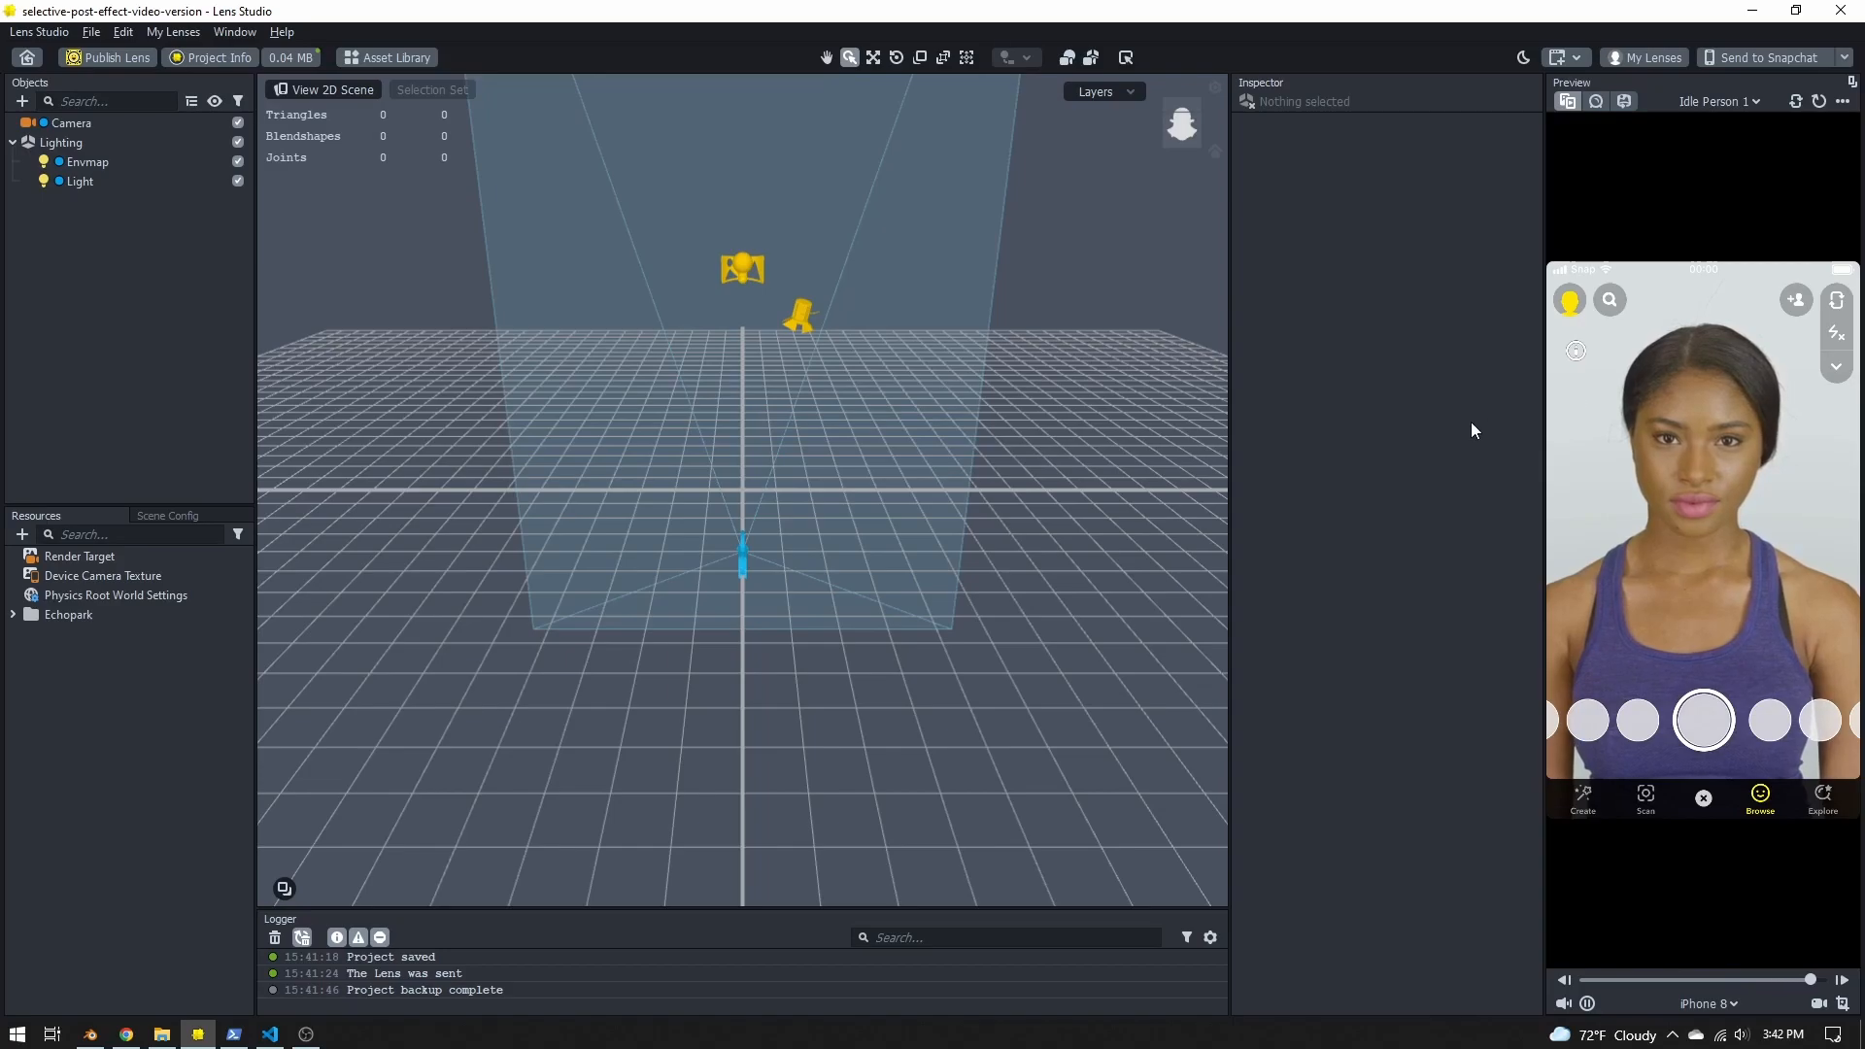
{"action": "left_click", "coordinate": [21, 534]}
{"action": "scroll", "coordinate": [107, 790], "scroll_direction": "down", "scroll_amount": 4}
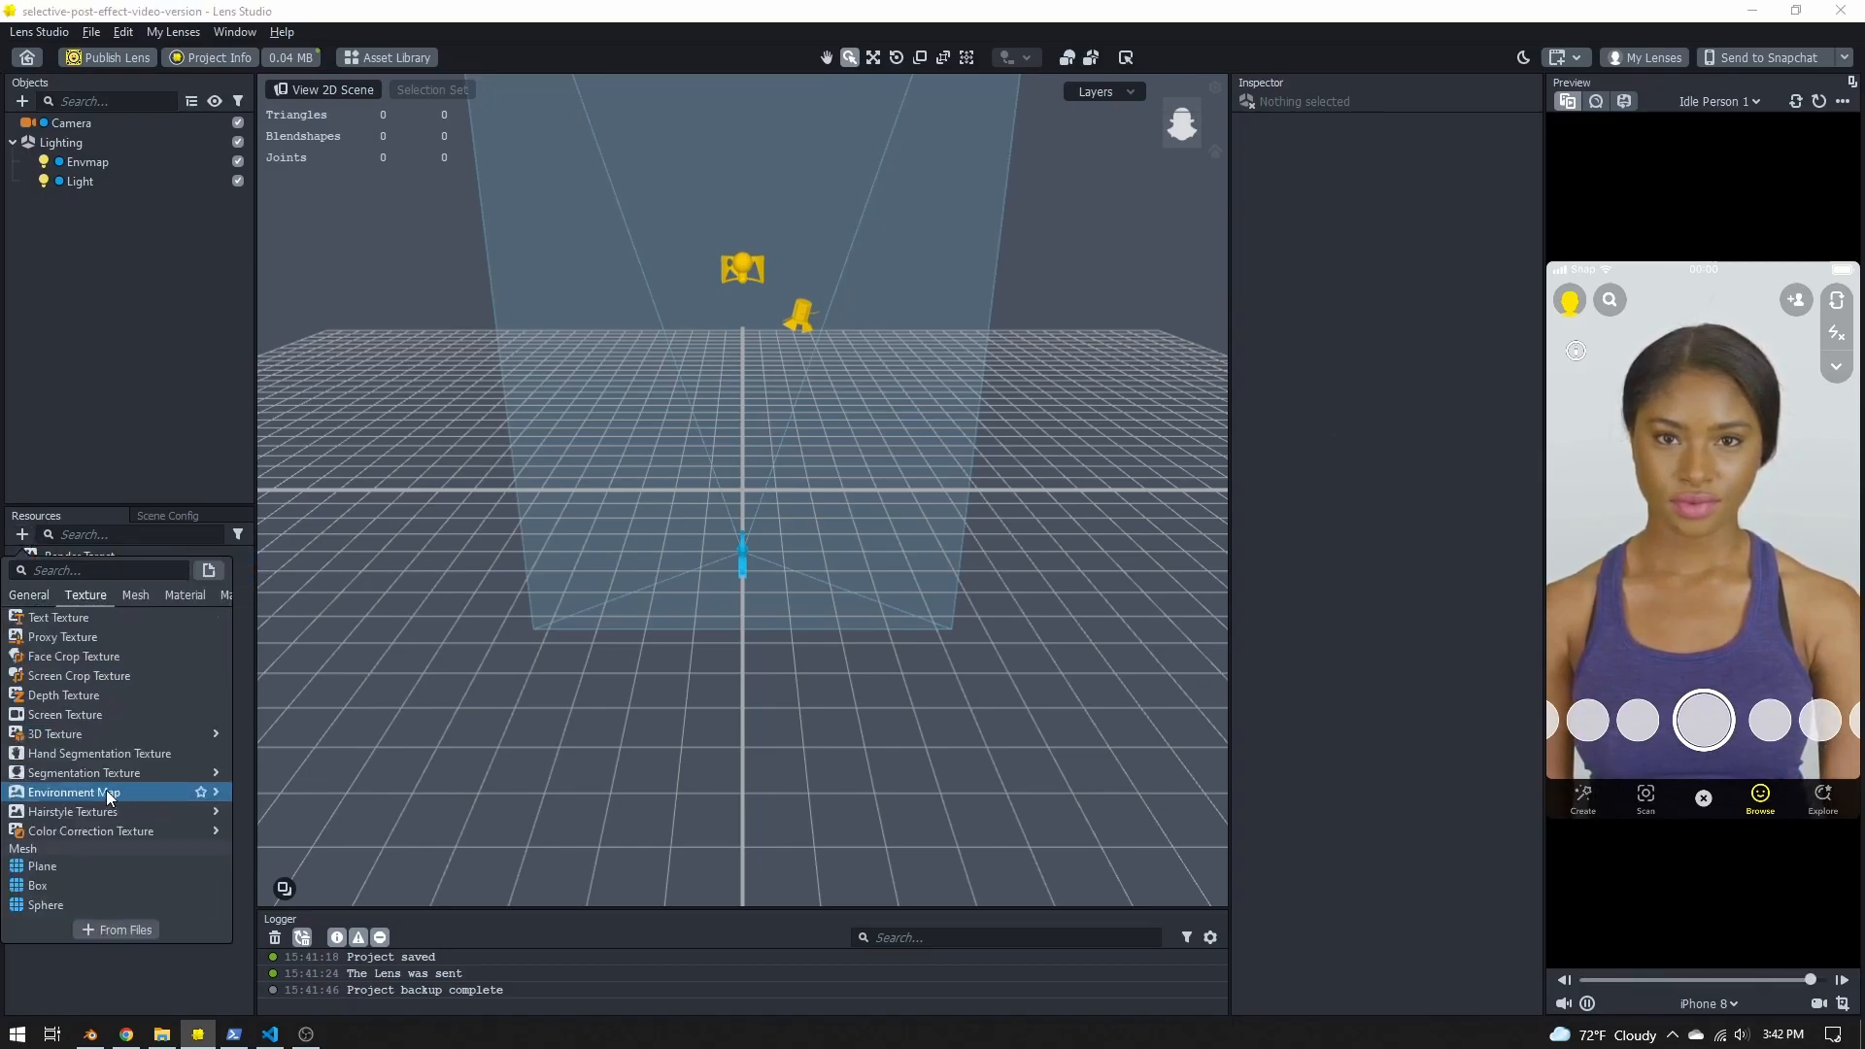
{"action": "mouse_move", "coordinate": [102, 791]}
{"action": "mouse_move", "coordinate": [153, 770]}
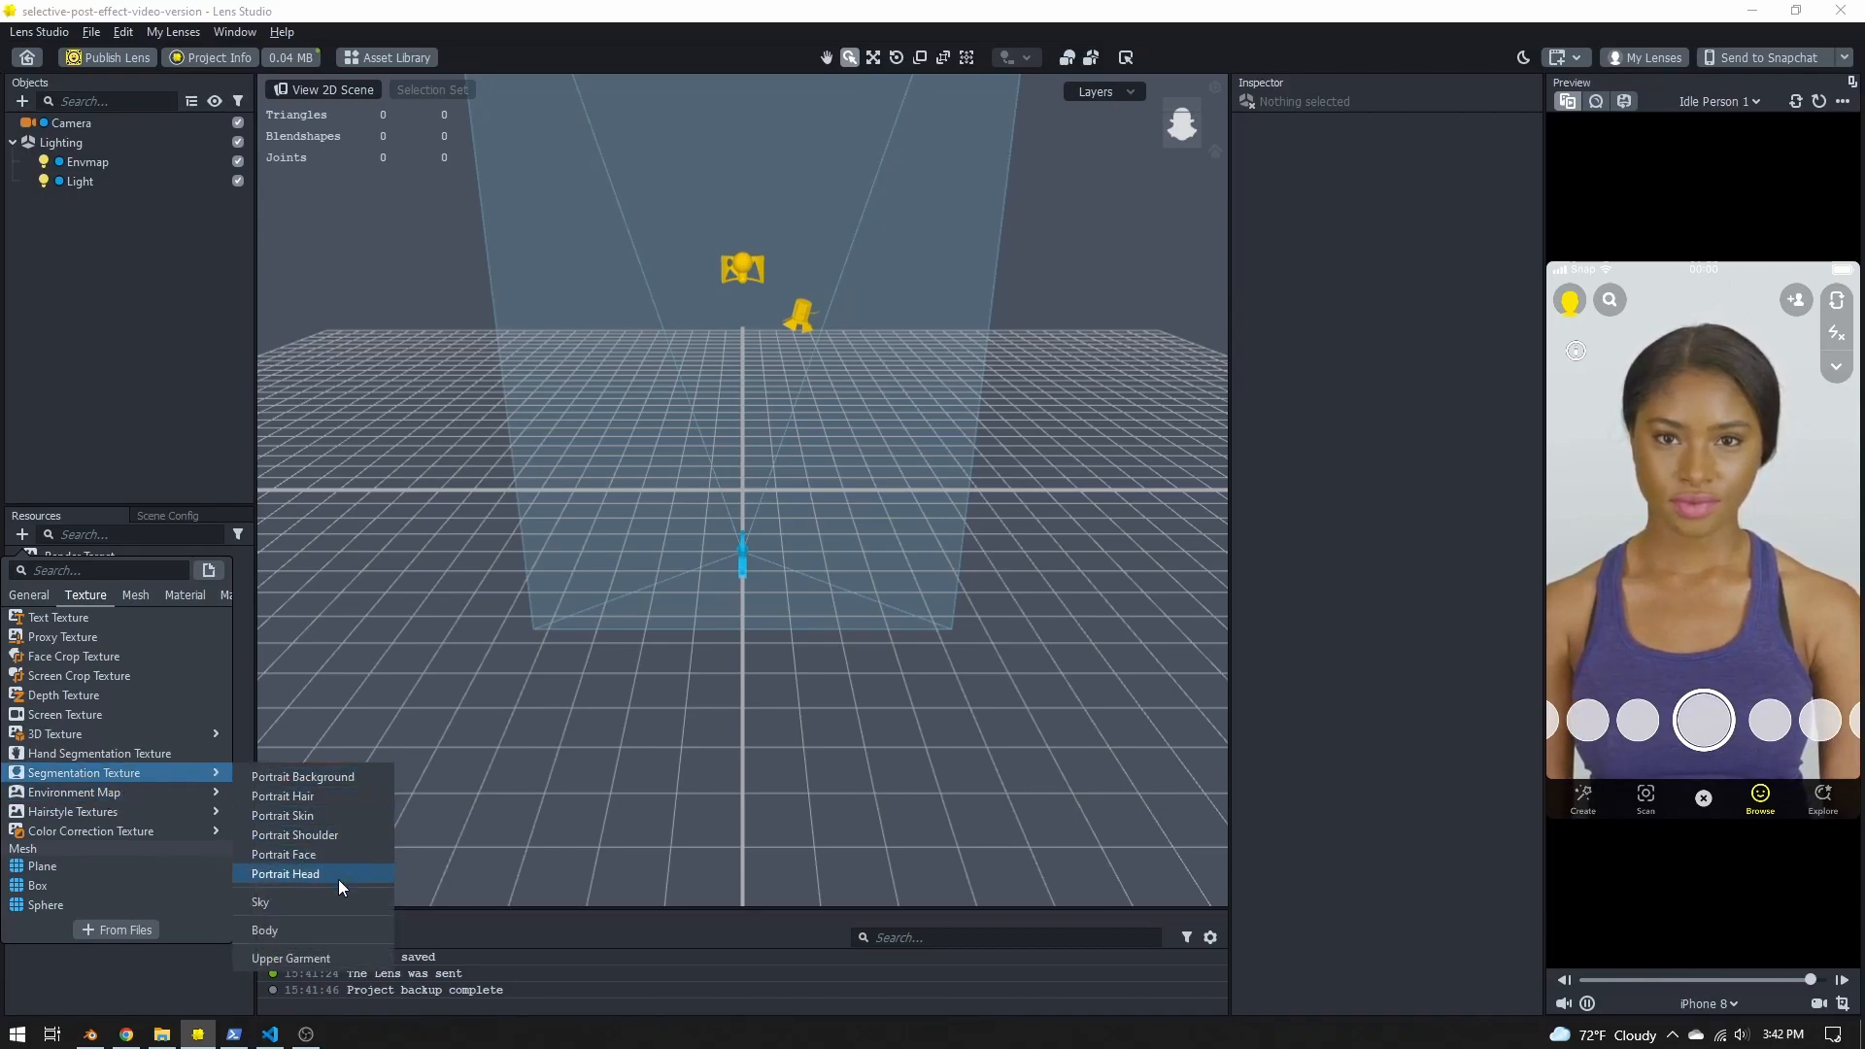
{"action": "left_click", "coordinate": [166, 969]}
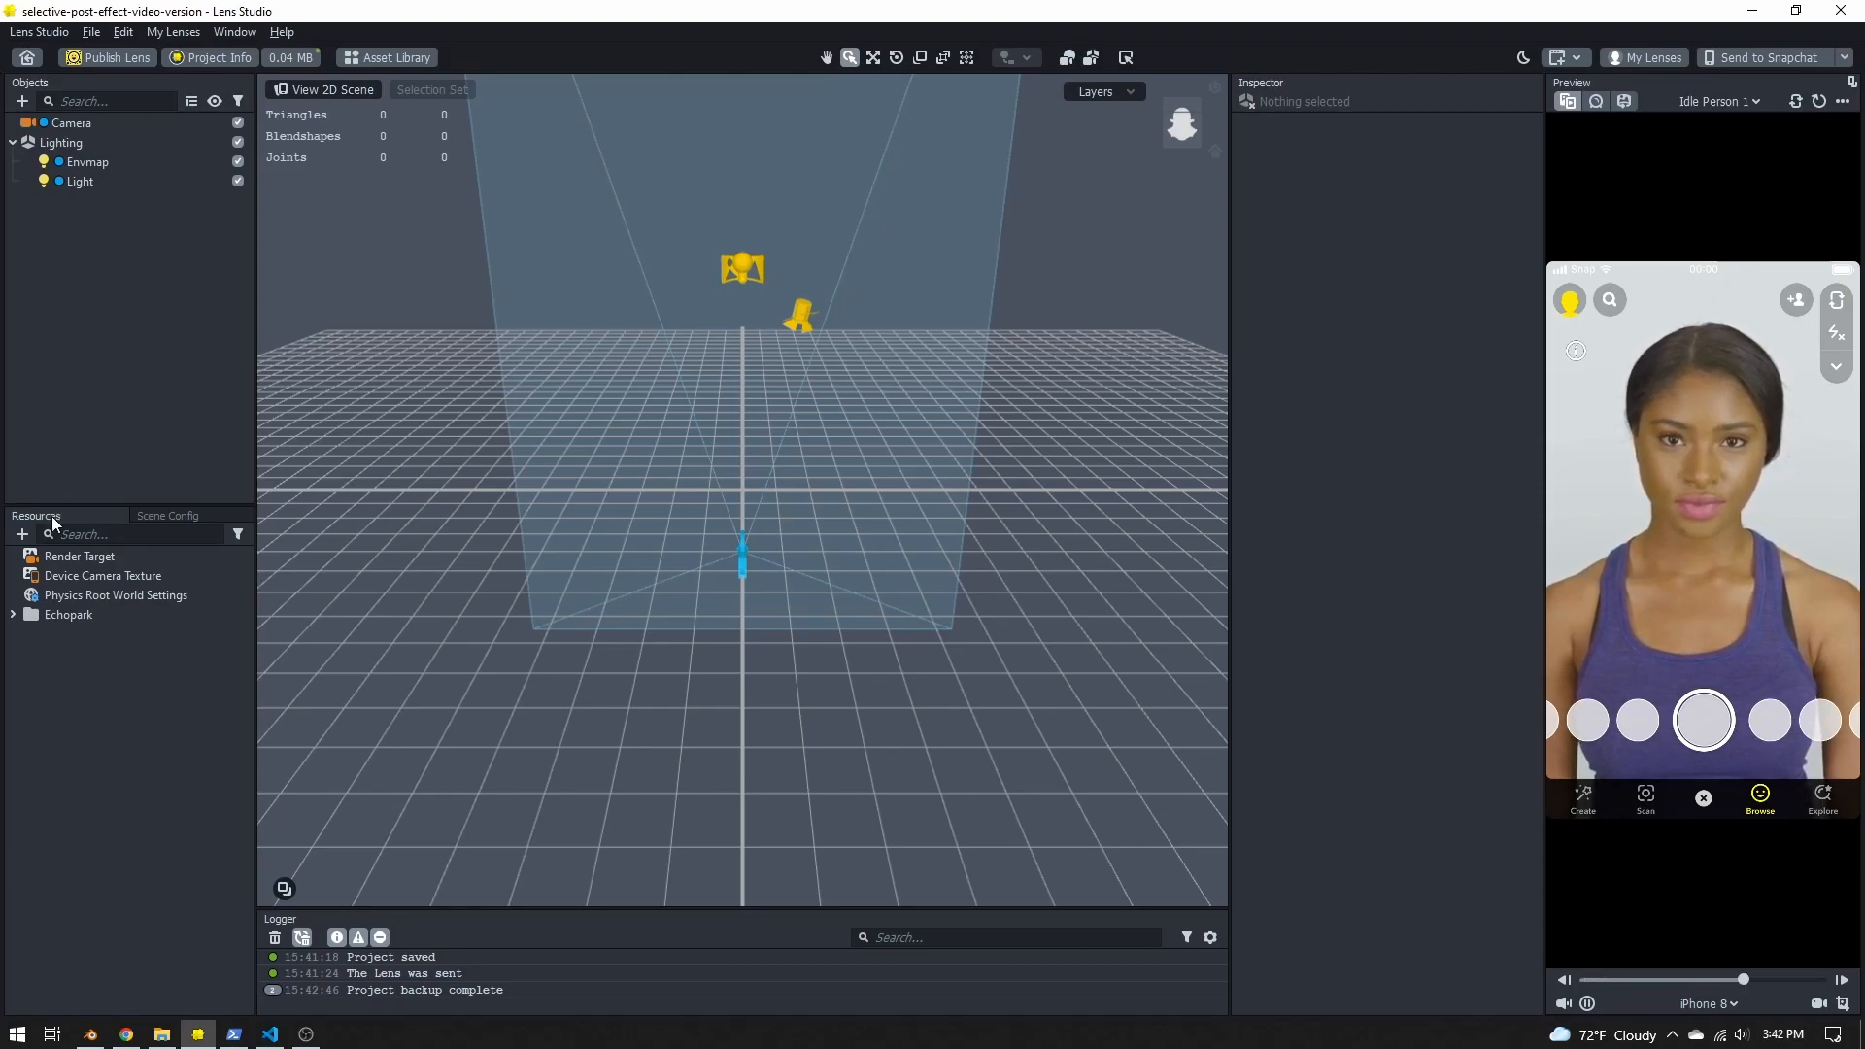
Step: Create a new render target resource and rename it "chroma key"
{"action": "left_click", "coordinate": [21, 534]}
{"action": "scroll", "coordinate": [107, 686], "scroll_direction": "up", "scroll_amount": 3}
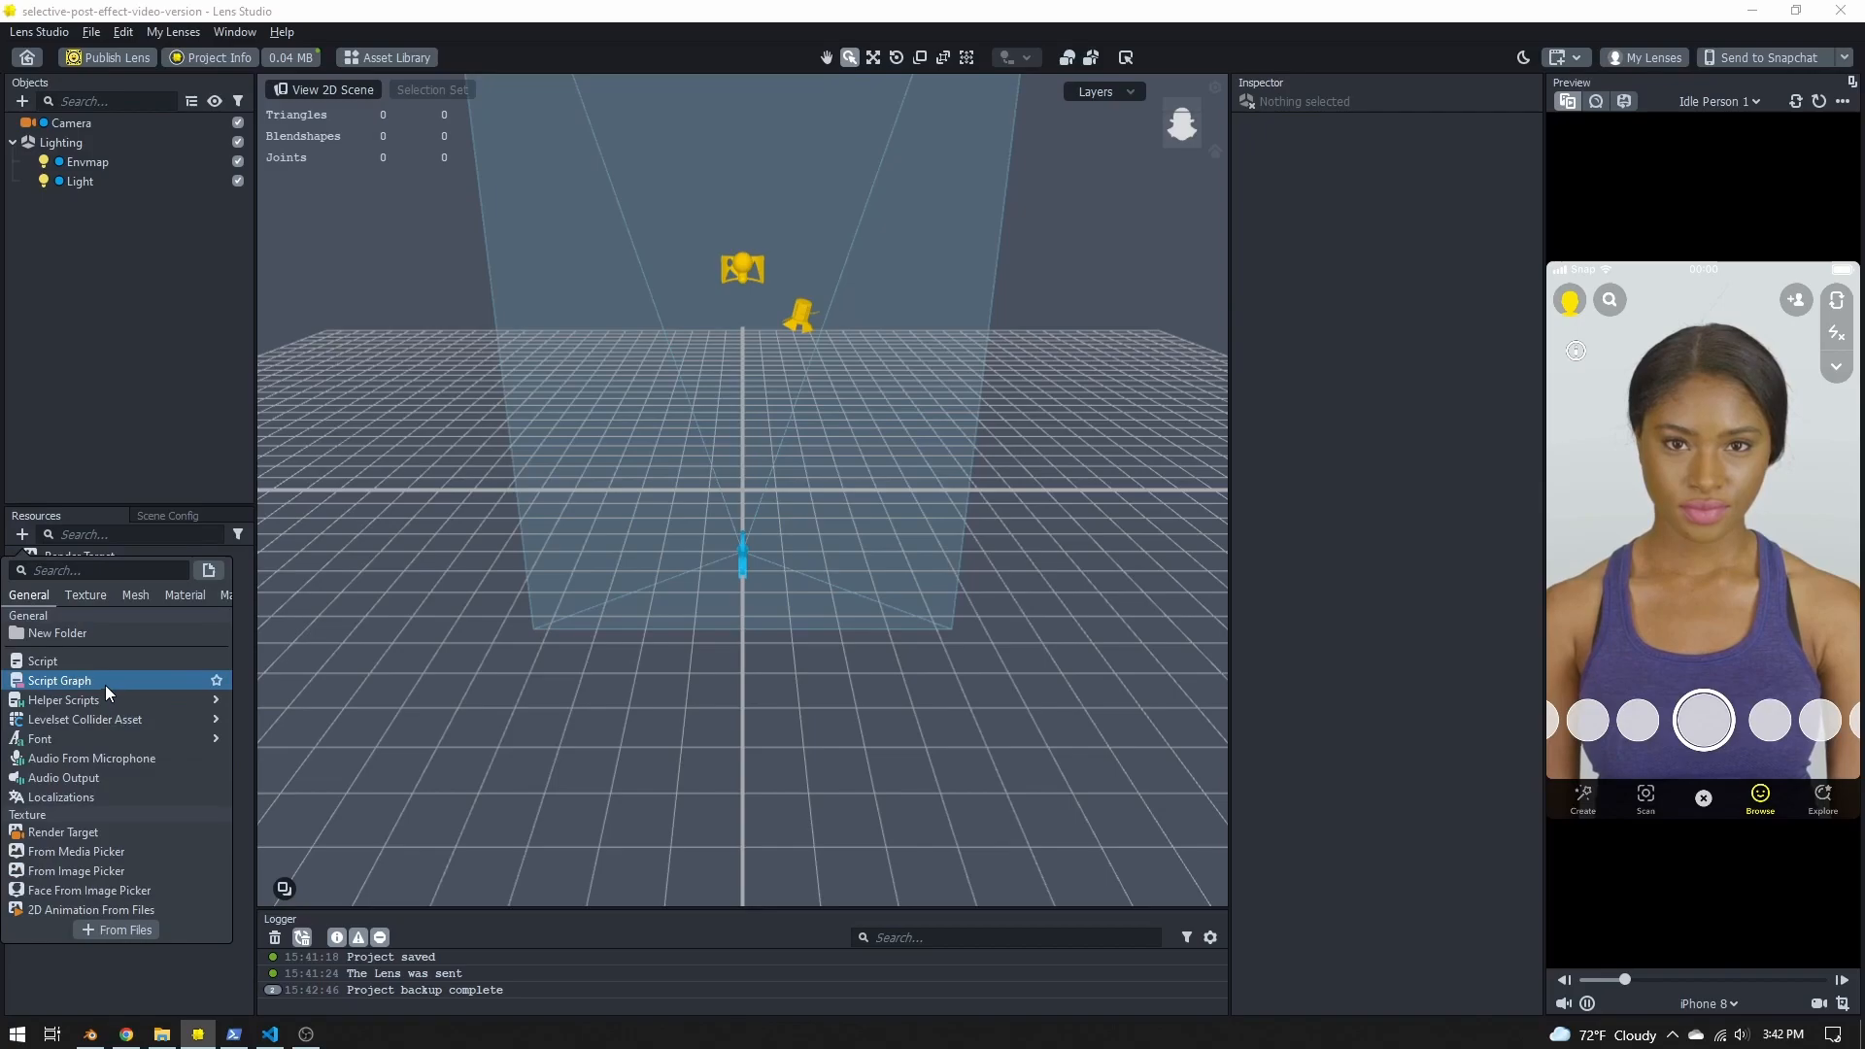
{"action": "left_click", "coordinate": [95, 829]}
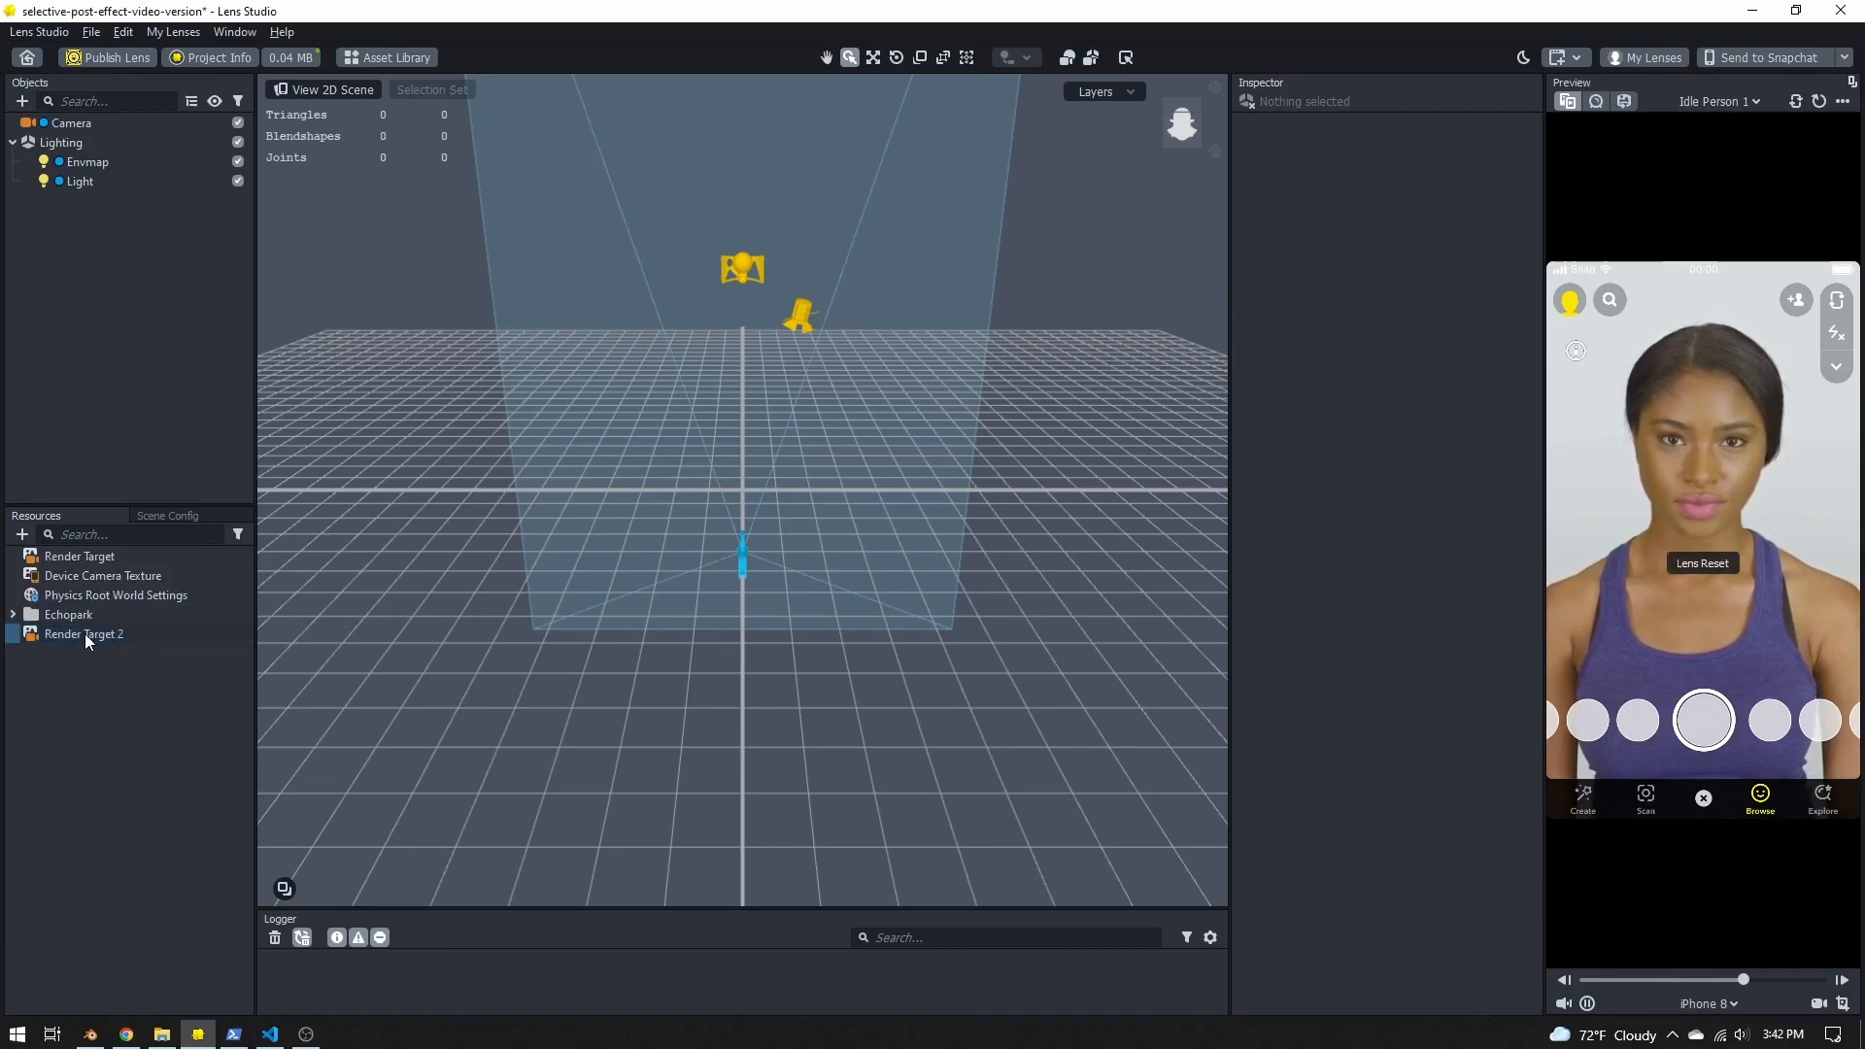
{"action": "right_click", "coordinate": [90, 633]}
{"action": "left_click", "coordinate": [105, 643]}
{"action": "type", "text": "chroma key"}
{"action": "key", "text": "Return"}
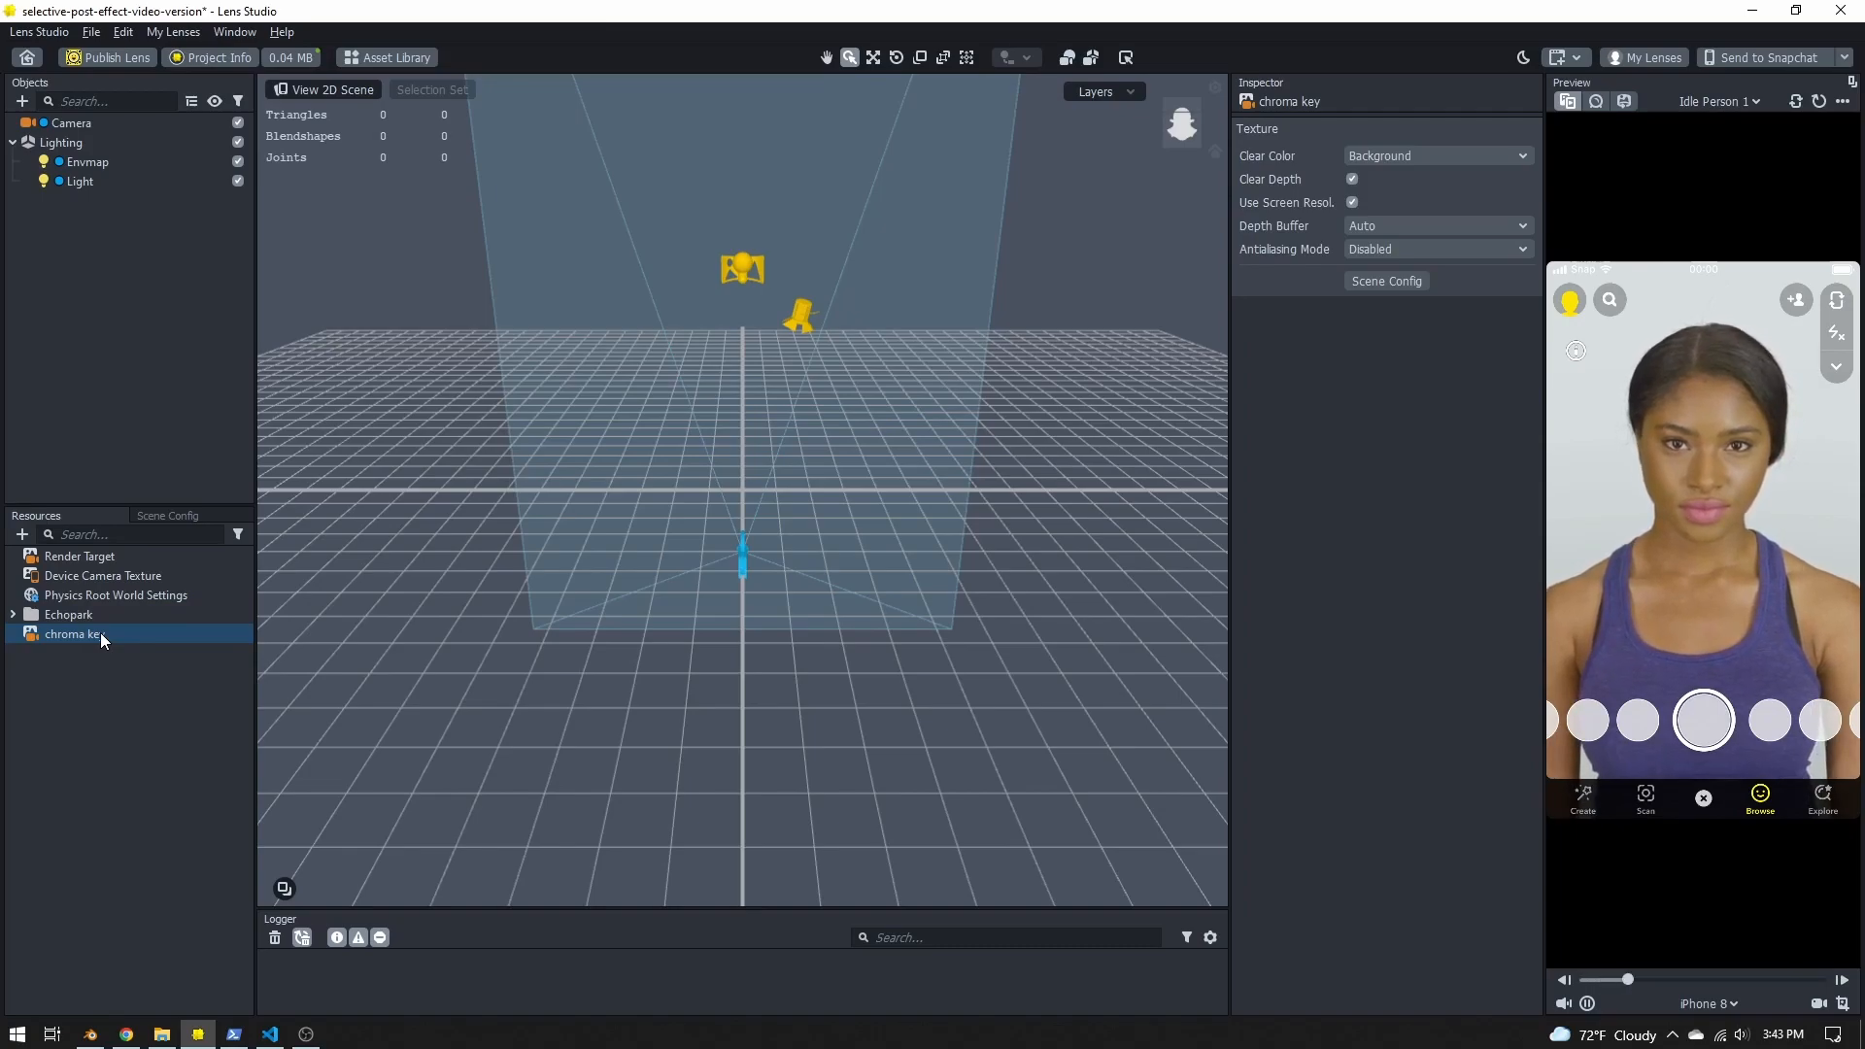
Step: Set the scene's Live Target to the chroma key render target in the scene configuration
{"action": "left_click", "coordinate": [169, 515]}
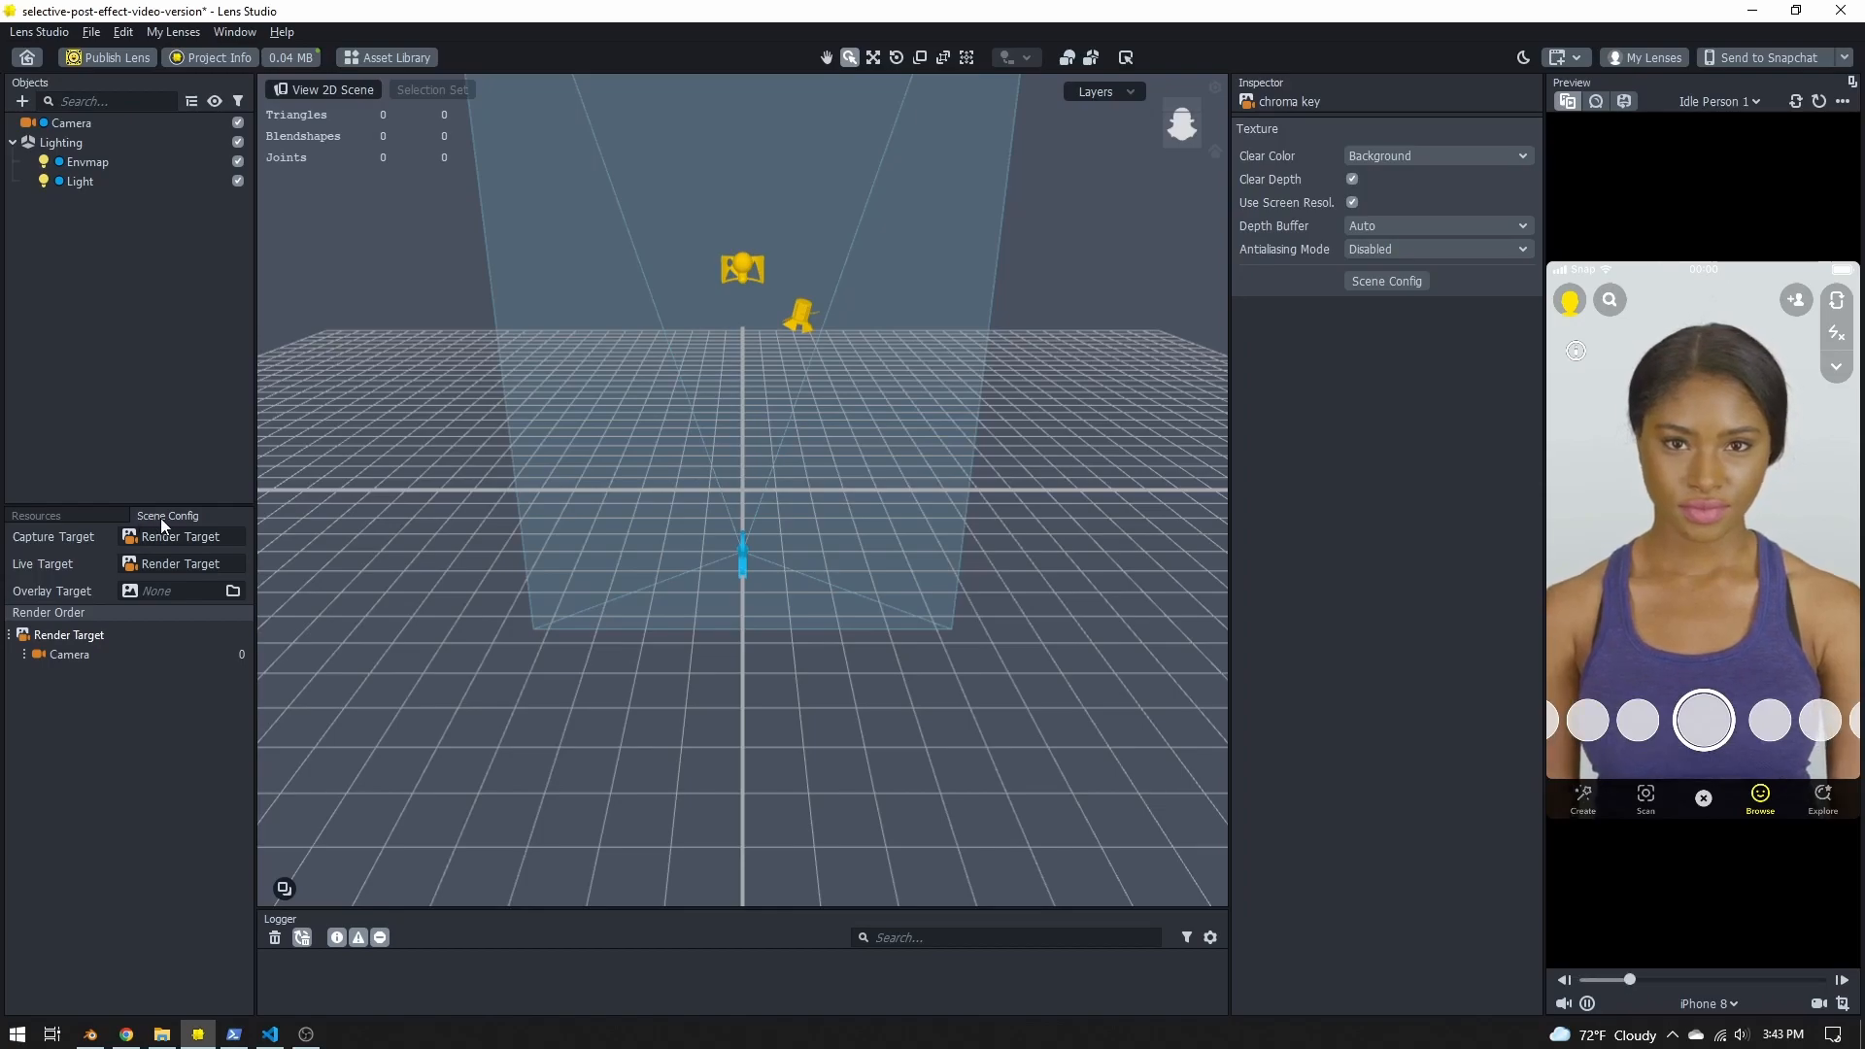
{"action": "left_click", "coordinate": [169, 563]}
{"action": "double_click", "coordinate": [886, 364]}
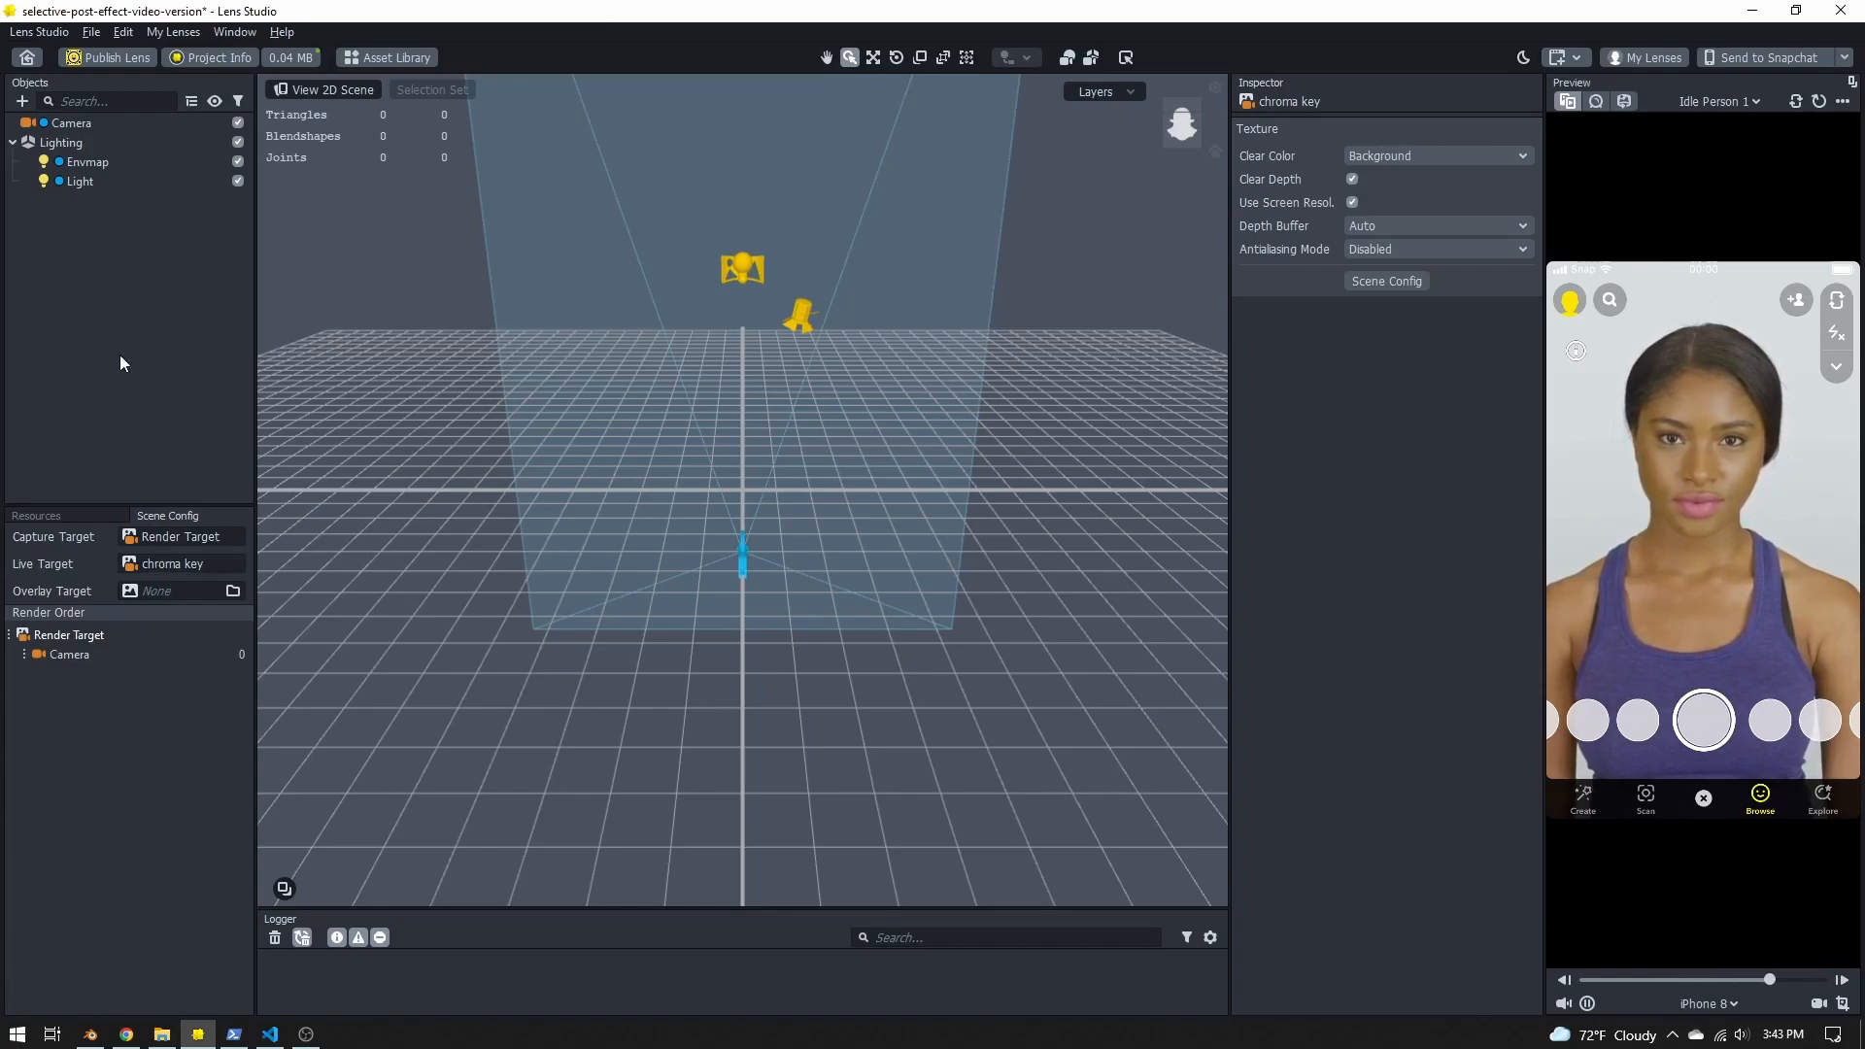
Step: Add a second camera to the scene and rename it "Chroma cam"
{"action": "left_click", "coordinate": [21, 101]}
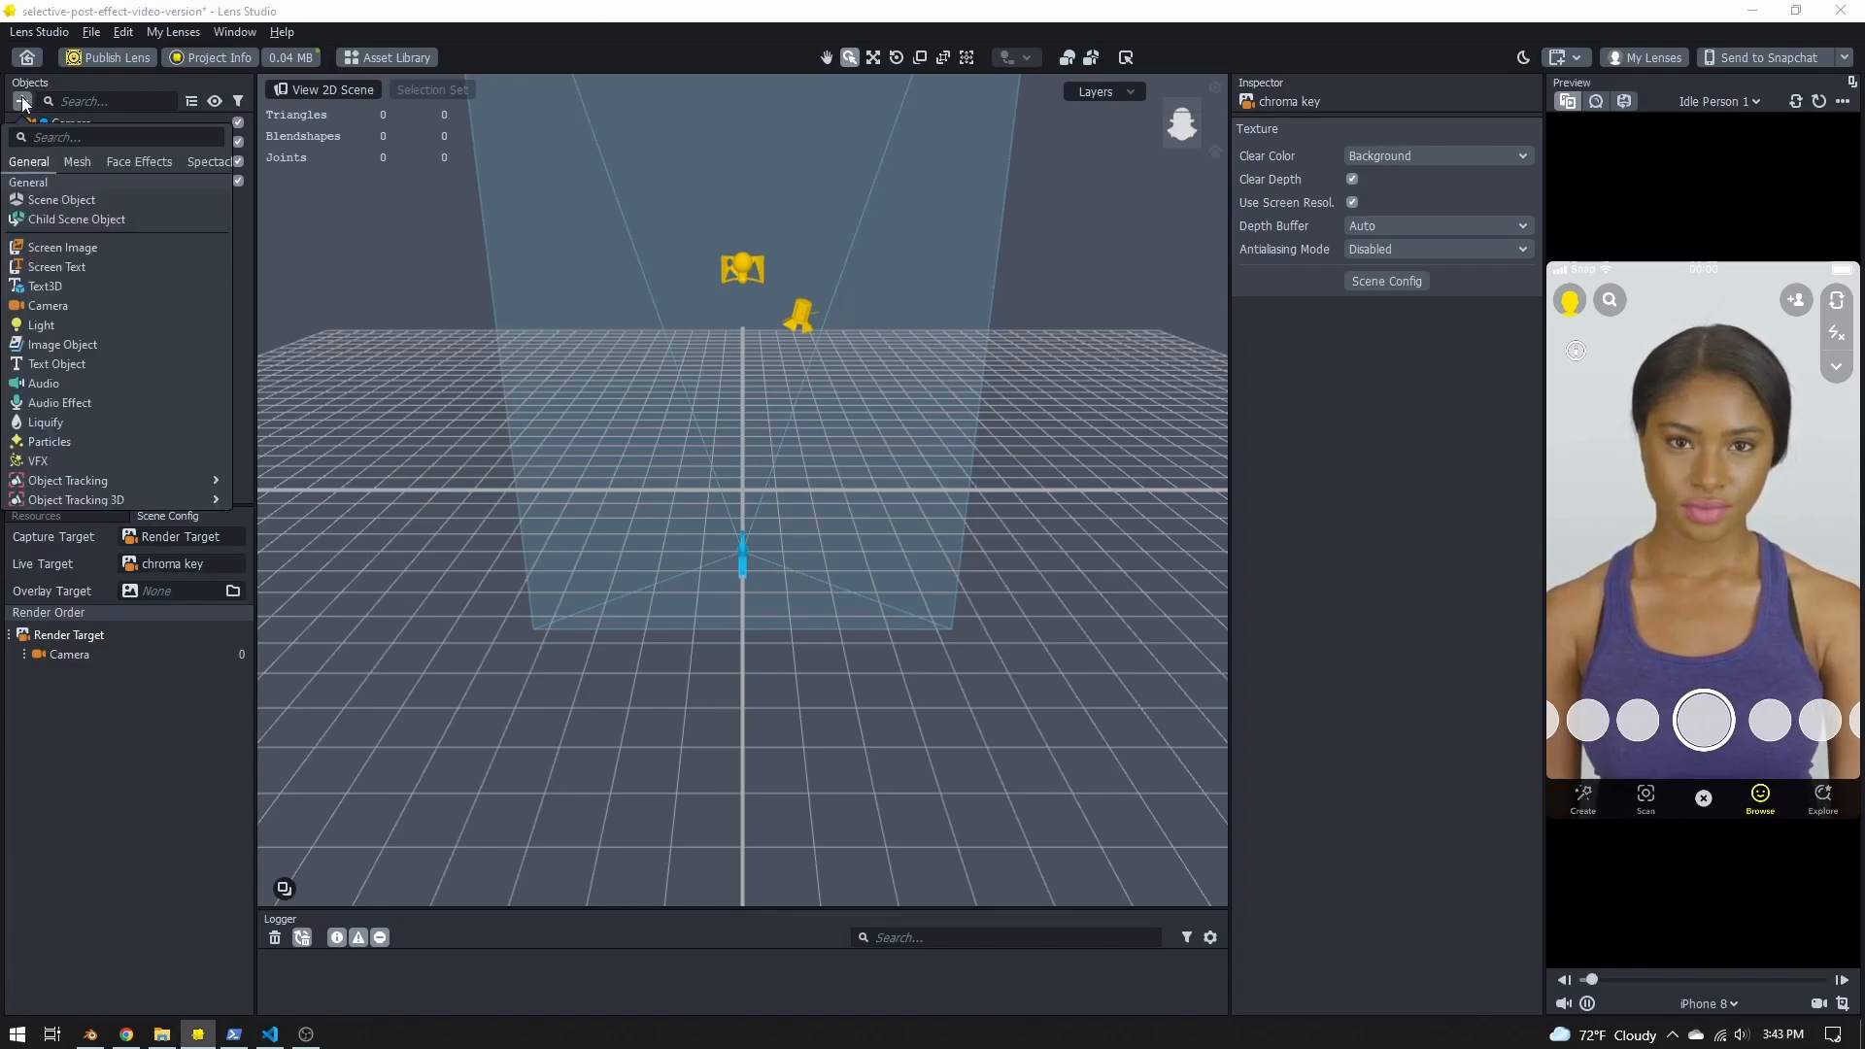
{"action": "left_click", "coordinate": [113, 306]}
{"action": "right_click", "coordinate": [72, 201]}
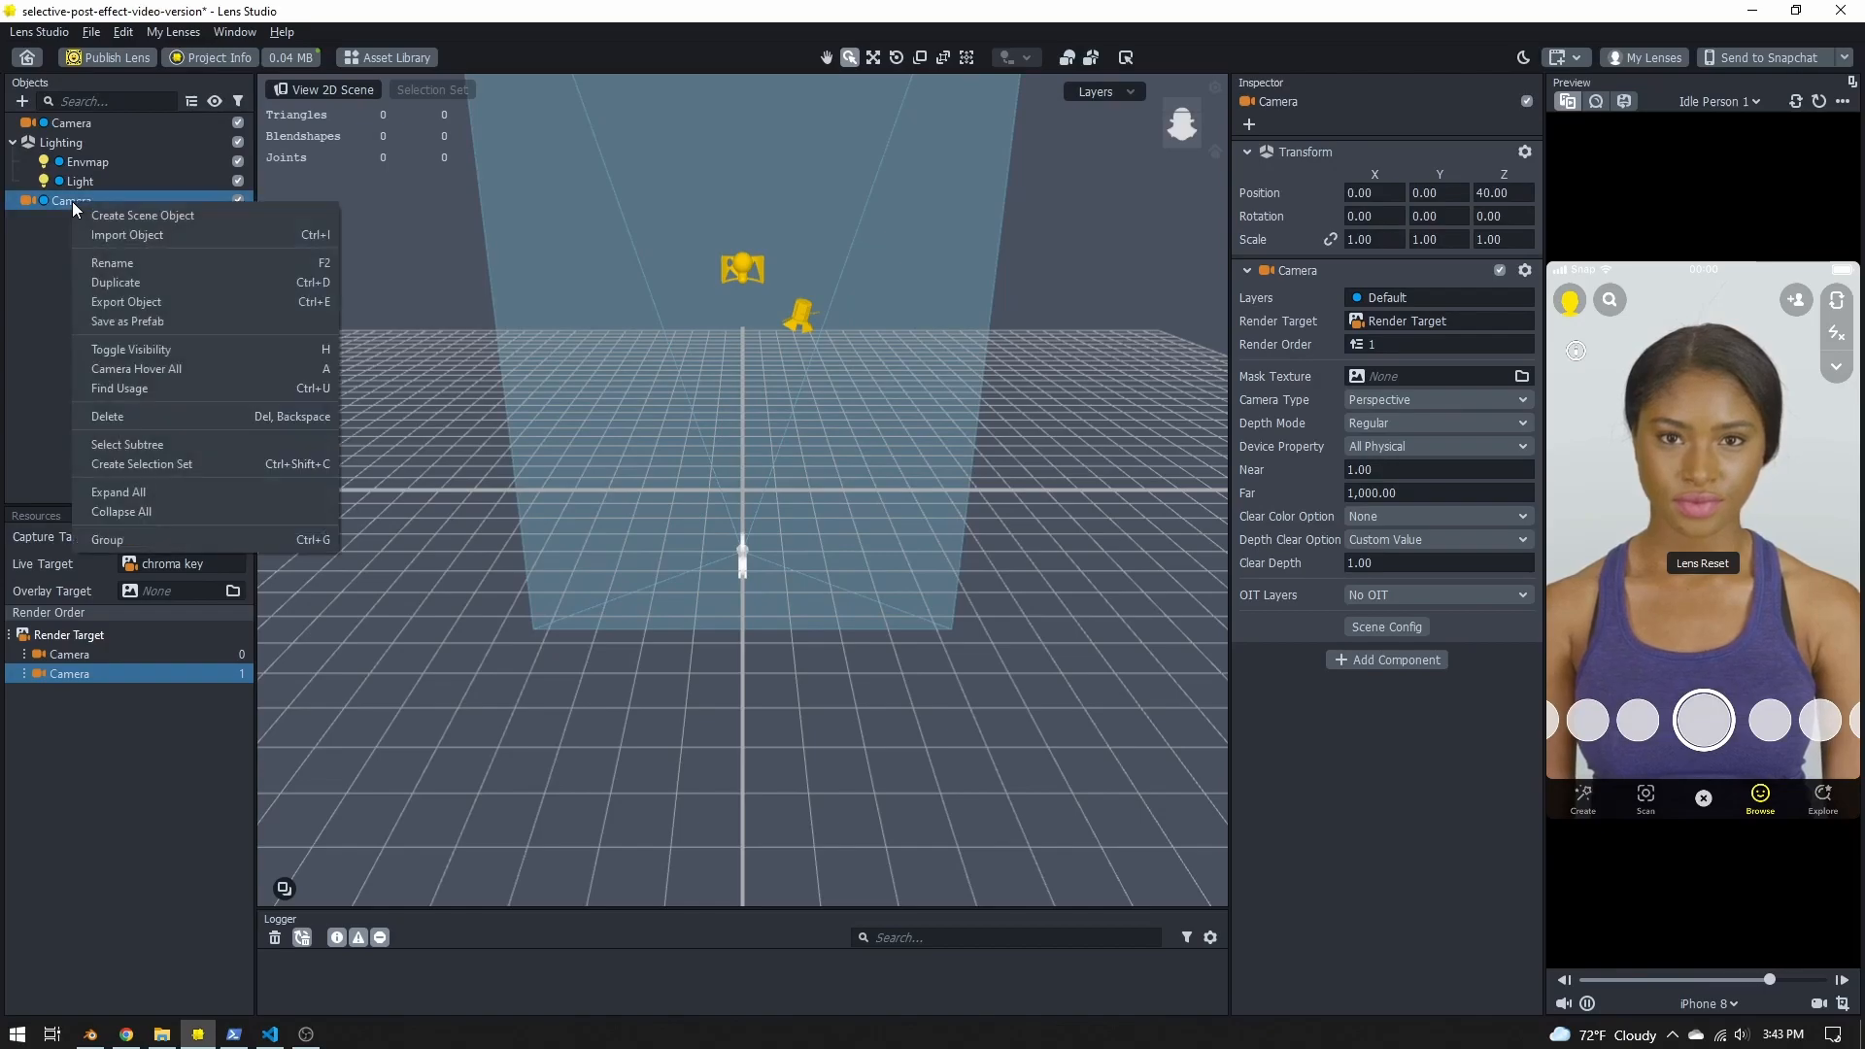
{"action": "left_click", "coordinate": [101, 239]}
{"action": "type", "text": "Chroma cam"}
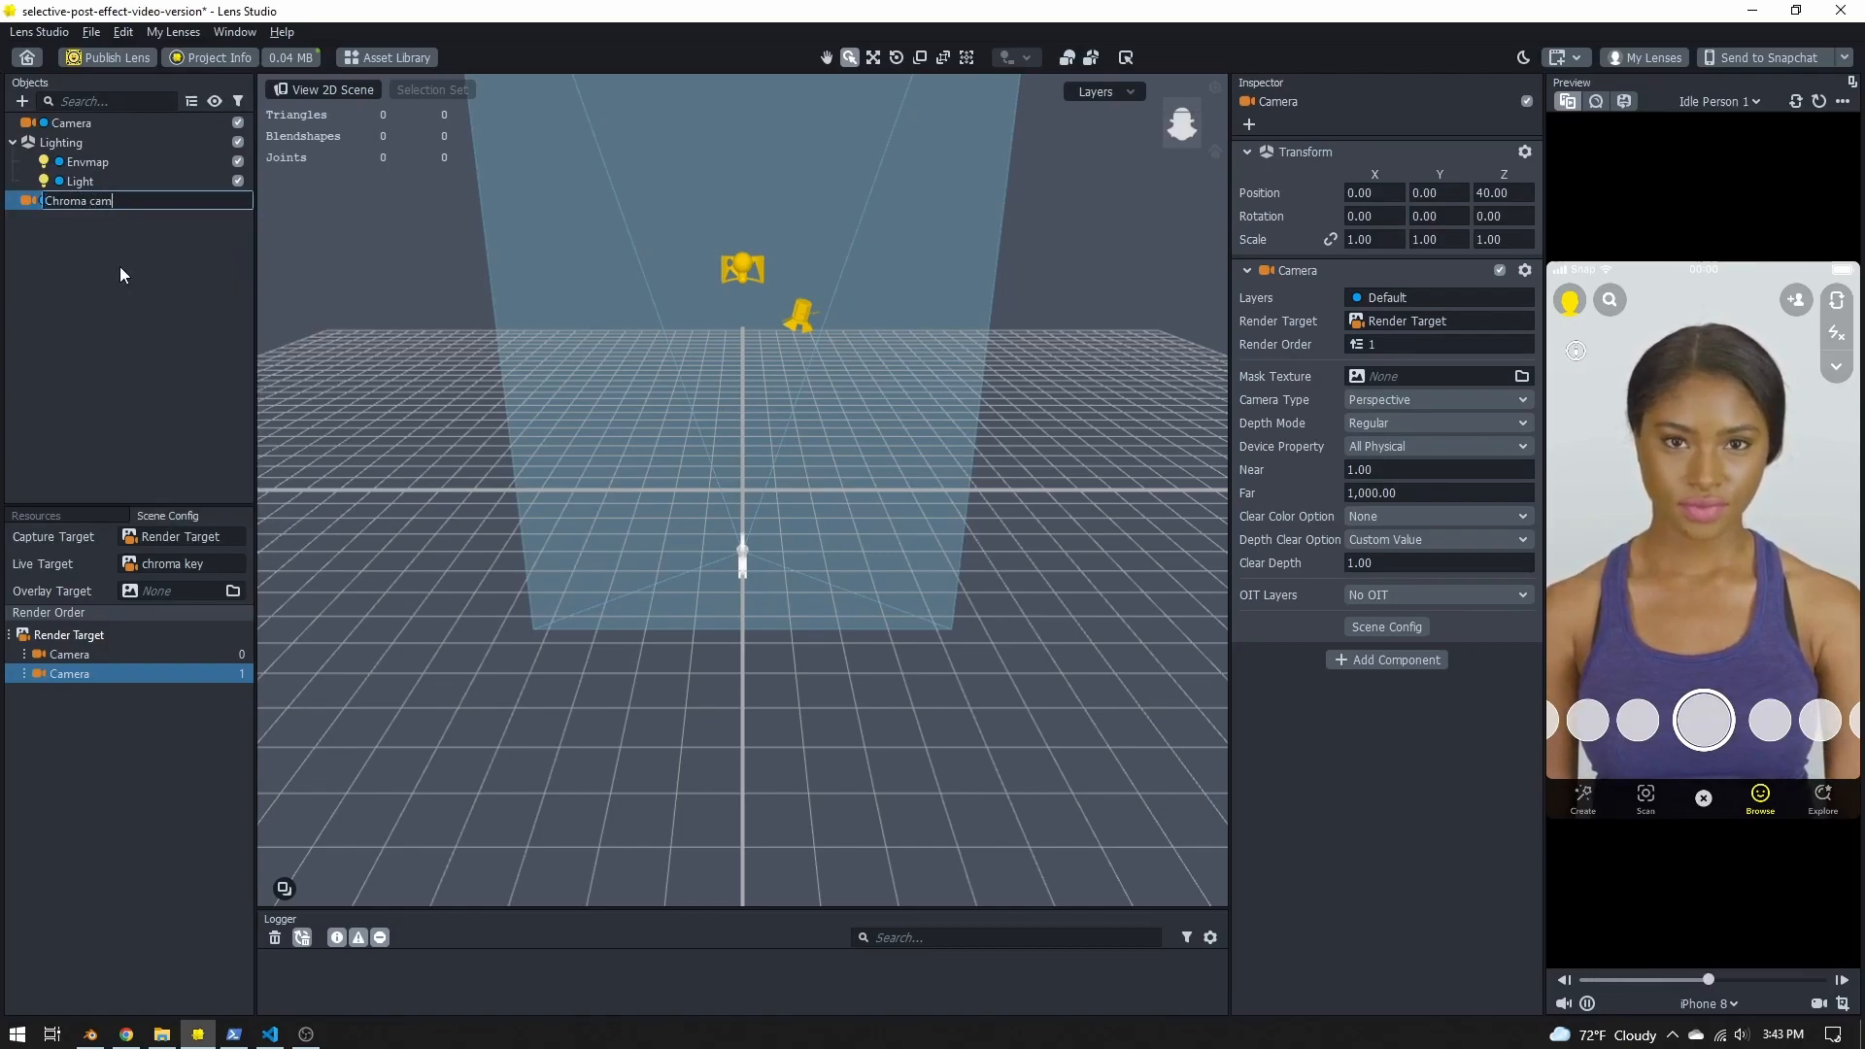
{"action": "key", "text": "Return"}
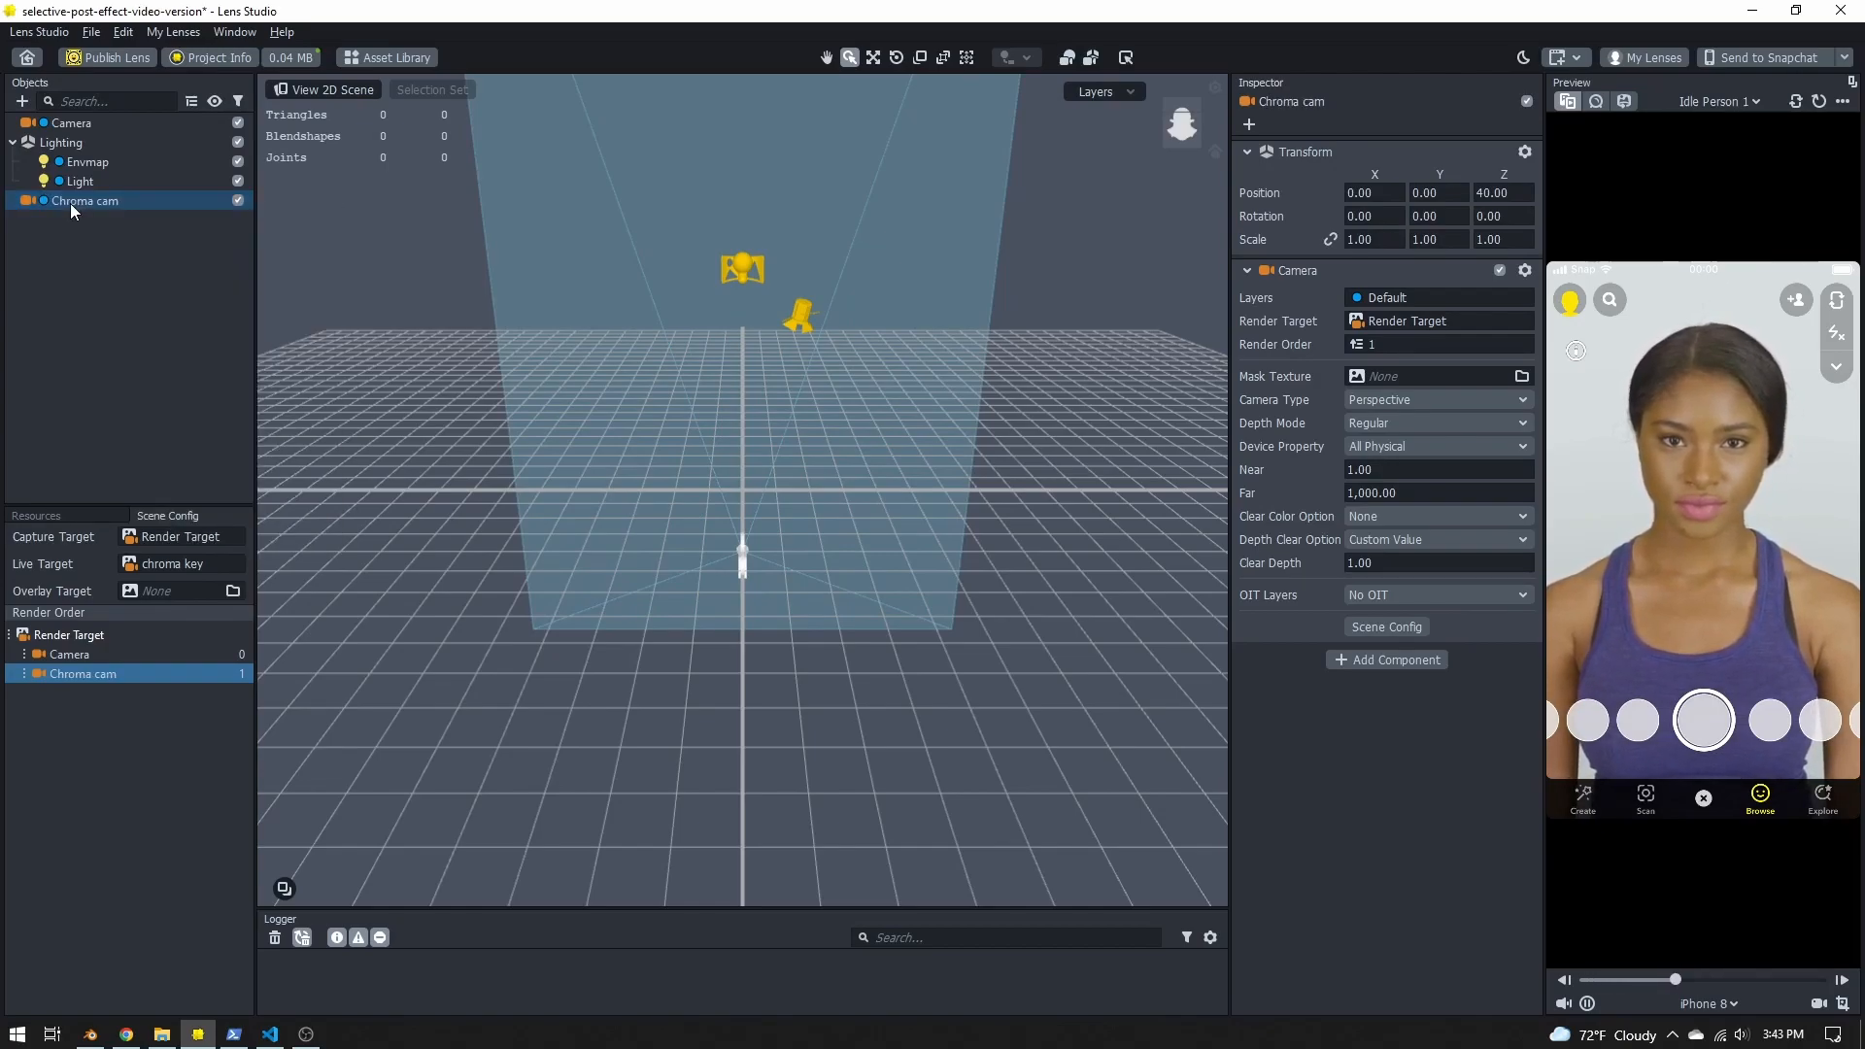
Step: Create a new layer named "chroma" and assign Chroma cam to that layer only, excluding the Default Layer
{"action": "left_click", "coordinate": [1390, 296]}
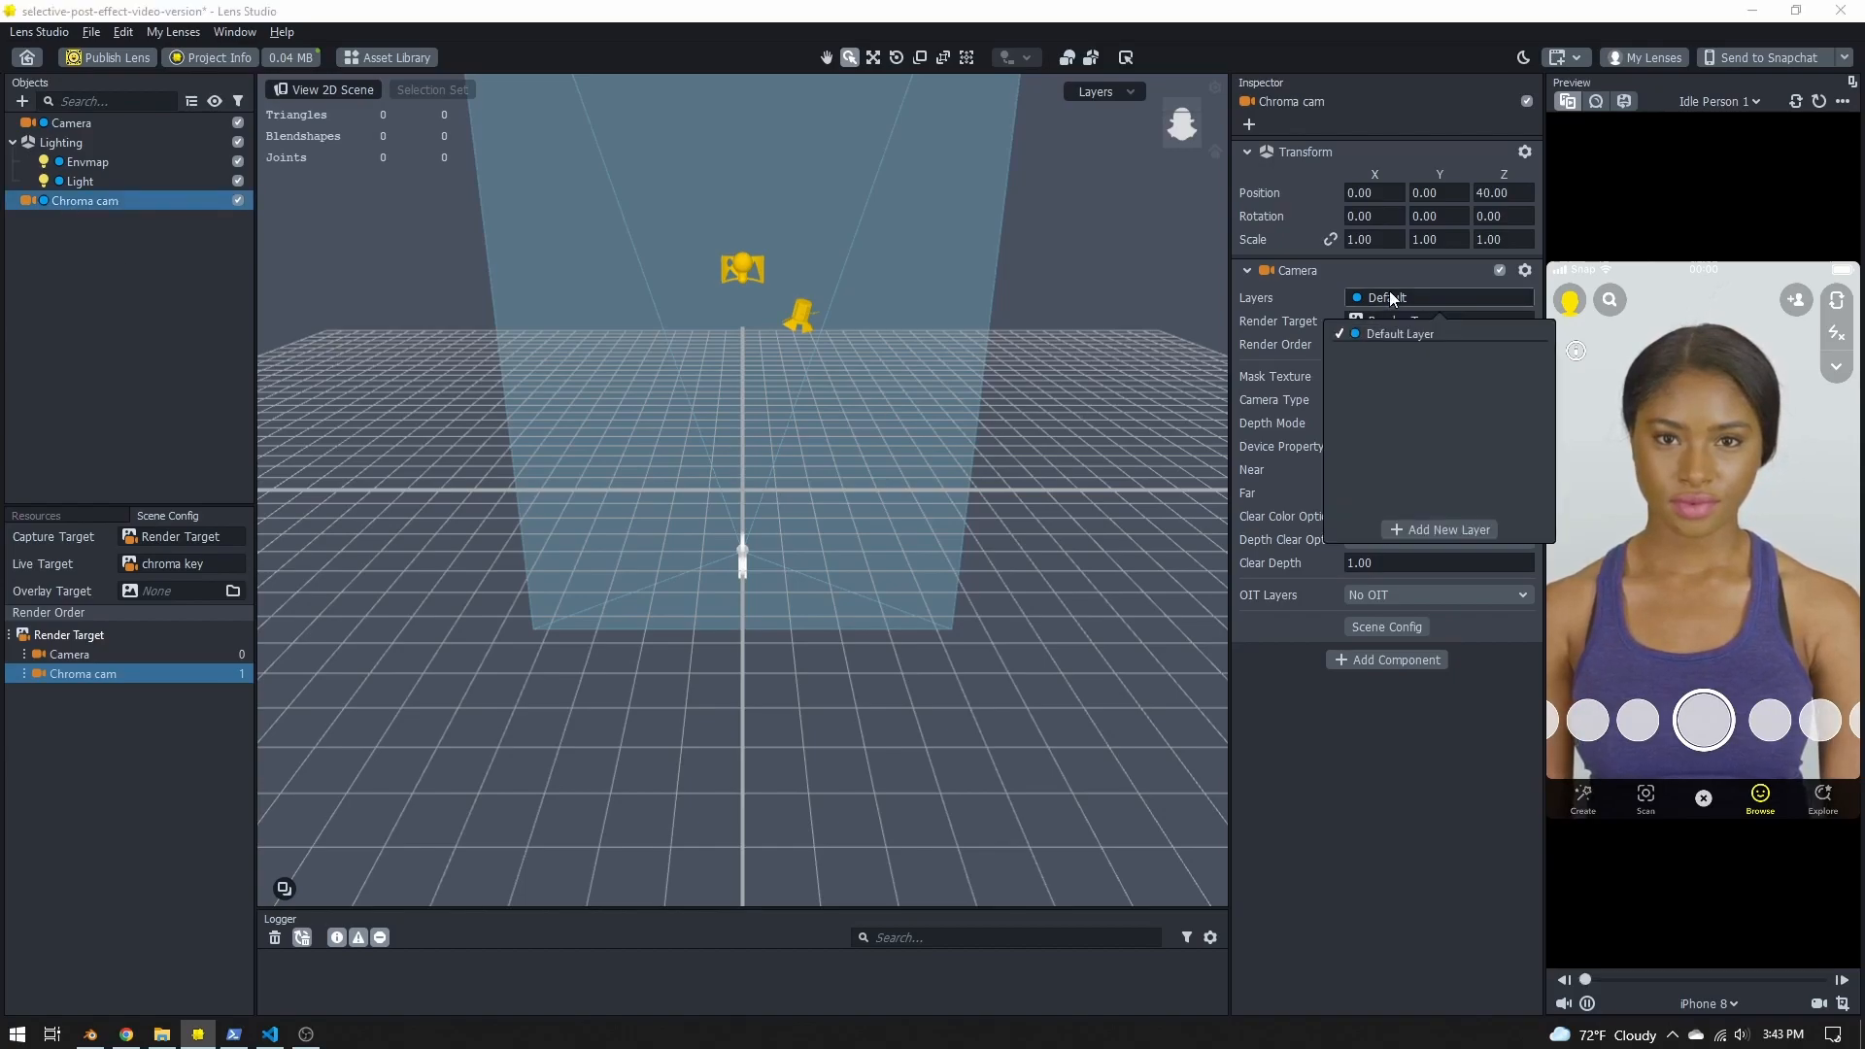
{"action": "left_click", "coordinate": [1461, 530]}
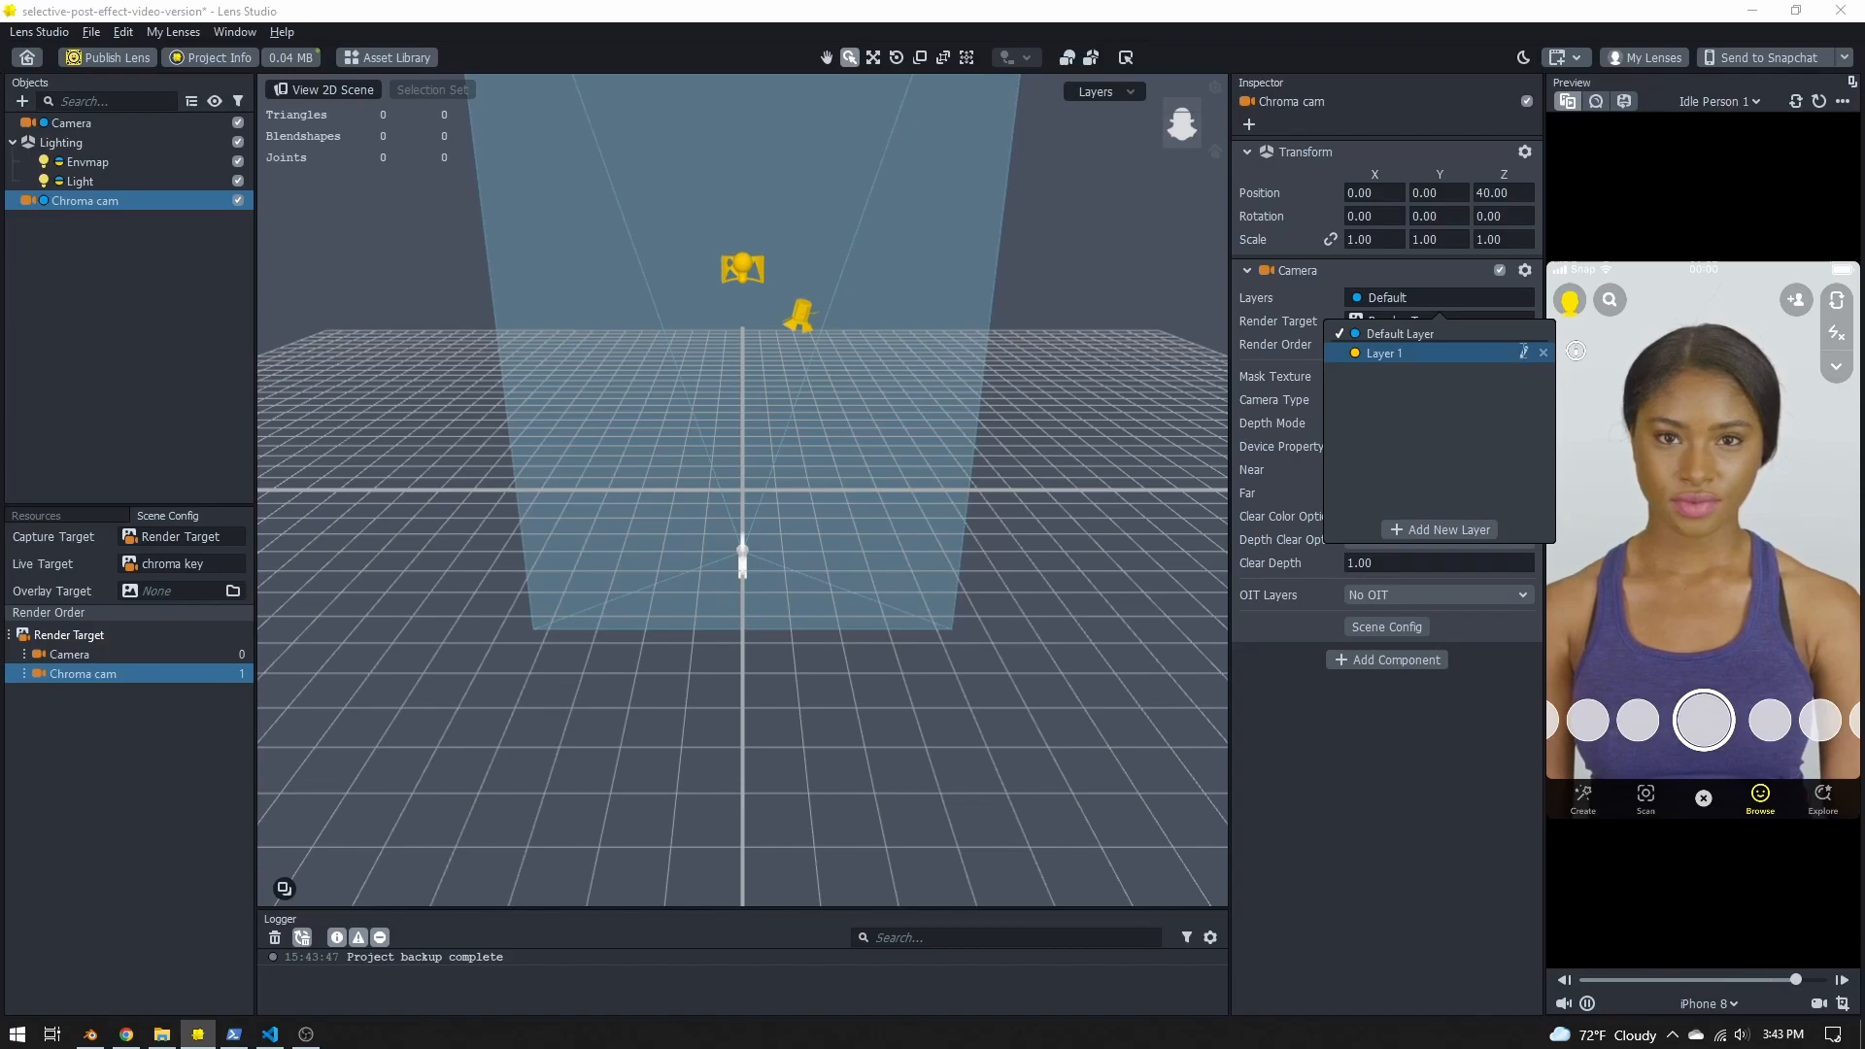
{"action": "type", "text": "chroma"}
{"action": "key", "text": "Return"}
{"action": "left_click", "coordinate": [1356, 354]}
{"action": "left_click", "coordinate": [1394, 349]}
{"action": "left_click", "coordinate": [1382, 354]}
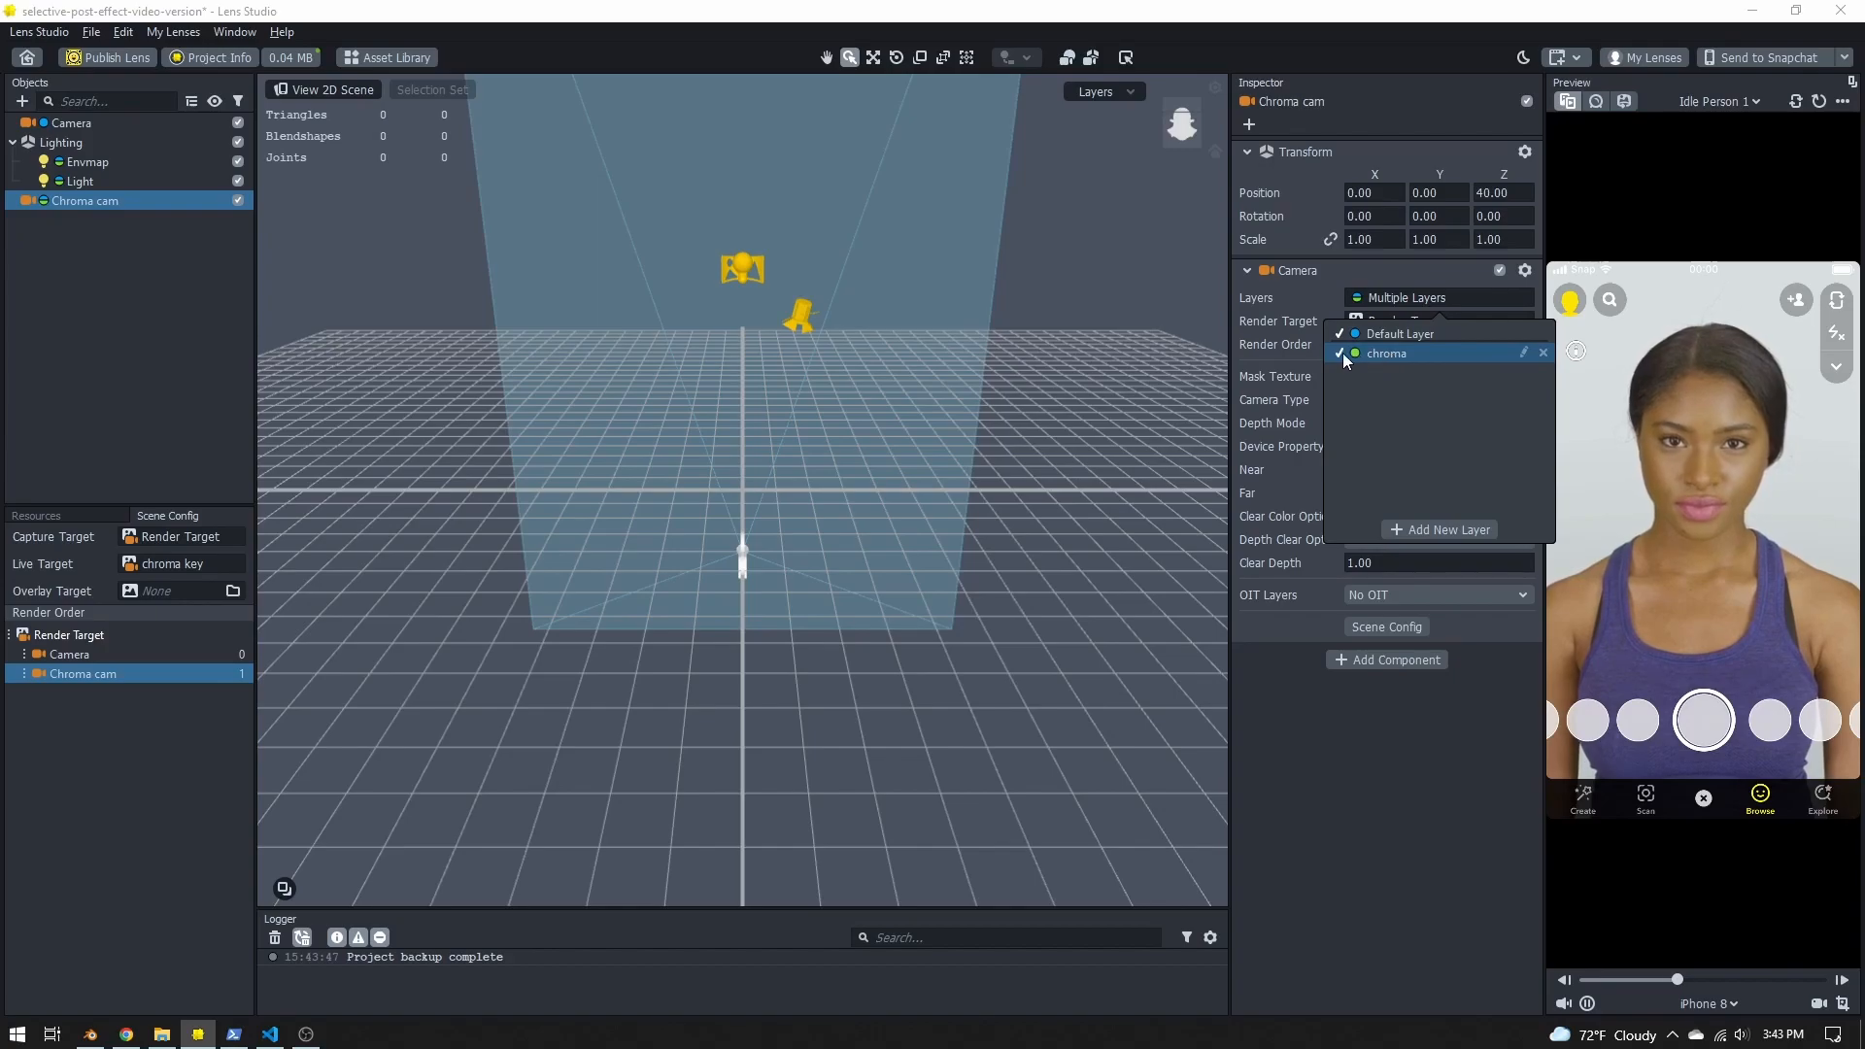
{"action": "left_click", "coordinate": [1389, 338]}
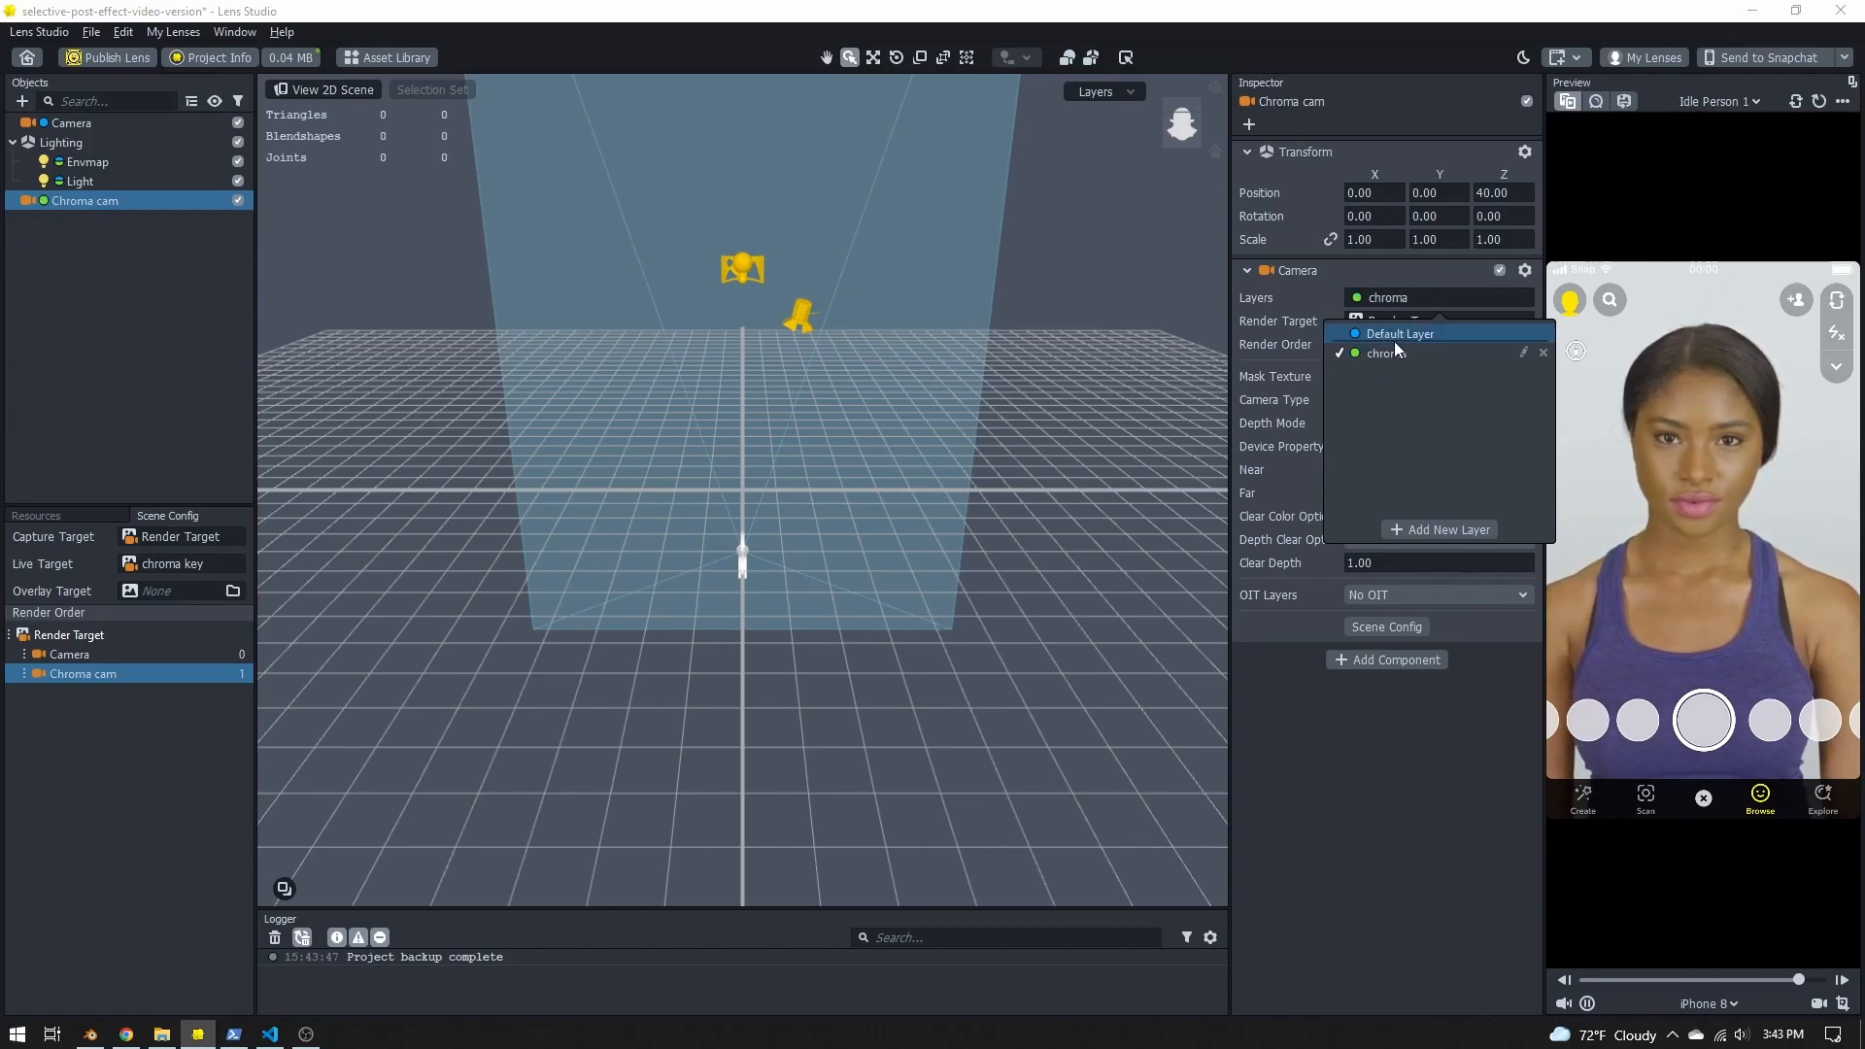
{"action": "left_click", "coordinate": [1372, 267]}
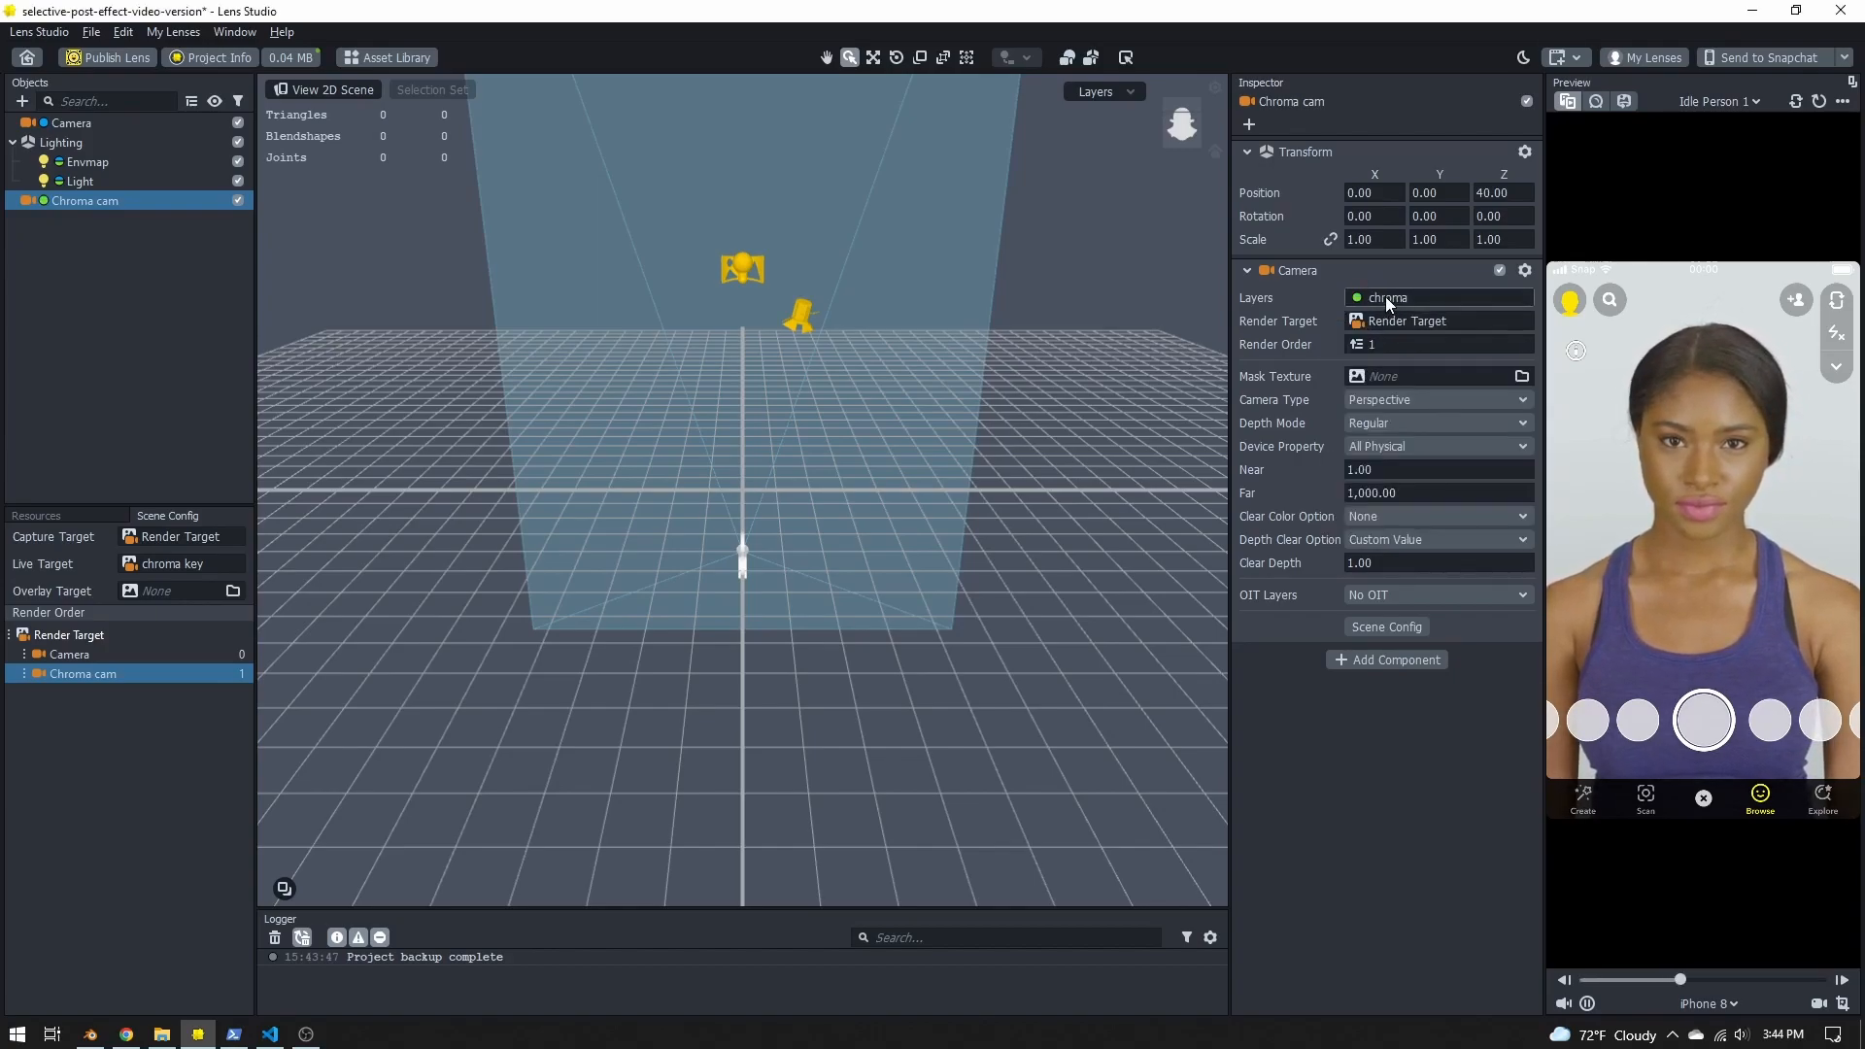
Step: Set Chroma cam's render target to chroma key
{"action": "left_click", "coordinate": [1393, 320]}
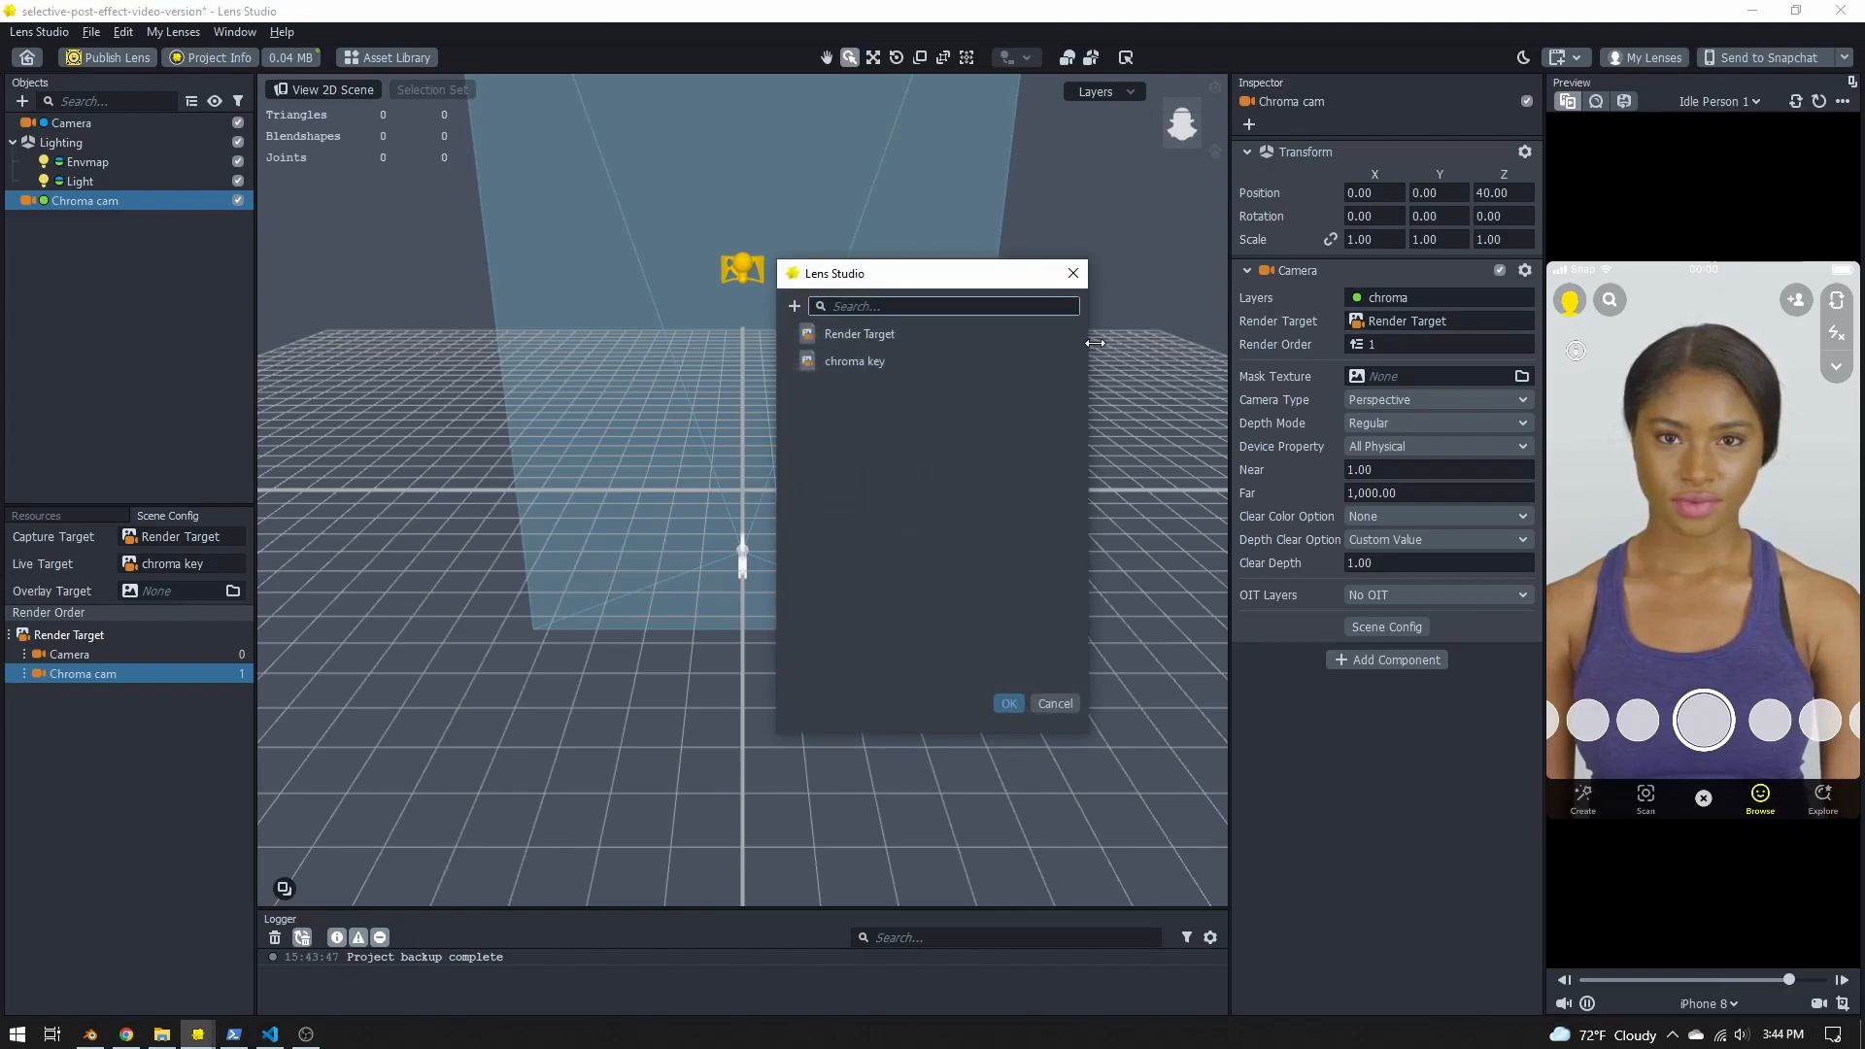
{"action": "left_click", "coordinate": [843, 360]}
{"action": "double_click", "coordinate": [843, 359]}
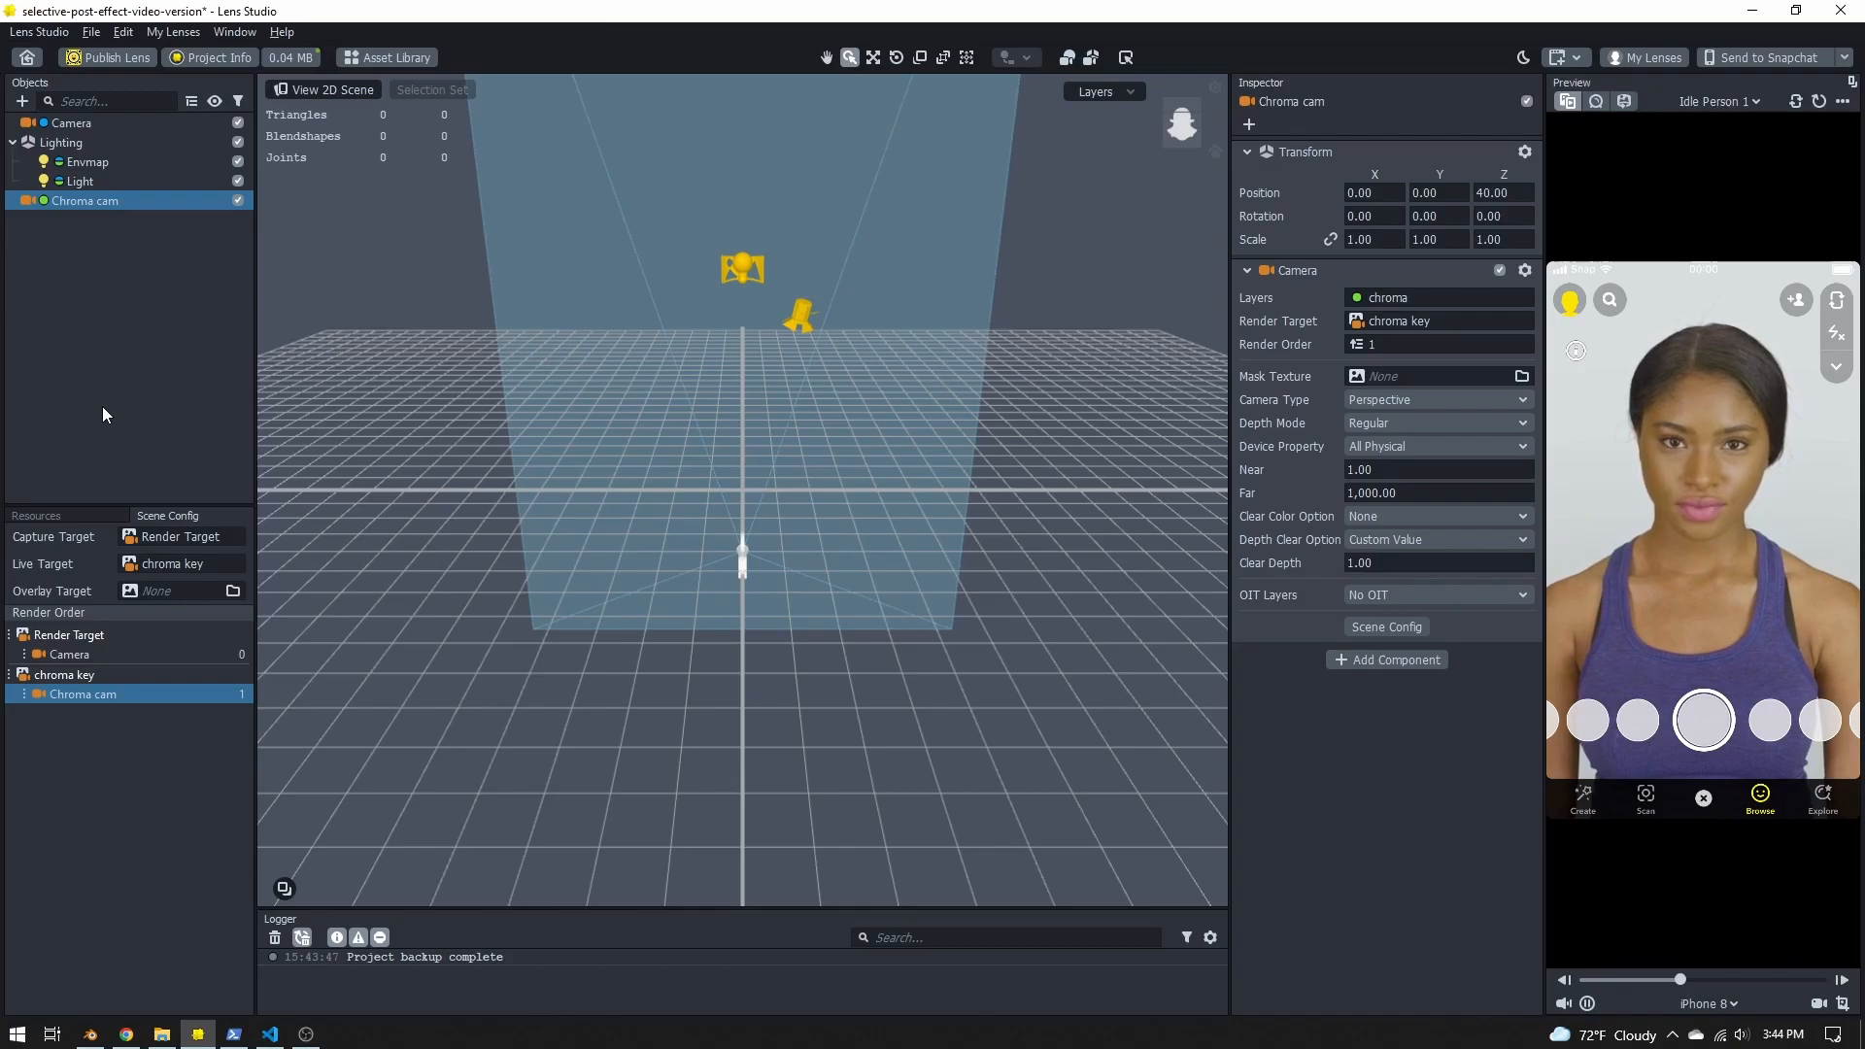
Step: Search the Asset Library for "birthday" and import the Birthday Hat asset
{"action": "left_click", "coordinate": [389, 55]}
{"action": "left_click", "coordinate": [491, 215]}
{"action": "type", "text": "birthday"}
{"action": "key", "text": "Return"}
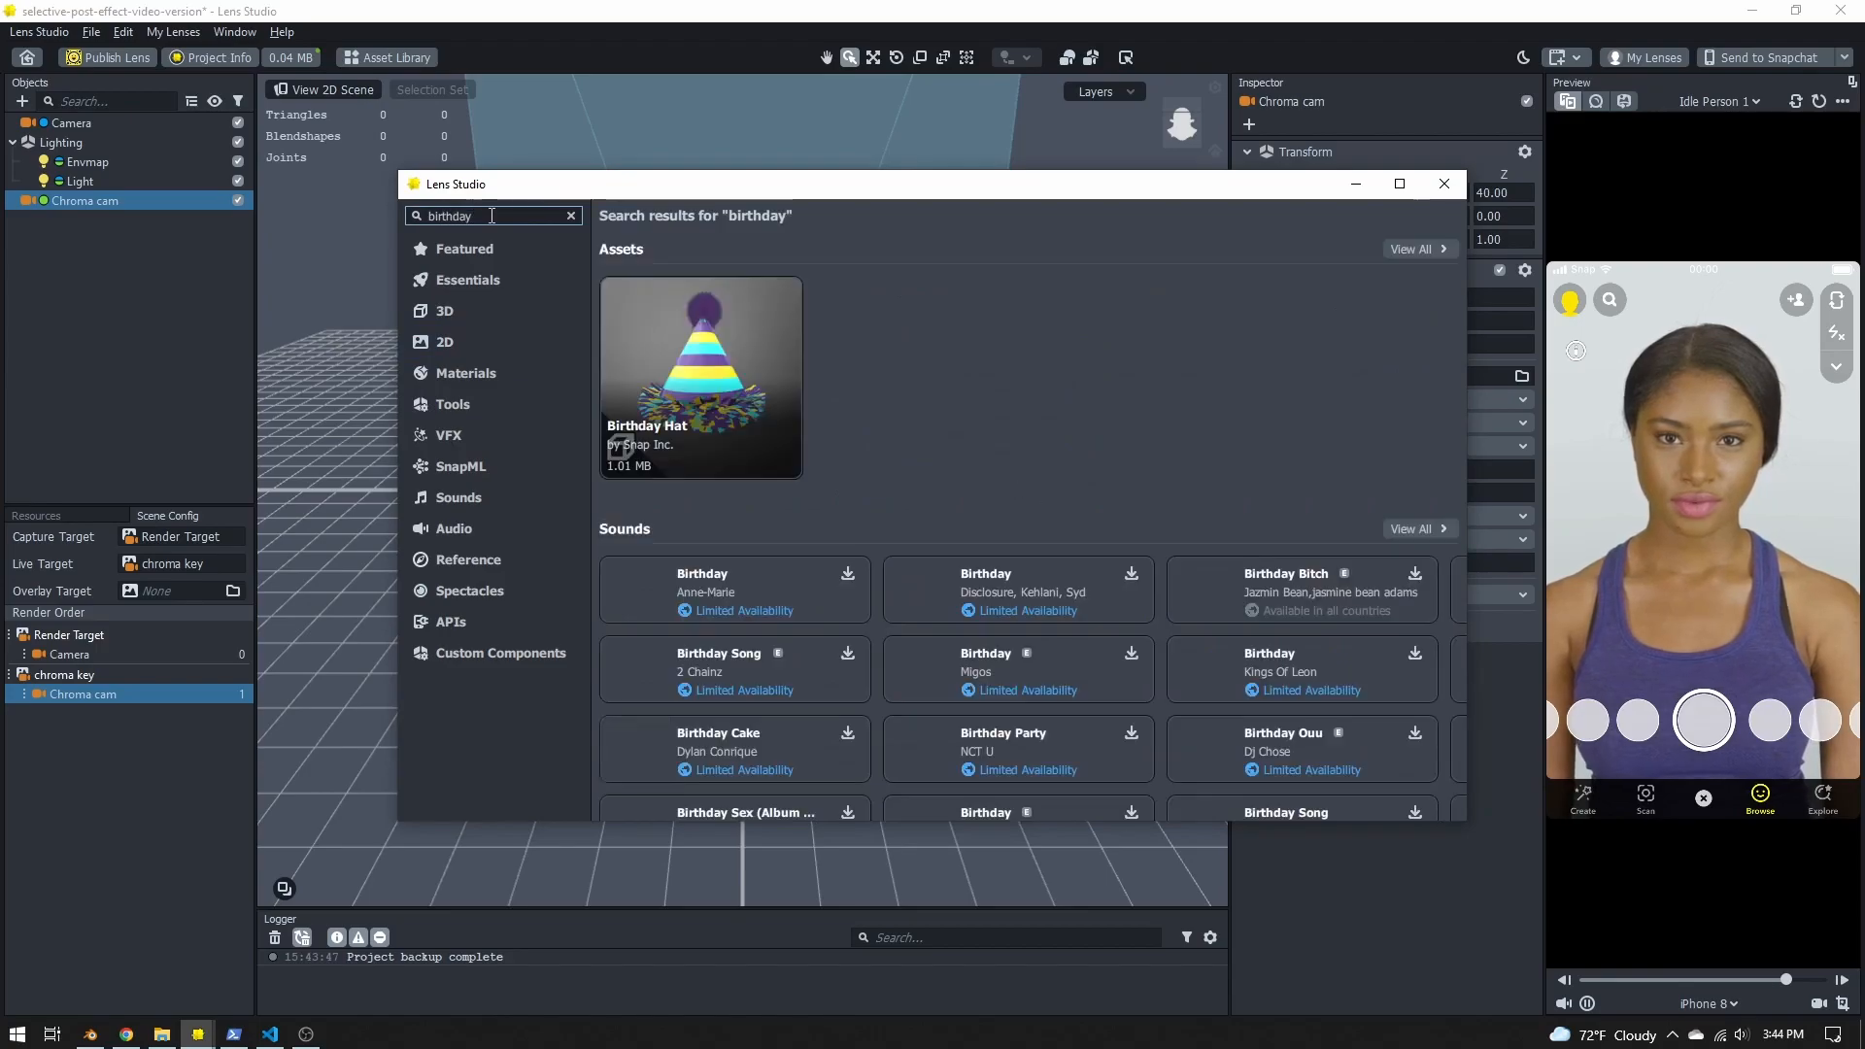
{"action": "left_click", "coordinate": [649, 460]}
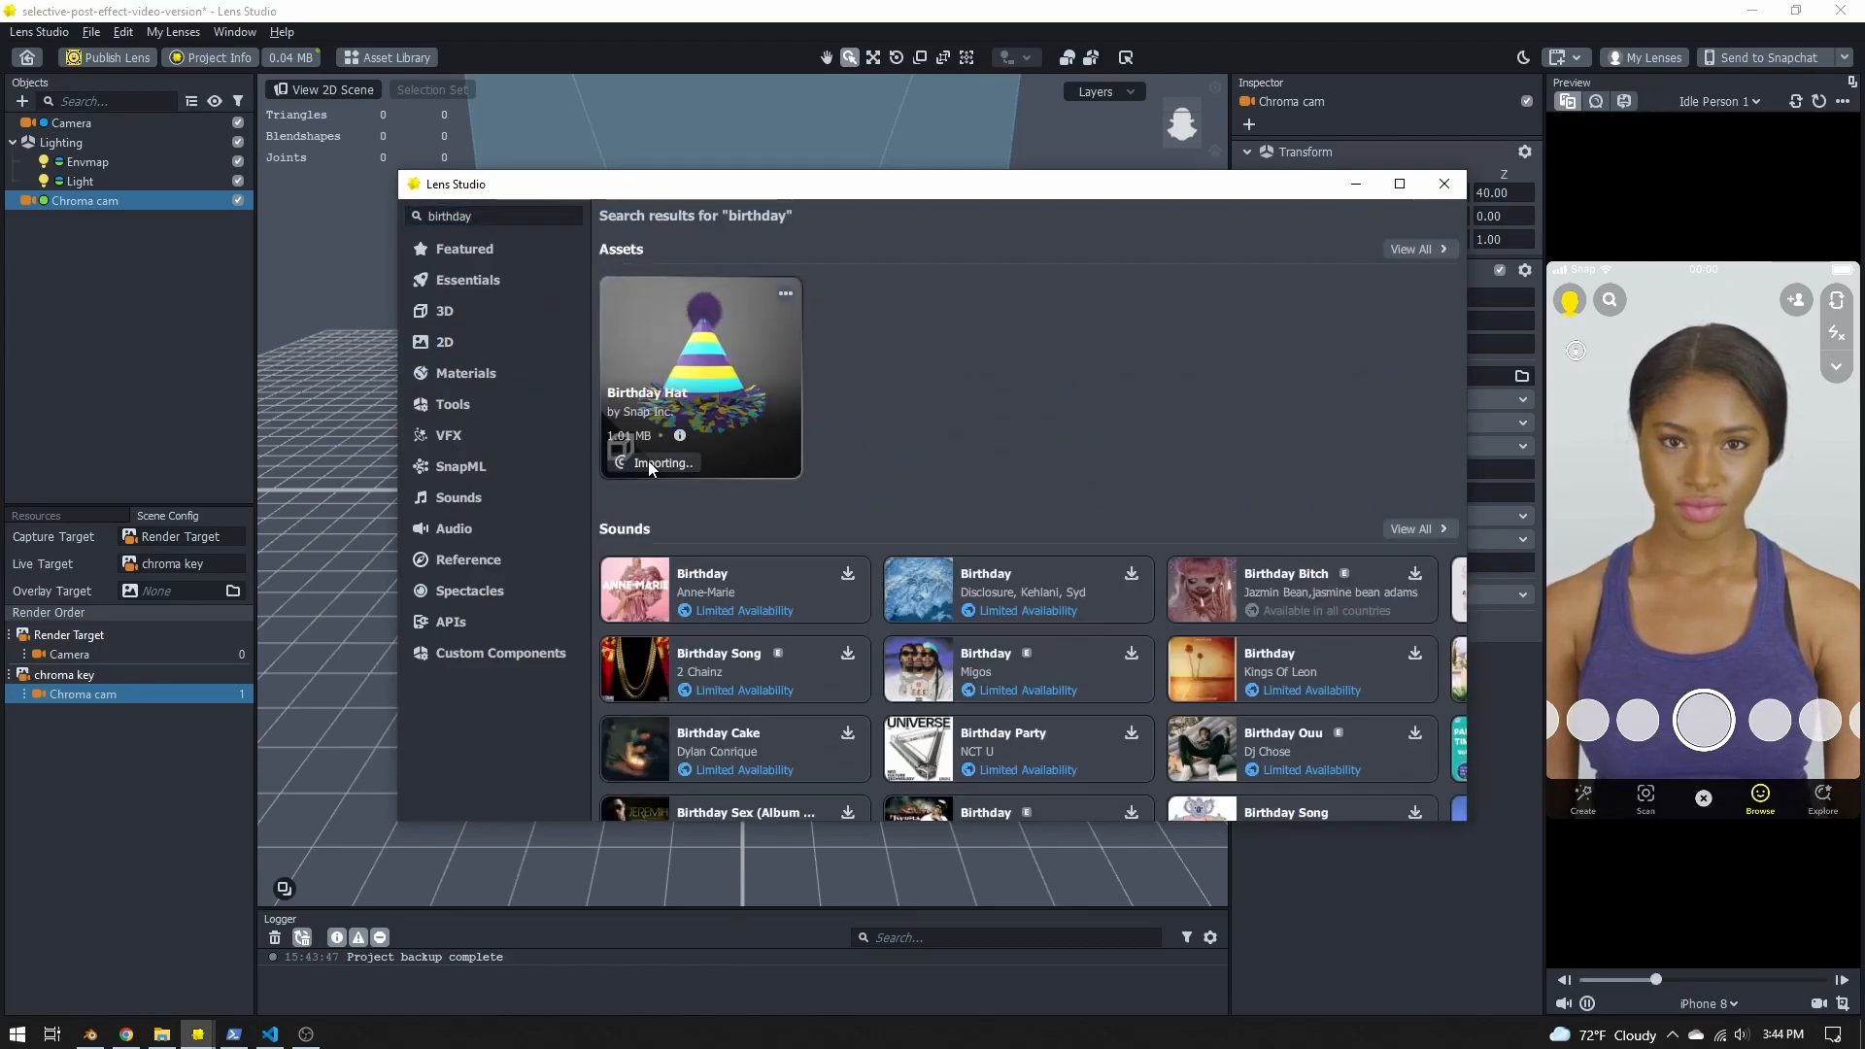
{"action": "mouse_move", "coordinate": [685, 442]}
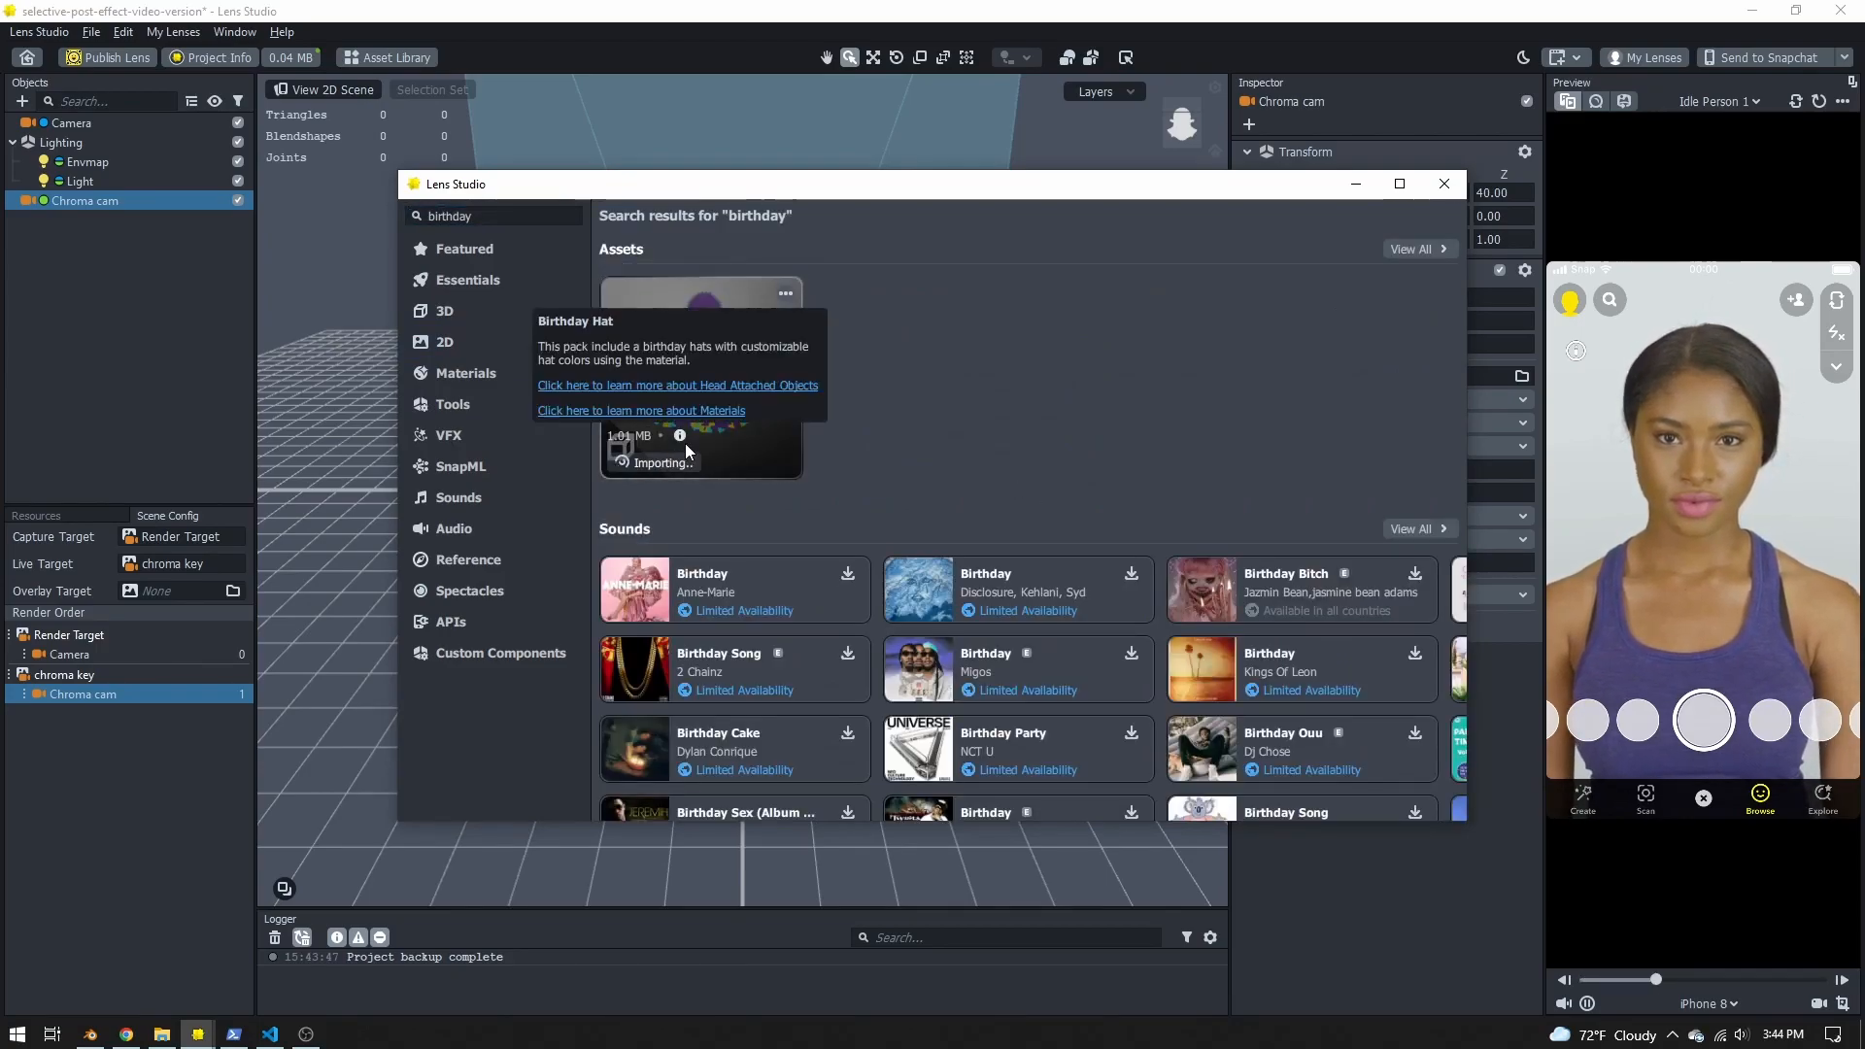
Step: Add a head binding to the scene and move its Effects group from Camera to under Chroma cam
{"action": "left_click", "coordinate": [117, 365]}
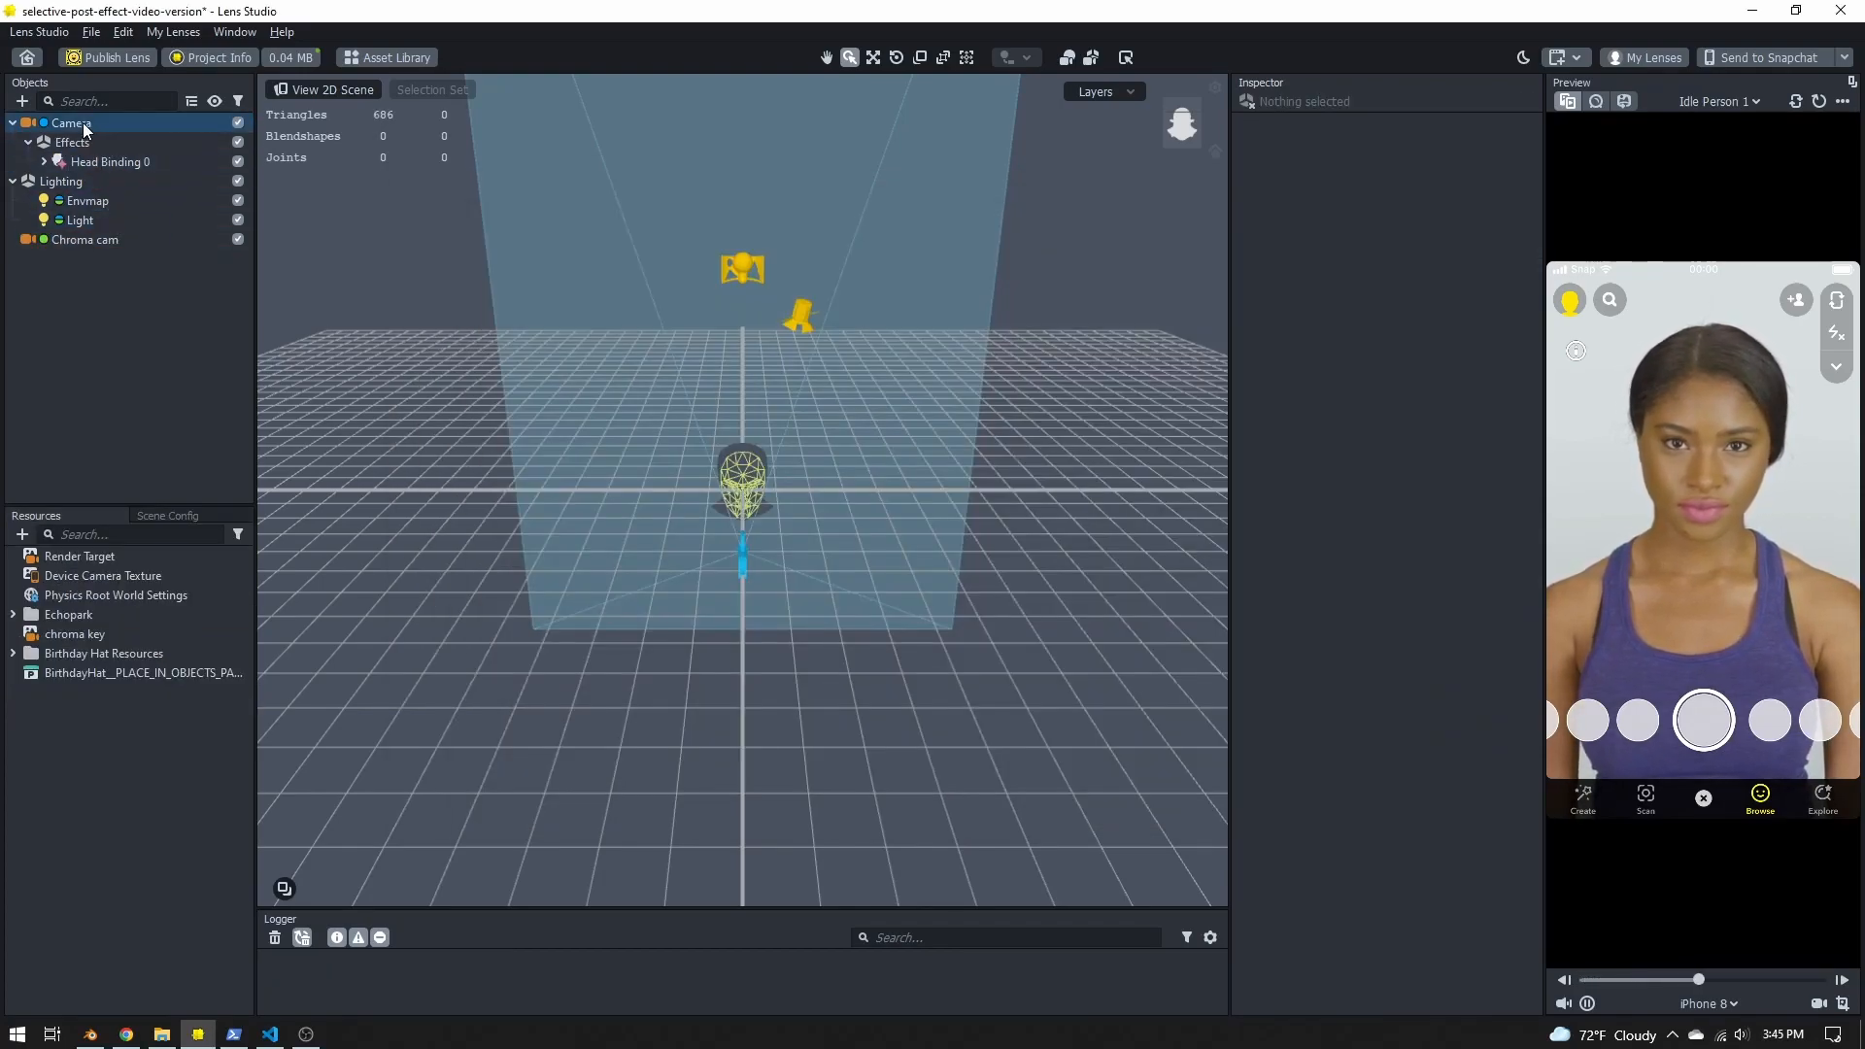
{"action": "left_click", "coordinate": [44, 161]}
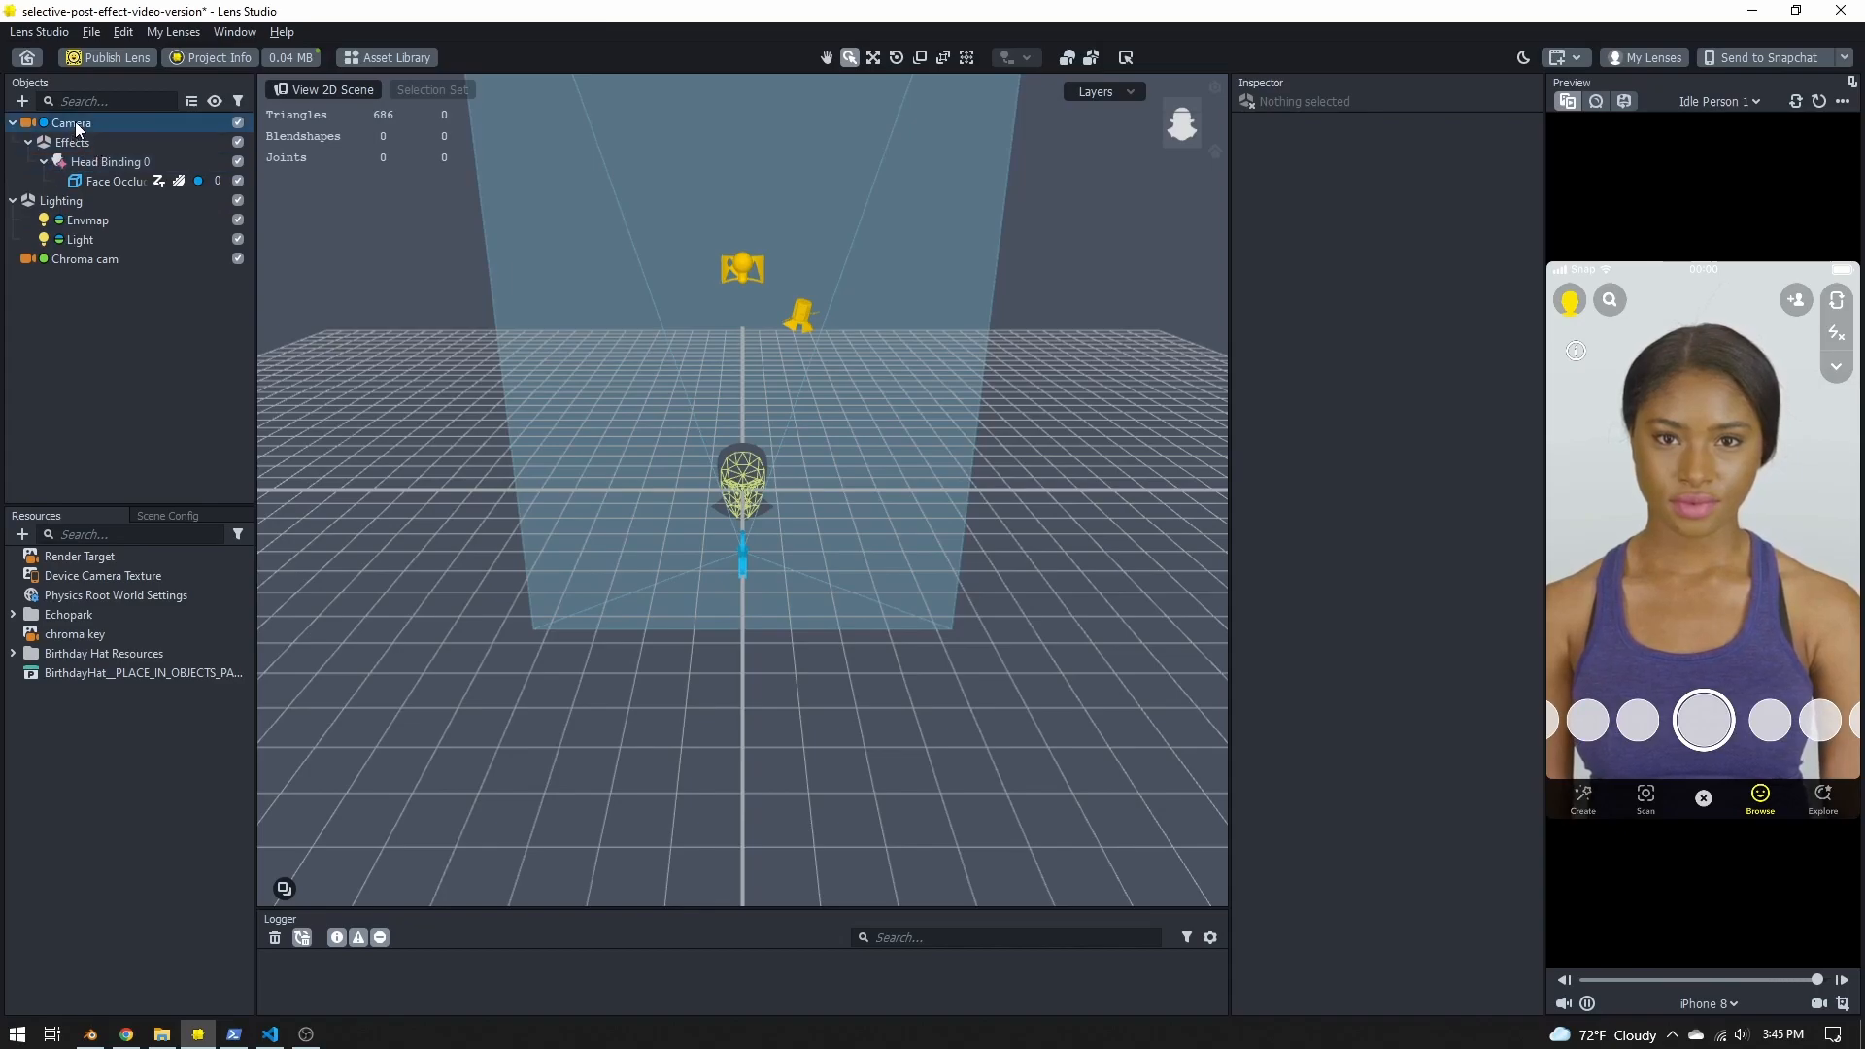
{"action": "left_click_drag", "start_coordinate": [65, 140], "coordinate": [74, 258]}
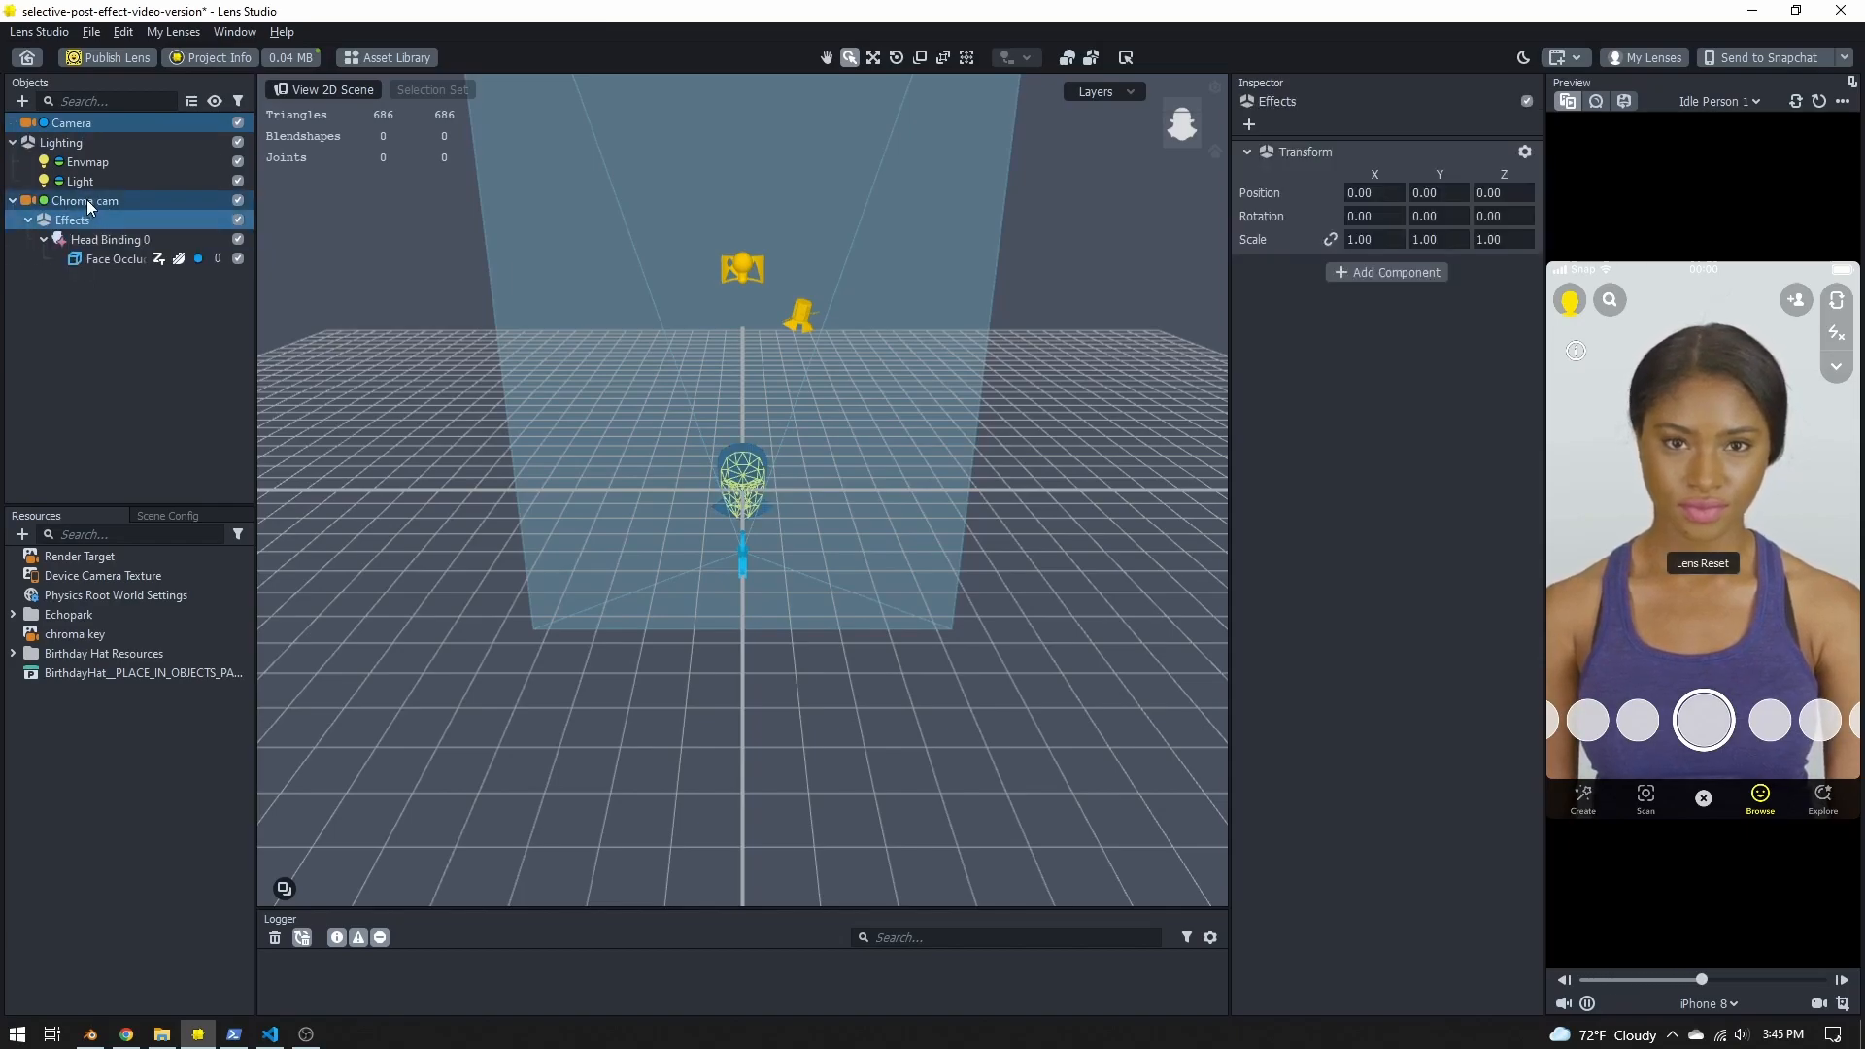
Step: Delete the Face Occluder from Head Binding 0 and place the BirthdayHat prefab under the binding in its stead
{"action": "left_click", "coordinate": [105, 258]}
{"action": "key", "text": "Delete"}
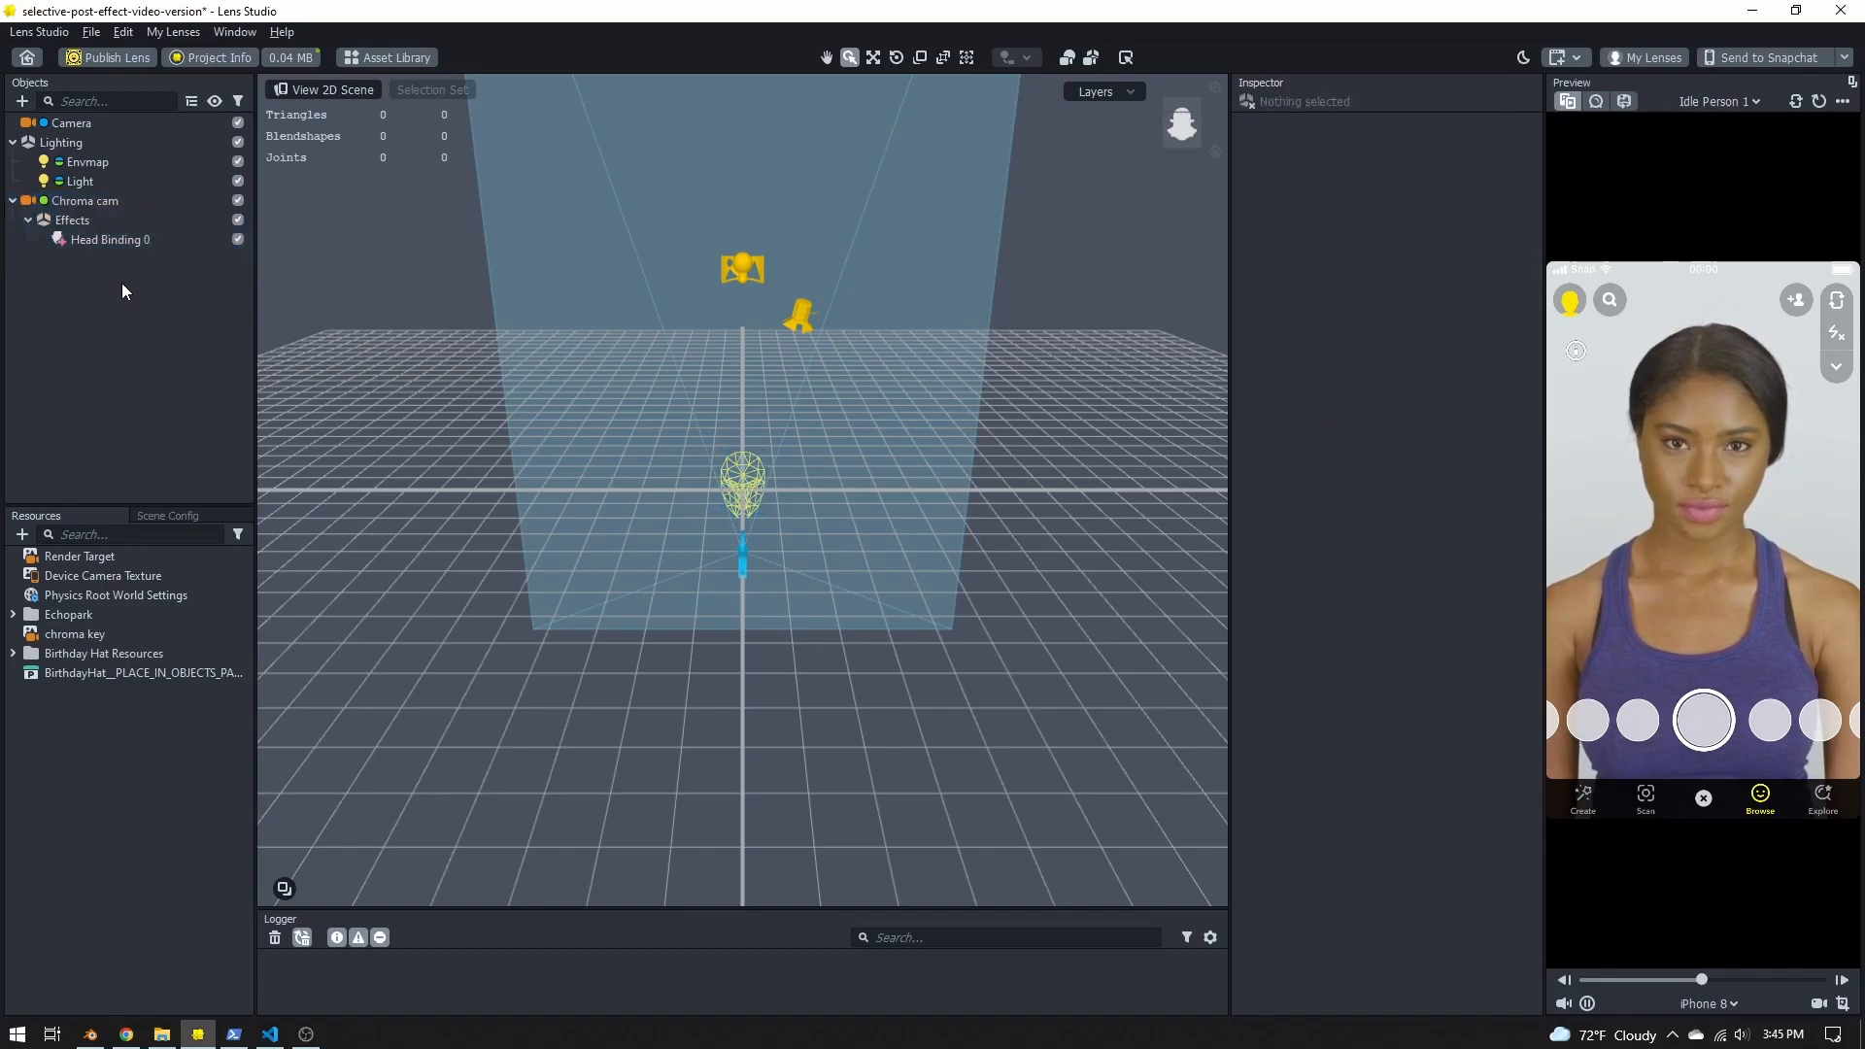
{"action": "left_click_drag", "start_coordinate": [66, 672], "coordinate": [125, 294]}
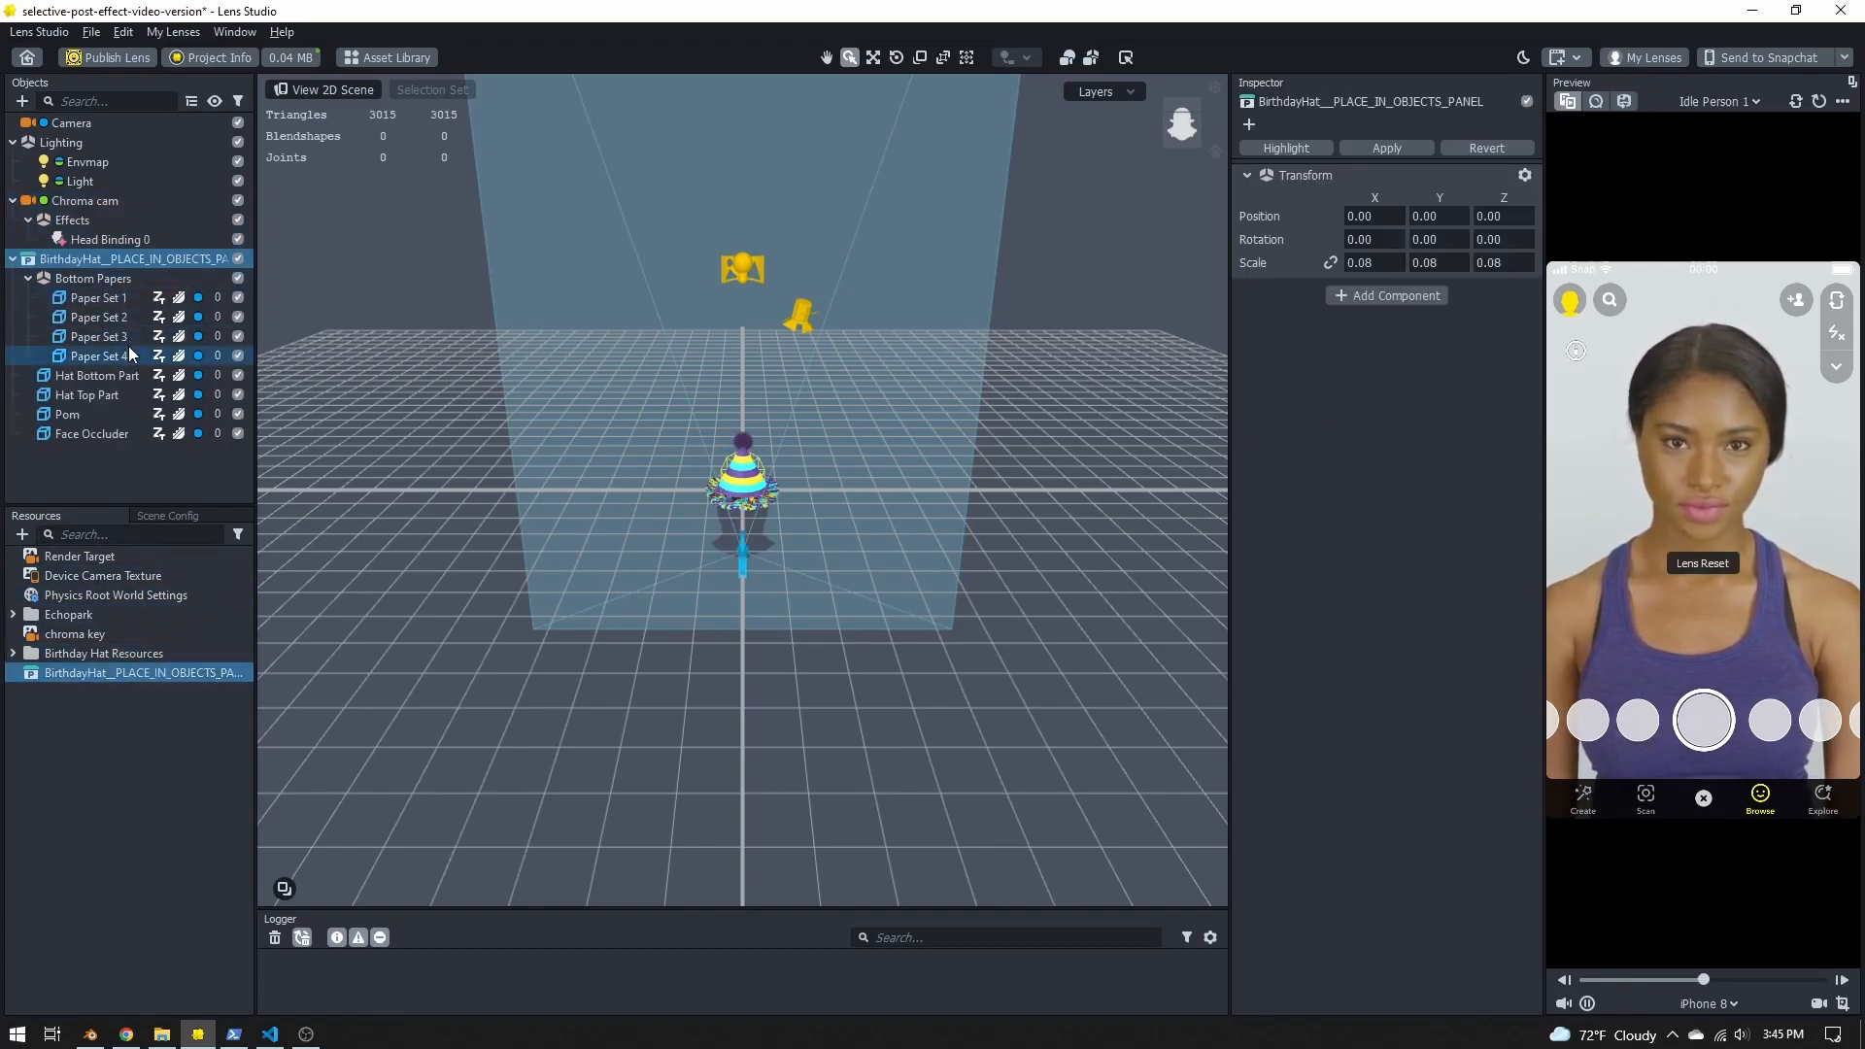
{"action": "left_click_drag", "start_coordinate": [50, 260], "coordinate": [114, 237]}
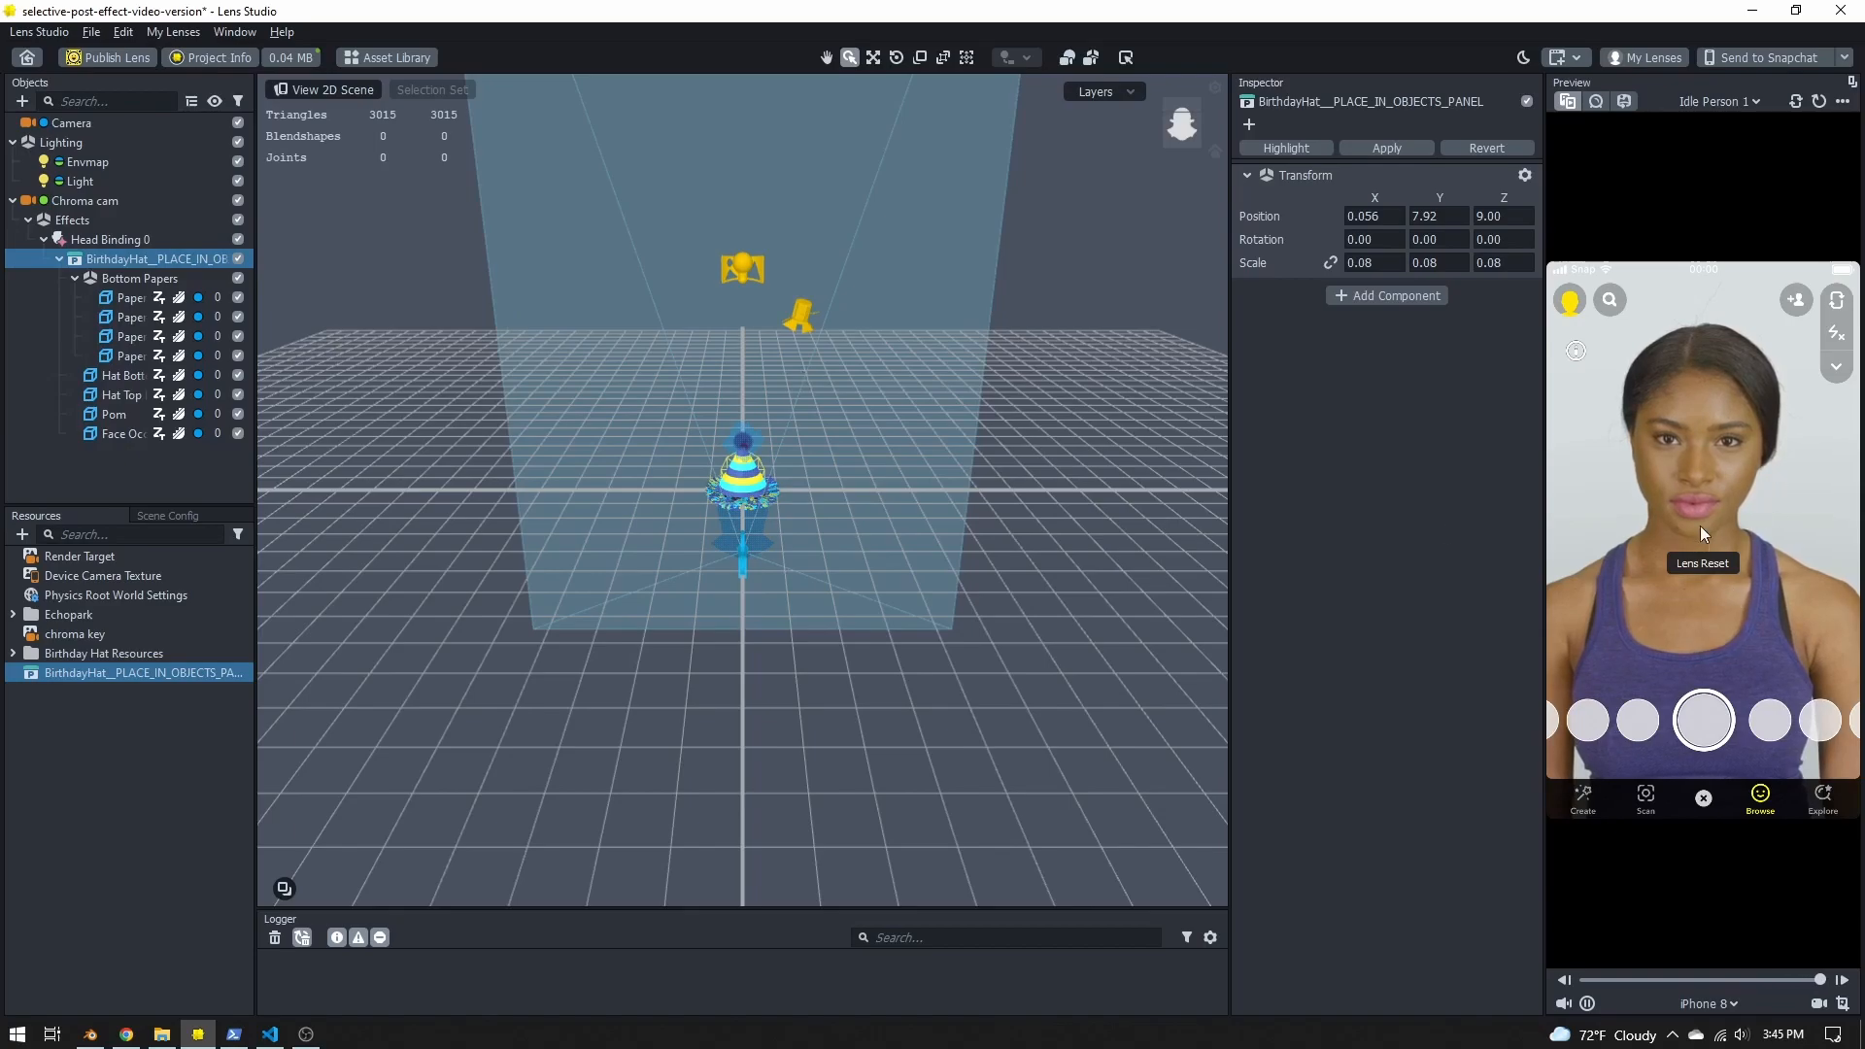
Step: Assign all the birthday hat's meshes, from Paper Set 1 through Face Occluder, to the chroma layer
{"action": "left_click", "coordinate": [113, 301]}
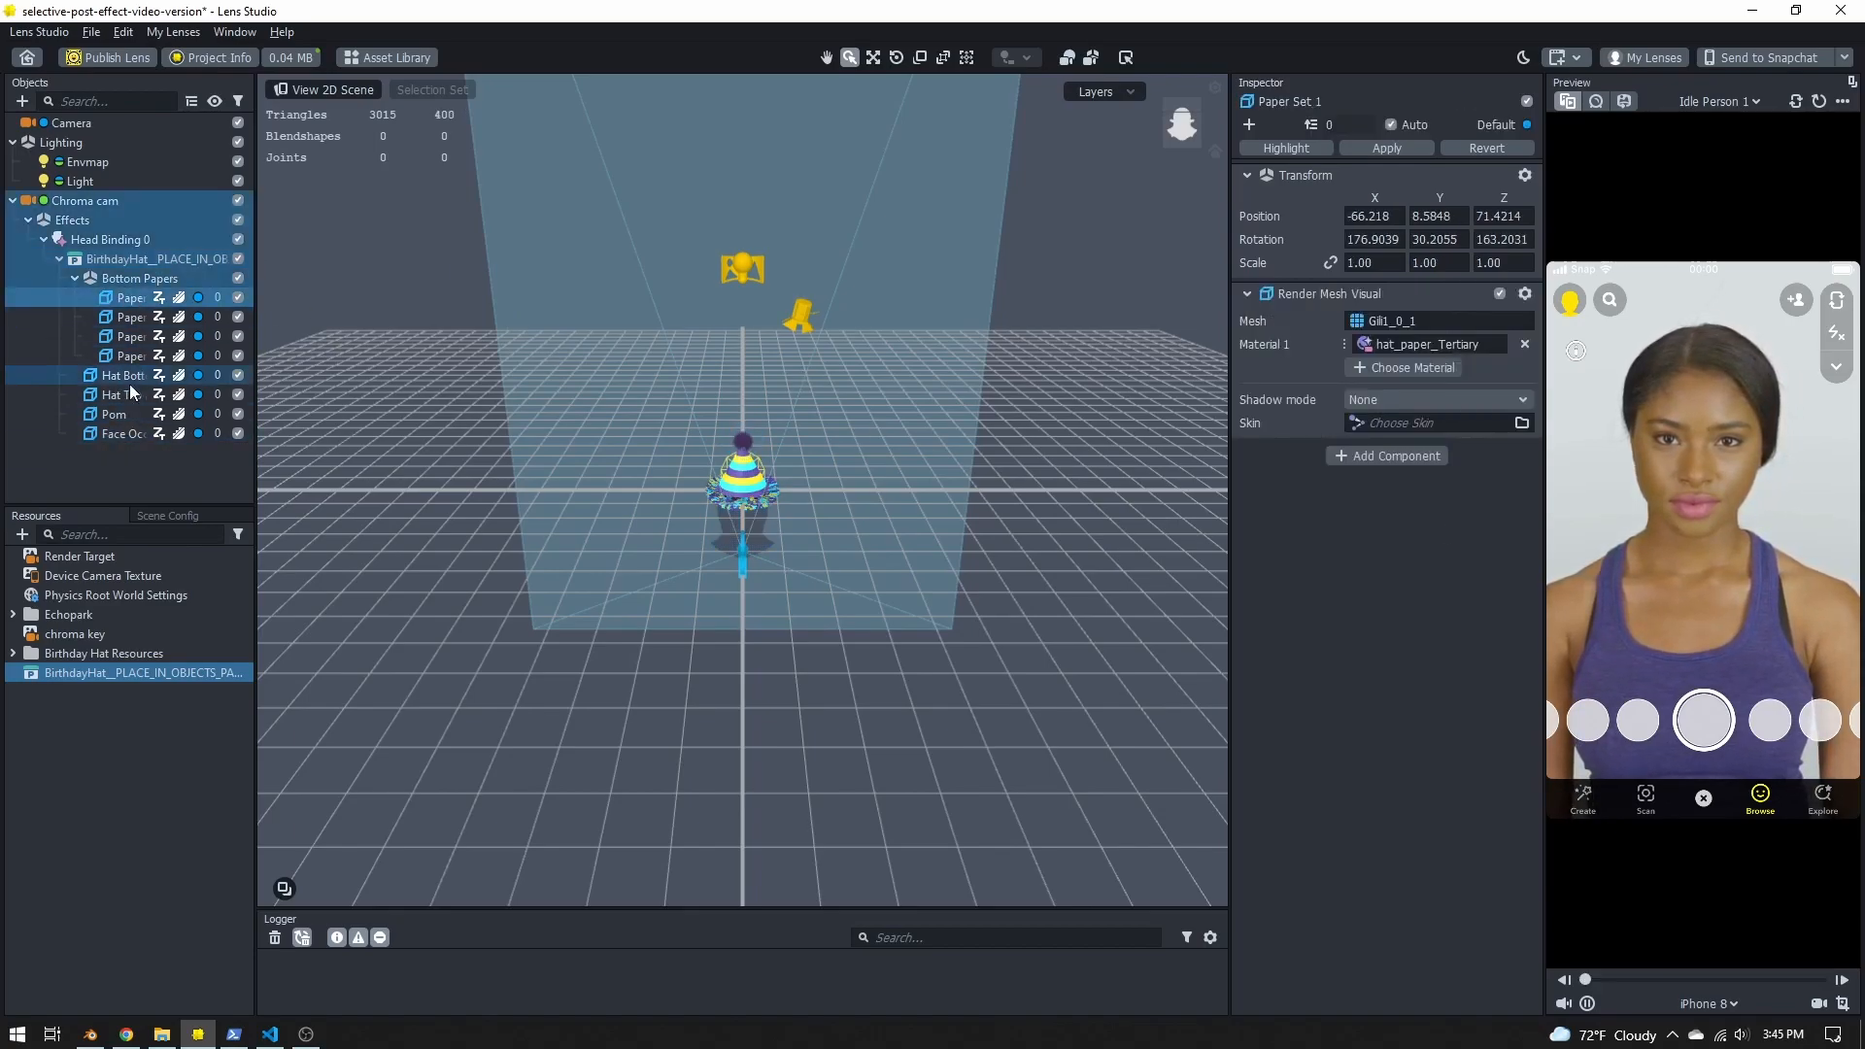
{"action": "left_click", "coordinate": [119, 434], "text": "shift"}
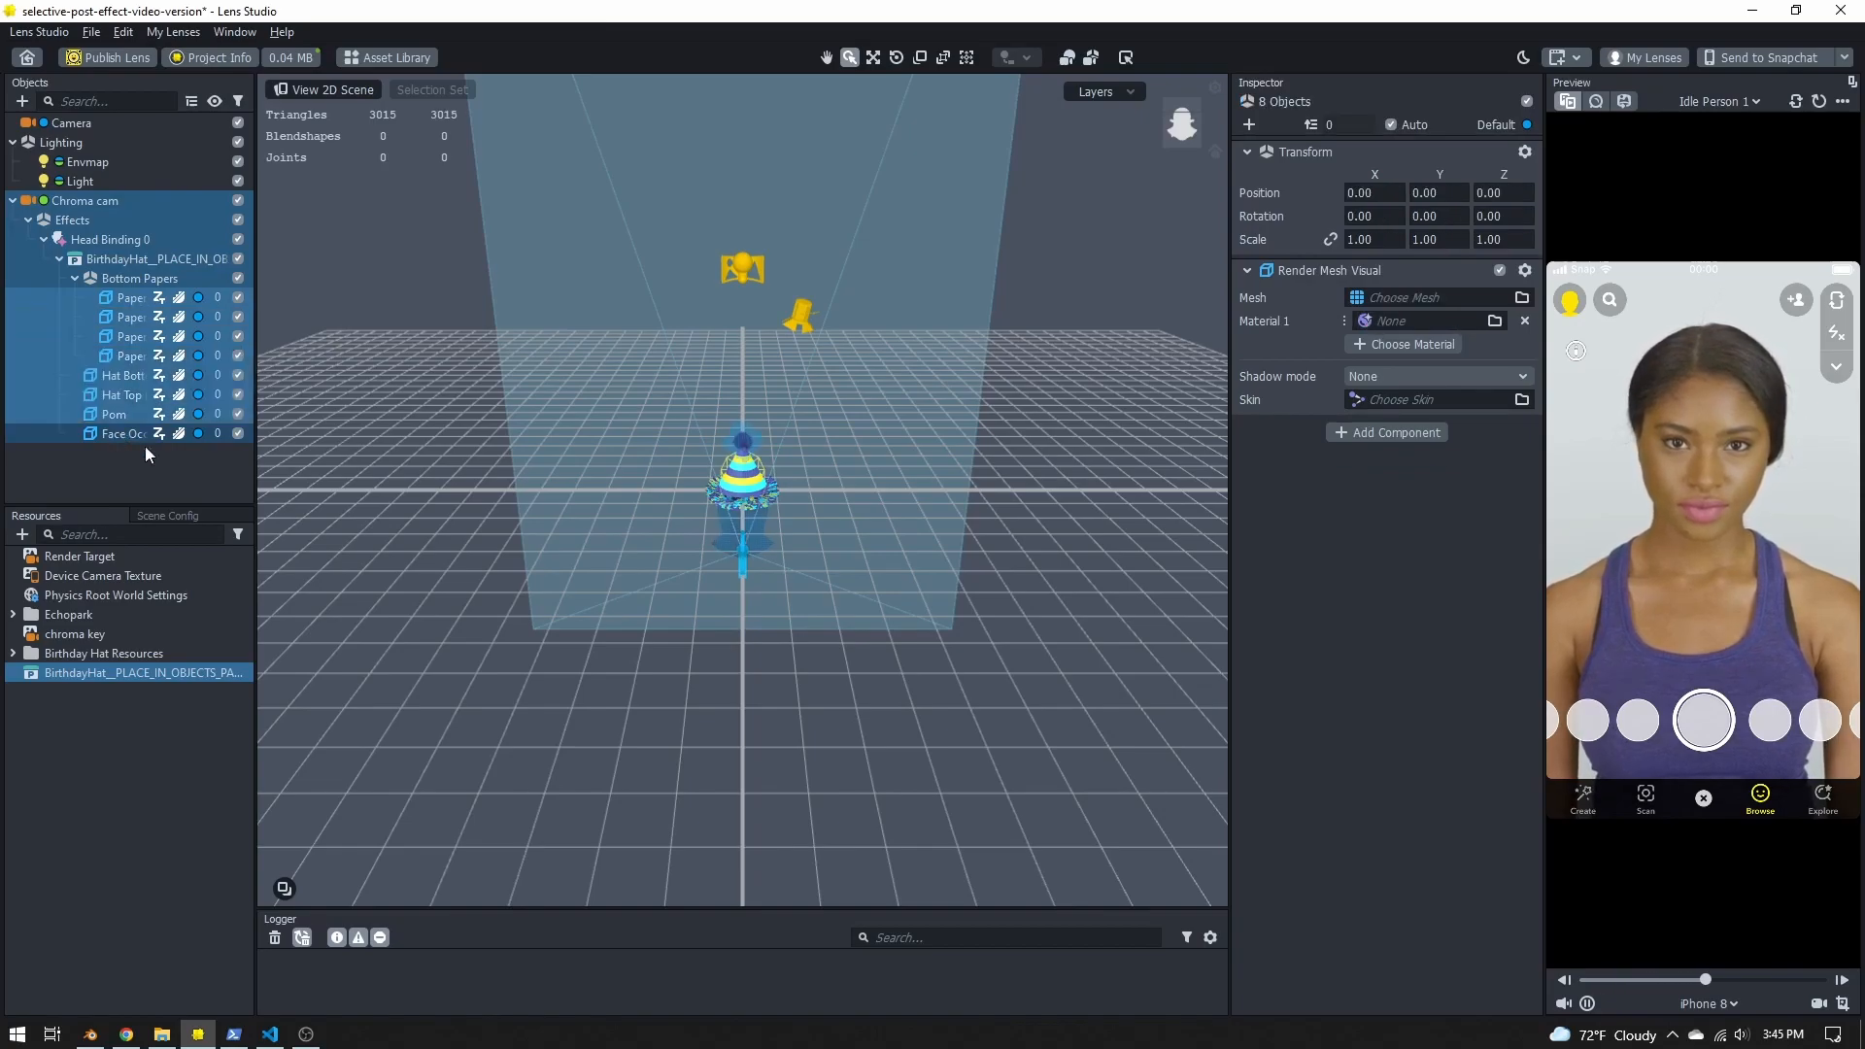
{"action": "left_click", "coordinate": [1505, 124]}
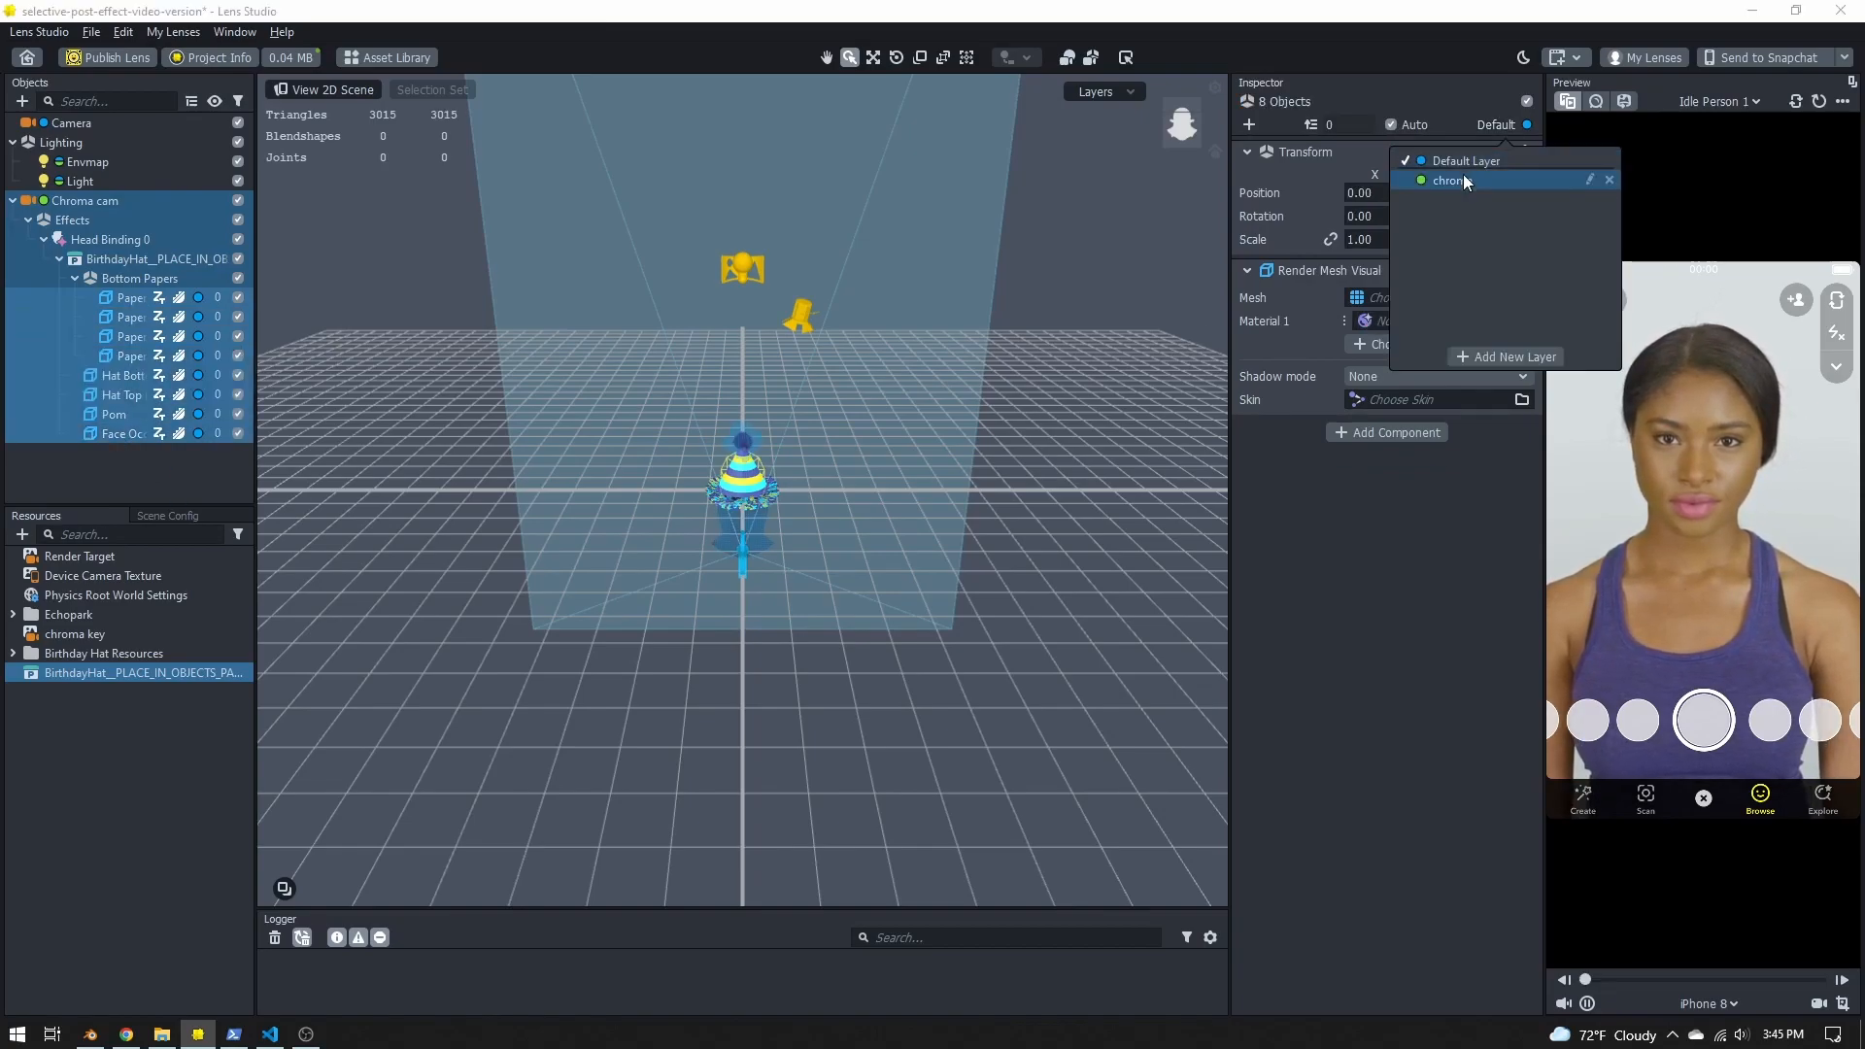
{"action": "left_click", "coordinate": [1464, 179]}
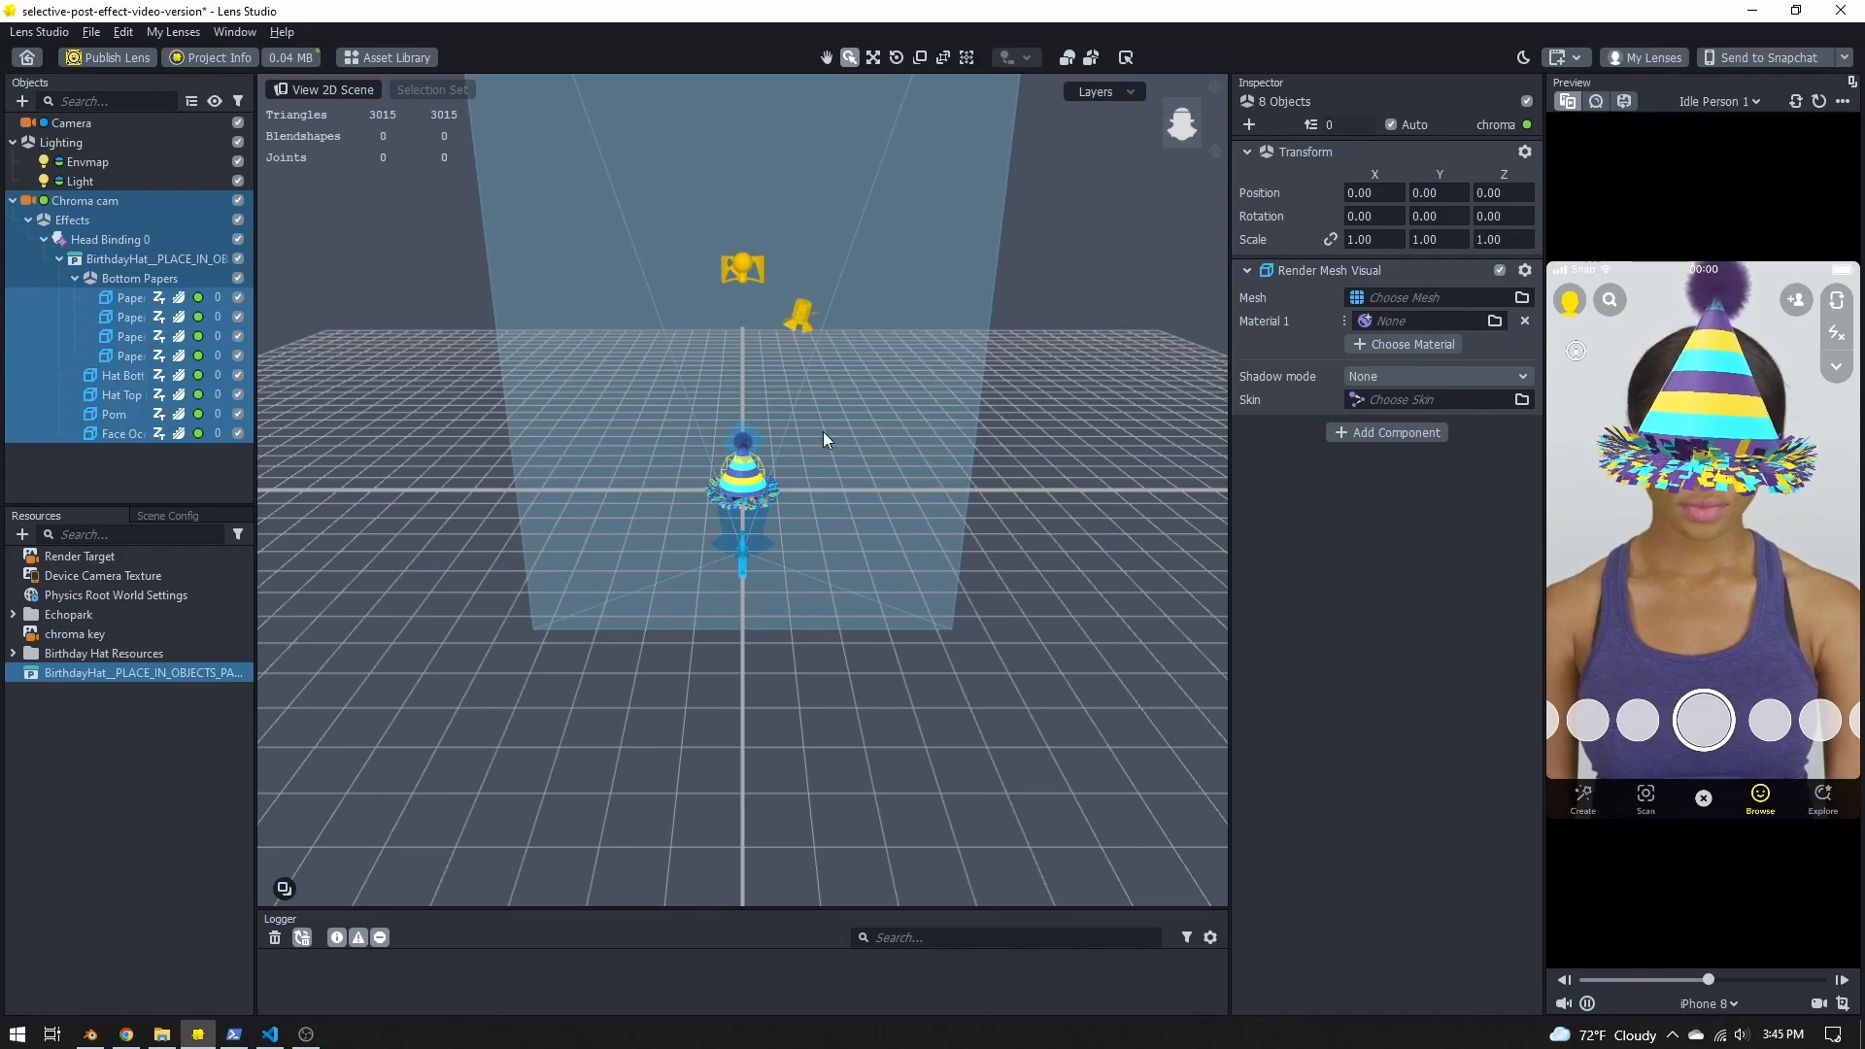
Step: Raise the whole birthday hat above the face to a Y position of about 14.8
{"action": "left_click", "coordinate": [131, 260]}
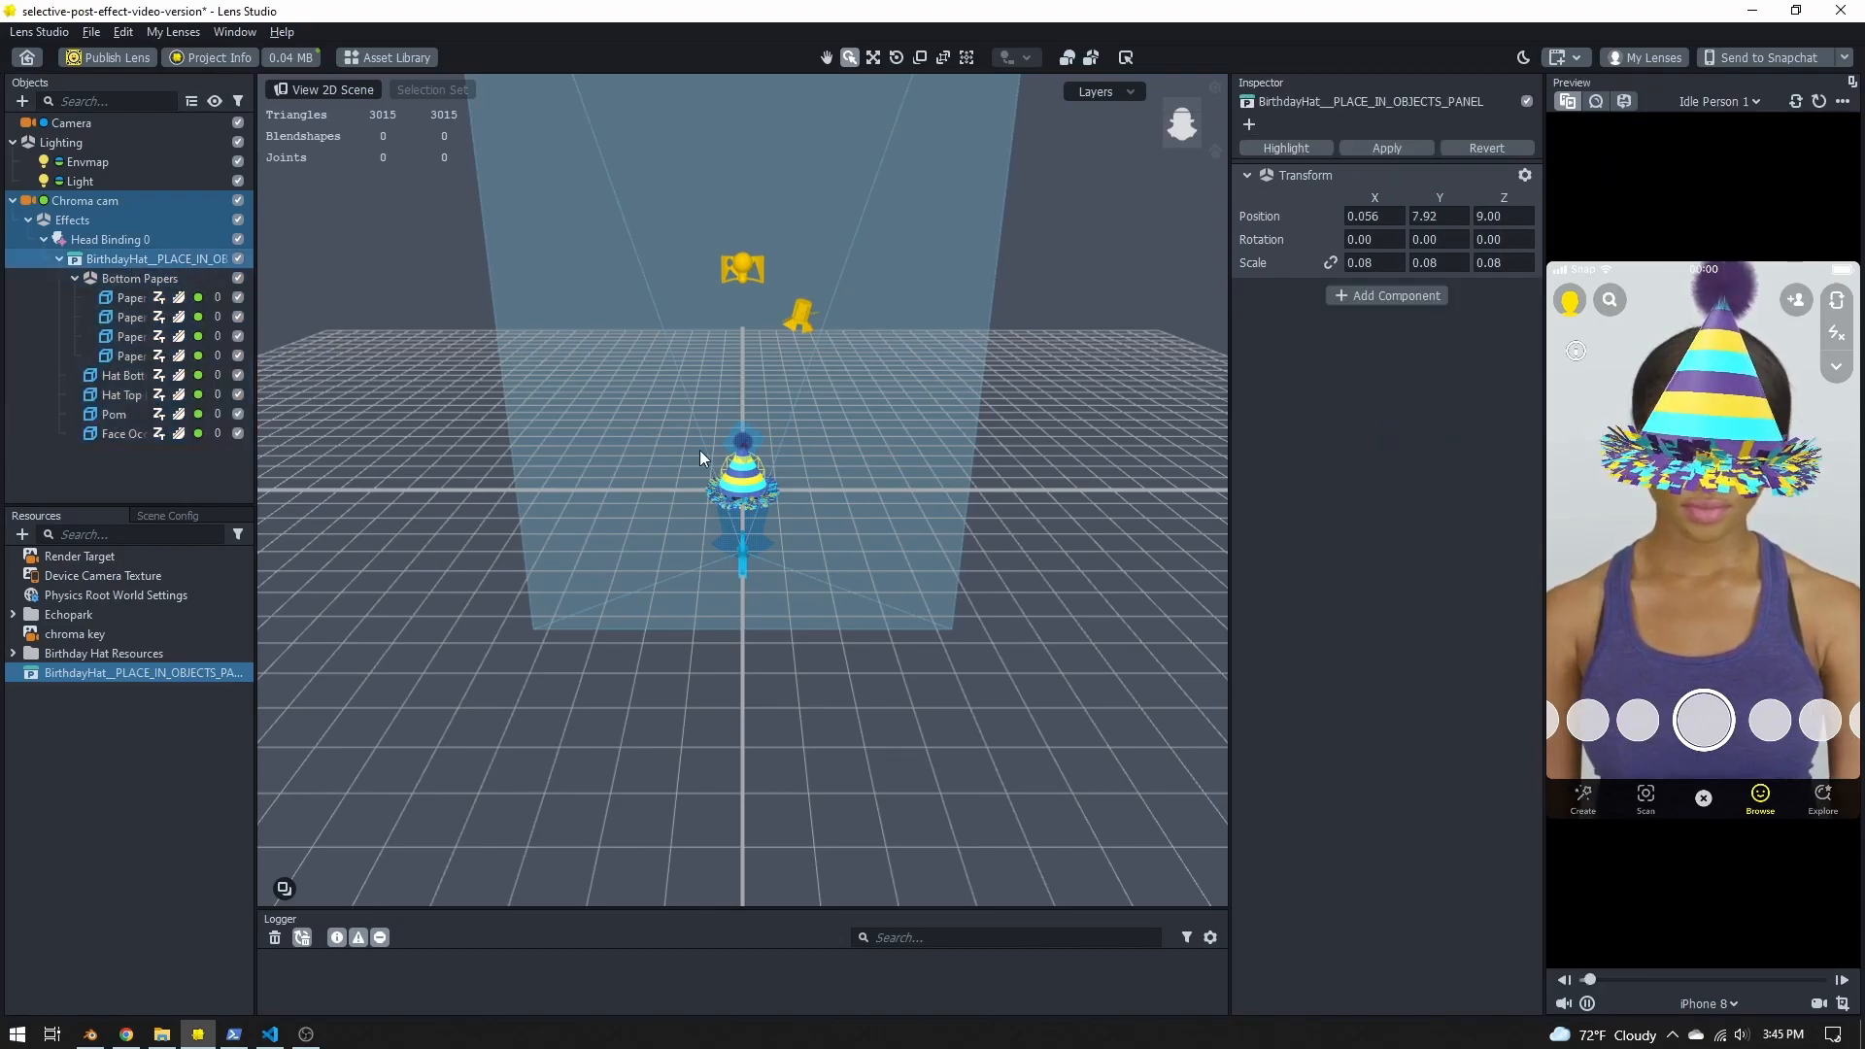
{"action": "scroll", "coordinate": [699, 451], "scroll_direction": "up", "scroll_amount": 5}
{"action": "left_click_drag", "start_coordinate": [700, 450], "coordinate": [909, 599], "text": "alt"}
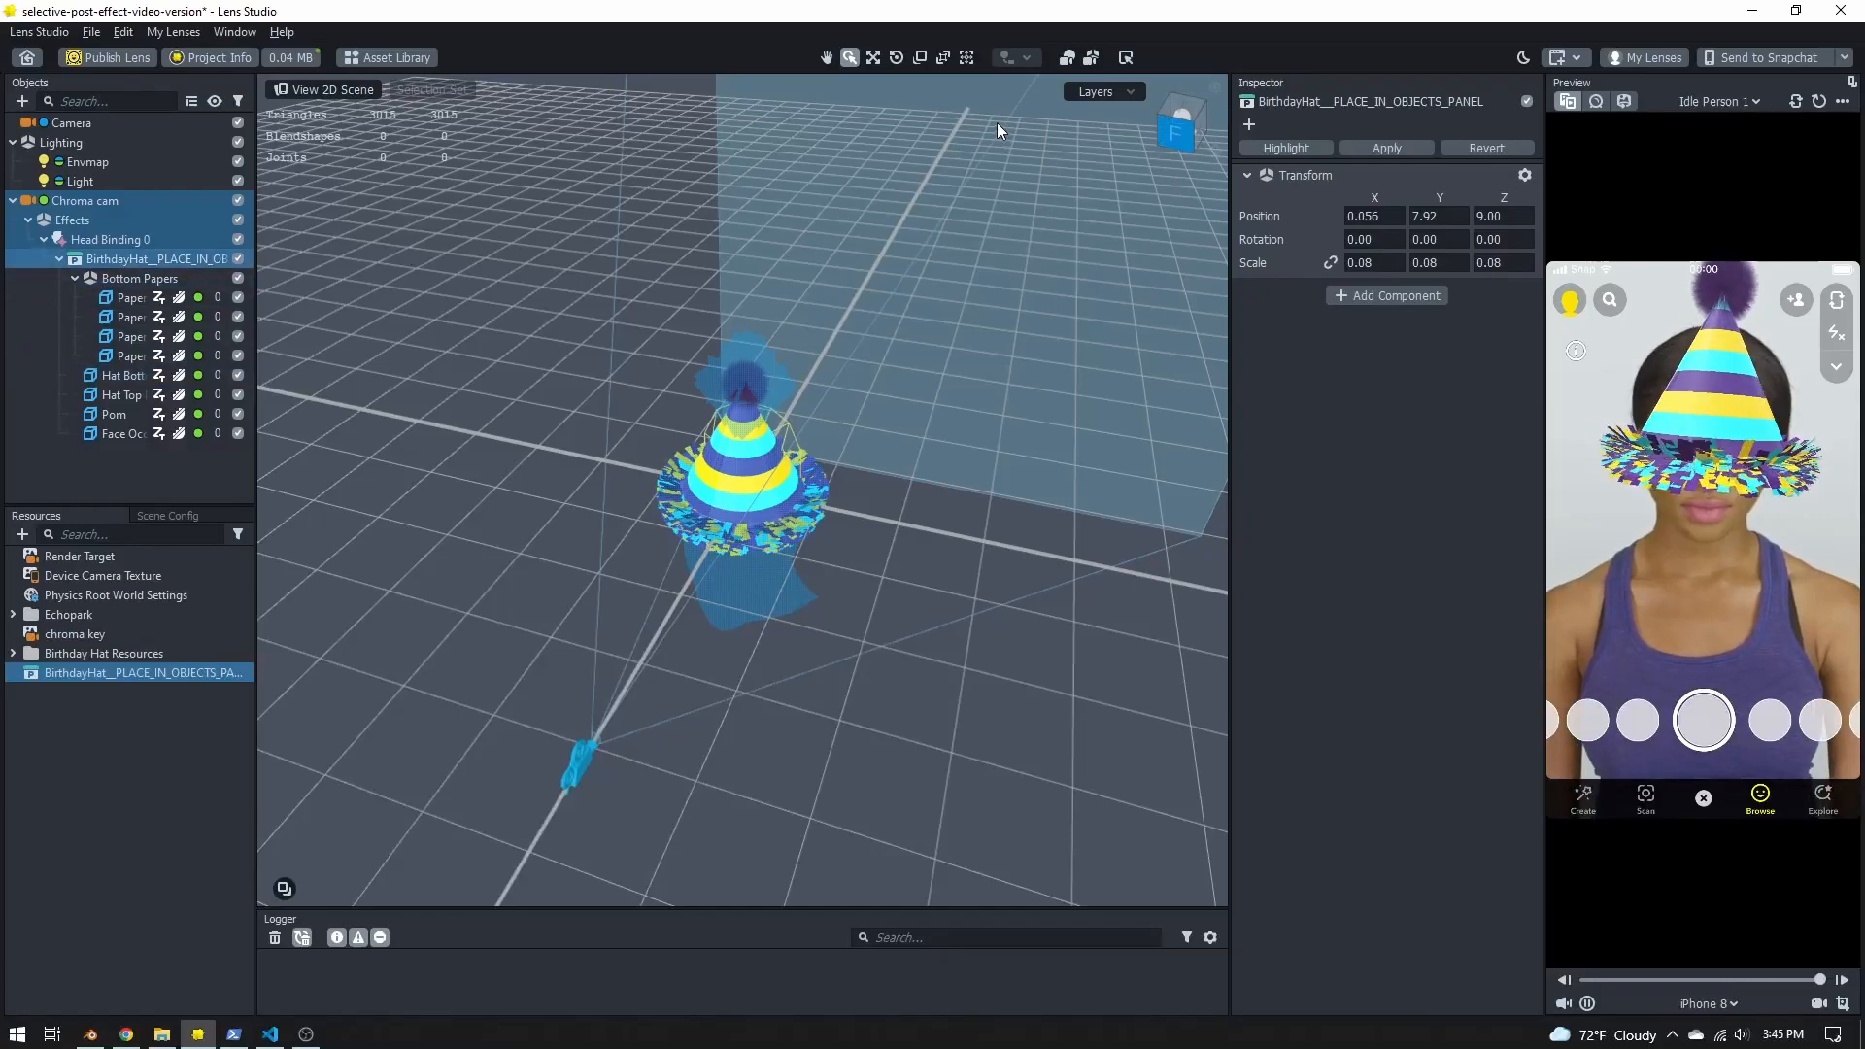
{"action": "left_click", "coordinate": [873, 58]}
{"action": "left_click_drag", "start_coordinate": [748, 448], "coordinate": [748, 393]}
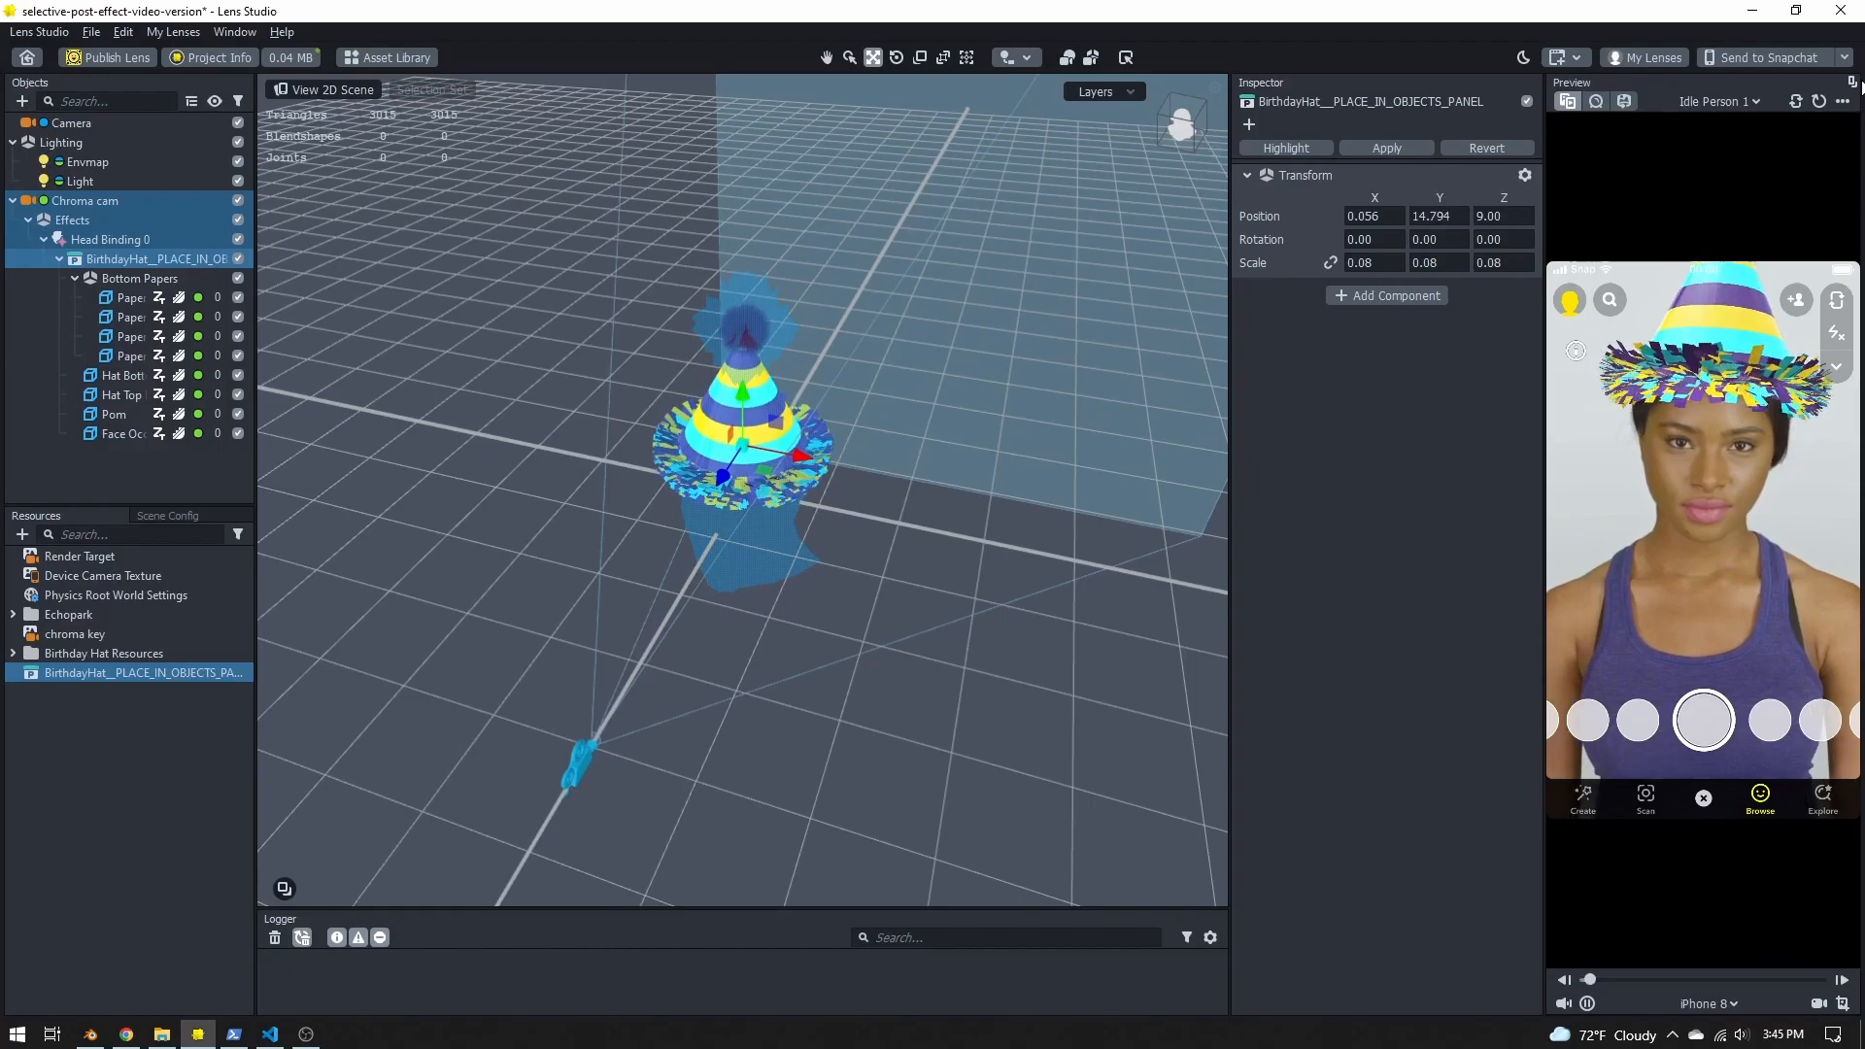
Step: Switch the preview to Smile Person 1 and move the birthday hat back onto the head at Z position 0
{"action": "left_click", "coordinate": [1719, 101]}
{"action": "scroll", "coordinate": [1725, 363], "scroll_direction": "down", "scroll_amount": 5}
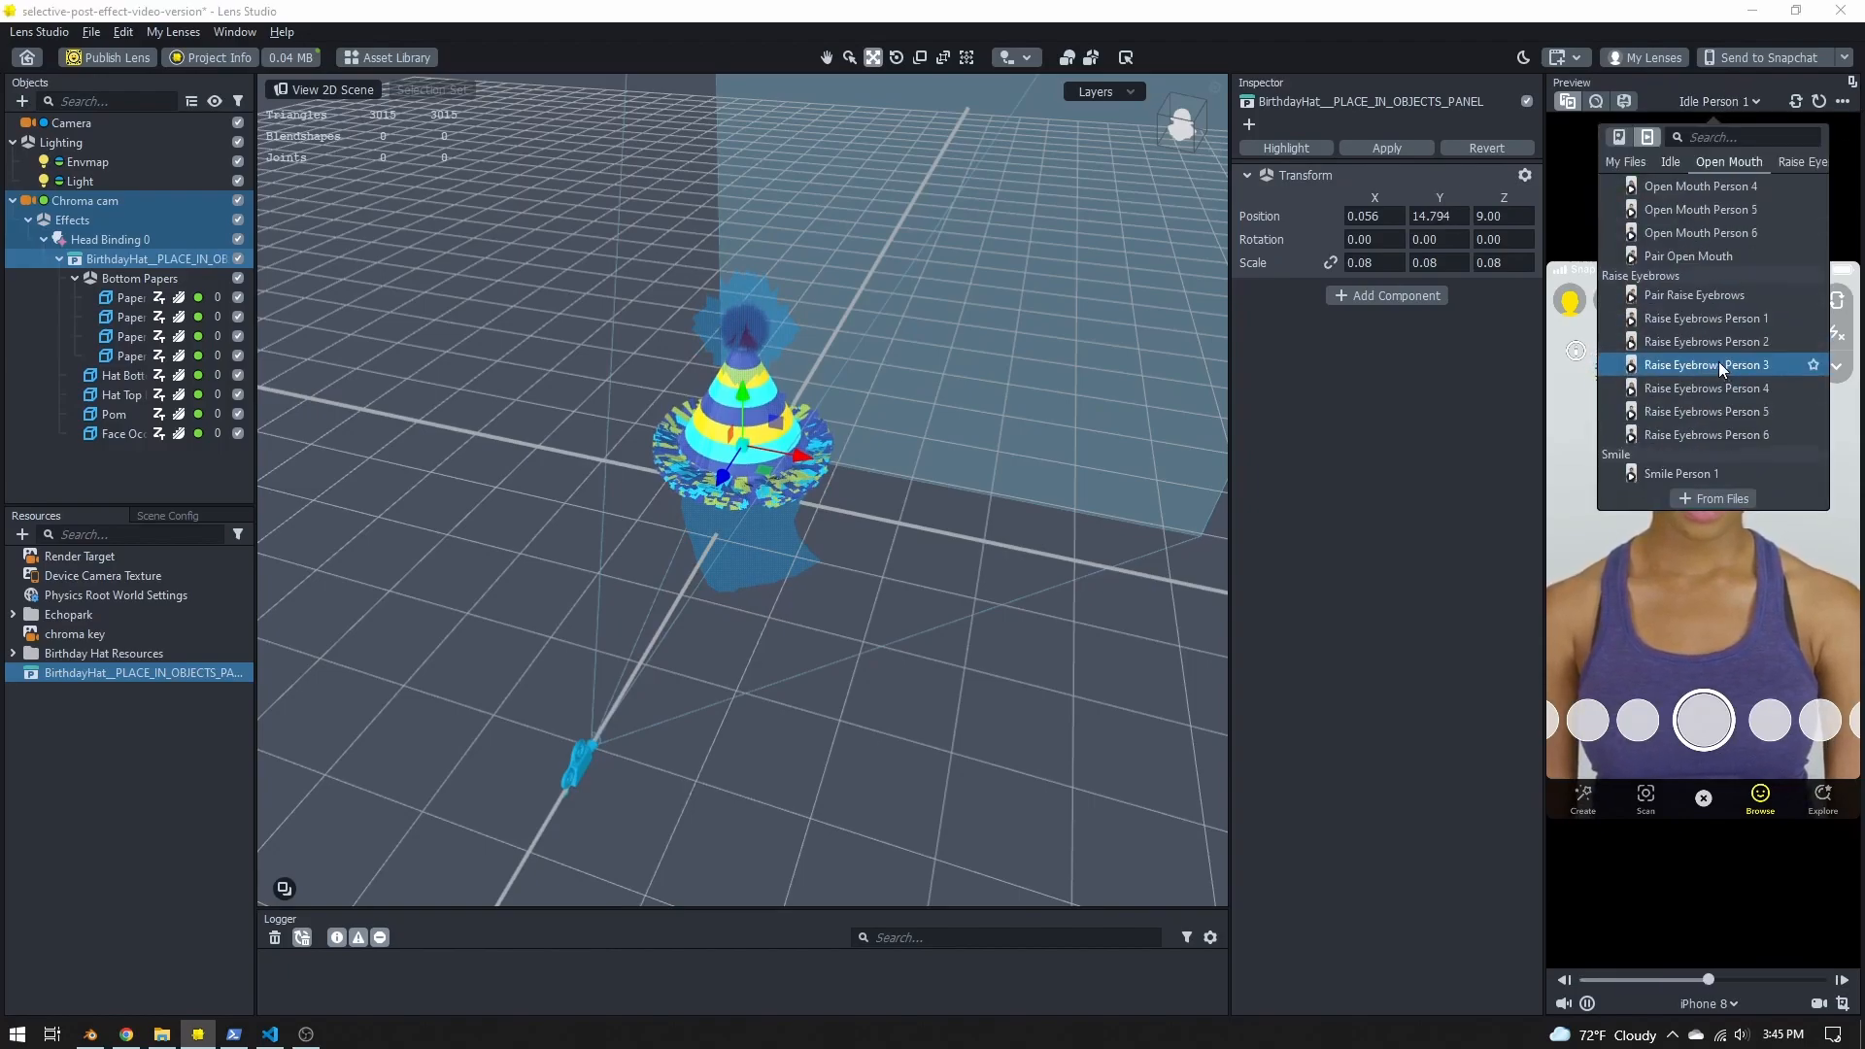
{"action": "scroll", "coordinate": [1718, 361], "scroll_direction": "down", "scroll_amount": 2}
{"action": "left_click", "coordinate": [1702, 398]}
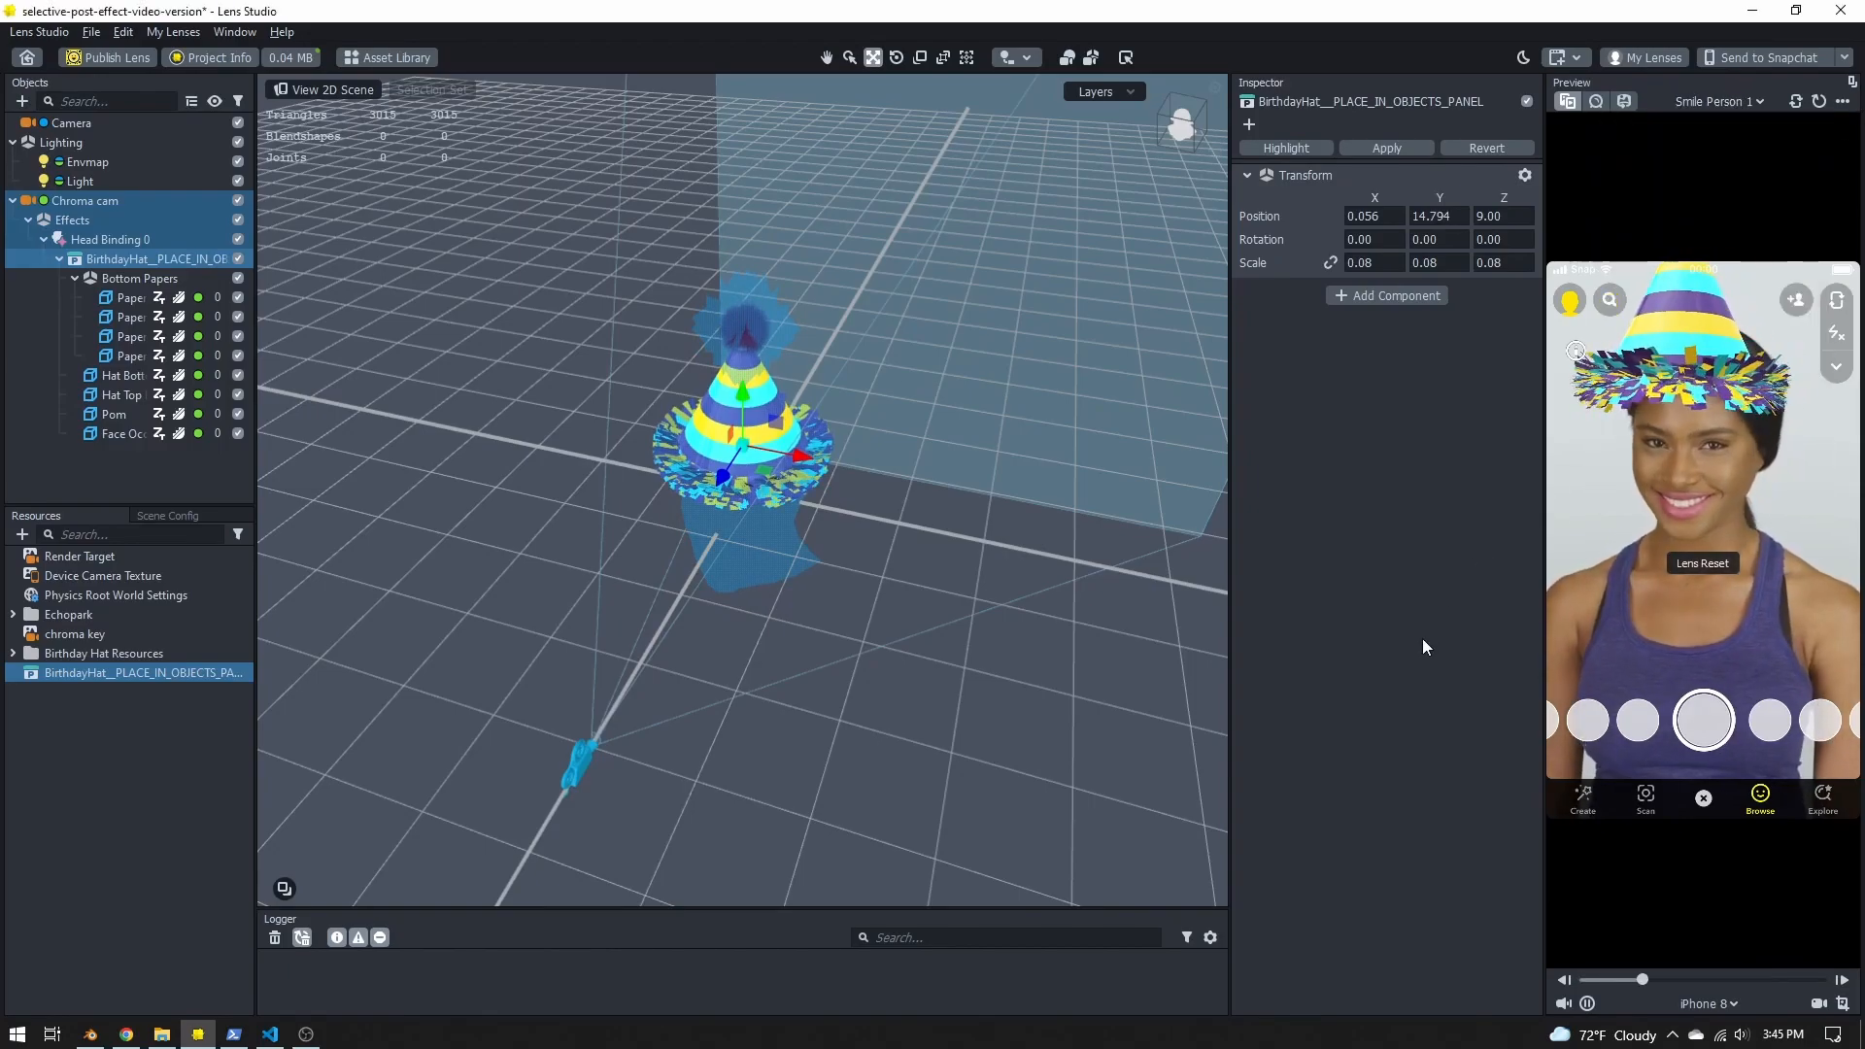
{"action": "scroll", "coordinate": [952, 522], "scroll_direction": "up", "scroll_amount": 2}
{"action": "right_click_drag", "start_coordinate": [952, 522], "coordinate": [820, 376]}
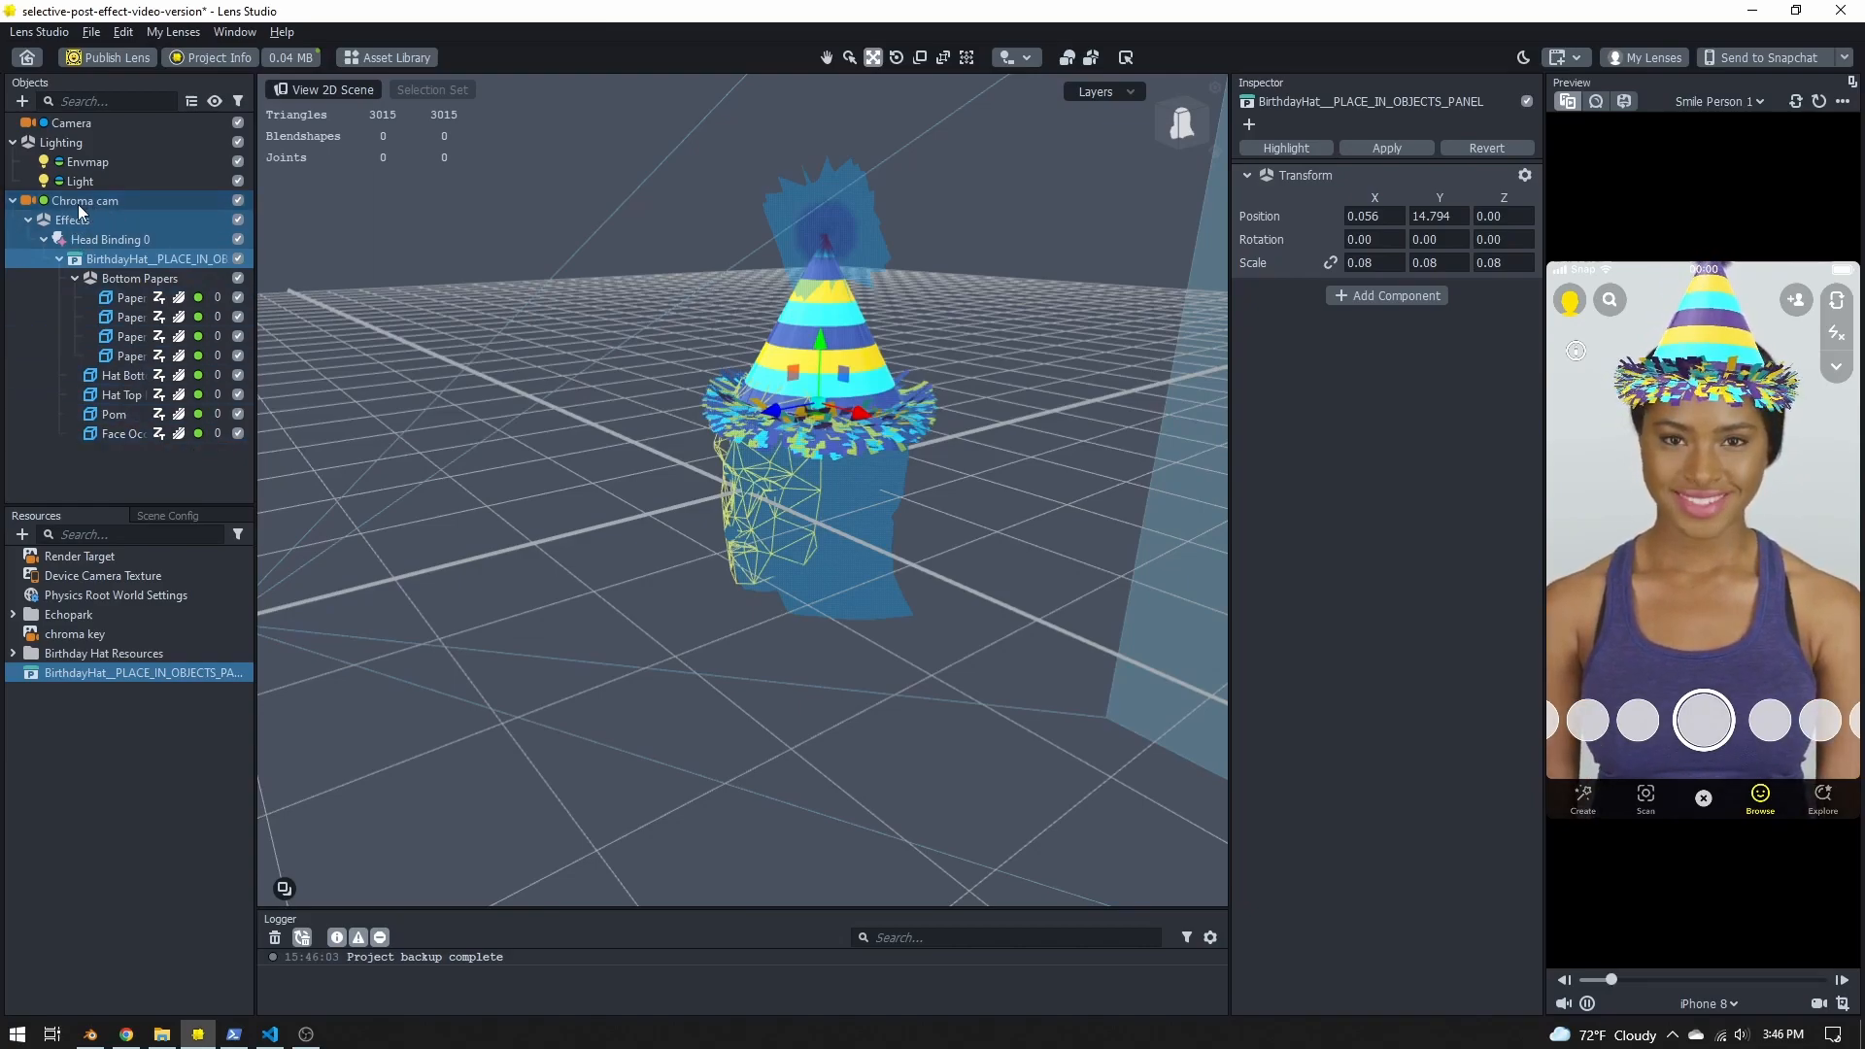
Step: Set the Clear Color Option of Chroma cam to Color
{"action": "left_click", "coordinate": [161, 515]}
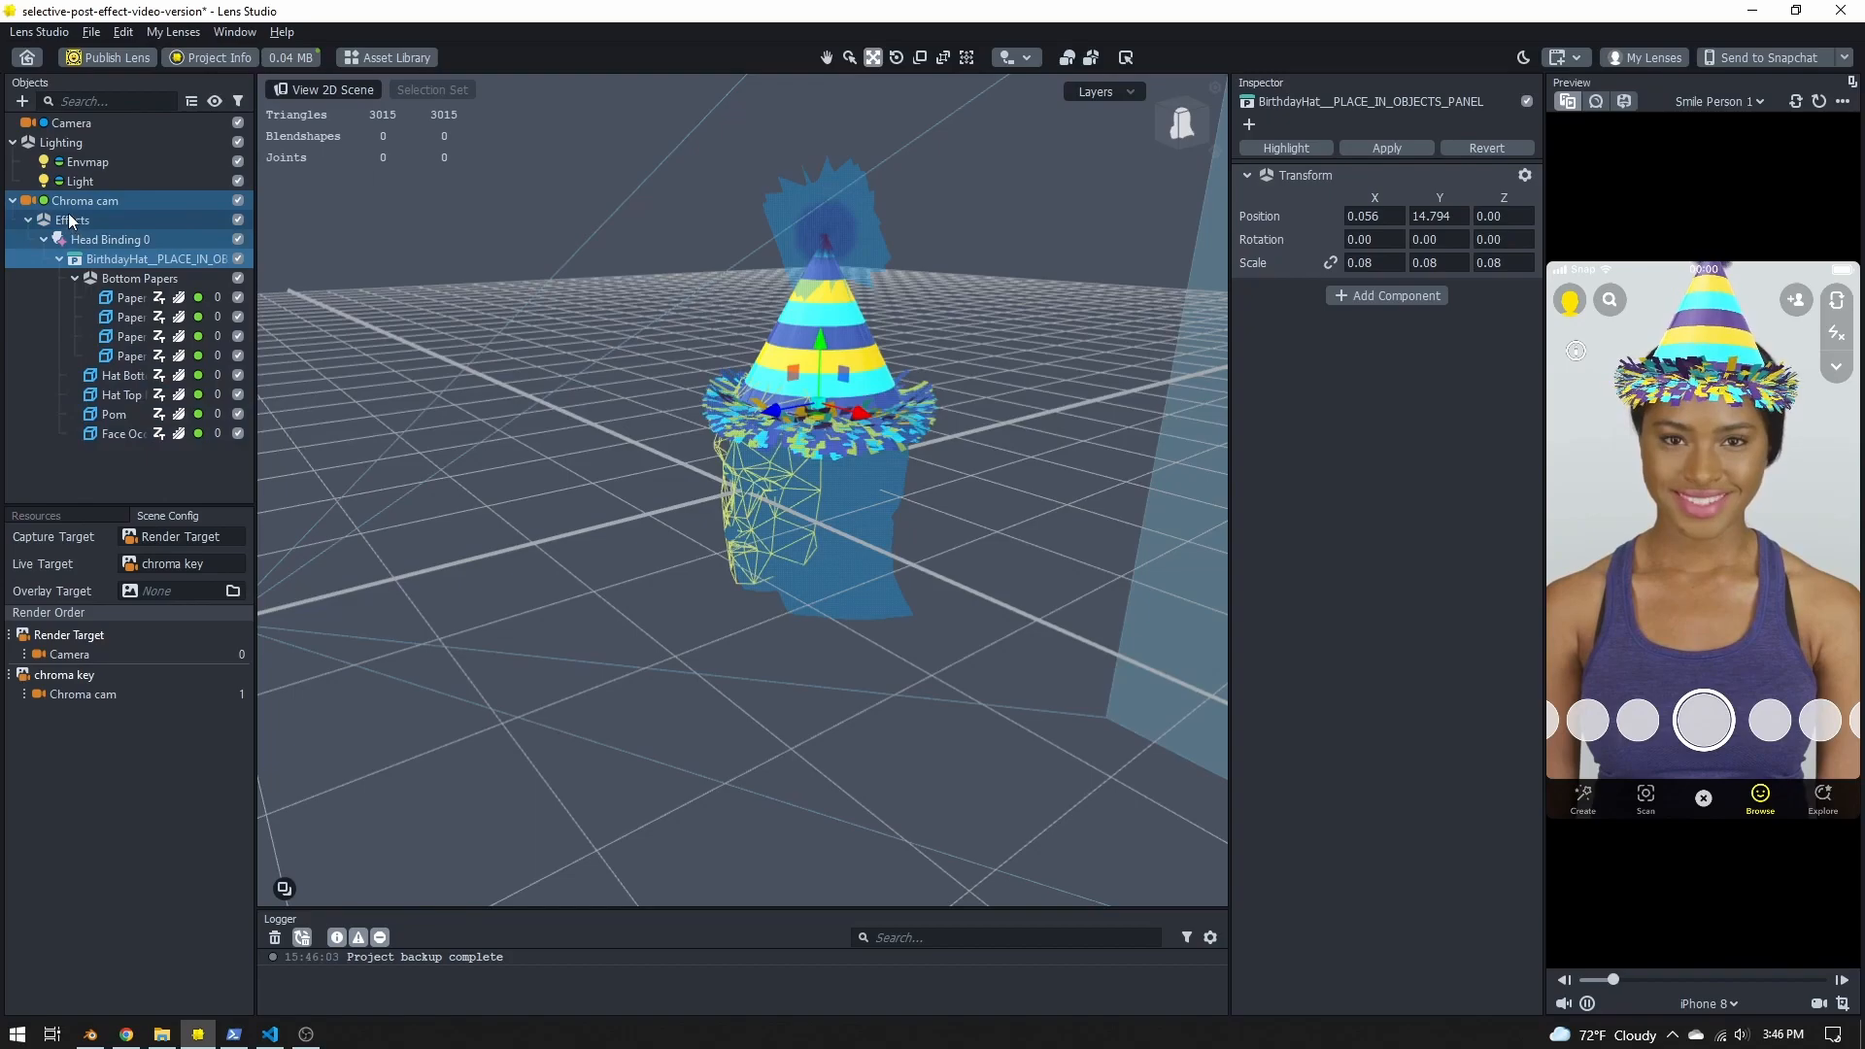
{"action": "right_click_drag", "start_coordinate": [837, 351], "coordinate": [633, 433]}
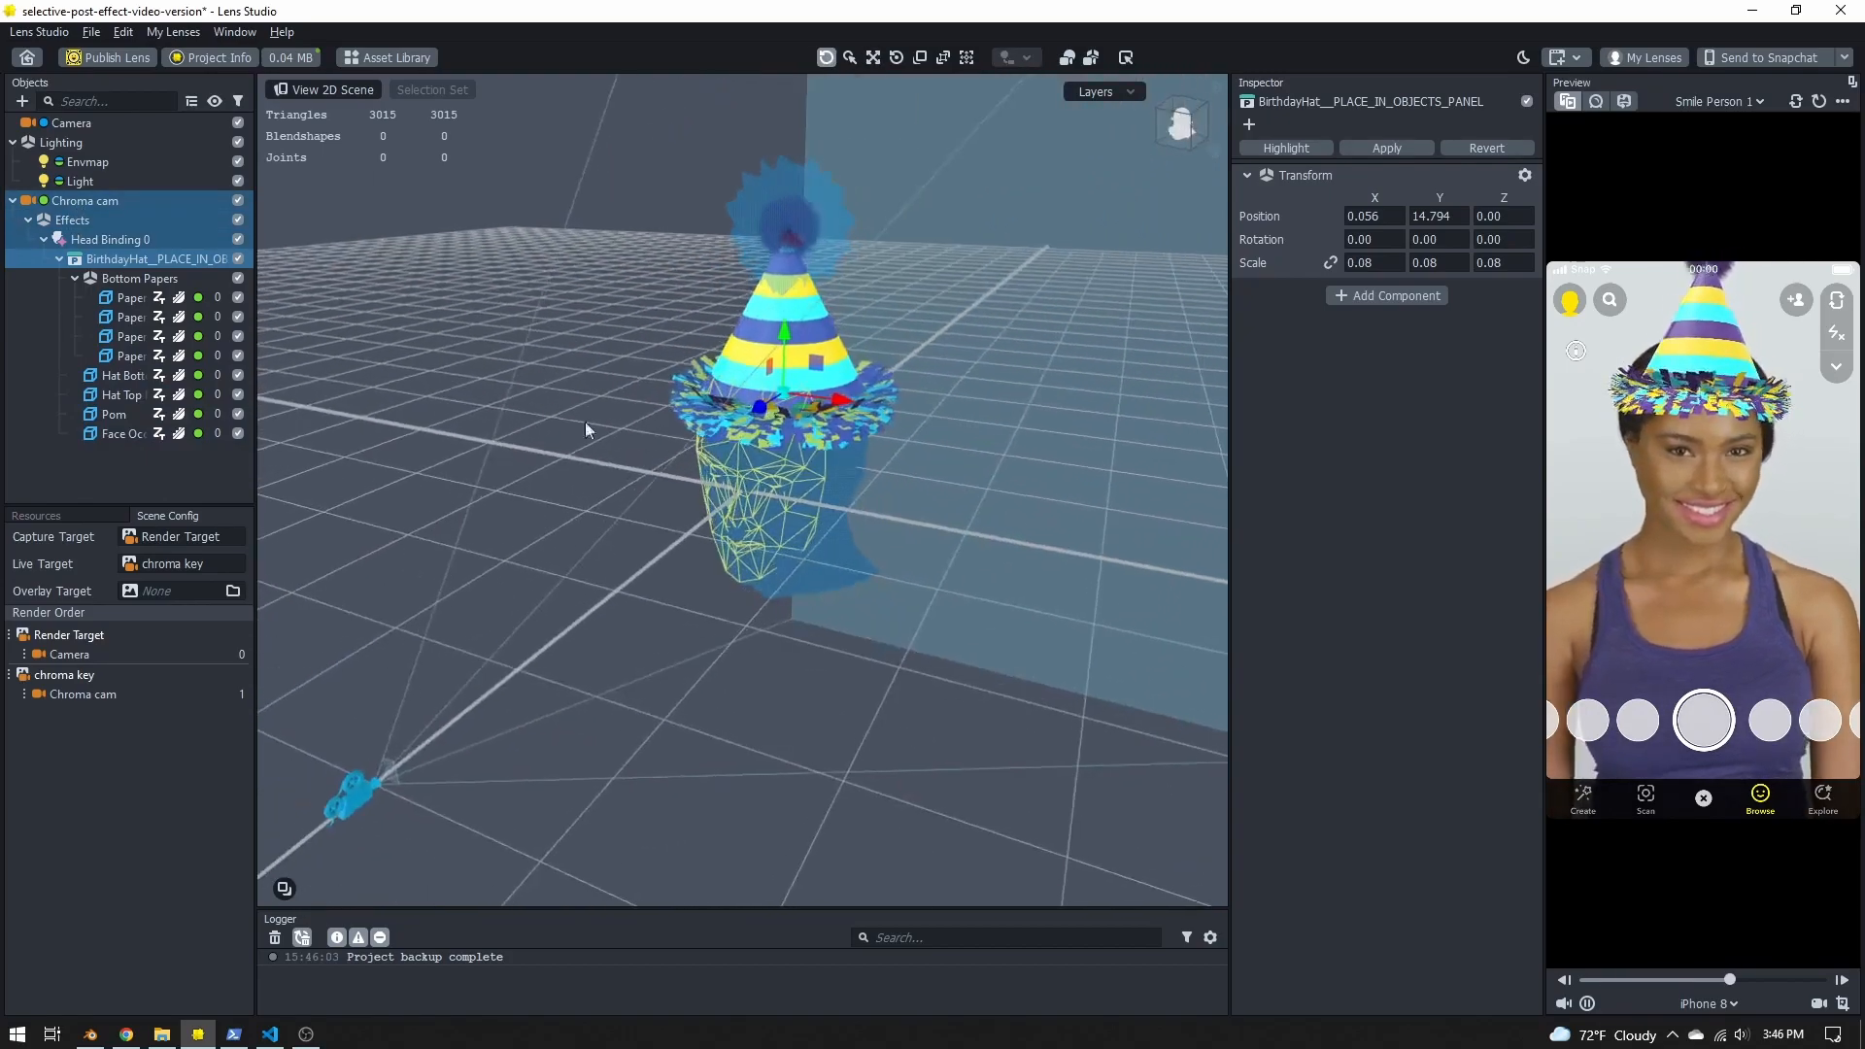
{"action": "left_click", "coordinate": [88, 204]}
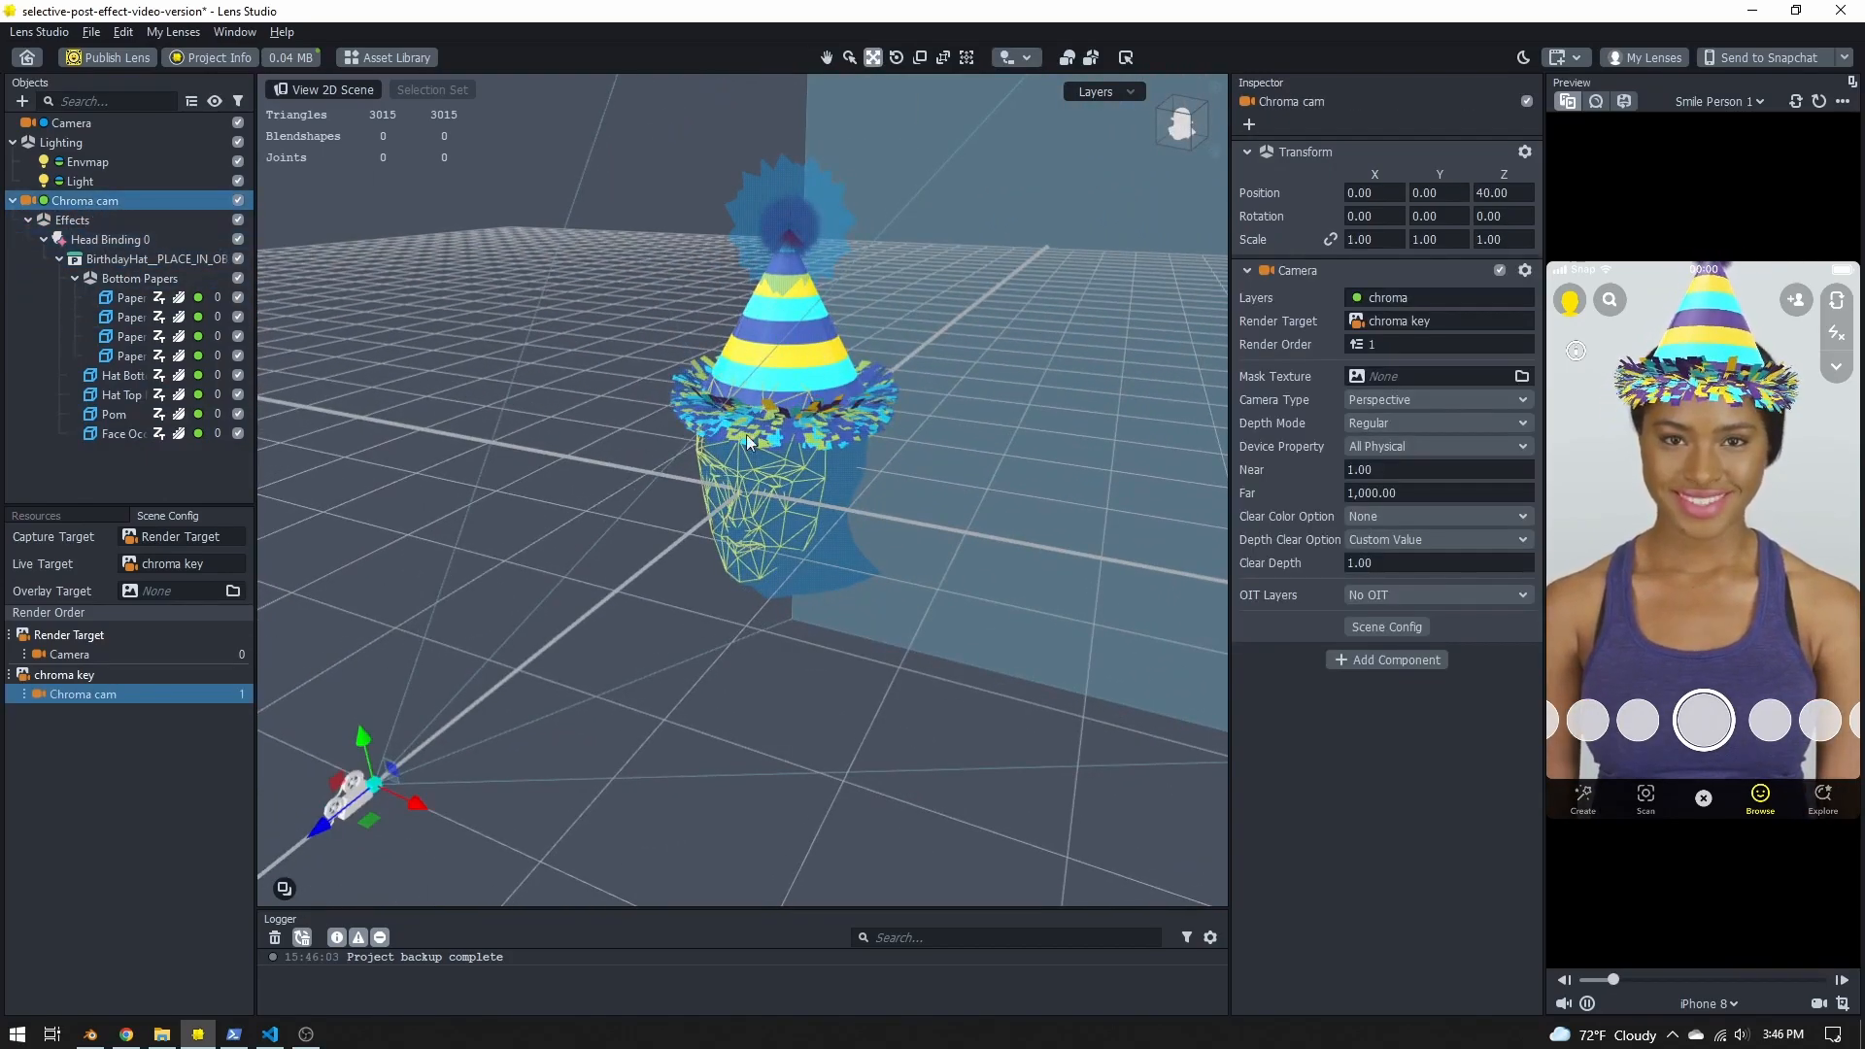
{"action": "left_click", "coordinate": [1385, 517]}
{"action": "left_click", "coordinate": [1391, 561]}
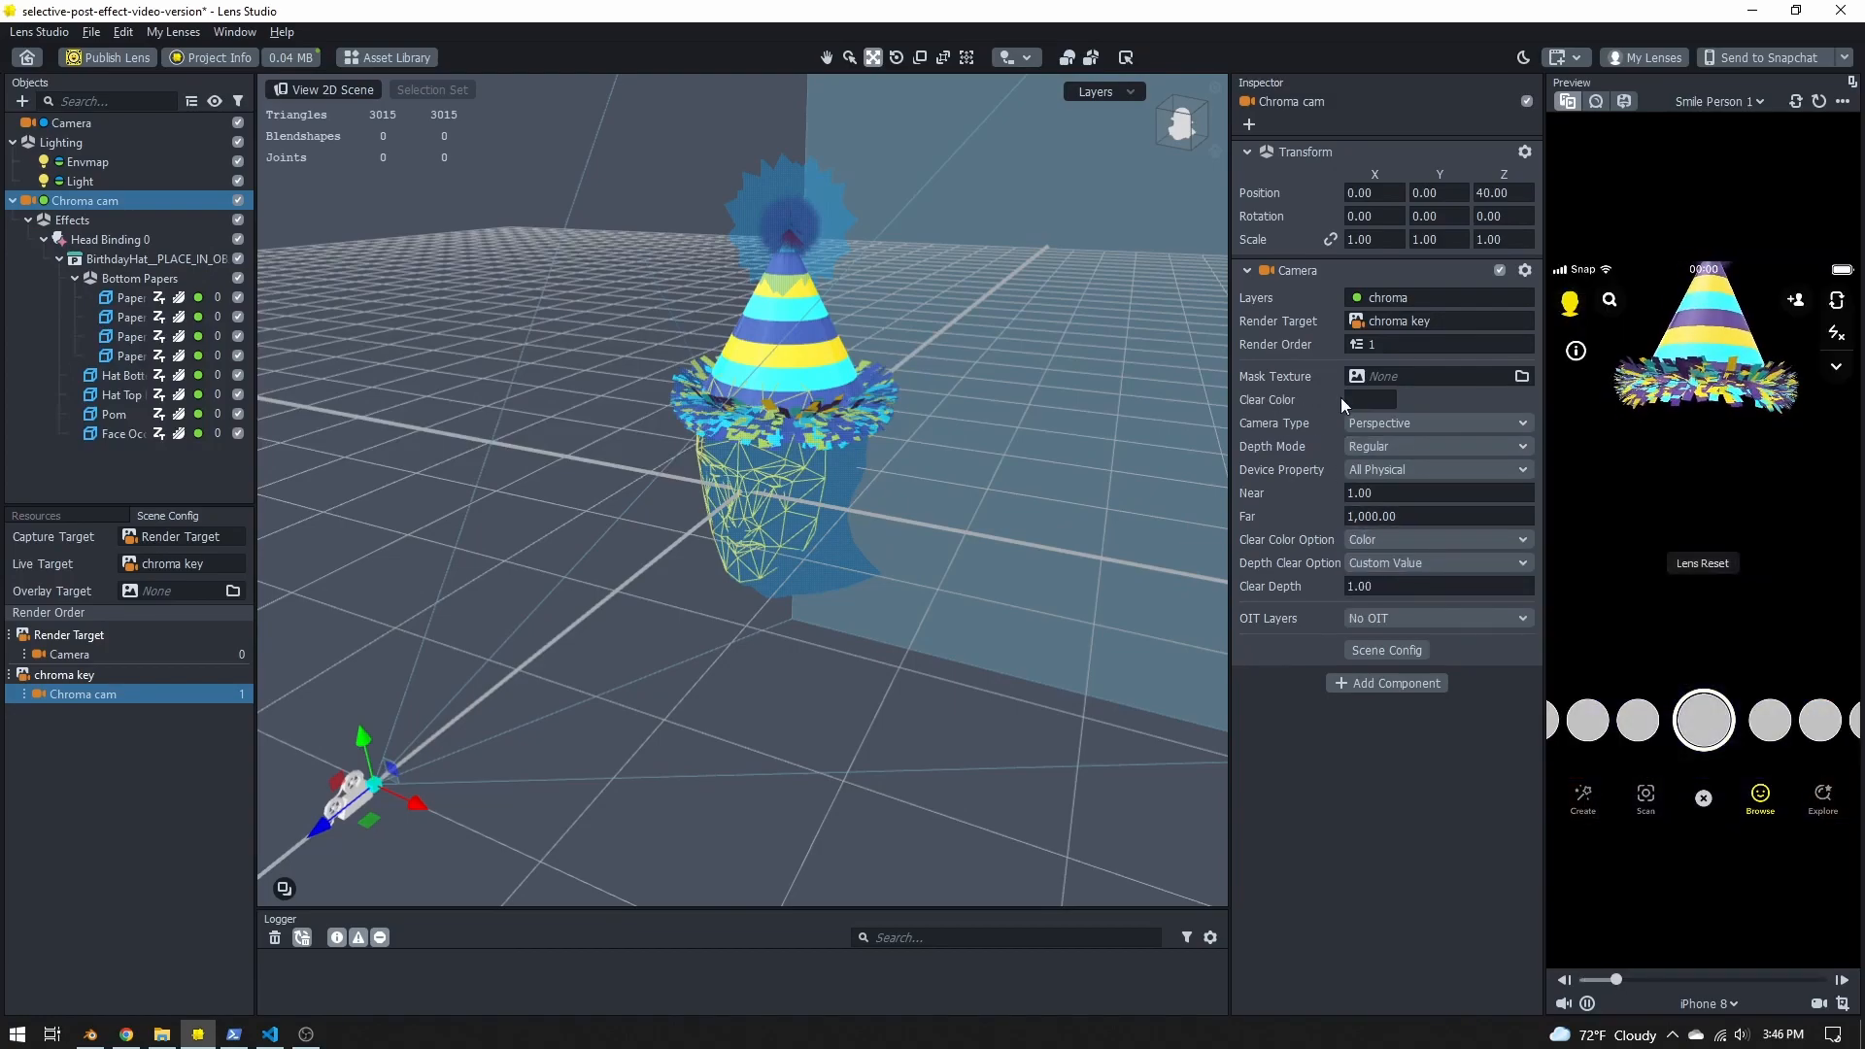
Step: Make Chroma cam's clear color pure opaque green, with green 255 and alpha channel 255
{"action": "left_click", "coordinate": [1372, 400]}
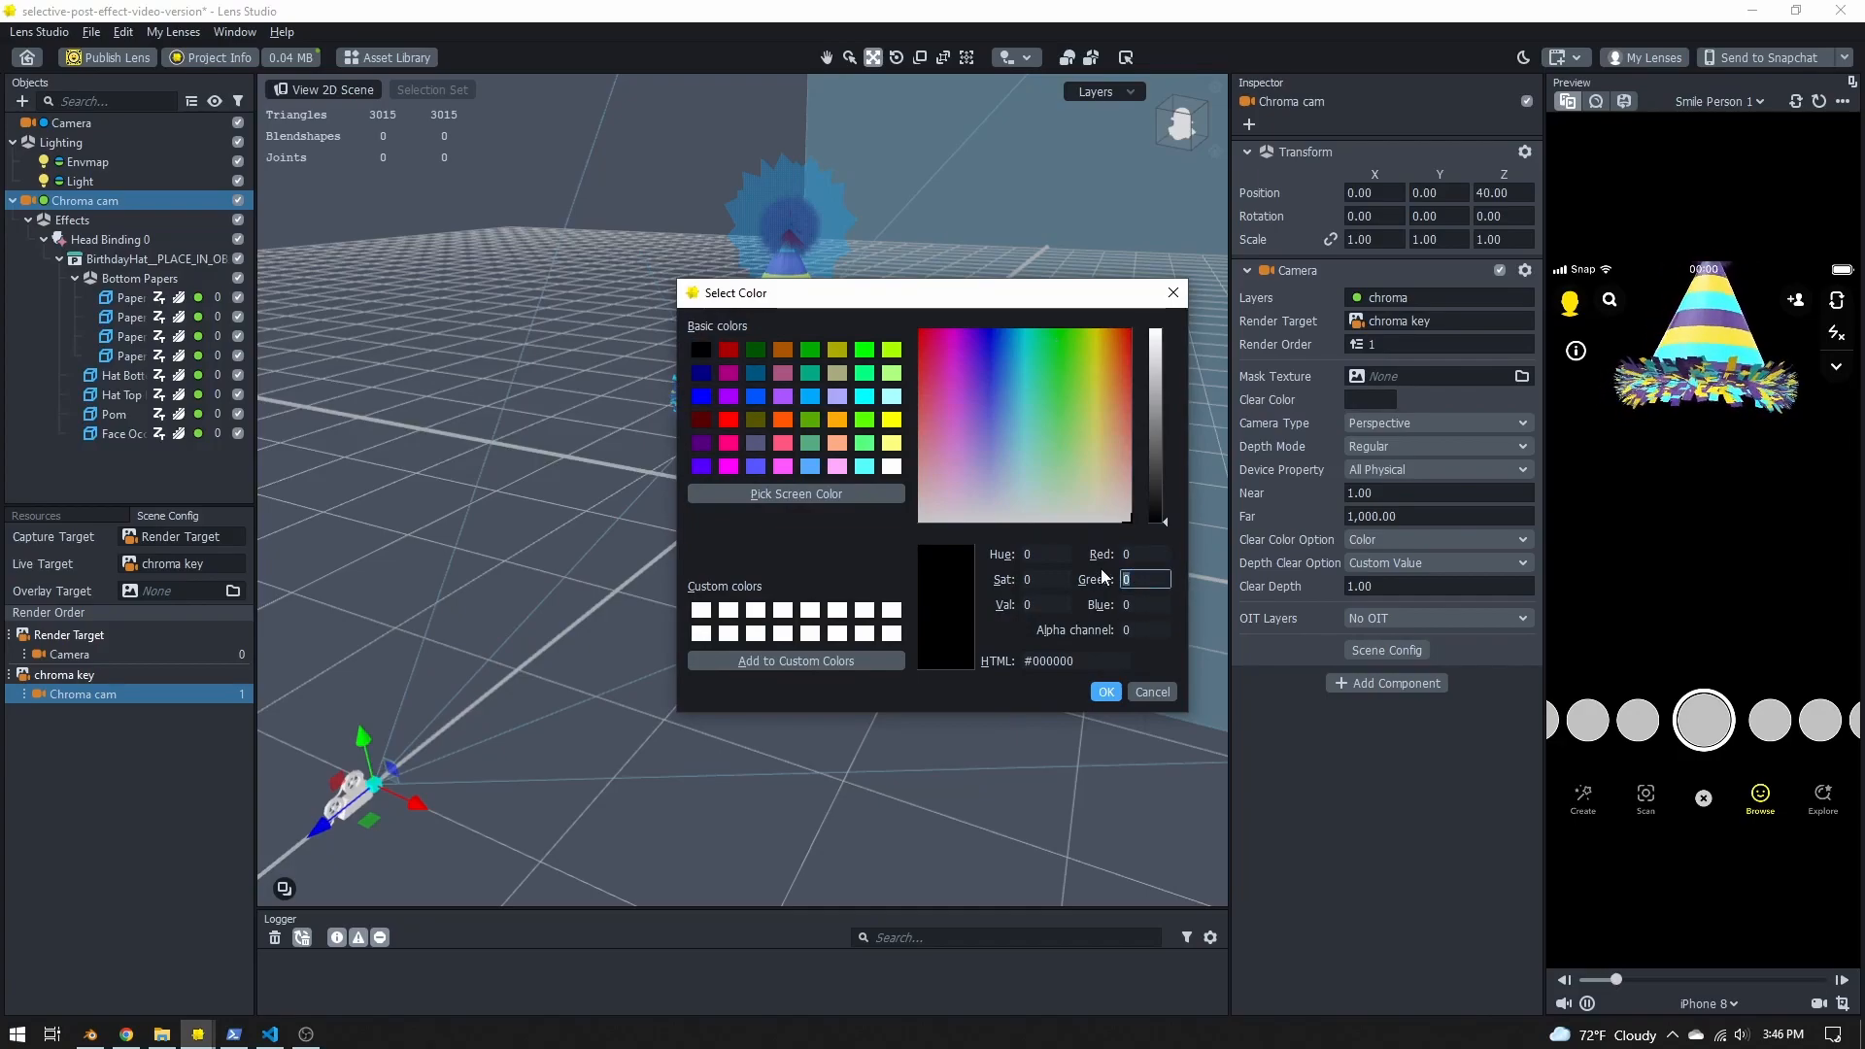
{"action": "type", "text": "255"}
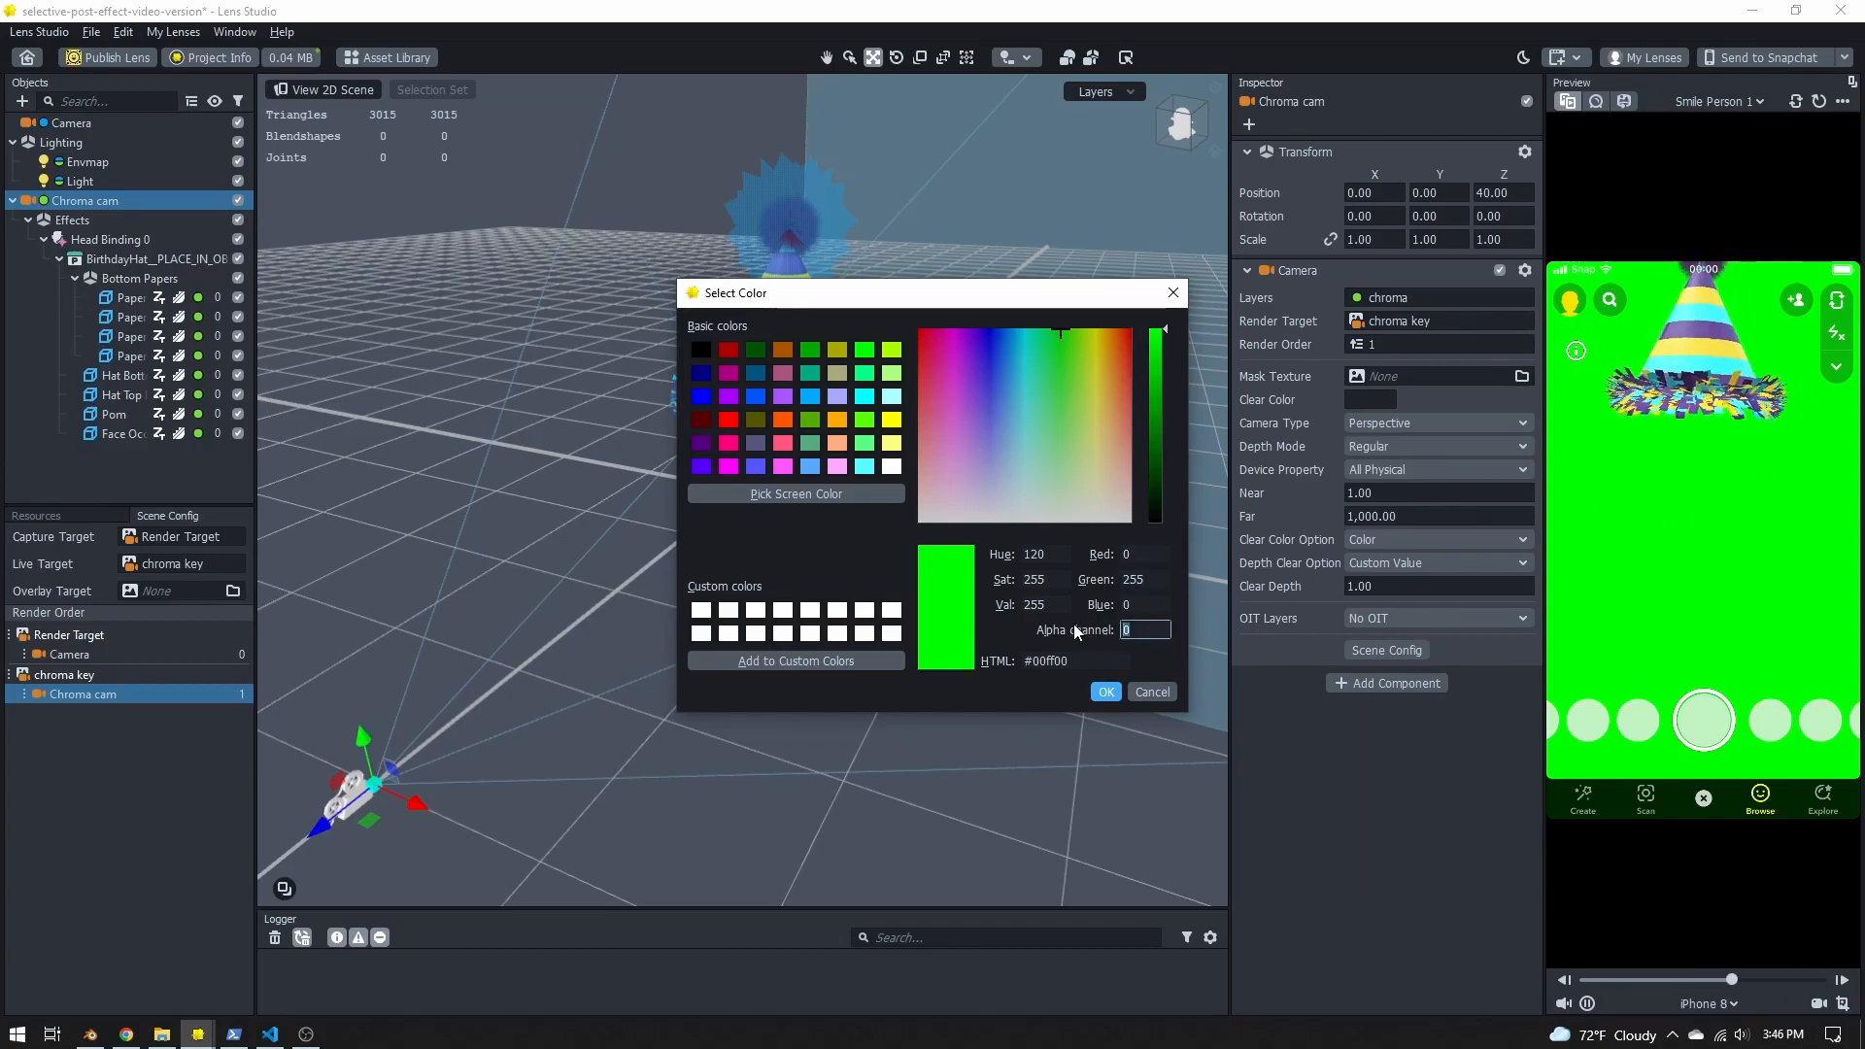
{"action": "type", "text": "255"}
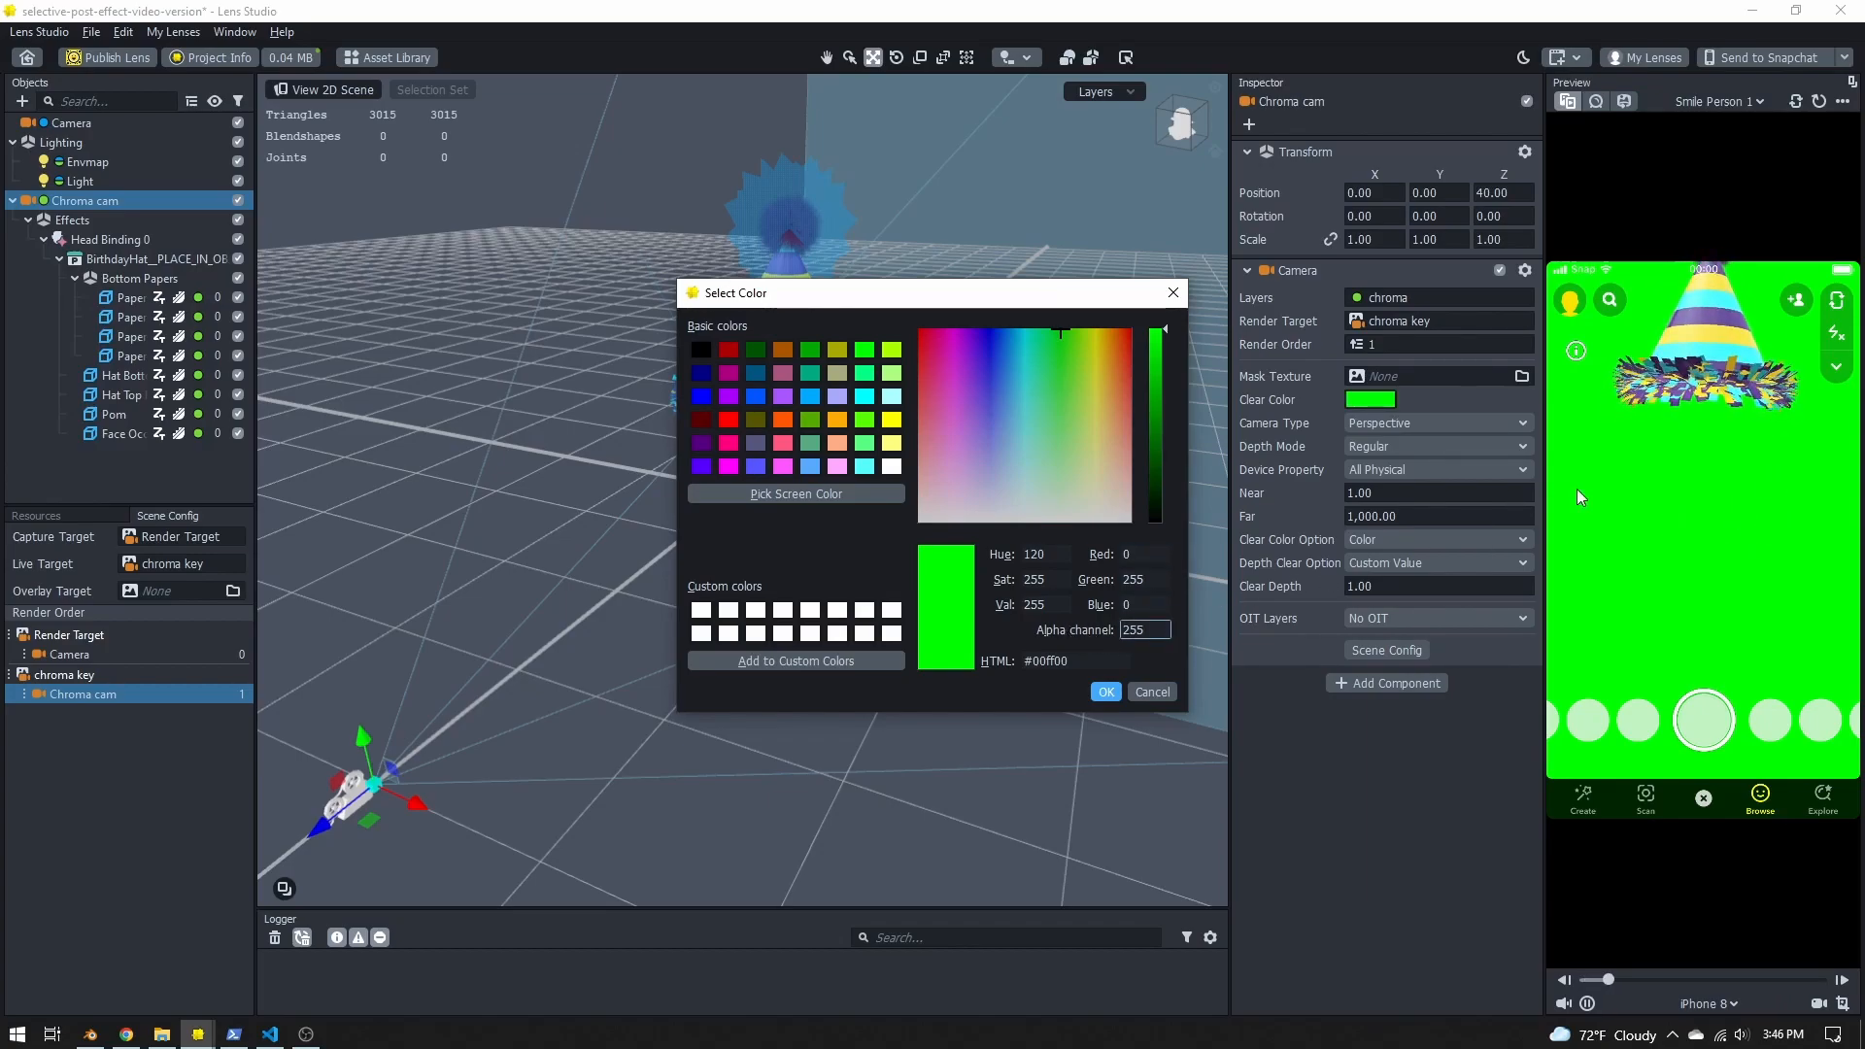
{"action": "left_click", "coordinate": [1105, 691]}
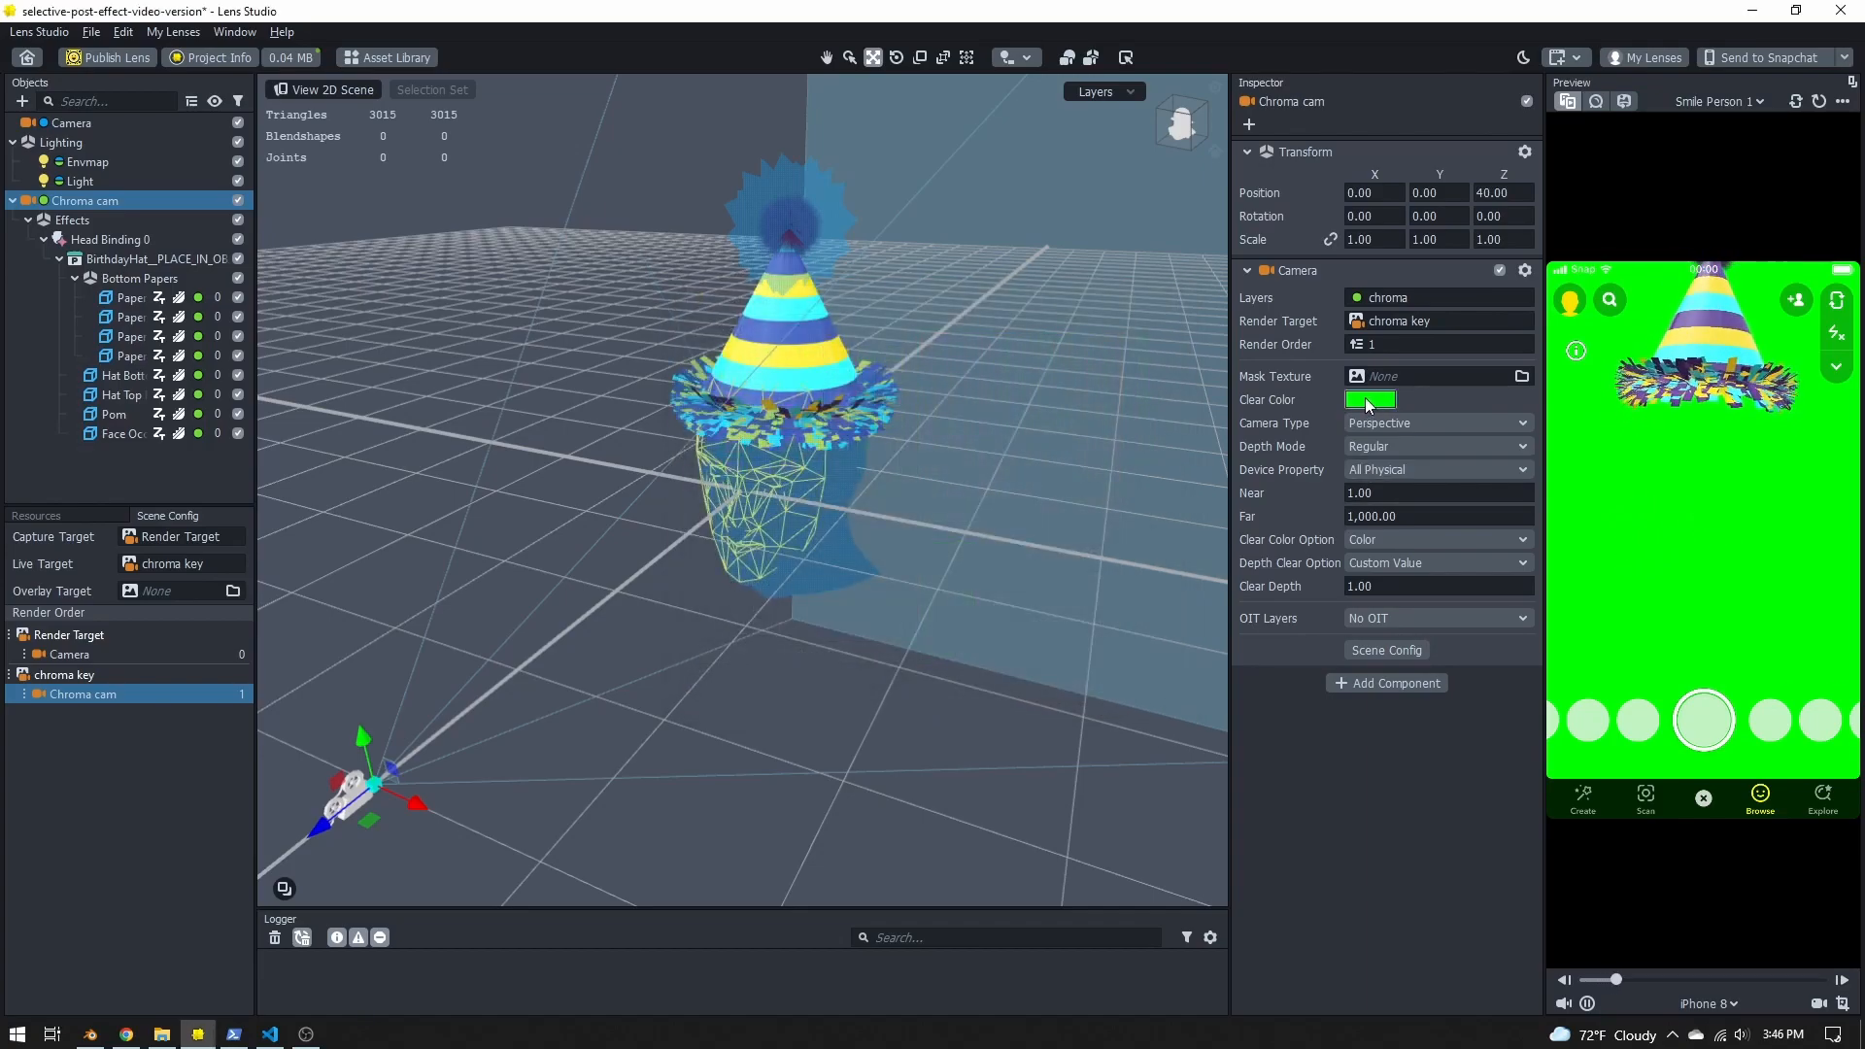
Step: Check the red, green and blue channel values of Chroma cam's clear color
{"action": "mouse_move", "coordinate": [1369, 408]}
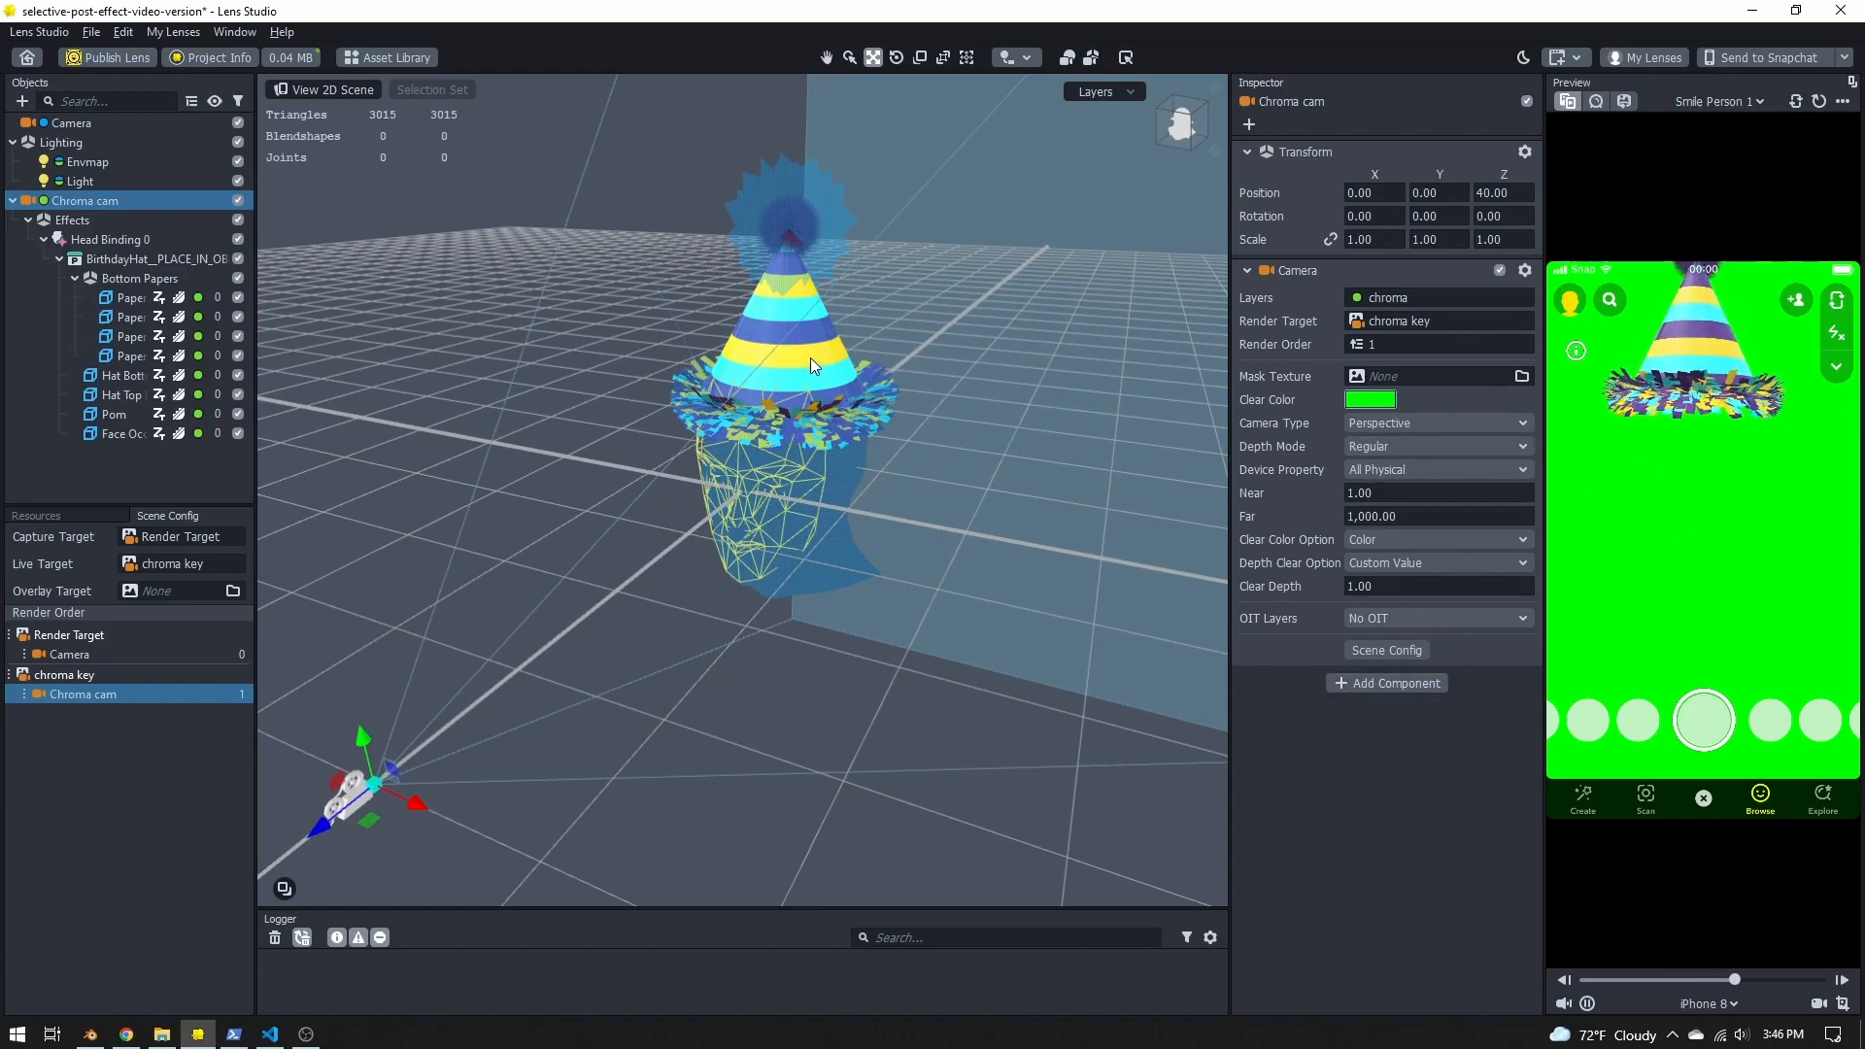
{"action": "left_click", "coordinate": [1369, 400]}
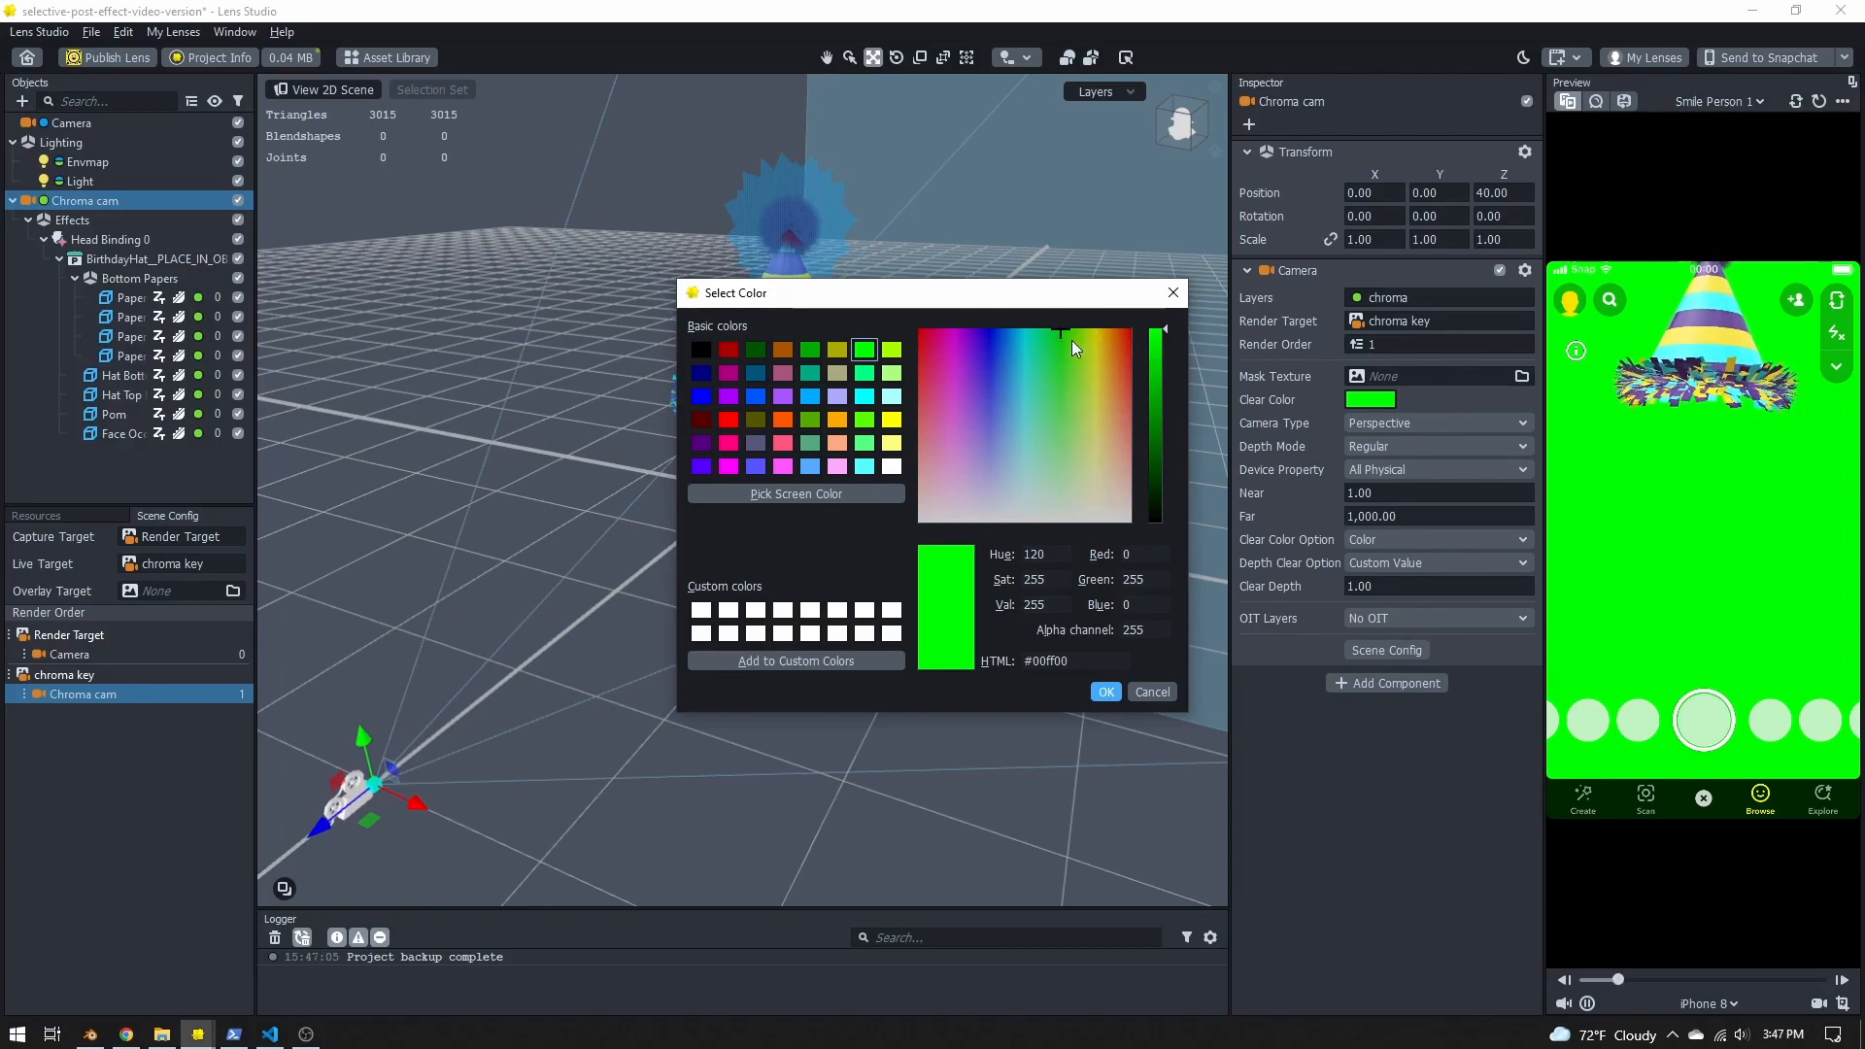
{"action": "left_click", "coordinate": [1132, 554]}
{"action": "left_click", "coordinate": [1145, 600]}
{"action": "left_click", "coordinate": [1105, 693]}
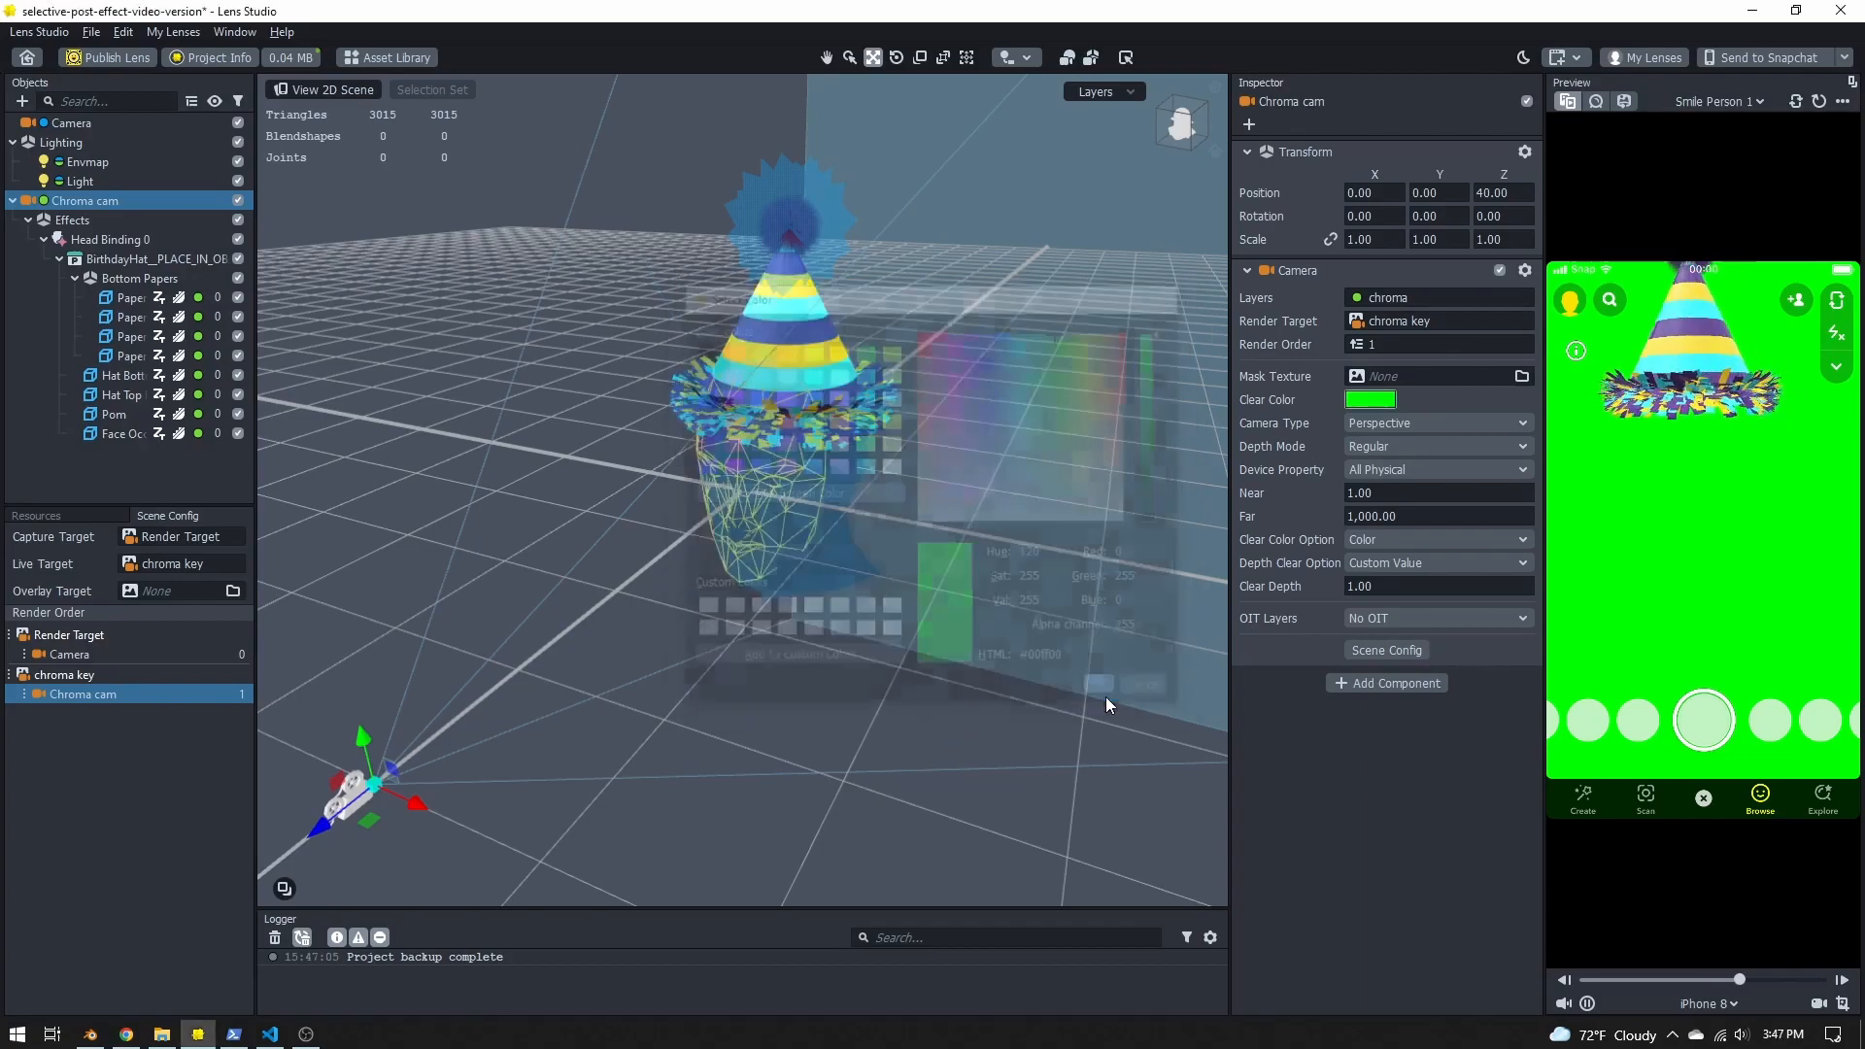
Step: Collapse the Chroma cam hierarchy and create a new render target resource named mask
{"action": "left_click", "coordinate": [147, 520]}
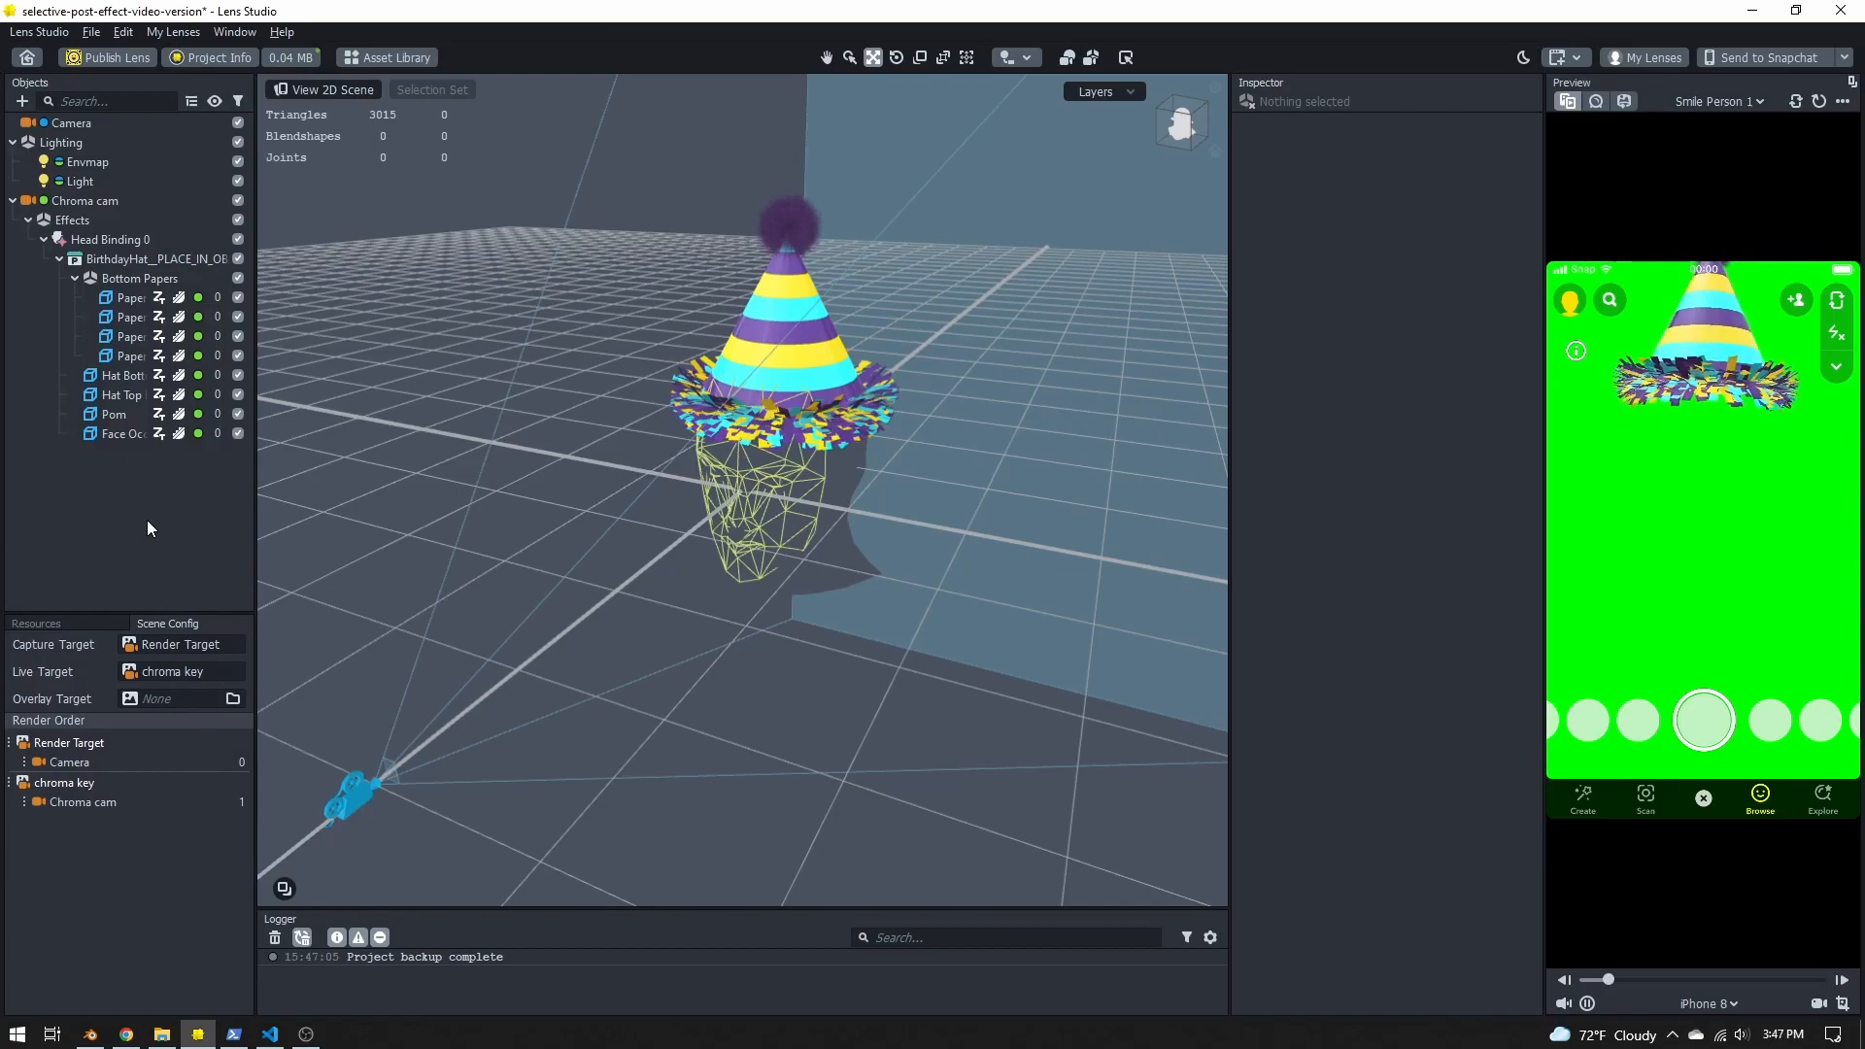
{"action": "left_click", "coordinate": [12, 201]}
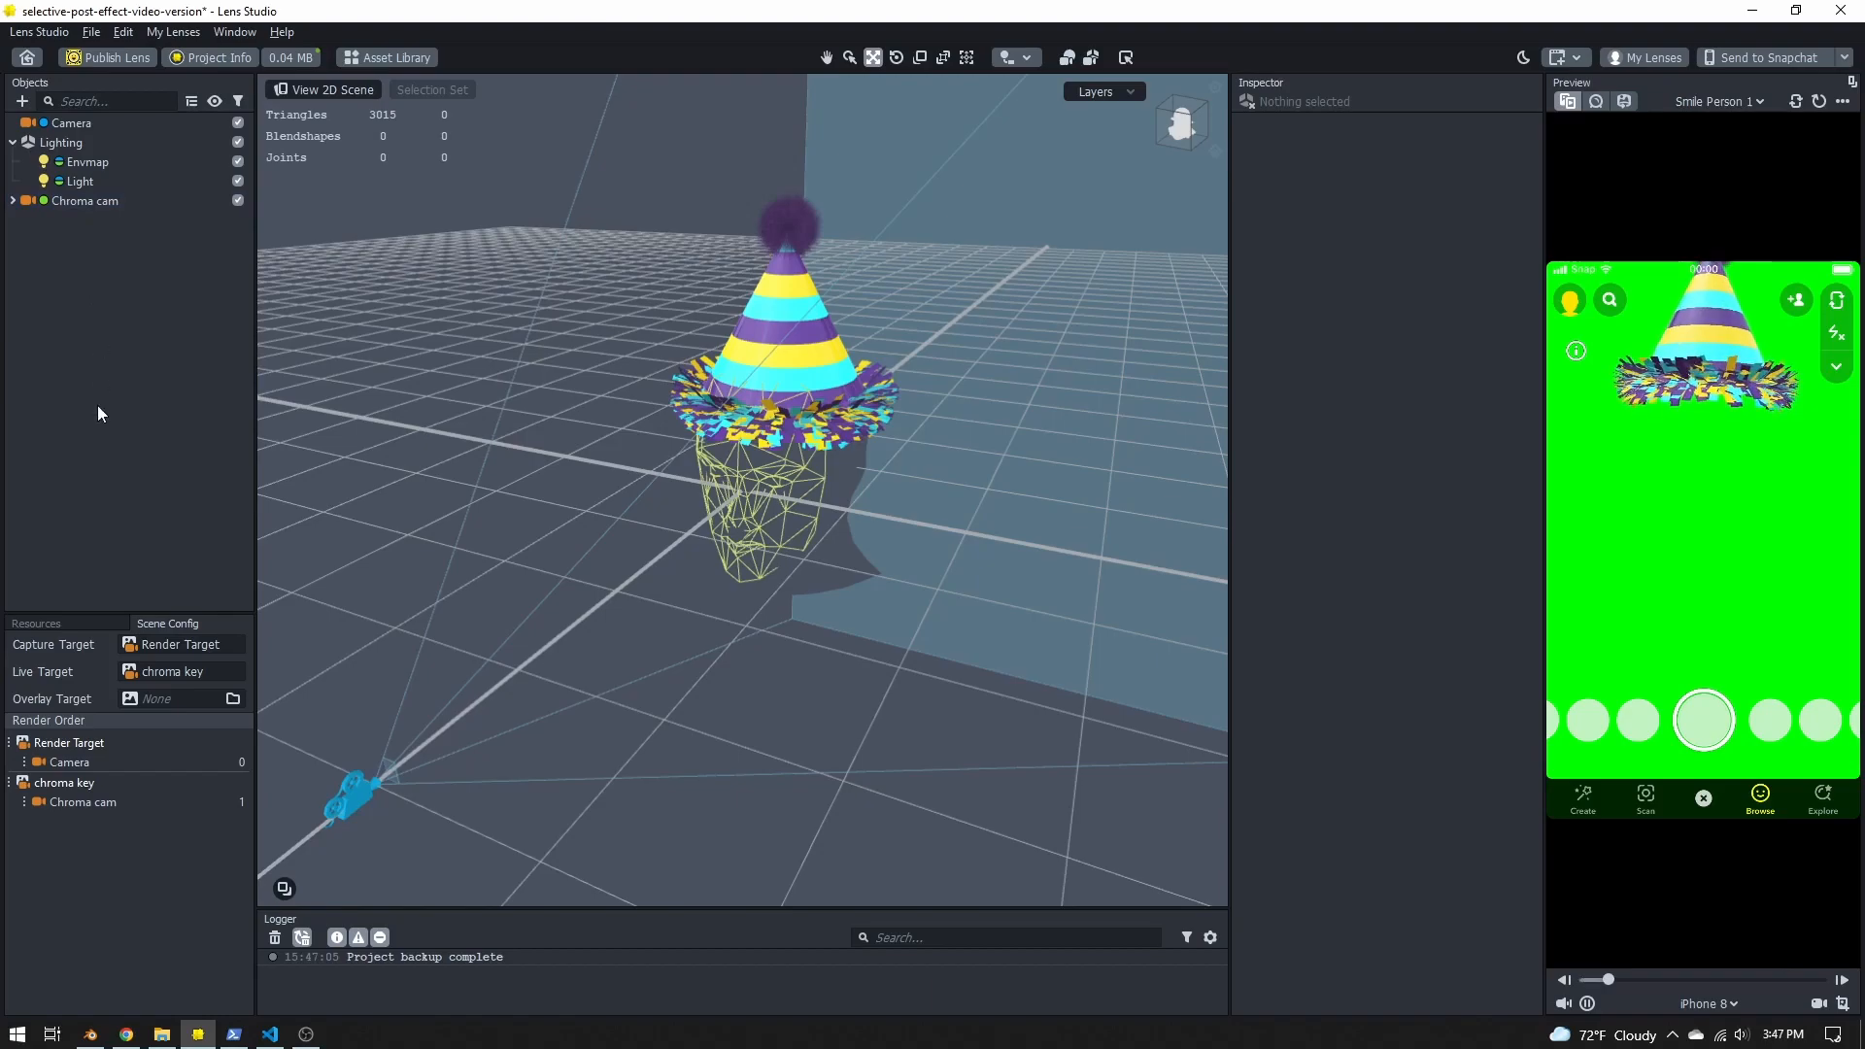
{"action": "left_click", "coordinate": [36, 623]}
{"action": "left_click", "coordinate": [22, 642]}
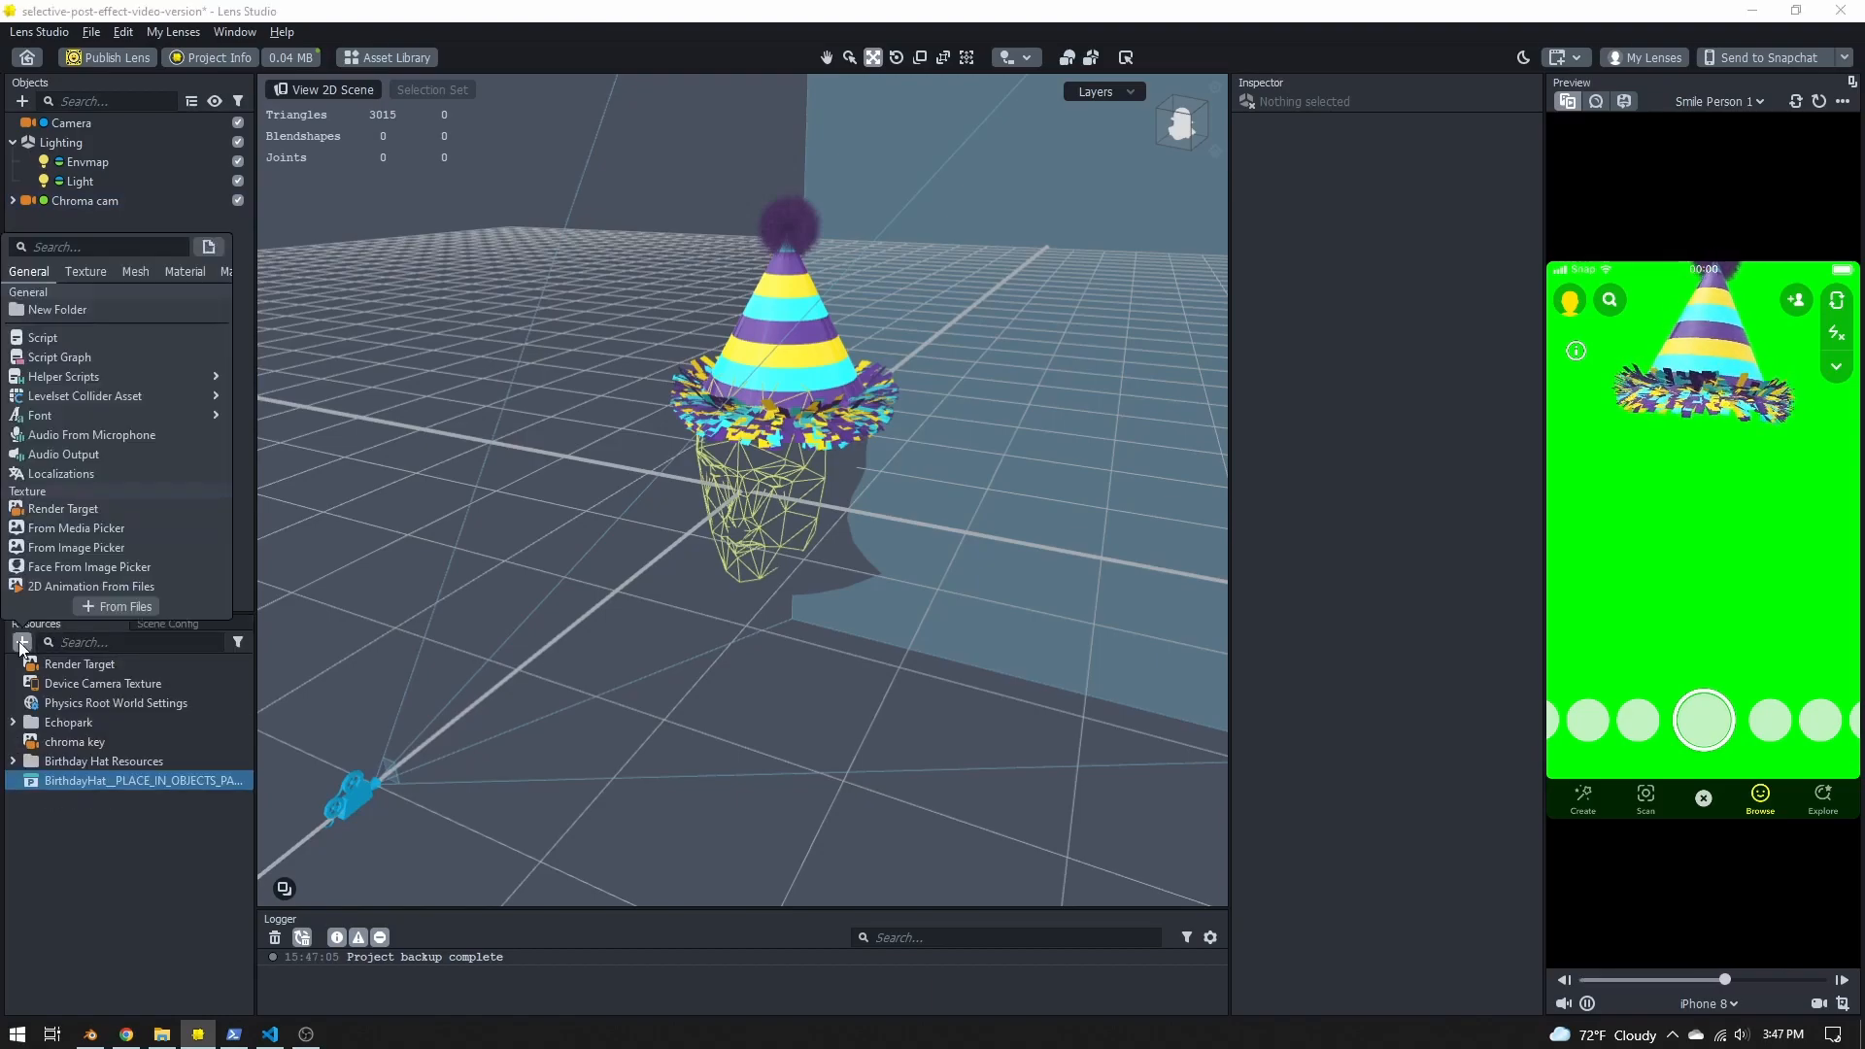
{"action": "left_click", "coordinate": [70, 507]}
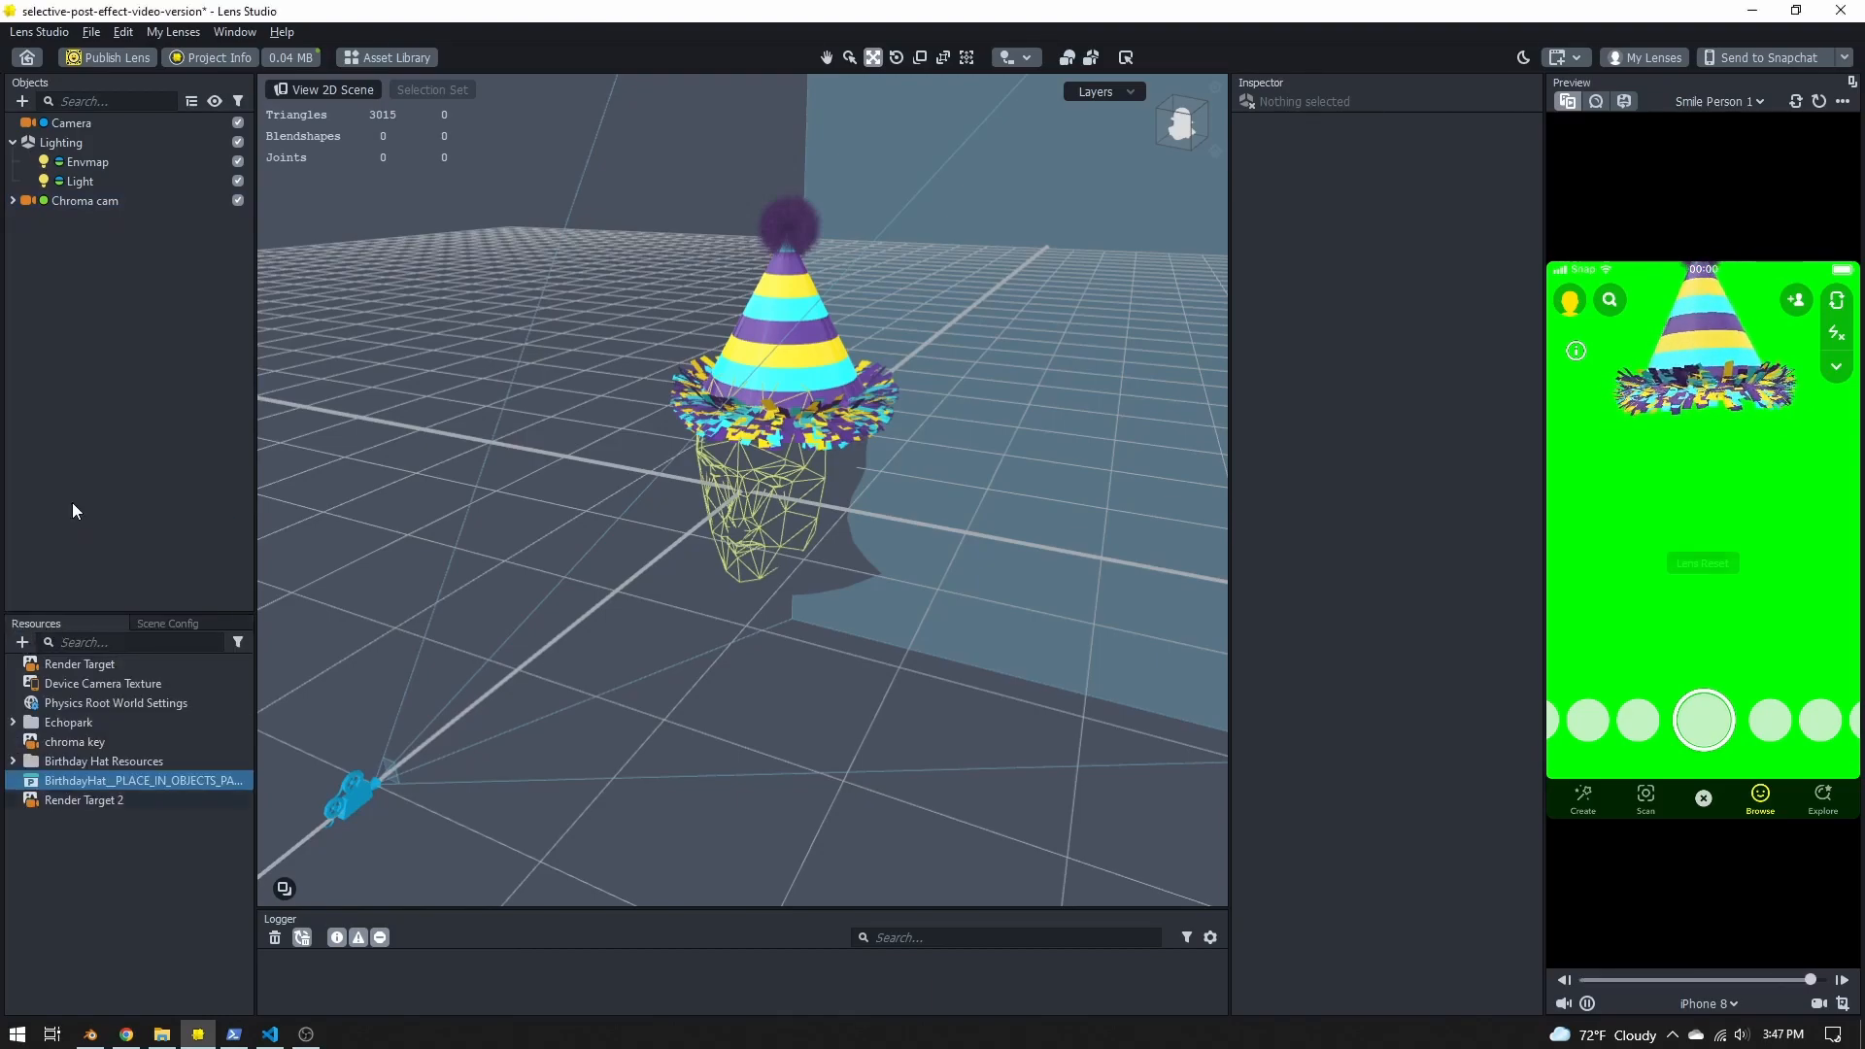
{"action": "right_click", "coordinate": [103, 800]}
{"action": "left_click", "coordinate": [134, 815]}
{"action": "type", "text": "mask"}
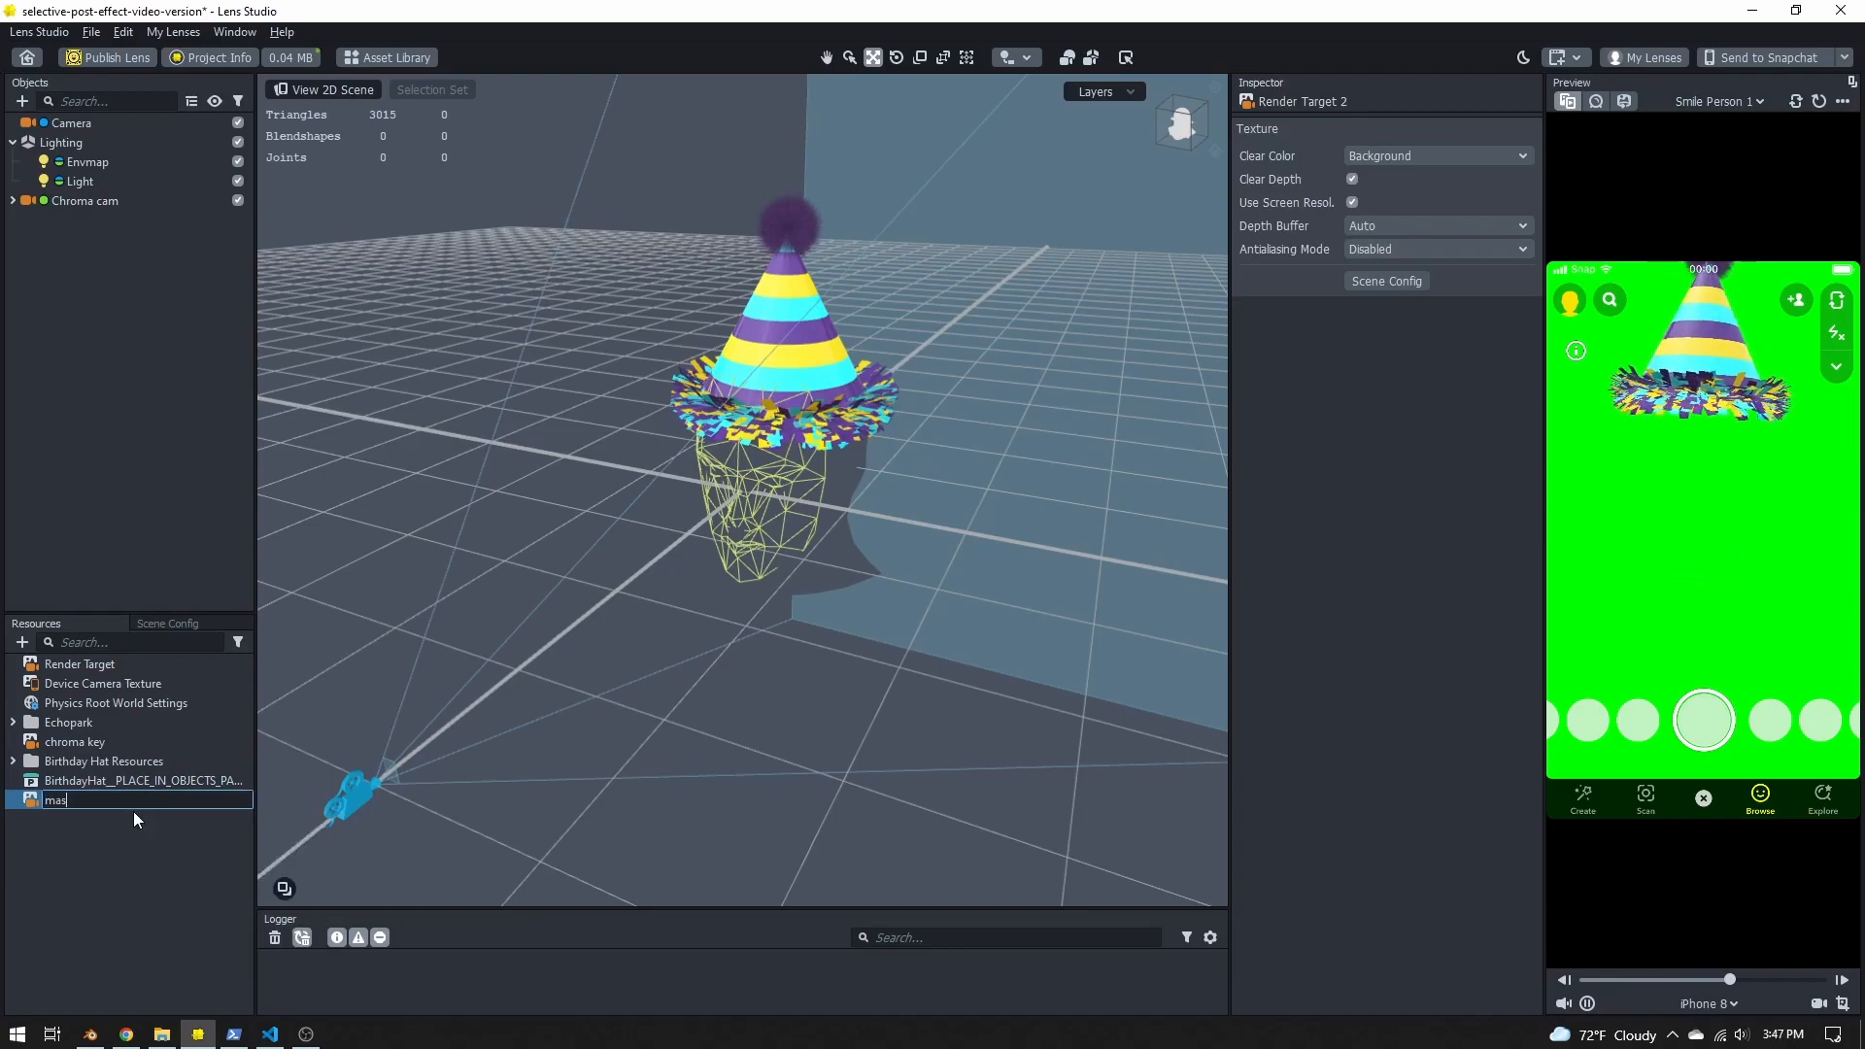
{"action": "key", "text": "Return"}
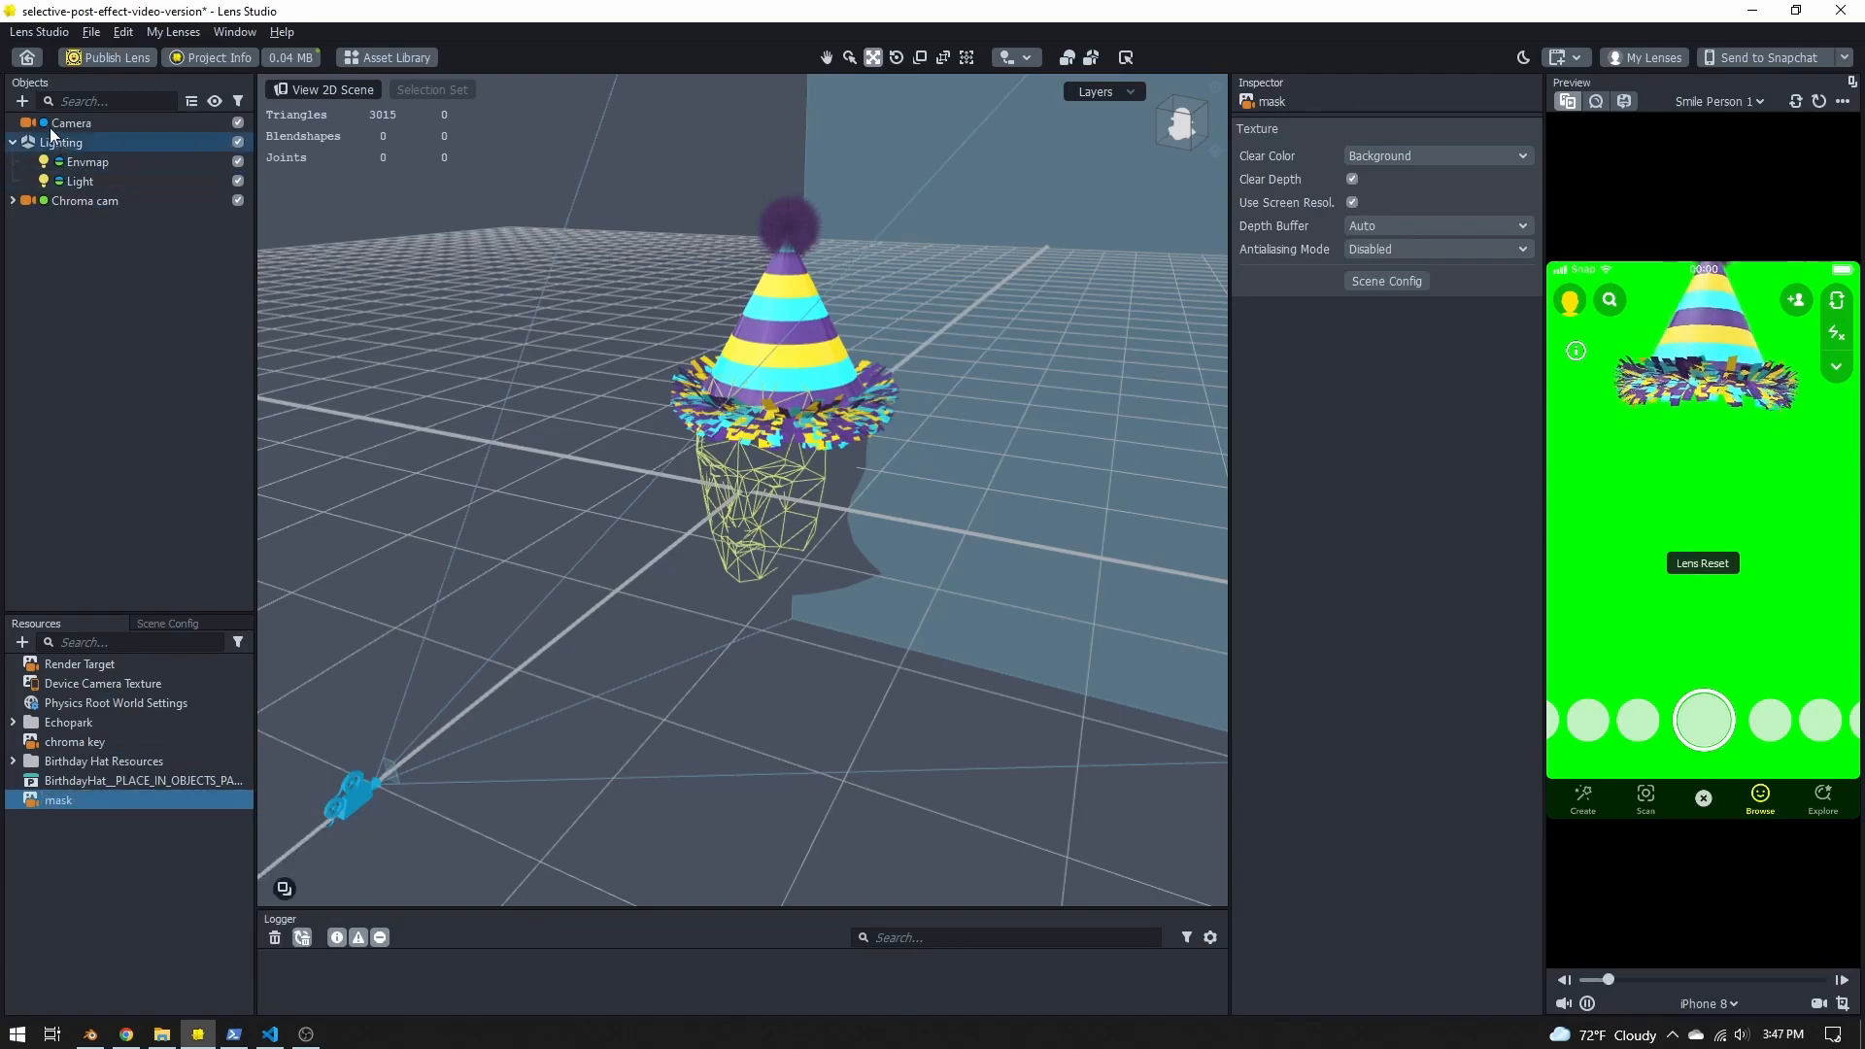
Step: Add another camera to the scene and name it Mask cam
{"action": "left_click", "coordinate": [21, 101]}
{"action": "scroll", "coordinate": [77, 258], "scroll_direction": "up", "scroll_amount": 2}
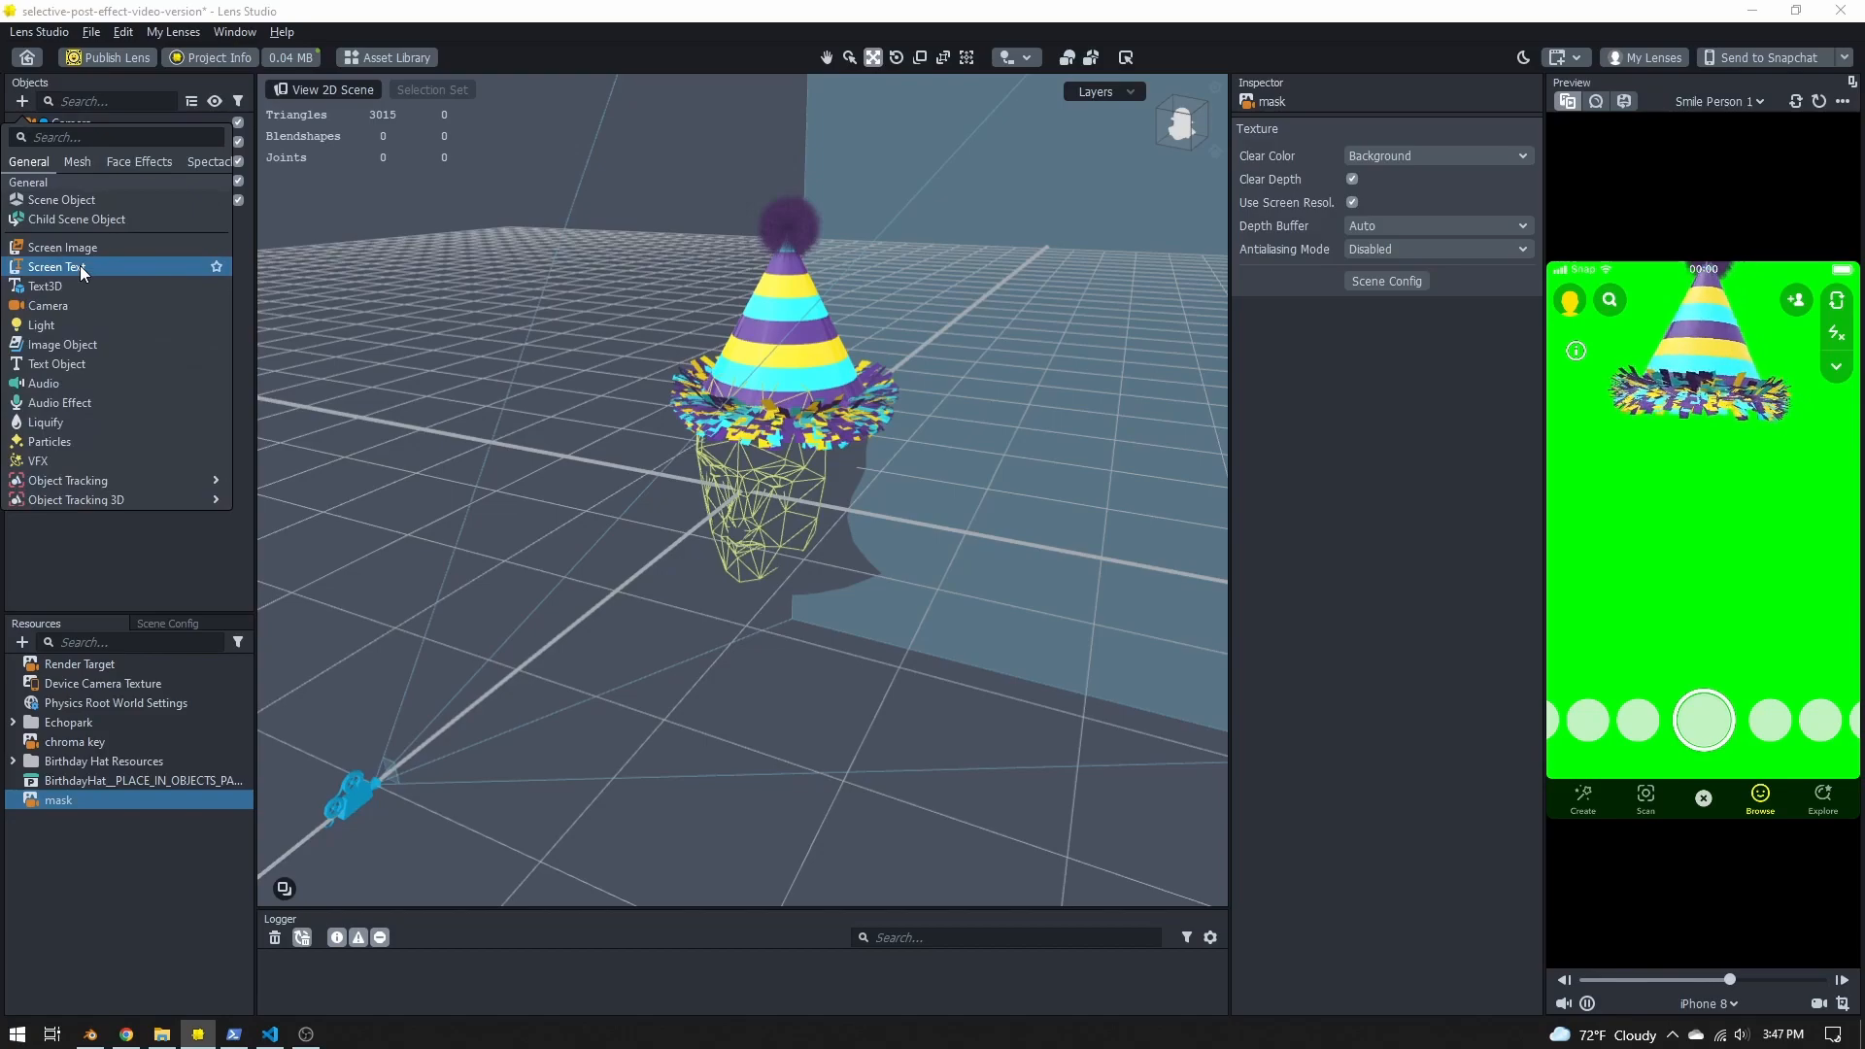
{"action": "left_click", "coordinate": [74, 304]}
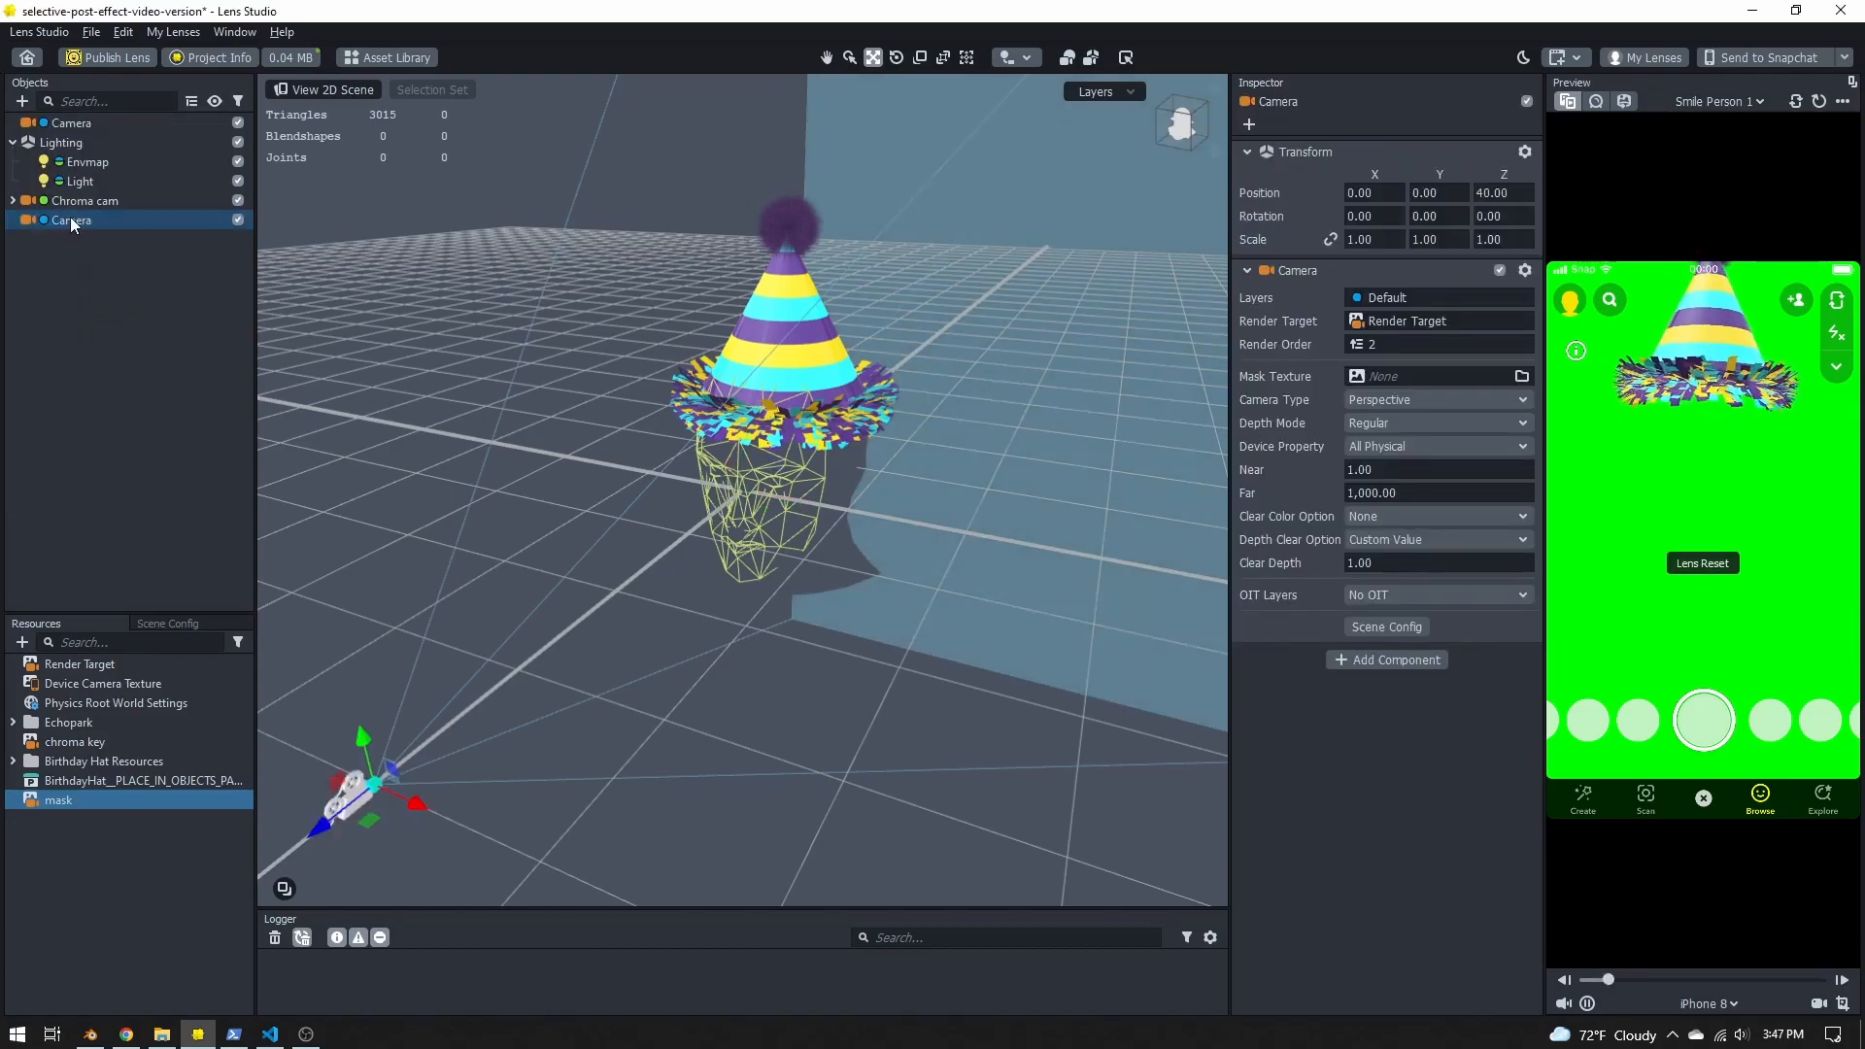
{"action": "right_click", "coordinate": [71, 219]}
{"action": "left_click", "coordinate": [102, 278]}
{"action": "type", "text": "Mask cam"}
{"action": "key", "text": "Return"}
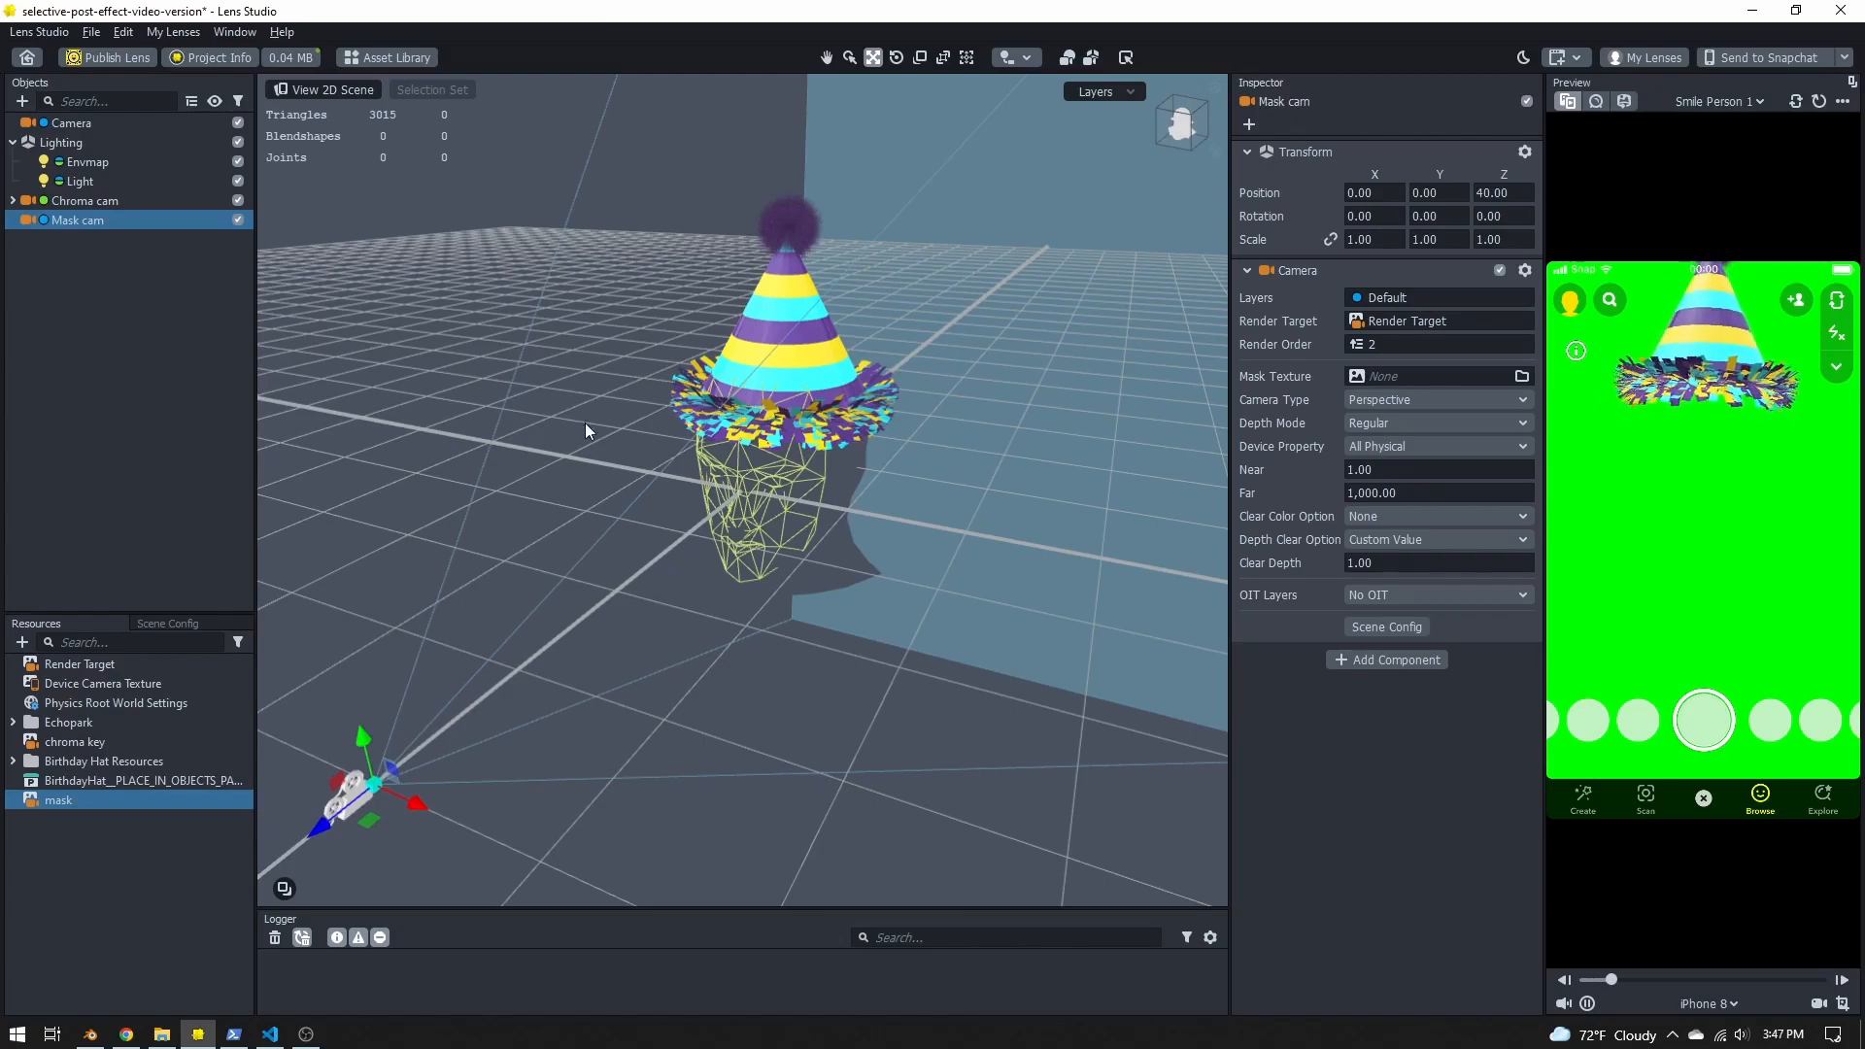
Step: Assign the mask render target to Mask cam and make it the scene's Live Target
{"action": "left_click", "coordinate": [1381, 321]}
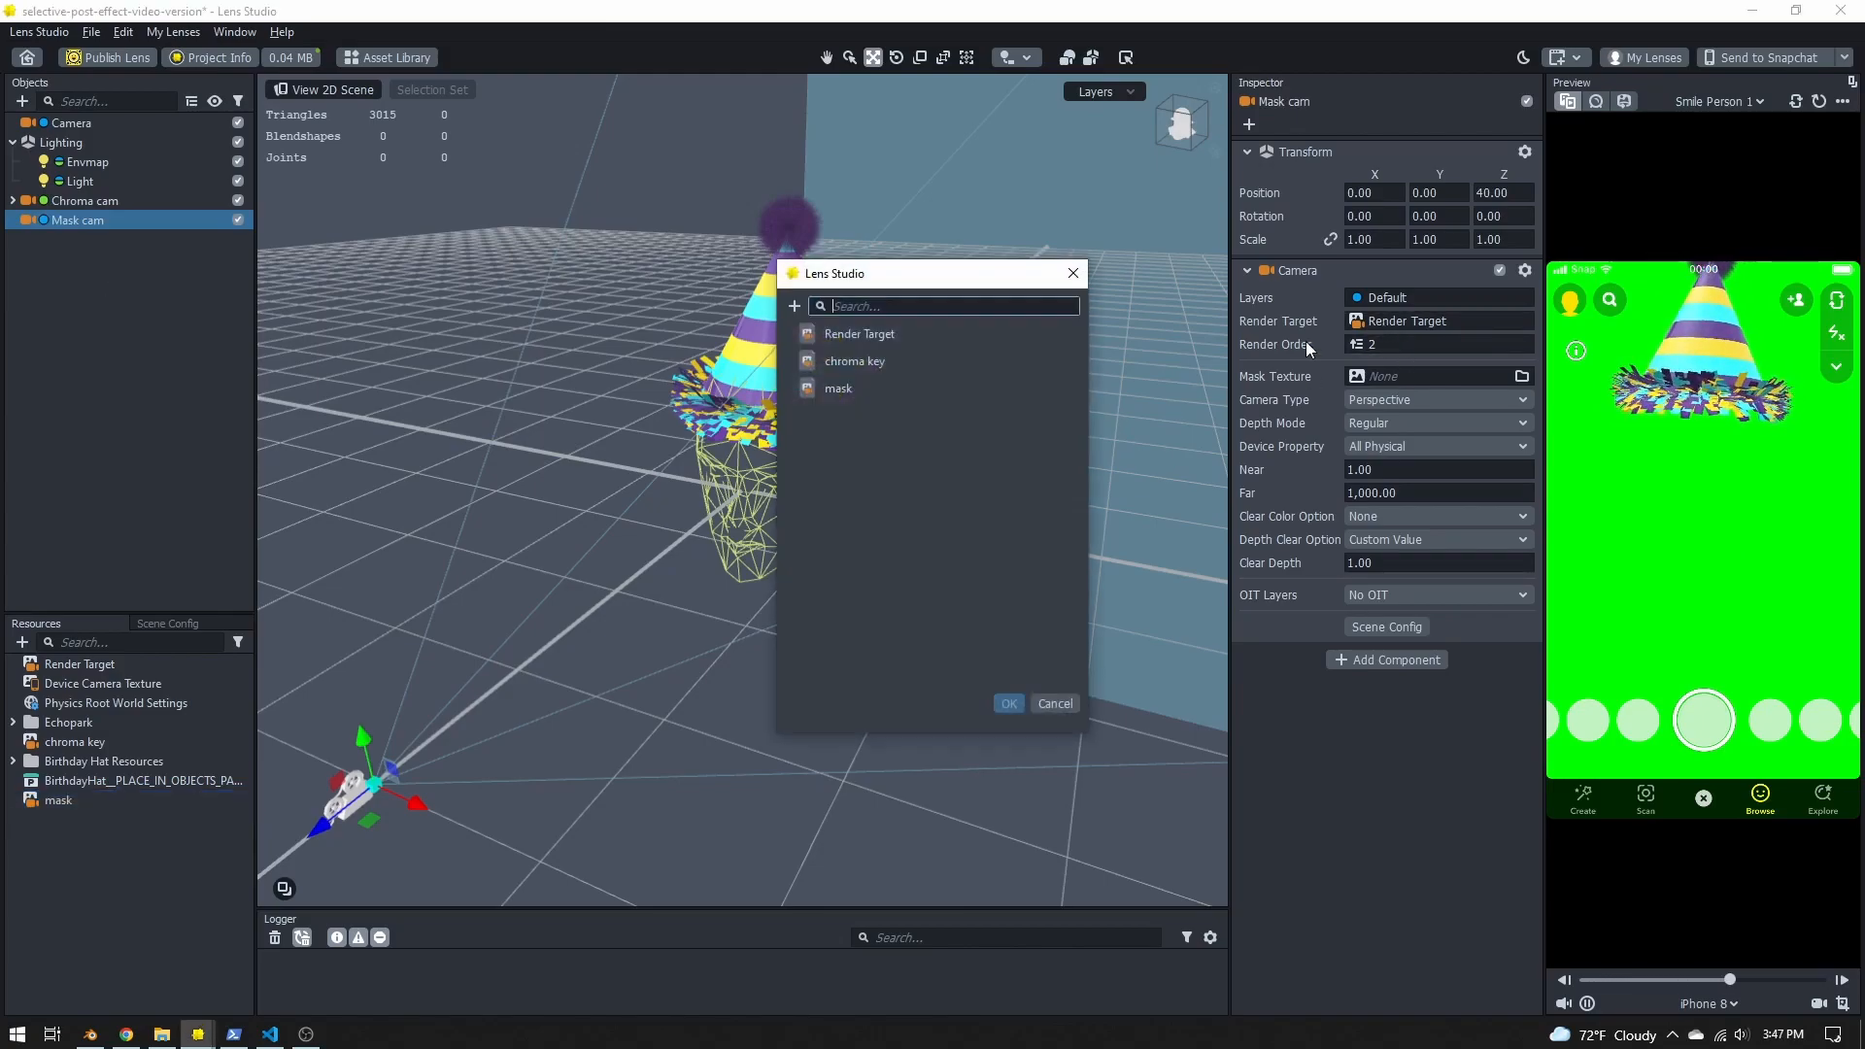
{"action": "double_click", "coordinate": [862, 391]}
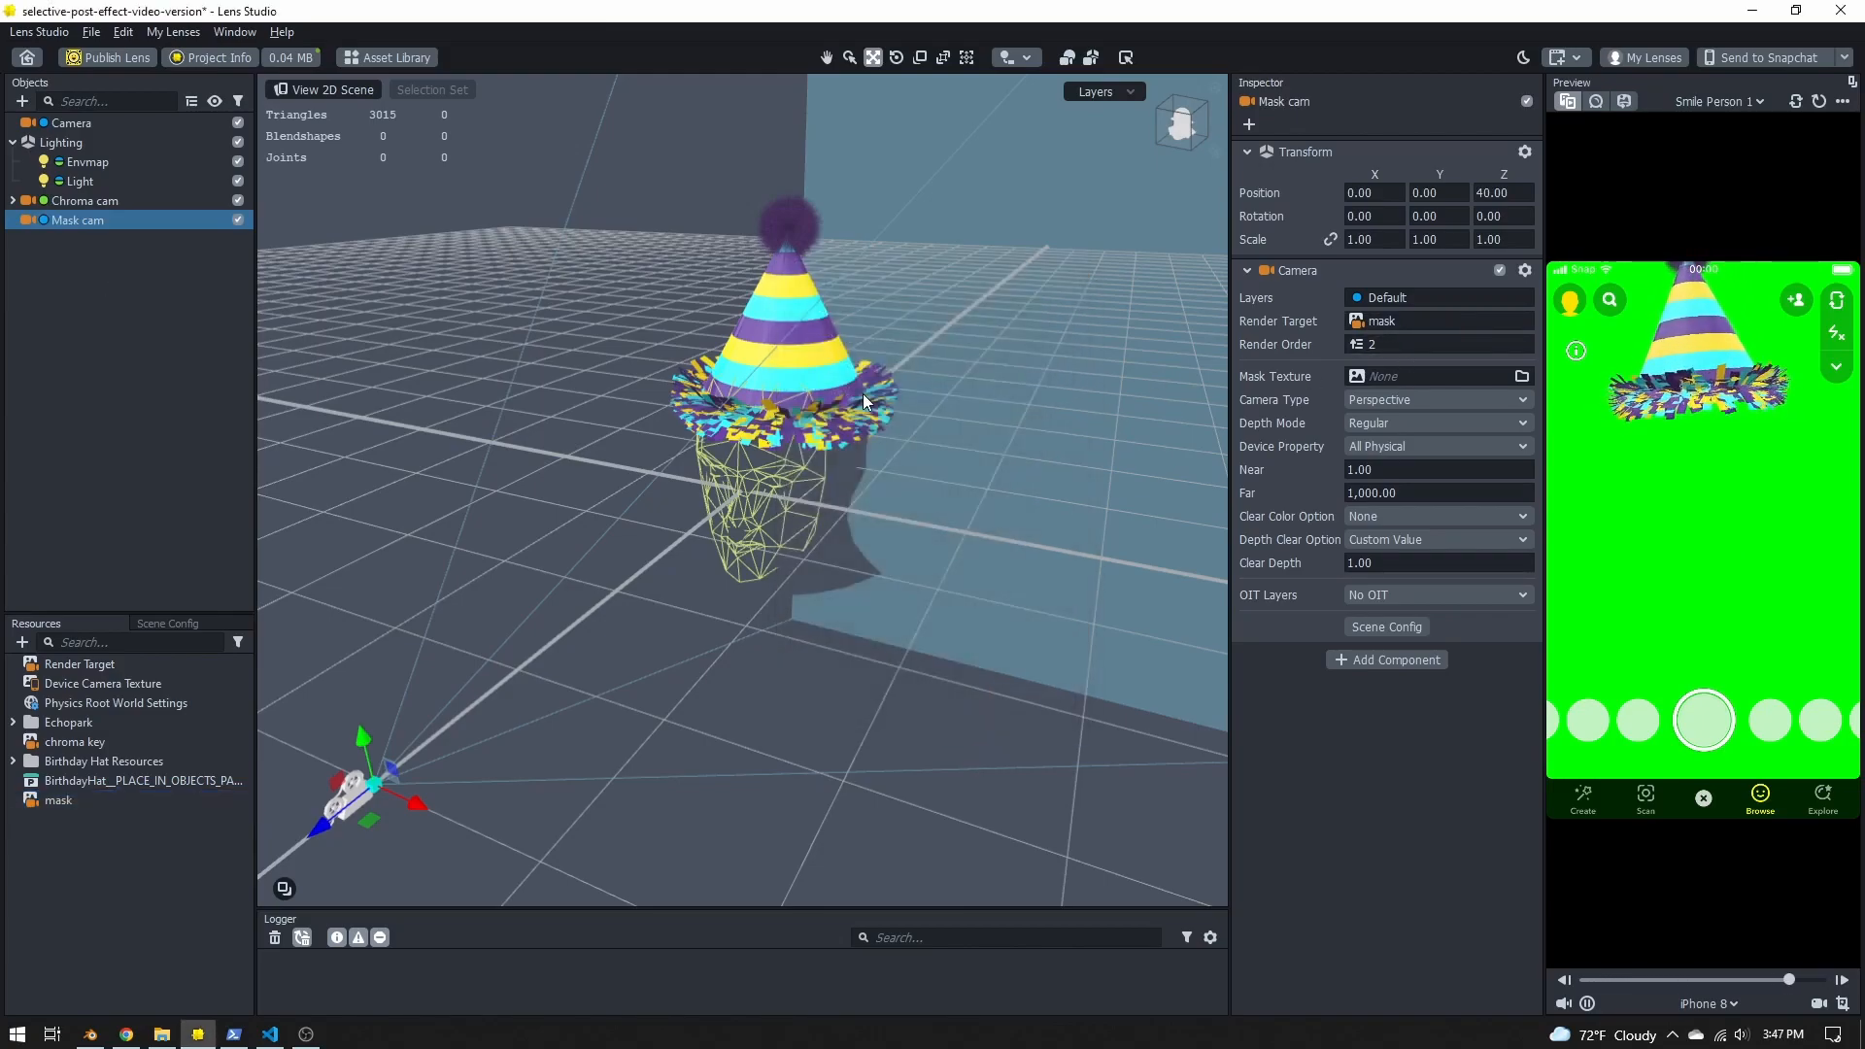
{"action": "left_click", "coordinate": [161, 623]}
{"action": "left_click", "coordinate": [167, 674]}
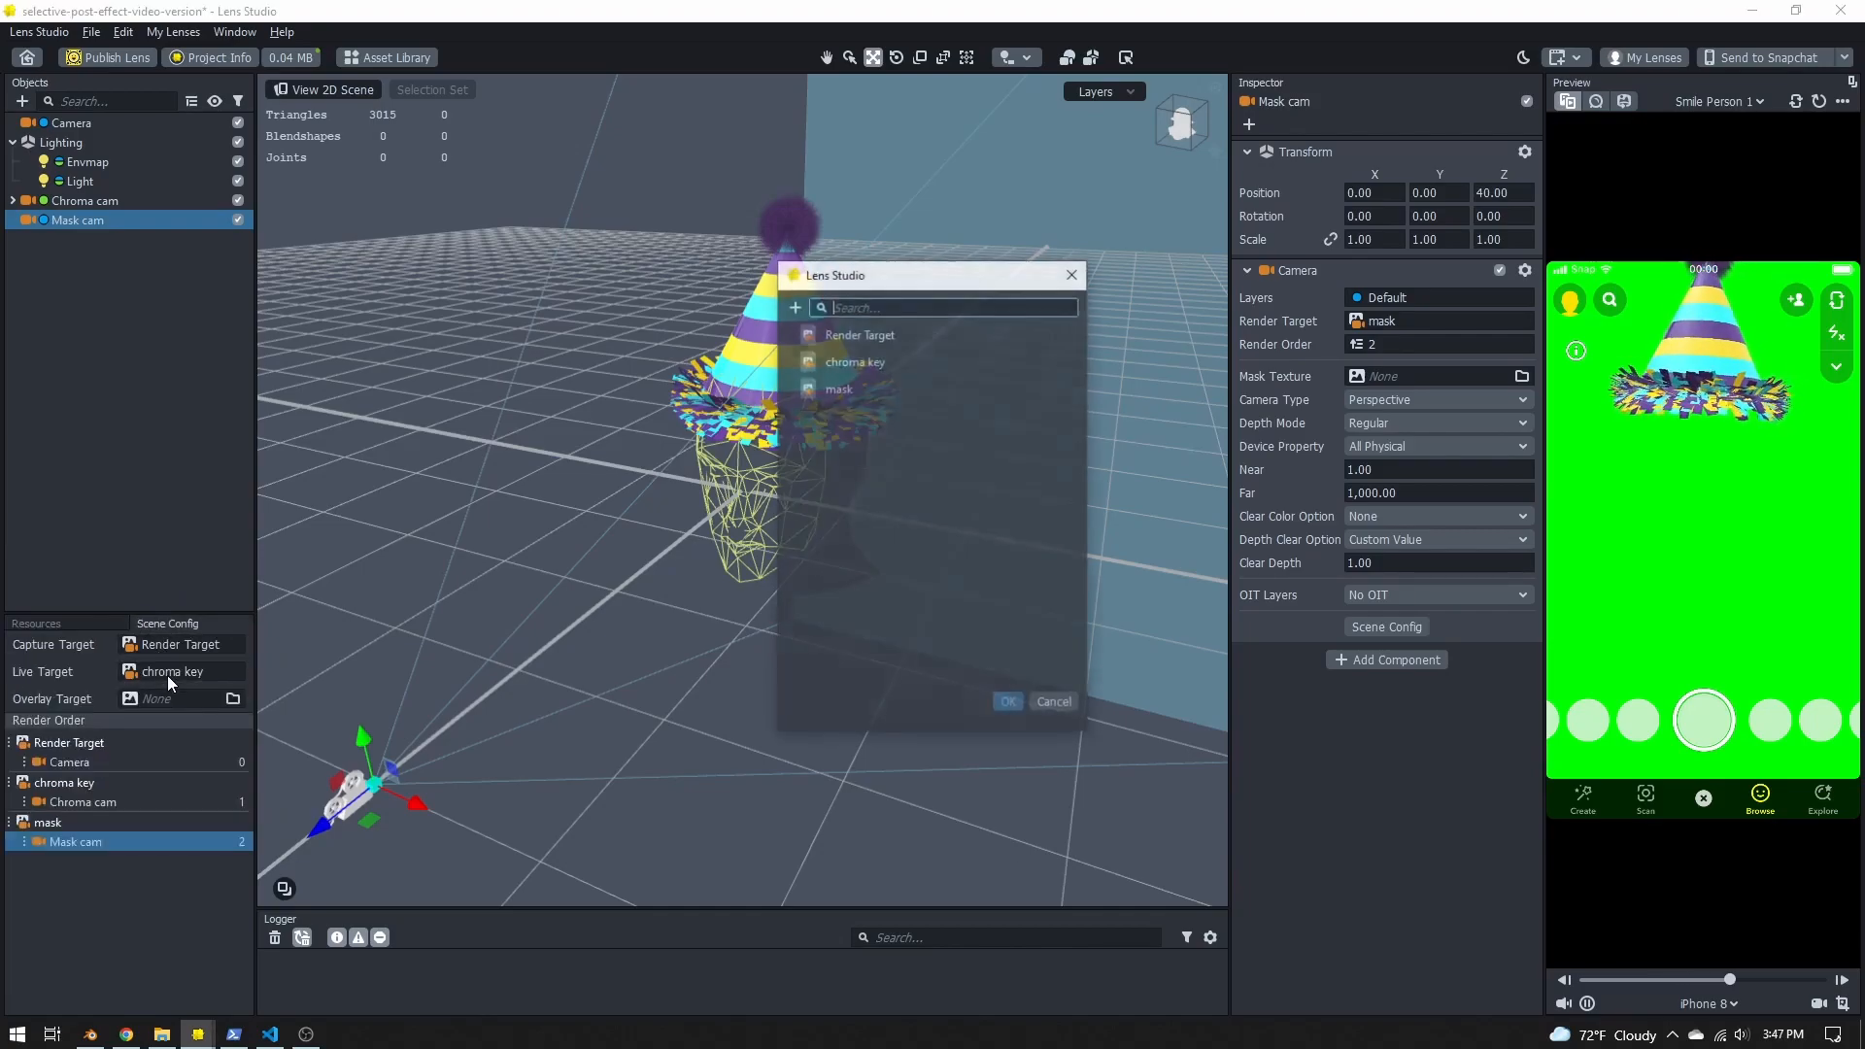
{"action": "double_click", "coordinate": [866, 384]}
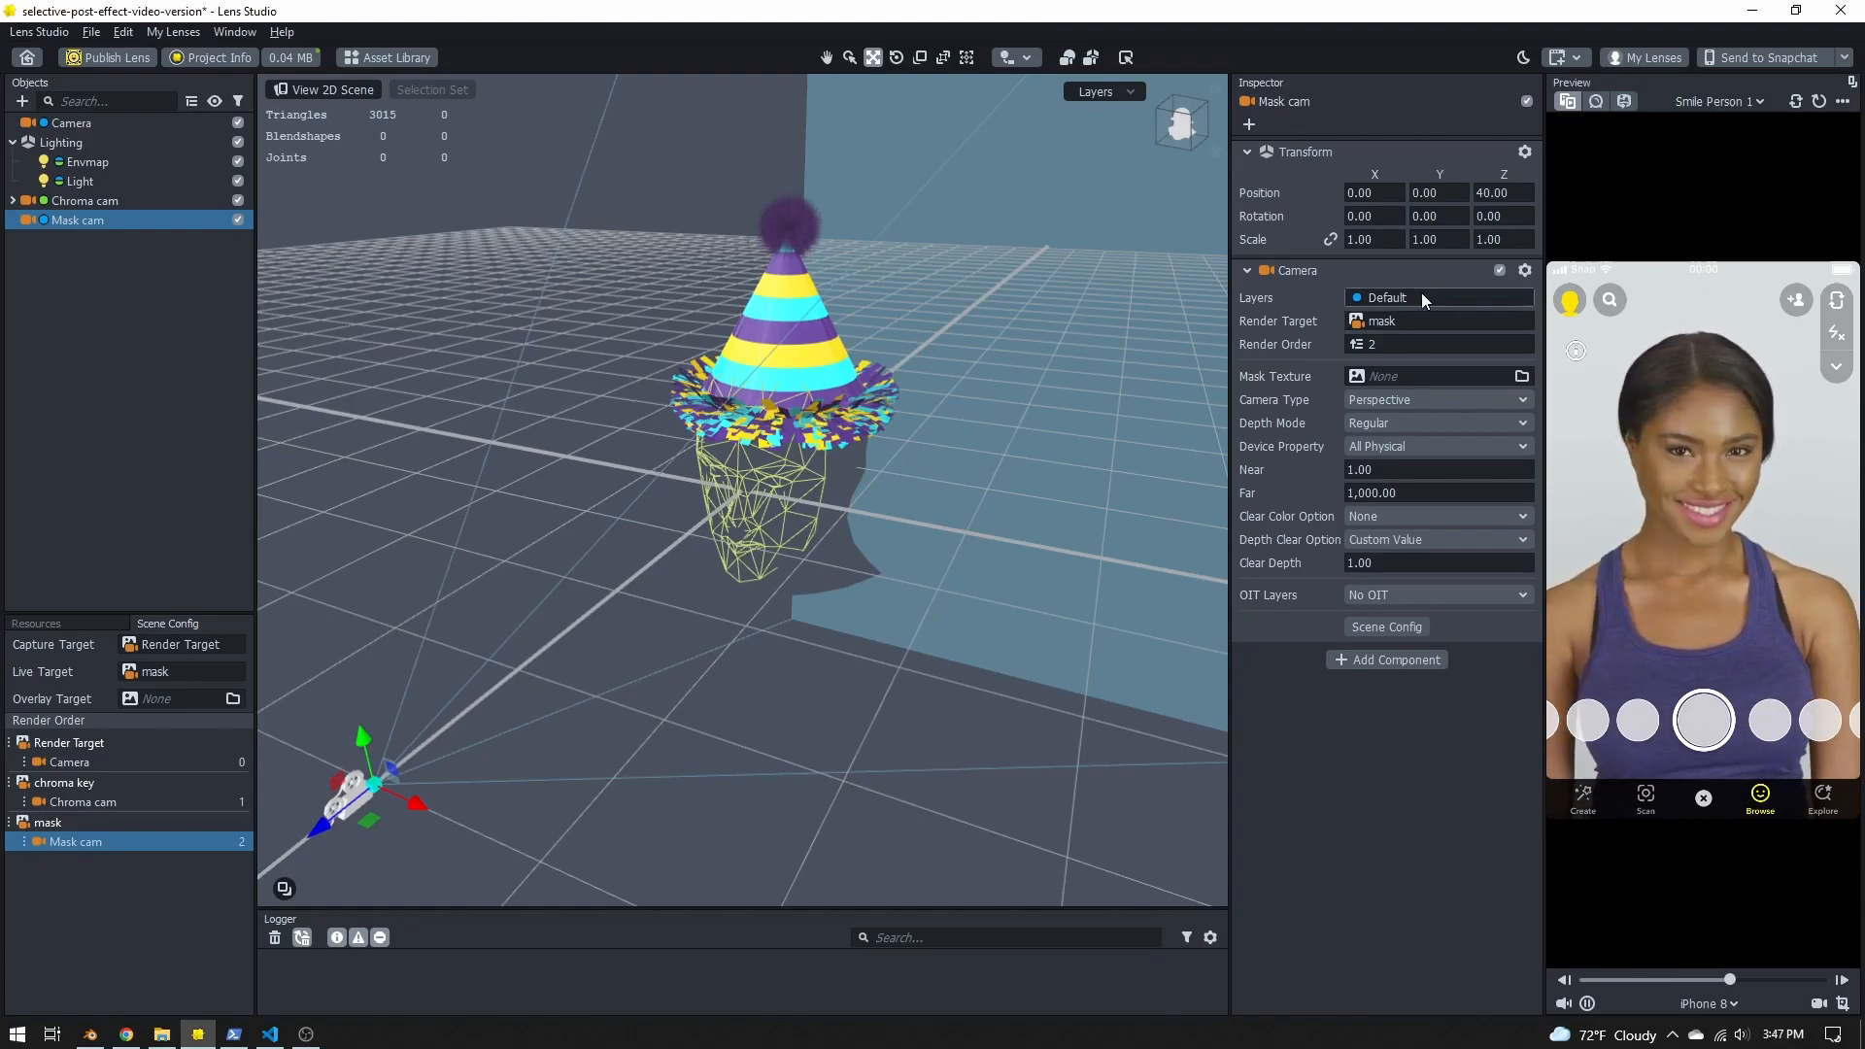
Step: Create a new layer named Mask and make it the only layer Mask cam renders, excluding the Default Layer
{"action": "left_click", "coordinate": [1390, 298]}
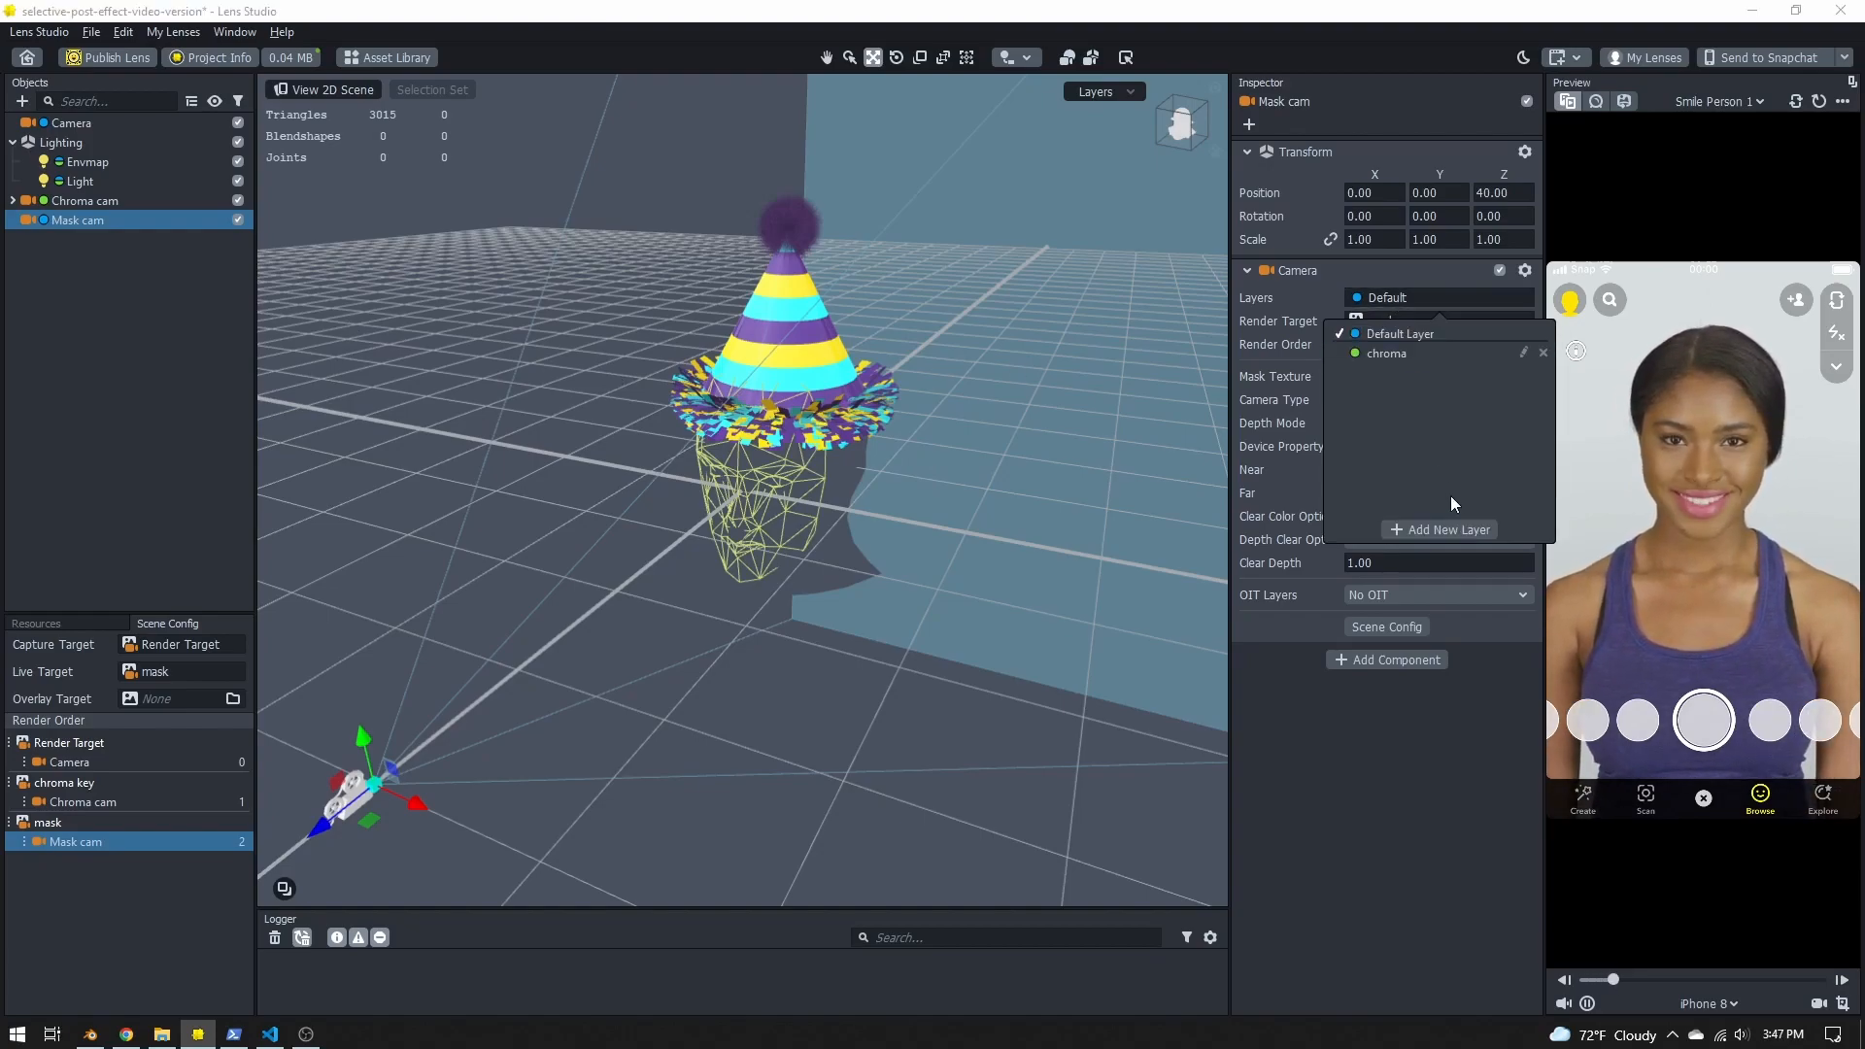
{"action": "left_click", "coordinate": [1457, 526]}
{"action": "left_click", "coordinate": [1383, 369]}
{"action": "left_click", "coordinate": [1403, 337]}
{"action": "left_click", "coordinate": [1522, 372]}
{"action": "type", "text": "Ma"}
{"action": "key", "text": "Escape"}
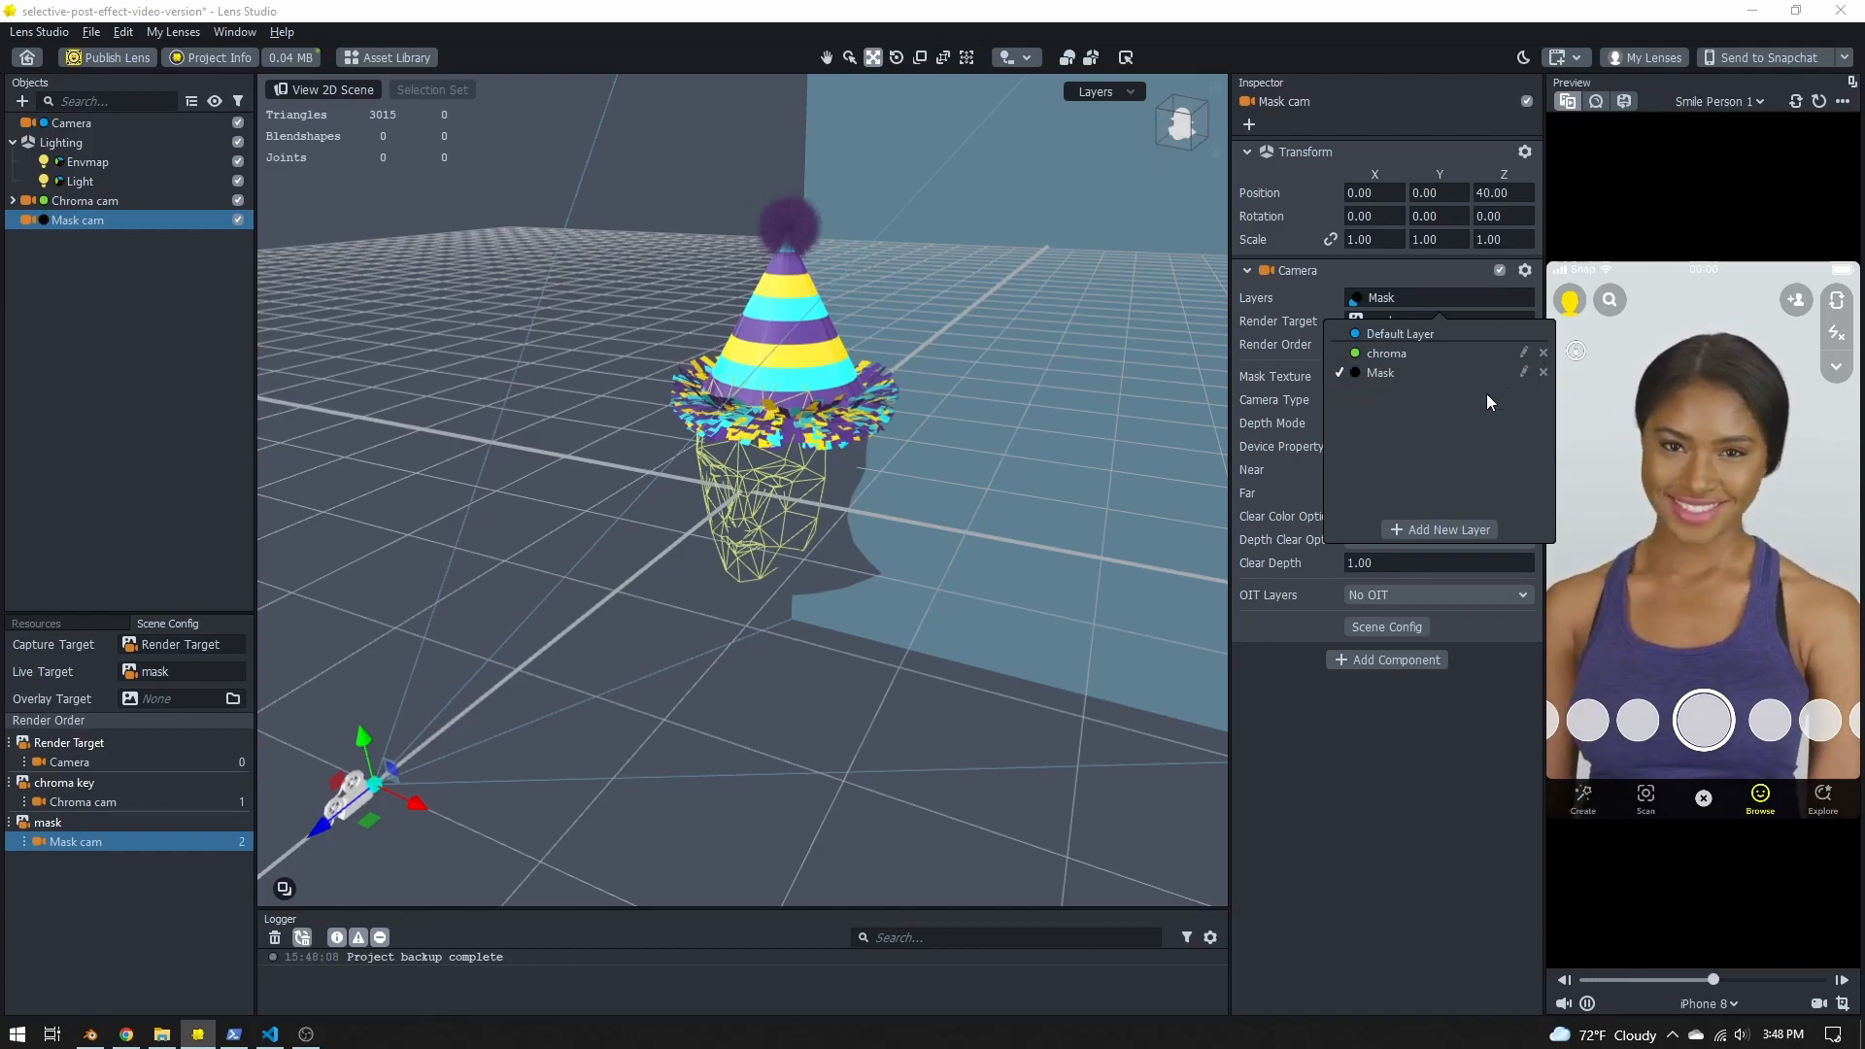
{"action": "left_click", "coordinate": [1356, 373]}
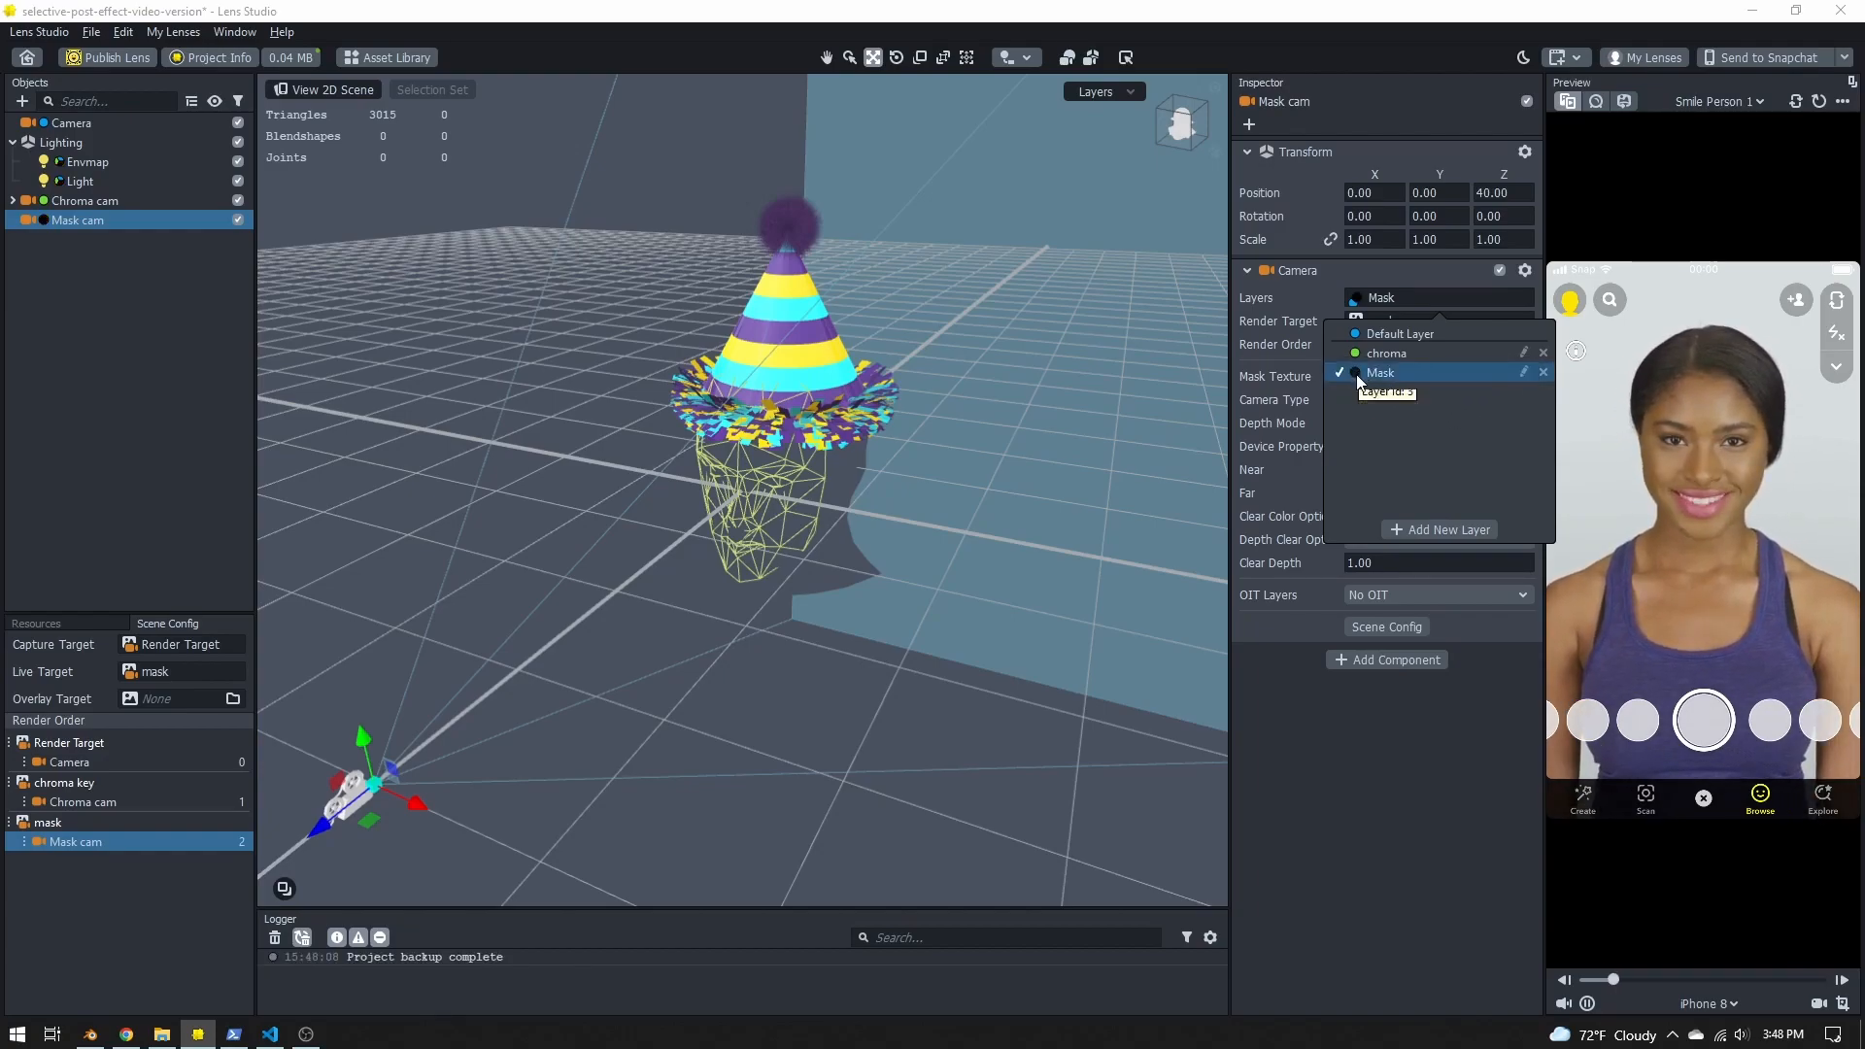
{"action": "left_click", "coordinate": [1414, 766]}
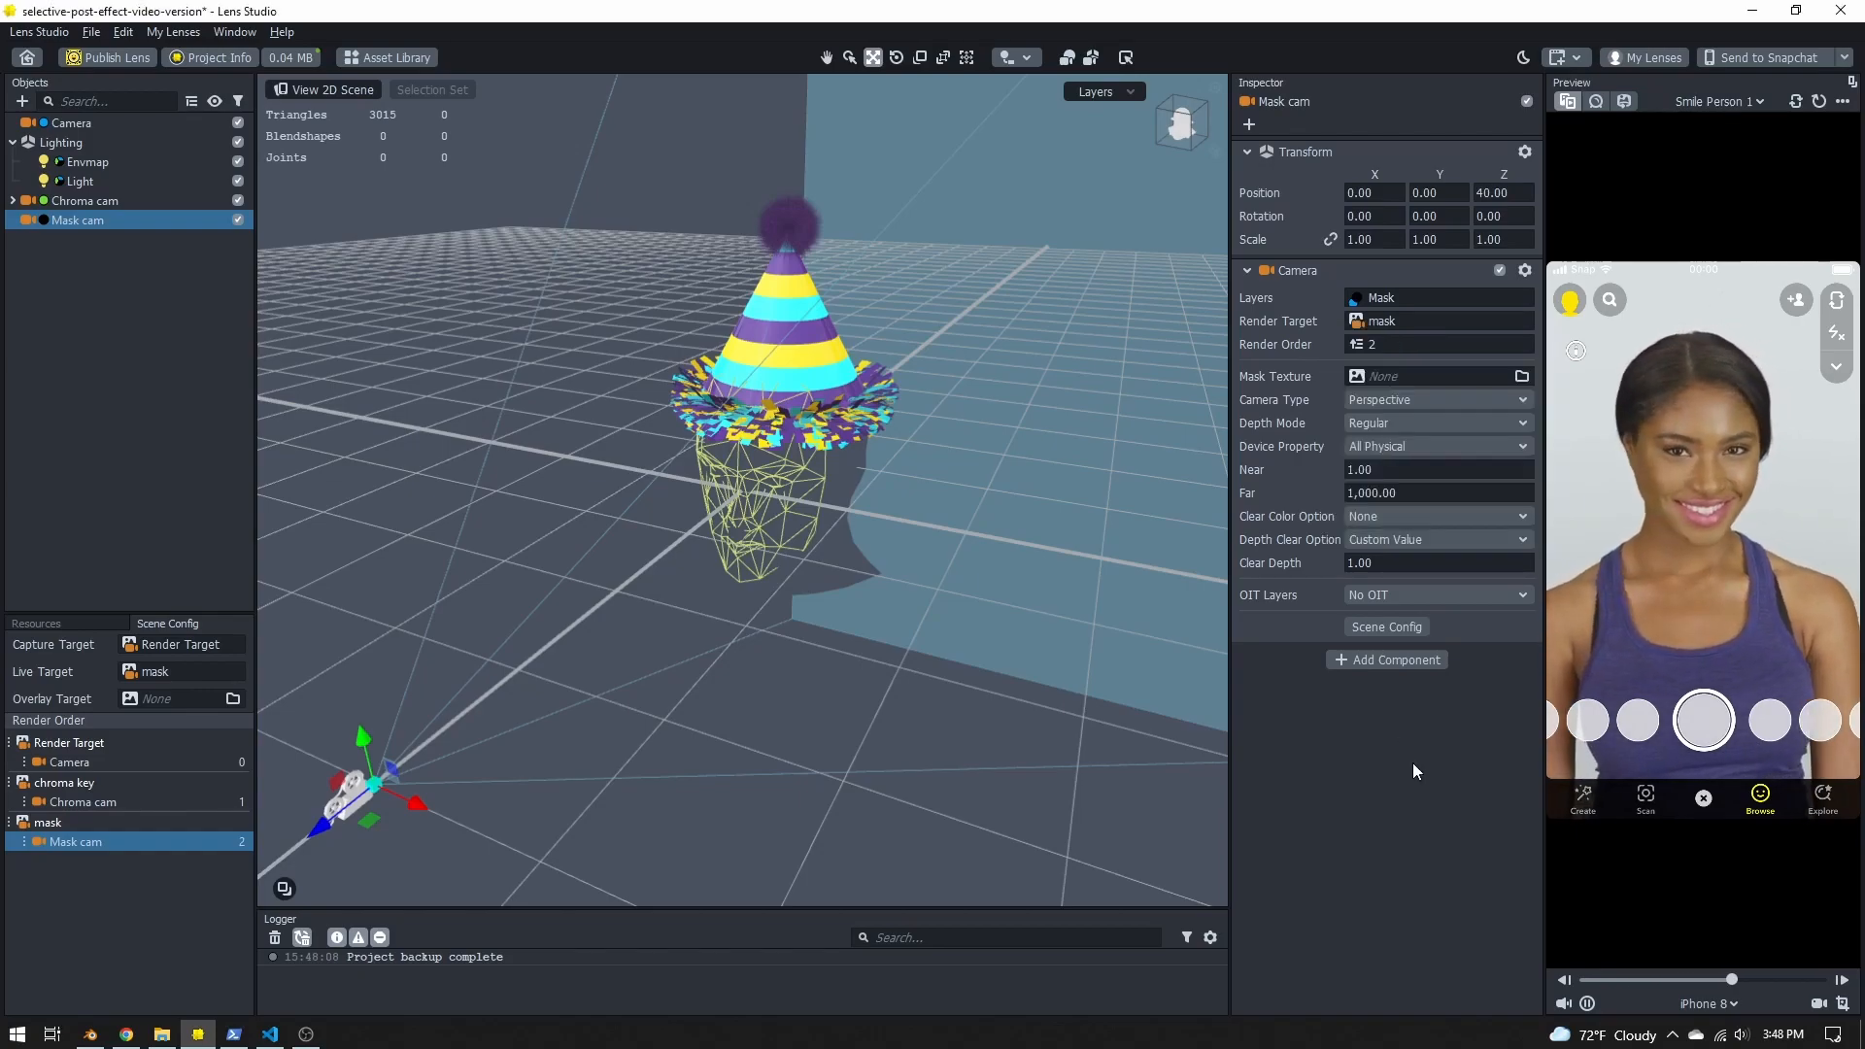
Step: Change Mask cam's camera type to Orthographic and add a screen image under it
{"action": "left_click", "coordinate": [1383, 405]}
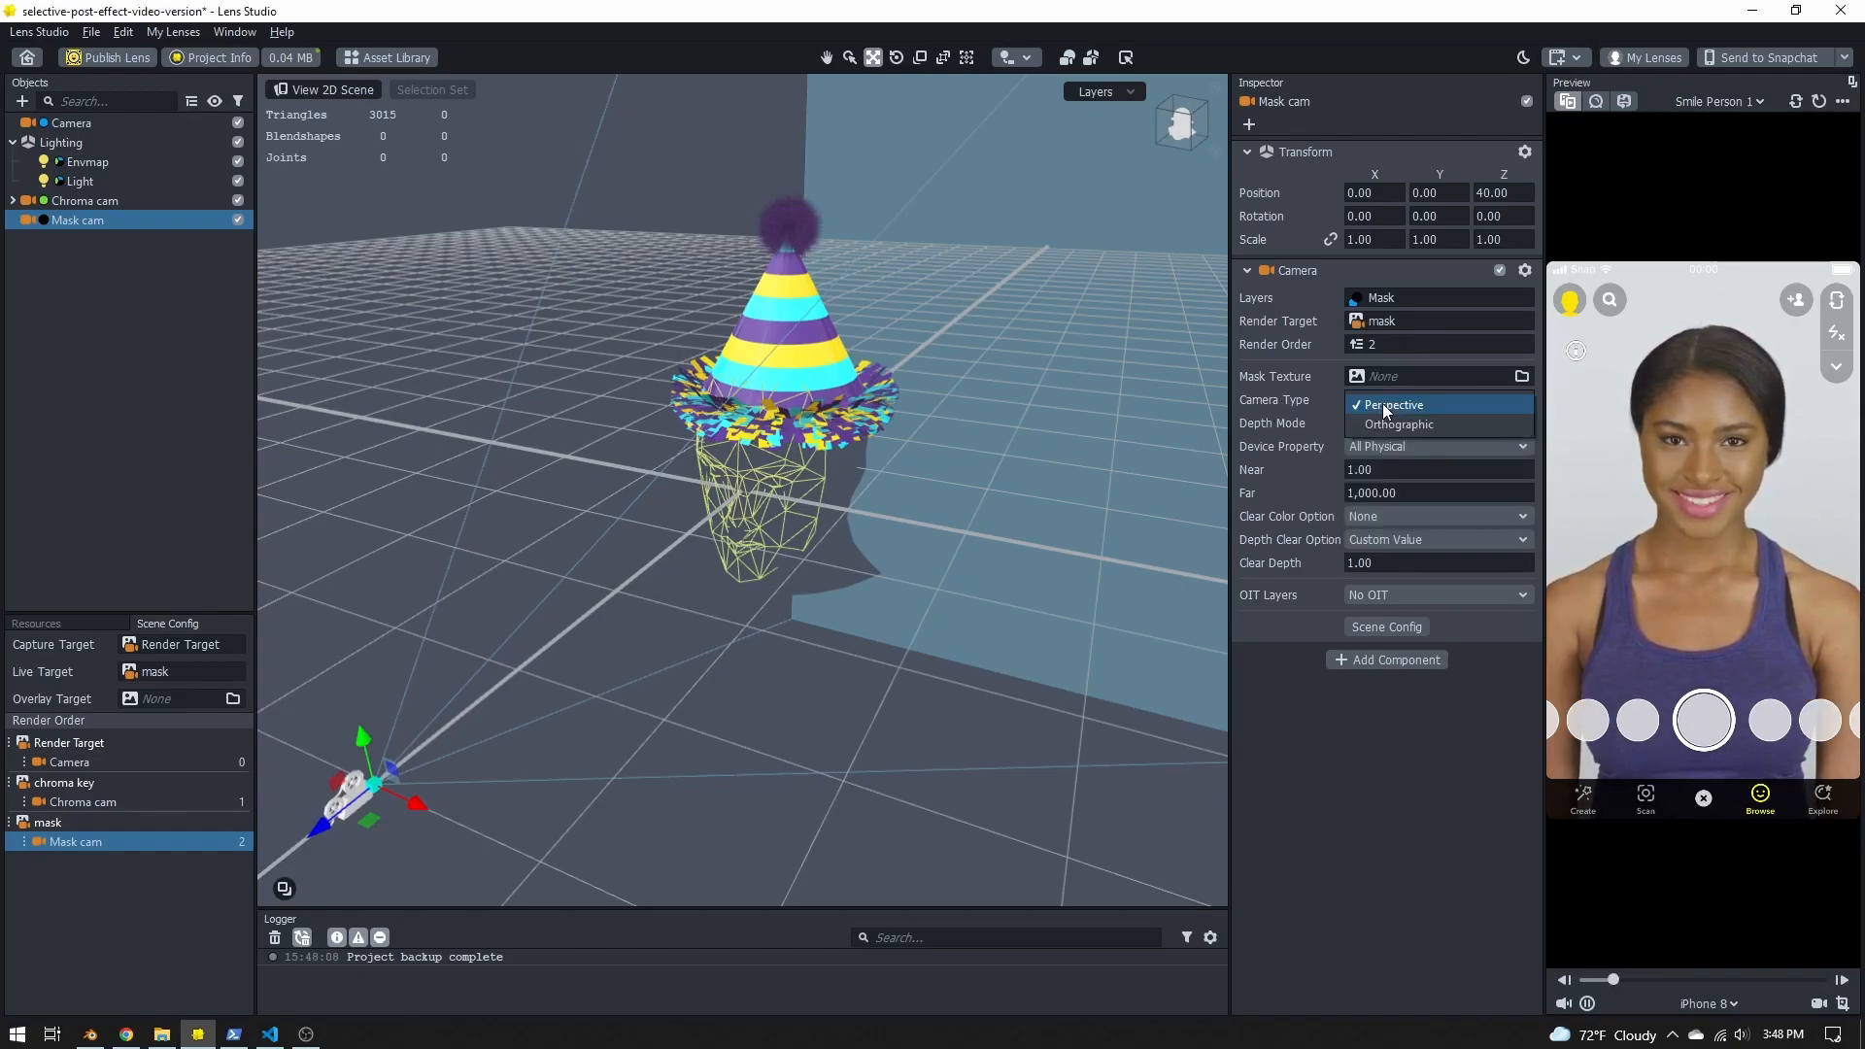
{"action": "left_click", "coordinate": [1384, 423]}
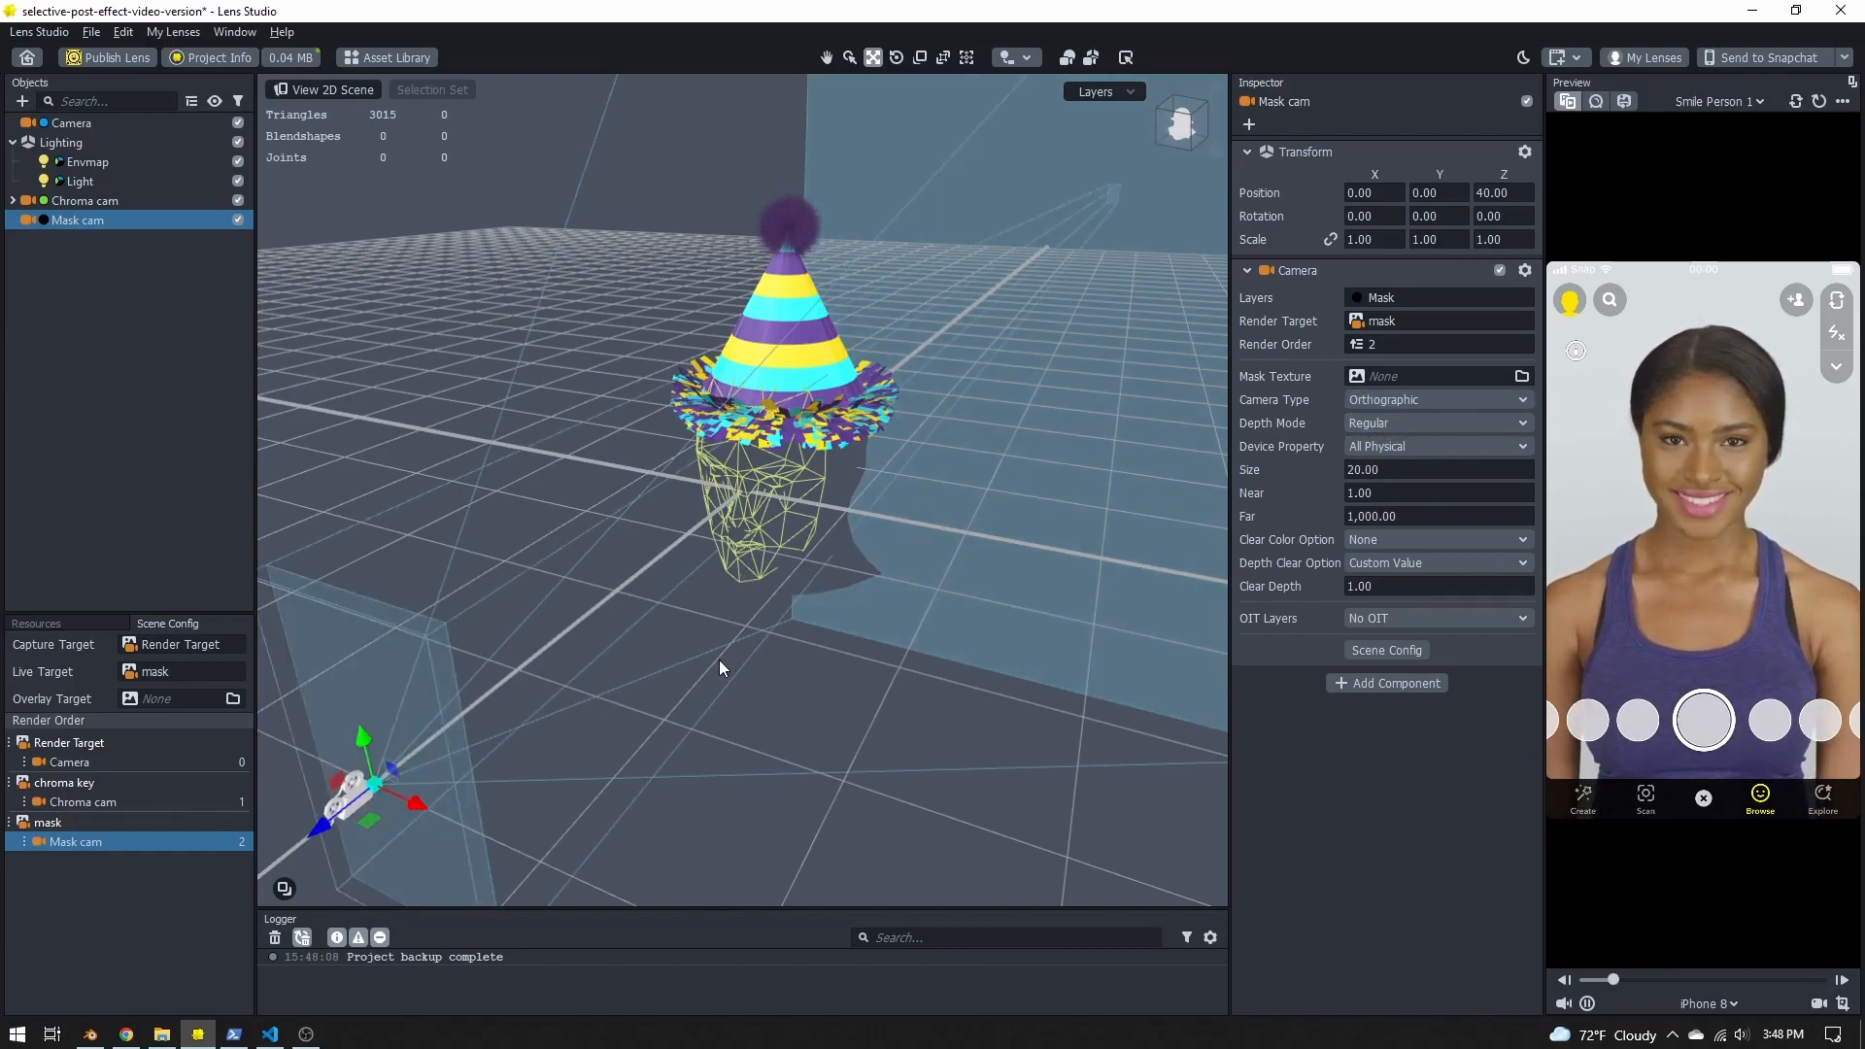
{"action": "middle_click_drag", "start_coordinate": [719, 654], "coordinate": [876, 501]}
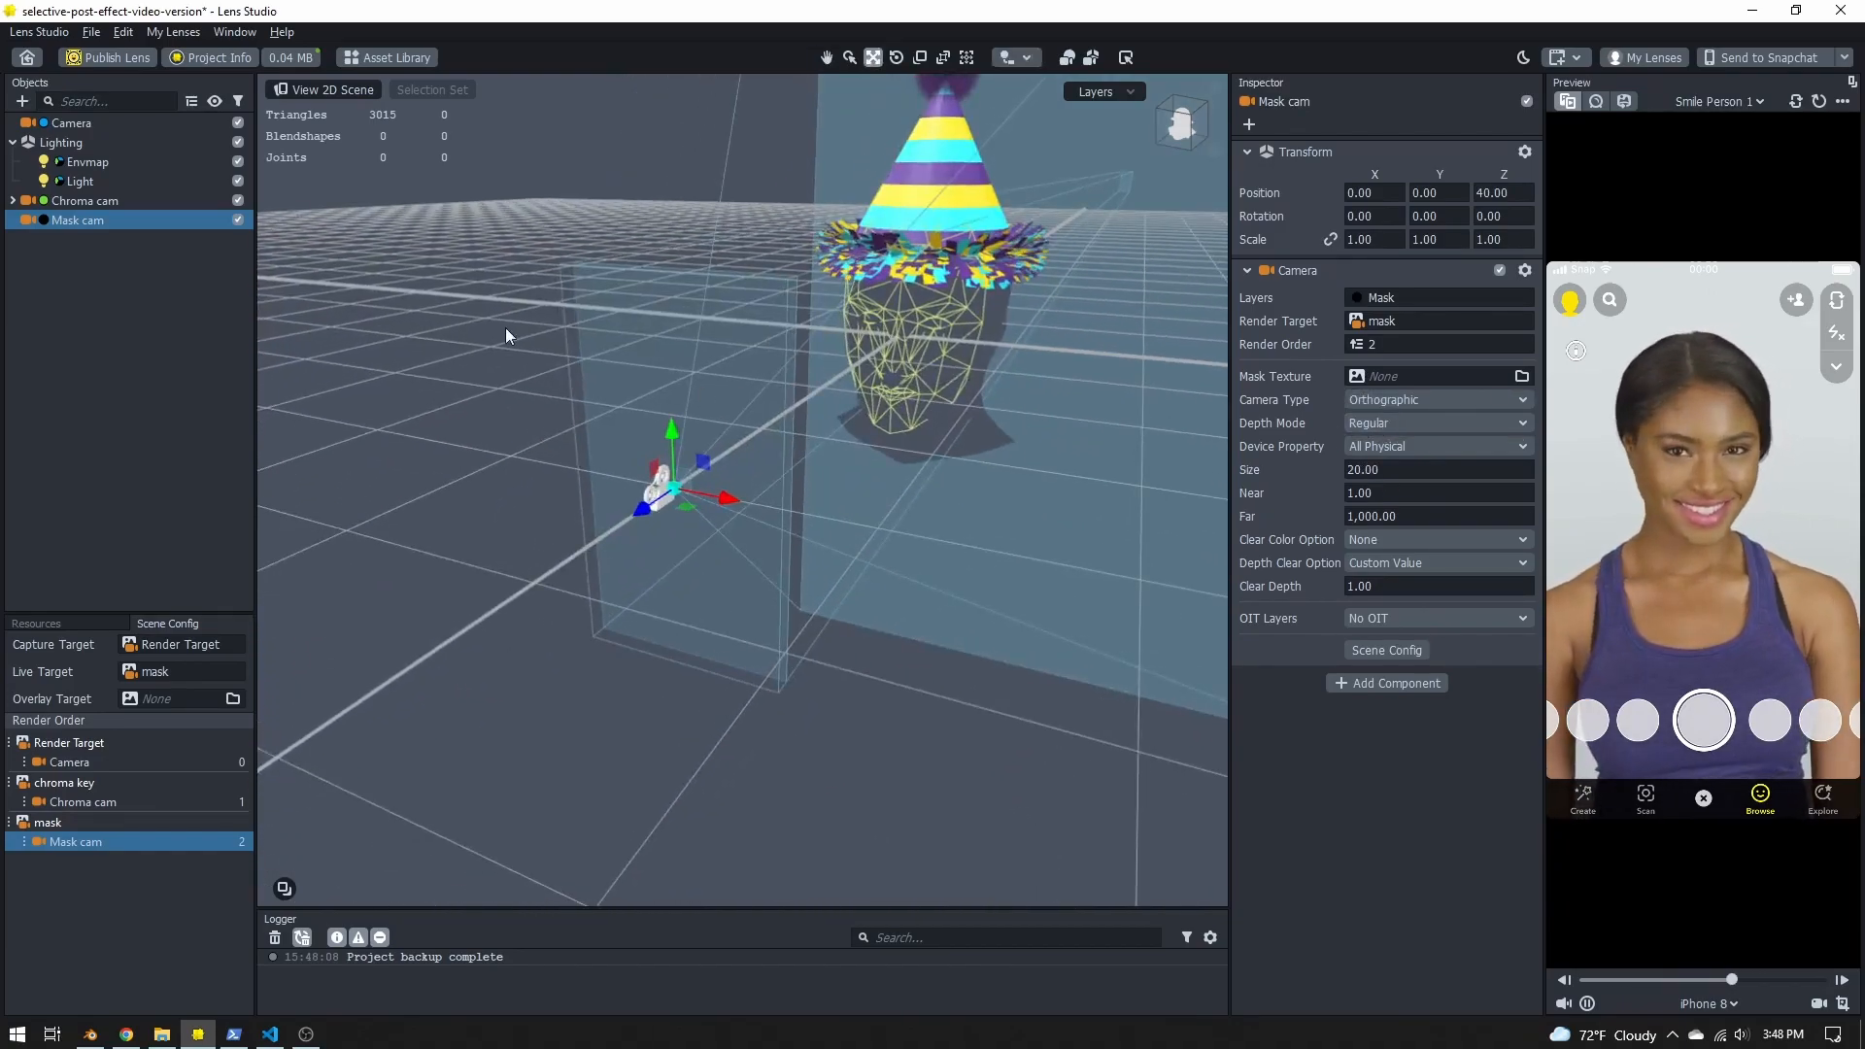
{"action": "left_click", "coordinate": [22, 101]}
{"action": "left_click", "coordinate": [77, 248]}
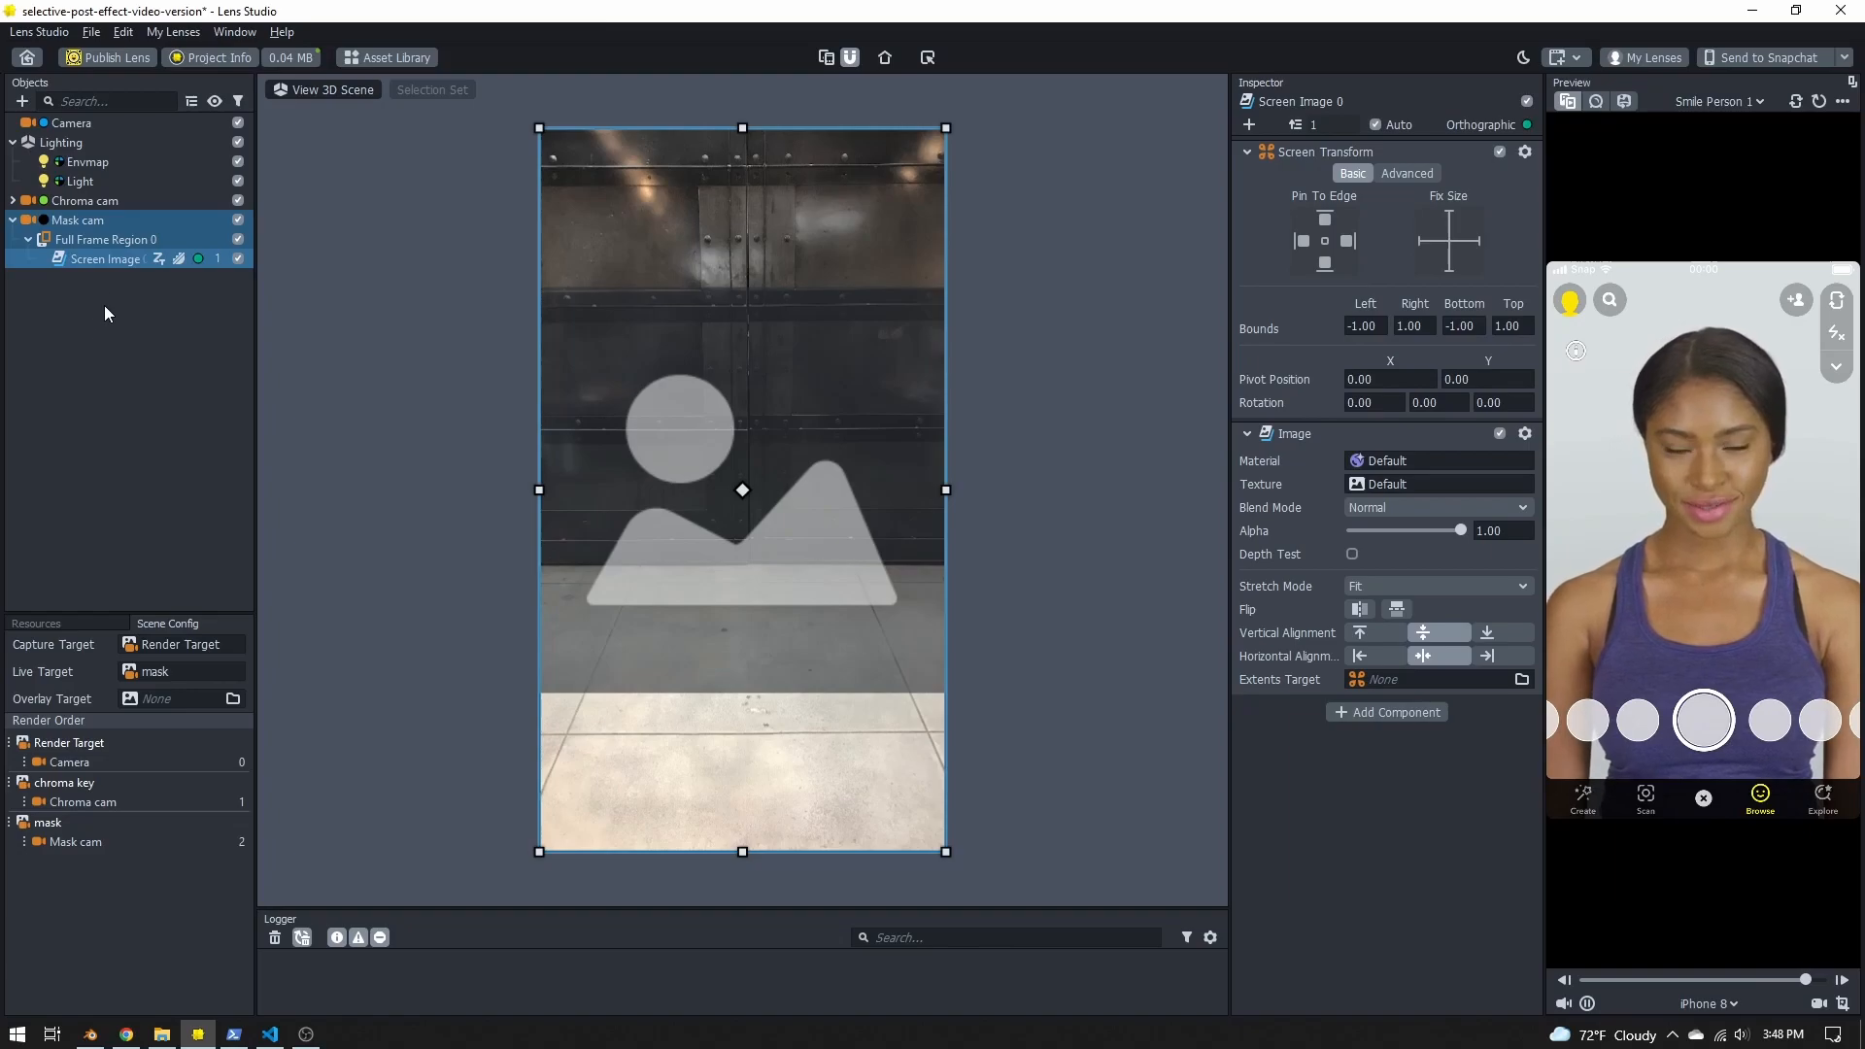
Step: Rename the screen image under Mask cam as object mask
{"action": "double_click", "coordinate": [84, 258]}
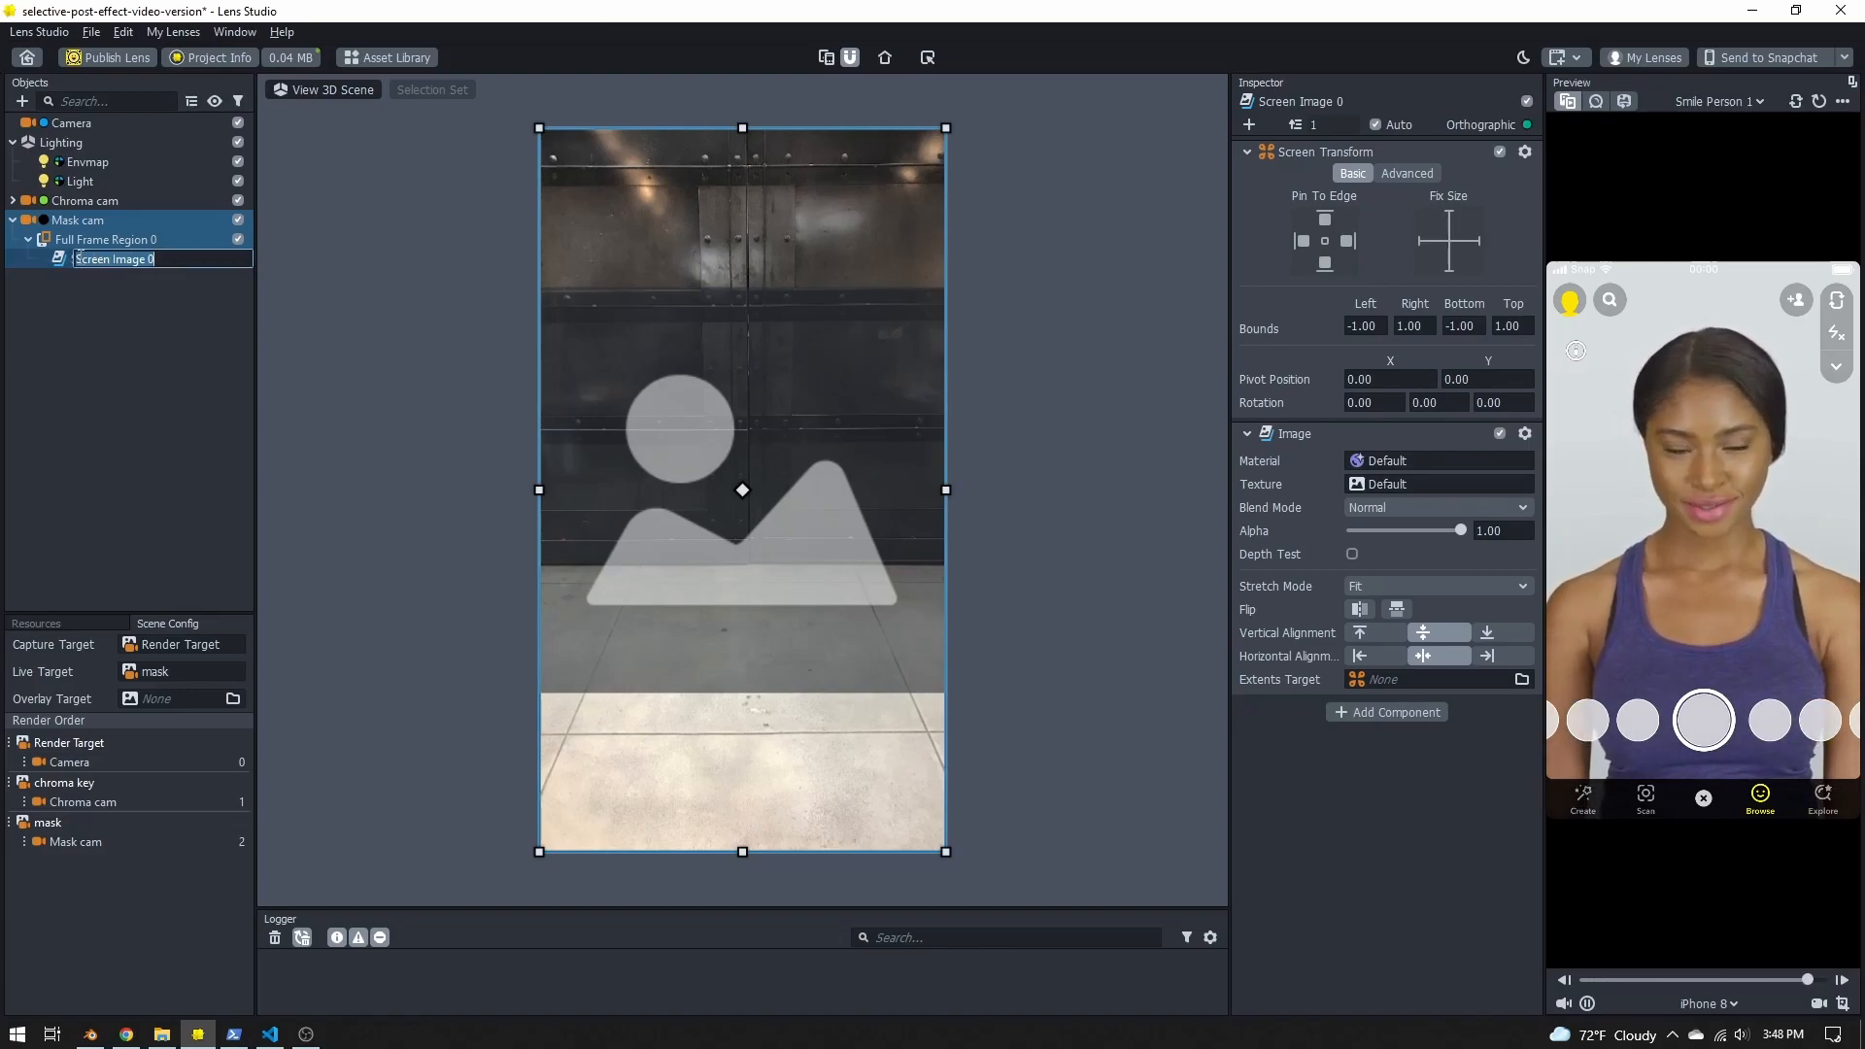
{"action": "type", "text": "object mask"}
{"action": "key", "text": "Return"}
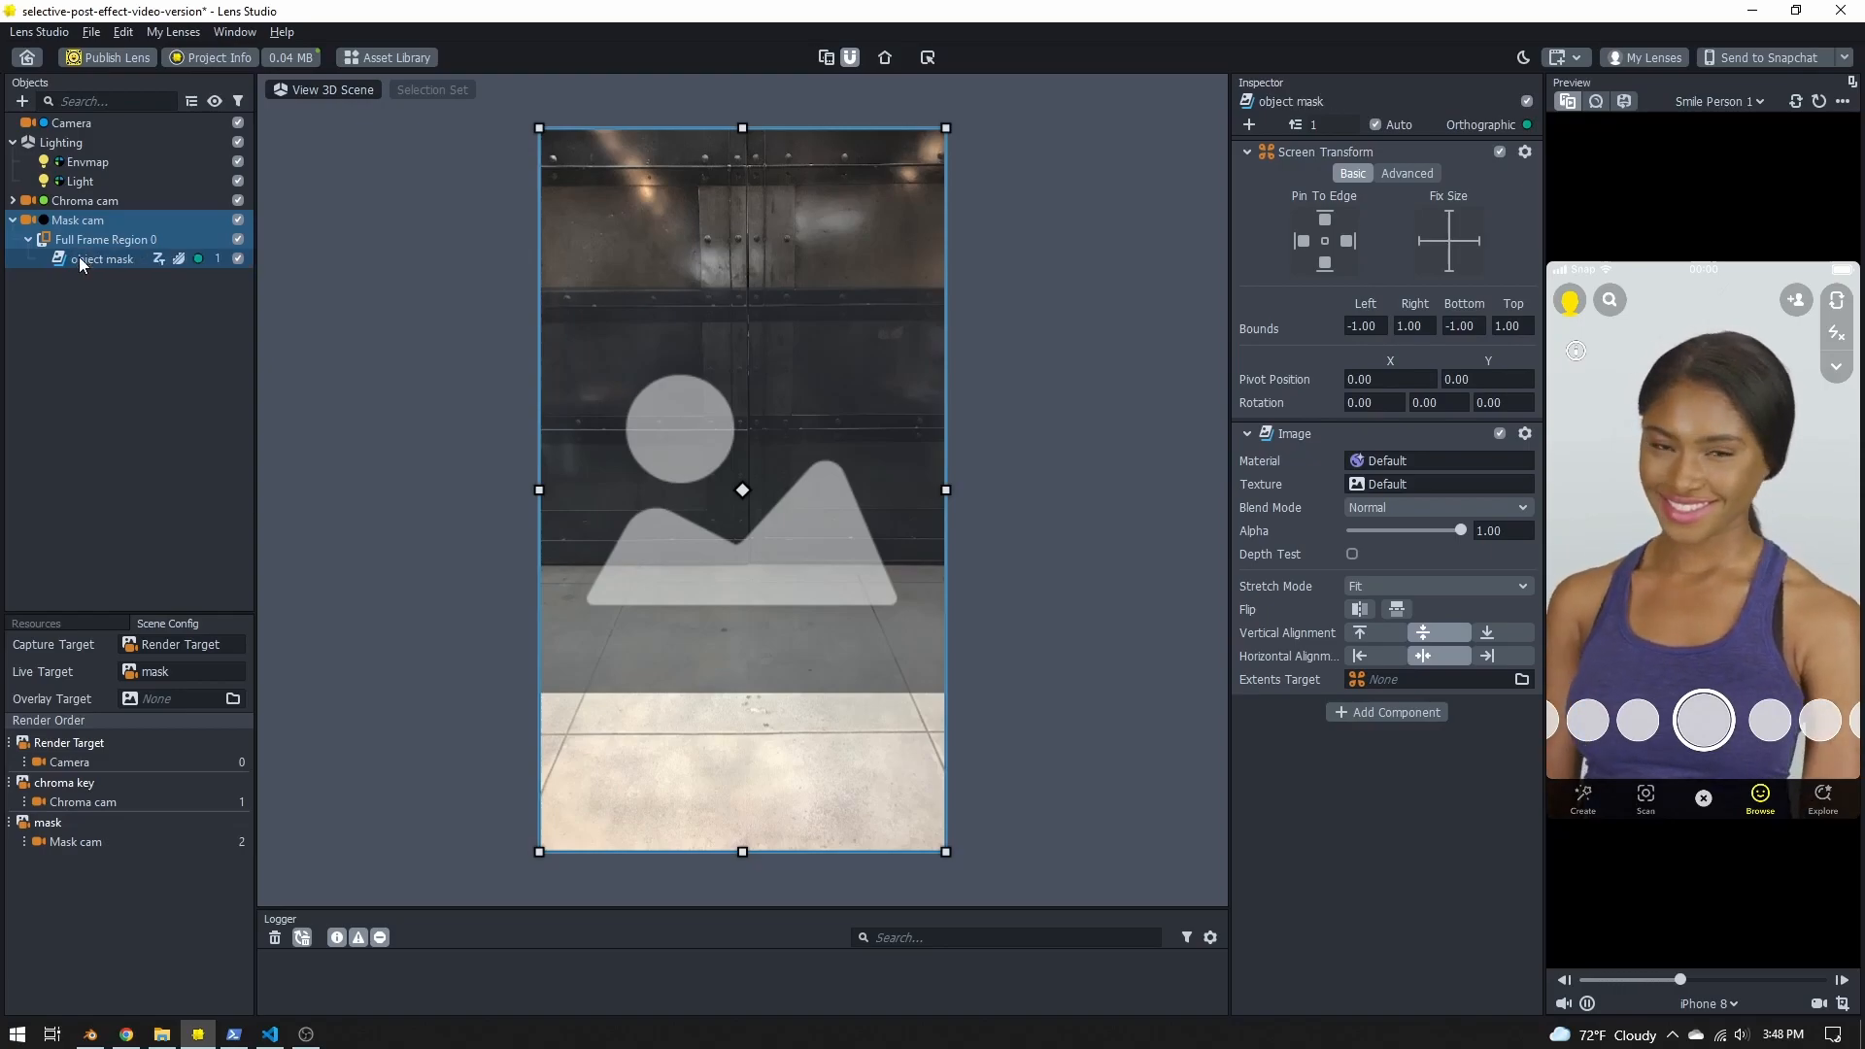
Step: Assign the object mask image to the Mask layer and set its stretch mode to Stretch
{"action": "left_click", "coordinate": [1482, 125]}
{"action": "left_click", "coordinate": [1456, 220]}
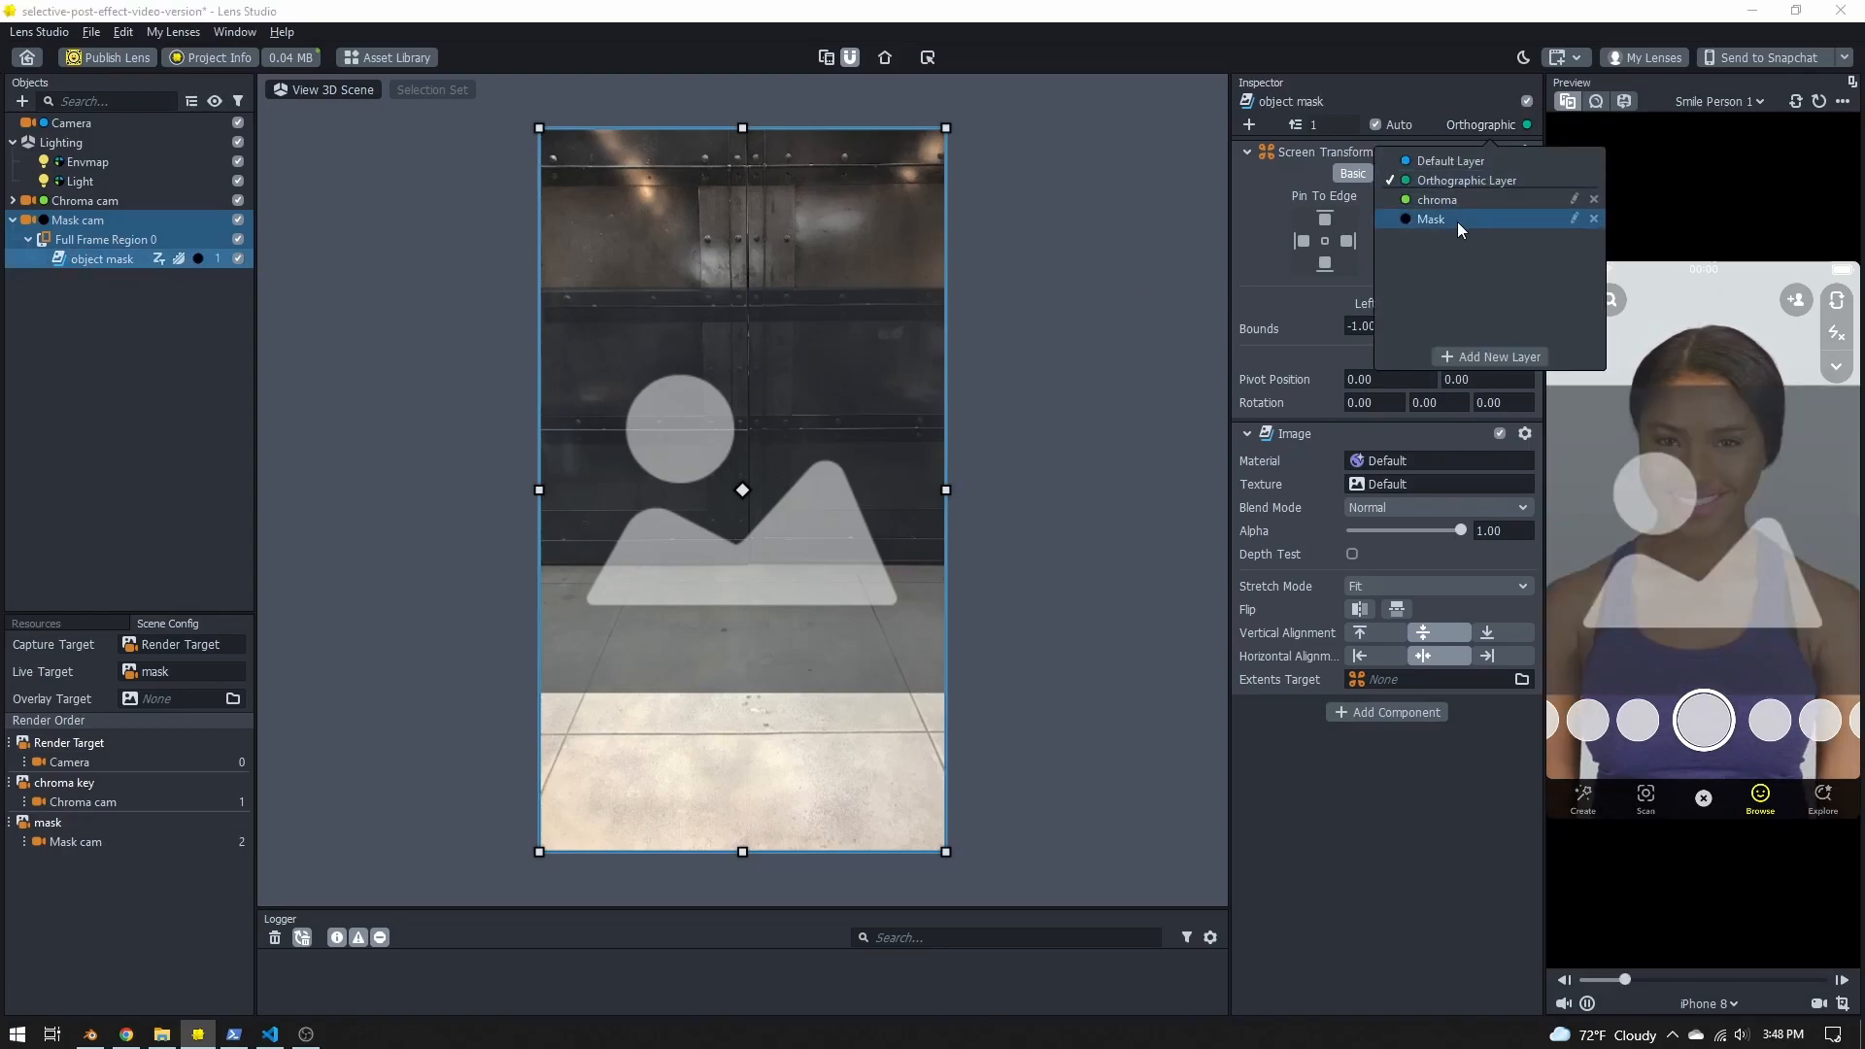
{"action": "left_click", "coordinate": [1454, 587]}
{"action": "left_click", "coordinate": [1412, 603]}
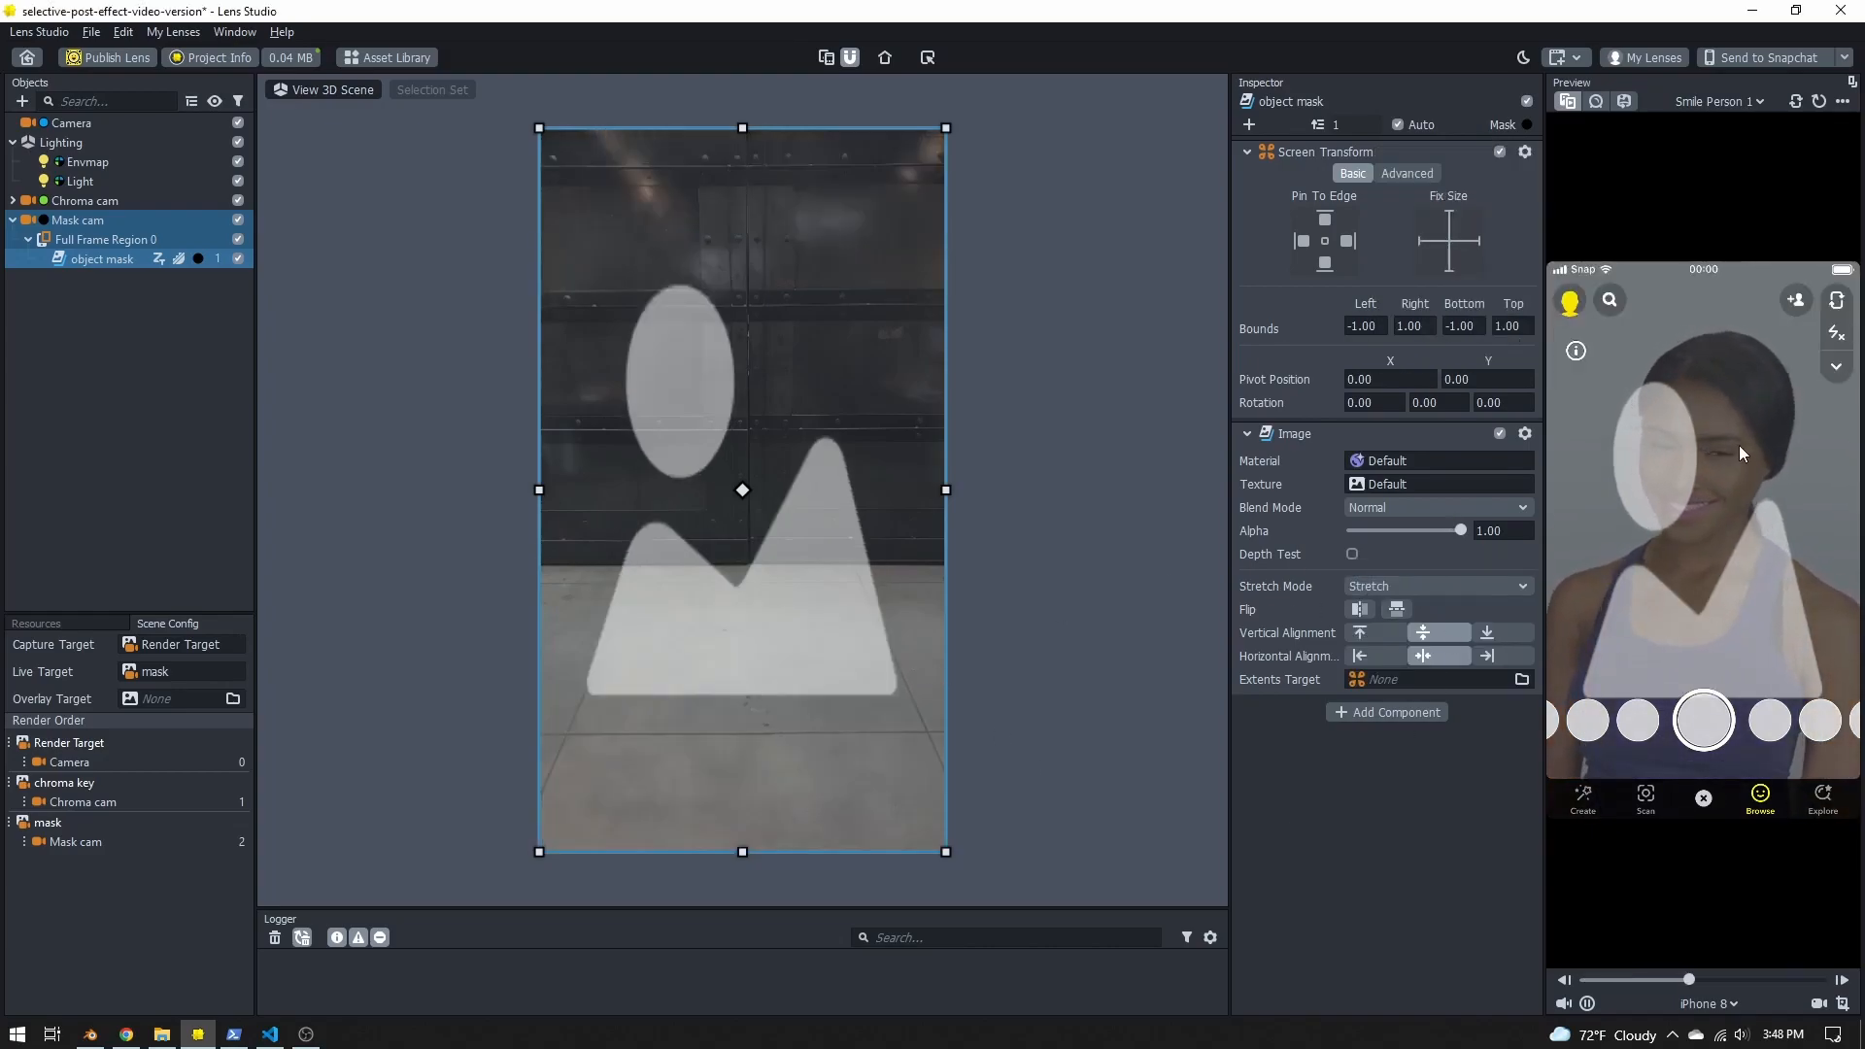
Step: Add a Graph Empty material to the resources and rename it object mask
{"action": "left_click", "coordinate": [59, 623]}
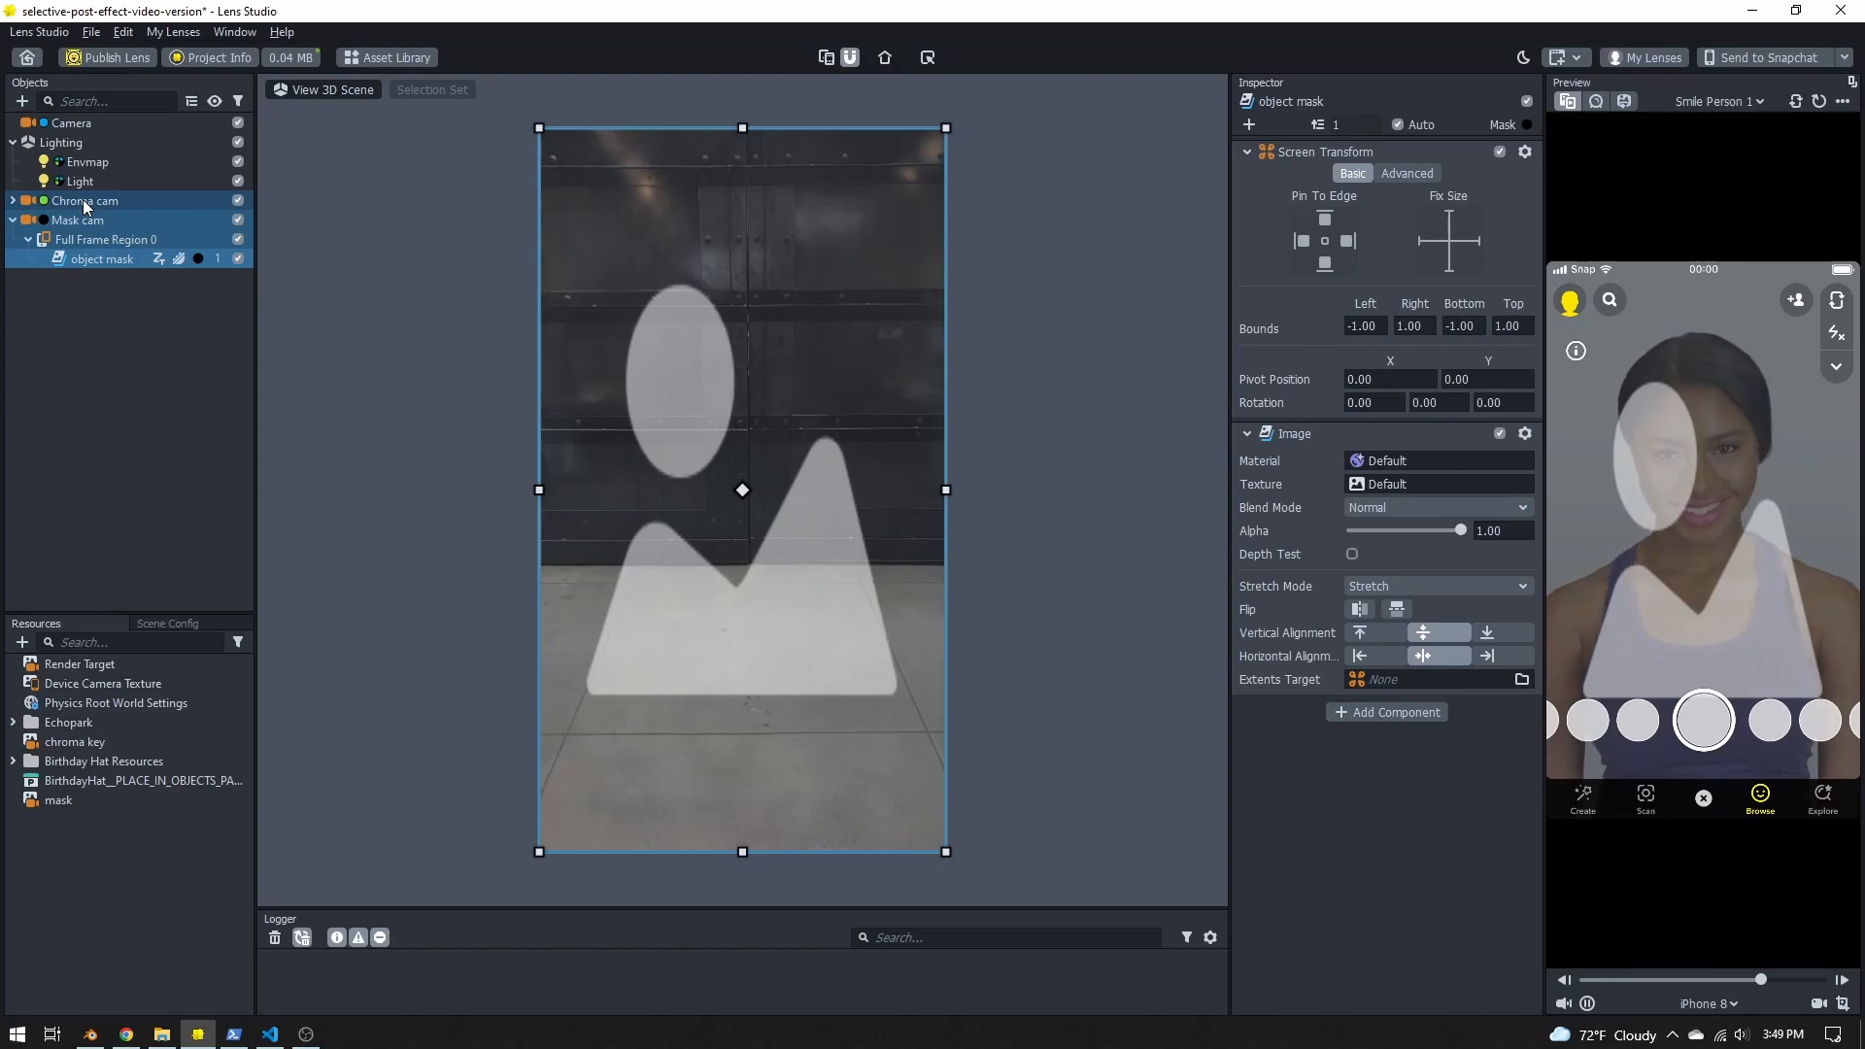
{"action": "left_click", "coordinate": [21, 642]}
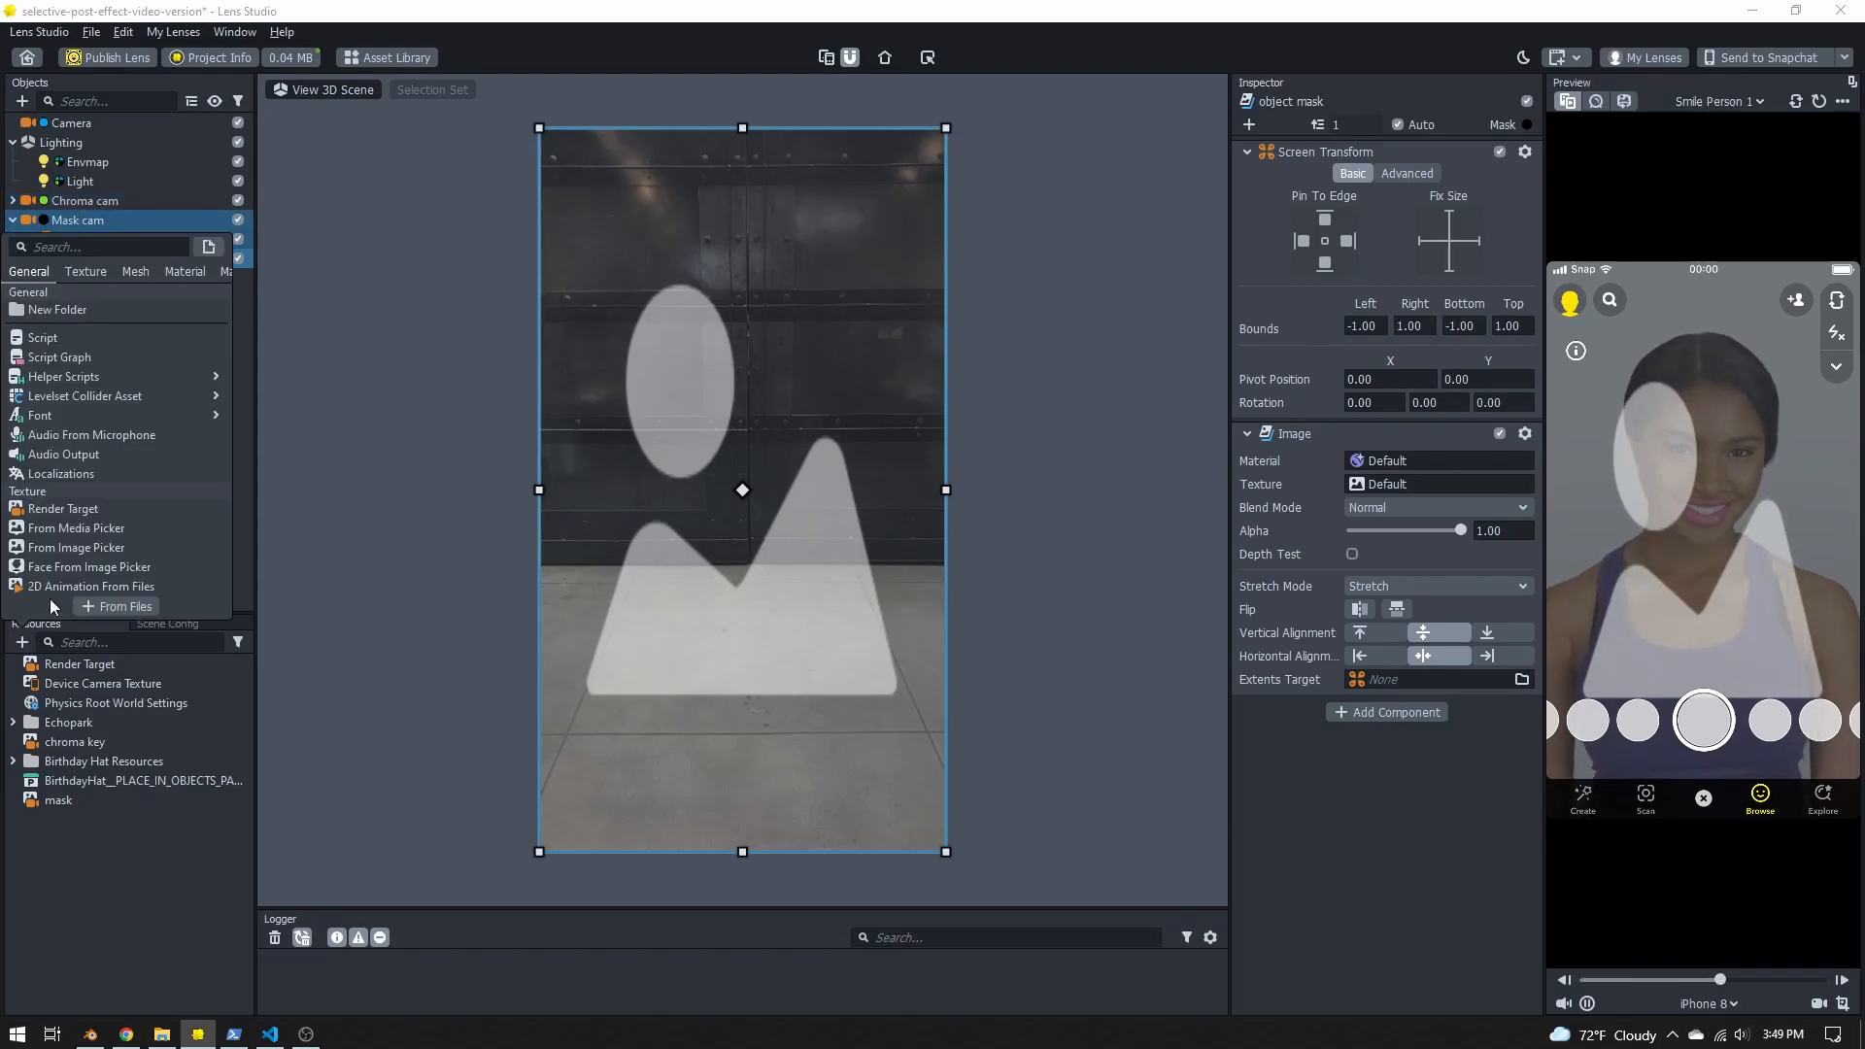
{"action": "scroll", "coordinate": [85, 521], "scroll_direction": "down", "scroll_amount": 7}
{"action": "scroll", "coordinate": [89, 515], "scroll_direction": "down", "scroll_amount": 5}
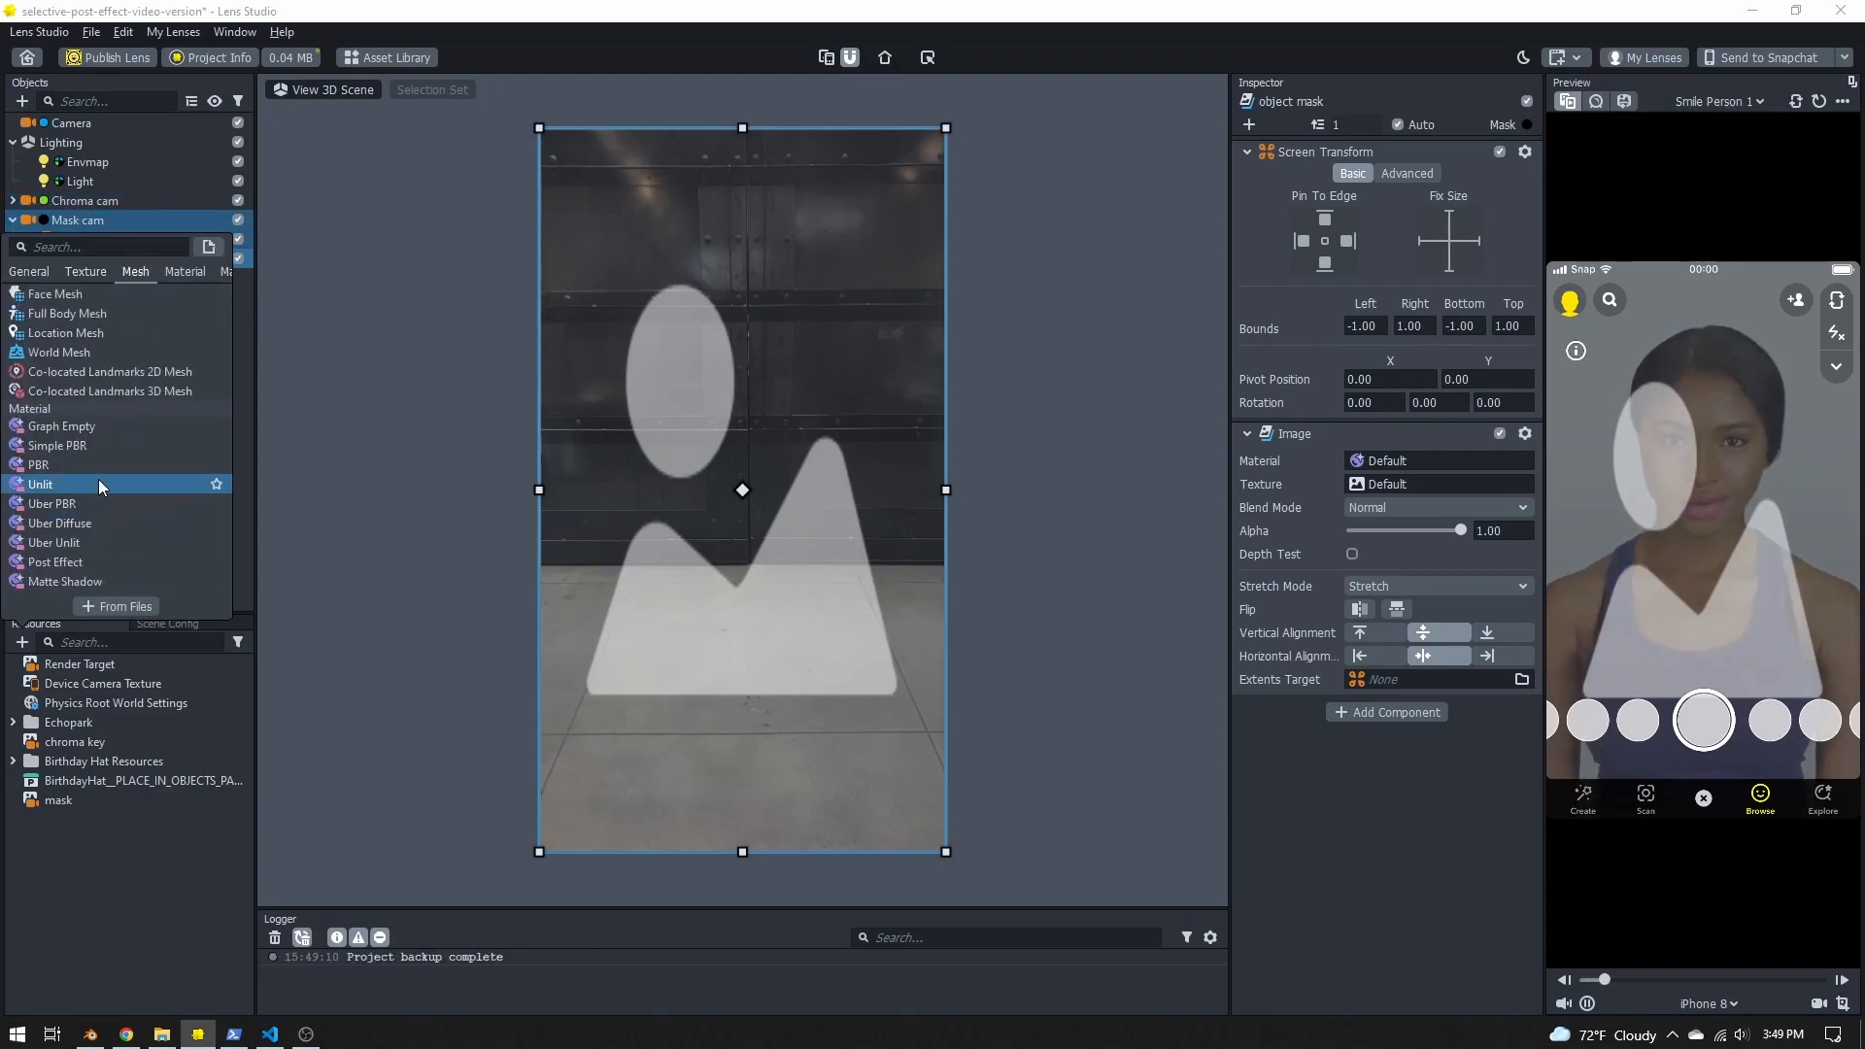
{"action": "left_click", "coordinate": [80, 426]}
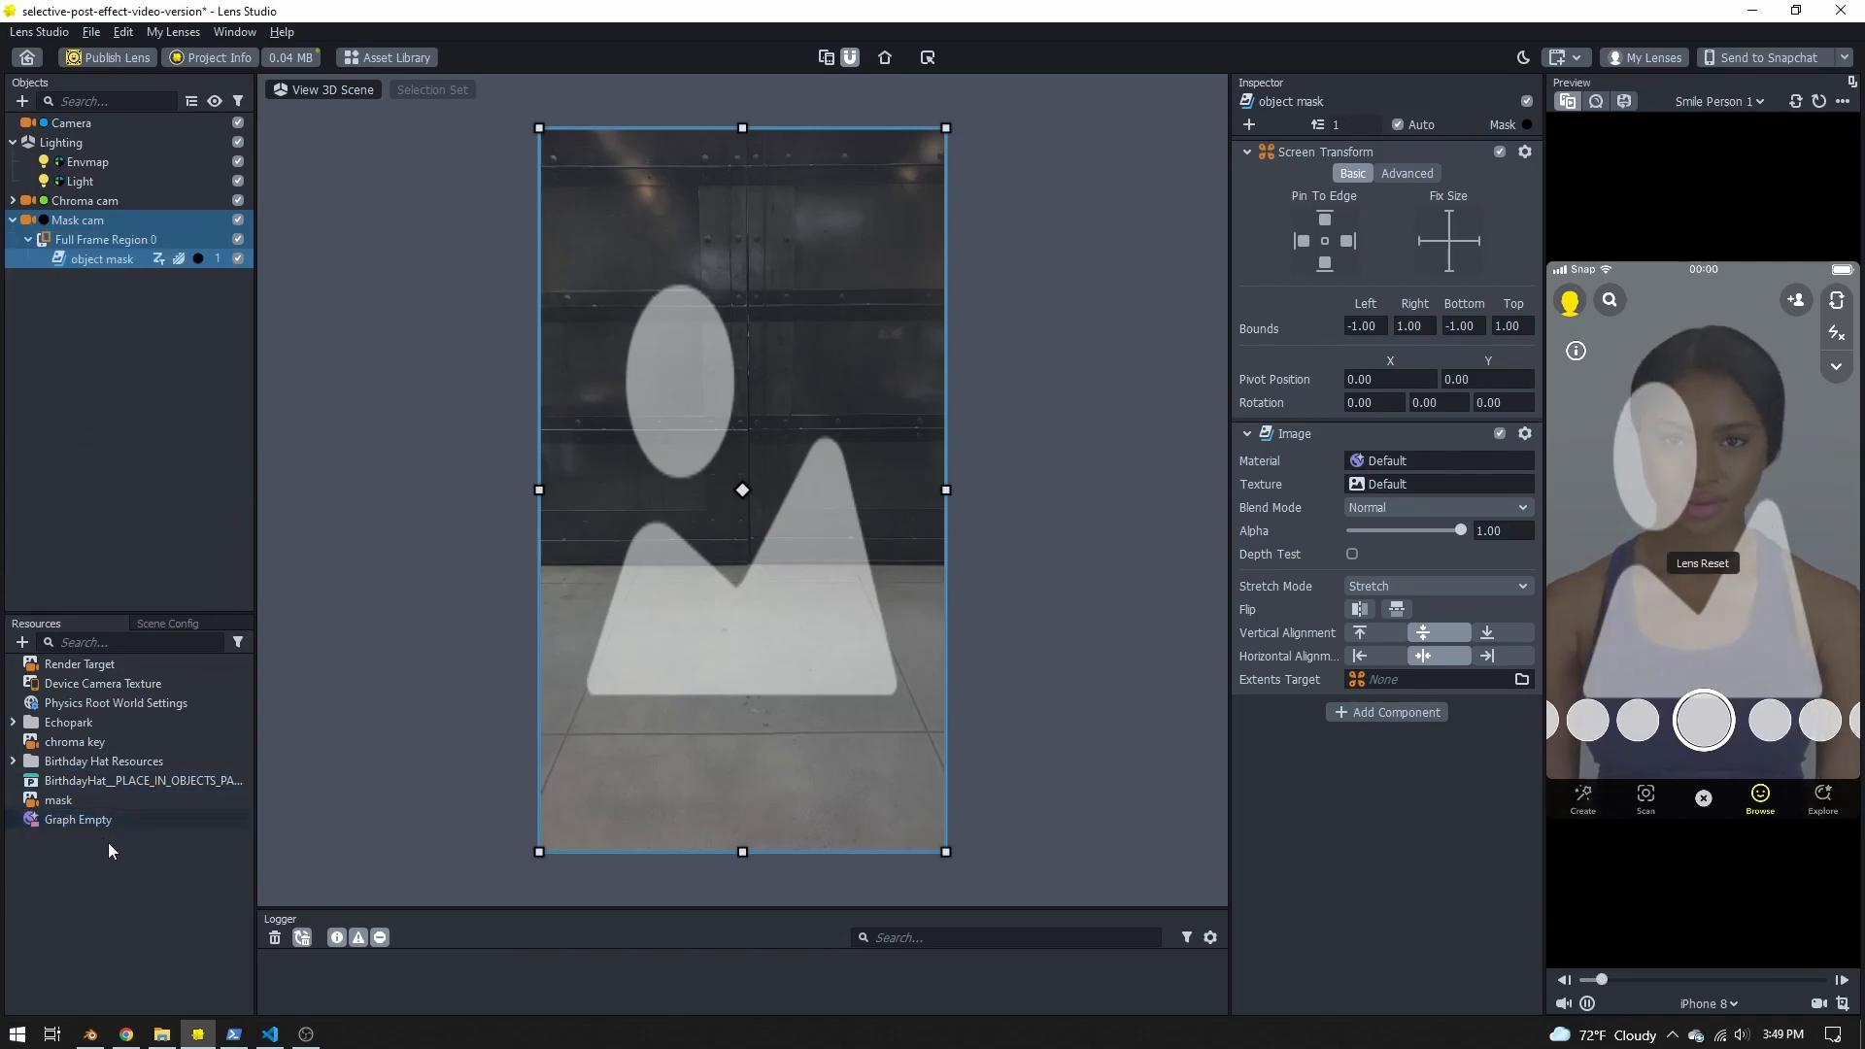
{"action": "right_click", "coordinate": [86, 819]}
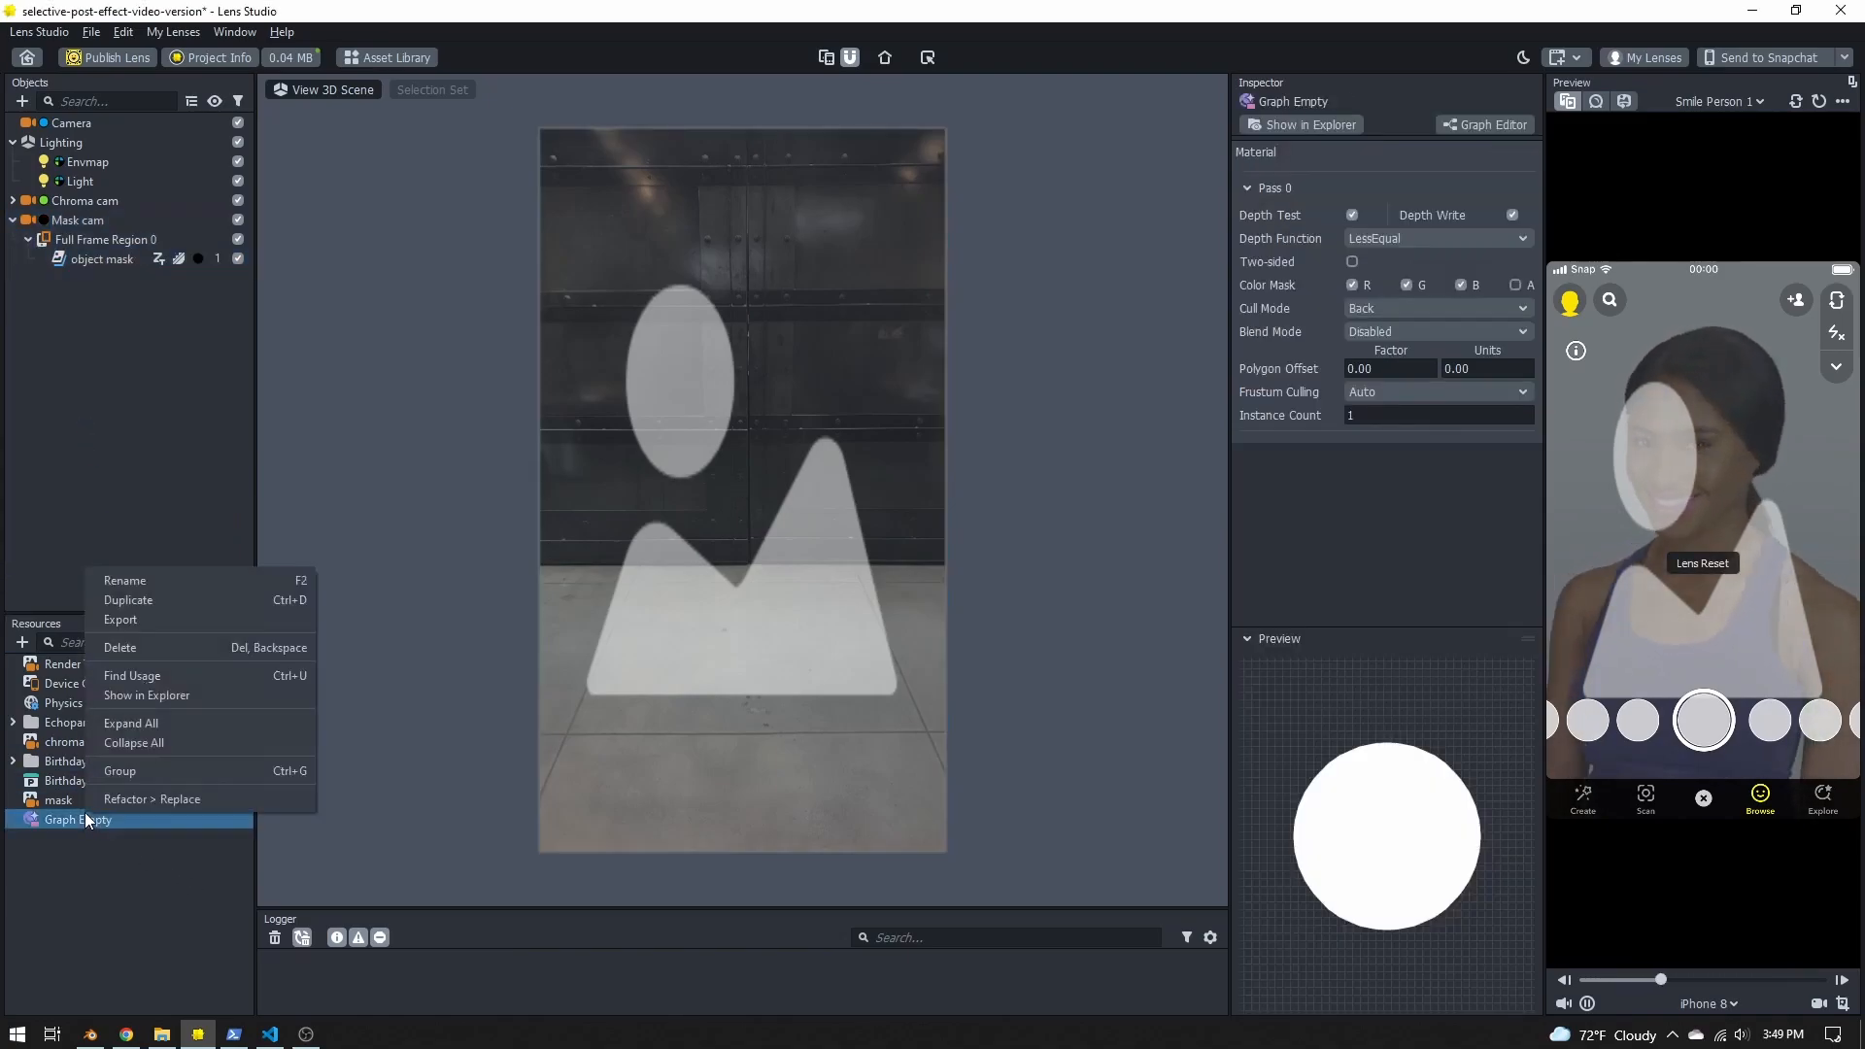
{"action": "left_click", "coordinate": [154, 578]}
{"action": "type", "text": "object mask"}
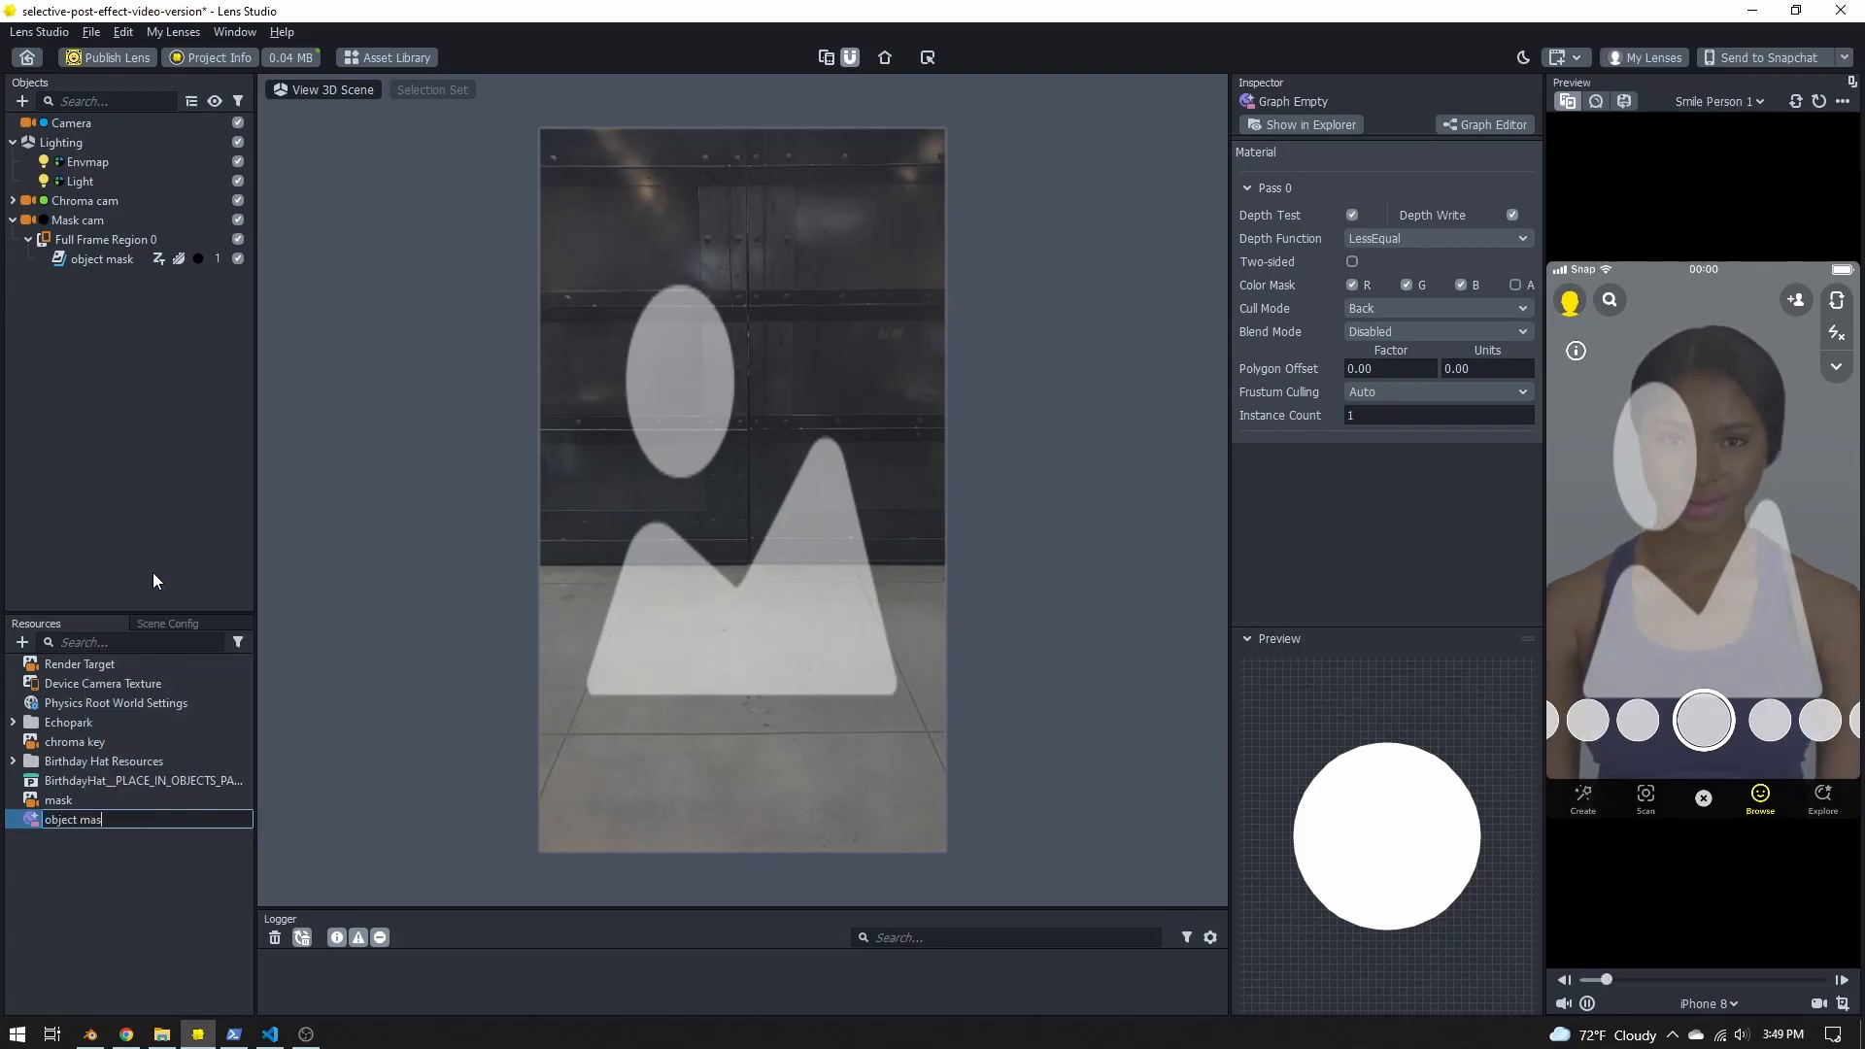
{"action": "key", "text": "Return"}
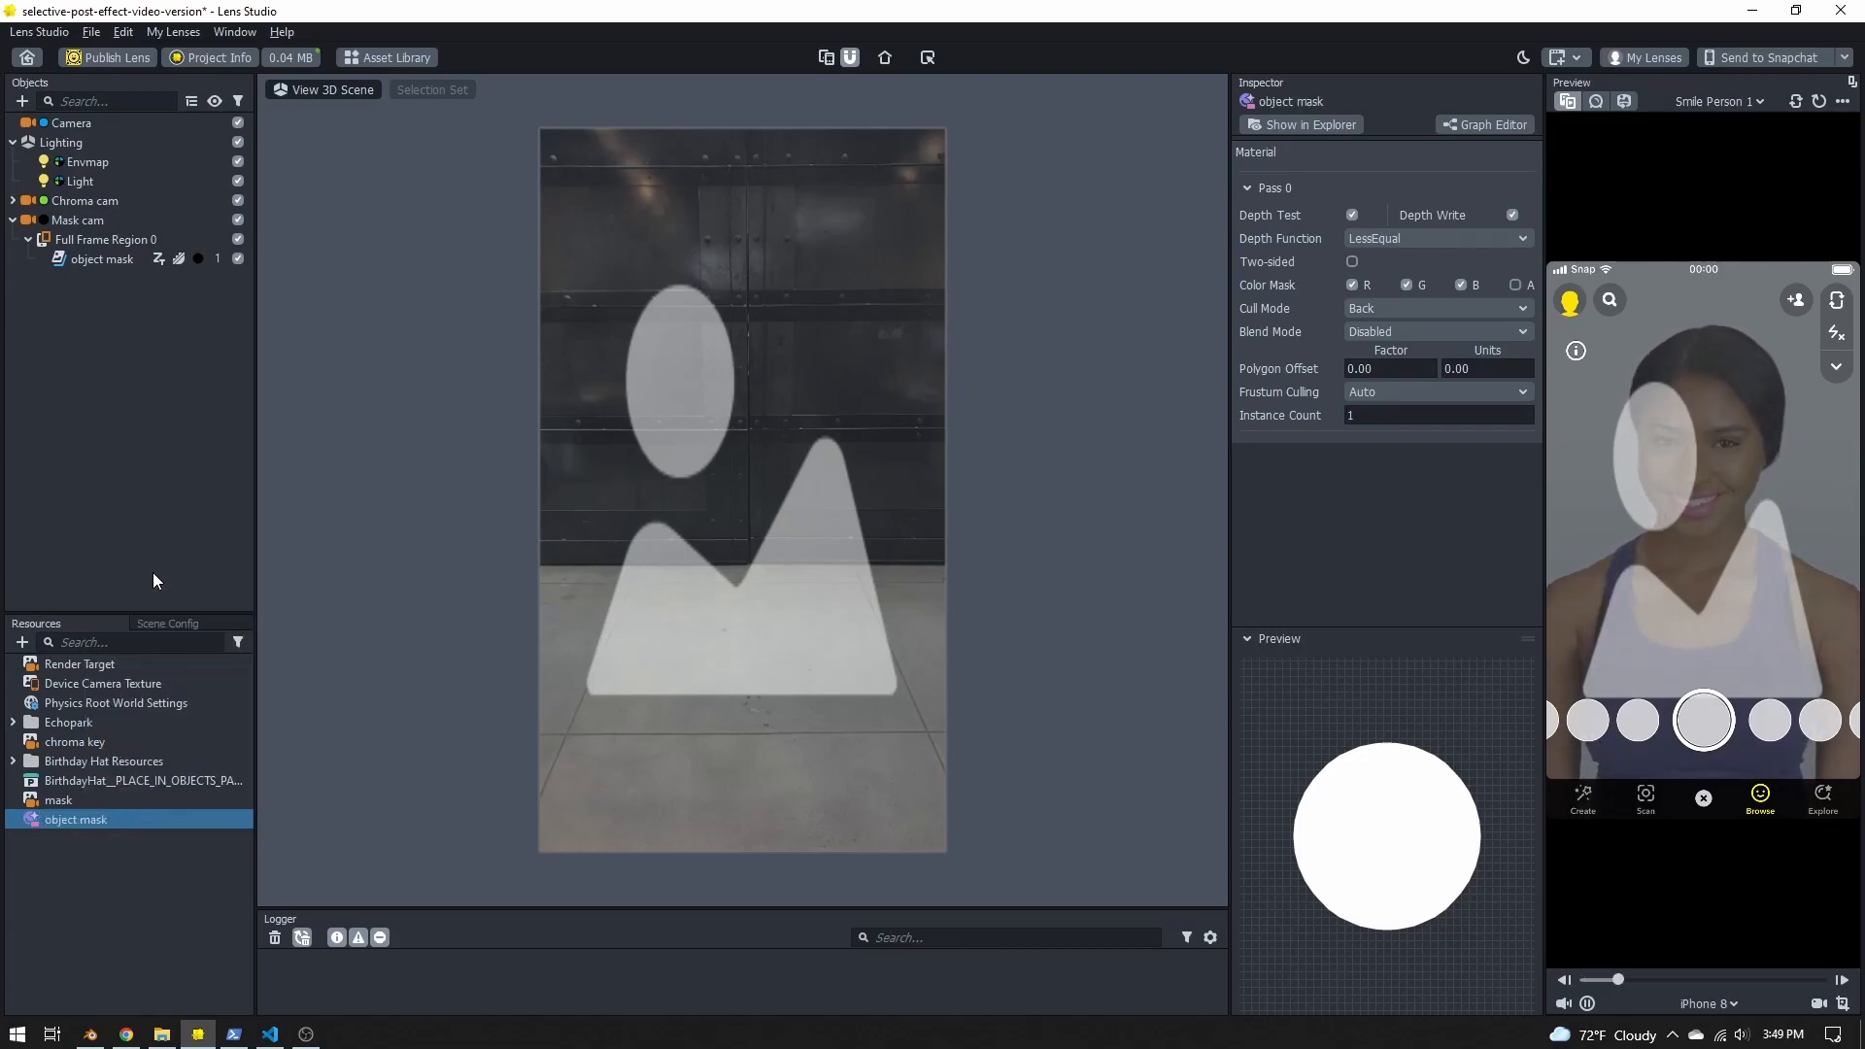
Step: Assign the object mask material to the object mask image and move the Shader node aside in the material's graph
{"action": "left_click", "coordinate": [1482, 125]}
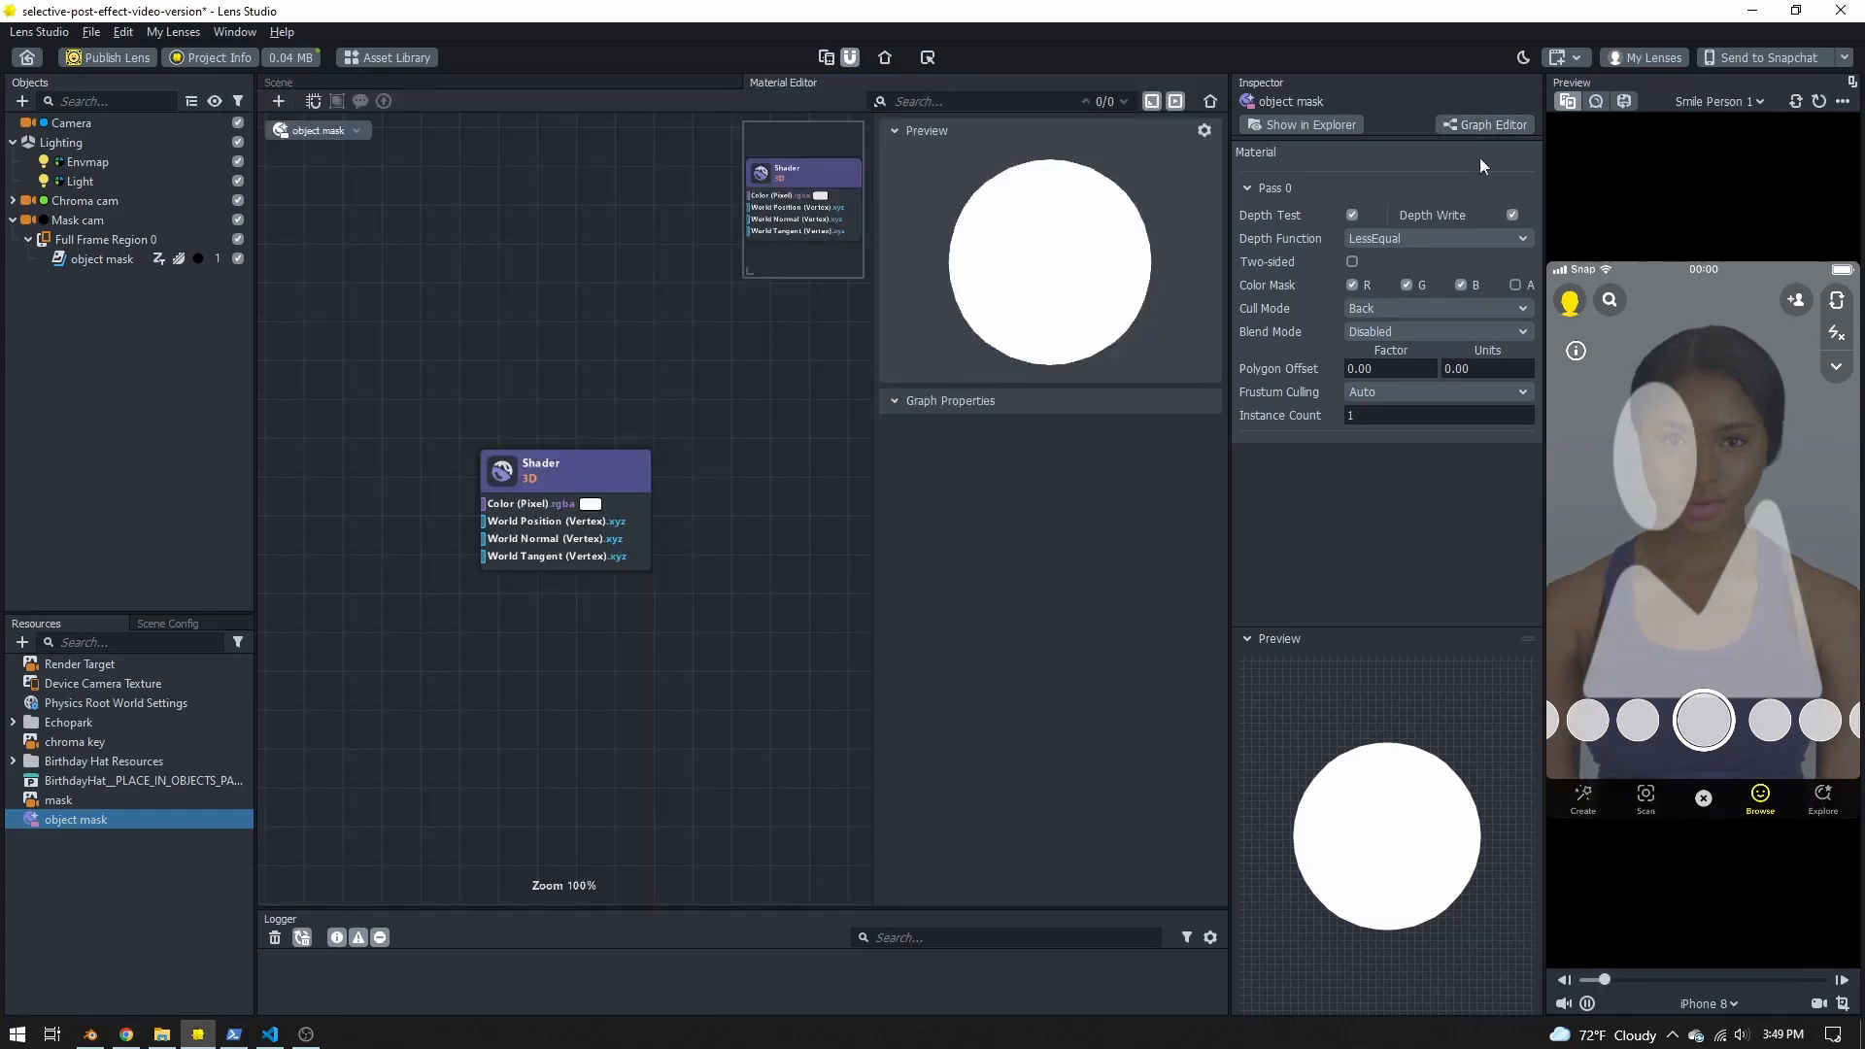
{"action": "left_click", "coordinate": [97, 258]}
{"action": "left_click_drag", "start_coordinate": [66, 816], "coordinate": [1389, 462]}
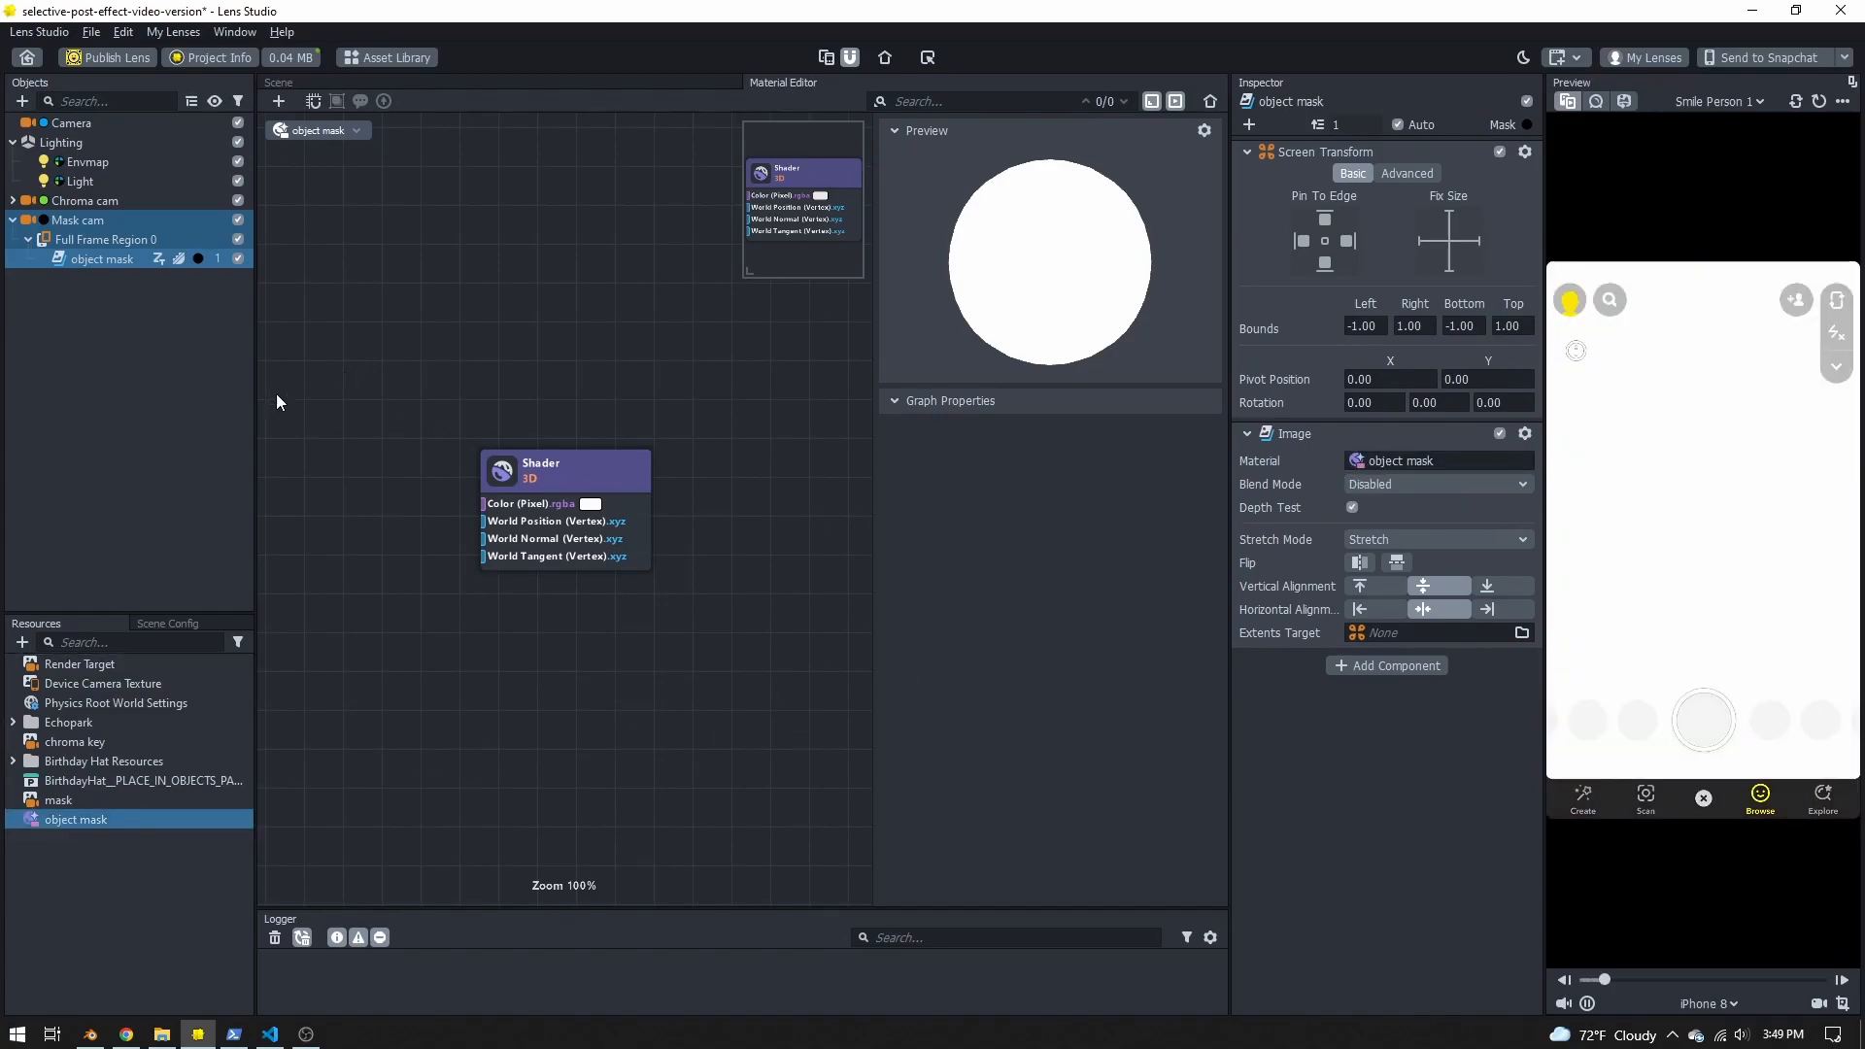
{"action": "left_click_drag", "start_coordinate": [642, 501], "coordinate": [798, 469]}
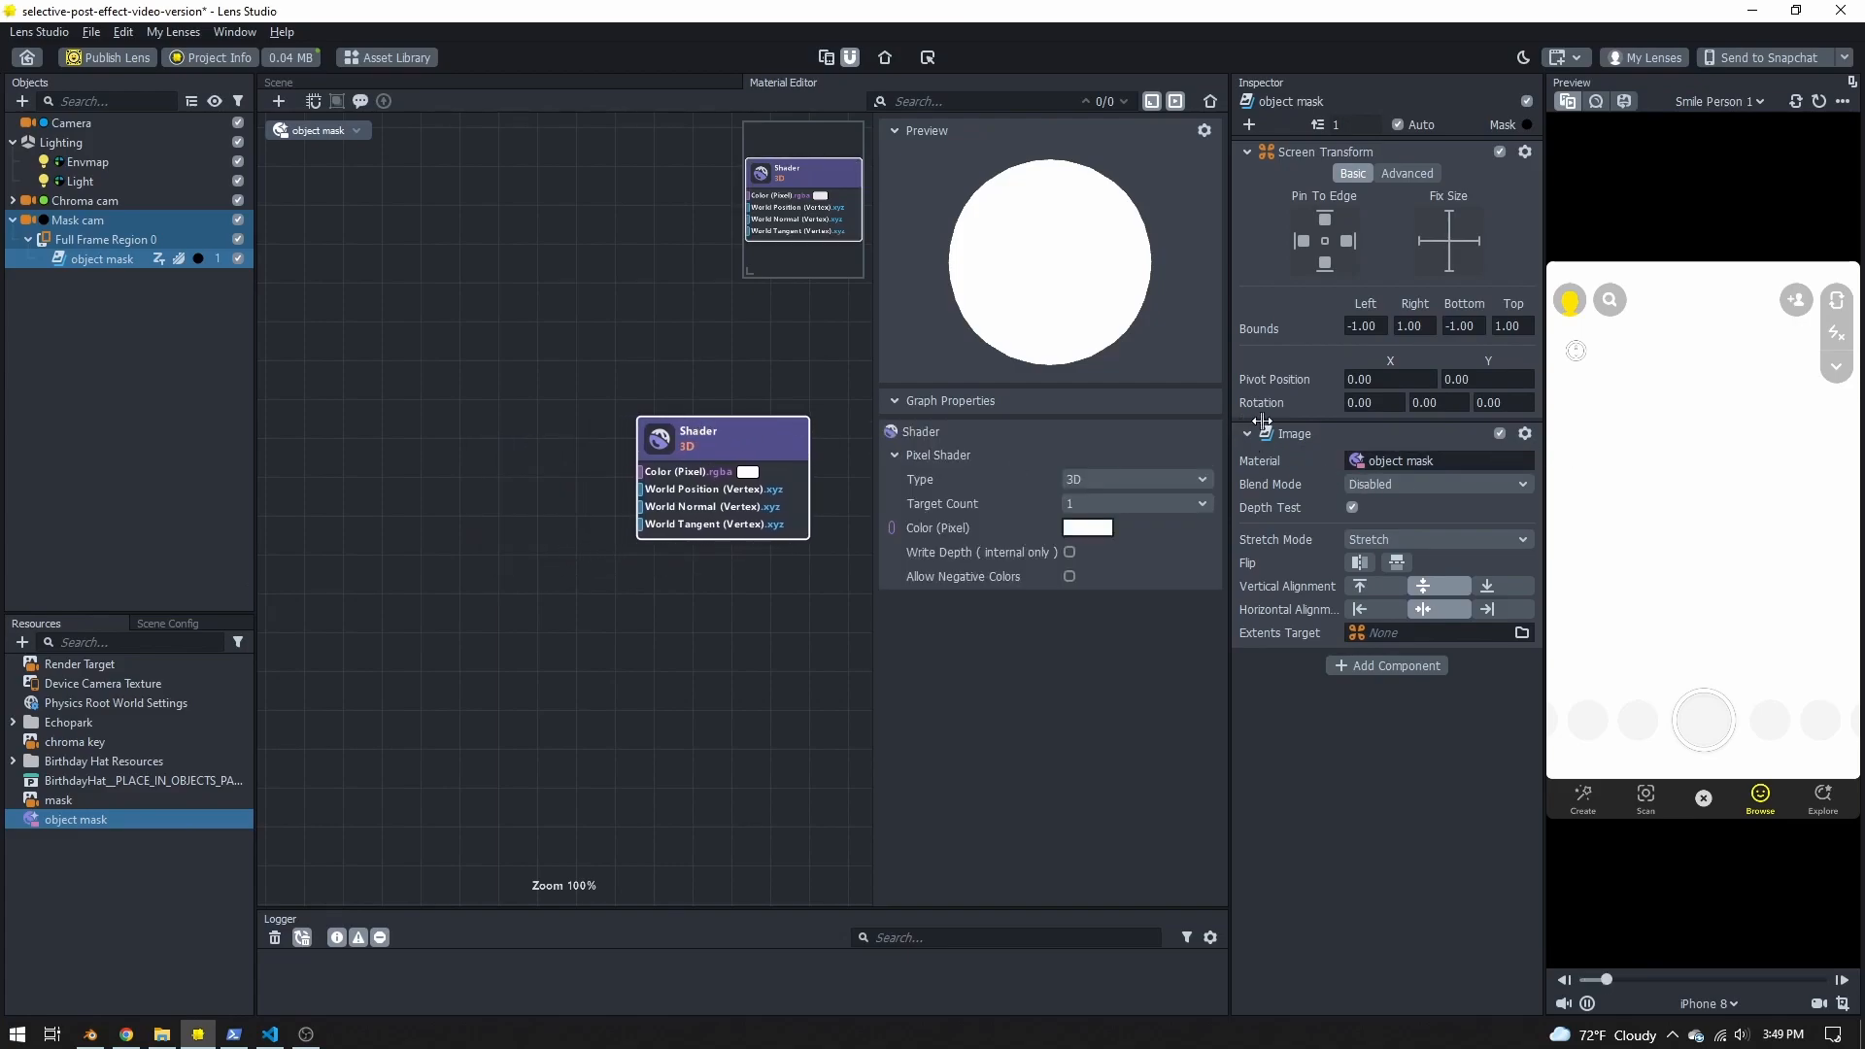
{"action": "middle_click_drag", "start_coordinate": [454, 506], "coordinate": [545, 499]}
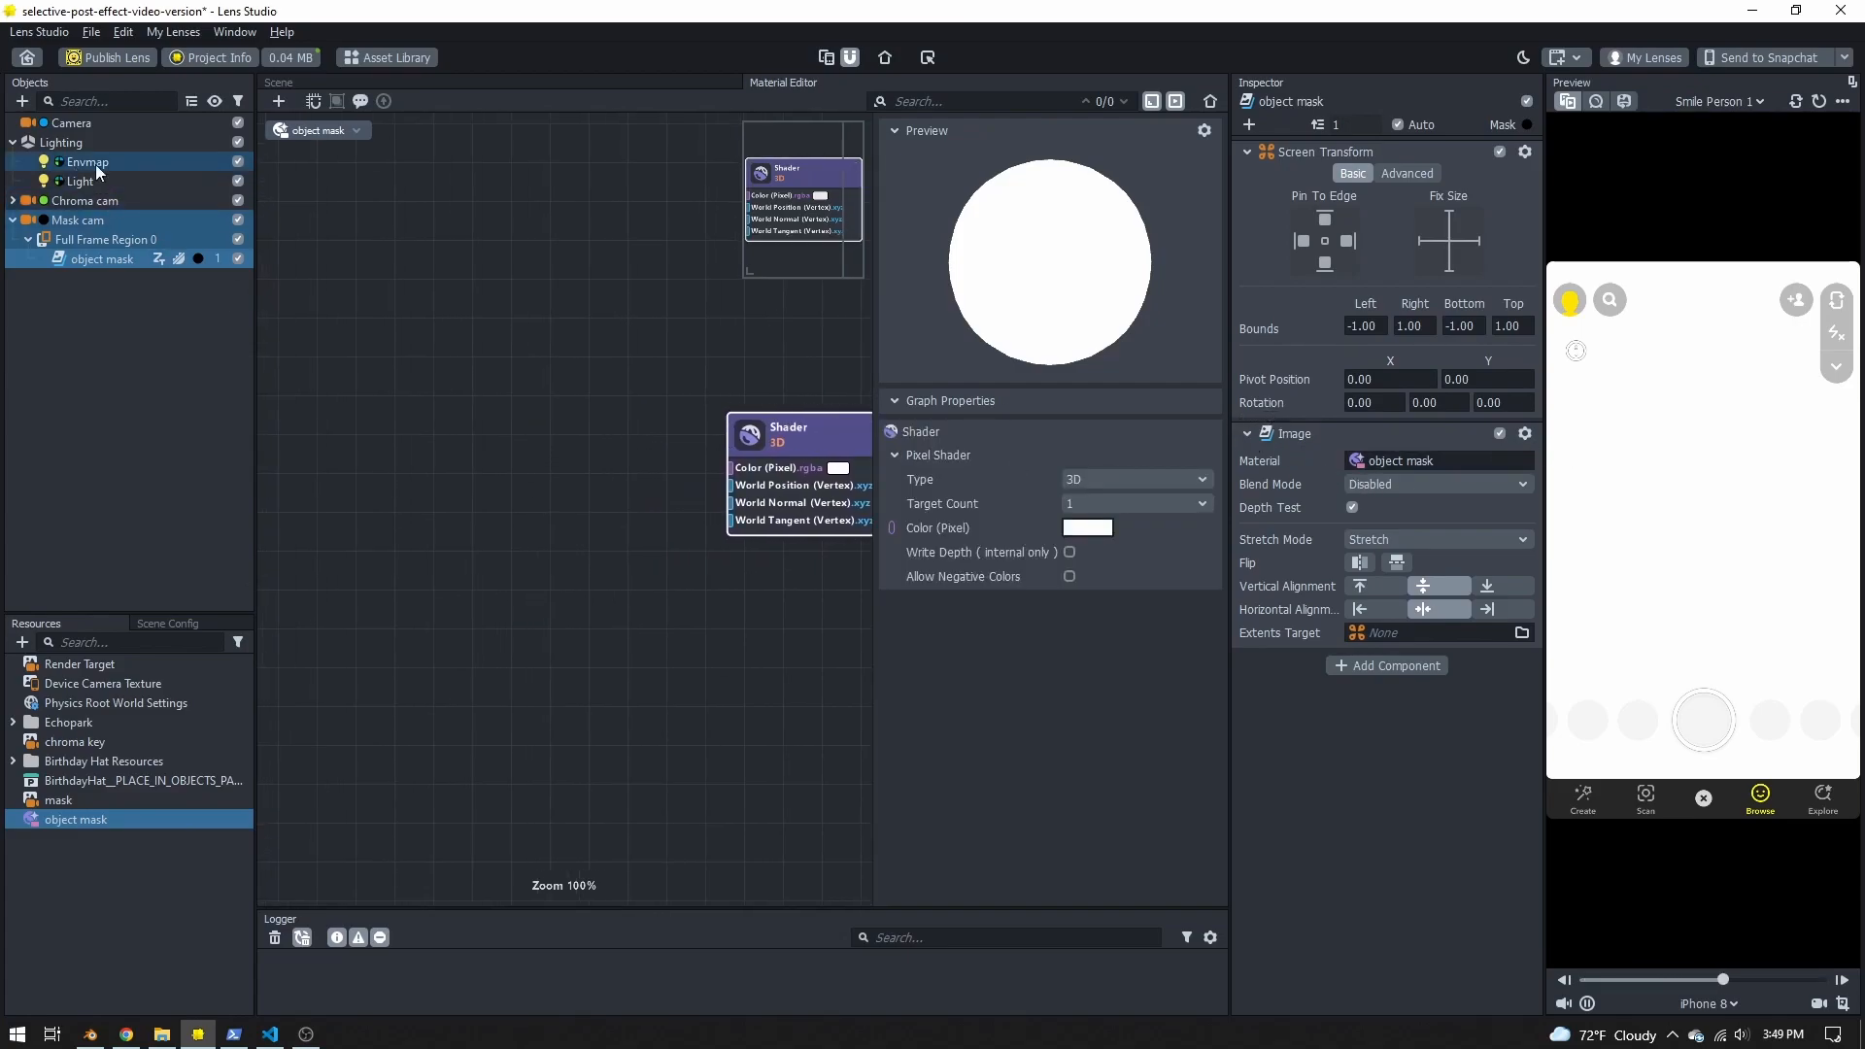
{"action": "left_click", "coordinate": [359, 409]}
{"action": "right_click", "coordinate": [359, 412]}
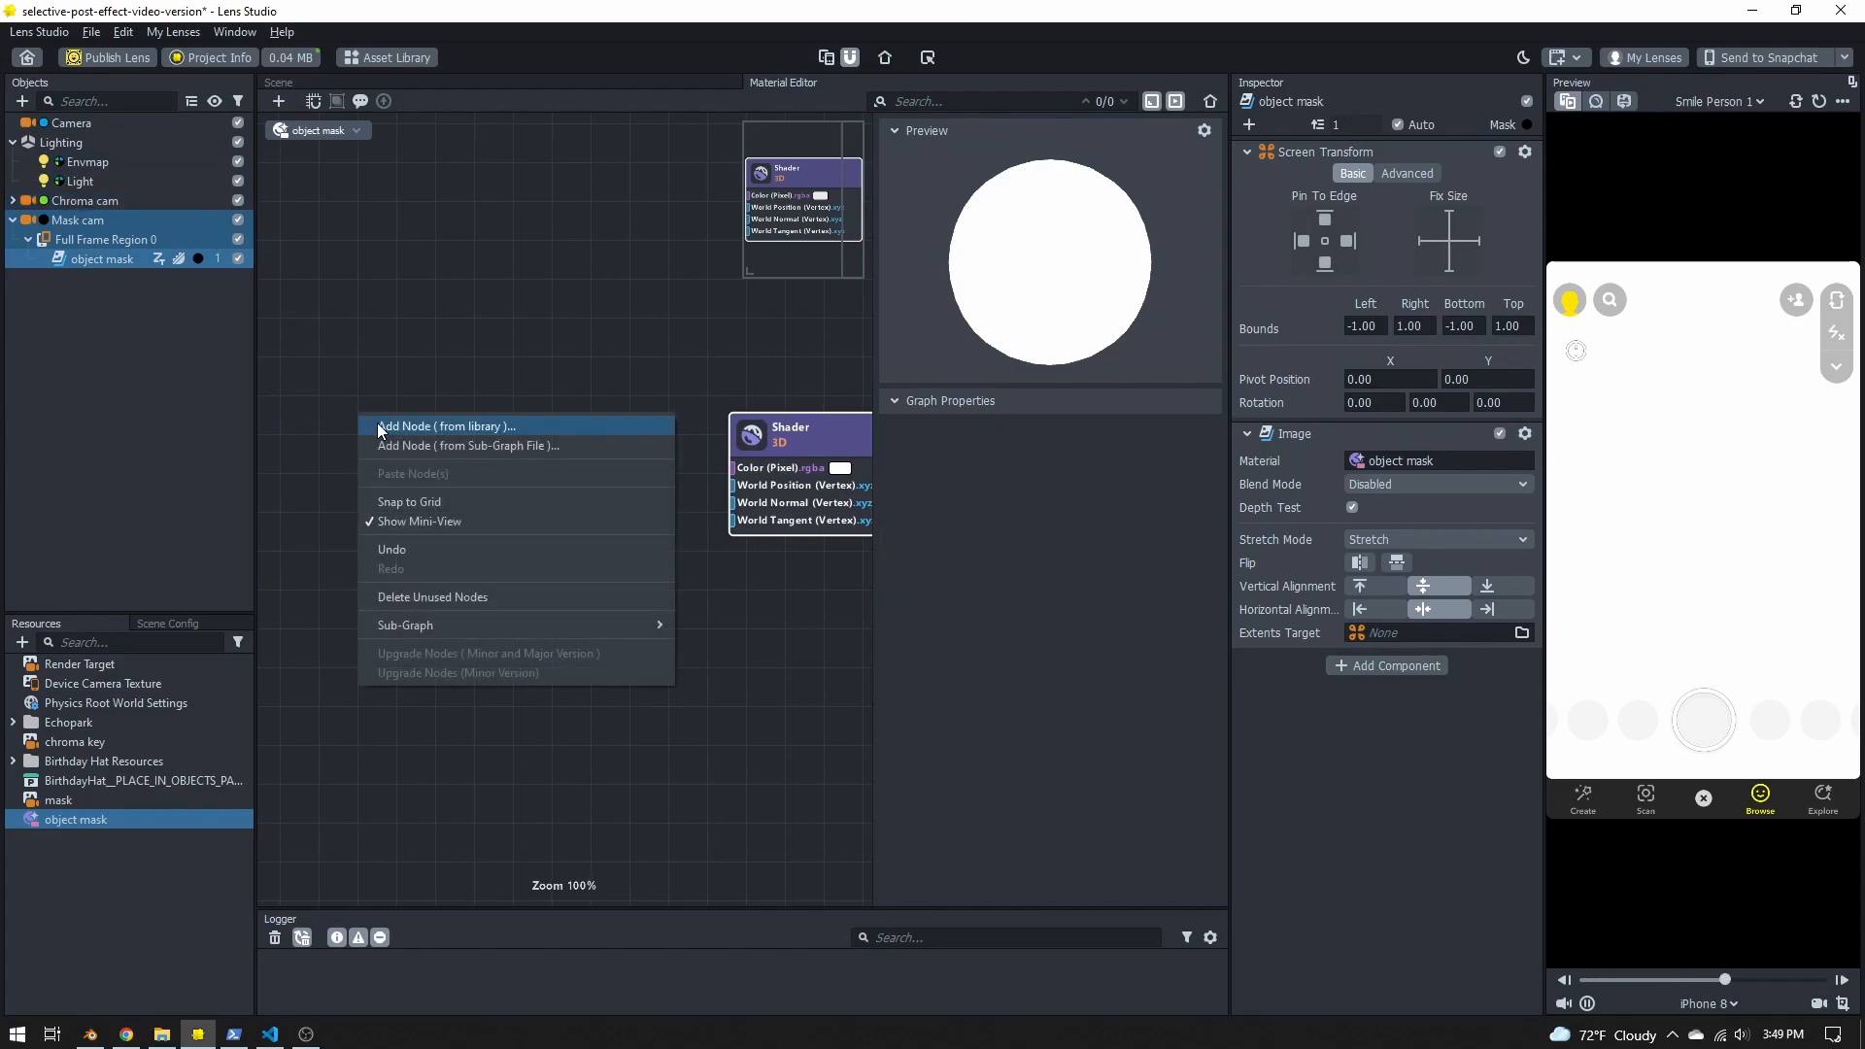
{"action": "left_click", "coordinate": [402, 429]}
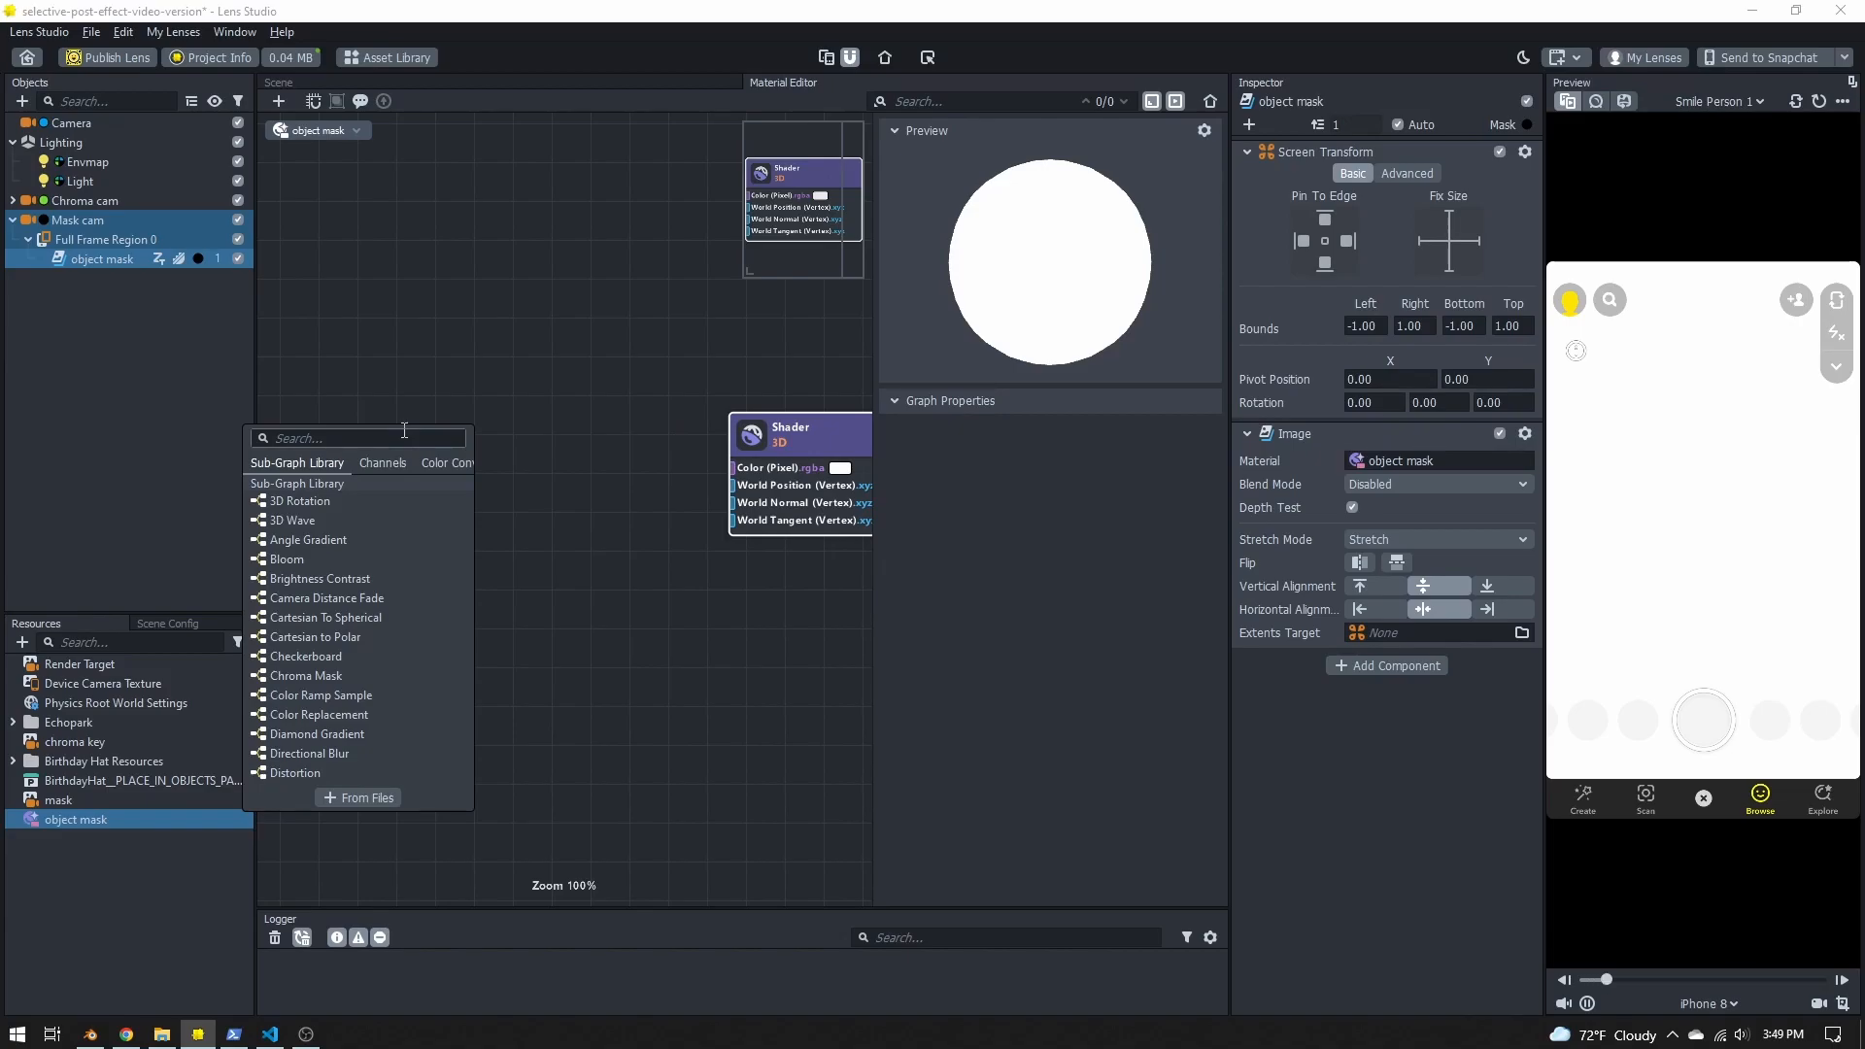
{"action": "type", "text": "text"}
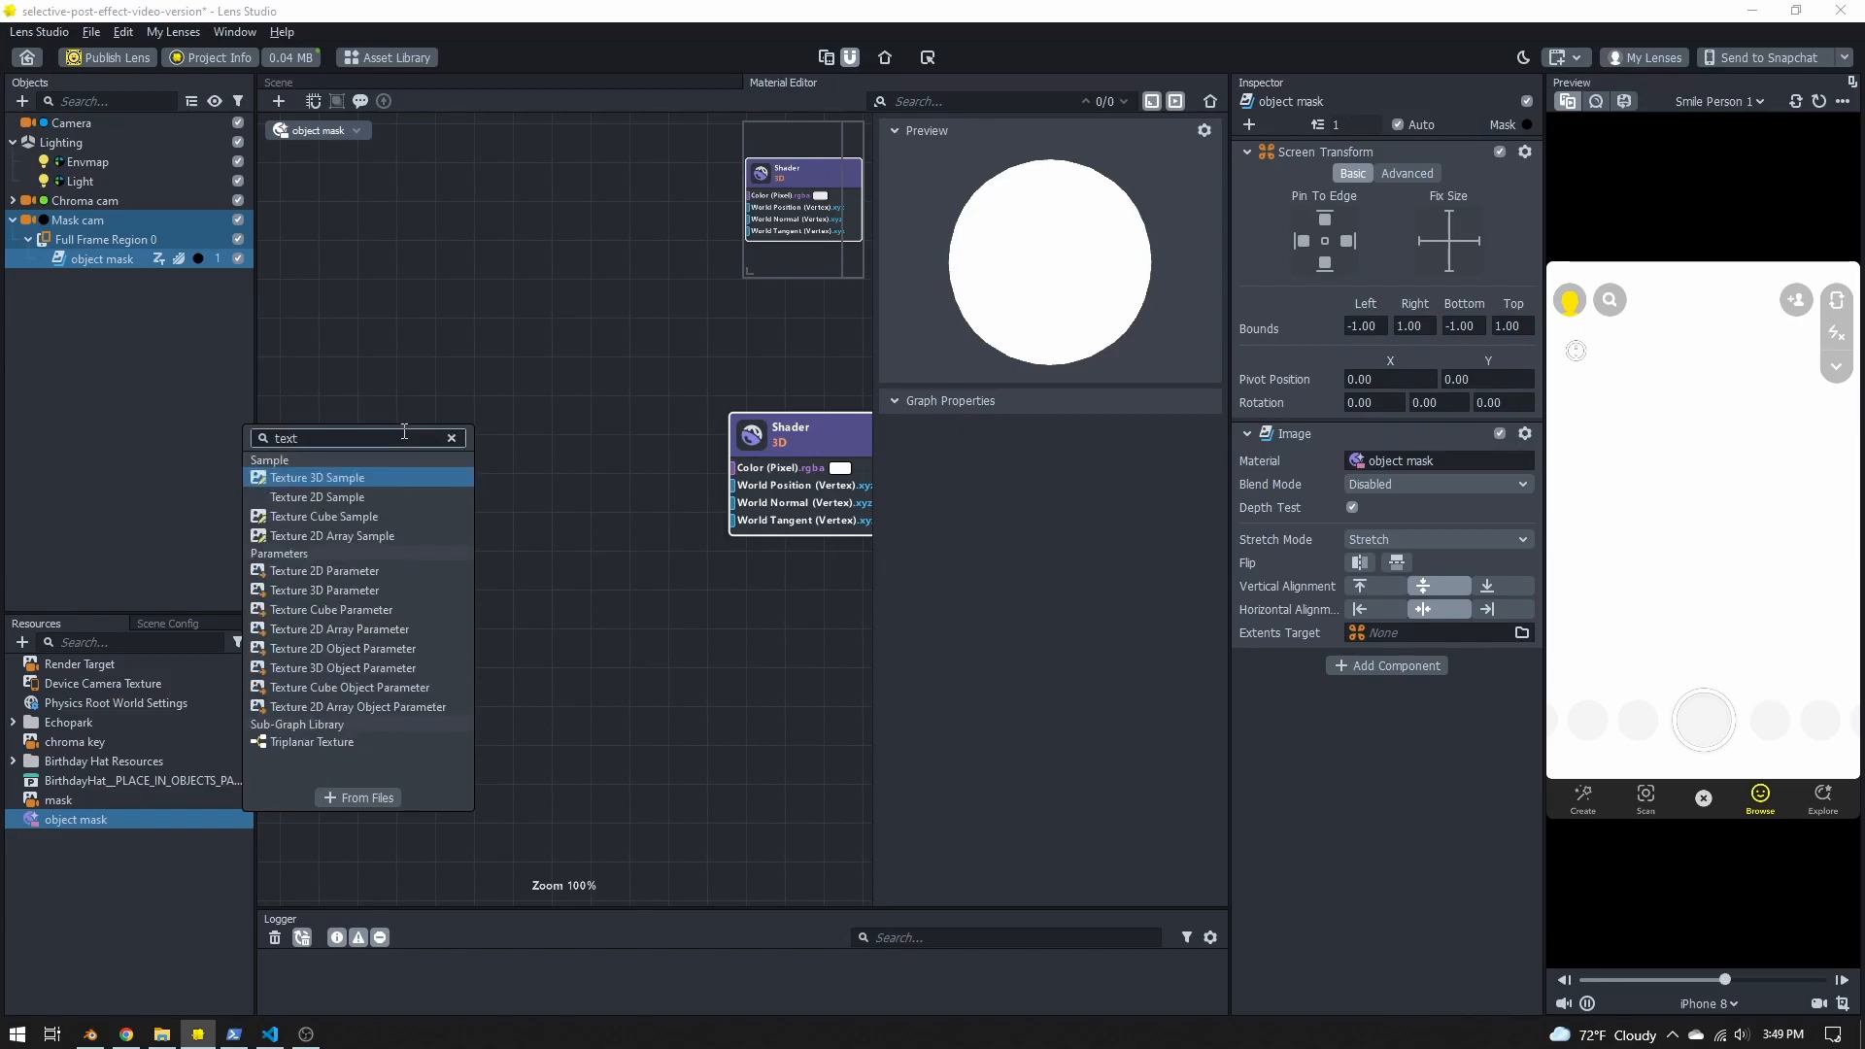
{"action": "left_click", "coordinate": [364, 586]}
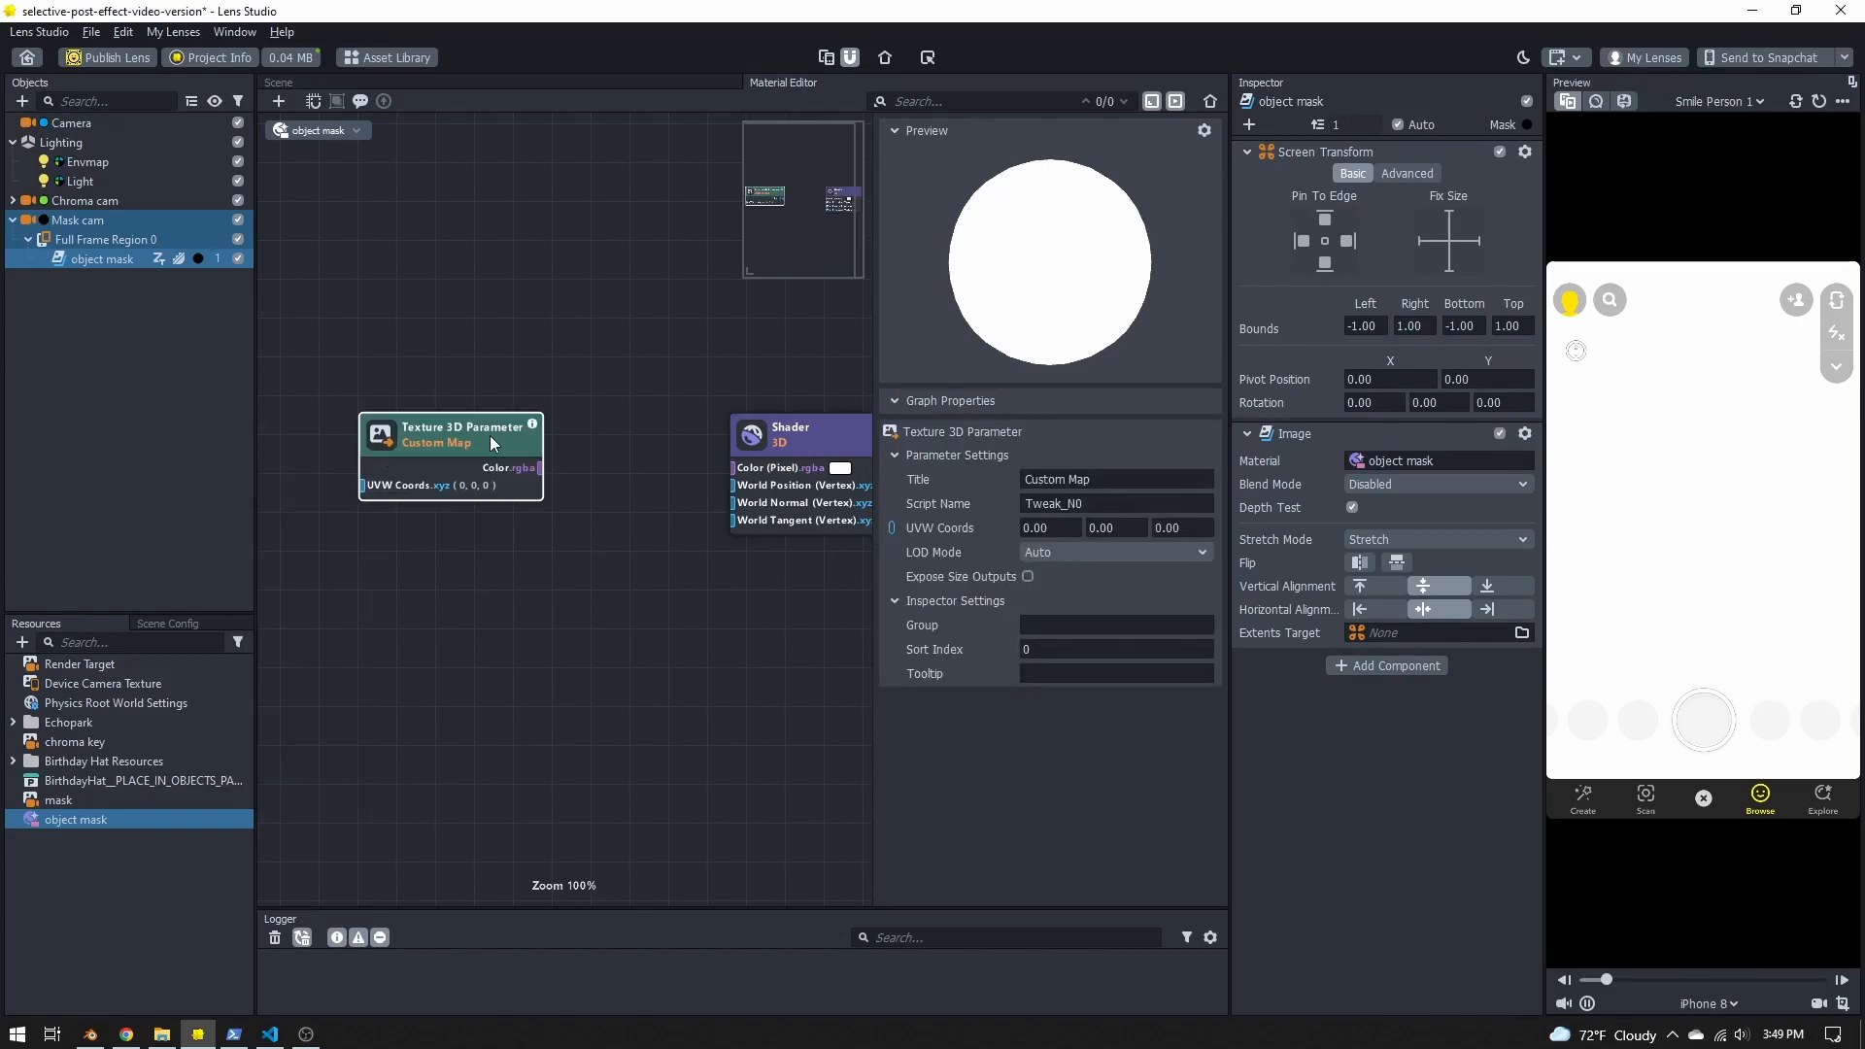
{"action": "key", "text": "Delete"}
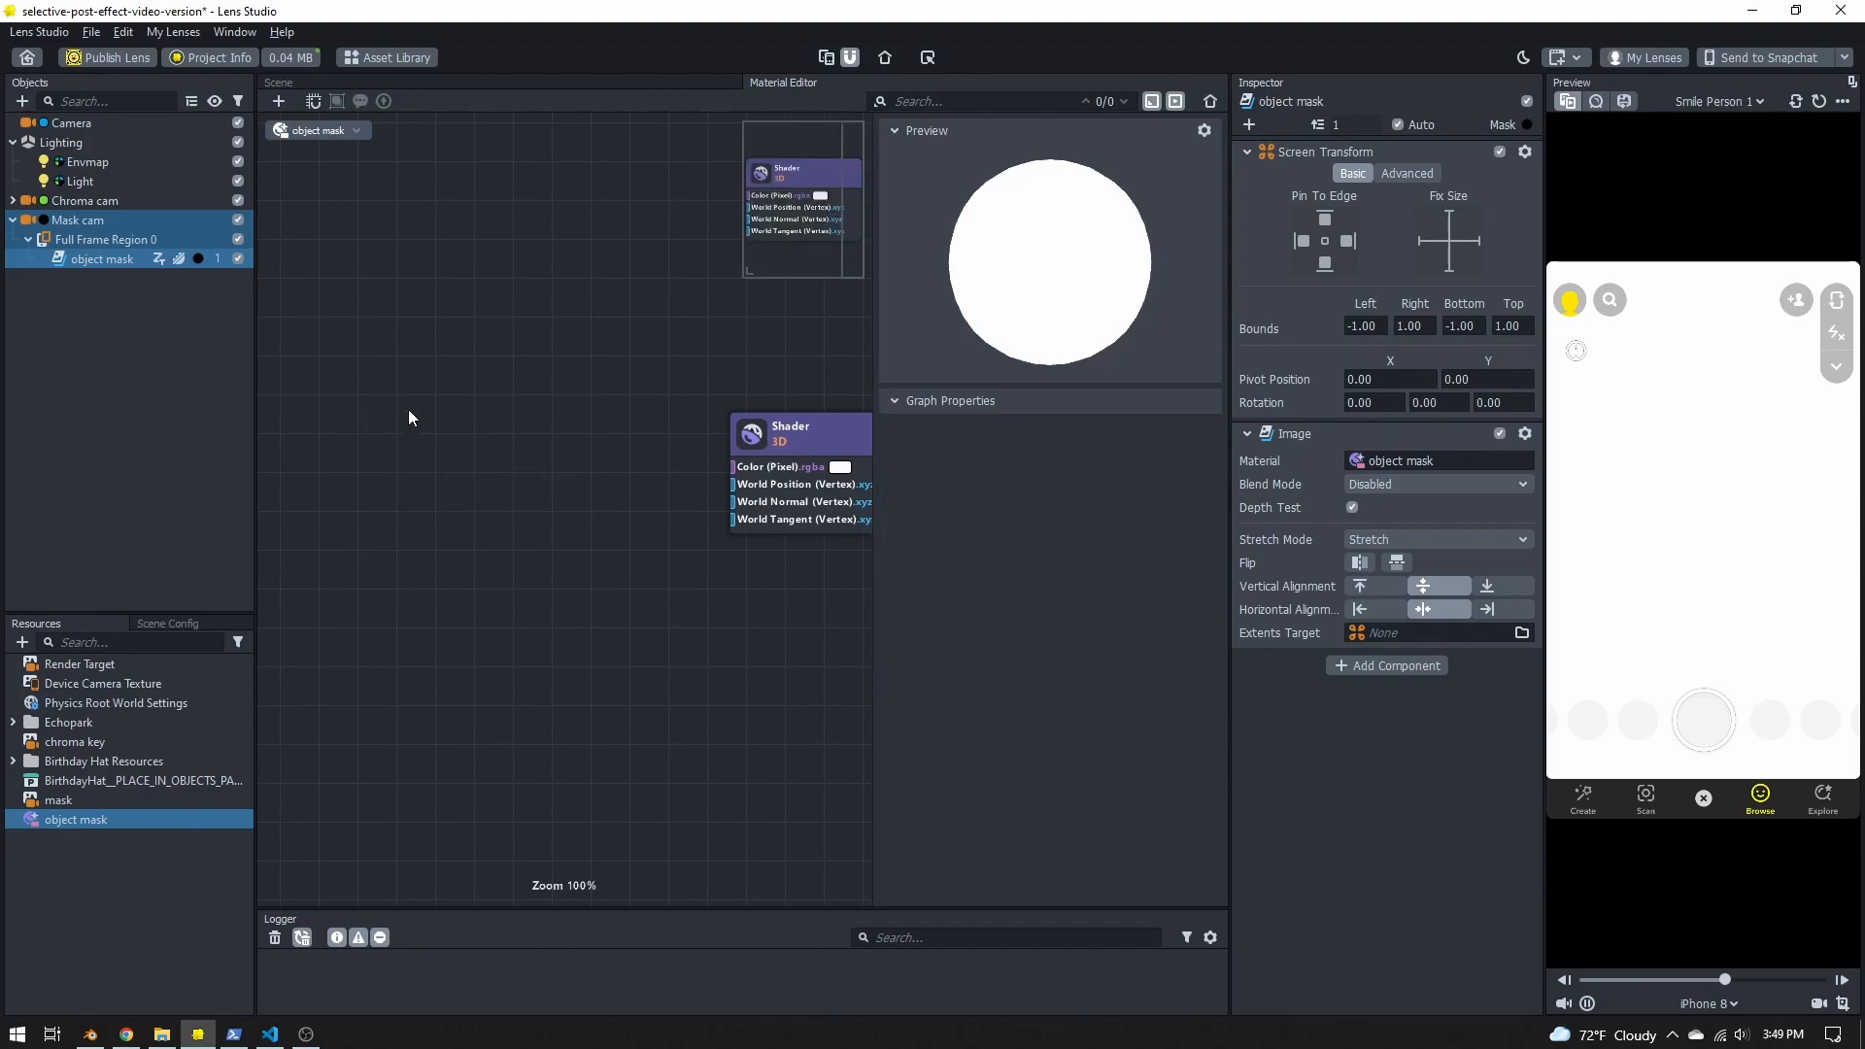
Step: Add a Texture 2D Parameter node to the object mask graph and title it chroma input
{"action": "right_click", "coordinate": [387, 406]}
{"action": "left_click", "coordinate": [398, 418]}
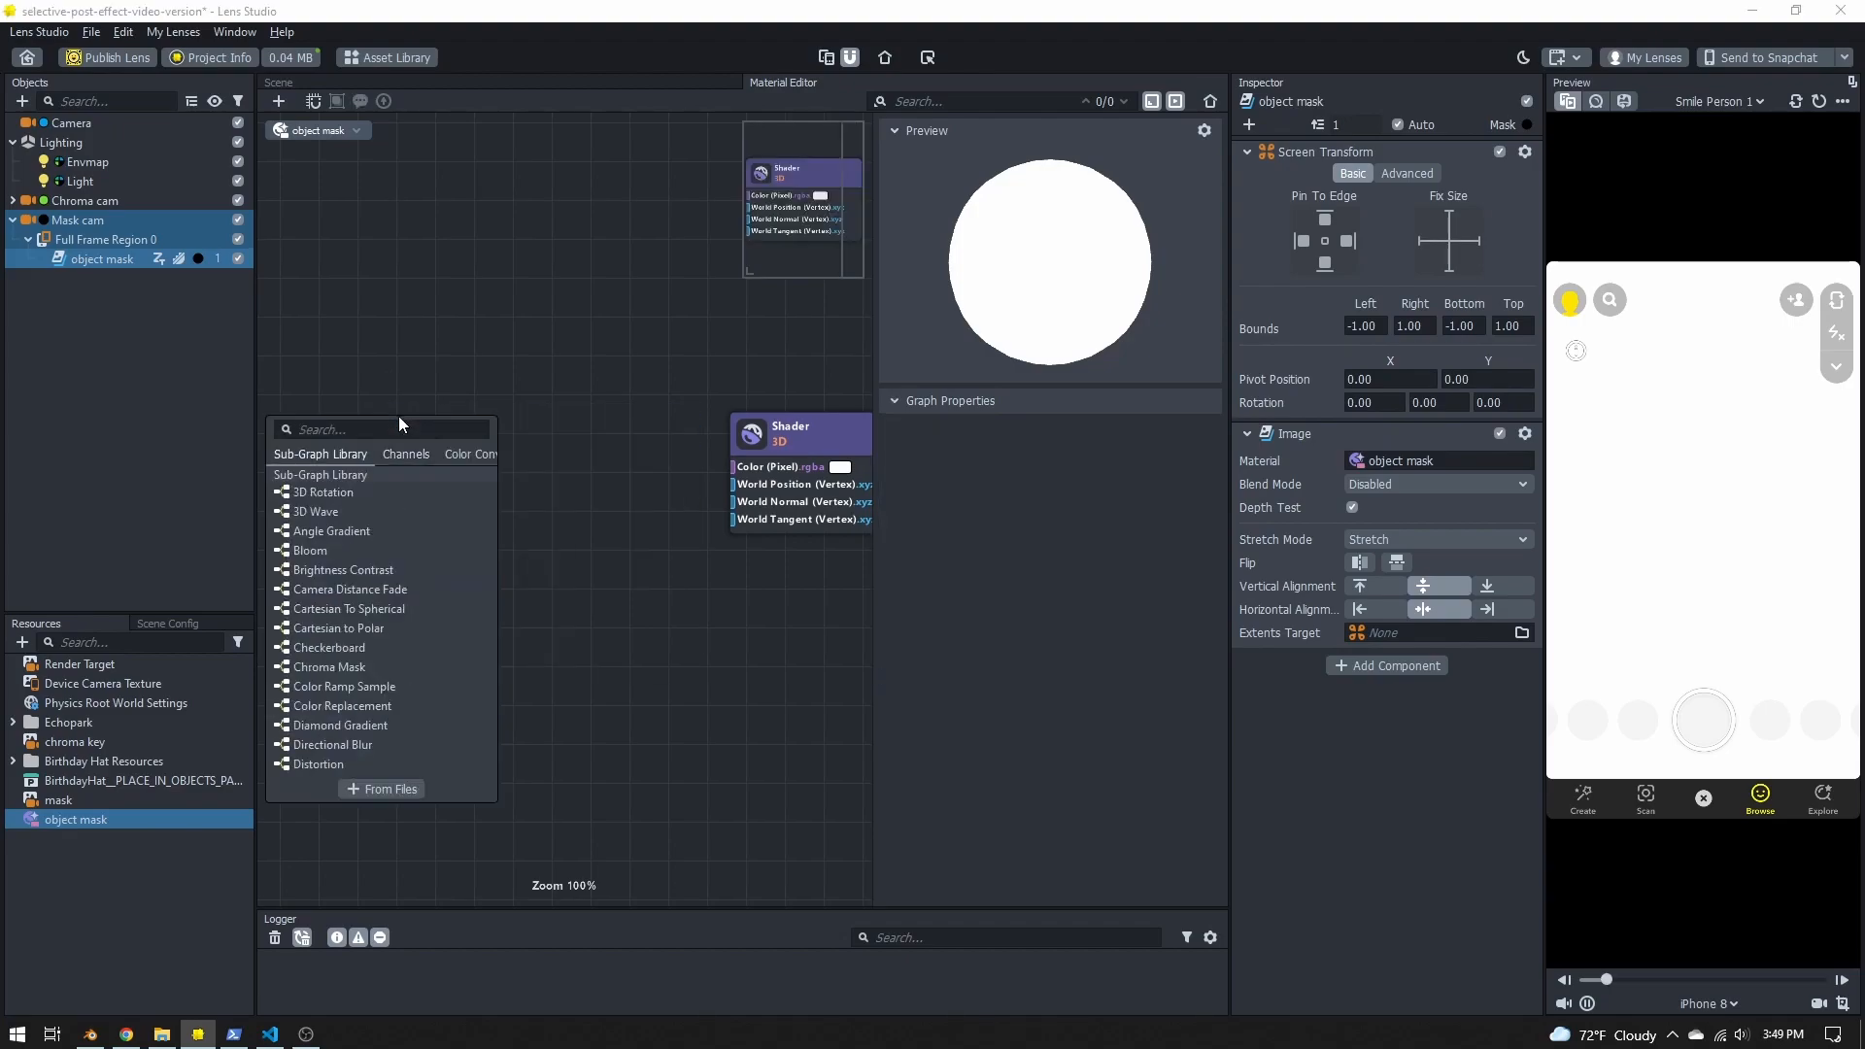
{"action": "type", "text": "text"}
{"action": "left_click", "coordinate": [370, 559]}
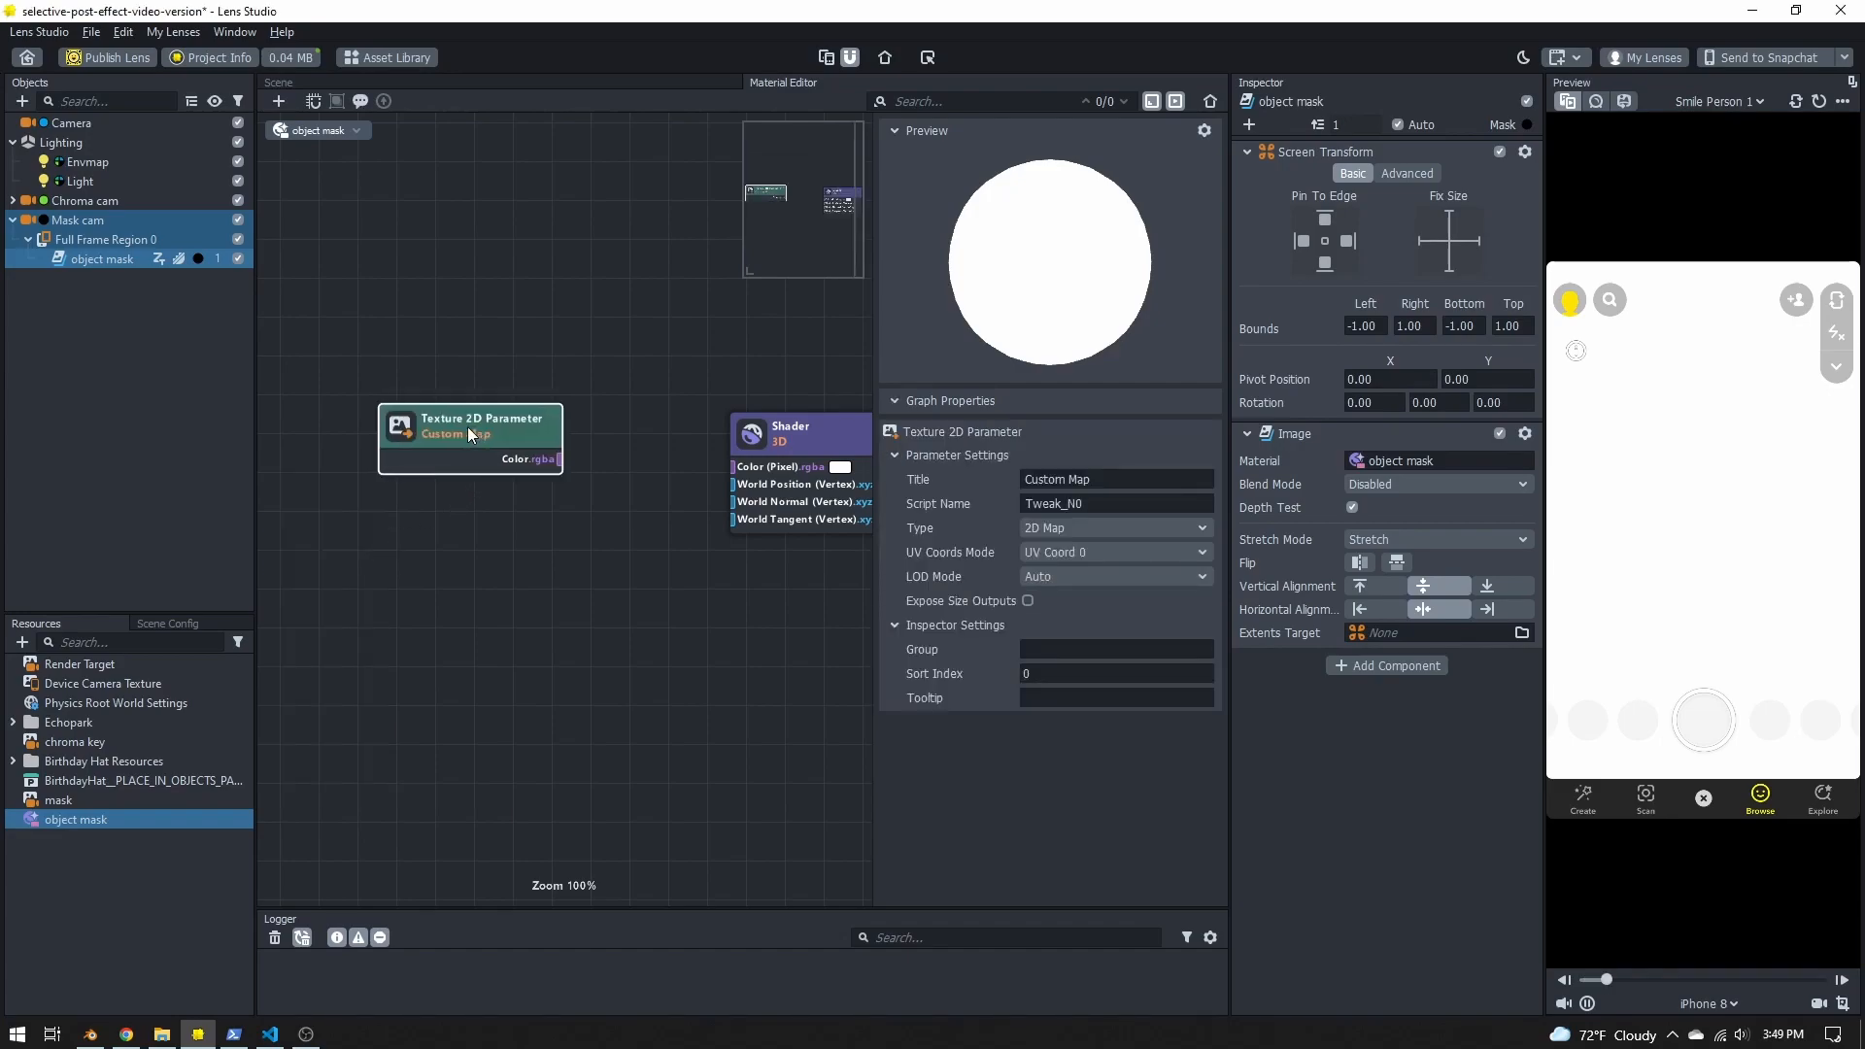
{"action": "left_click_drag", "start_coordinate": [474, 434], "coordinate": [401, 446]}
{"action": "key", "text": "ctrl+a"}
{"action": "type", "text": "chrom"}
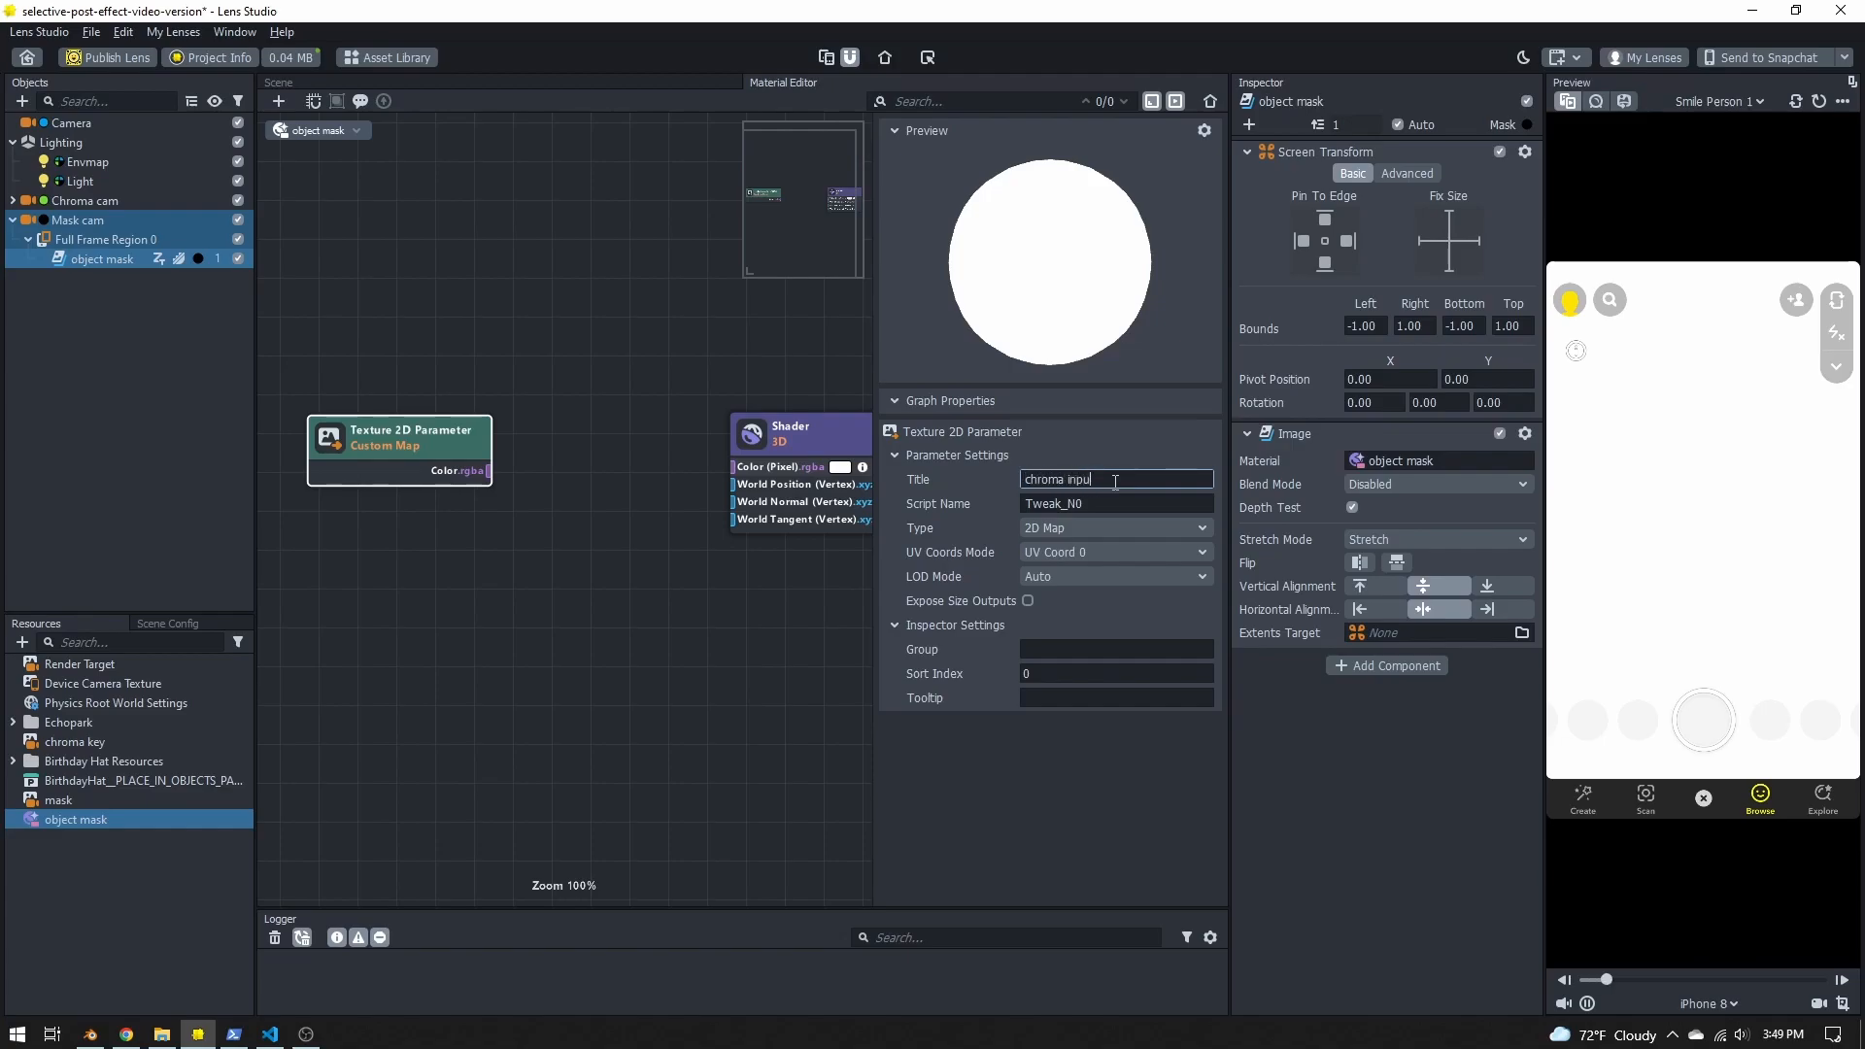
Step: Connect chroma input to the Shader's Color (Pixel) and assign the chroma key render target as the object mask image's texture
{"action": "left_click_drag", "start_coordinate": [734, 473], "coordinate": [735, 470]}
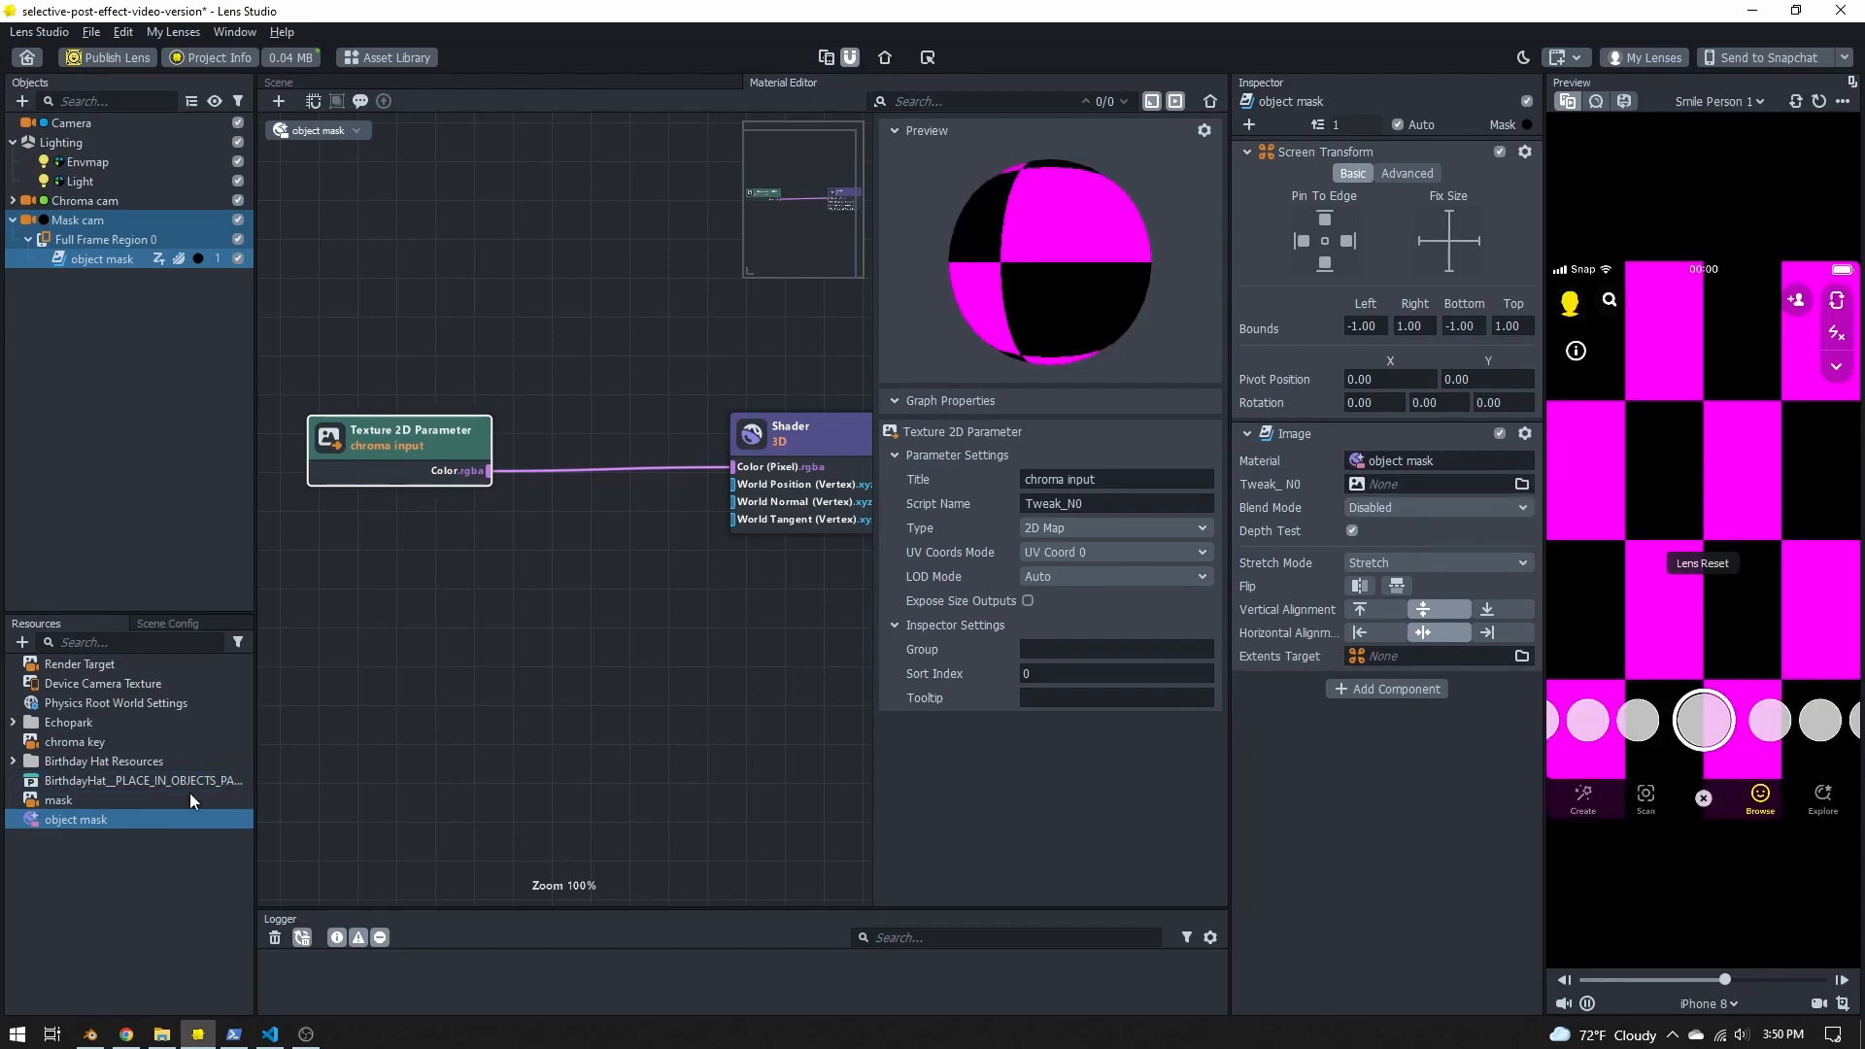
{"action": "left_click_drag", "start_coordinate": [78, 744], "coordinate": [1083, 621]}
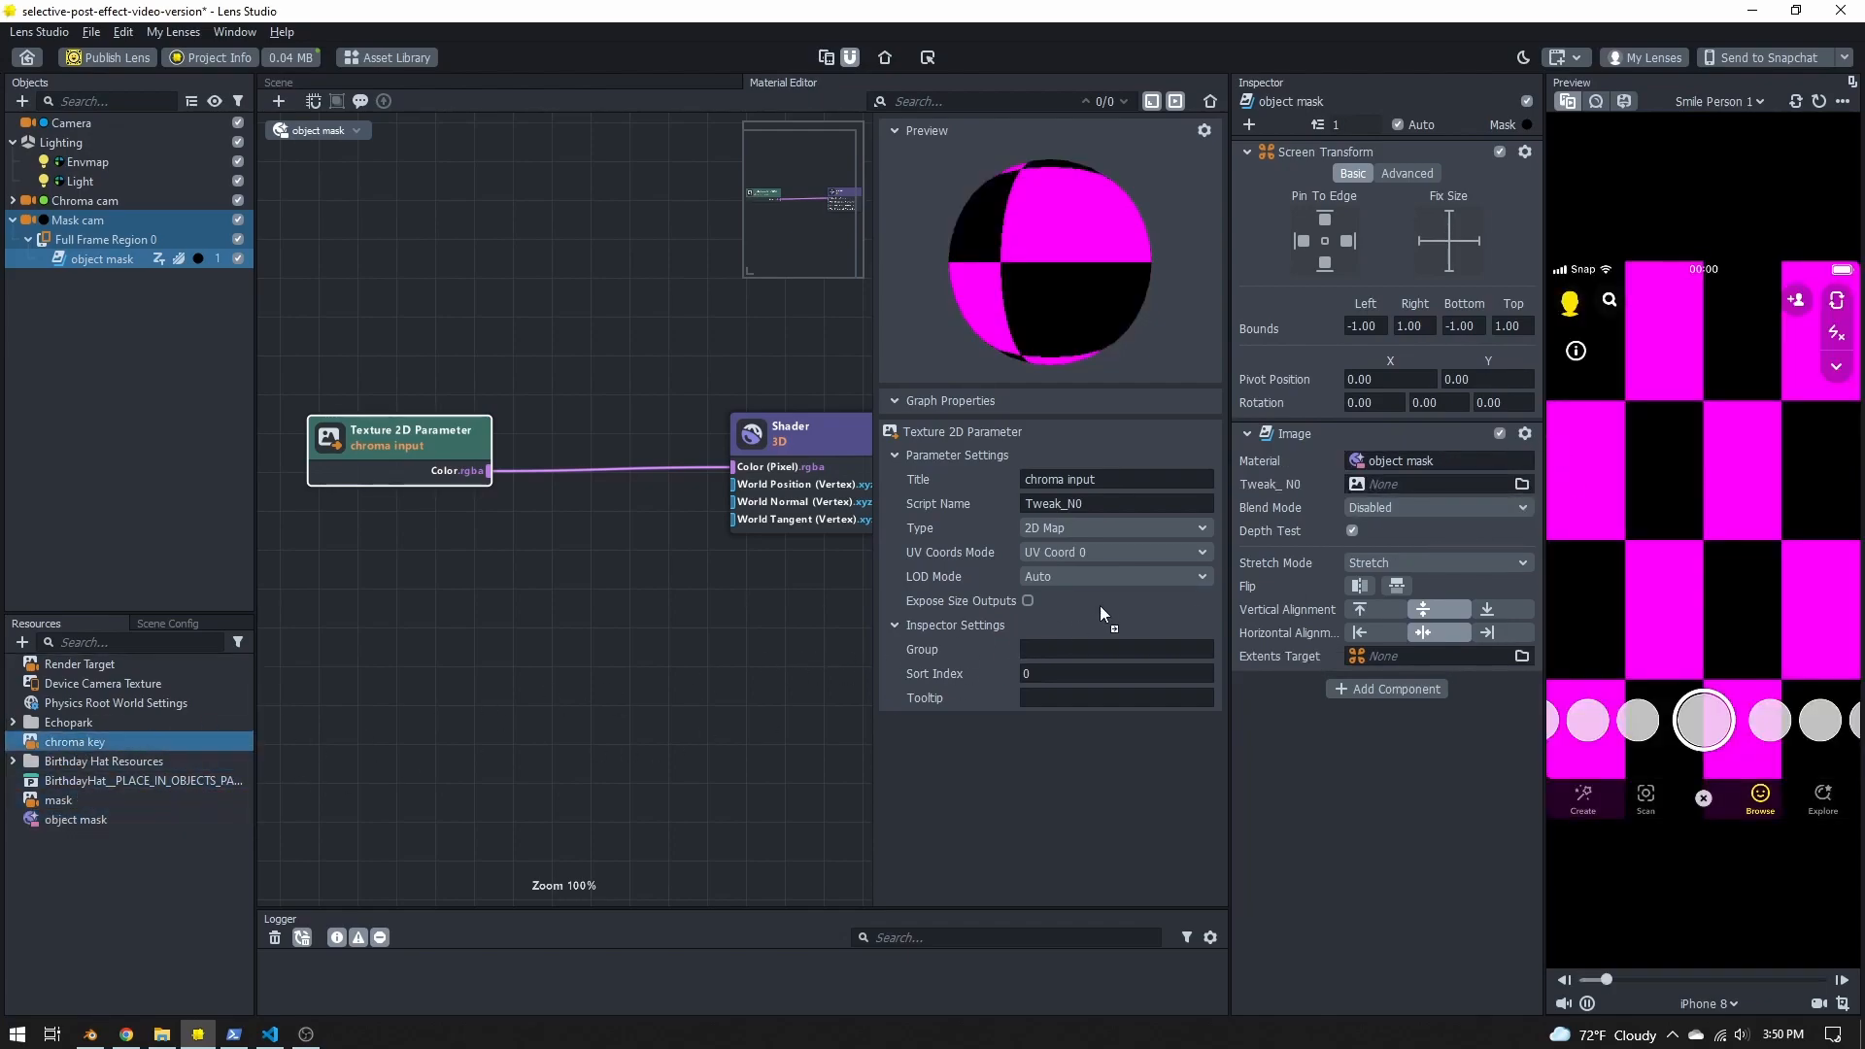
{"action": "left_click_drag", "start_coordinate": [1384, 487], "coordinate": [1385, 481]}
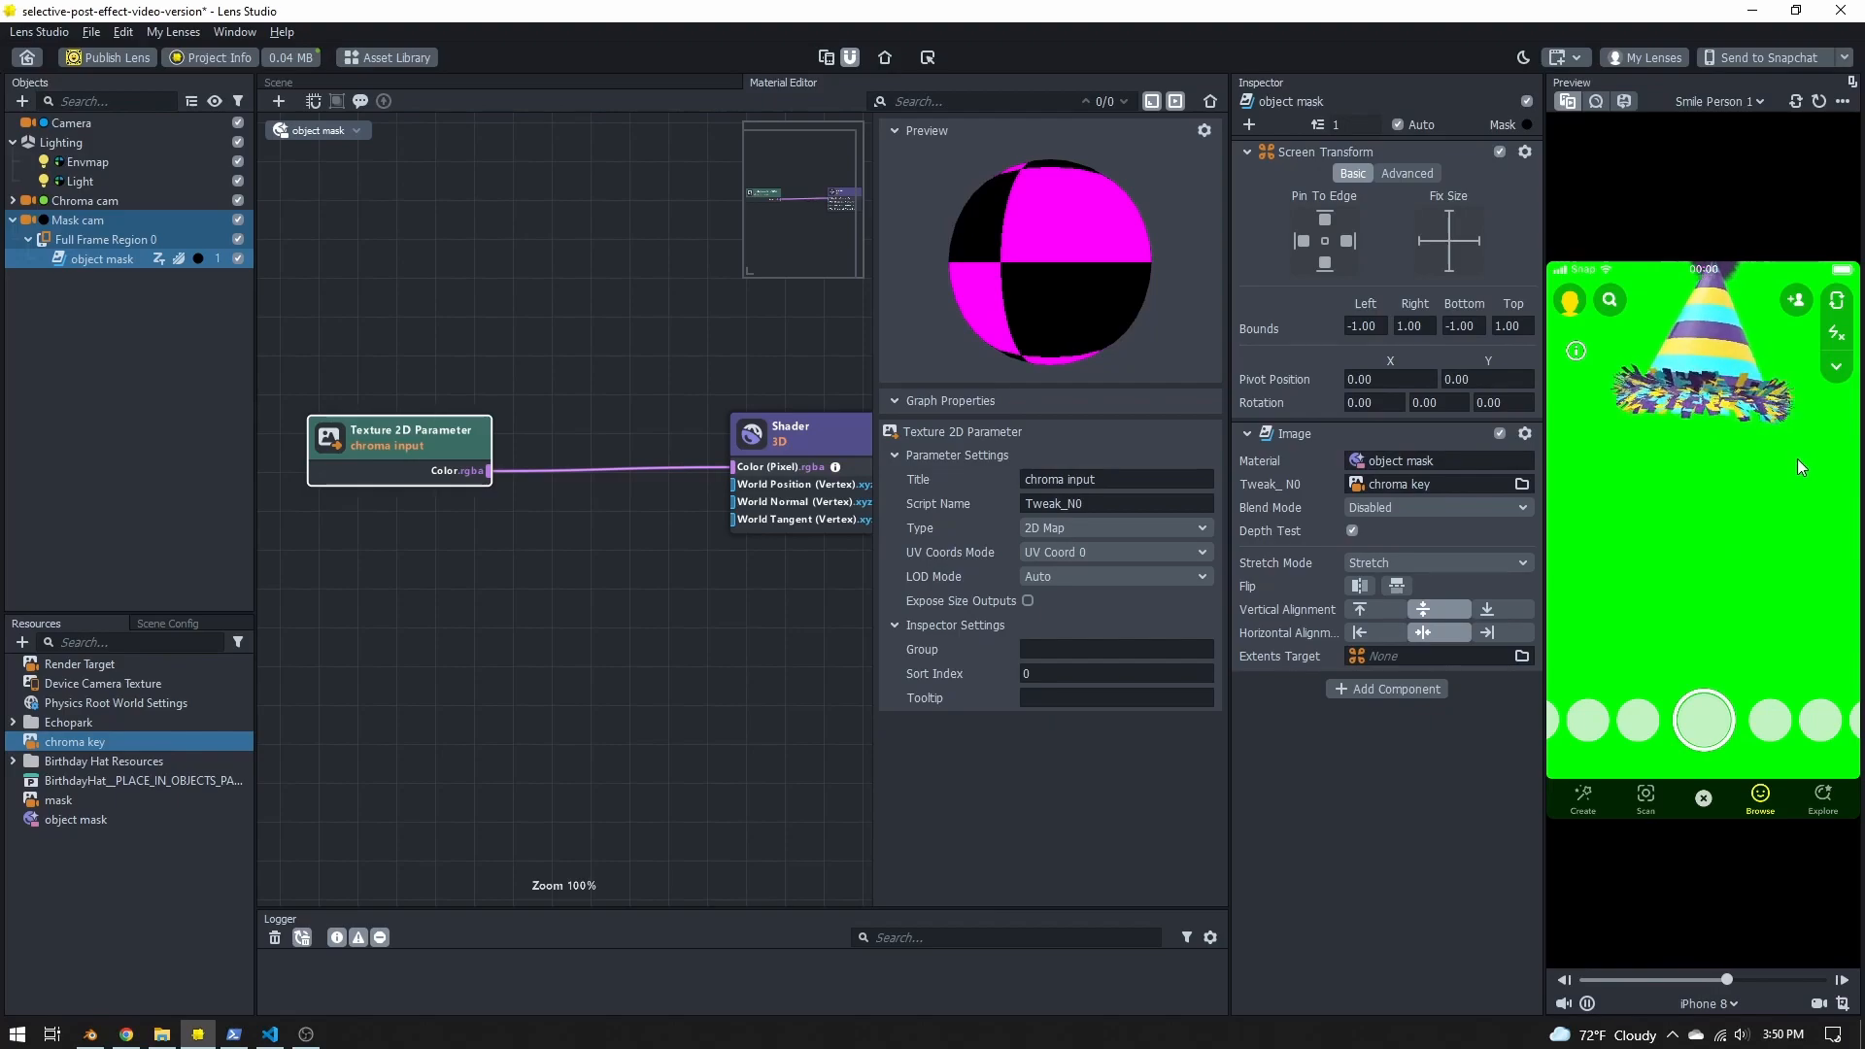
Step: Add an Is Equal node to the graph and place it above the chroma input to Shader connection
{"action": "middle_click_drag", "start_coordinate": [662, 589], "coordinate": [551, 485]}
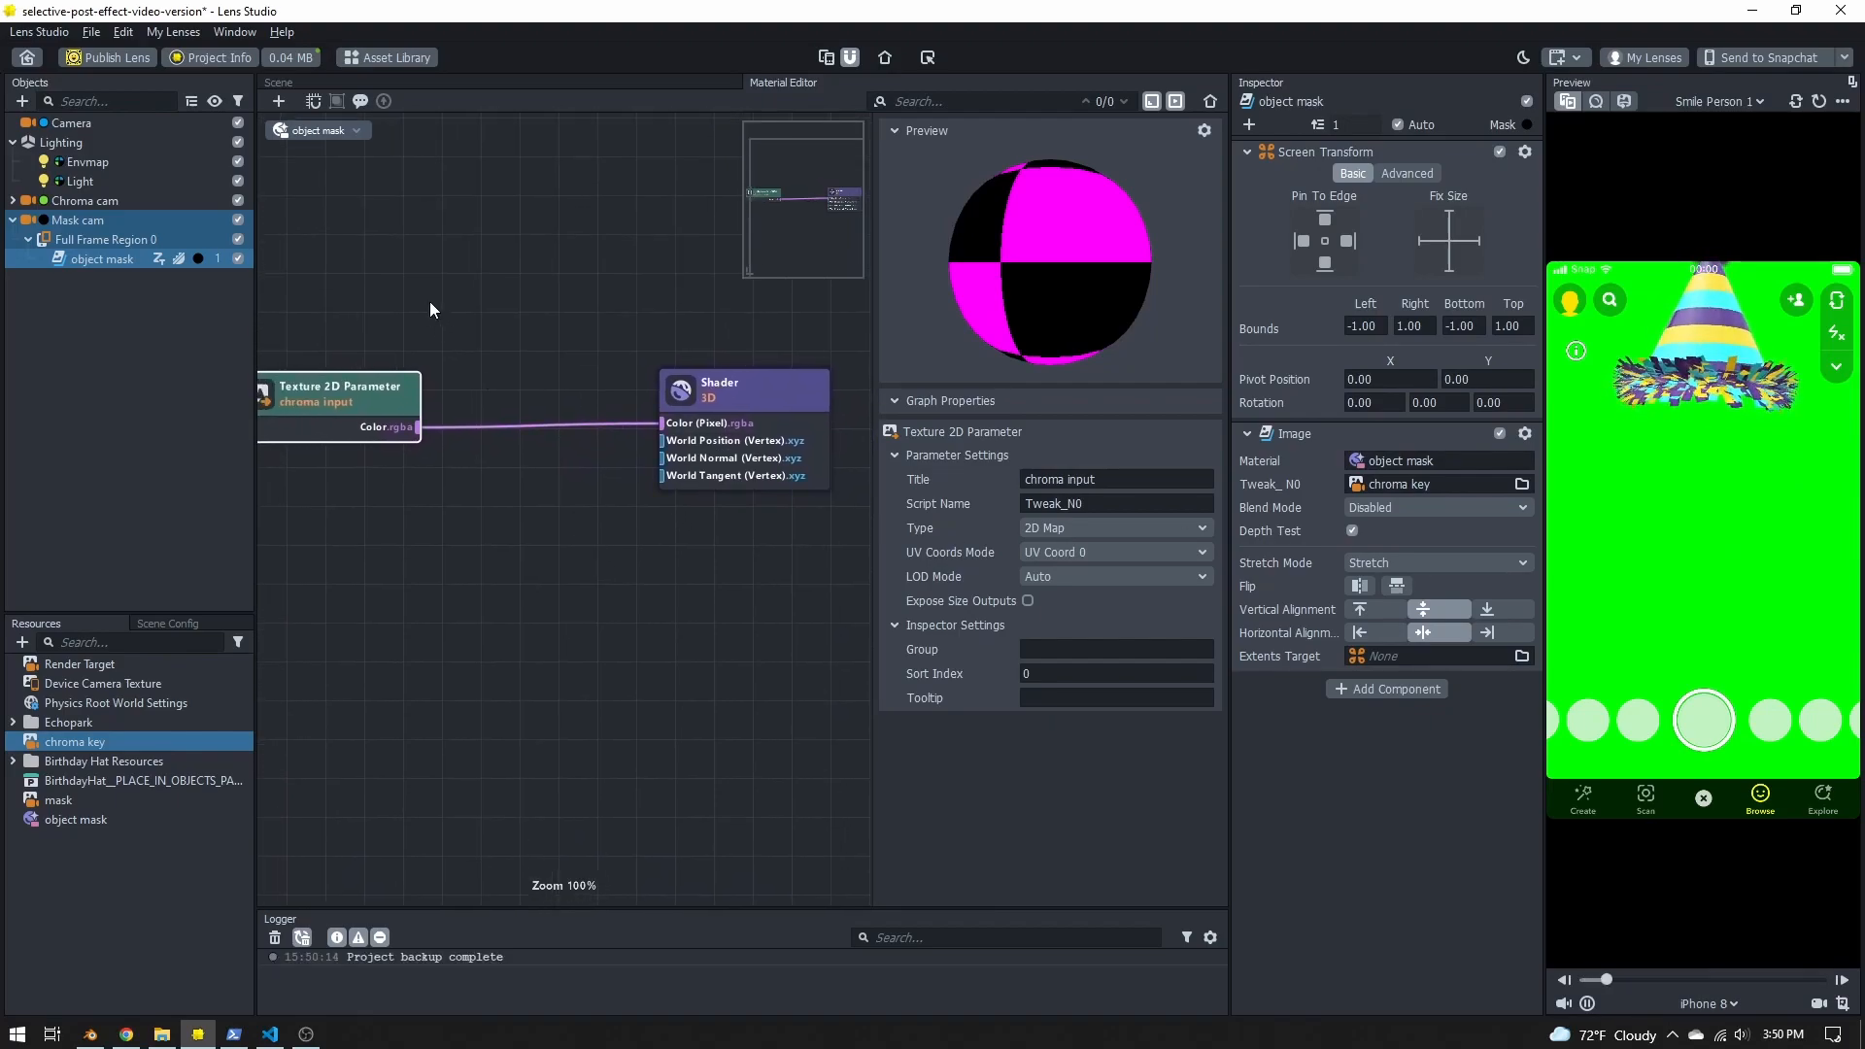
{"action": "right_click", "coordinate": [382, 236]}
{"action": "left_click", "coordinate": [398, 249]}
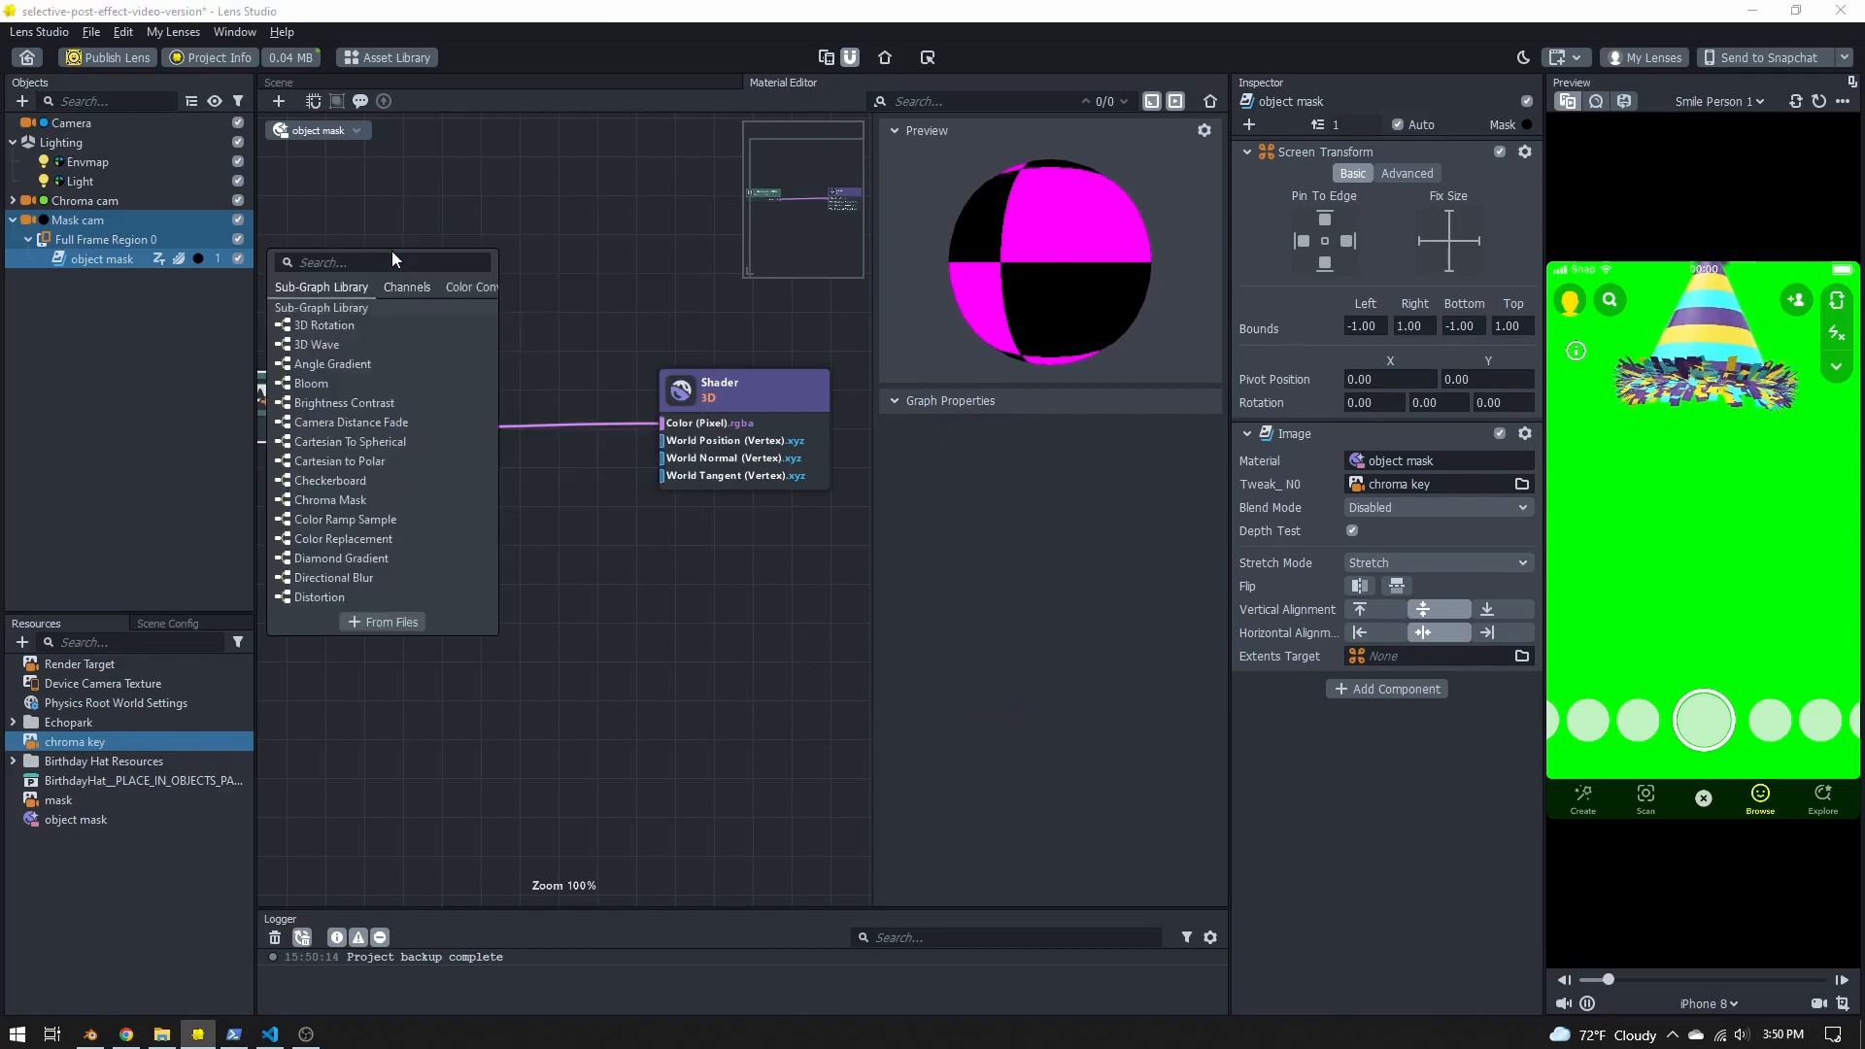
{"action": "type", "text": "is"}
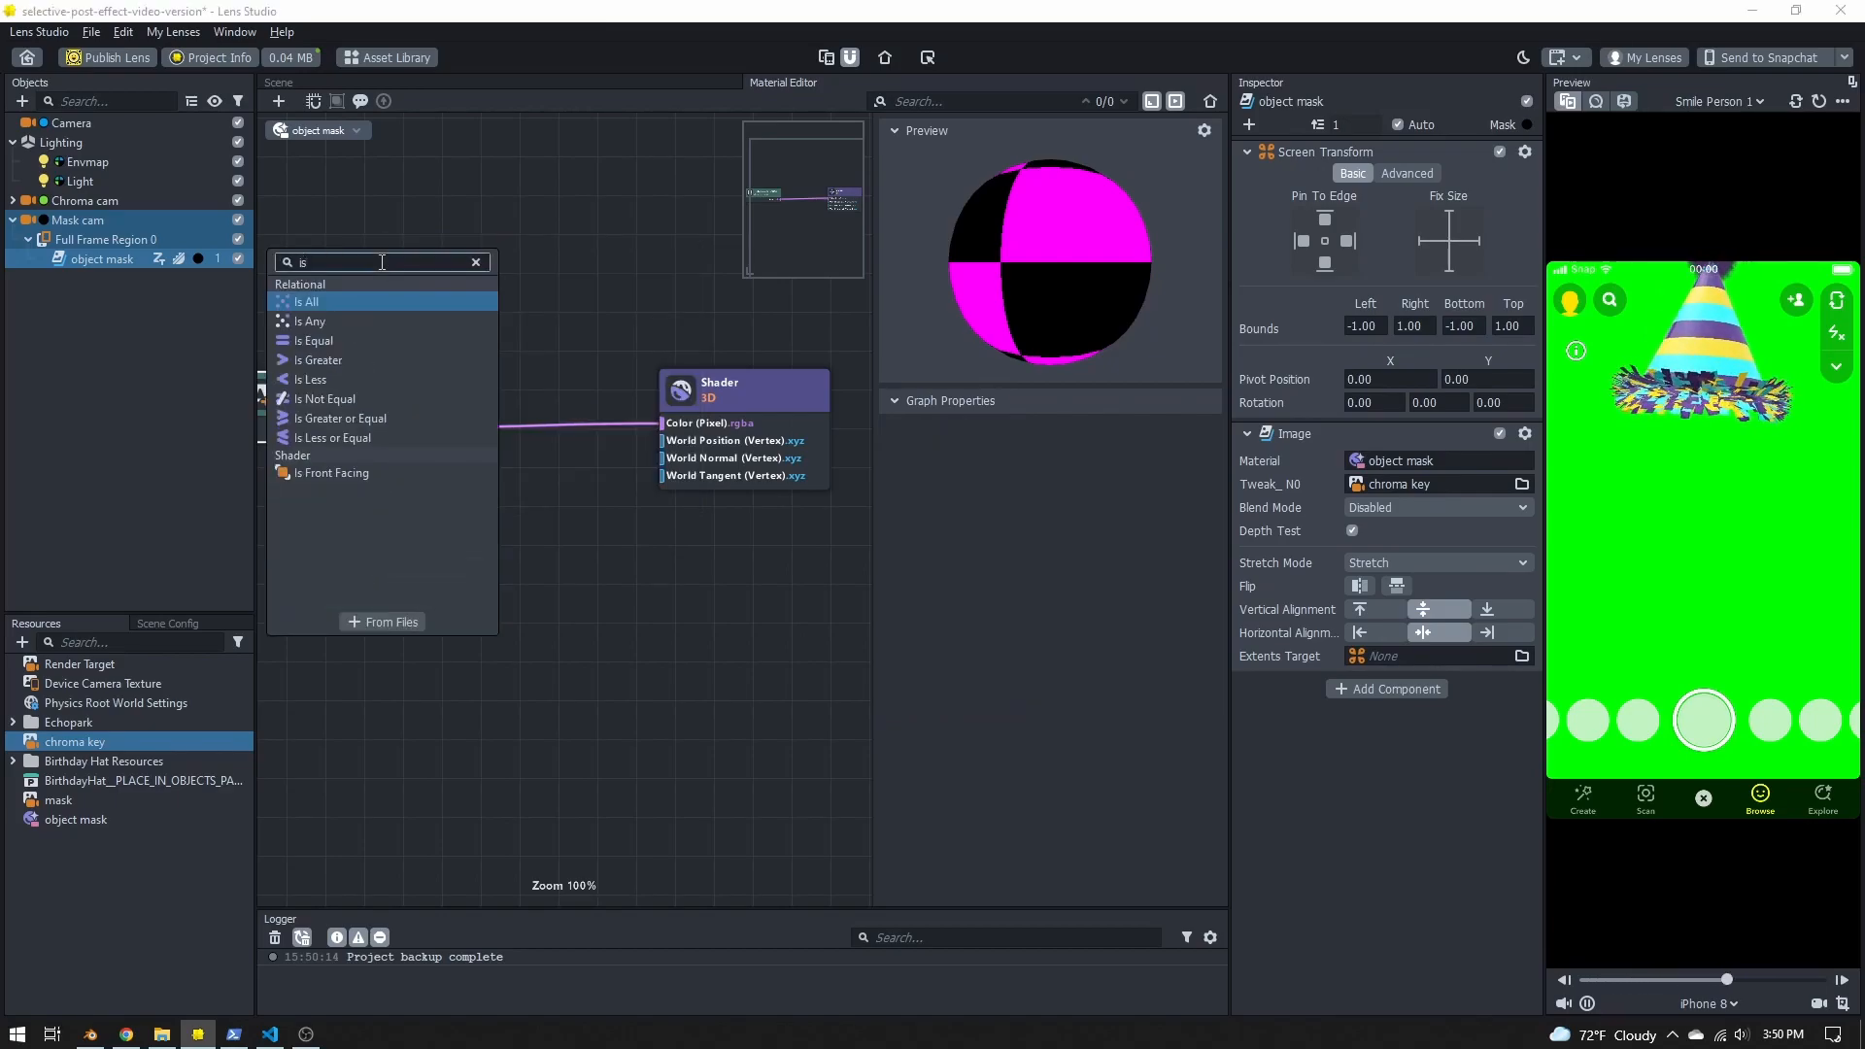
{"action": "left_click", "coordinate": [328, 340]}
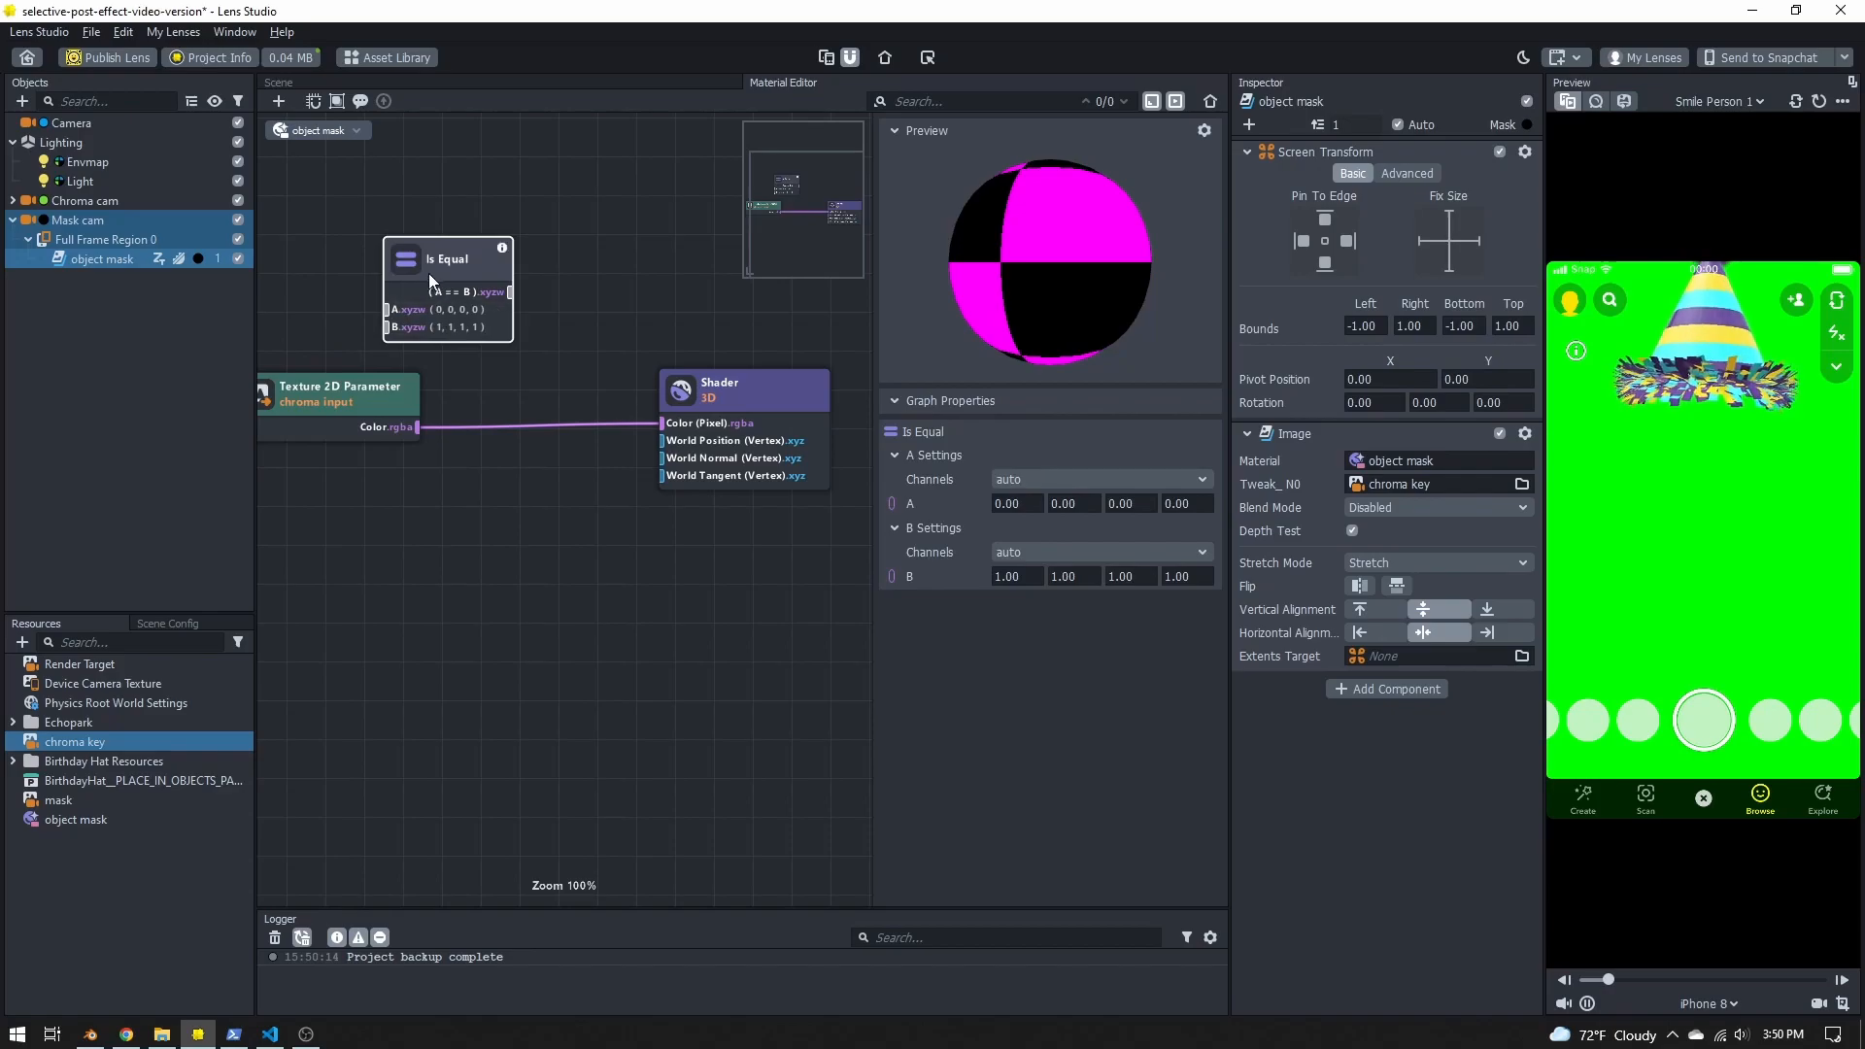
{"action": "left_click_drag", "start_coordinate": [428, 272], "coordinate": [504, 288]}
Step: Add an If / Else node to the graph beside the Is Equal node
{"action": "right_click", "coordinate": [651, 230]}
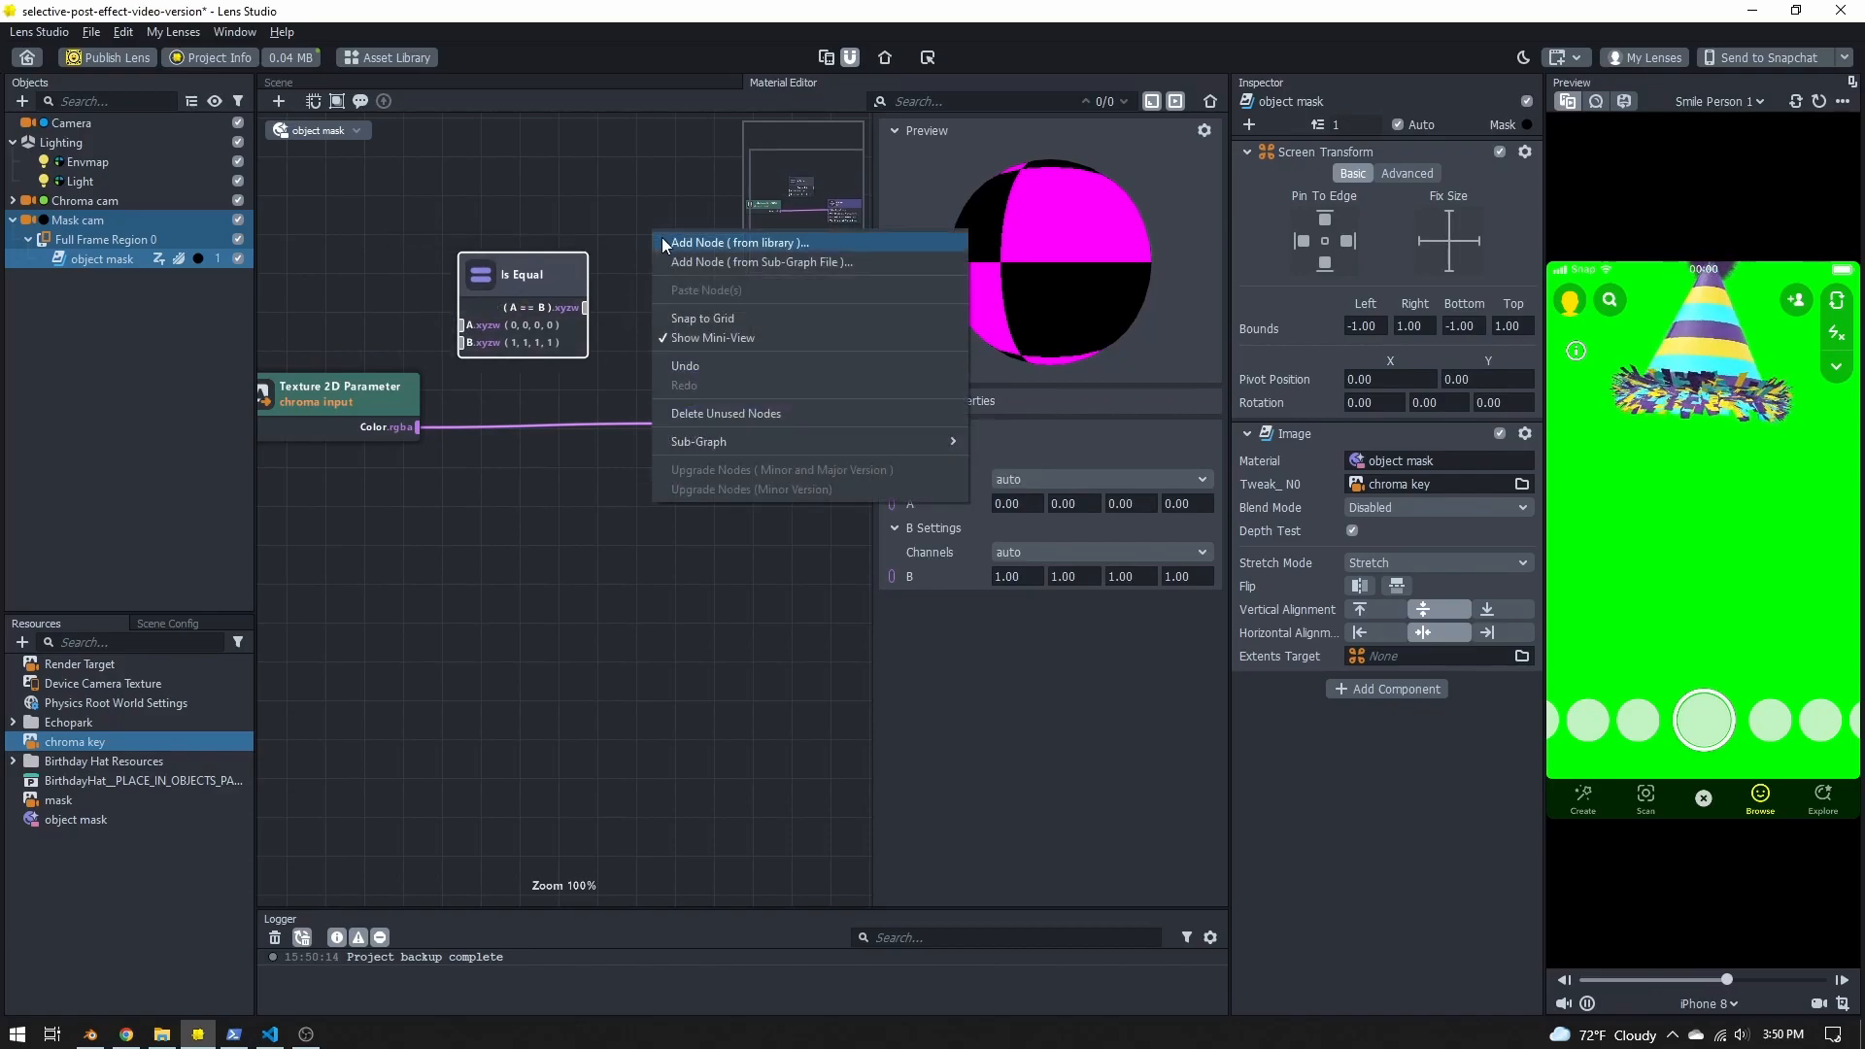
{"action": "left_click", "coordinate": [663, 239]}
{"action": "type", "text": "if"}
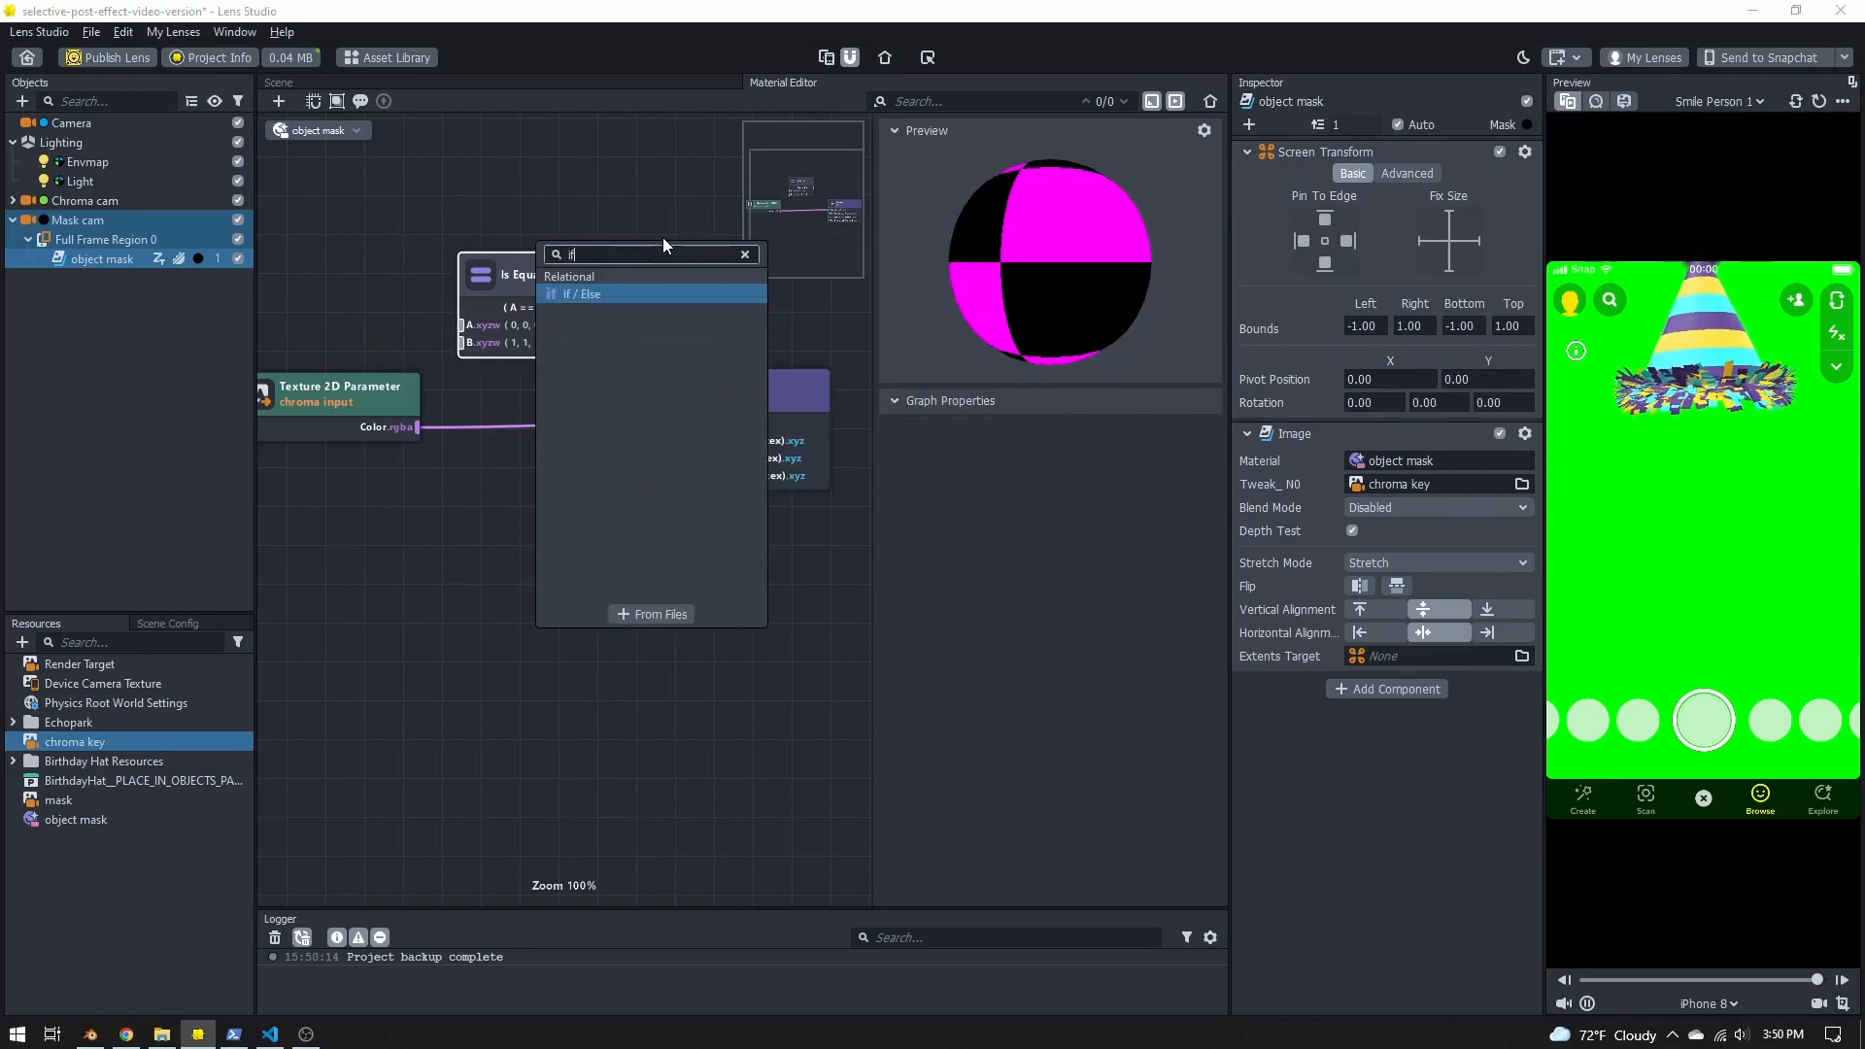
{"action": "left_click", "coordinate": [621, 293]}
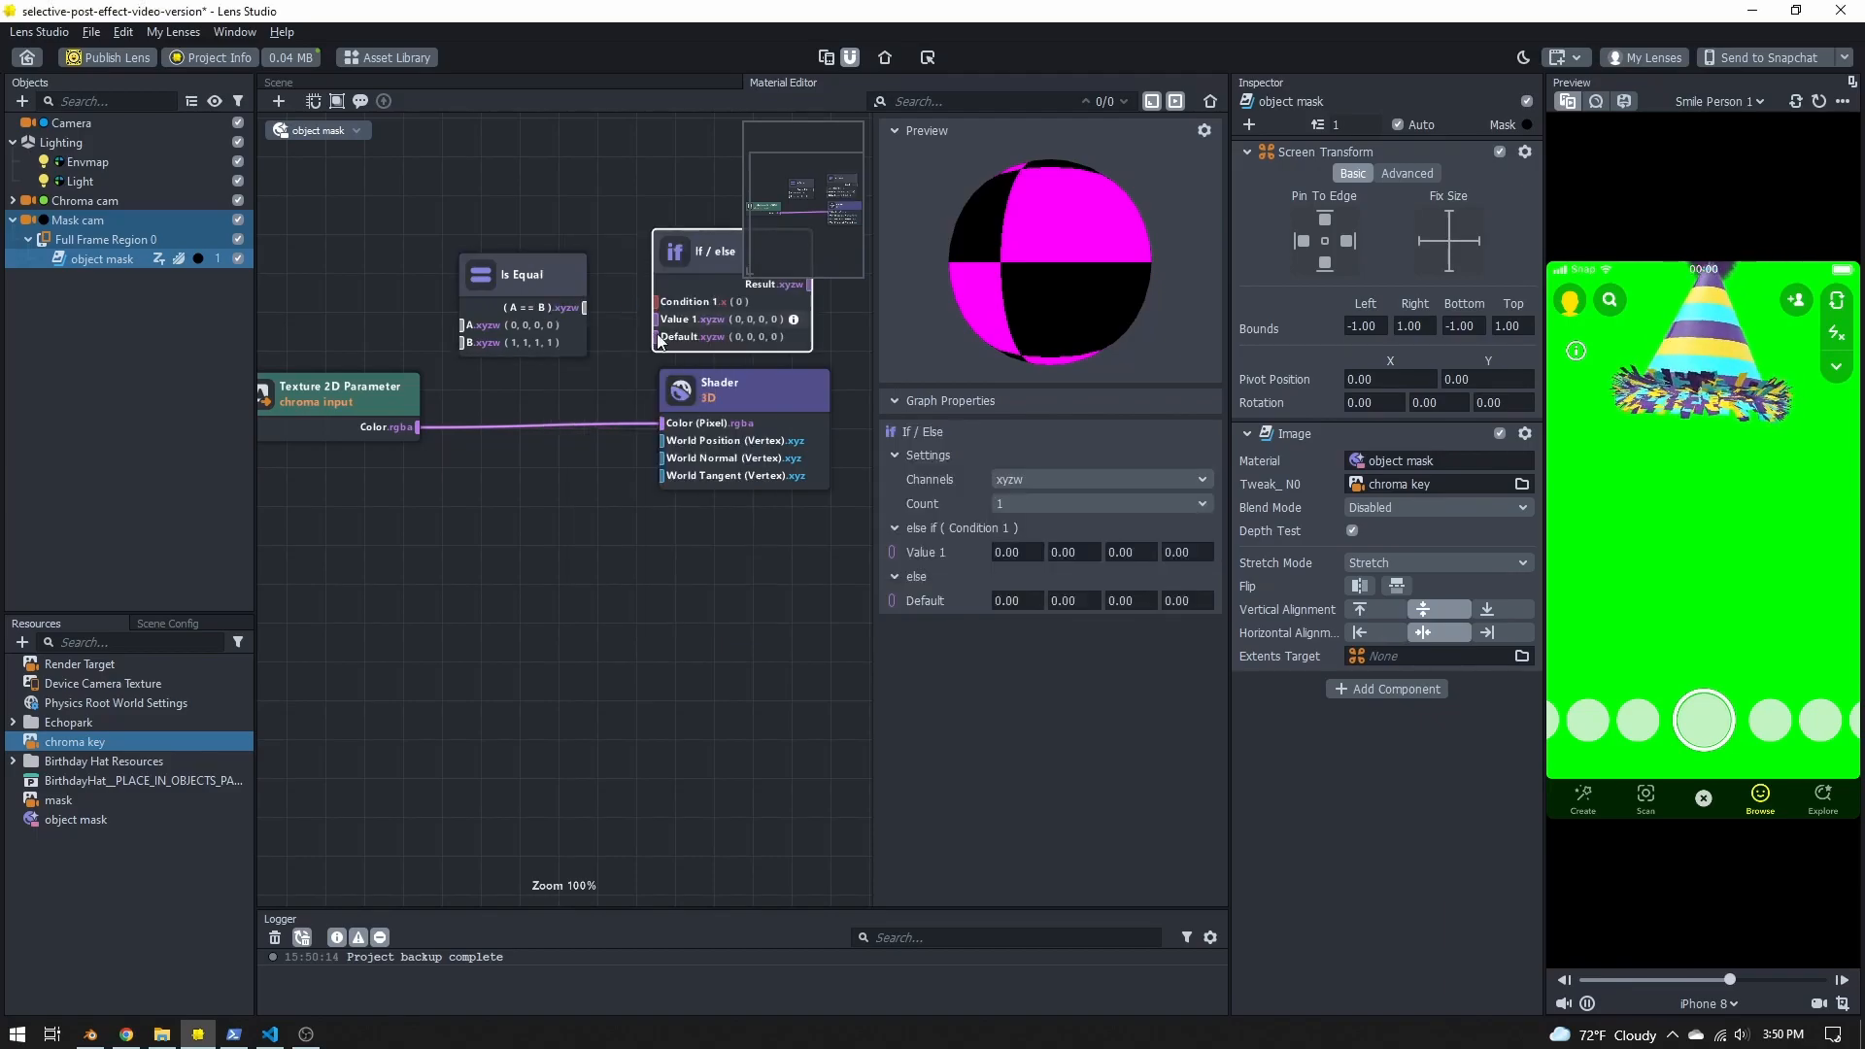
Step: Move the Shader node farther away to make room and connect chroma input's color to input A of Is Equal
{"action": "middle_click_drag", "start_coordinate": [682, 576], "coordinate": [472, 588]}
{"action": "left_click_drag", "start_coordinate": [513, 476], "coordinate": [768, 474]}
{"action": "middle_click_drag", "start_coordinate": [453, 515], "coordinate": [699, 510]}
{"action": "left_click_drag", "start_coordinate": [365, 412], "coordinate": [586, 406]}
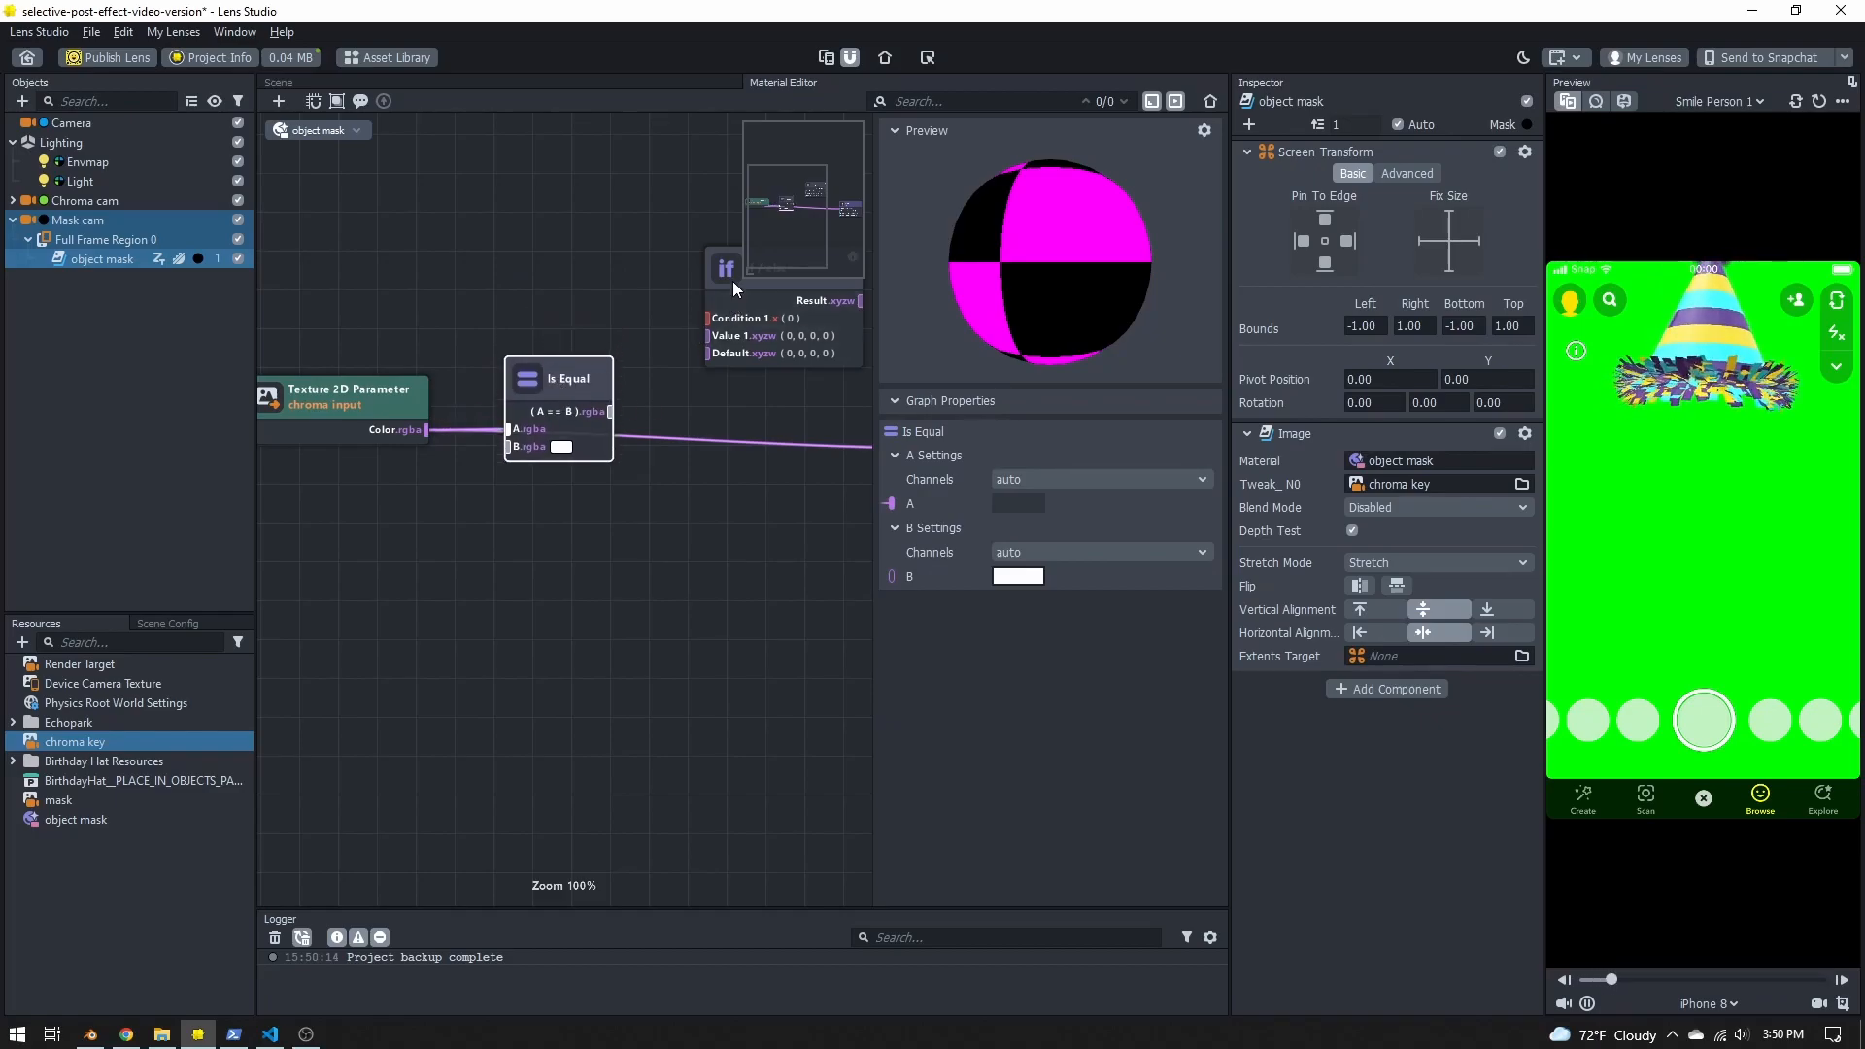
Step: Align the If / Else node with Is Equal and connect the Is Equal result to its Condition 1
{"action": "left_click_drag", "start_coordinate": [732, 274], "coordinate": [720, 364]}
{"action": "left_click_drag", "start_coordinate": [608, 410], "coordinate": [696, 409]}
{"action": "middle_click_drag", "start_coordinate": [766, 569], "coordinate": [574, 596]}
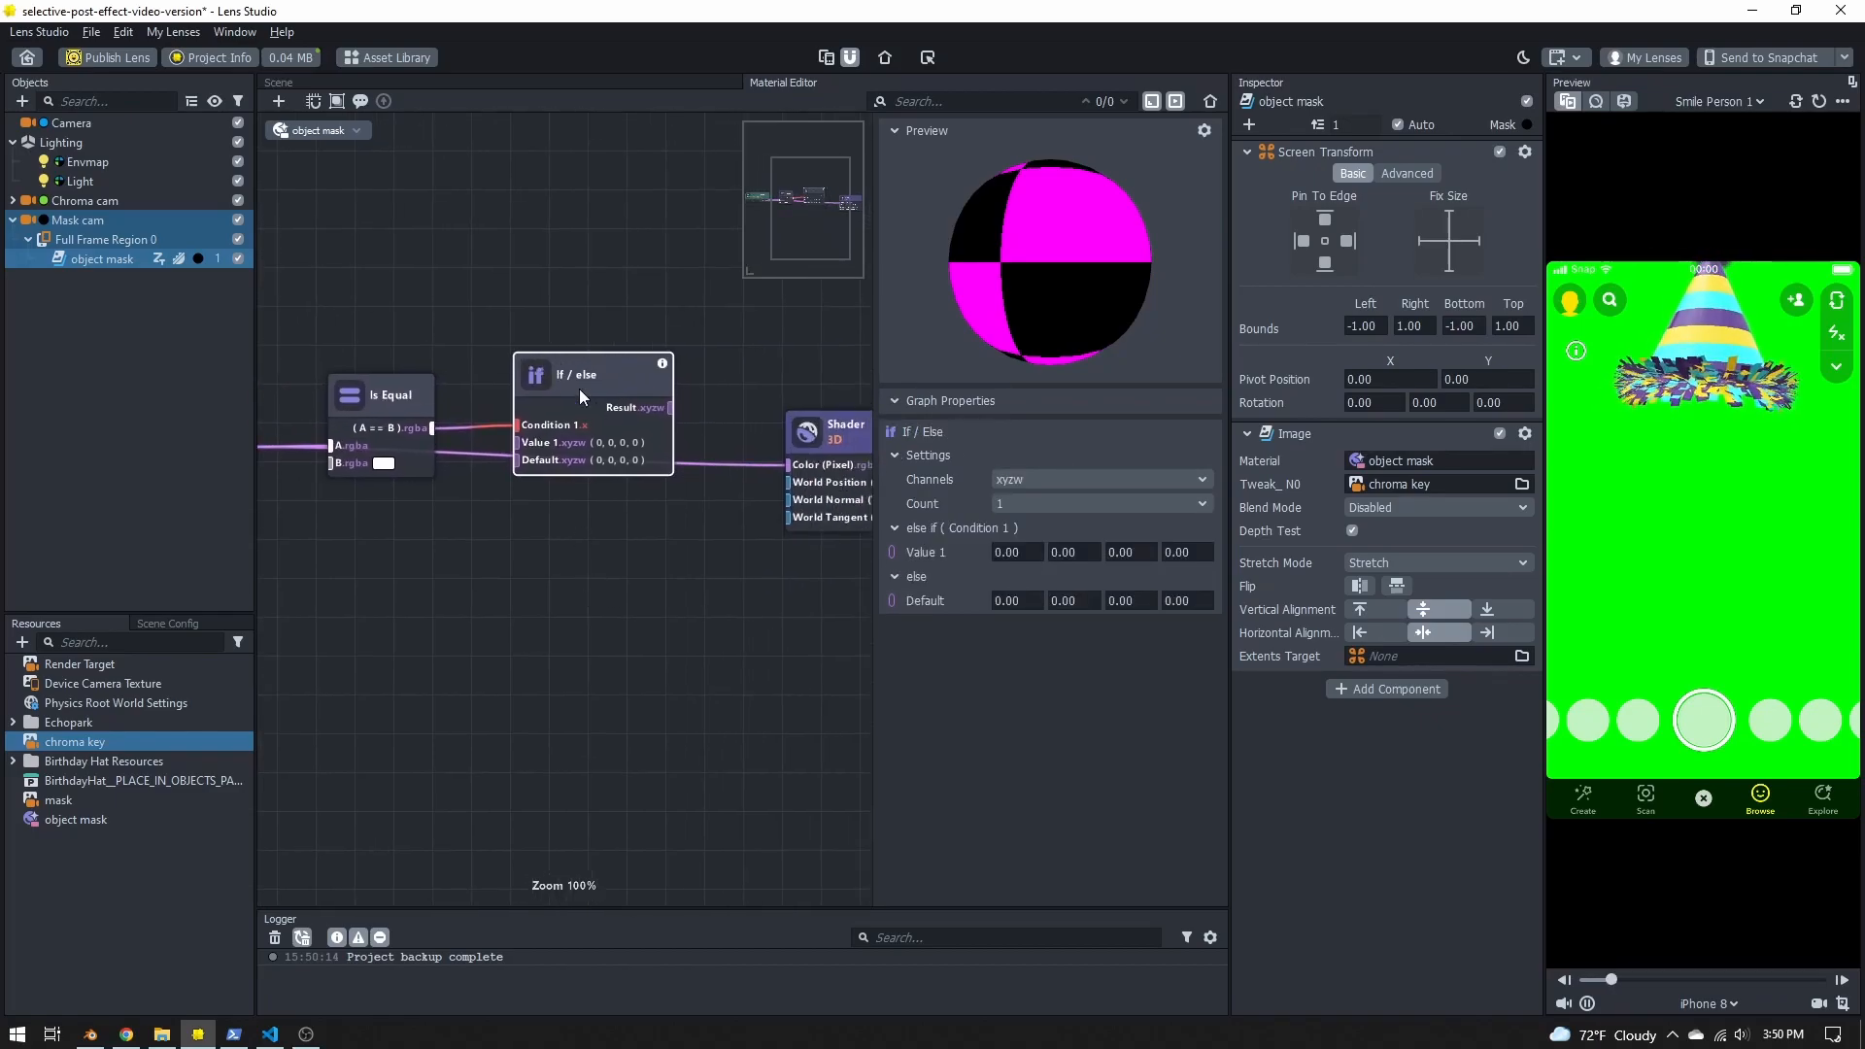
Step: Connect the If / Else node's result to the Shader node's Color (Pixel) input
{"action": "left_click_drag", "start_coordinate": [668, 406], "coordinate": [801, 460]}
{"action": "middle_click_drag", "start_coordinate": [545, 603], "coordinate": [635, 578]}
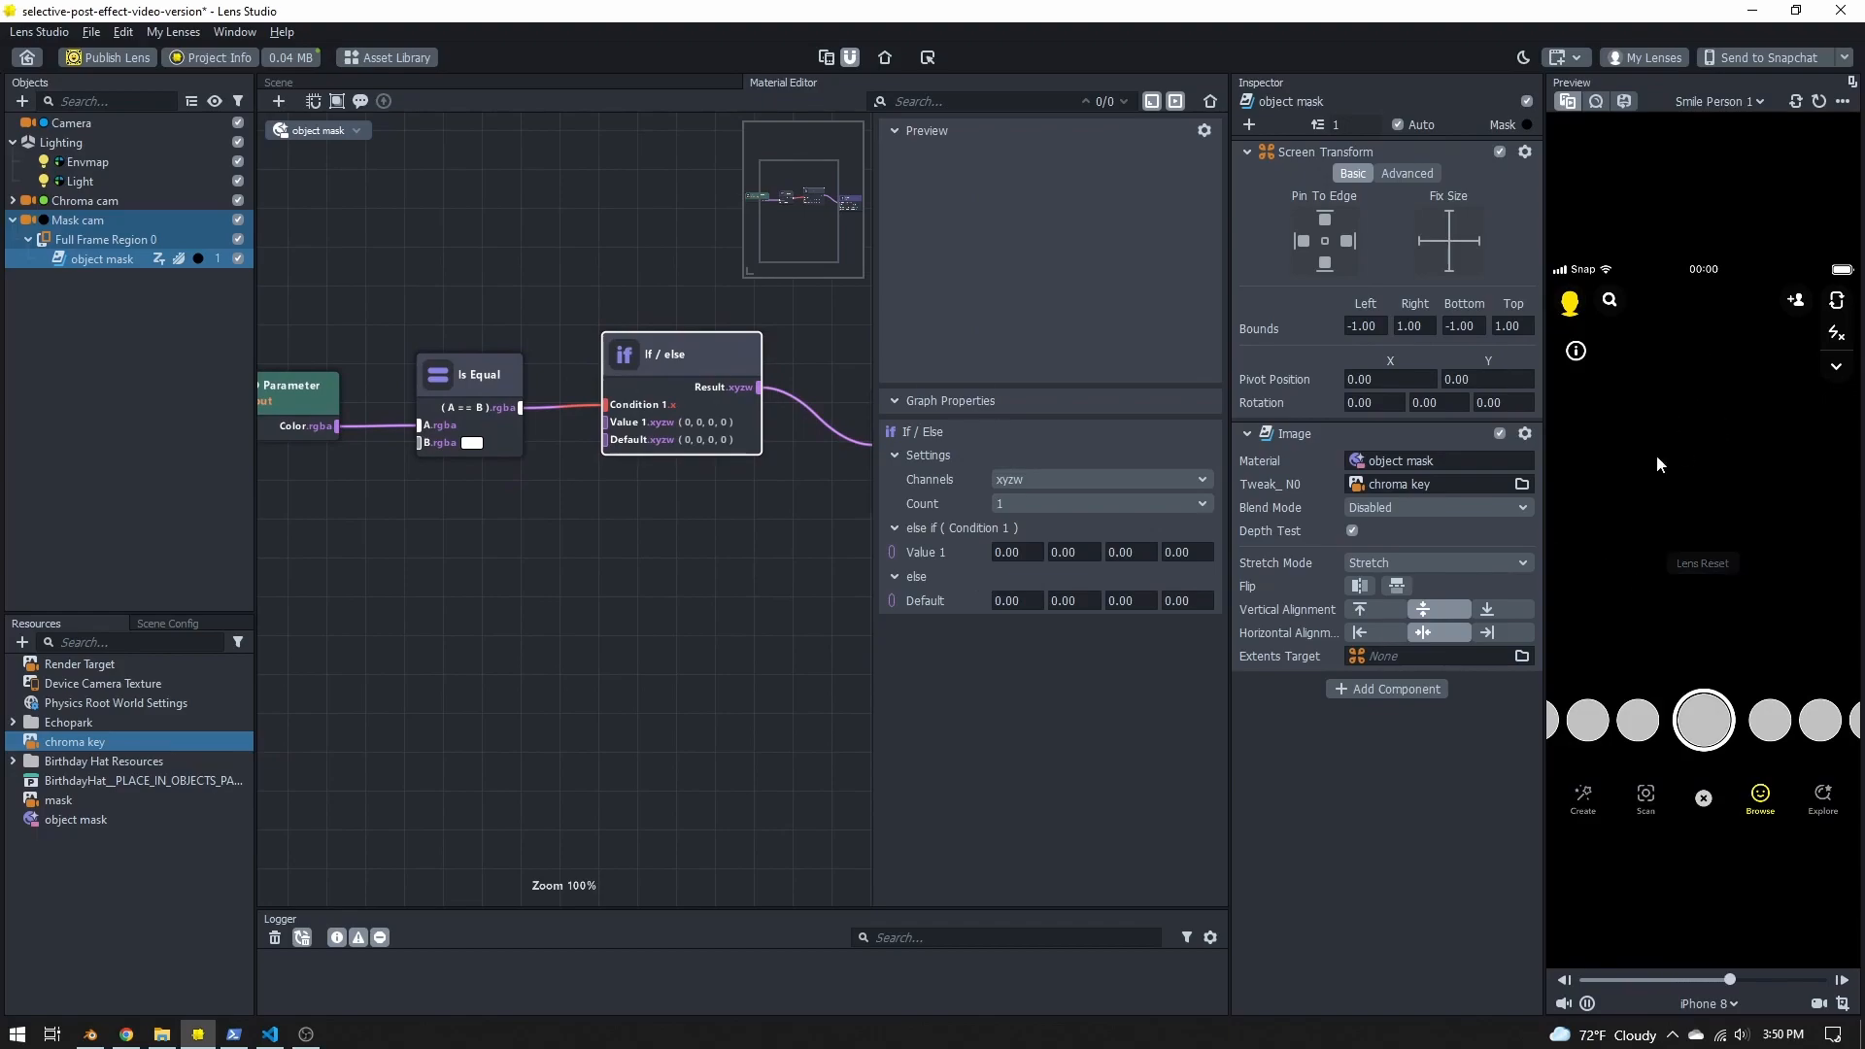
Step: Set input B of the Is Equal node to pure green, with red 0 and blue 0 (#00ff00)
{"action": "left_click", "coordinate": [452, 369]}
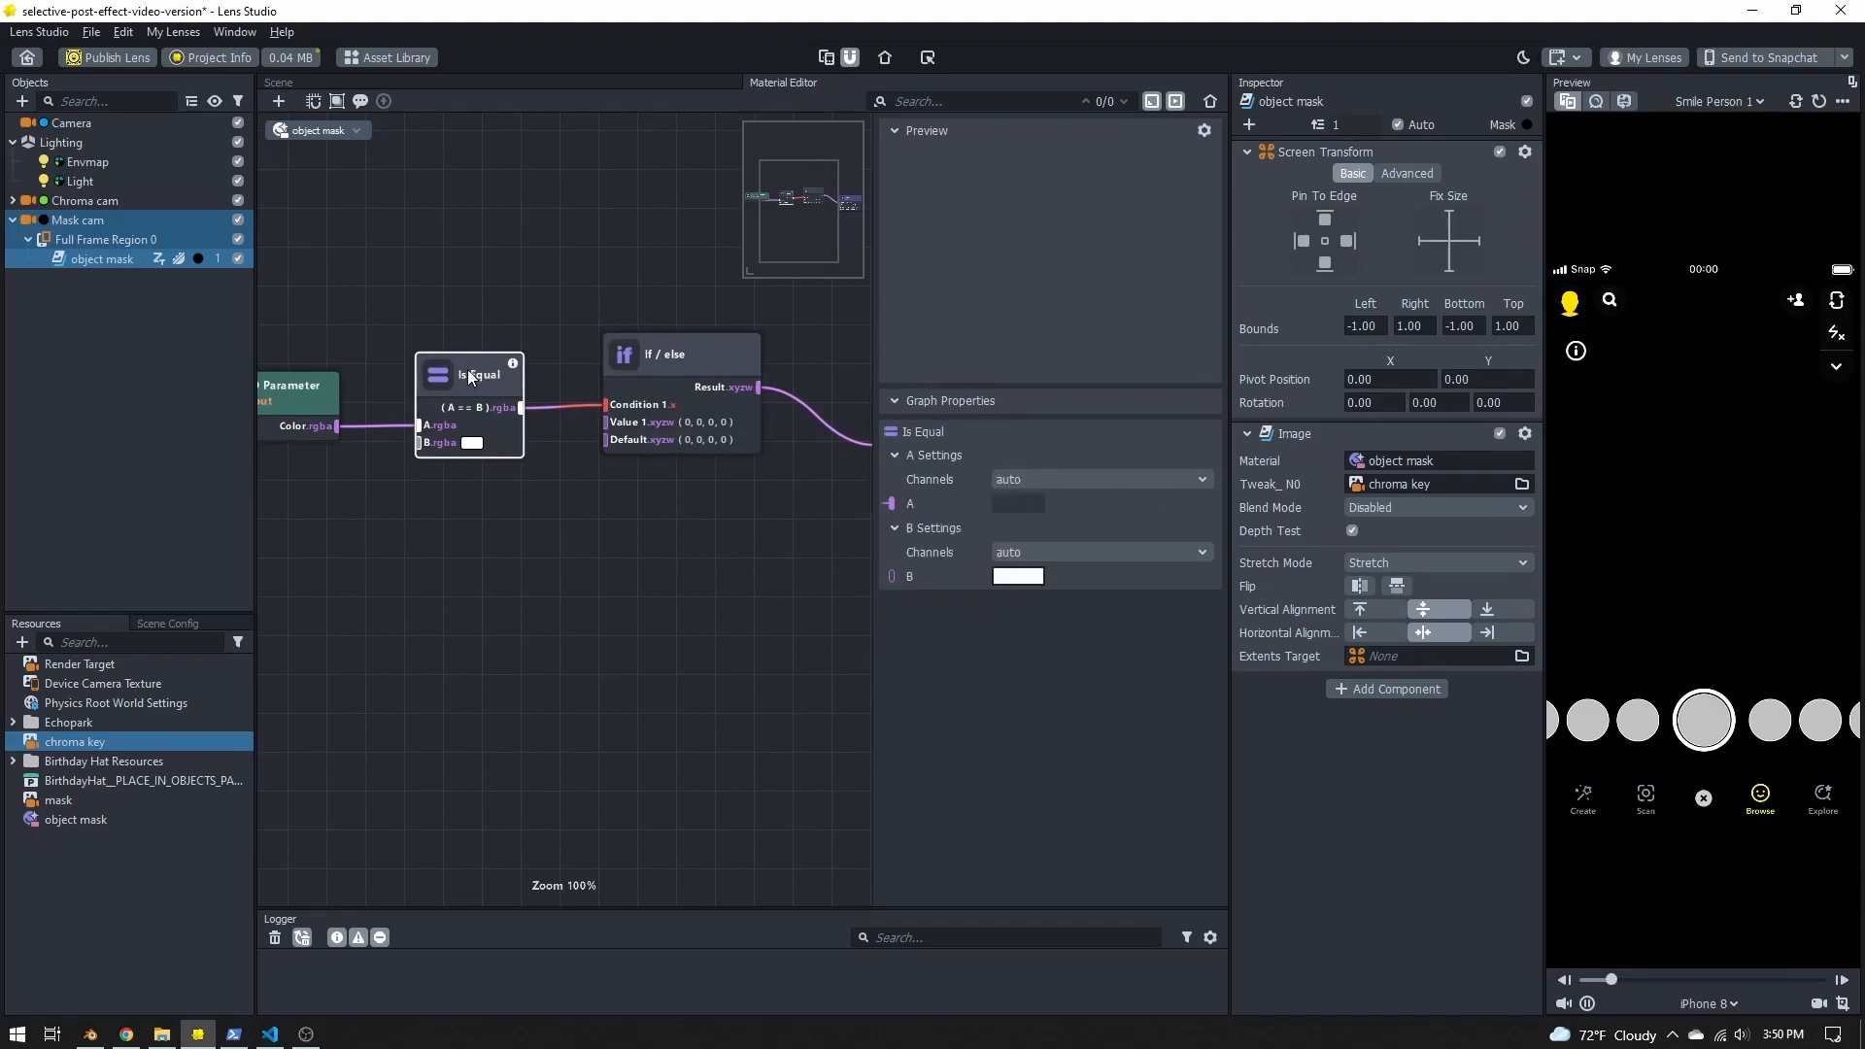
{"action": "left_click", "coordinate": [1017, 576]}
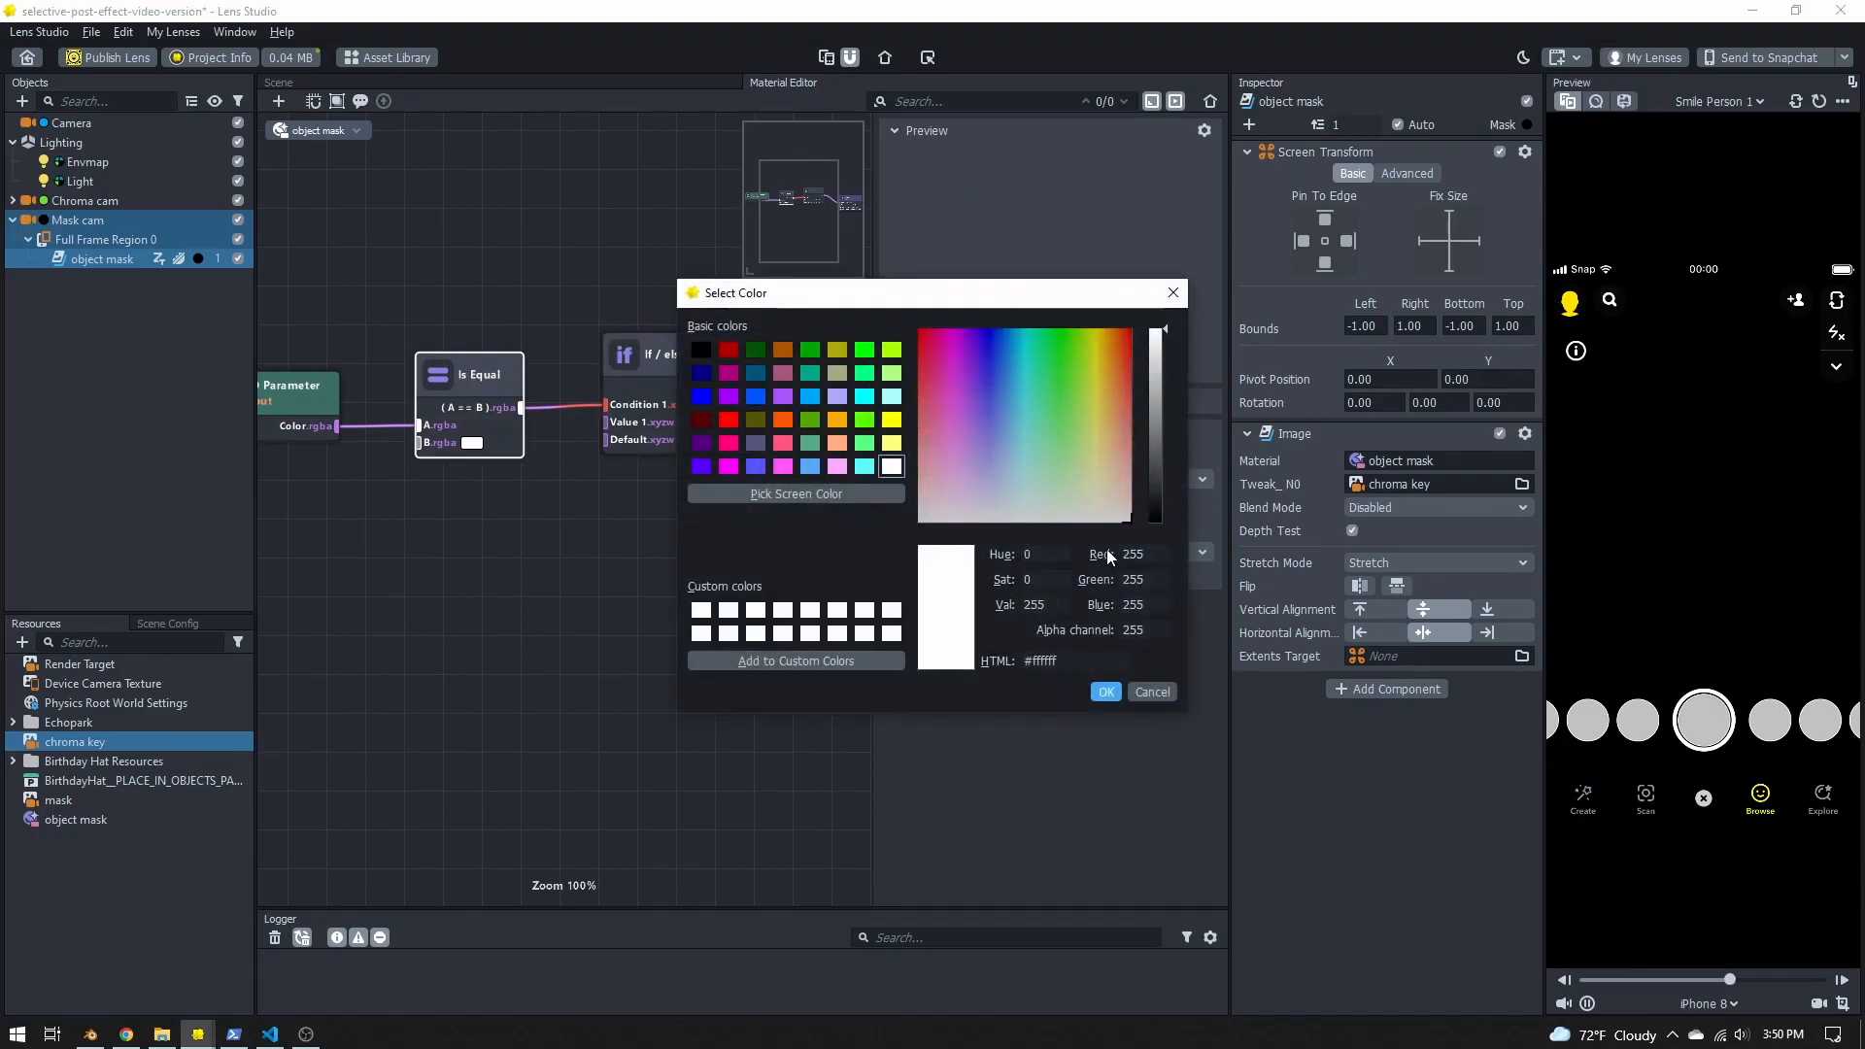
{"action": "left_click", "coordinate": [1149, 553]}
{"action": "type", "text": "0"}
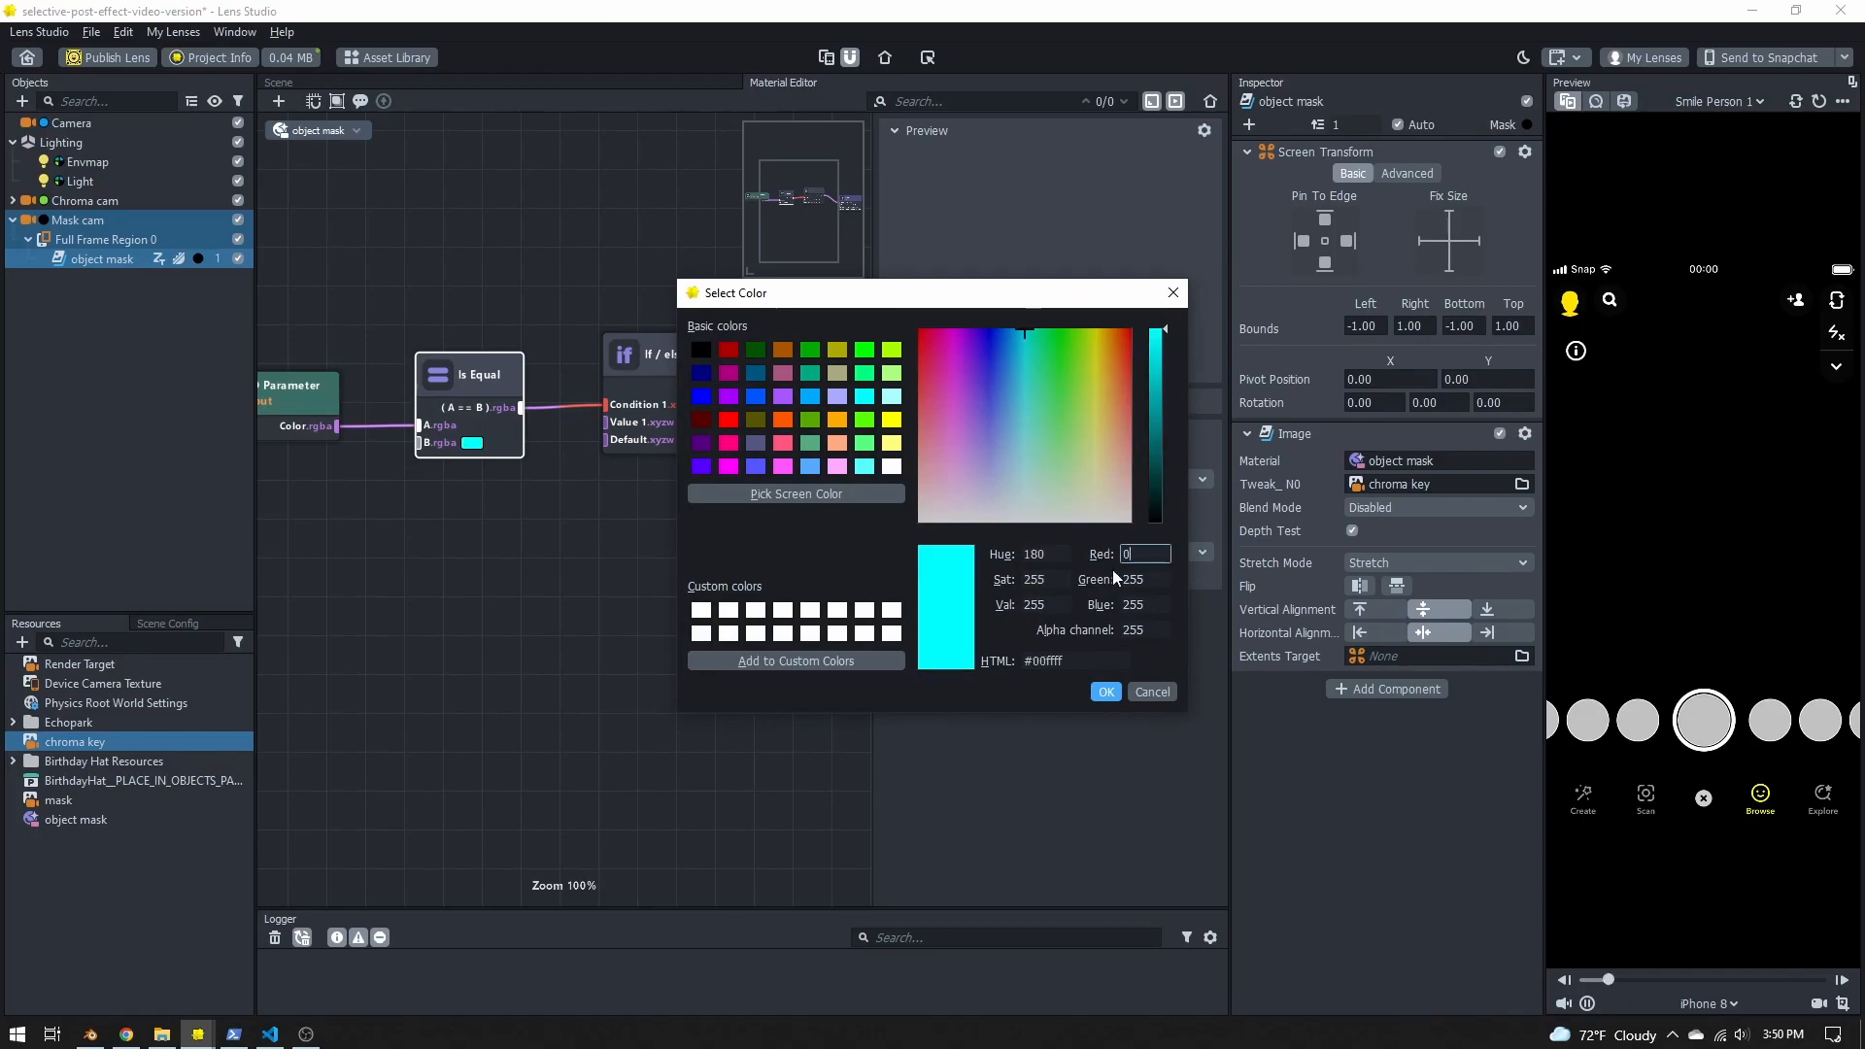
{"action": "double_click", "coordinate": [1149, 603]}
{"action": "type", "text": "0"}
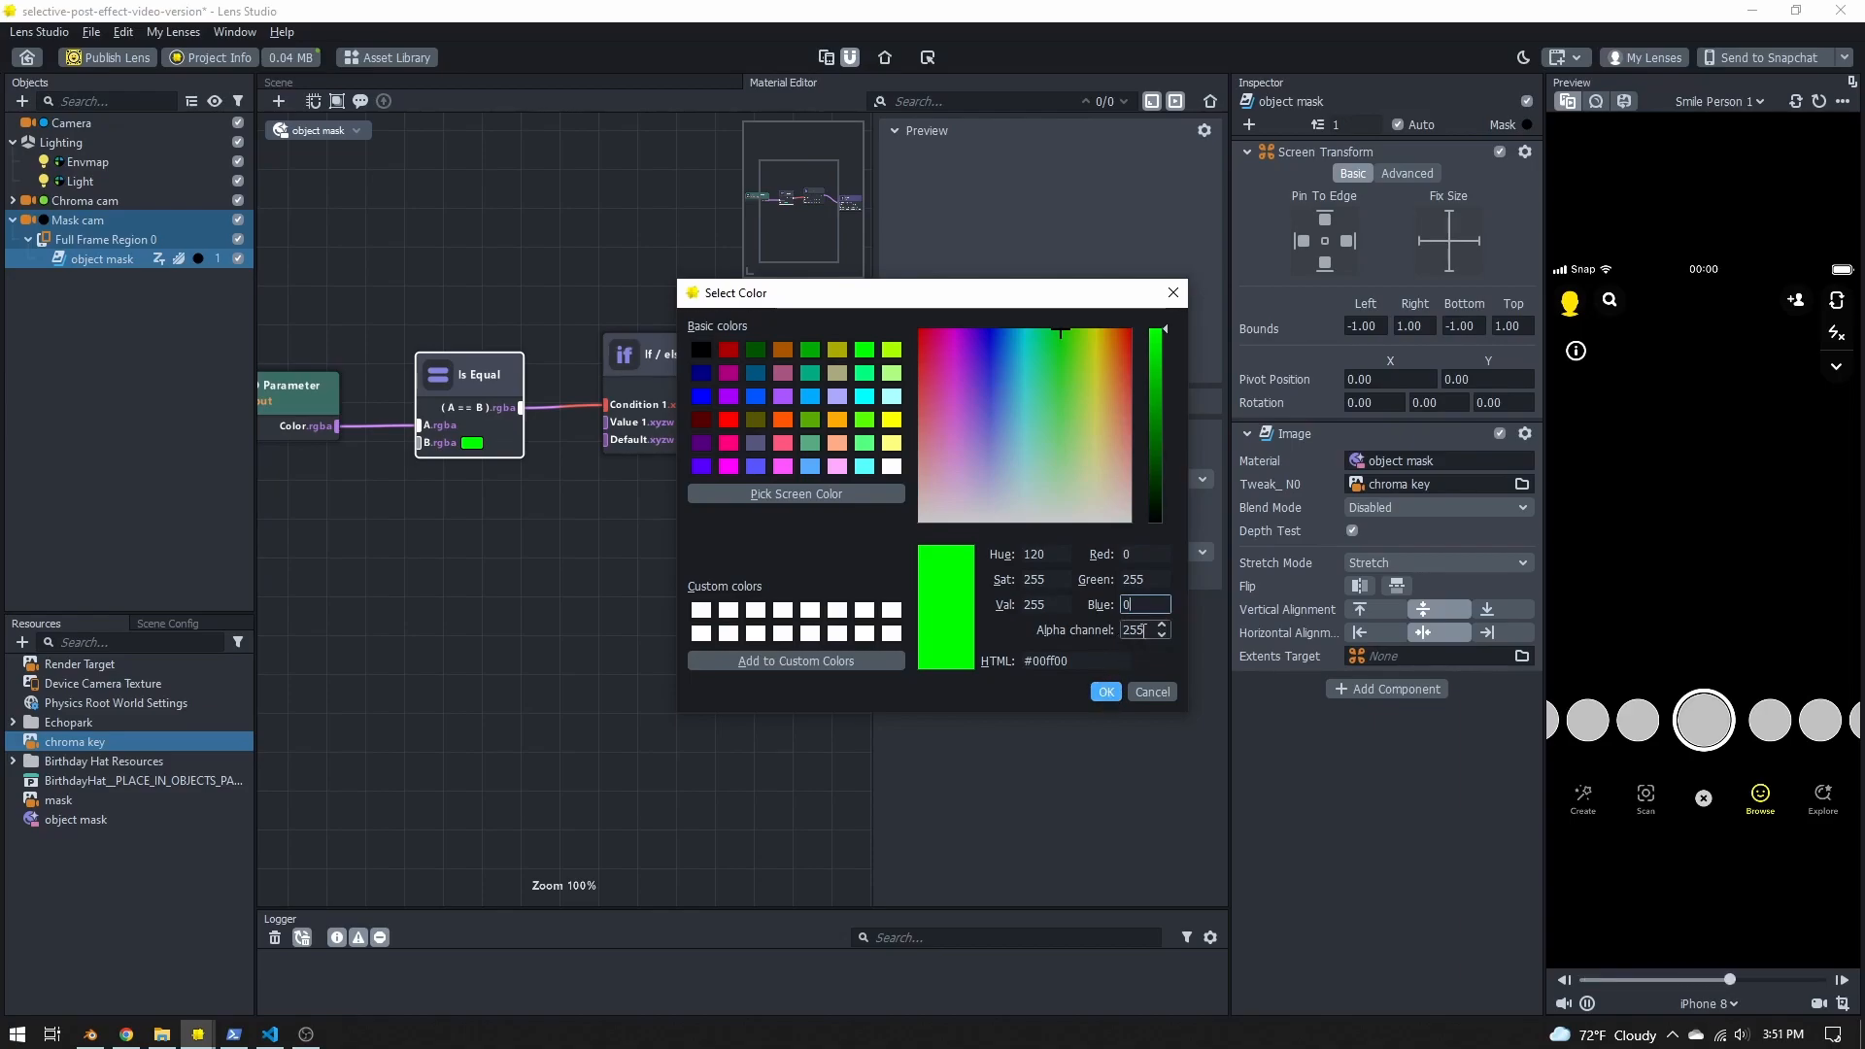
{"action": "left_click", "coordinate": [1104, 692]}
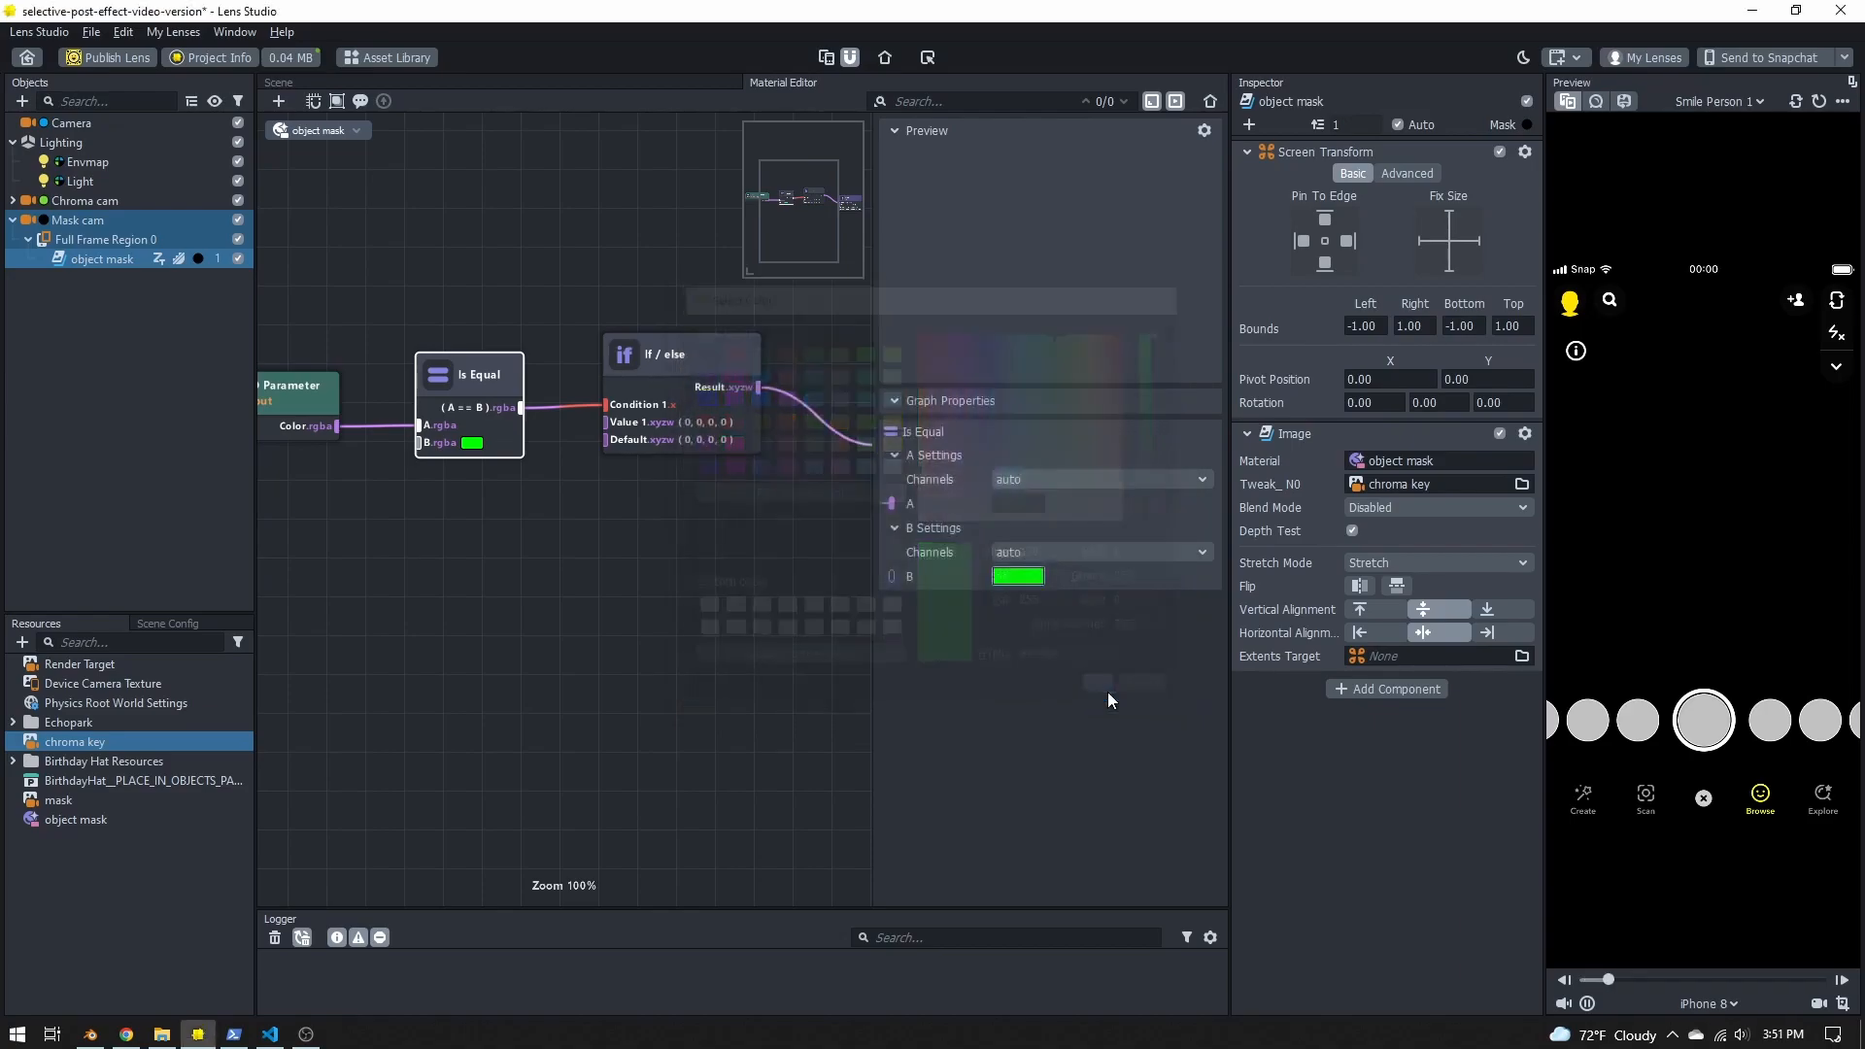
Step: Lower the If / Else node slightly in the graph and set its channels to rgb
{"action": "left_click", "coordinate": [665, 374]}
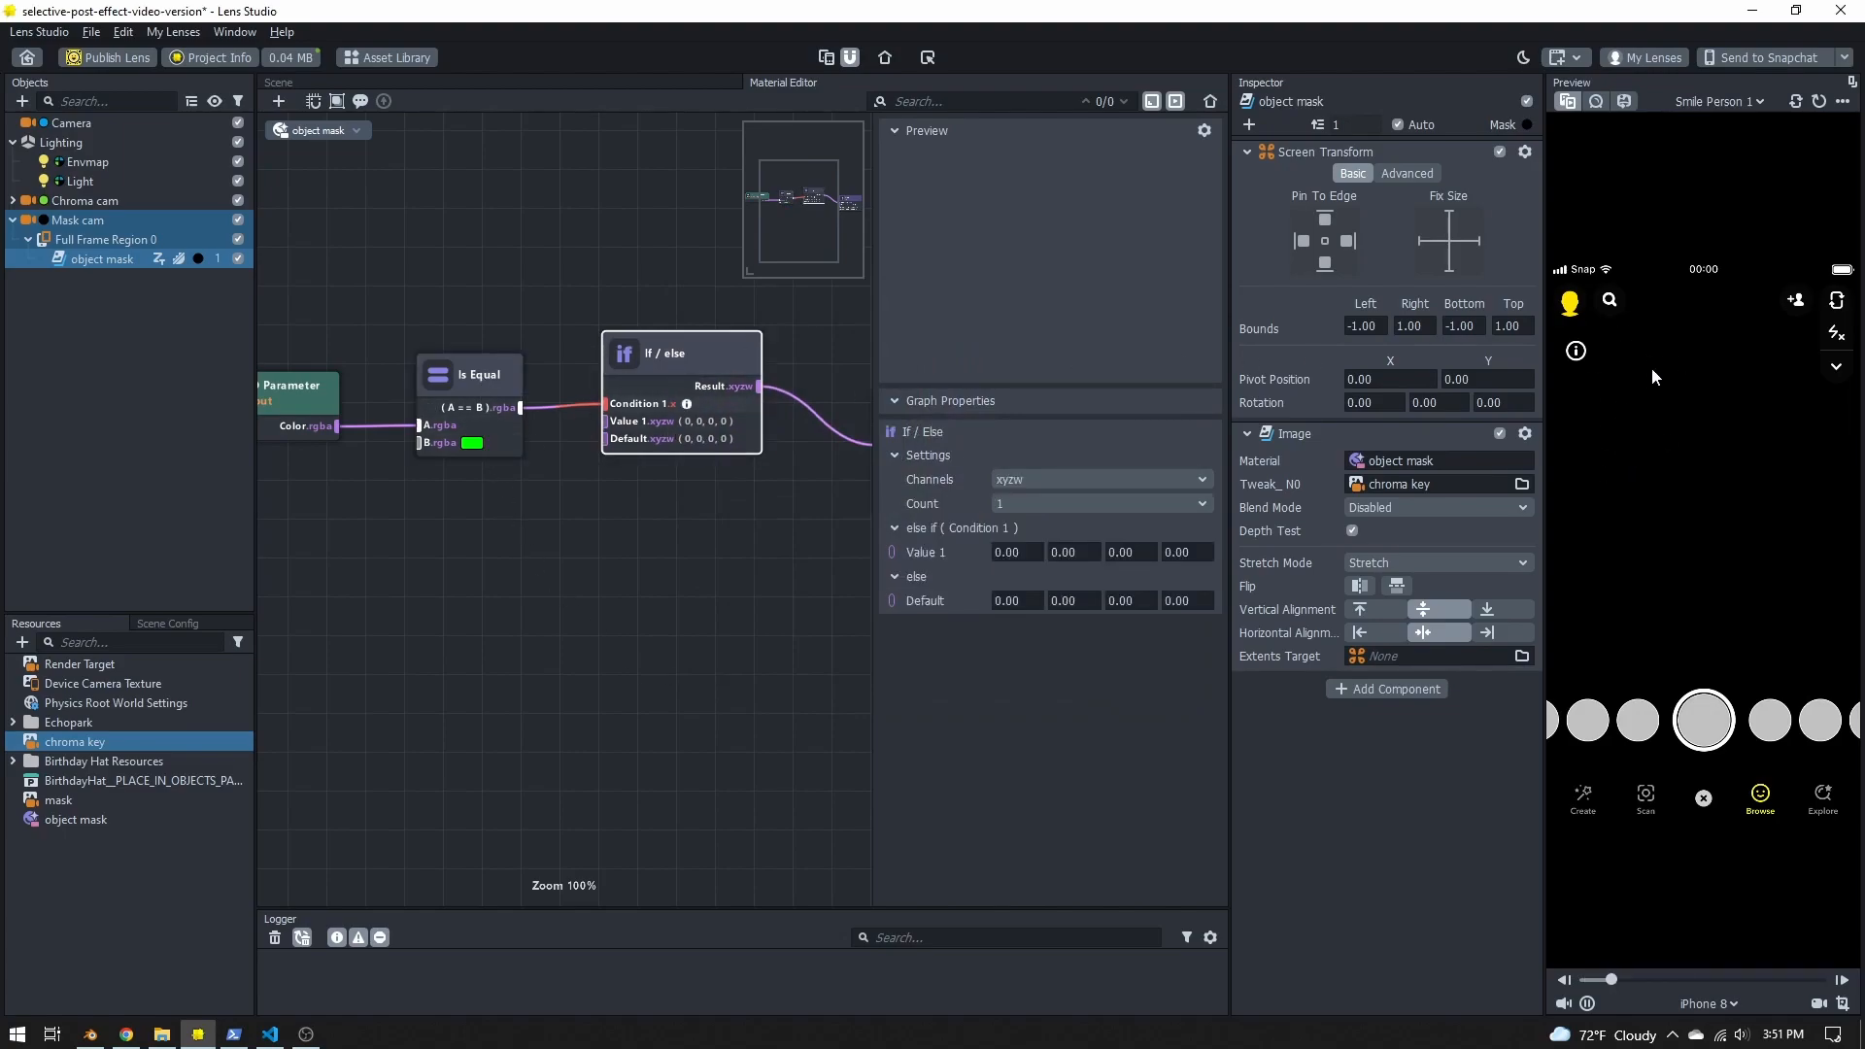
{"action": "left_click_drag", "start_coordinate": [657, 361], "coordinate": [648, 375]}
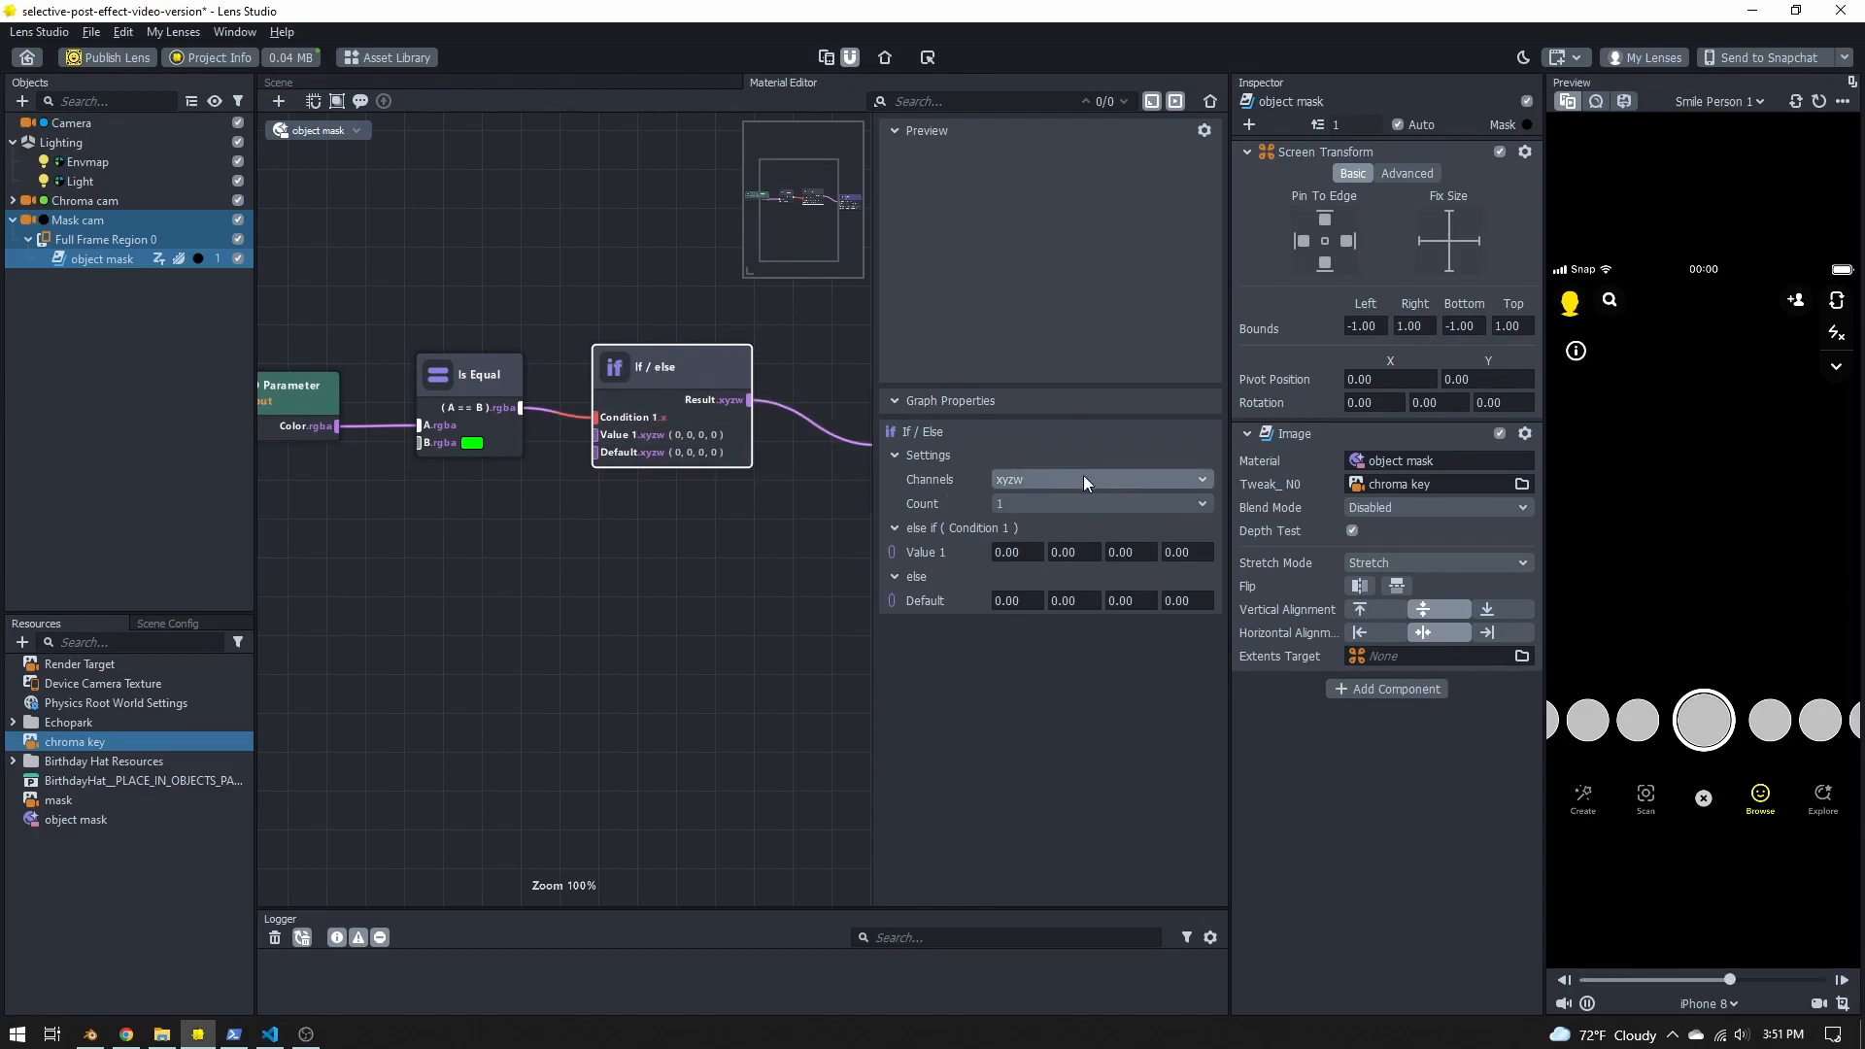
{"action": "left_click_drag", "start_coordinate": [871, 465], "coordinate": [1213, 464]}
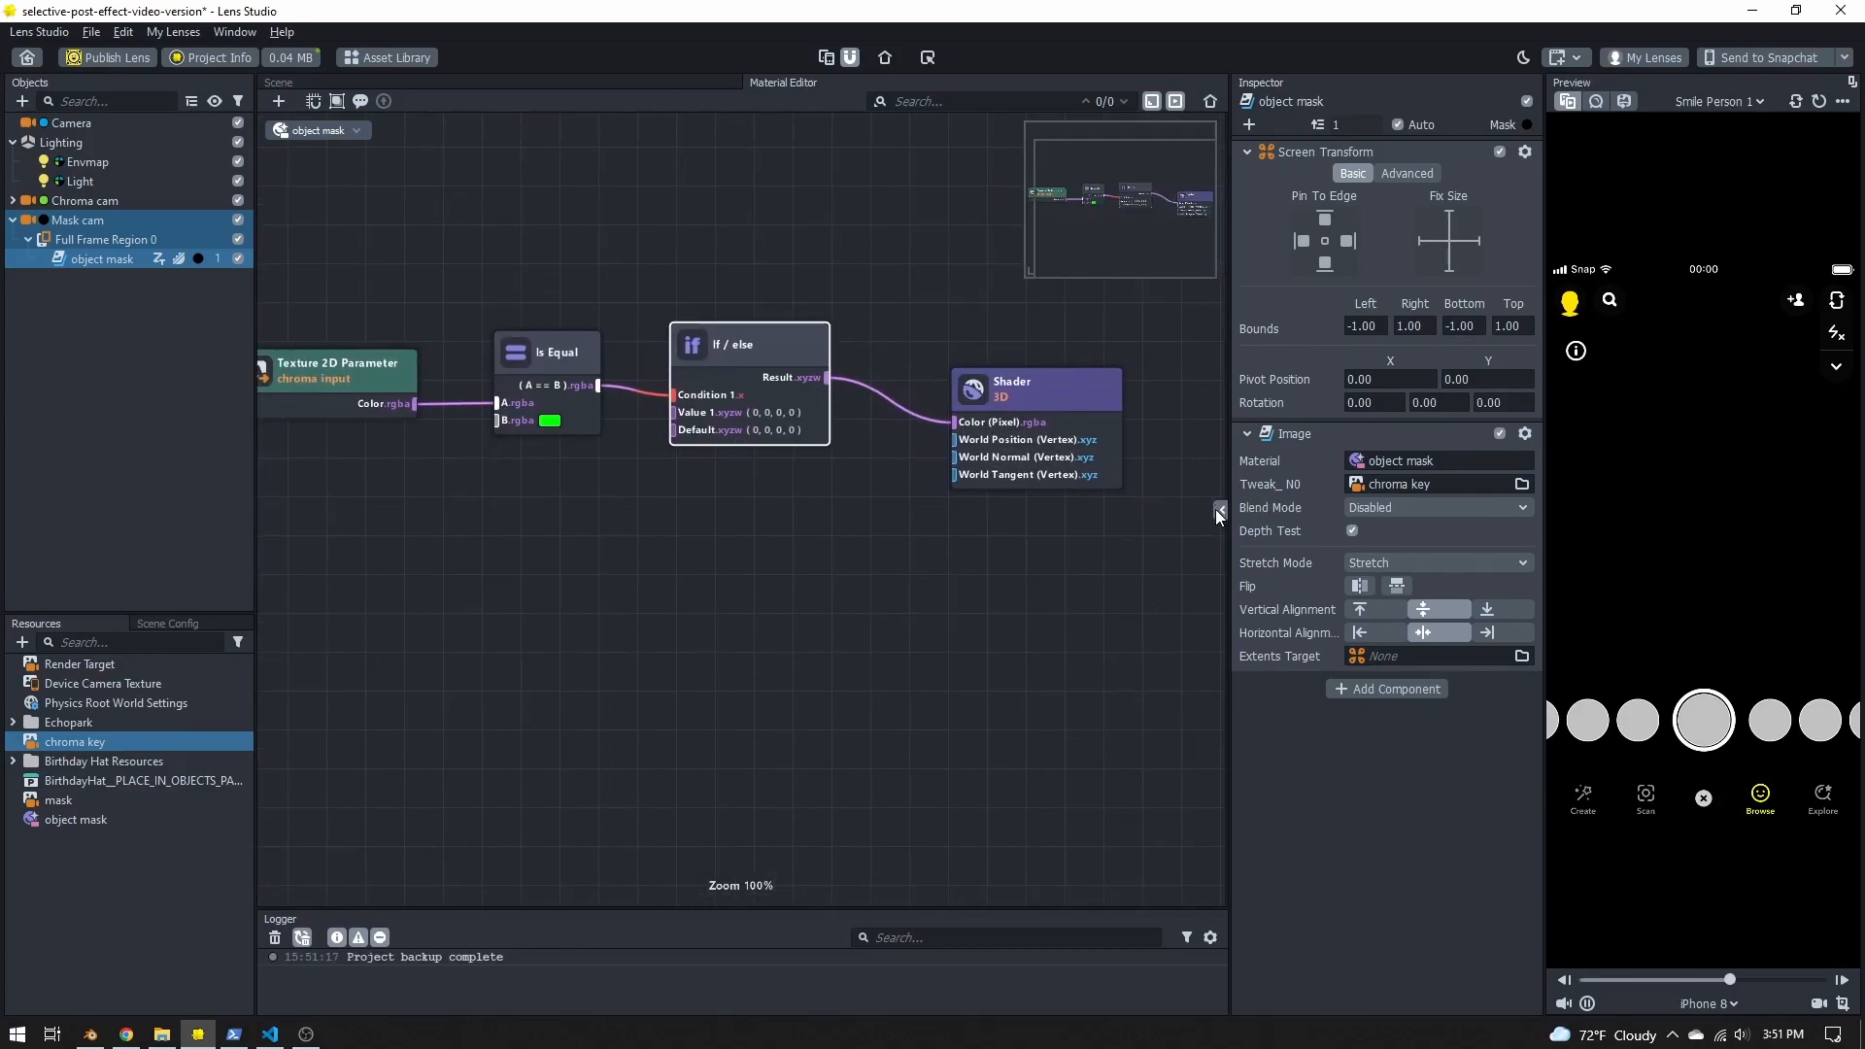
{"action": "left_click", "coordinate": [1217, 509]}
{"action": "left_click", "coordinate": [1202, 481]}
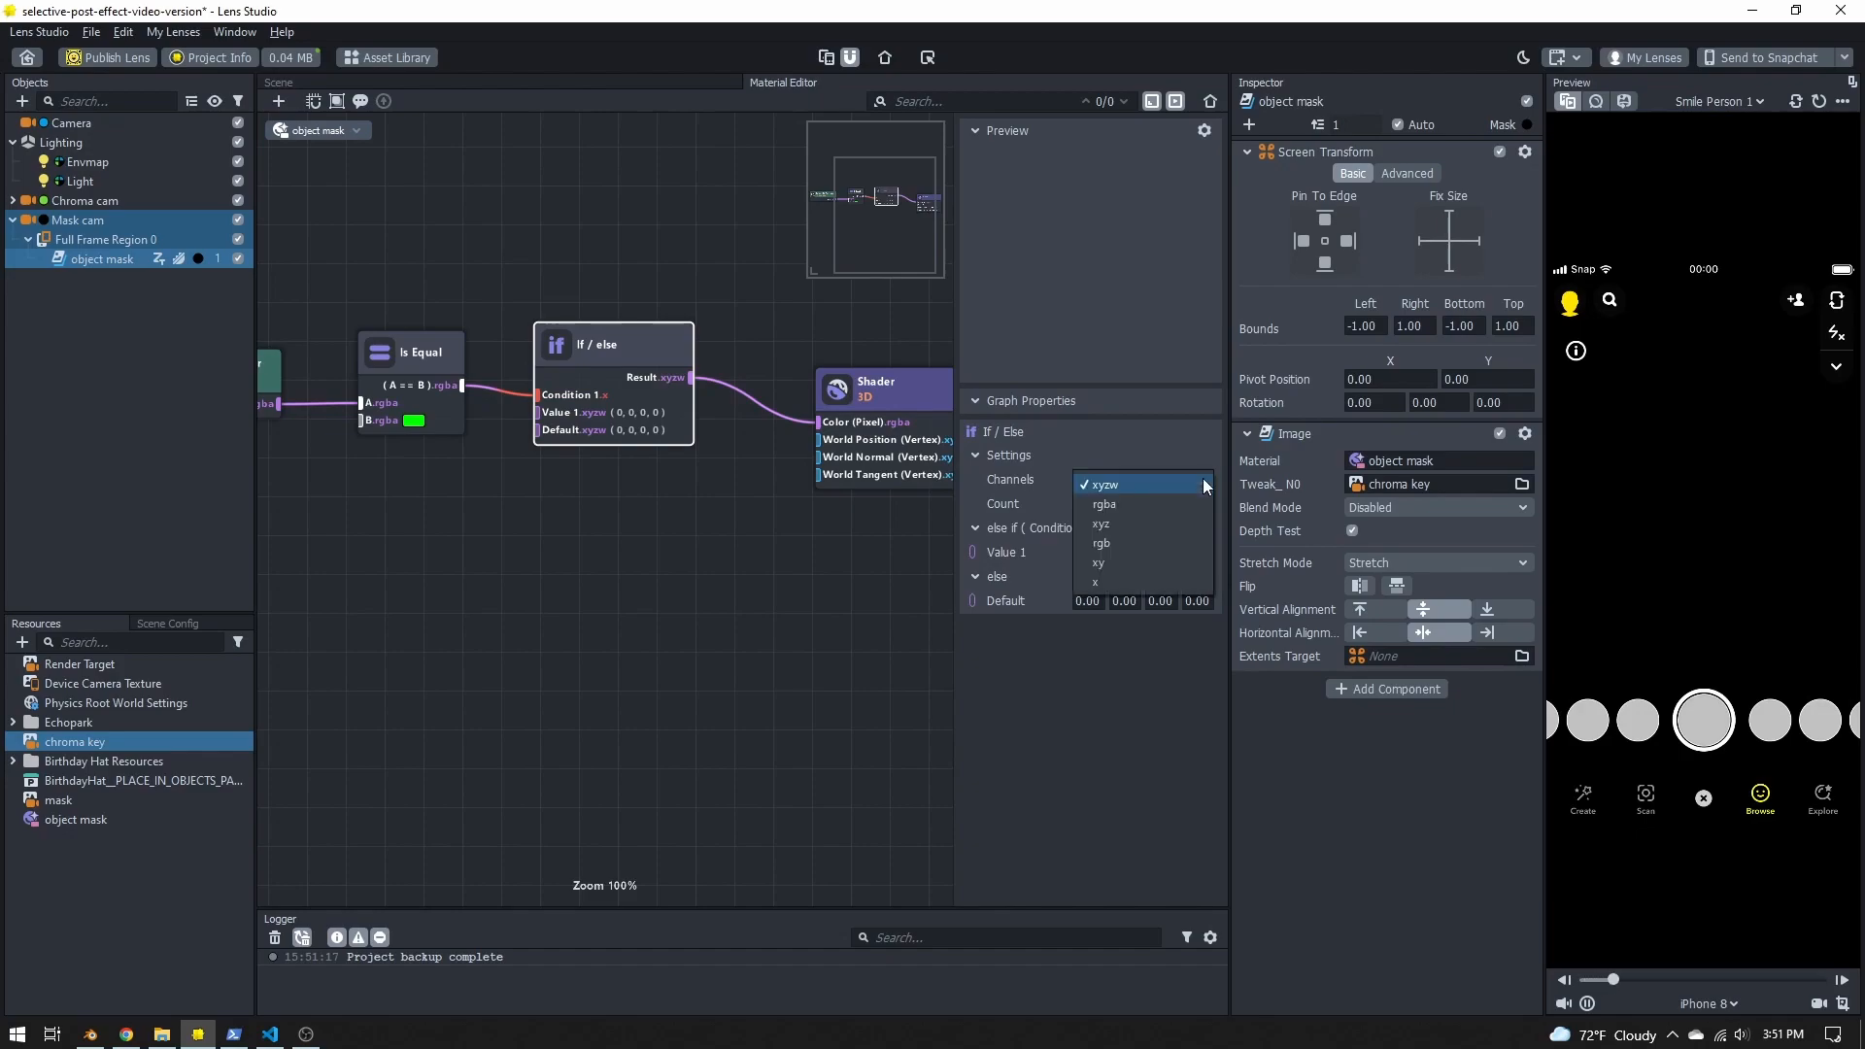
{"action": "left_click", "coordinate": [1109, 542]}
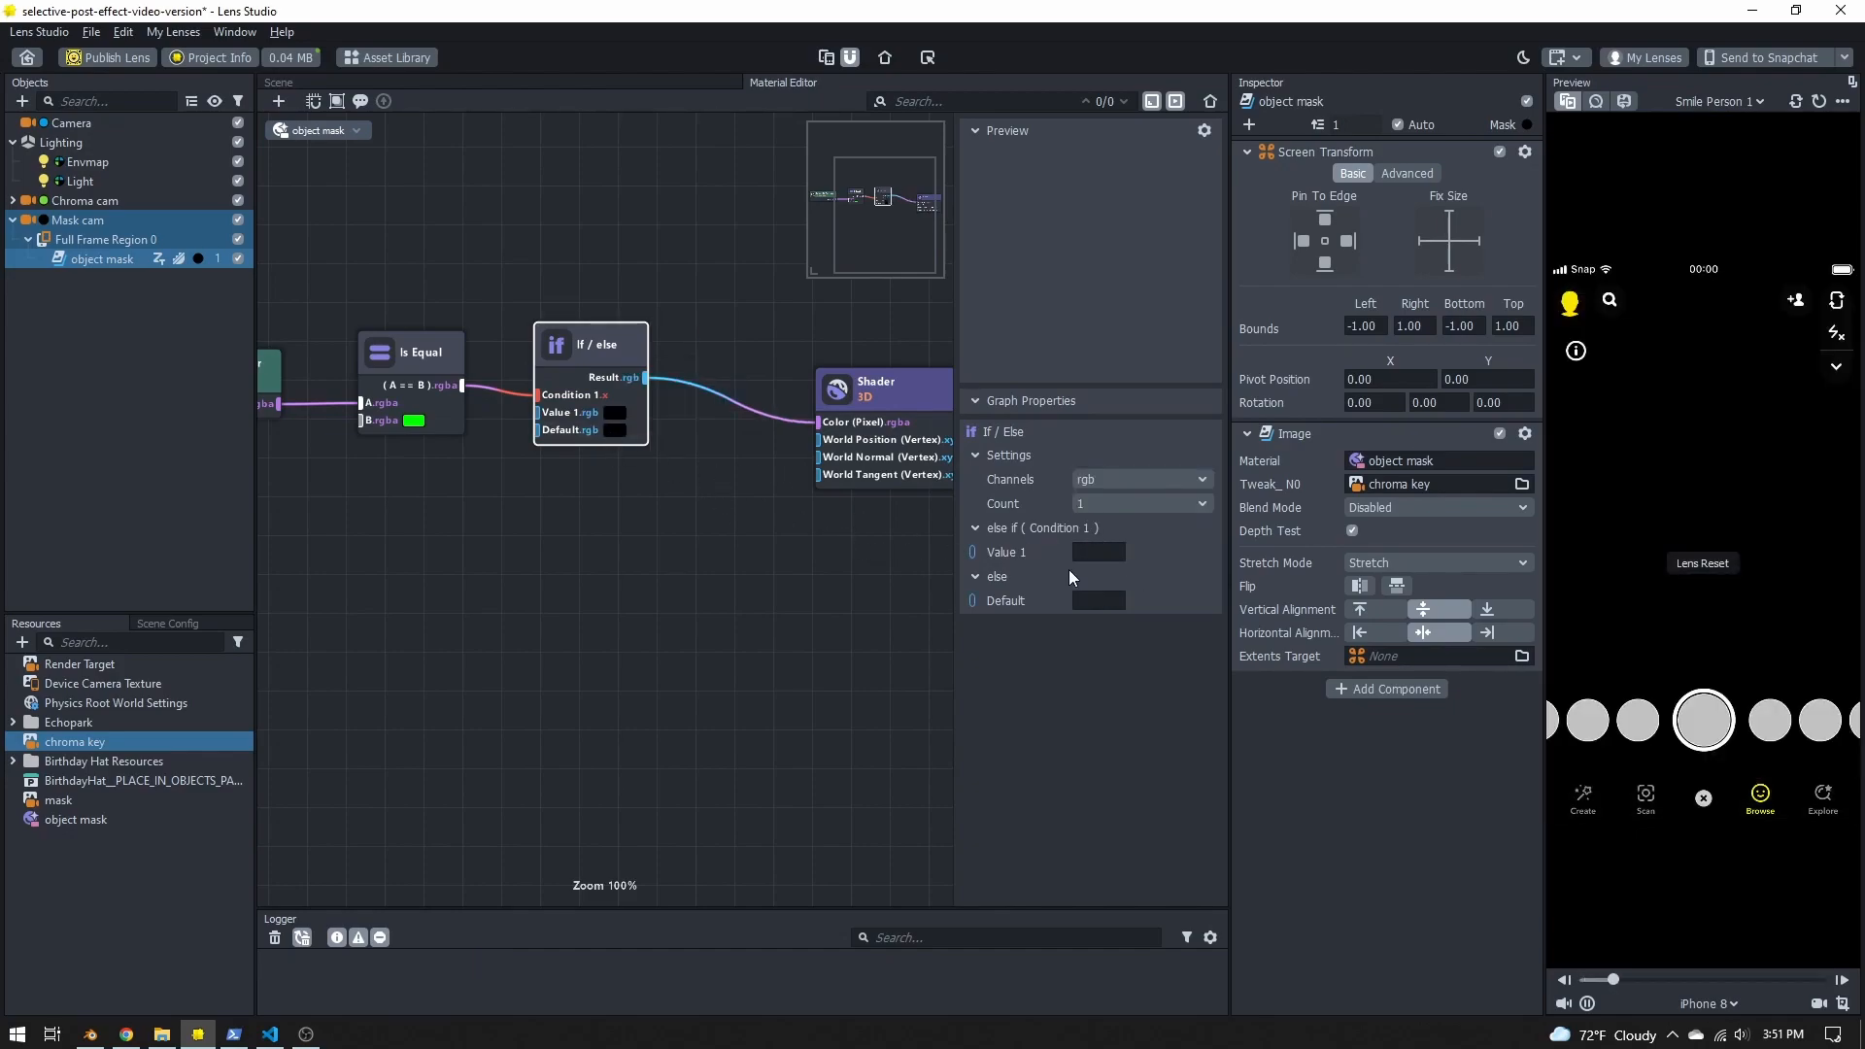
Step: Set the If / Else node's Default color to white (#ffffff) and save the project
{"action": "left_click", "coordinate": [1098, 600]}
{"action": "left_click_drag", "start_coordinate": [1155, 529], "coordinate": [1155, 342]}
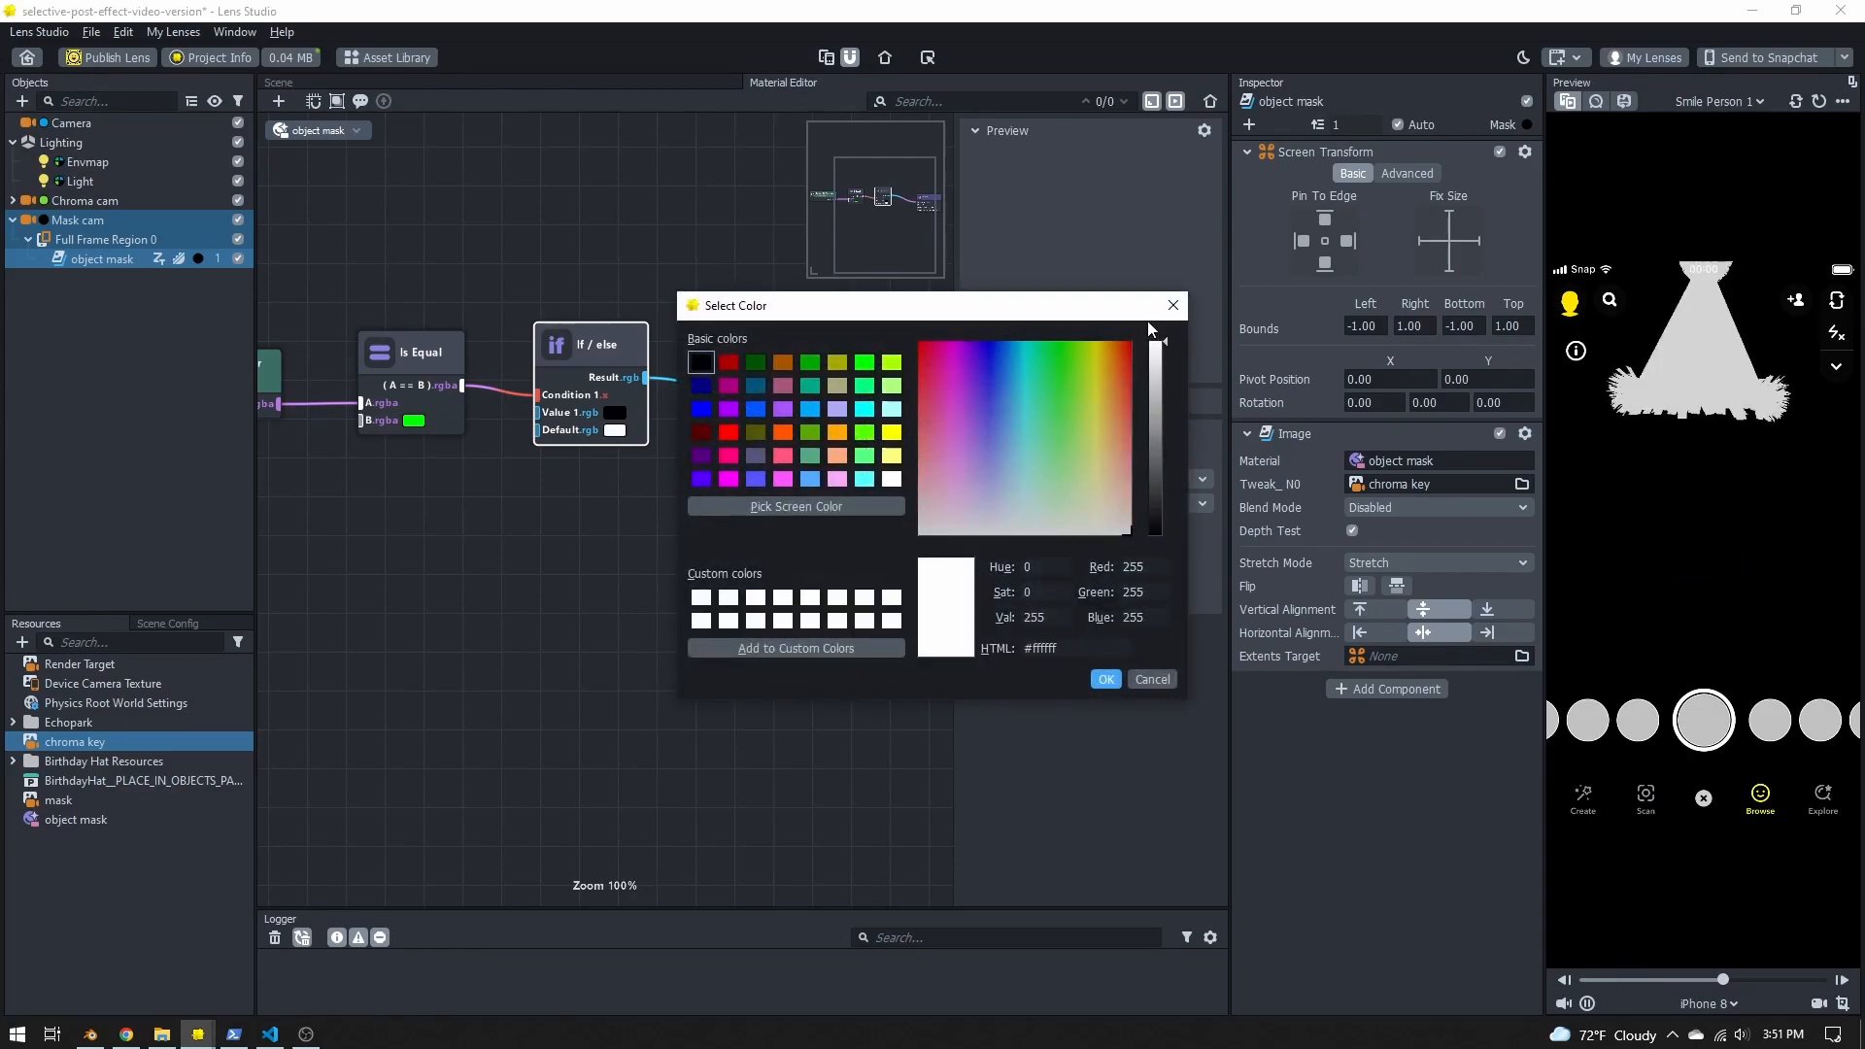
{"action": "left_click", "coordinate": [1104, 679]}
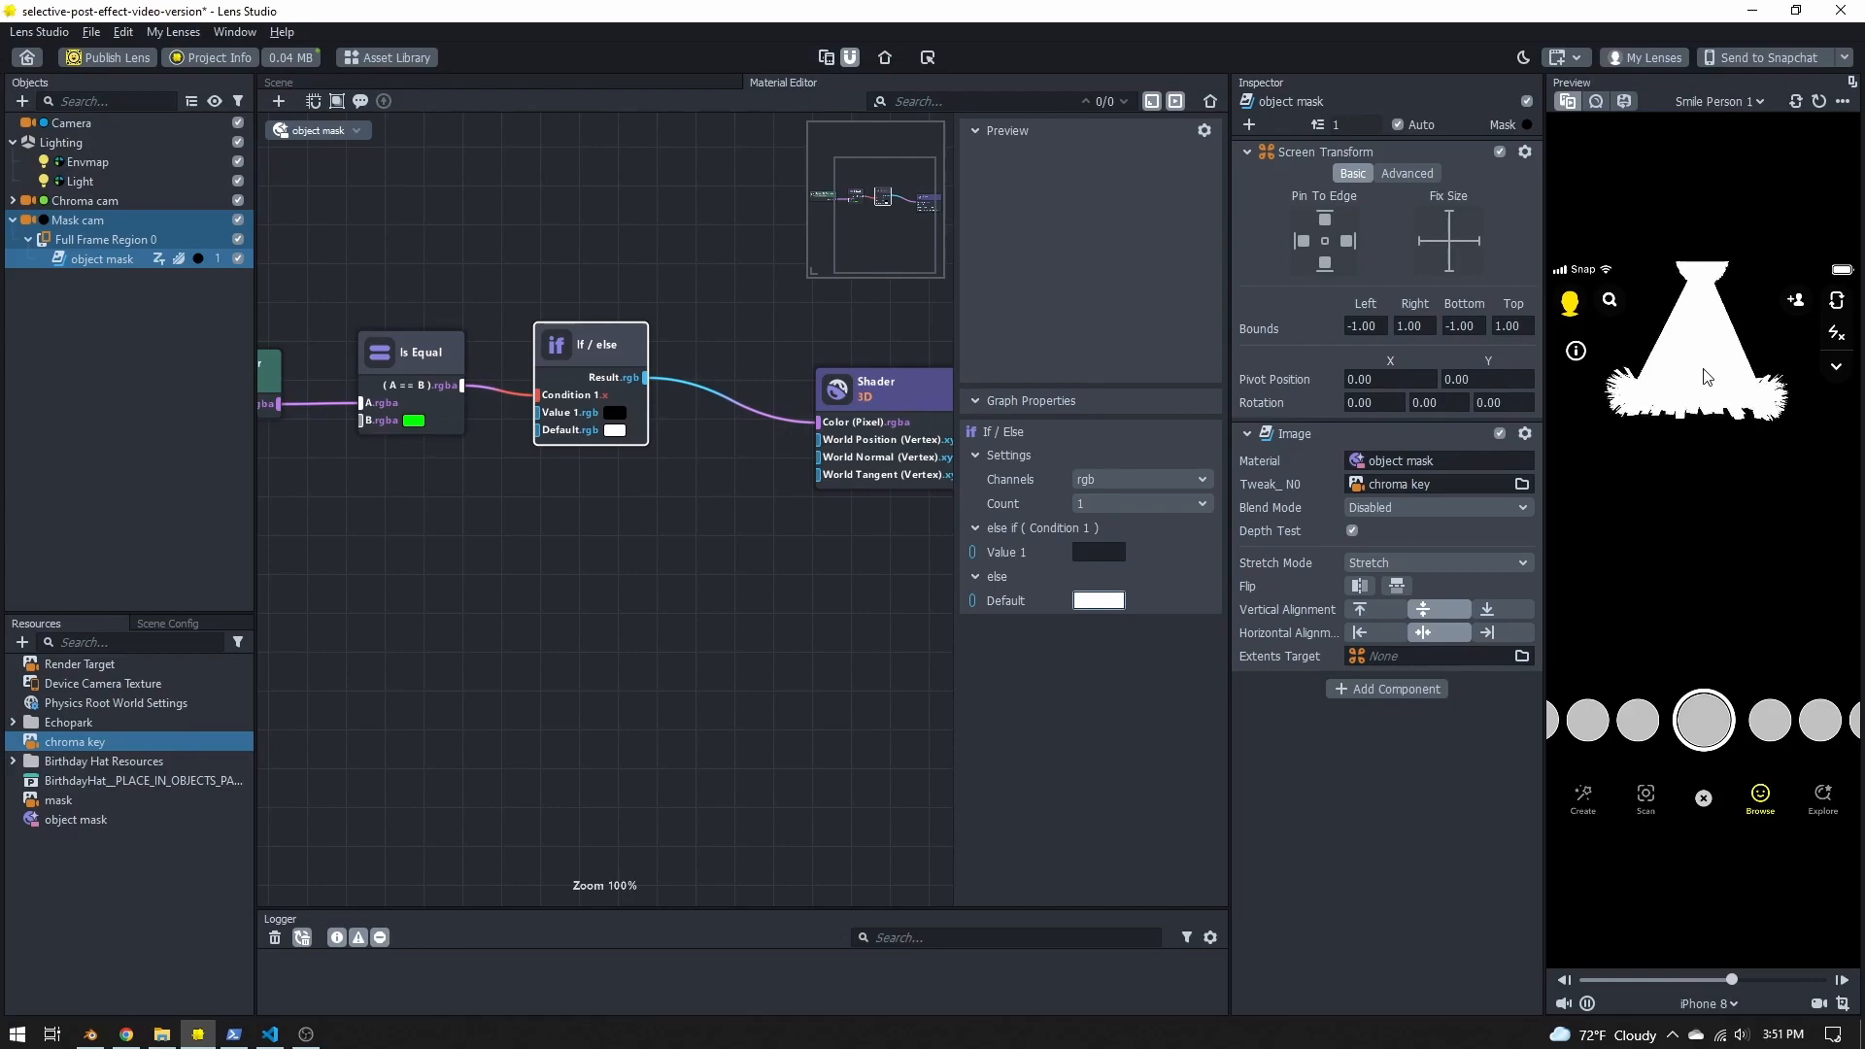
{"action": "key", "text": "ctrl+s"}
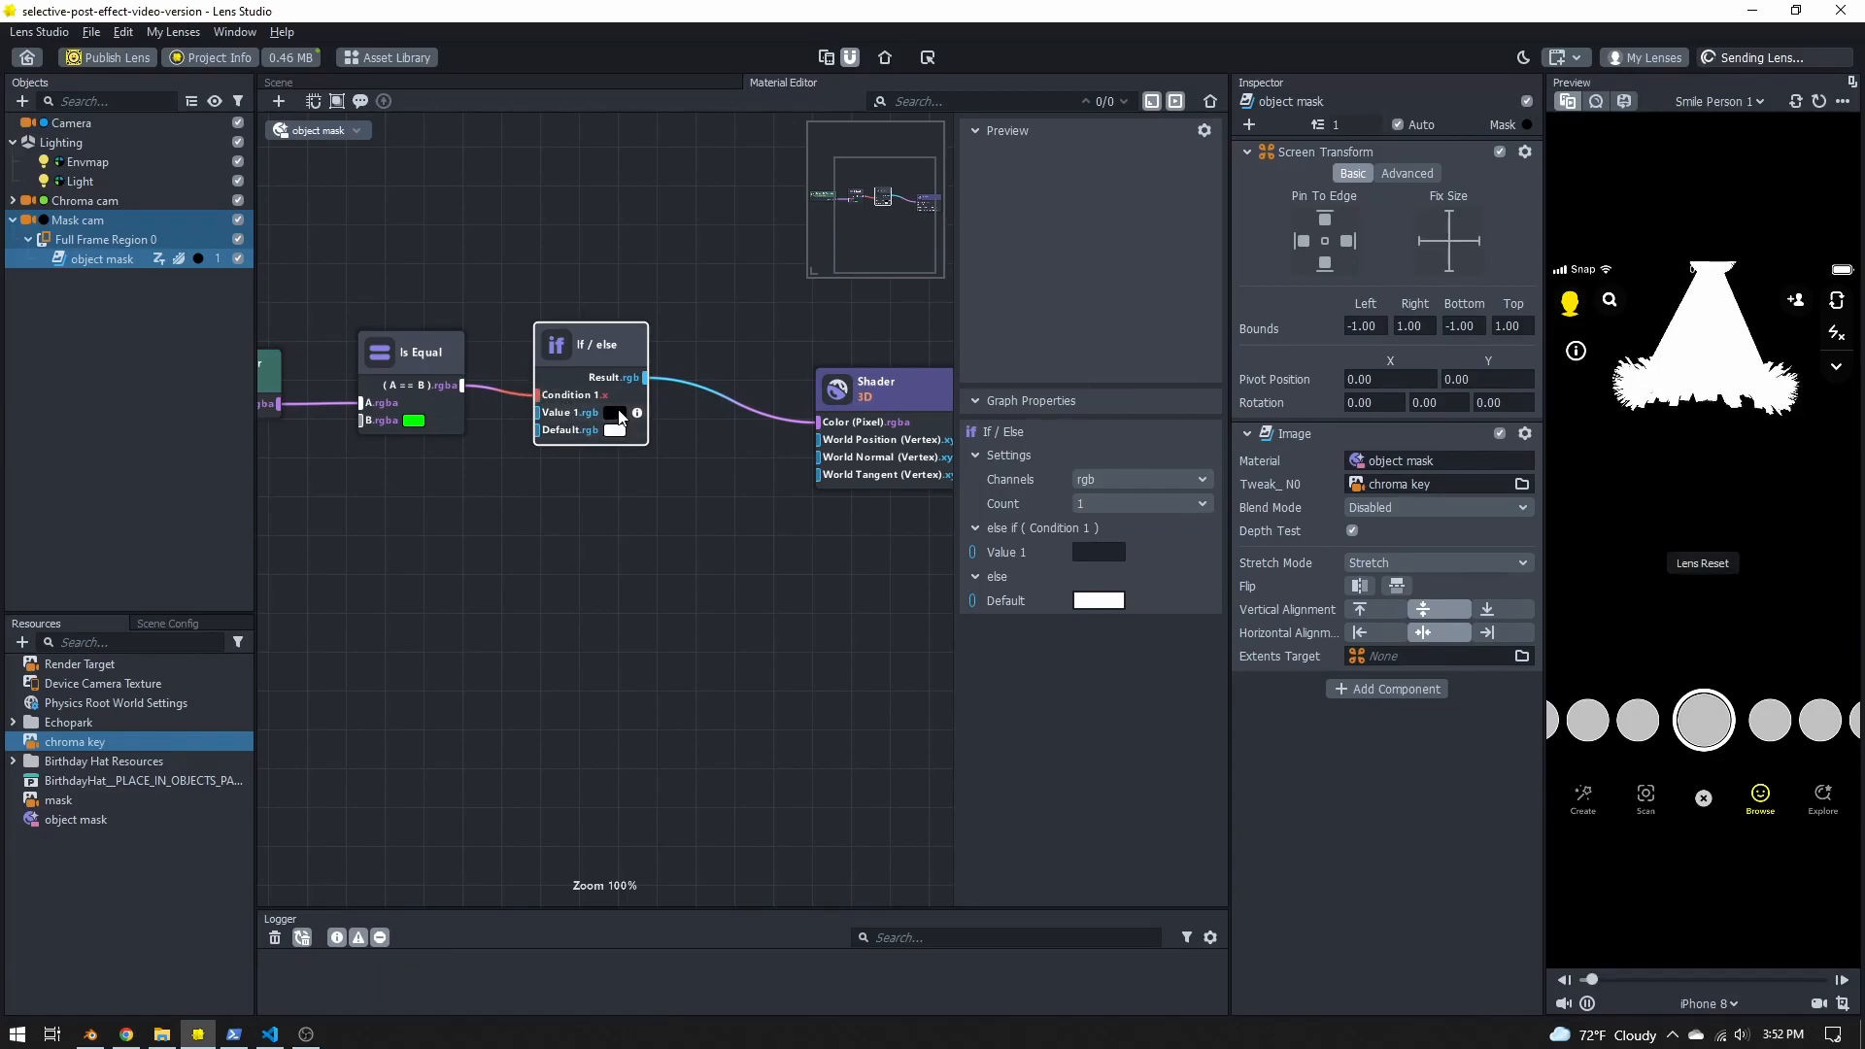
Step: Compare Chroma cam's clear color with the green used in the Is Equal node
{"action": "middle_click_drag", "start_coordinate": [447, 492], "coordinate": [646, 510]}
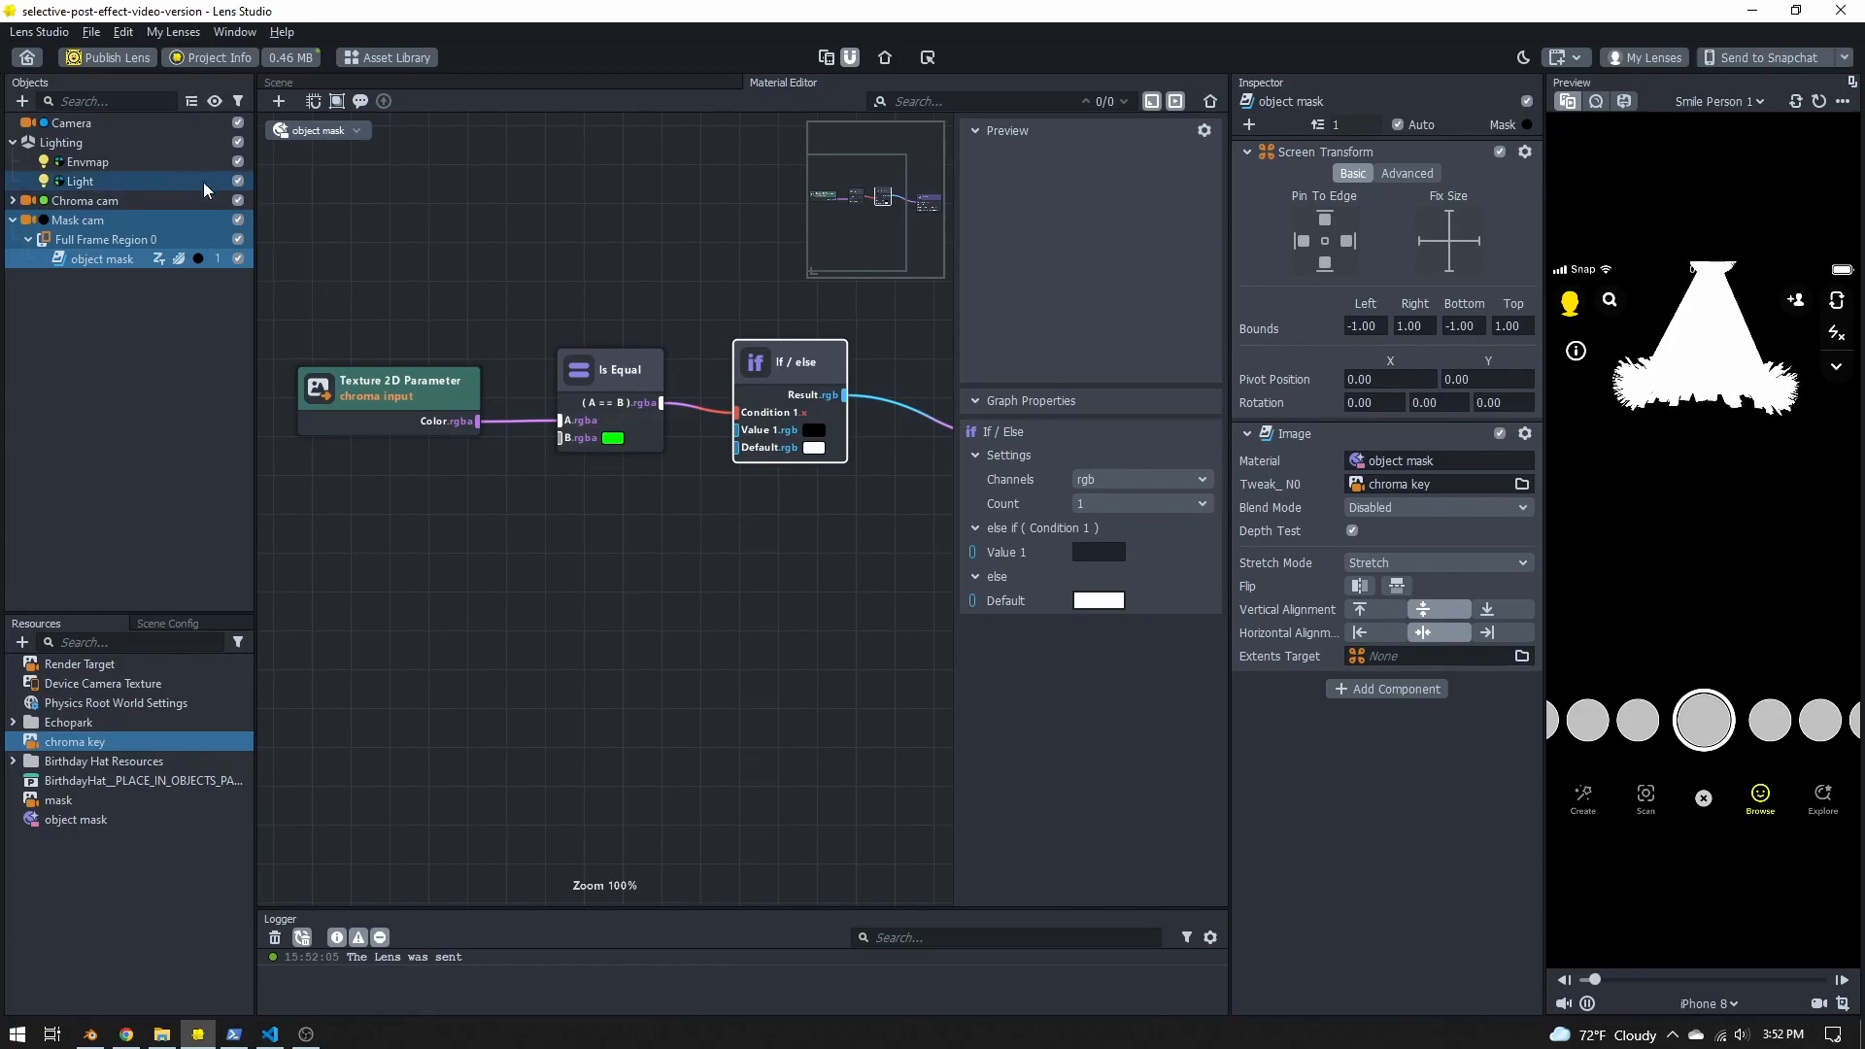
{"action": "left_click", "coordinate": [85, 200]}
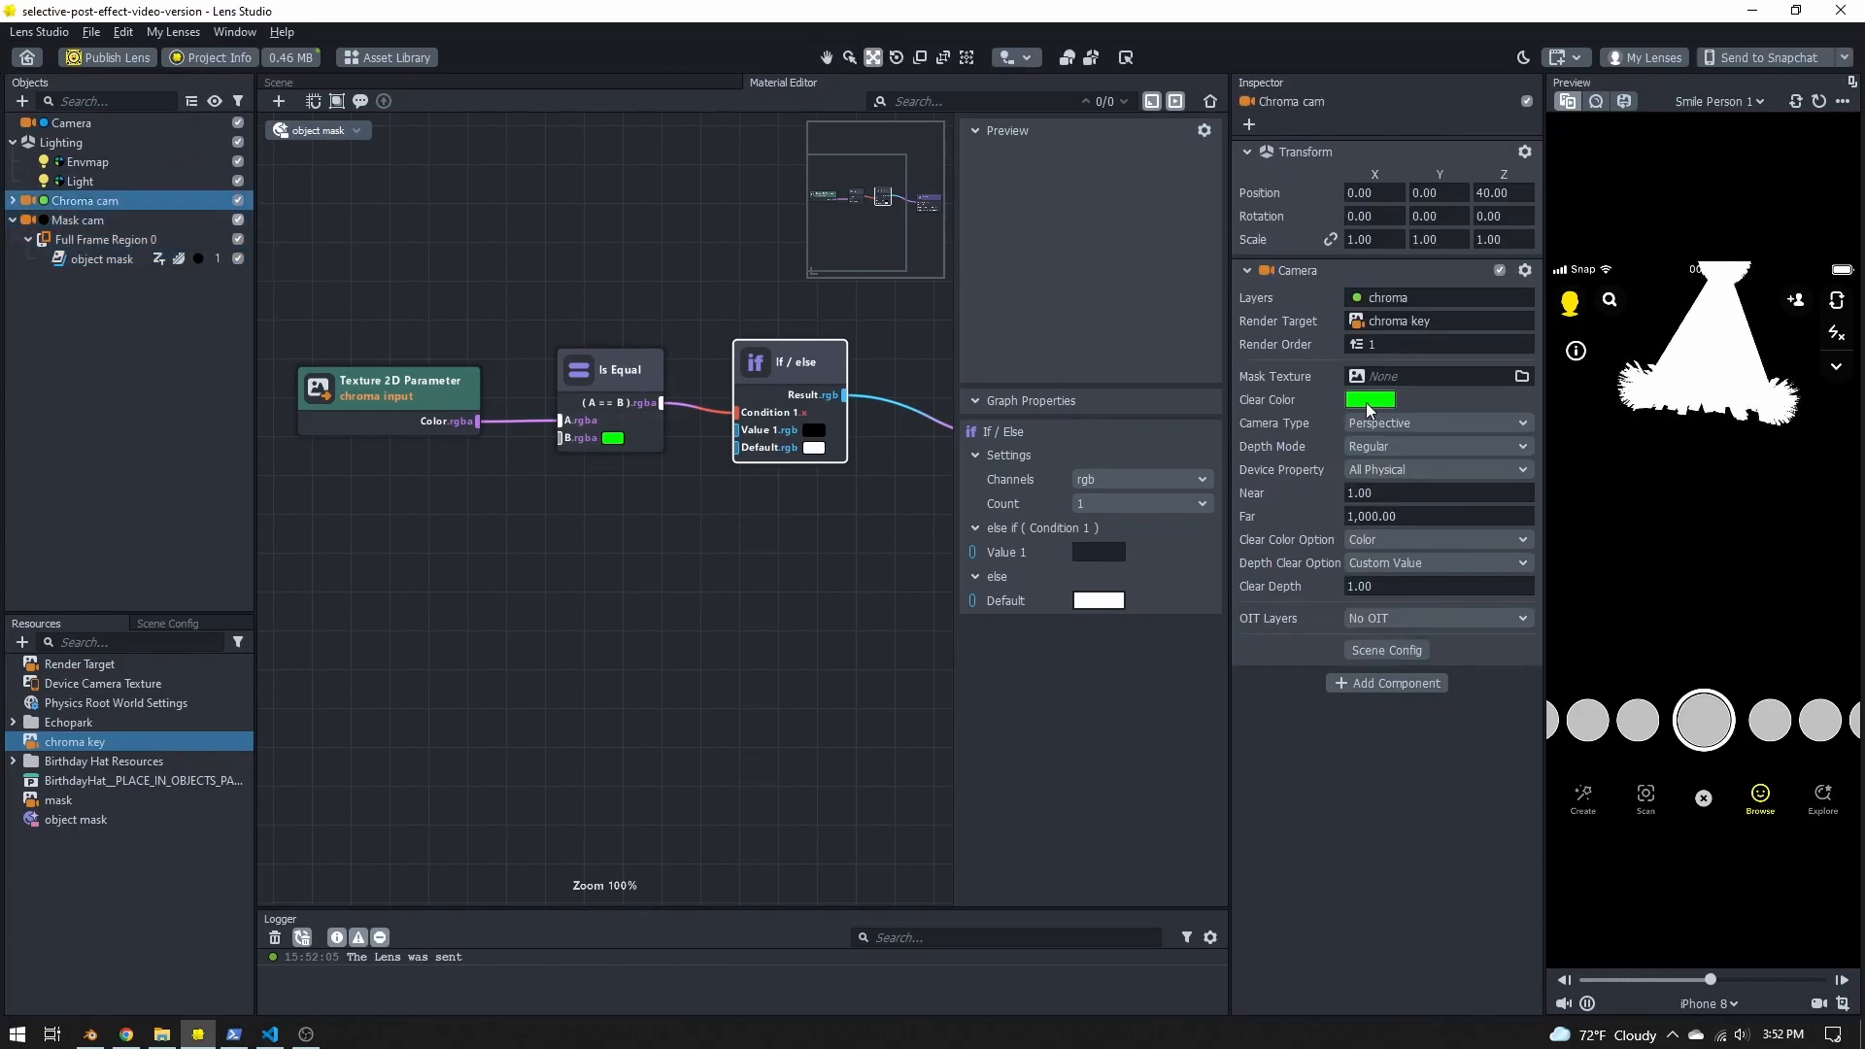
{"action": "left_click", "coordinate": [146, 393]}
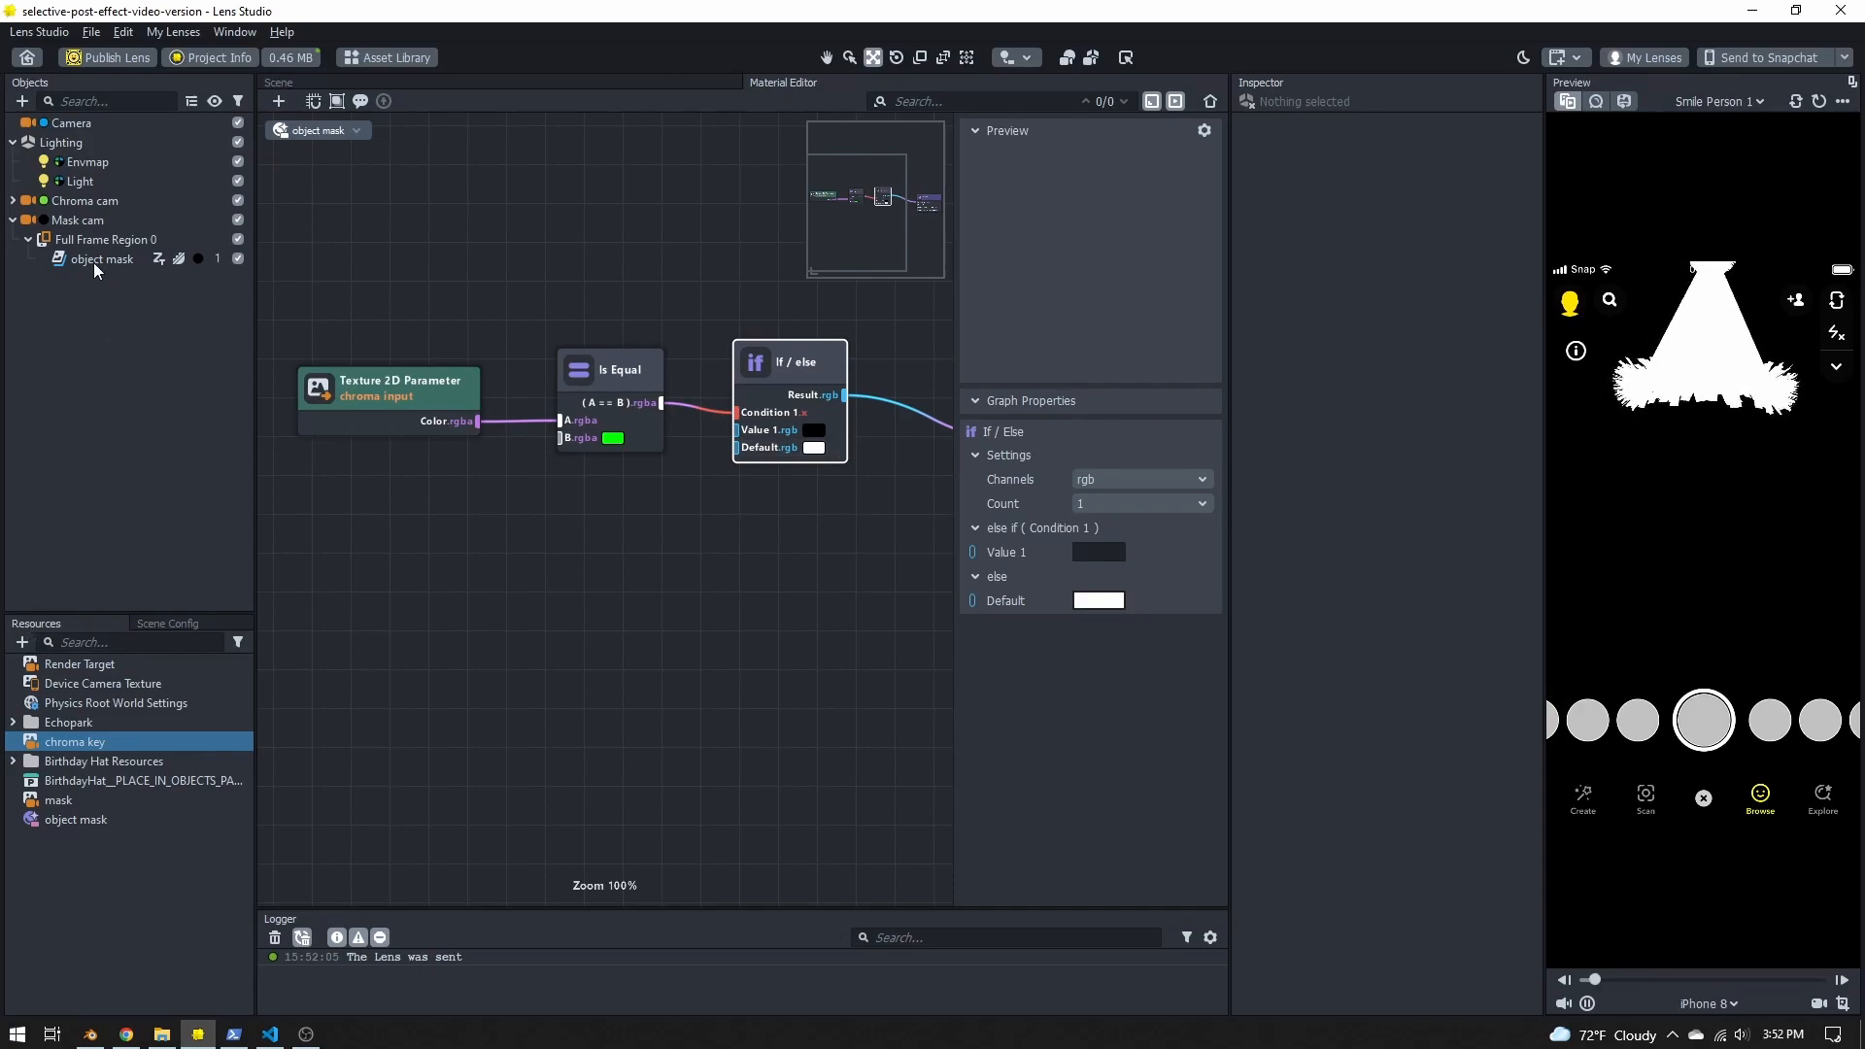
Step: Add a second screen image under Mask cam and rename it "person mask"
{"action": "left_click", "coordinate": [77, 223]}
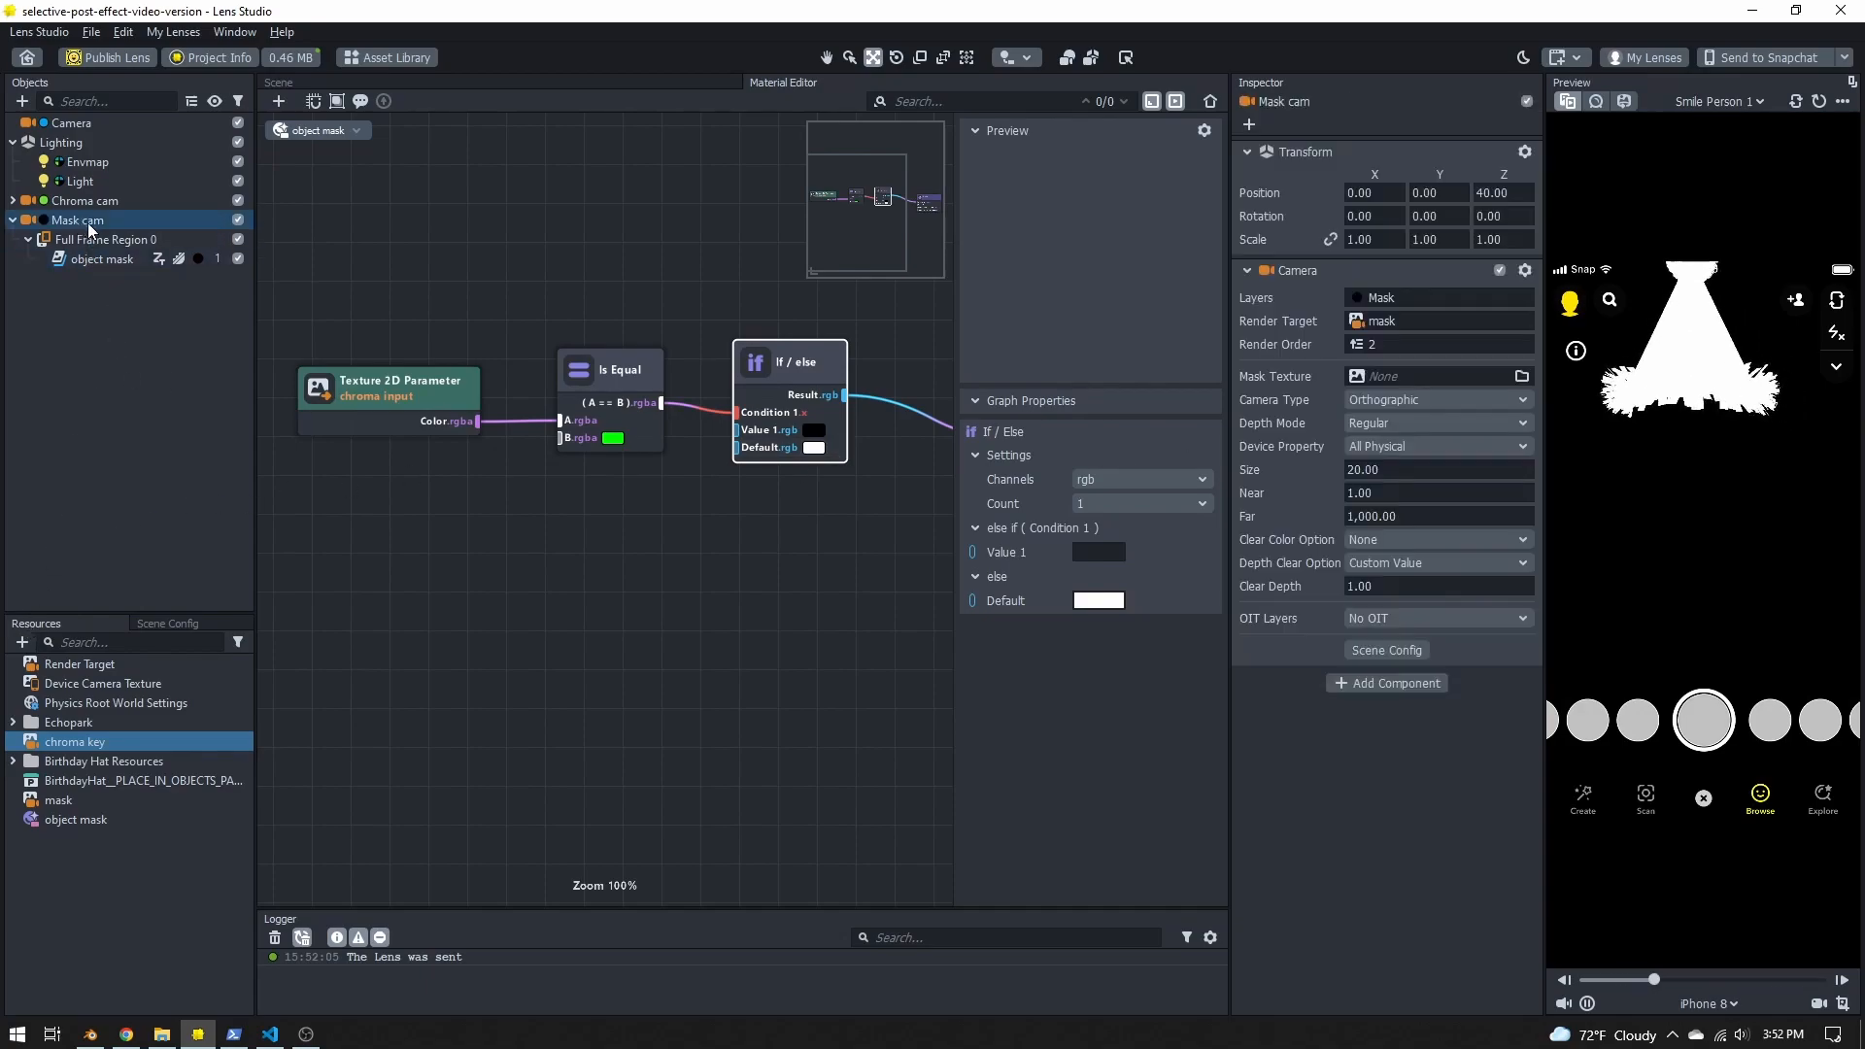
{"action": "left_click", "coordinate": [21, 101]}
{"action": "left_click", "coordinate": [87, 253]}
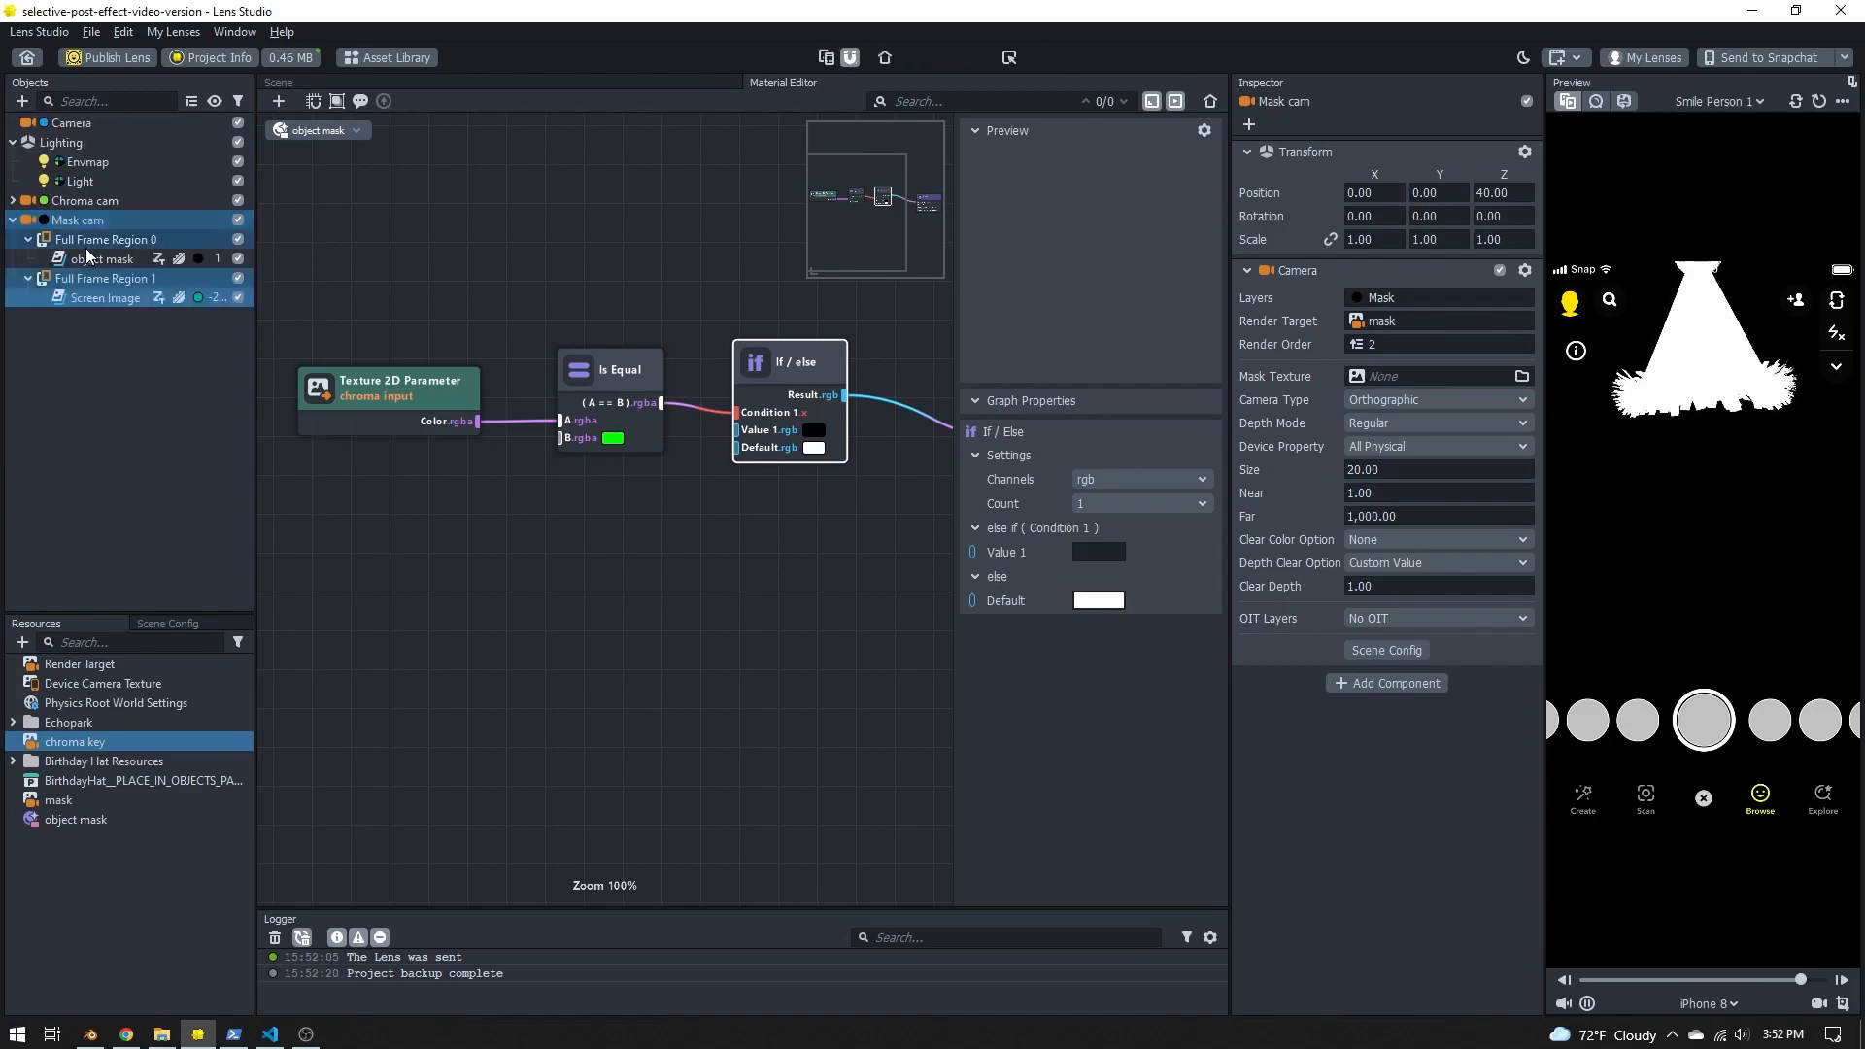
{"action": "double_click", "coordinate": [104, 298]}
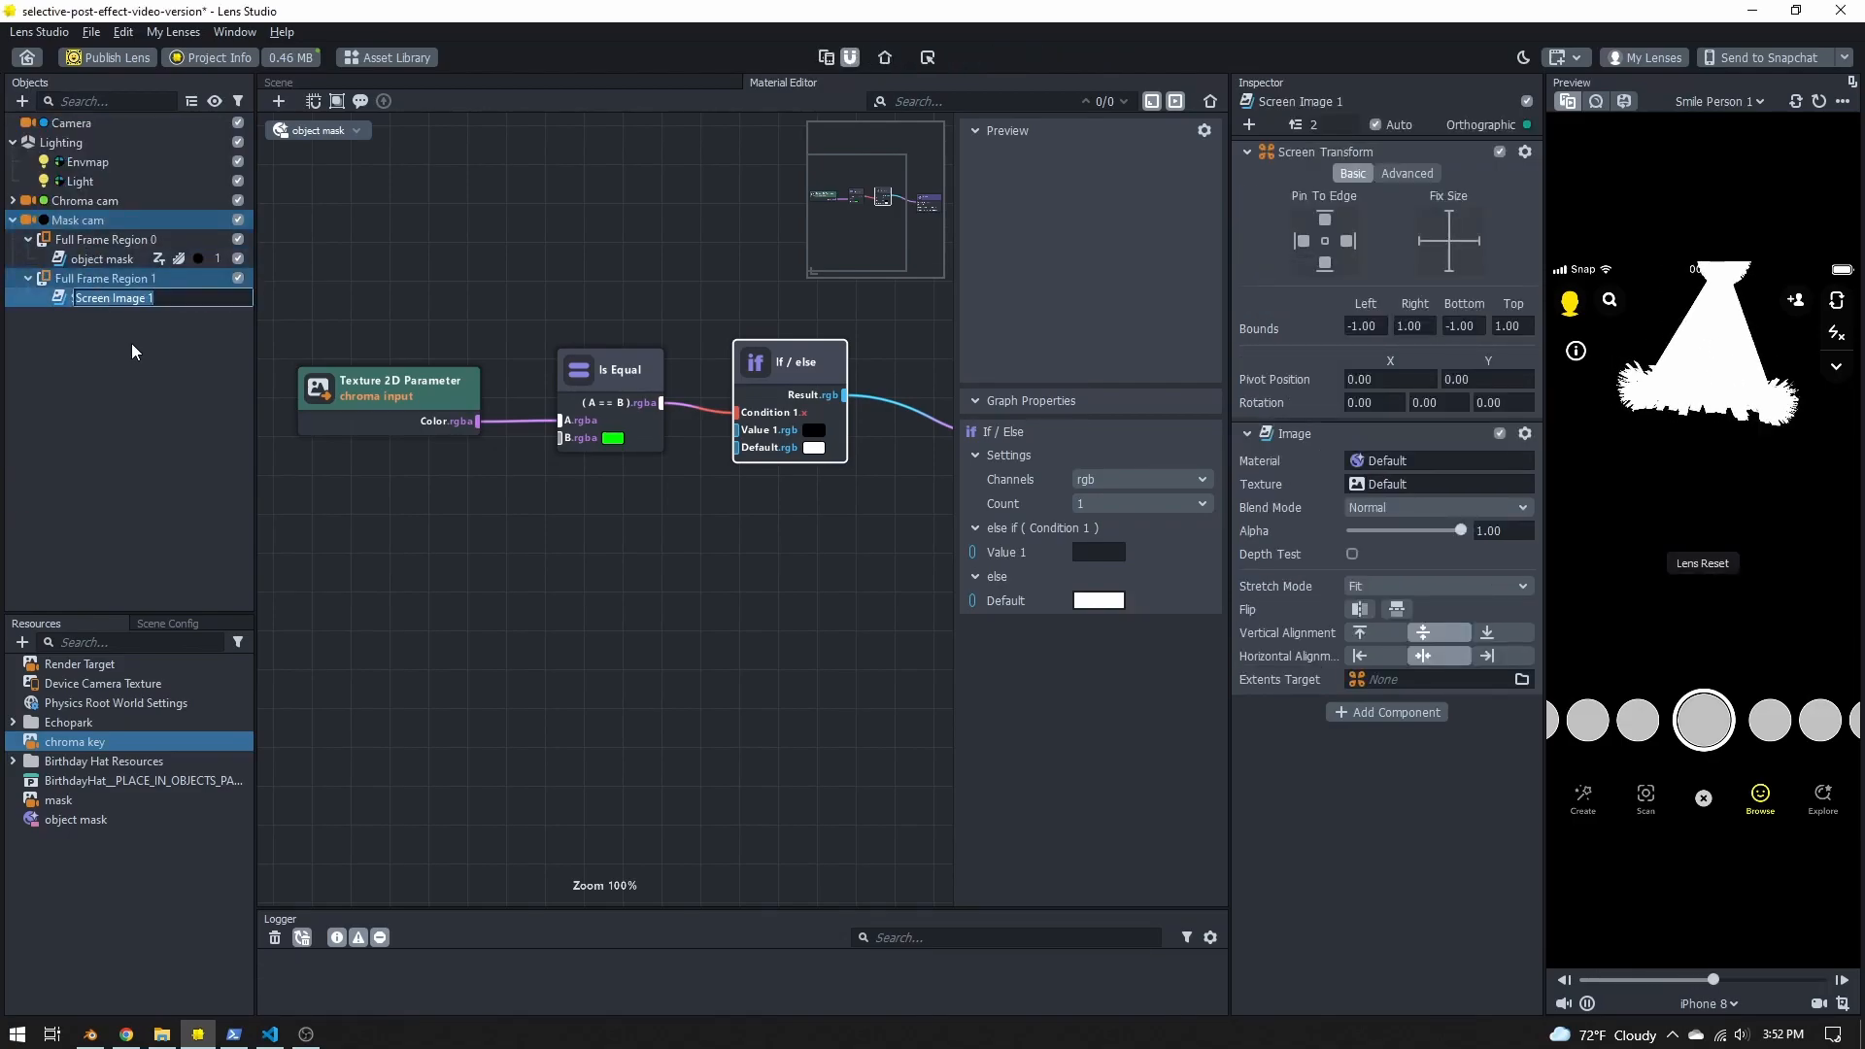
{"action": "type", "text": "person mask"}
{"action": "key", "text": "Return"}
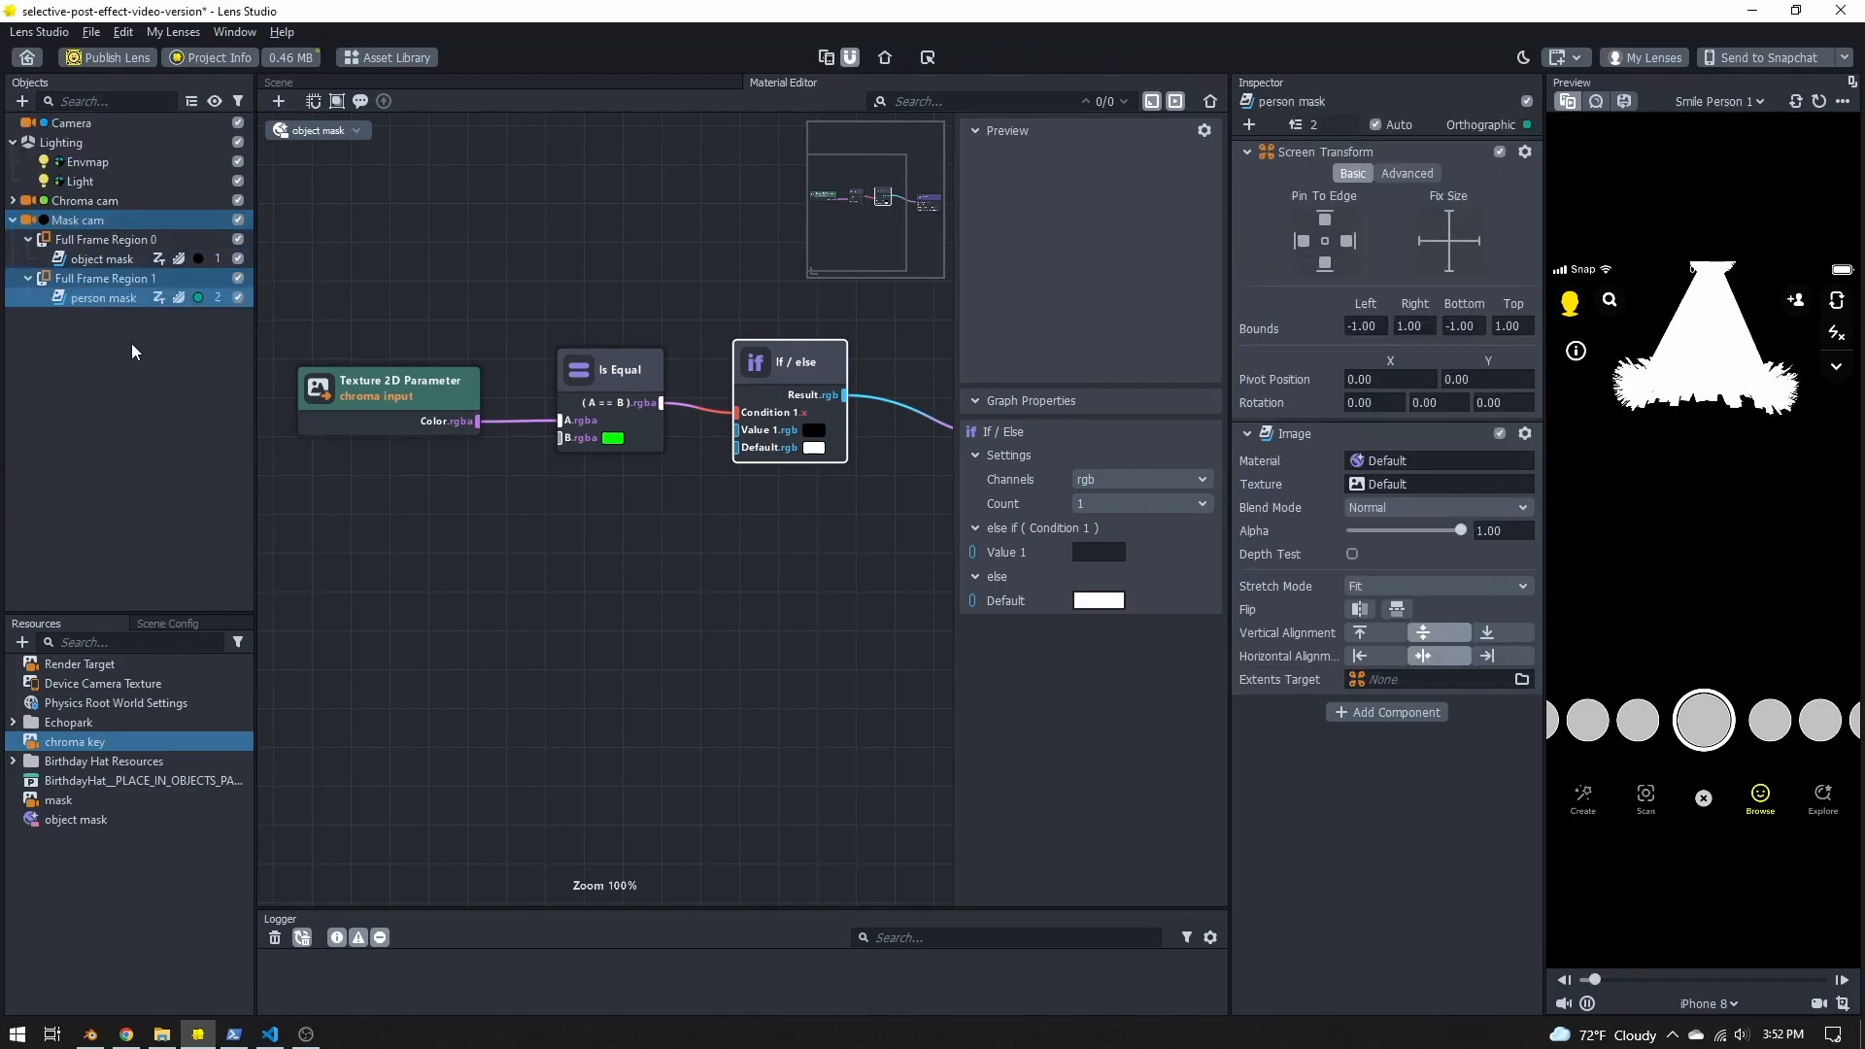
Step: Assign the person mask image to the Mask layer and set its Stretch Mode to Stretch
{"action": "left_click", "coordinate": [1478, 124]}
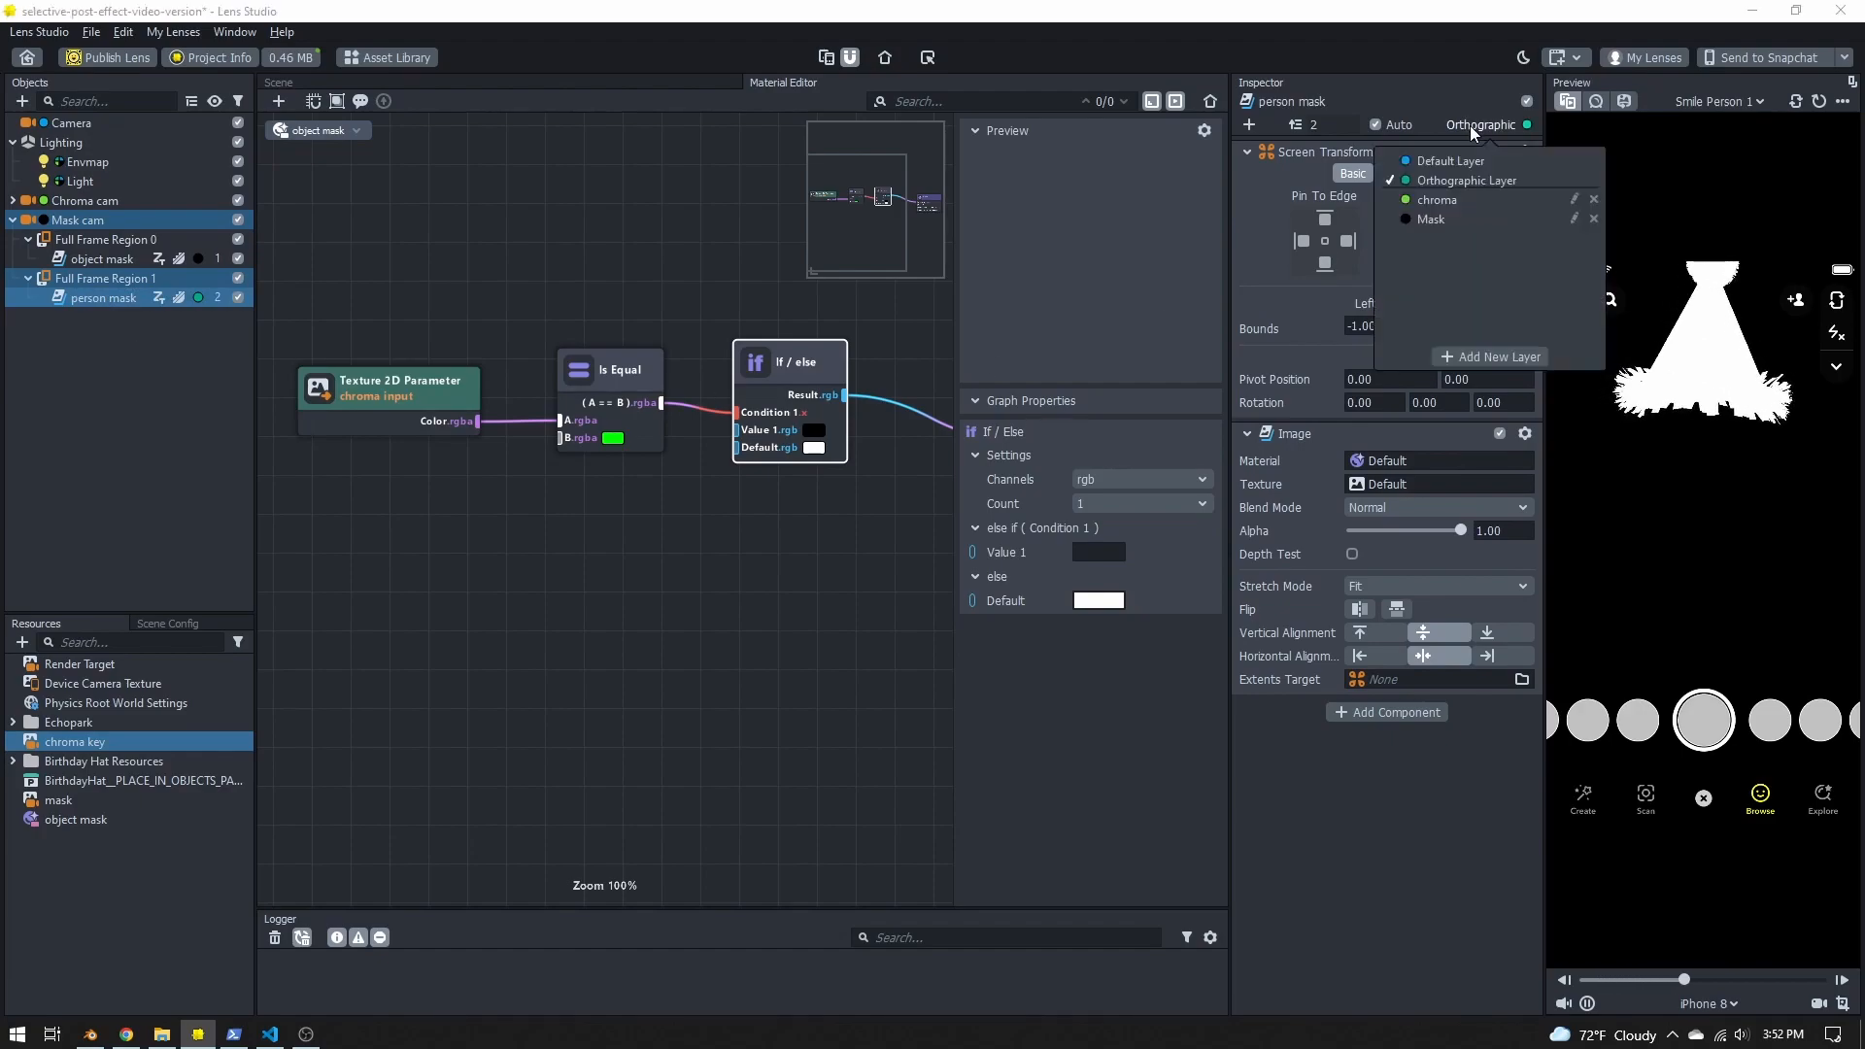
{"action": "left_click", "coordinate": [1439, 219]}
{"action": "left_click", "coordinate": [1395, 833]}
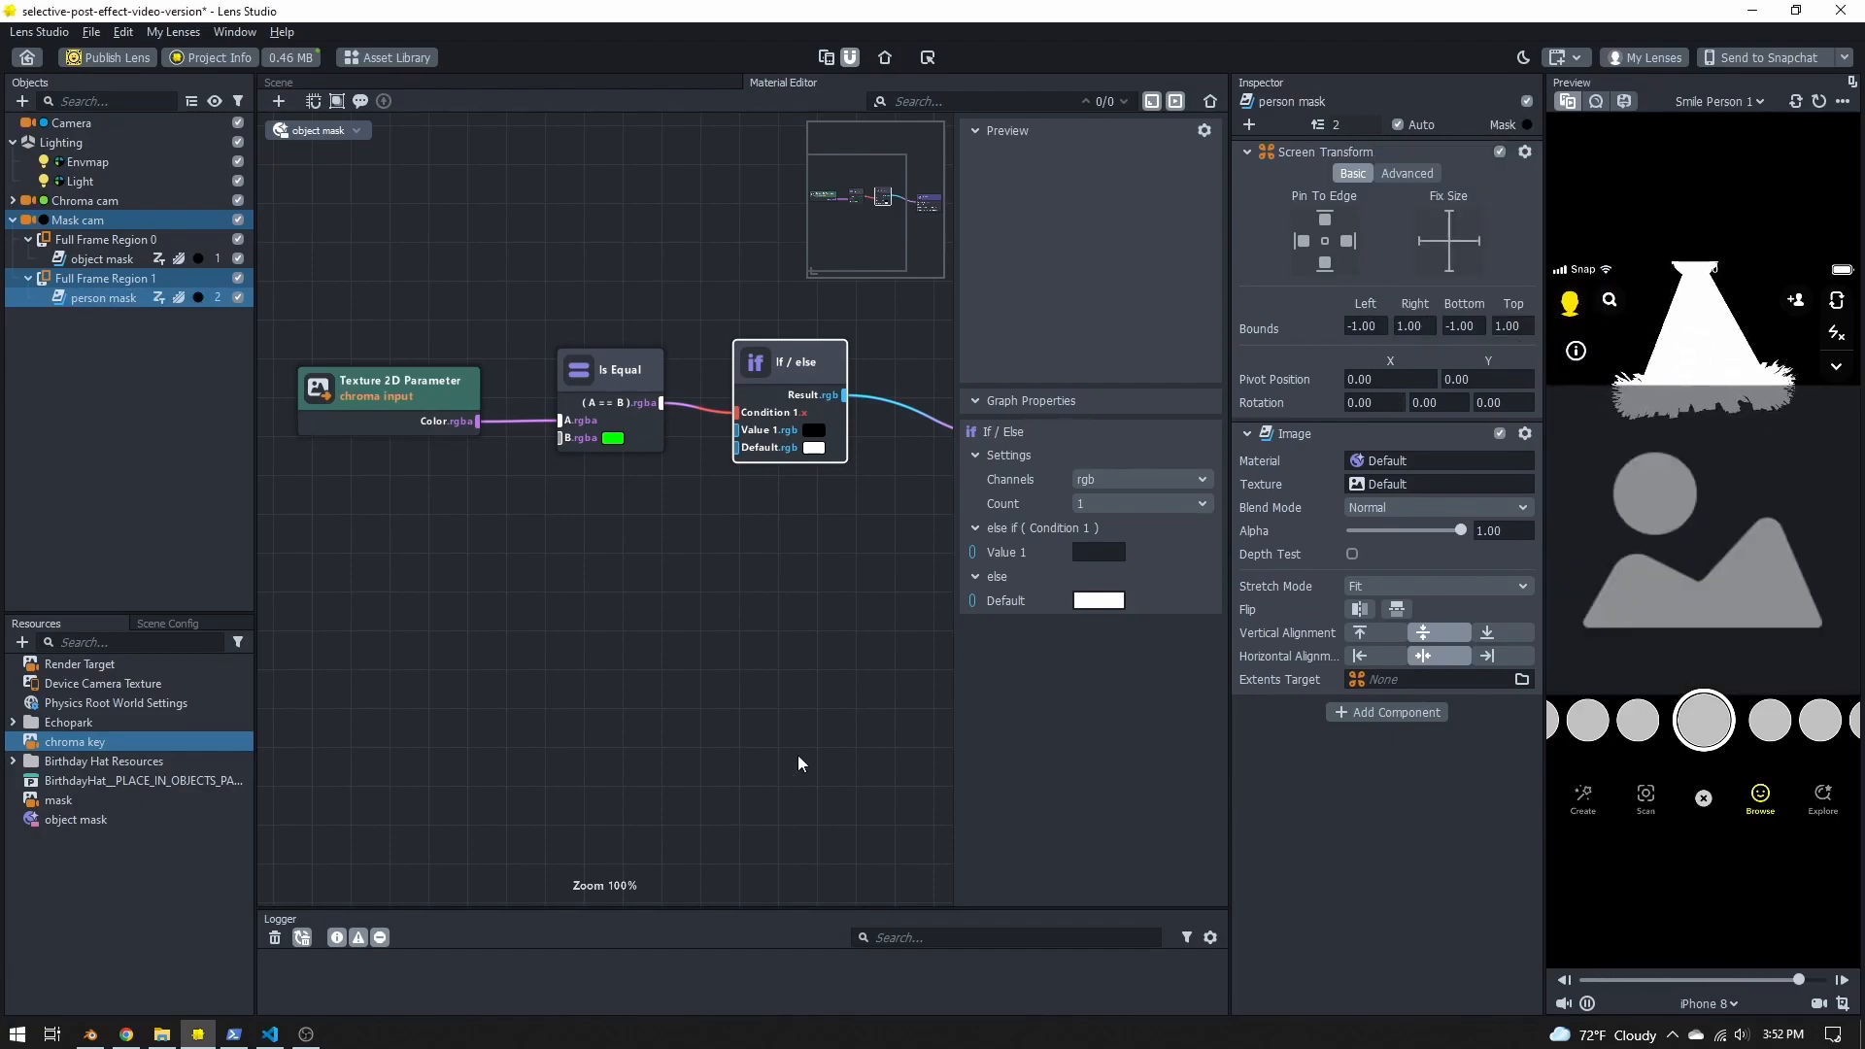
{"action": "left_click", "coordinate": [1384, 586]}
{"action": "left_click", "coordinate": [1379, 632]}
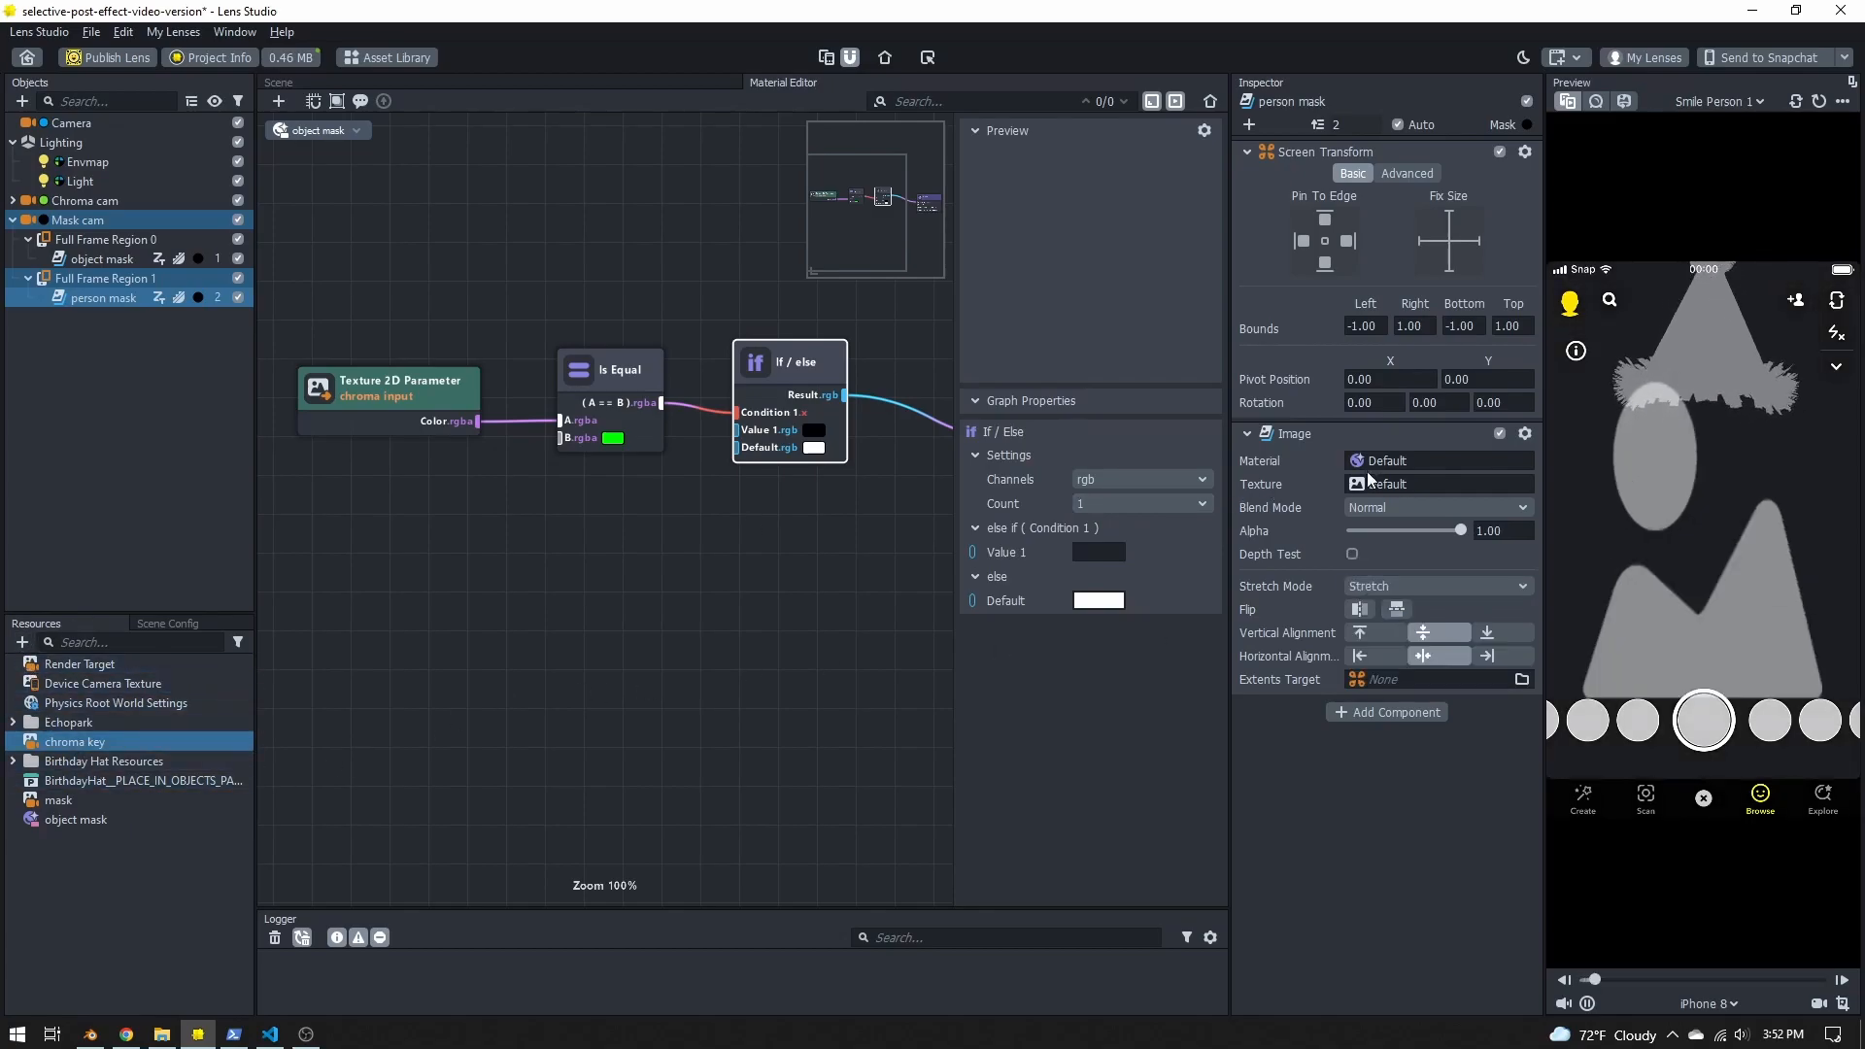
Step: Give the person mask image a new Portrait Background segmentation texture and turn on Invert Mask for that texture
{"action": "left_click", "coordinate": [1406, 486]}
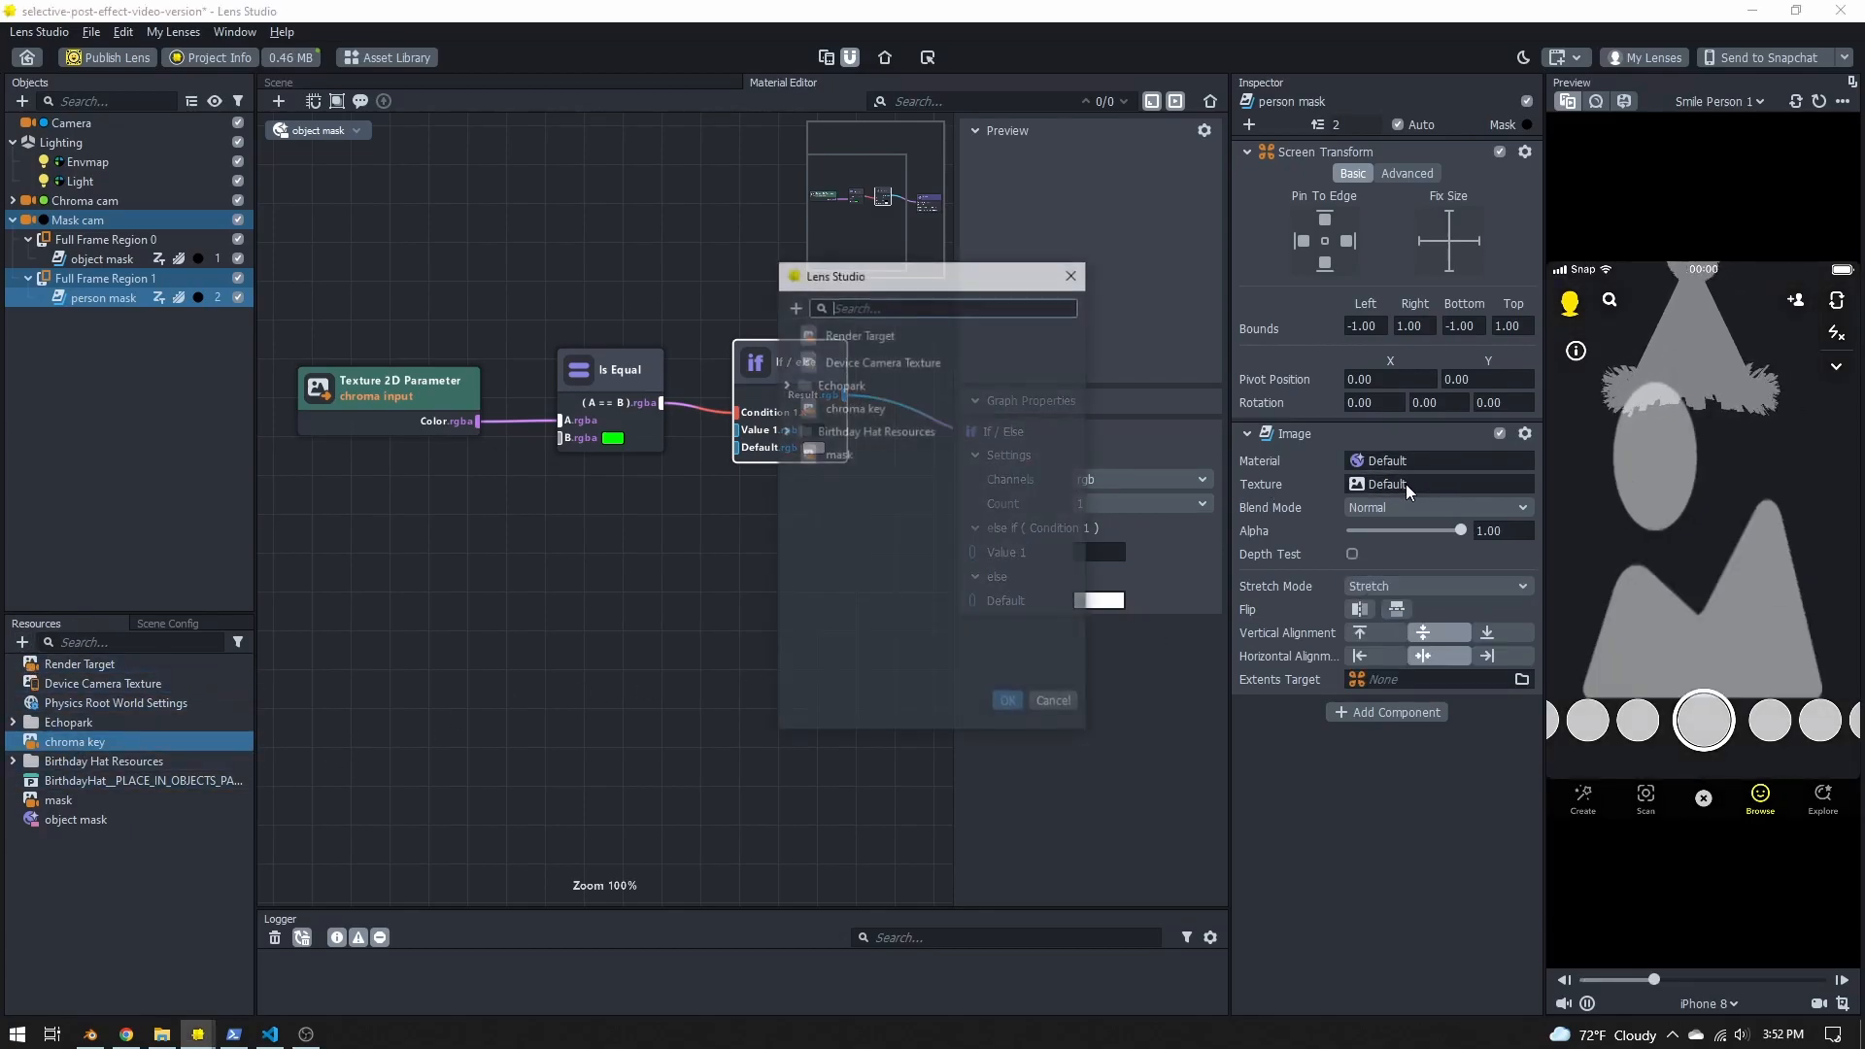
{"action": "left_click", "coordinate": [795, 306]}
{"action": "mouse_move", "coordinate": [871, 629]}
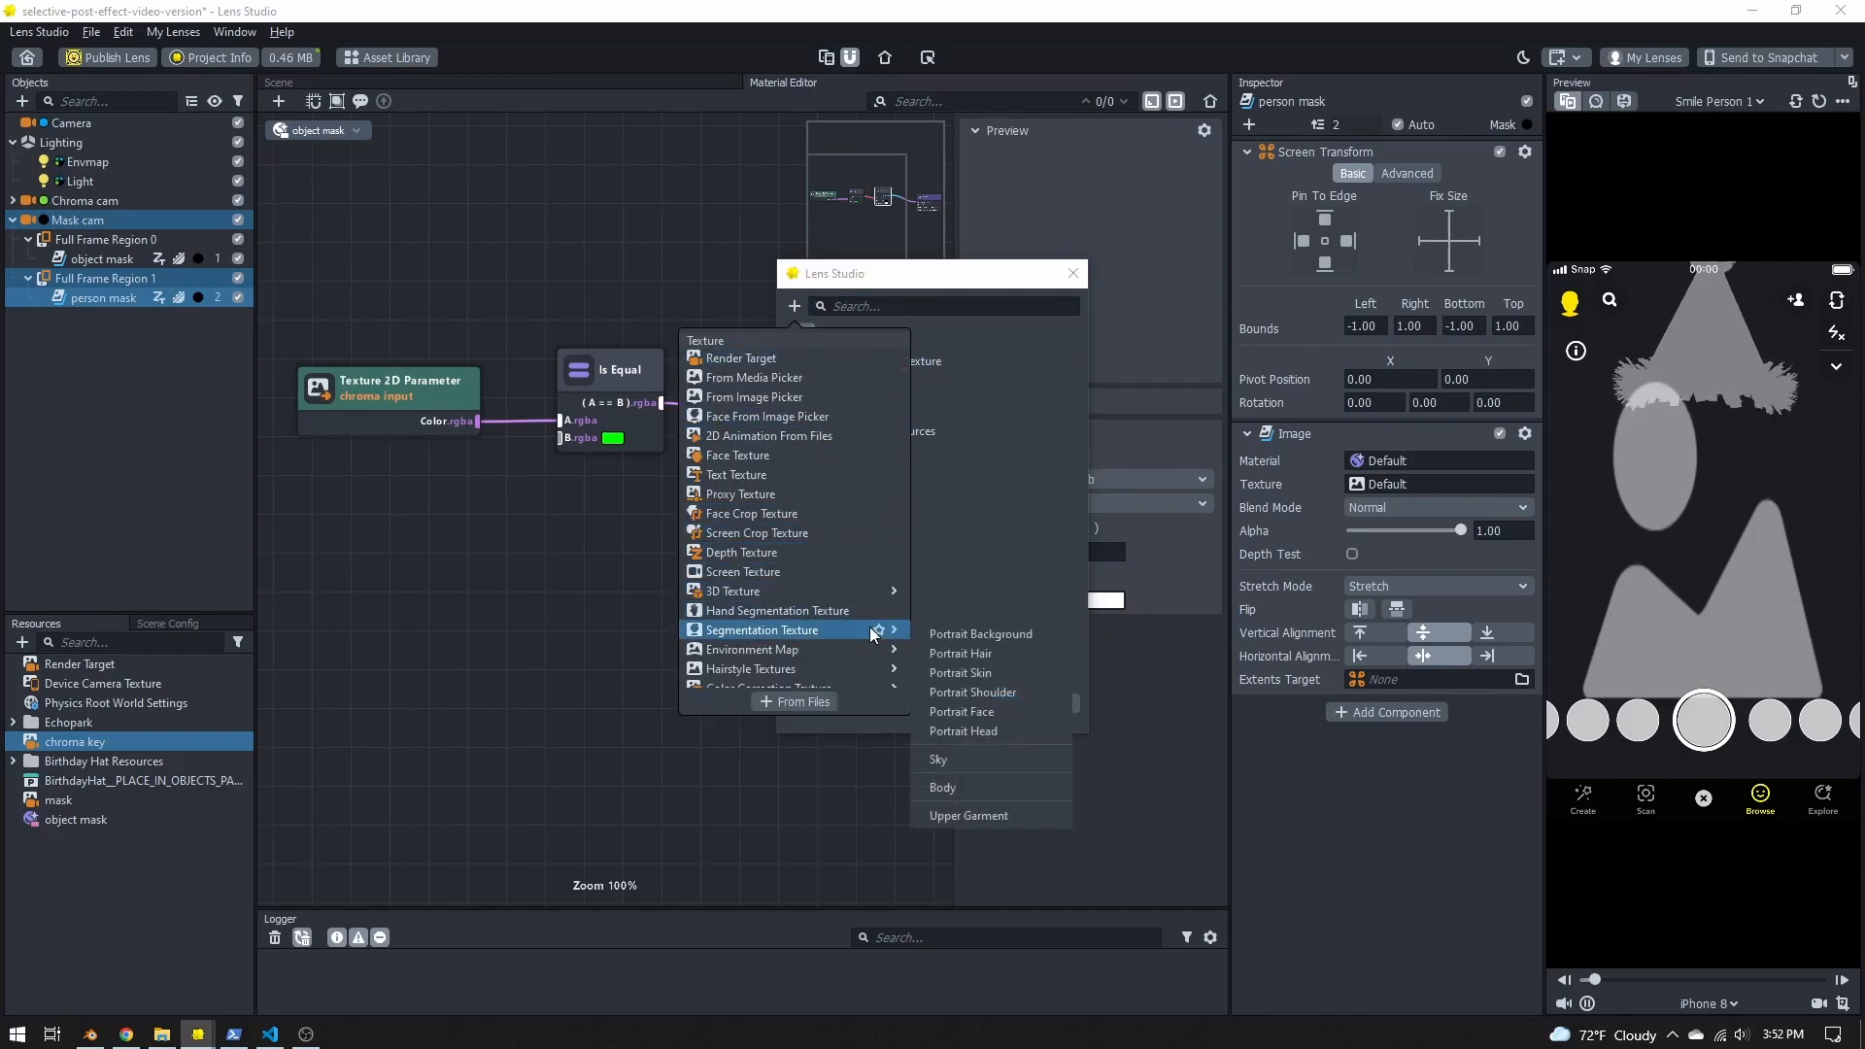
{"action": "left_click", "coordinate": [962, 637]}
{"action": "left_click", "coordinate": [1015, 700]}
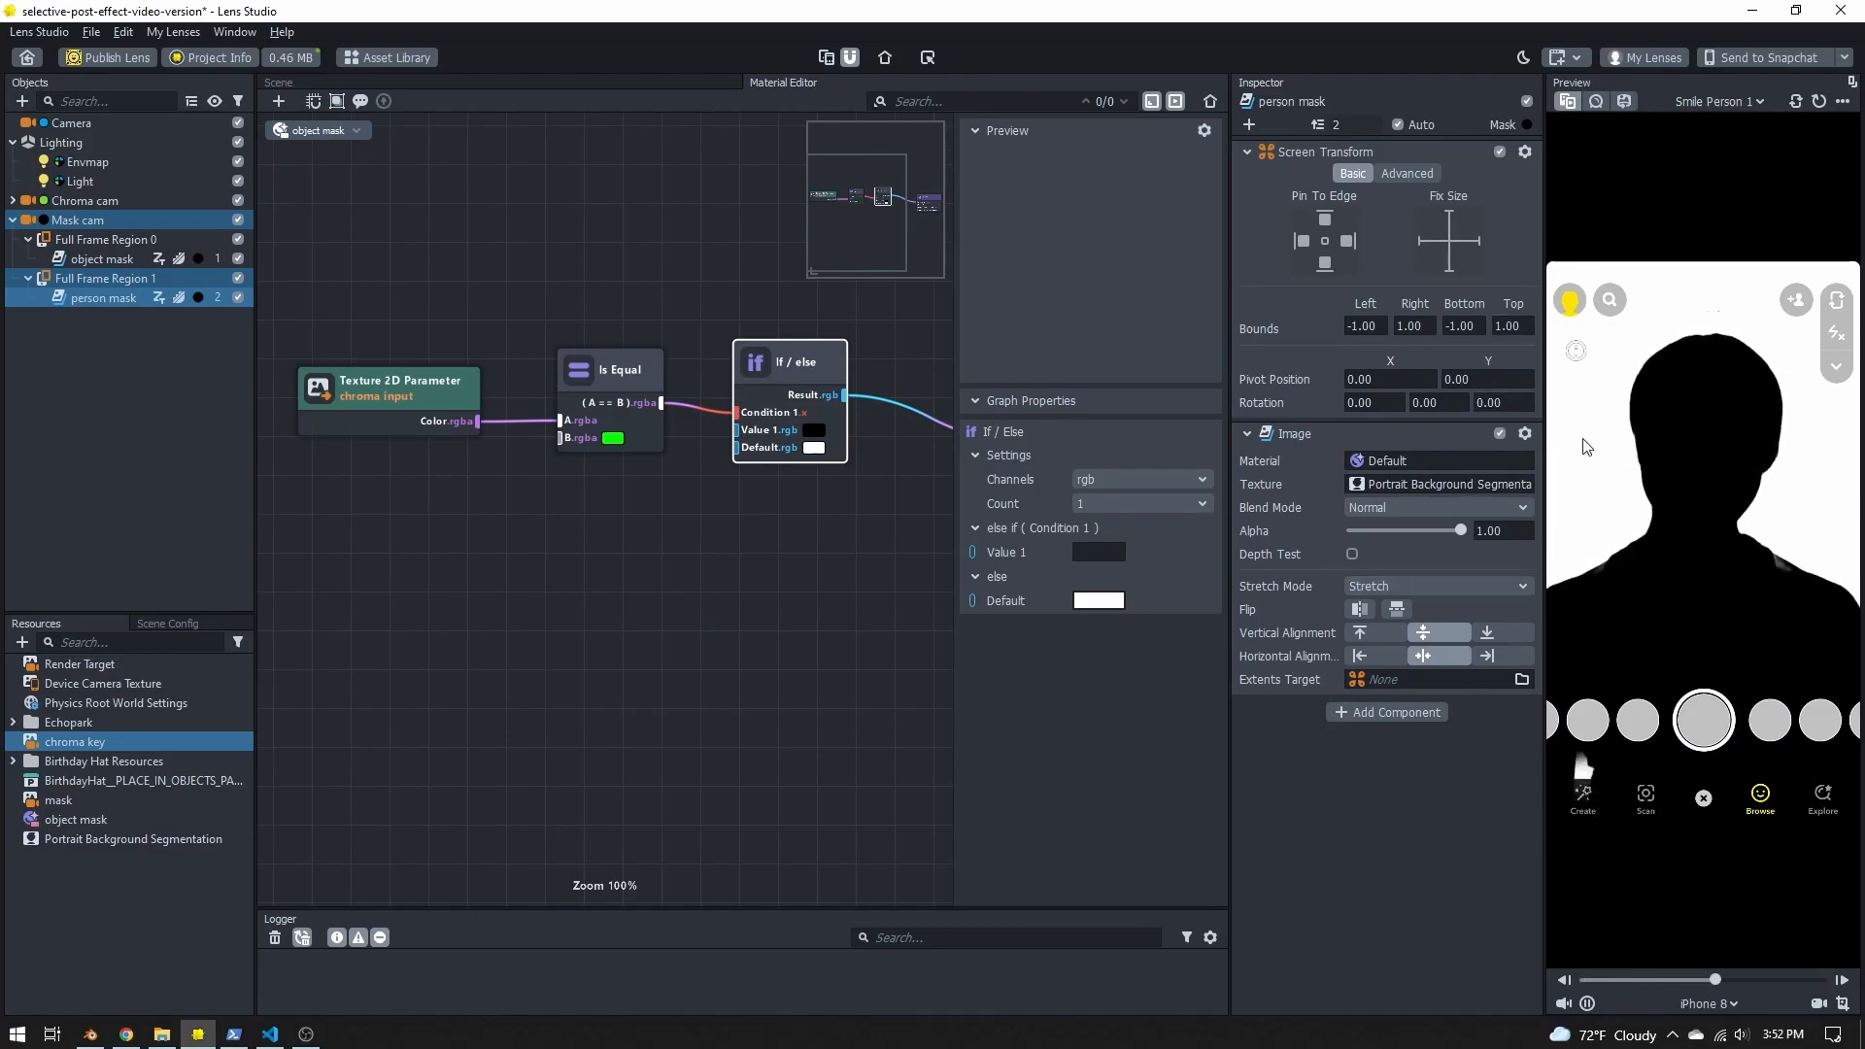
{"action": "left_click", "coordinate": [89, 841]}
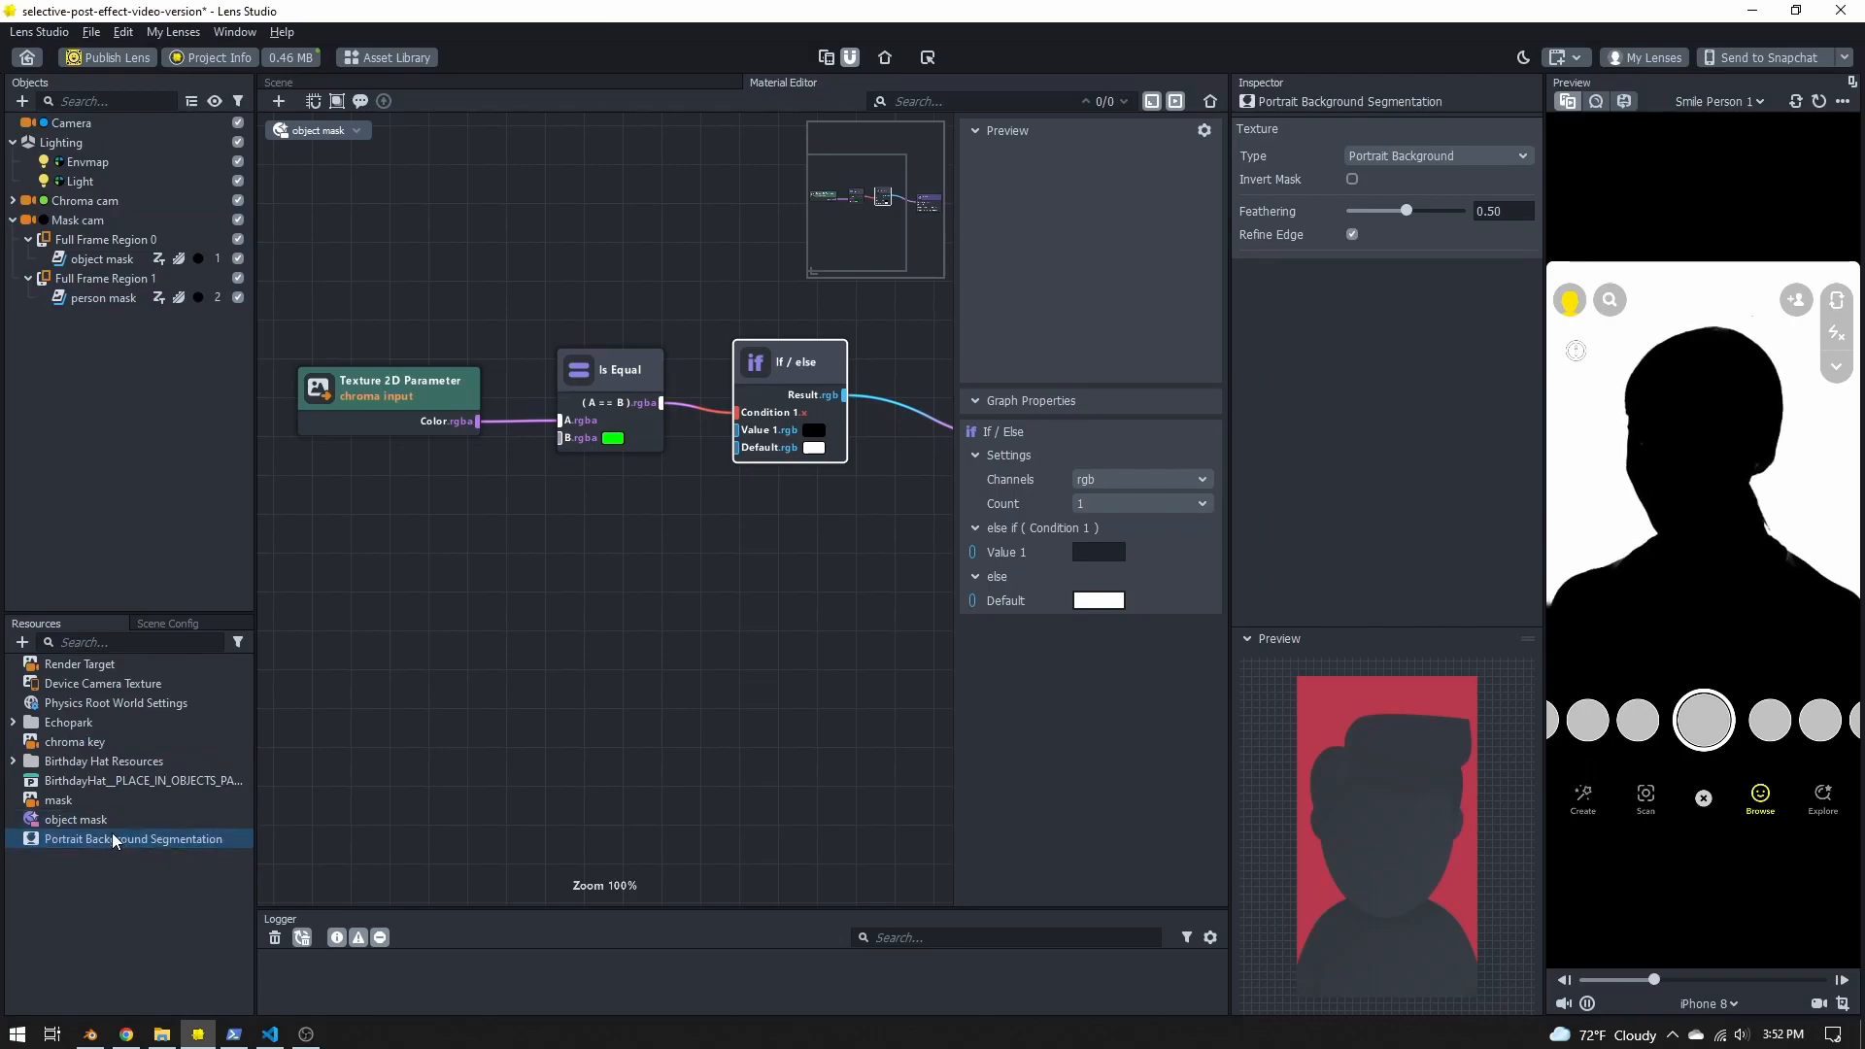
{"action": "left_click", "coordinate": [1353, 179]}
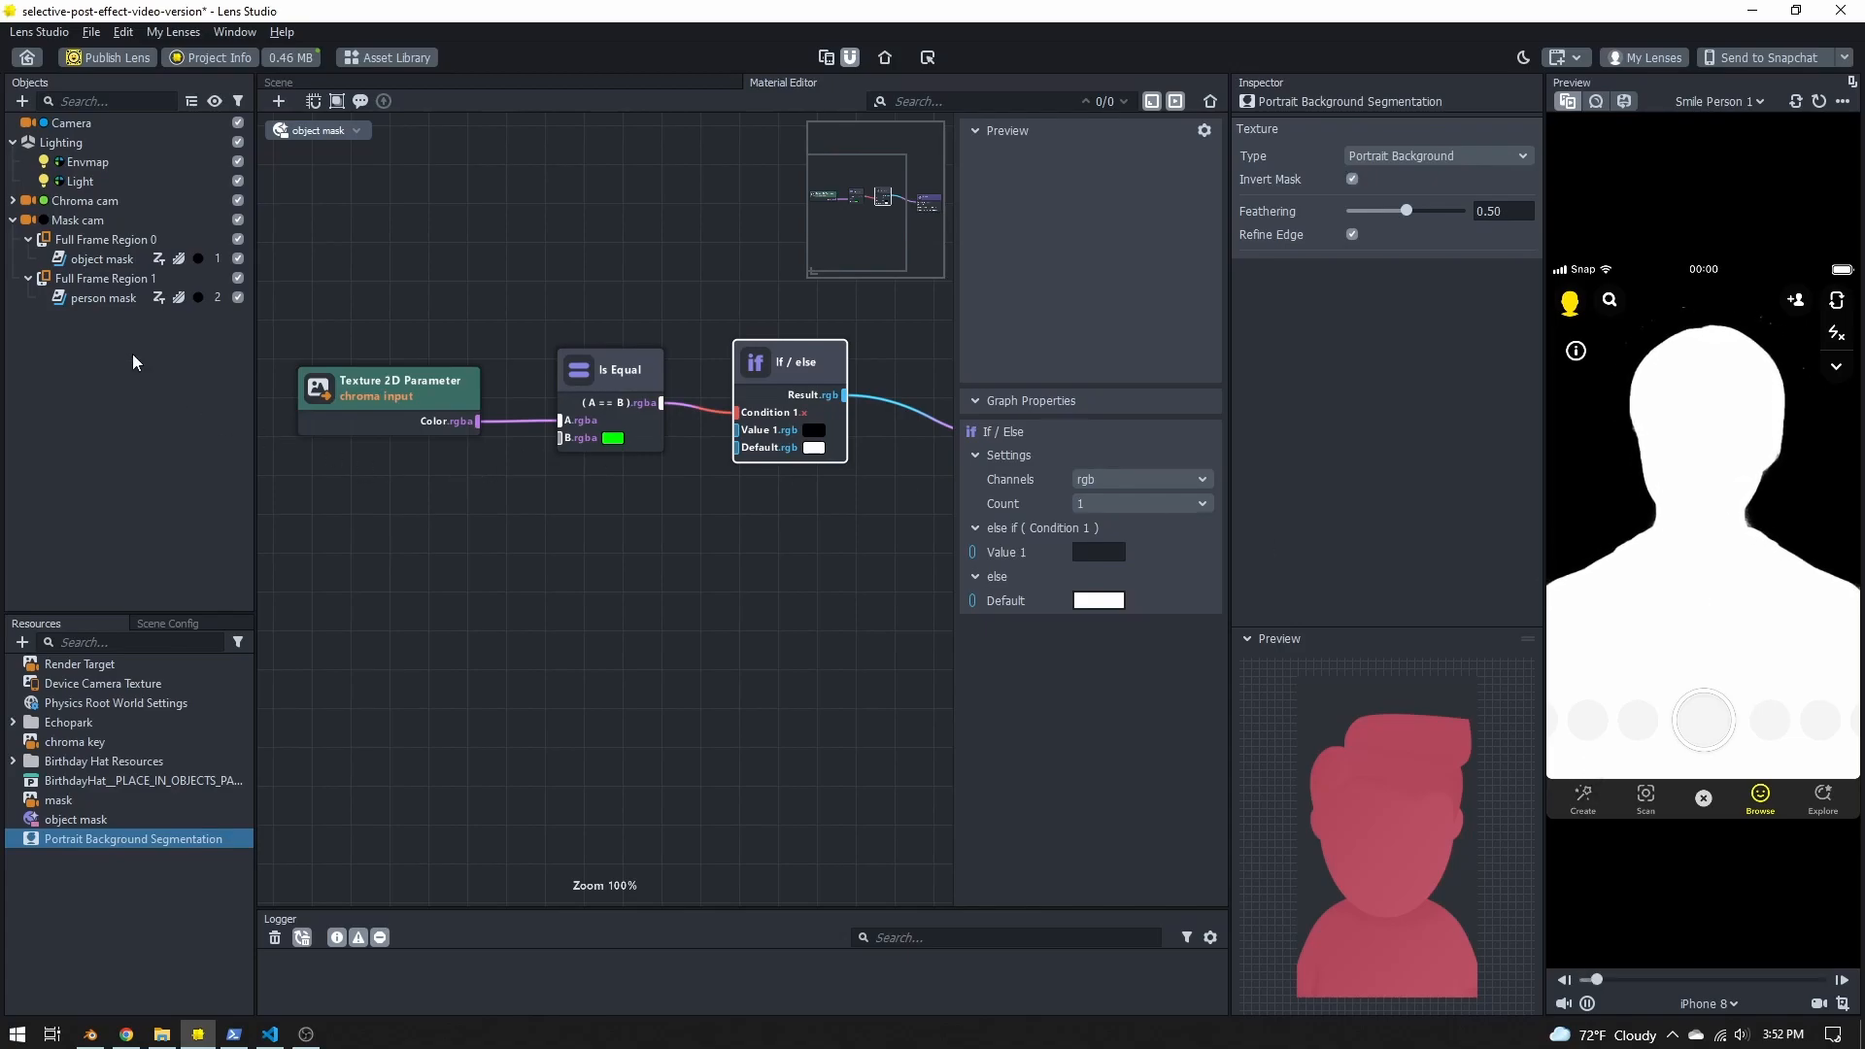
Step: Set the person mask image's Blend Mode to Add and save the project
{"action": "left_click", "coordinate": [93, 300]}
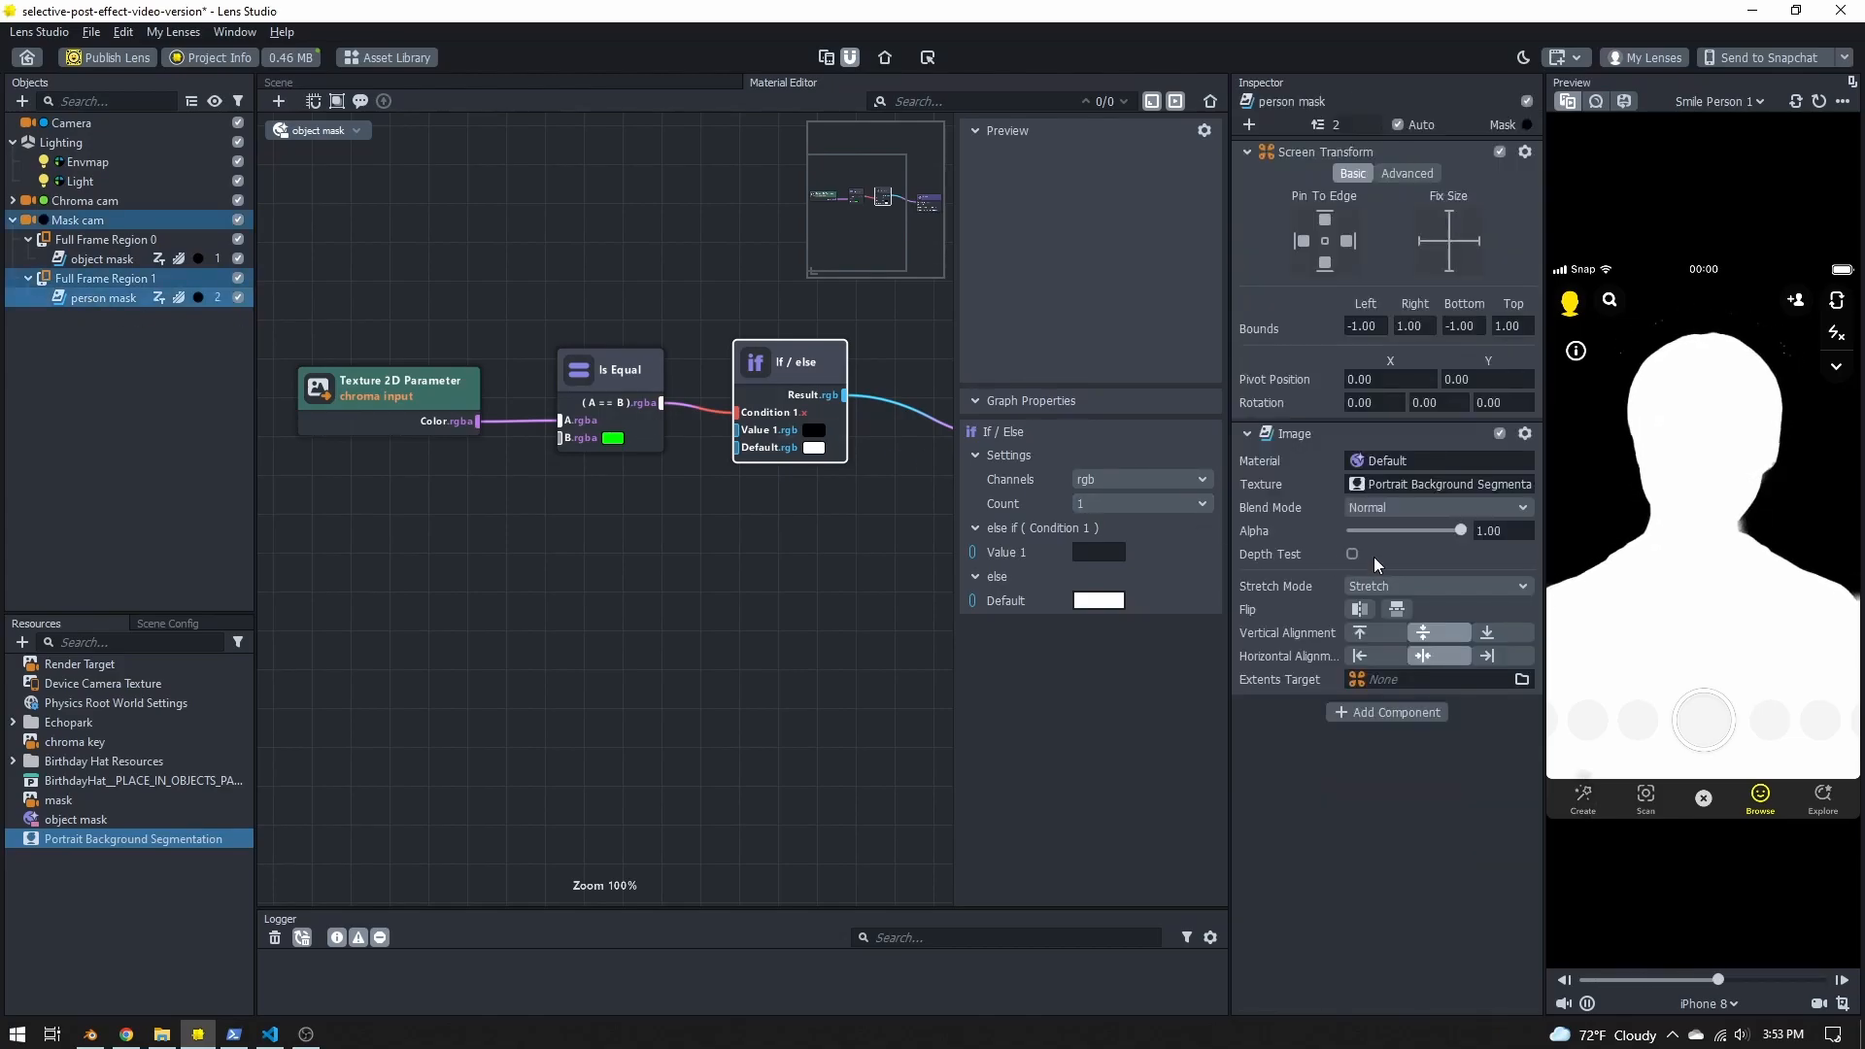
{"action": "left_click", "coordinate": [1378, 507]}
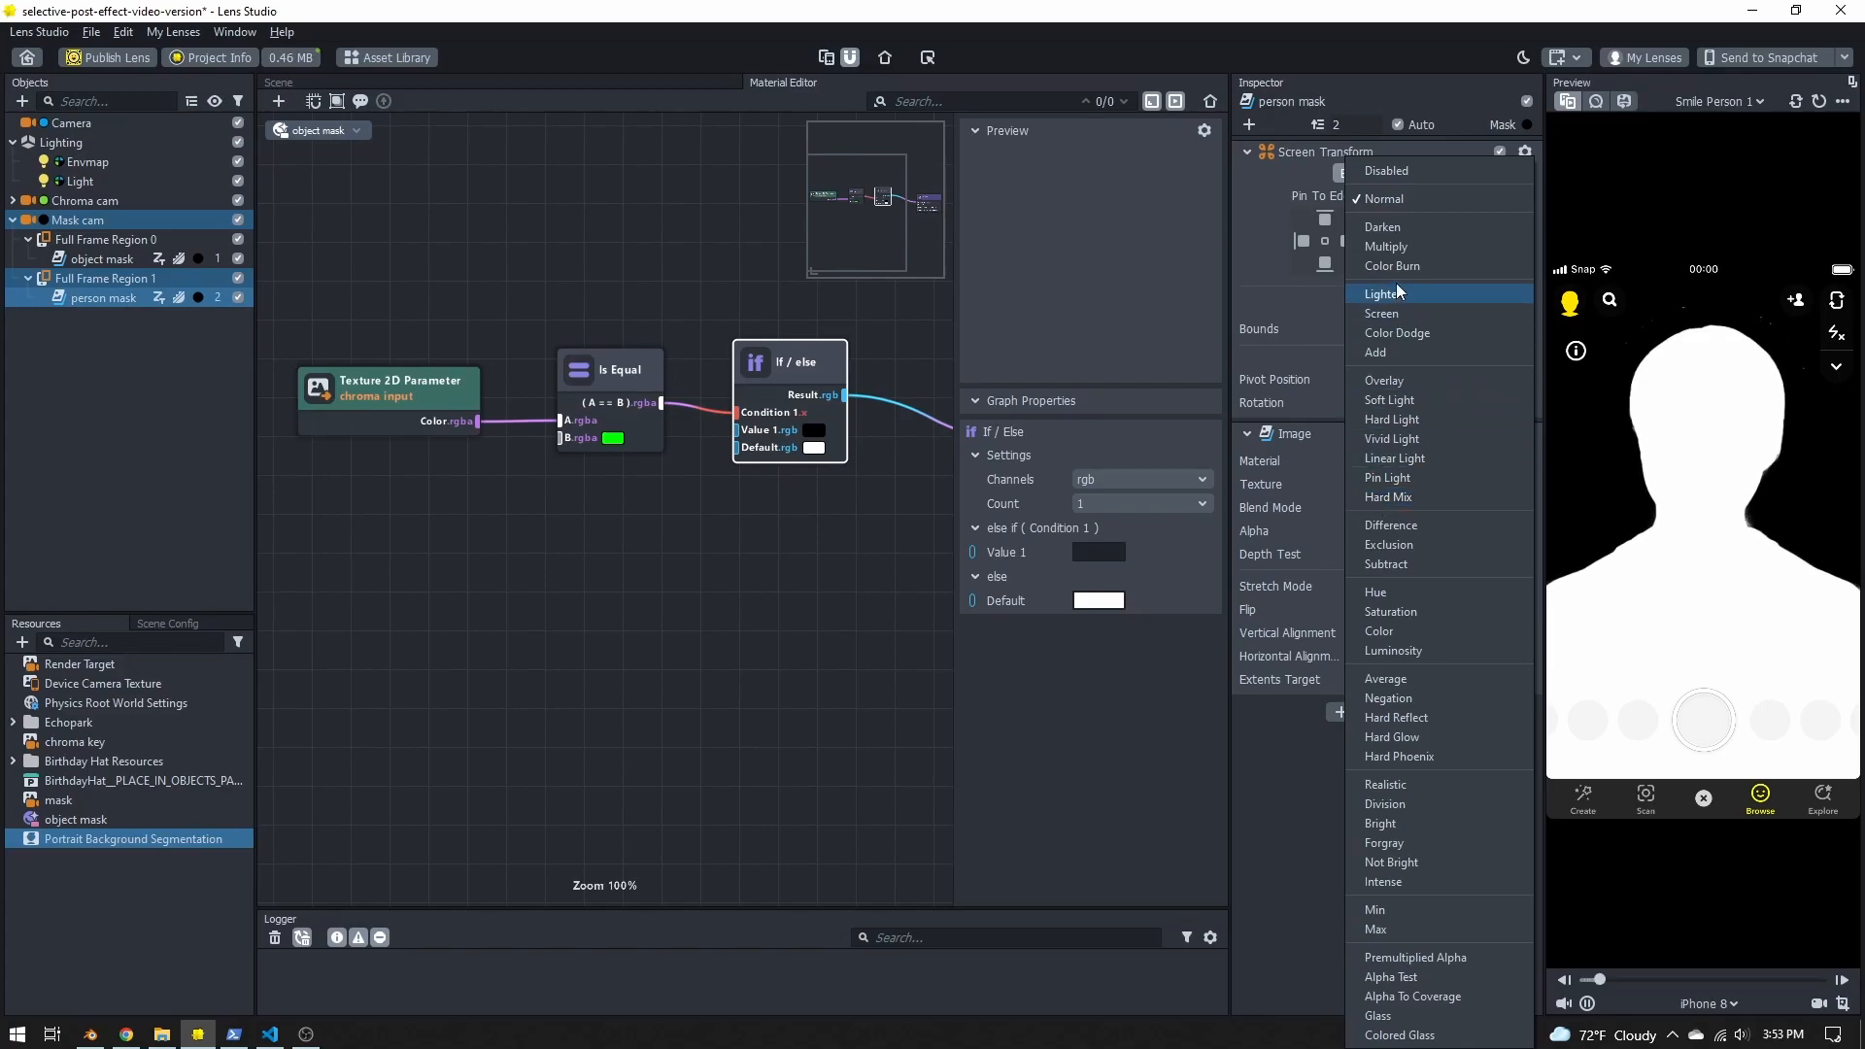
{"action": "left_click", "coordinate": [1391, 353]}
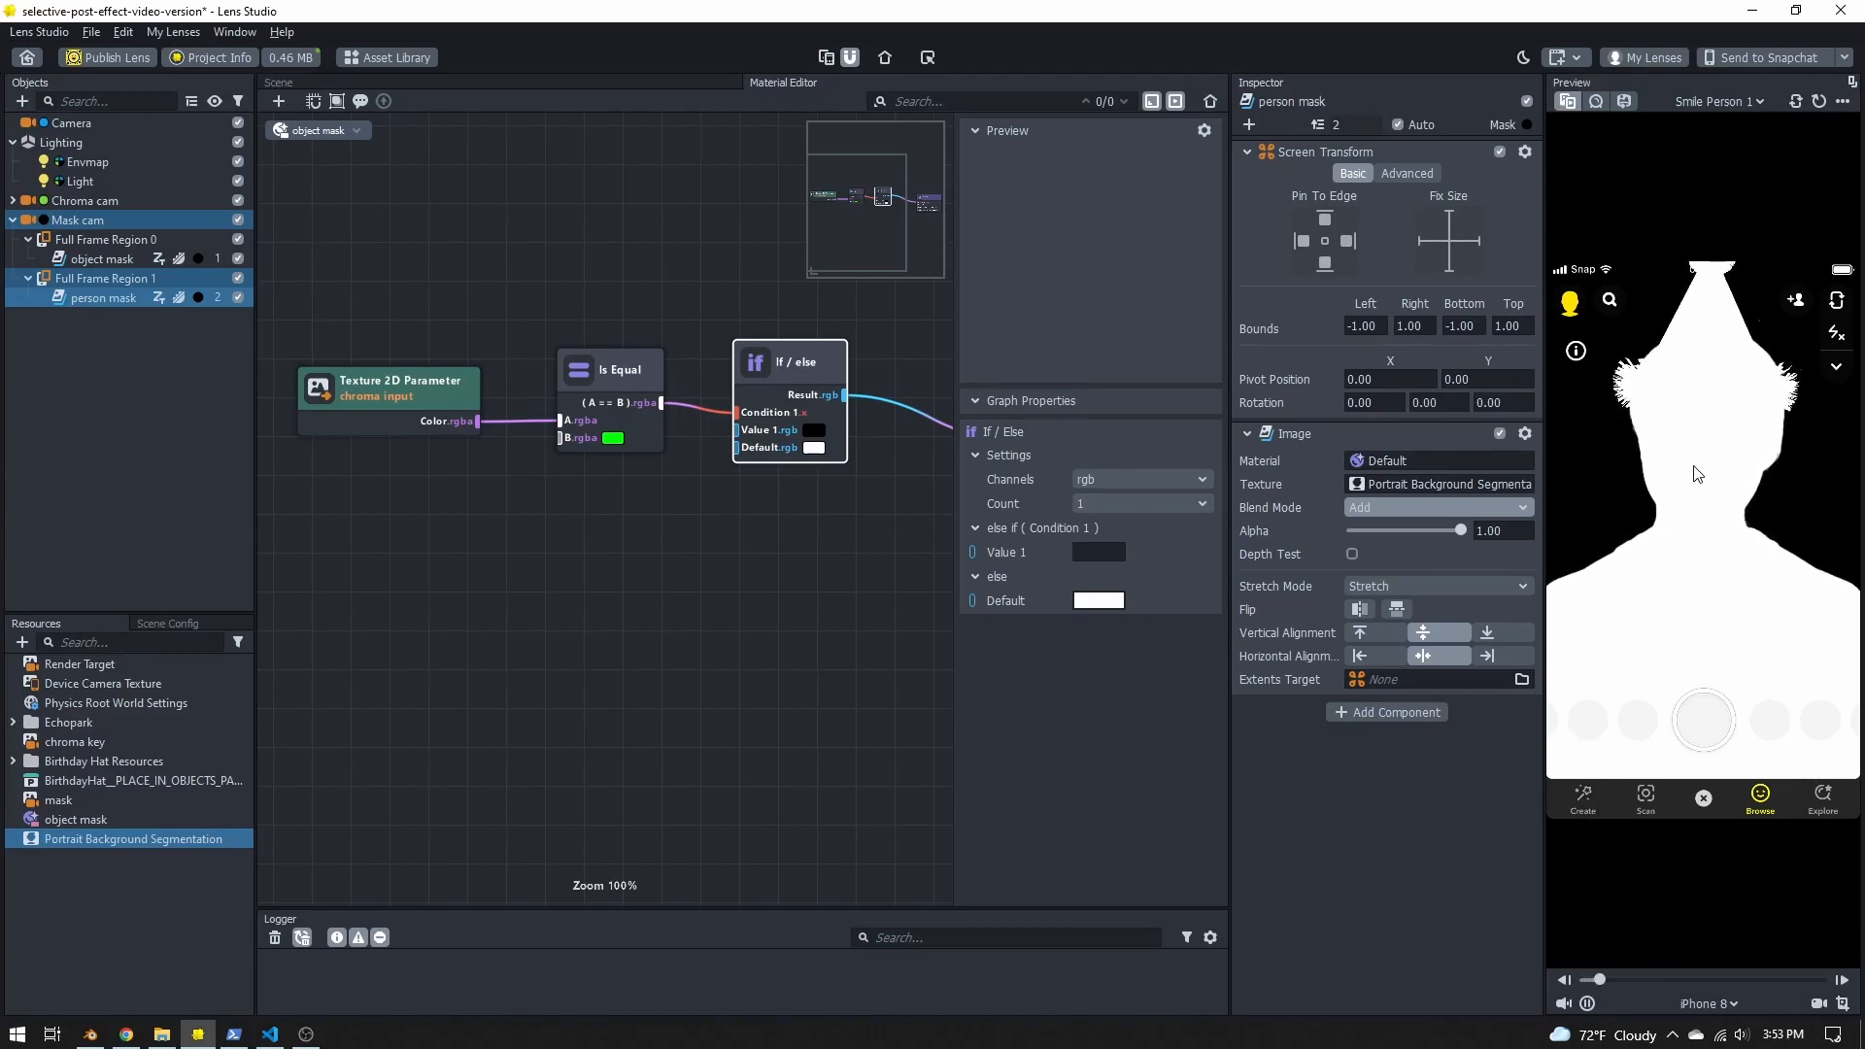
{"action": "key", "text": "ctrl+s"}
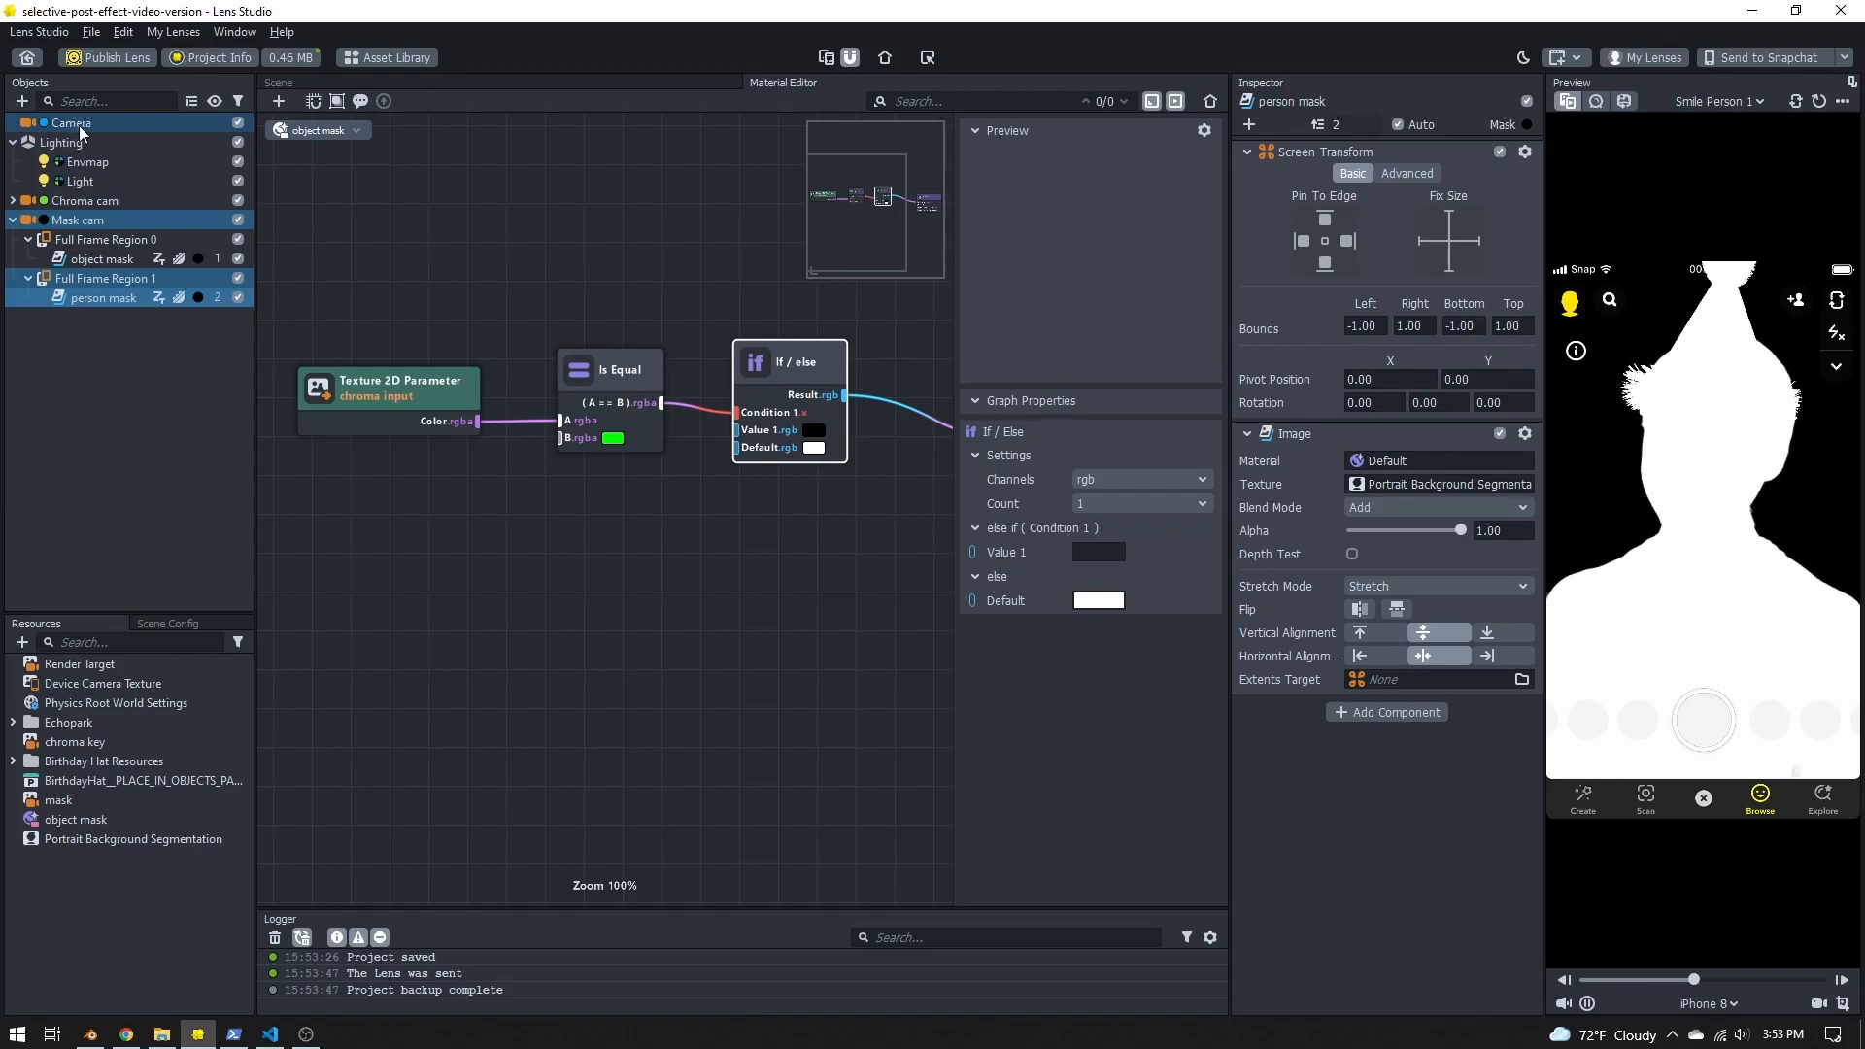
Step: Set the scene's Live Target to Render Target in the scene configuration
{"action": "left_click", "coordinate": [160, 627]}
{"action": "left_click", "coordinate": [163, 672]}
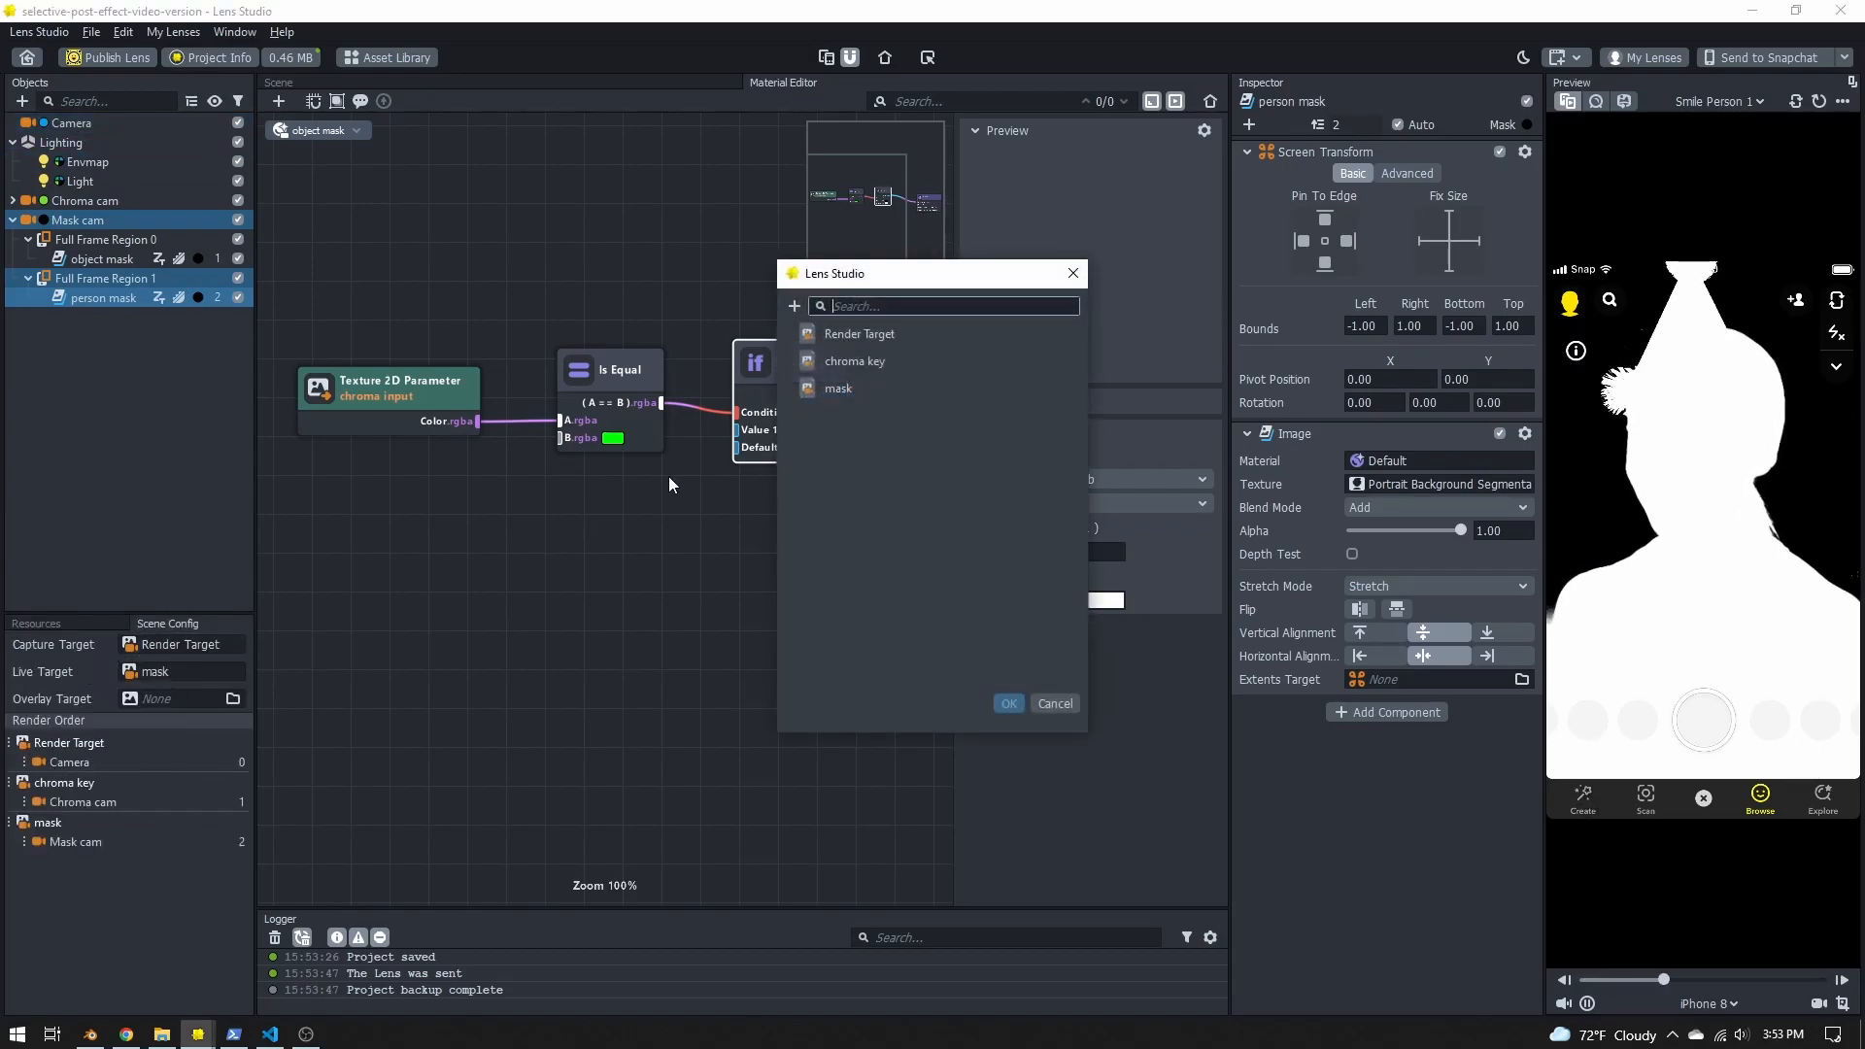
{"action": "double_click", "coordinate": [880, 334]}
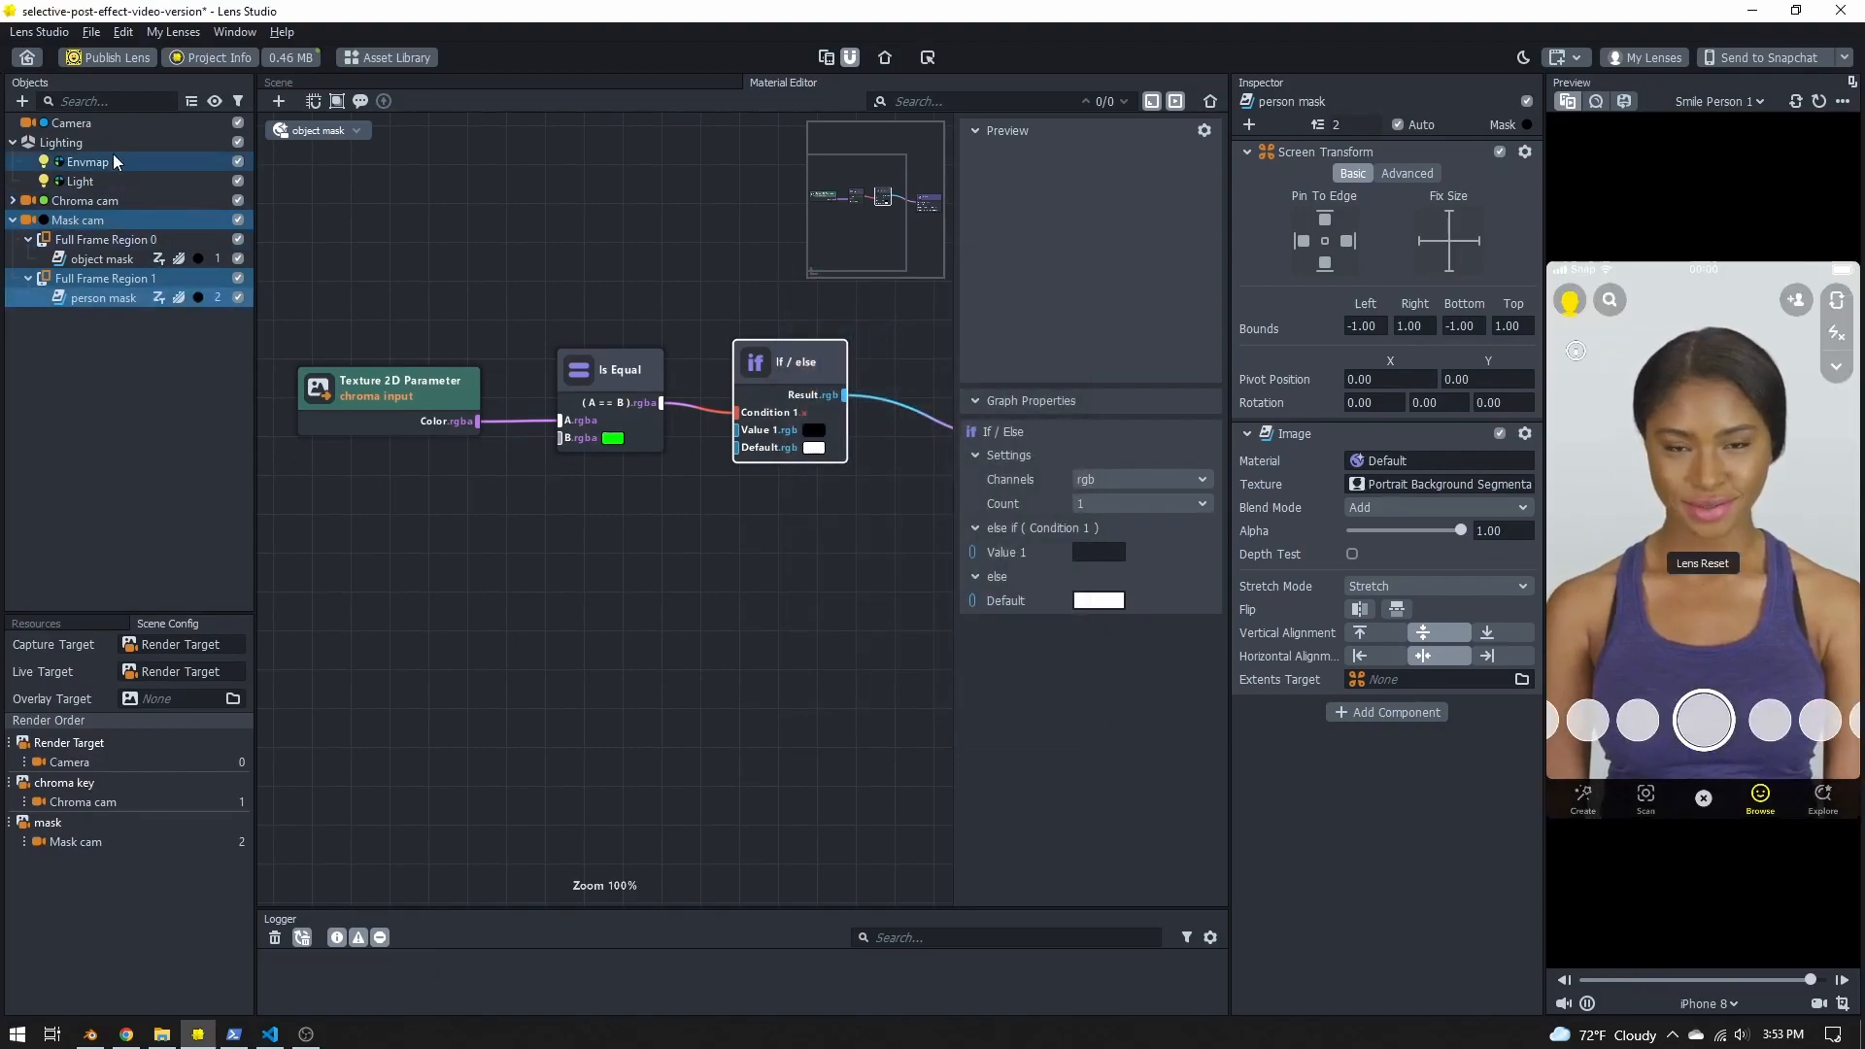
Step: Add the chroma layer to the layers rendered by the main Camera, alongside Default
{"action": "left_click", "coordinate": [96, 124]}
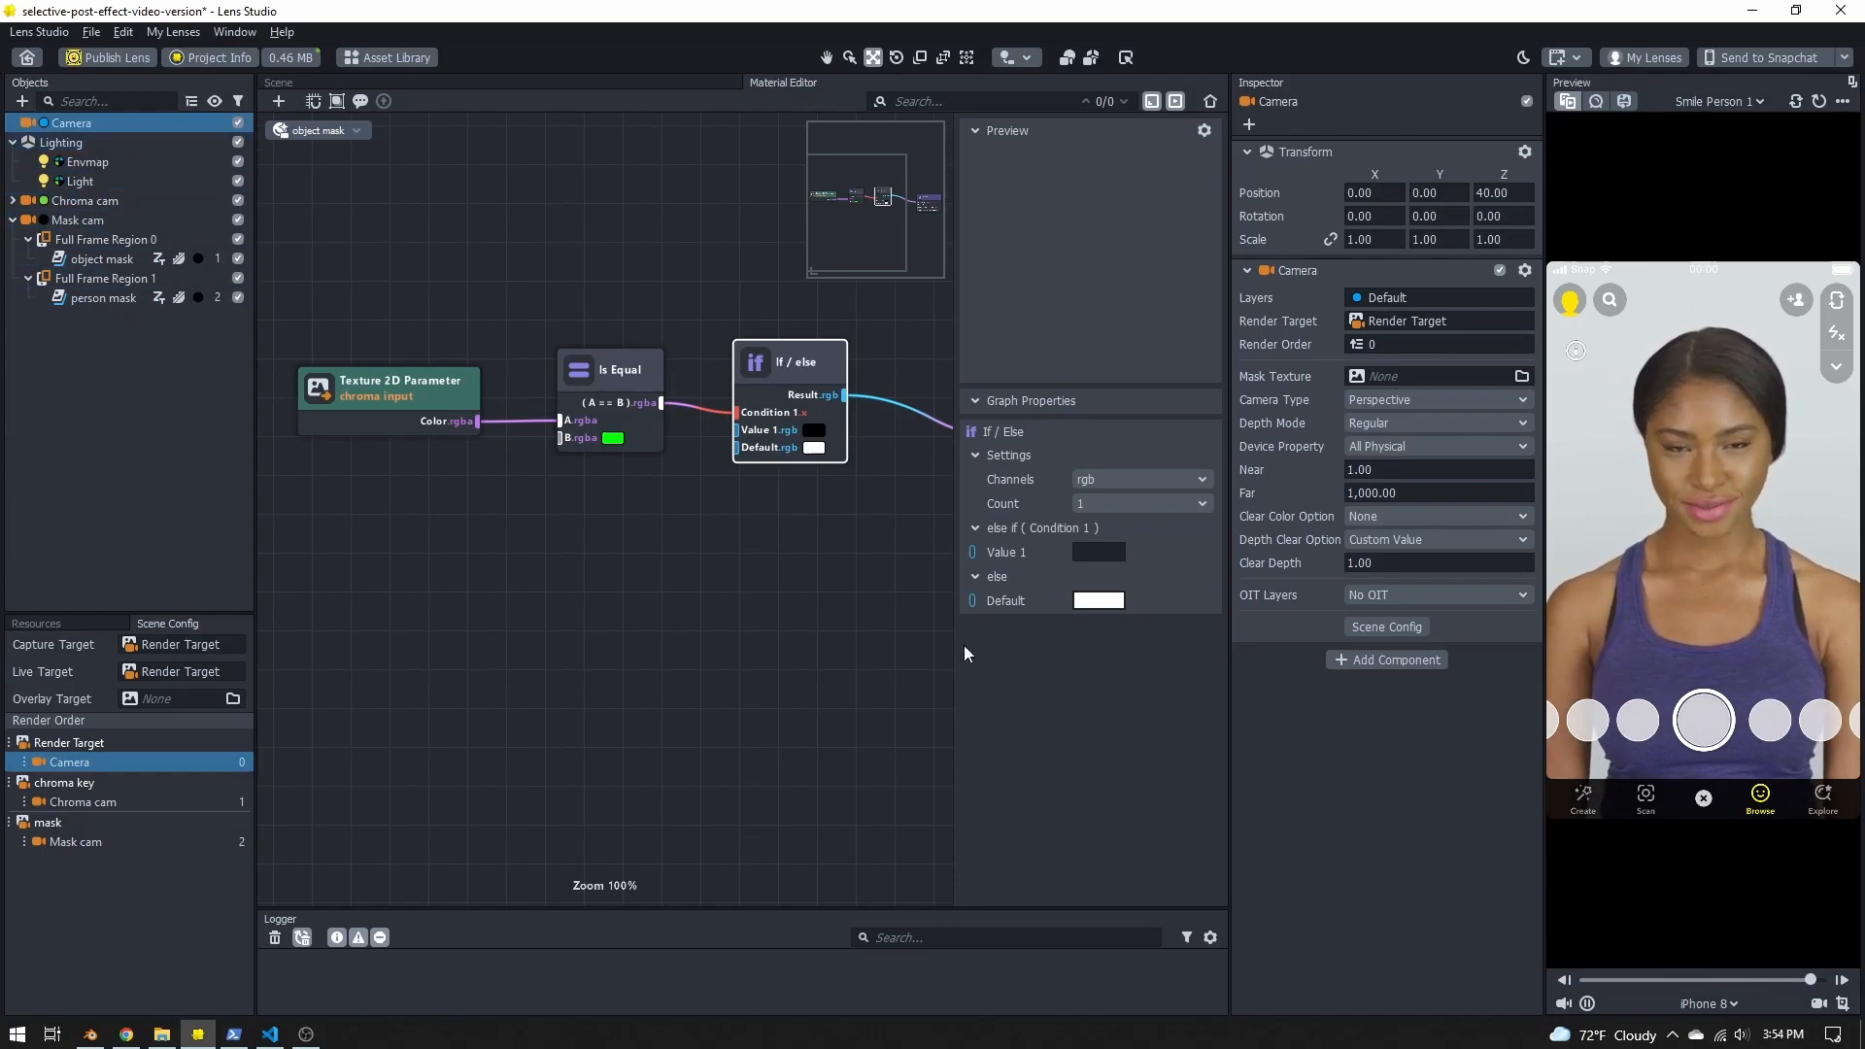
{"action": "left_click", "coordinate": [34, 201]}
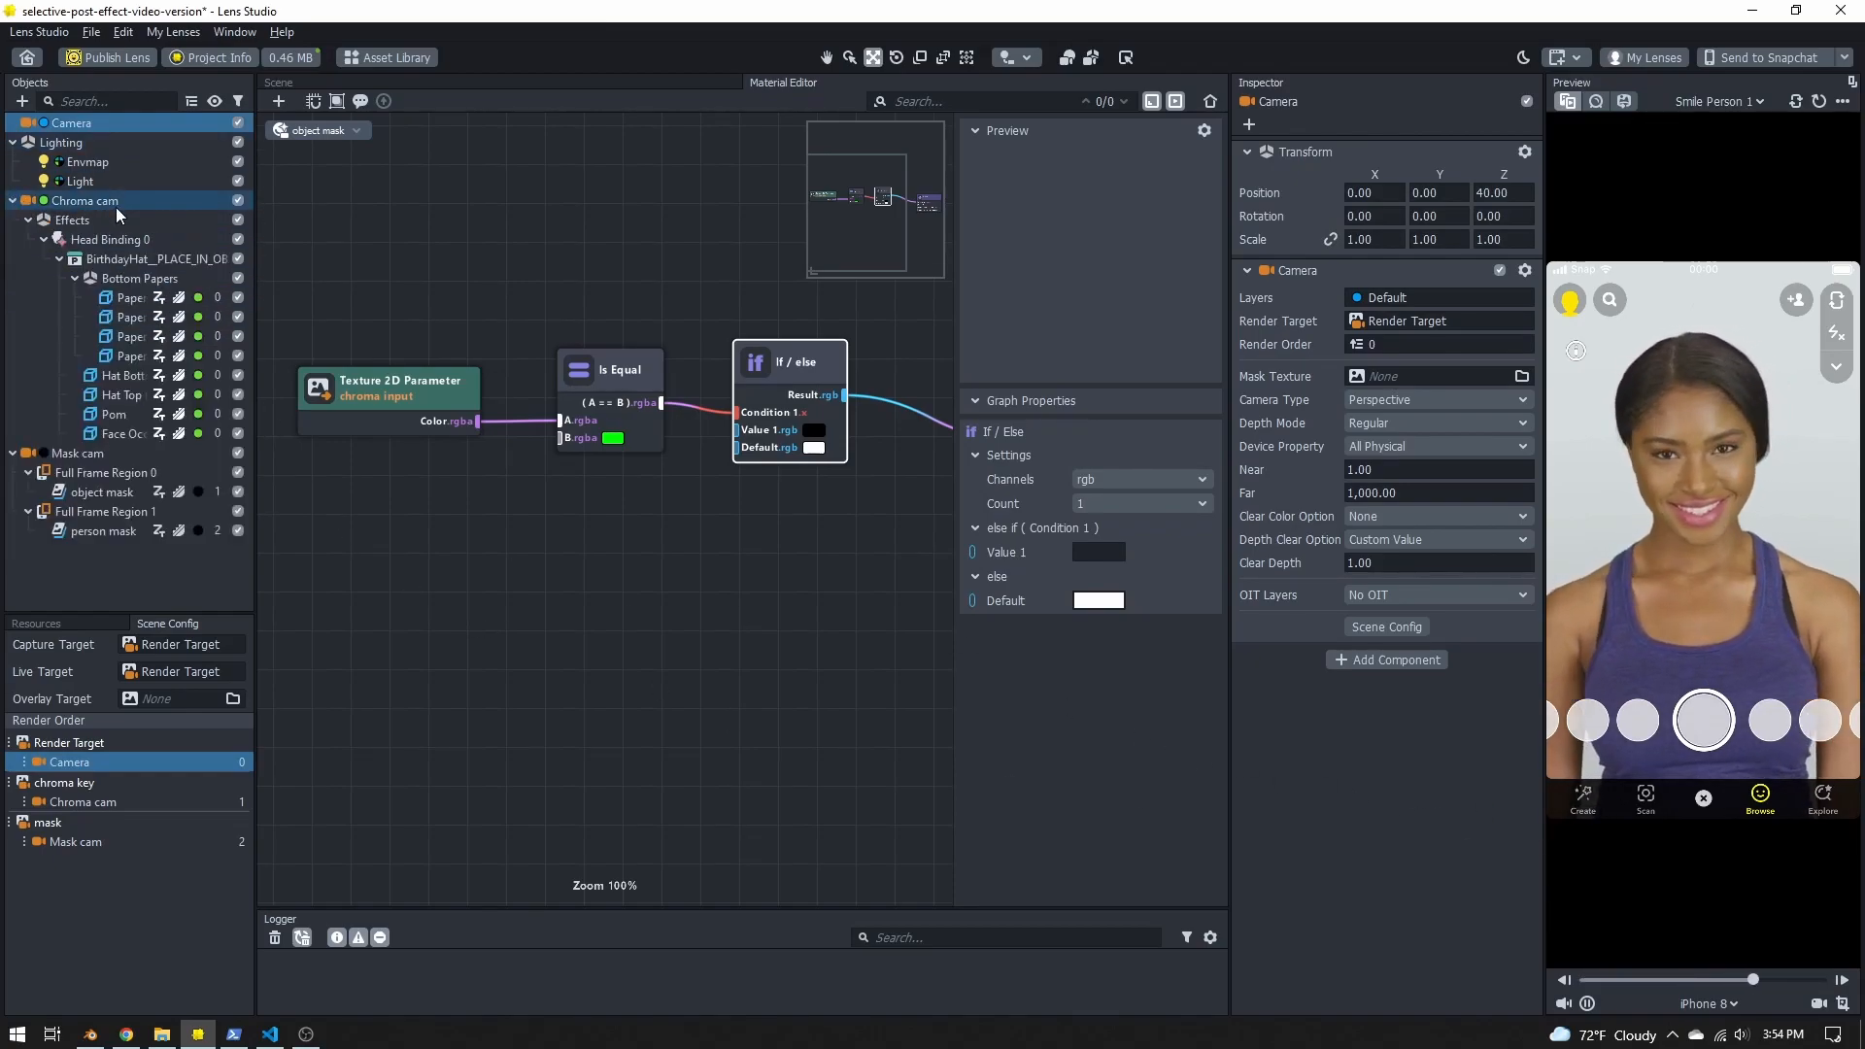
{"action": "left_click", "coordinate": [13, 201]}
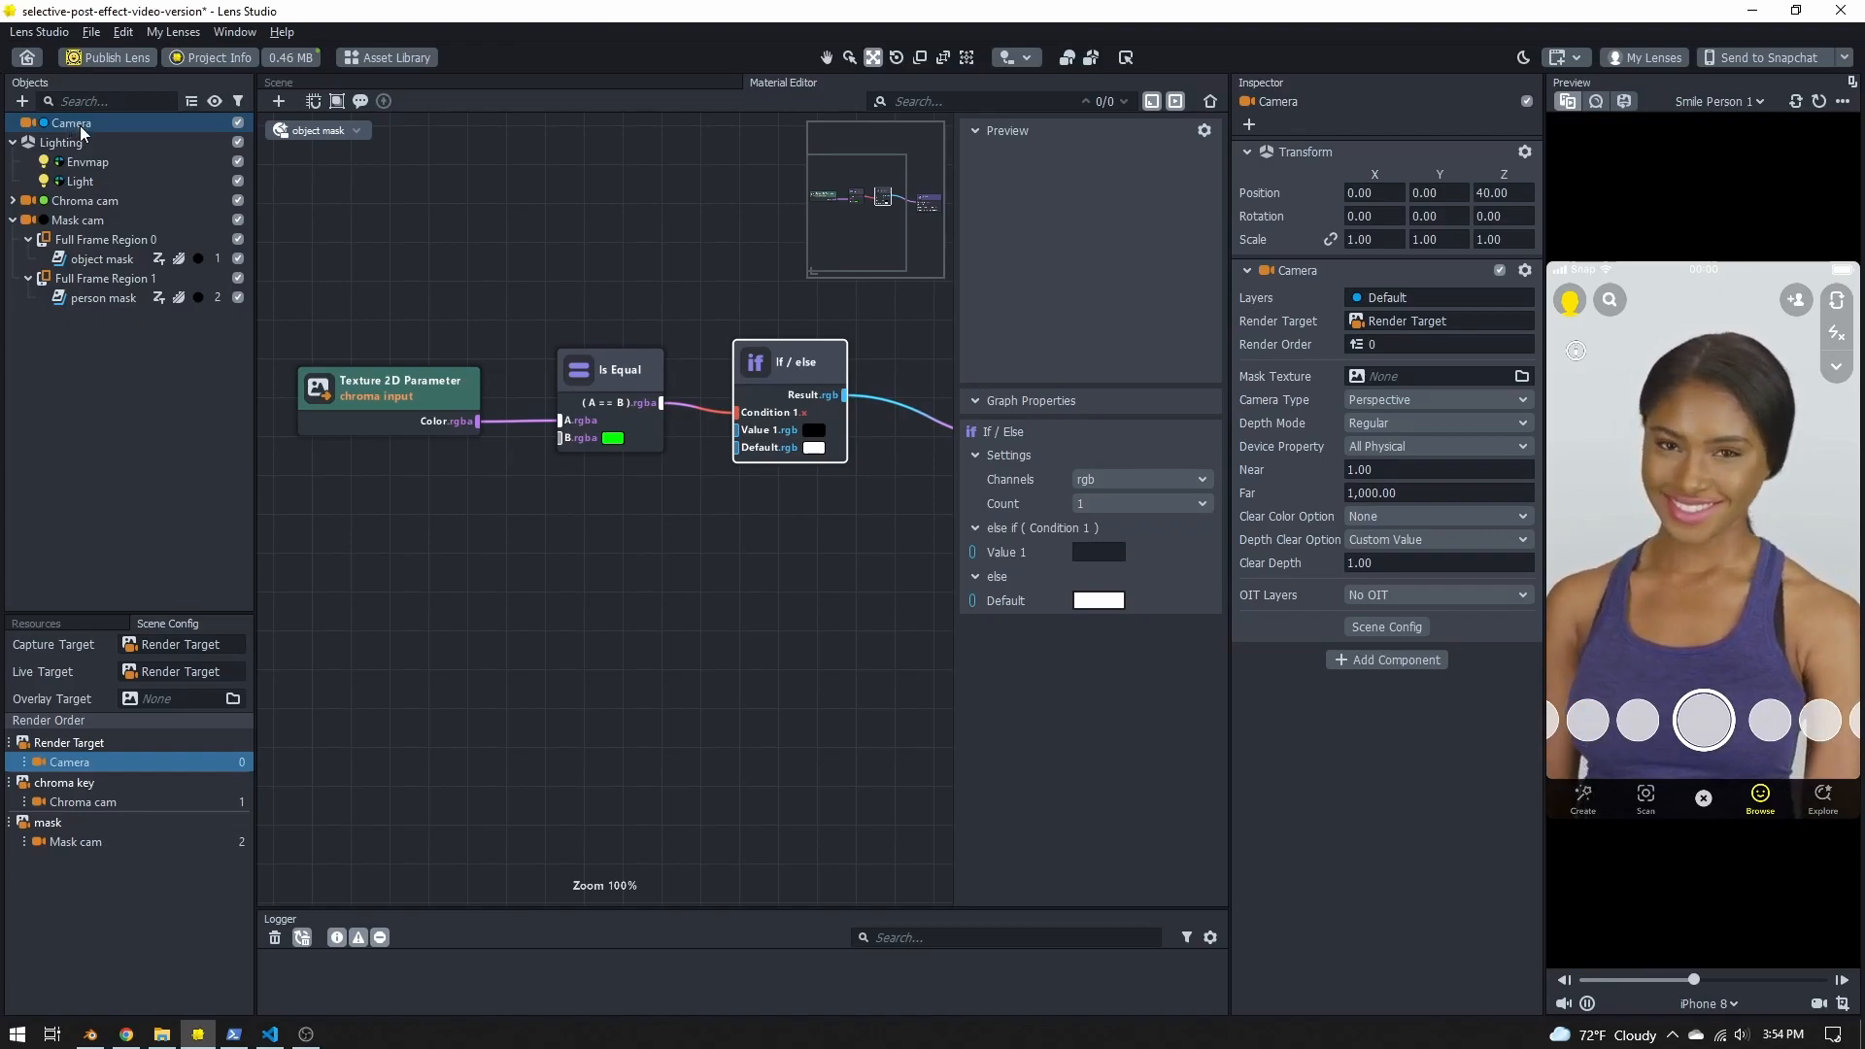
{"action": "left_click", "coordinate": [1413, 298]}
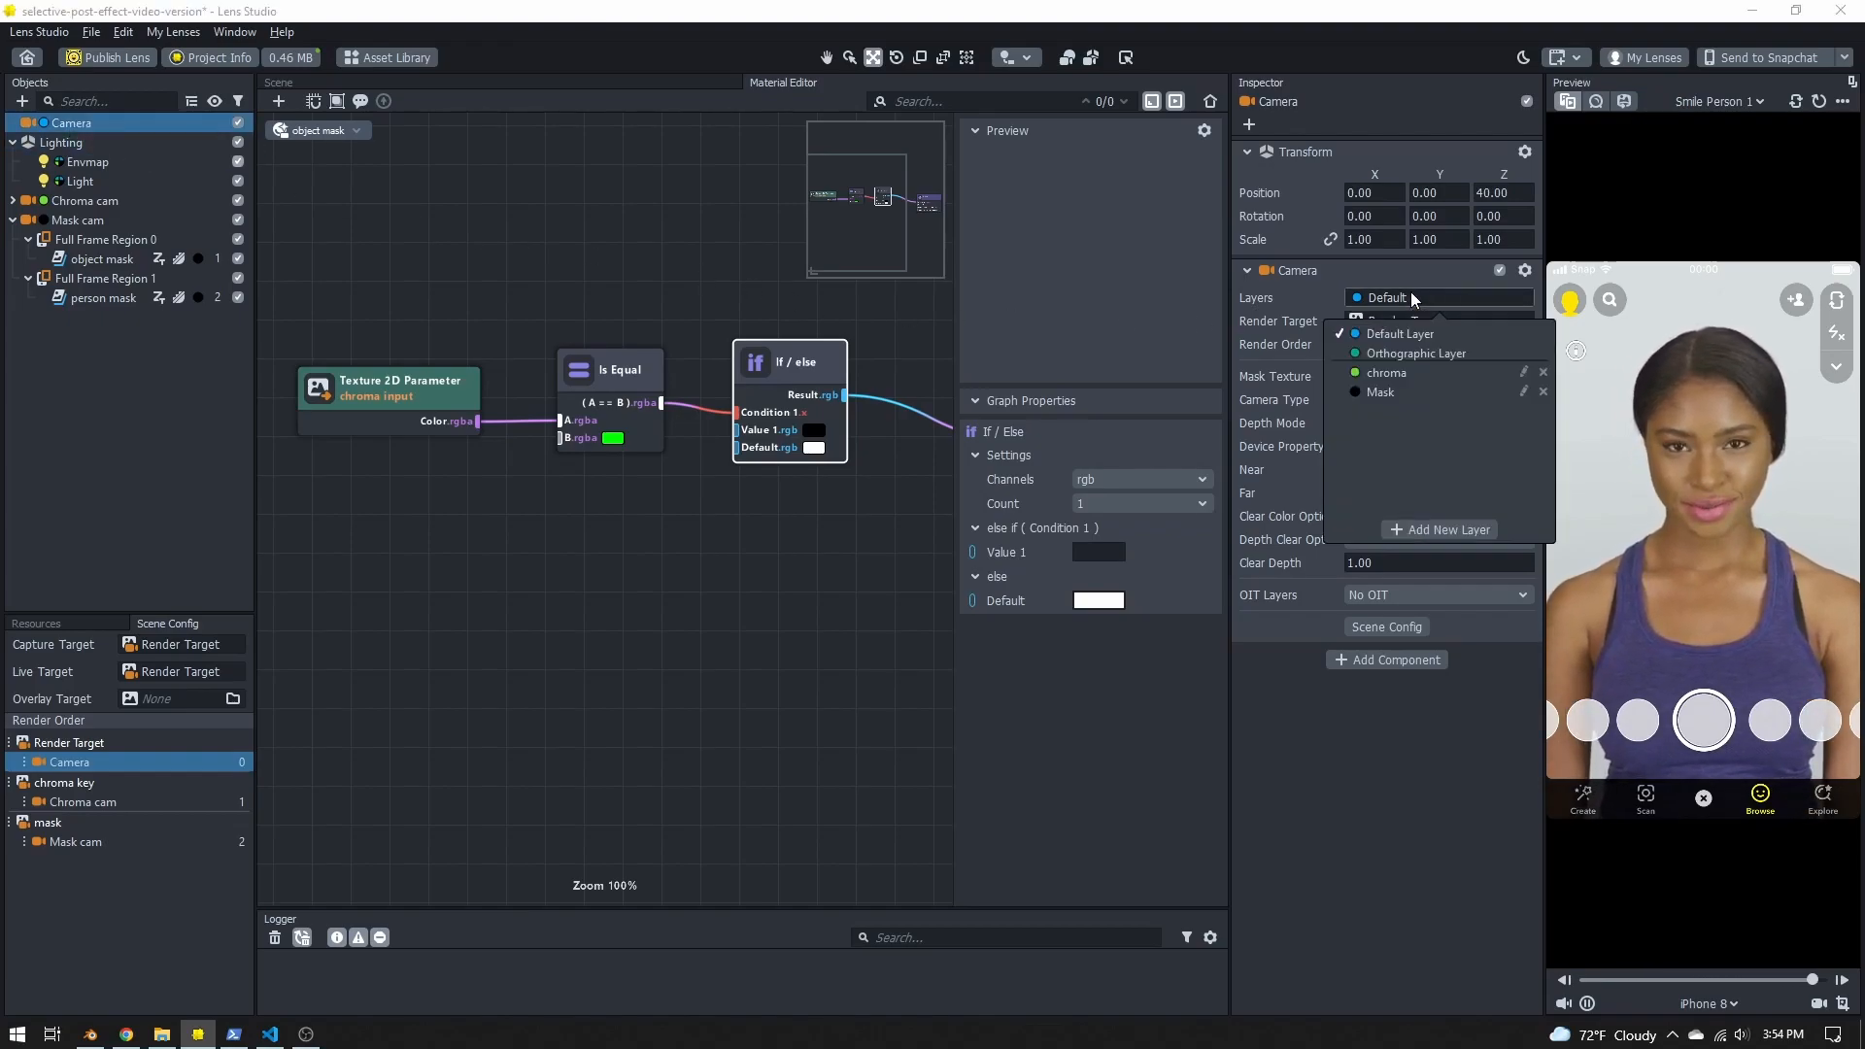
{"action": "left_click", "coordinate": [1380, 392]}
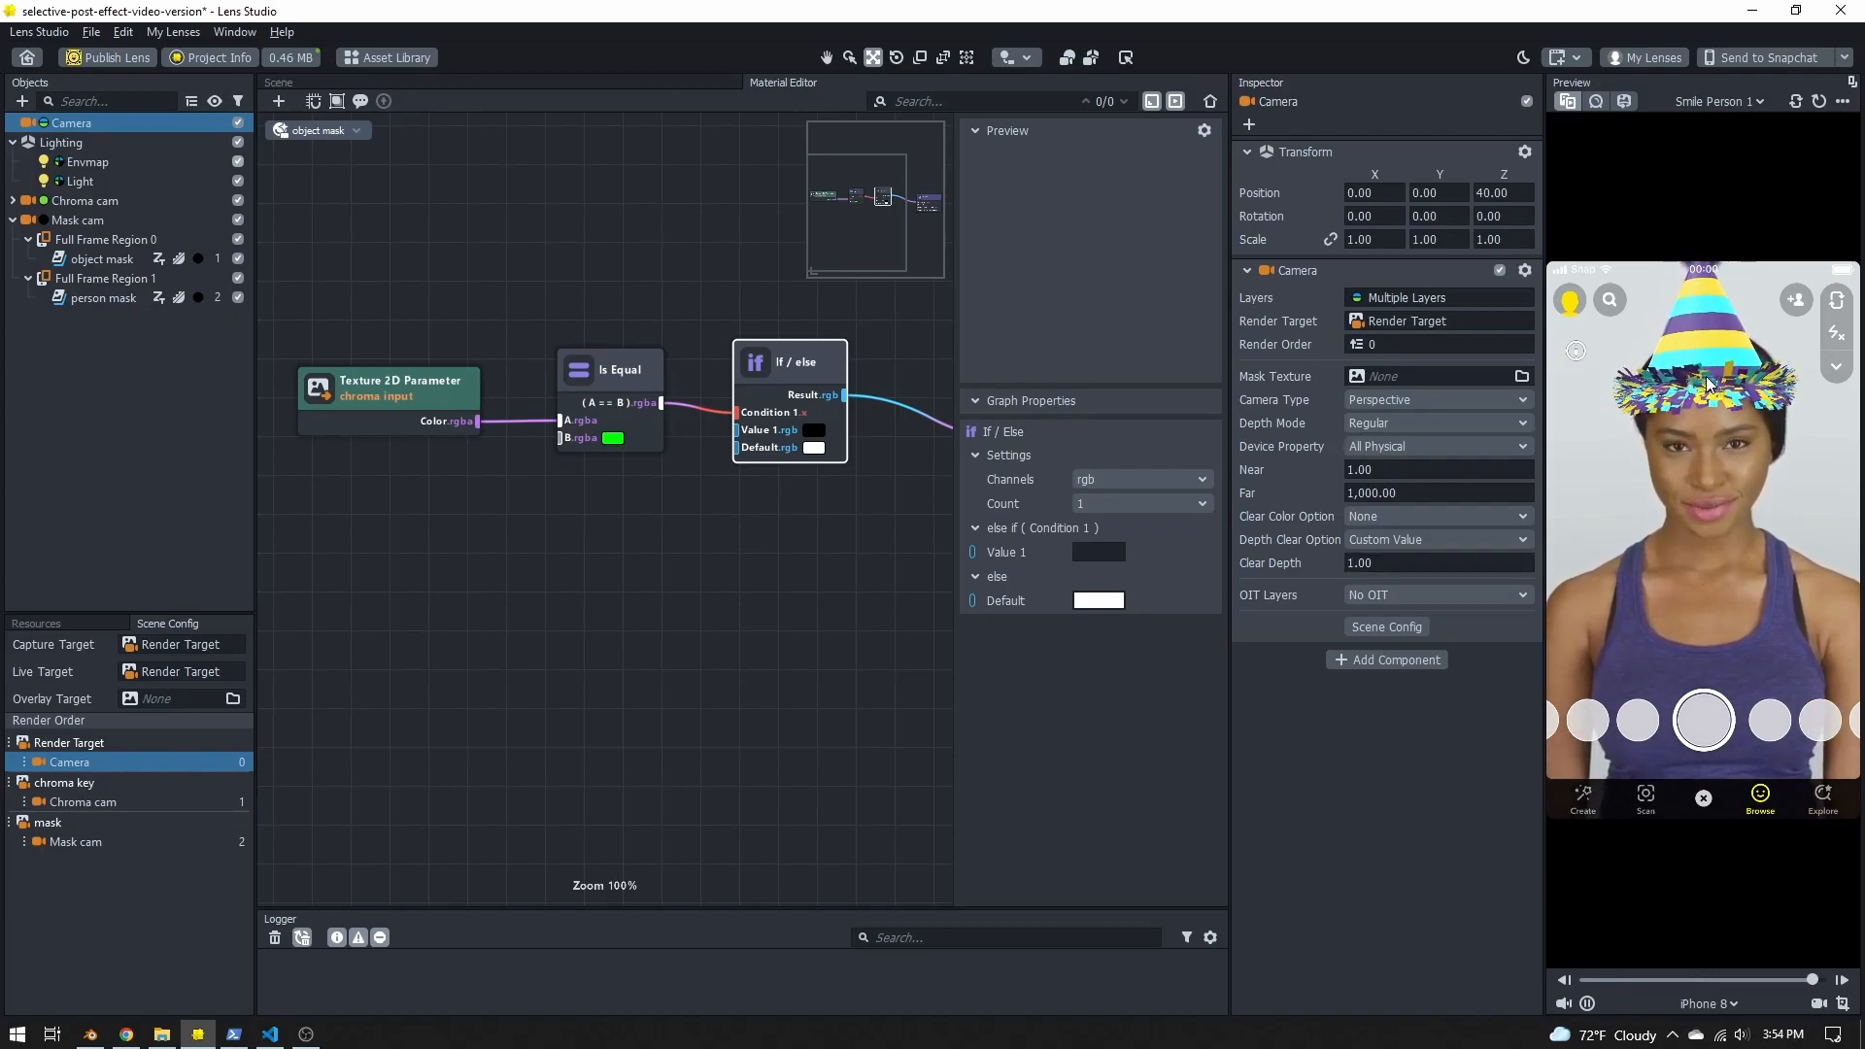
Step: Examine the birthday hat meshes under Chroma cam and check the layer assigned to Paper Set 1
{"action": "left_click", "coordinate": [12, 200]}
{"action": "left_click", "coordinate": [129, 298]}
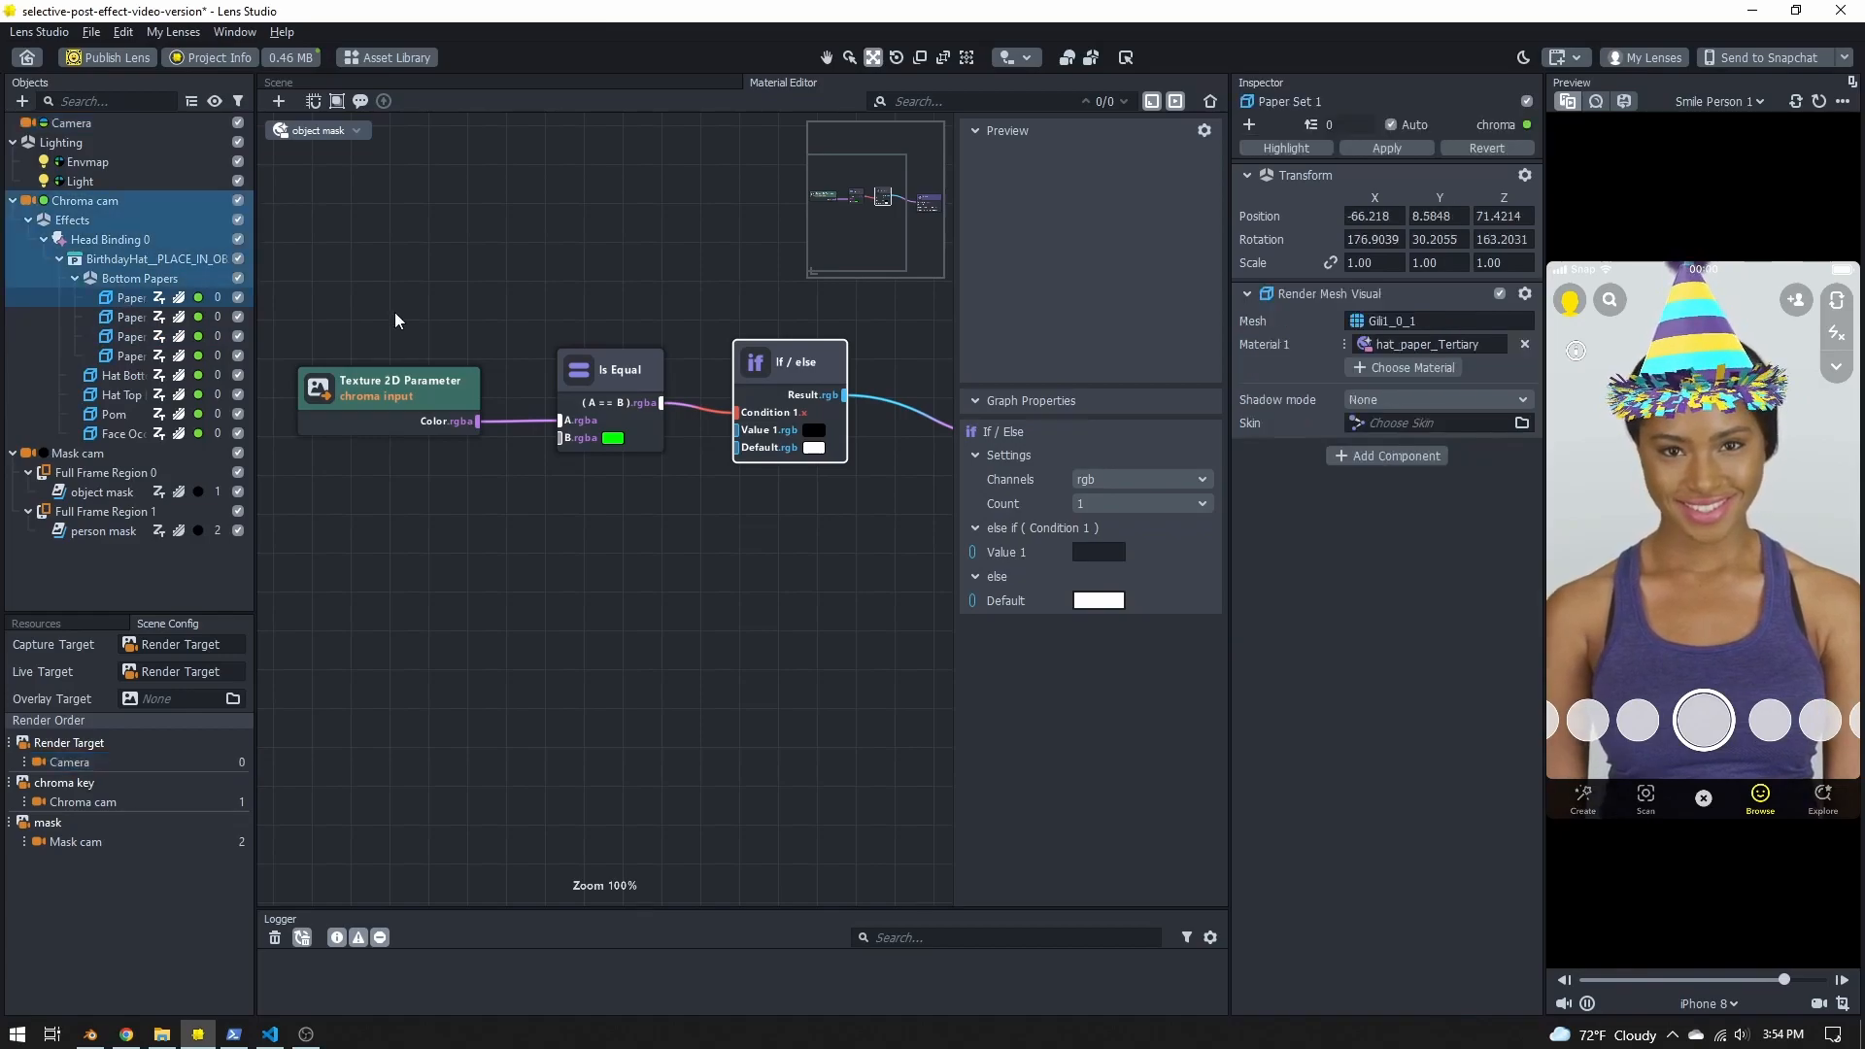
{"action": "left_click", "coordinate": [1498, 126]}
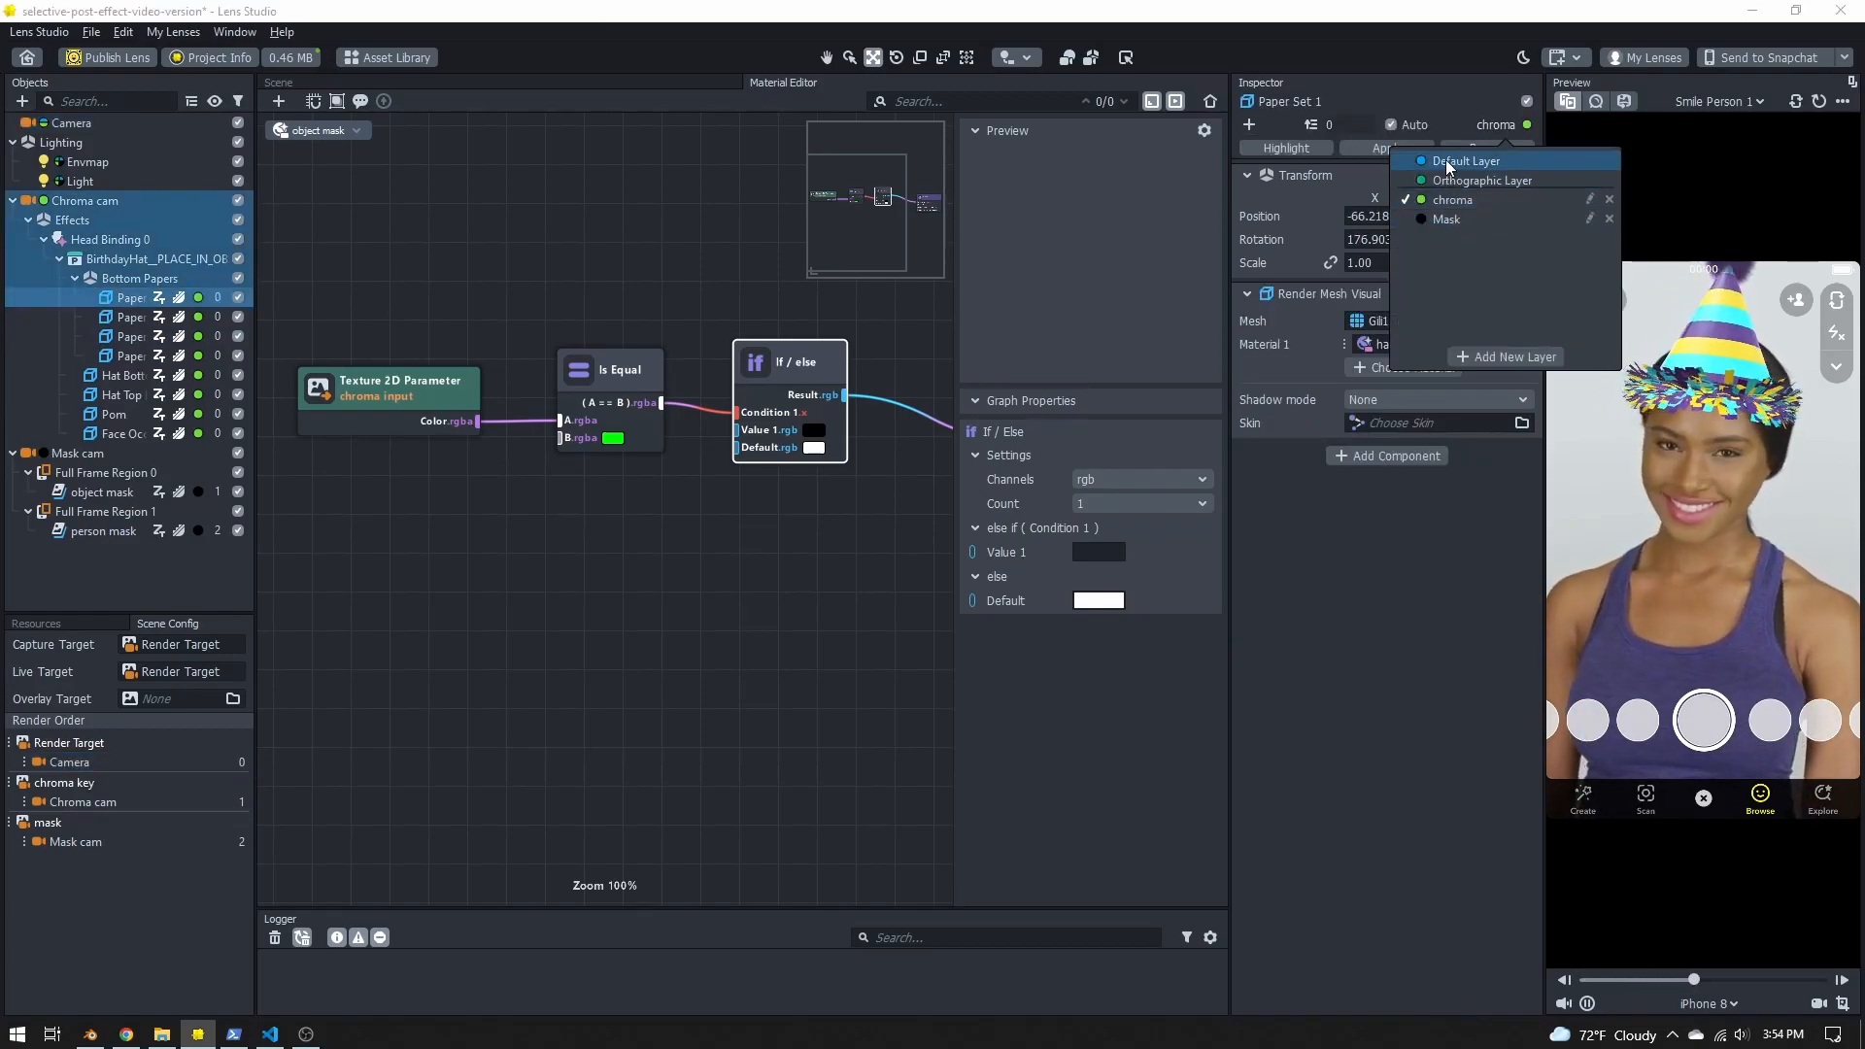
{"action": "left_click", "coordinate": [1357, 695]}
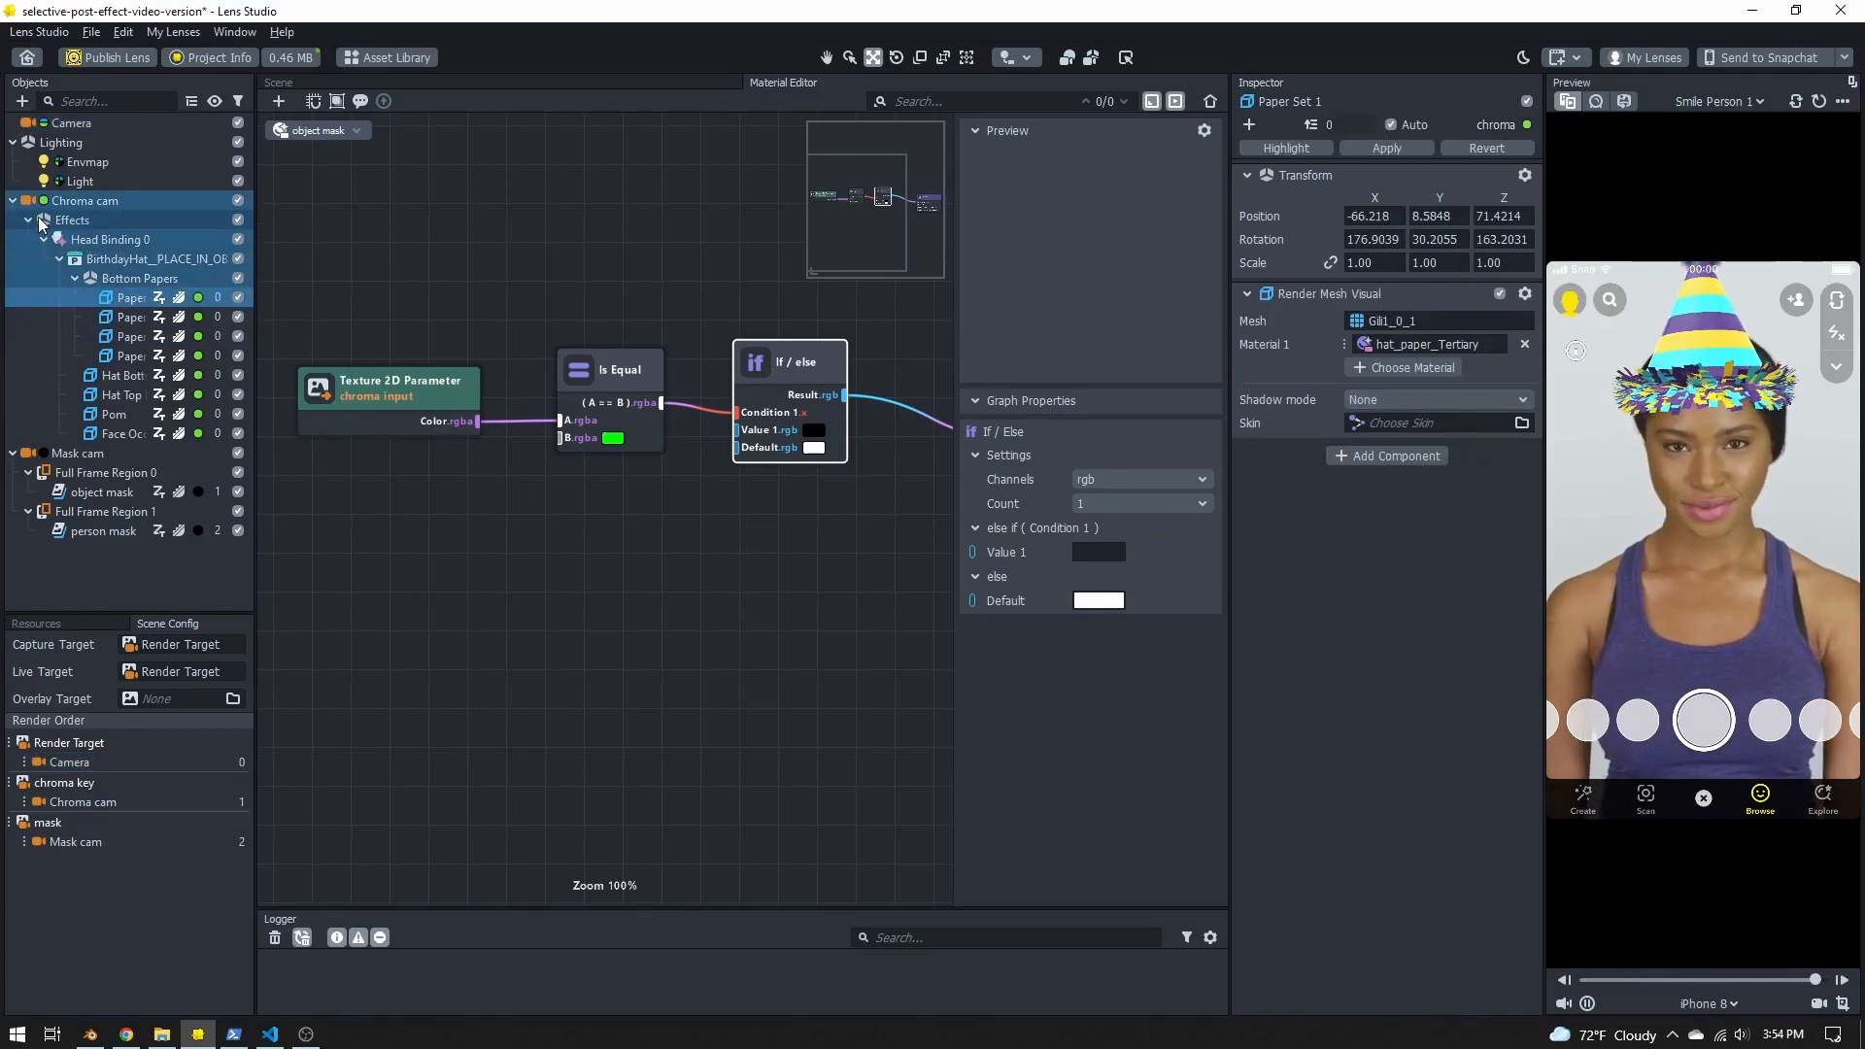
{"action": "left_click", "coordinate": [13, 200]}
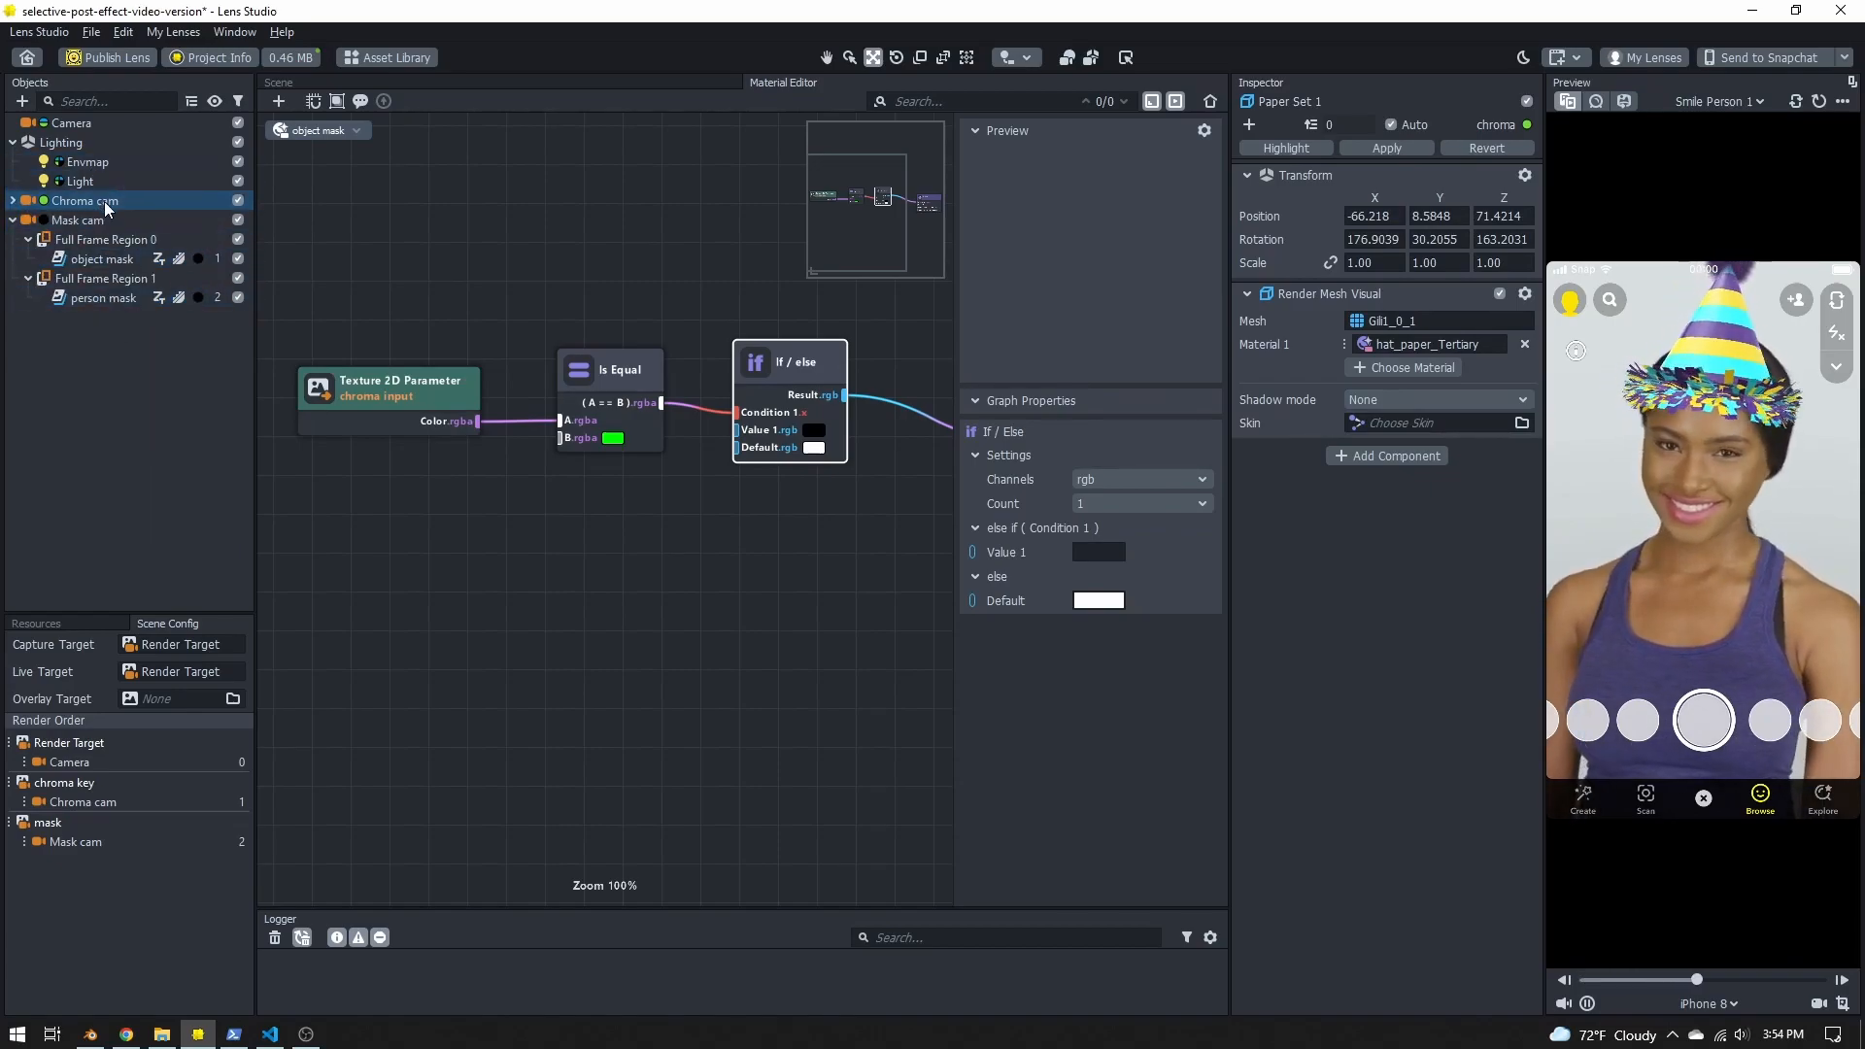
{"action": "left_click", "coordinate": [12, 201]}
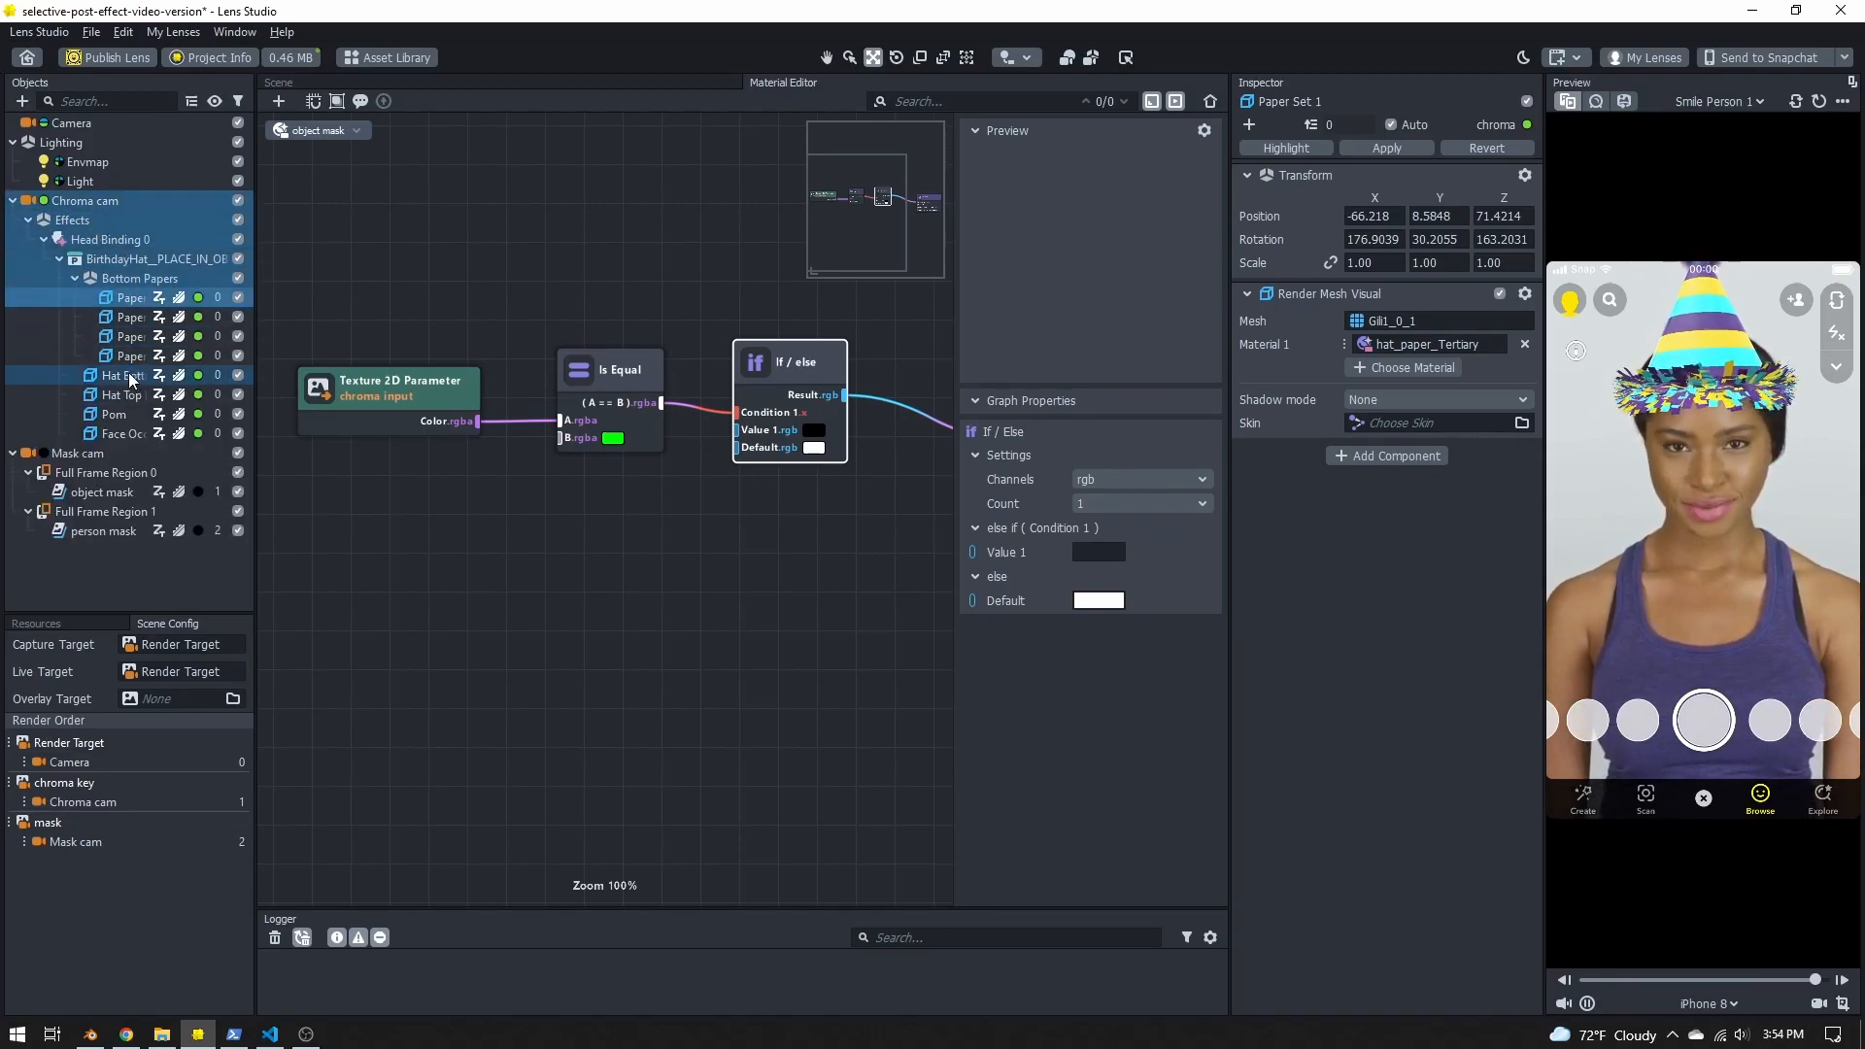
{"action": "left_click", "coordinate": [12, 200]}
Step: Add a Miami color correction post effect under the main Camera
{"action": "left_click", "coordinate": [79, 125]}
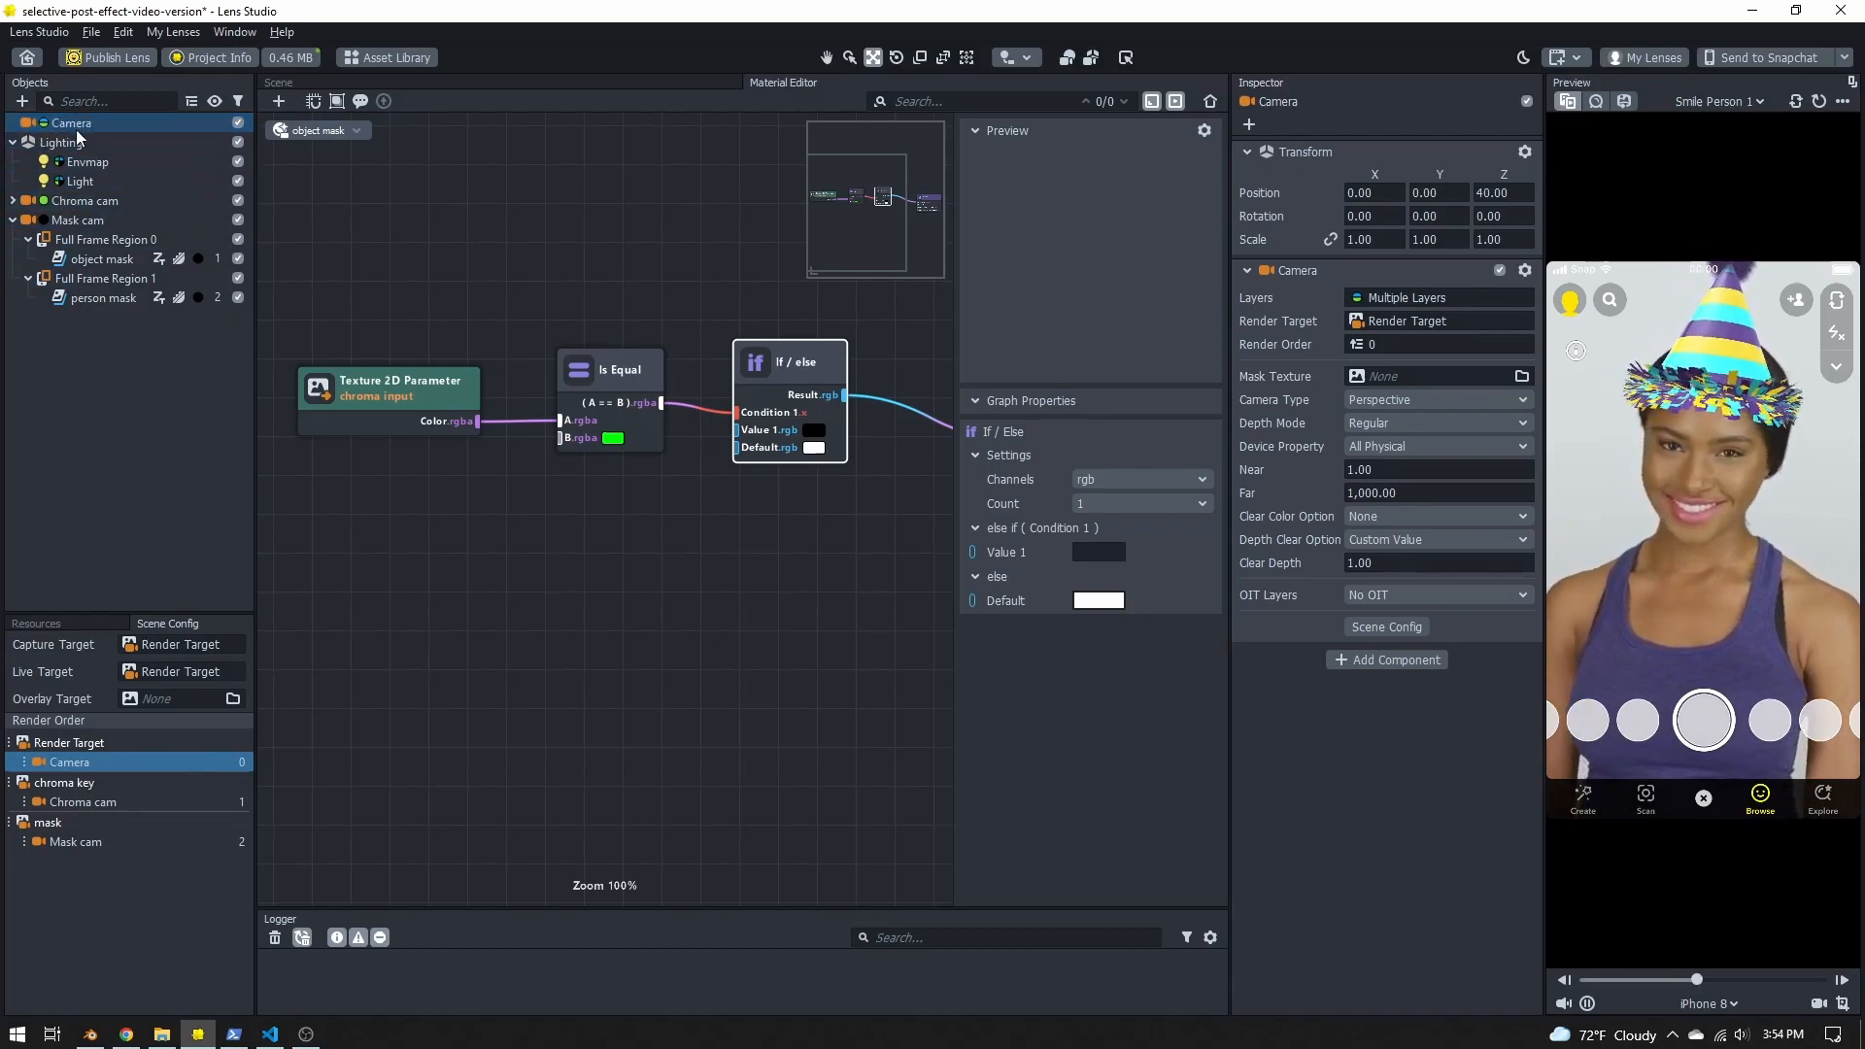
{"action": "left_click", "coordinate": [22, 101]}
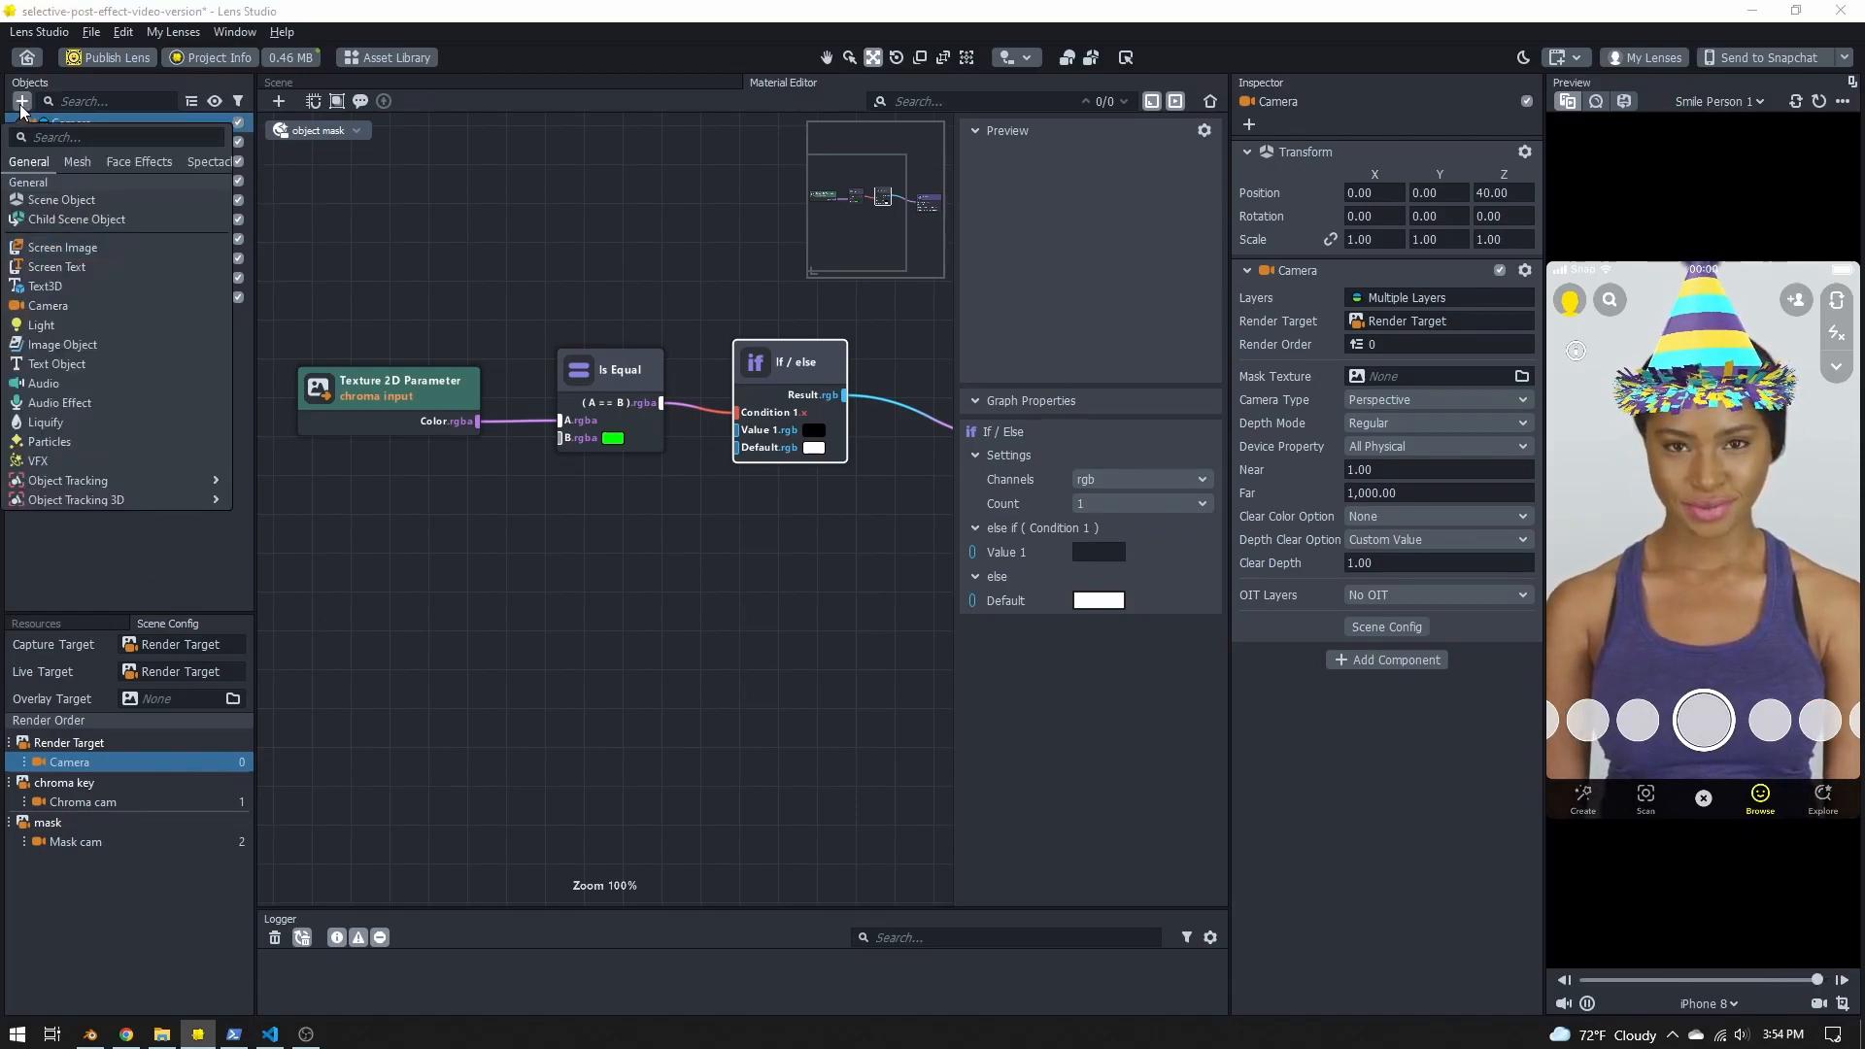
{"action": "scroll", "coordinate": [160, 379], "scroll_direction": "down", "scroll_amount": 3}
{"action": "scroll", "coordinate": [141, 321], "scroll_direction": "down", "scroll_amount": 2}
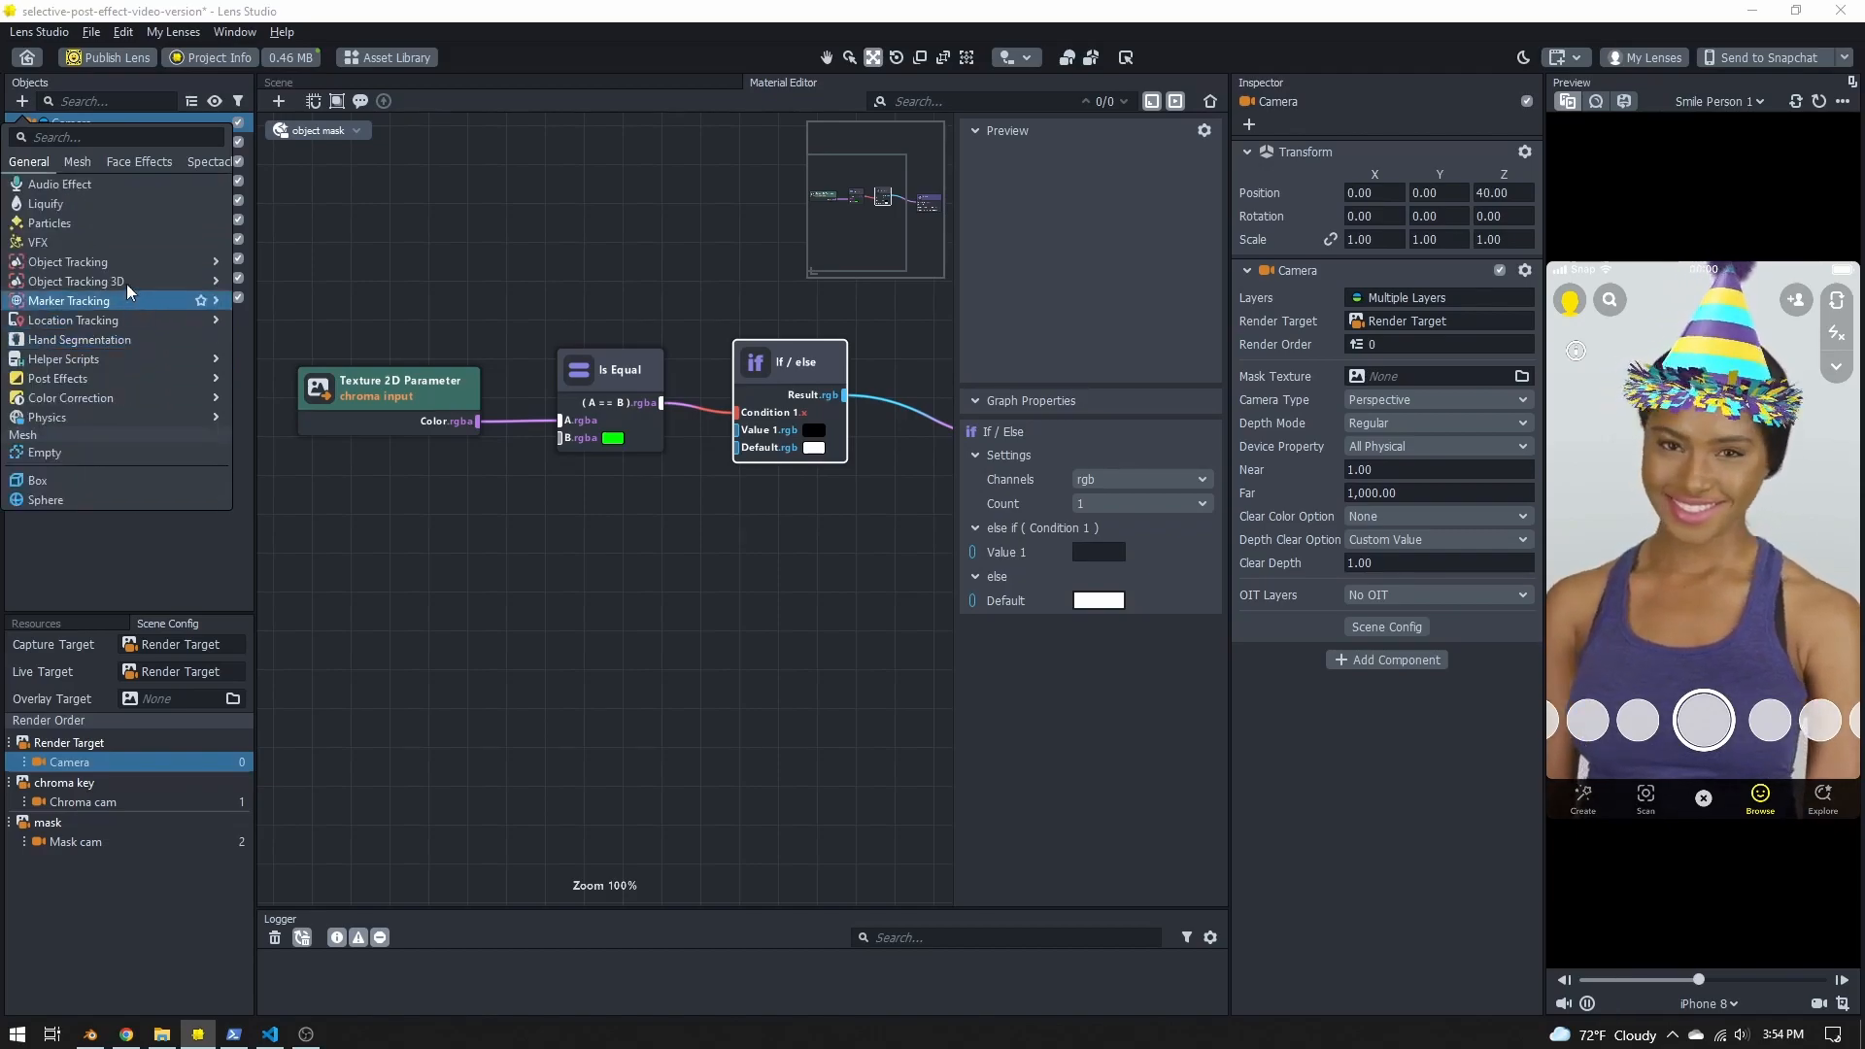
{"action": "mouse_move", "coordinate": [124, 394]}
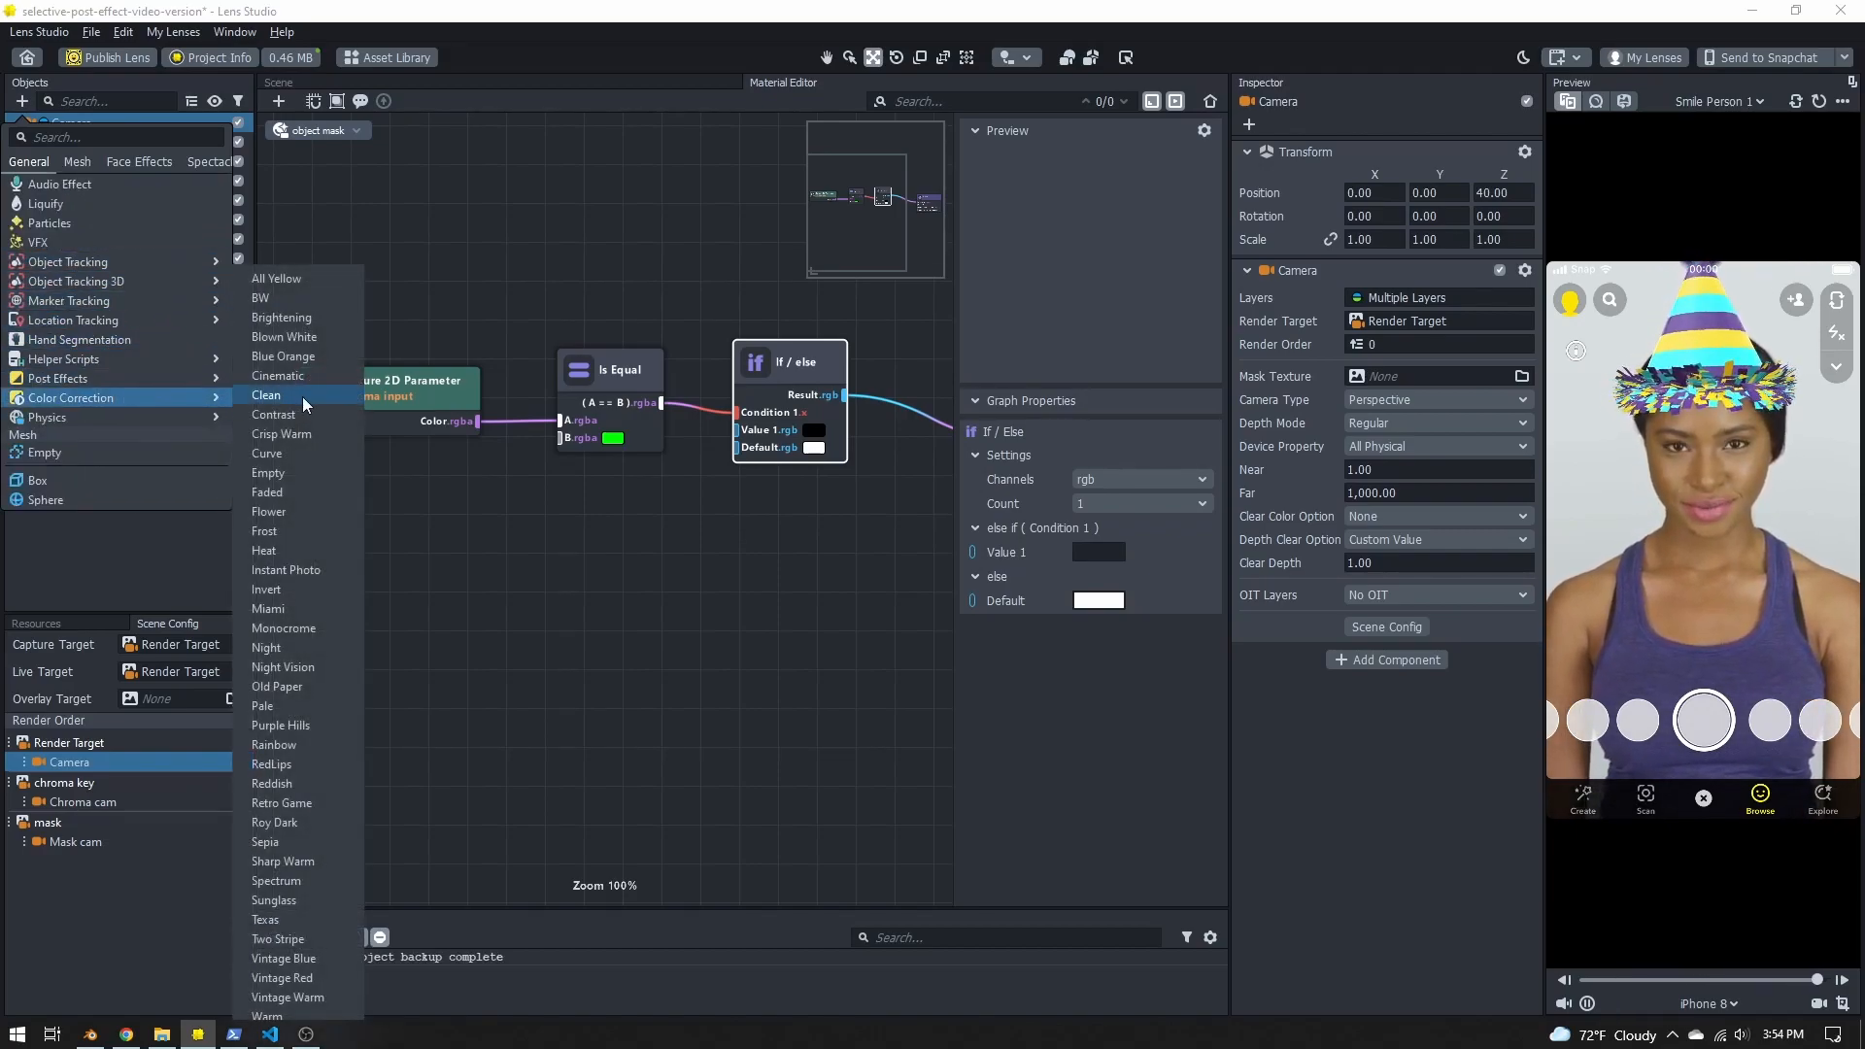
{"action": "left_click", "coordinate": [304, 608]}
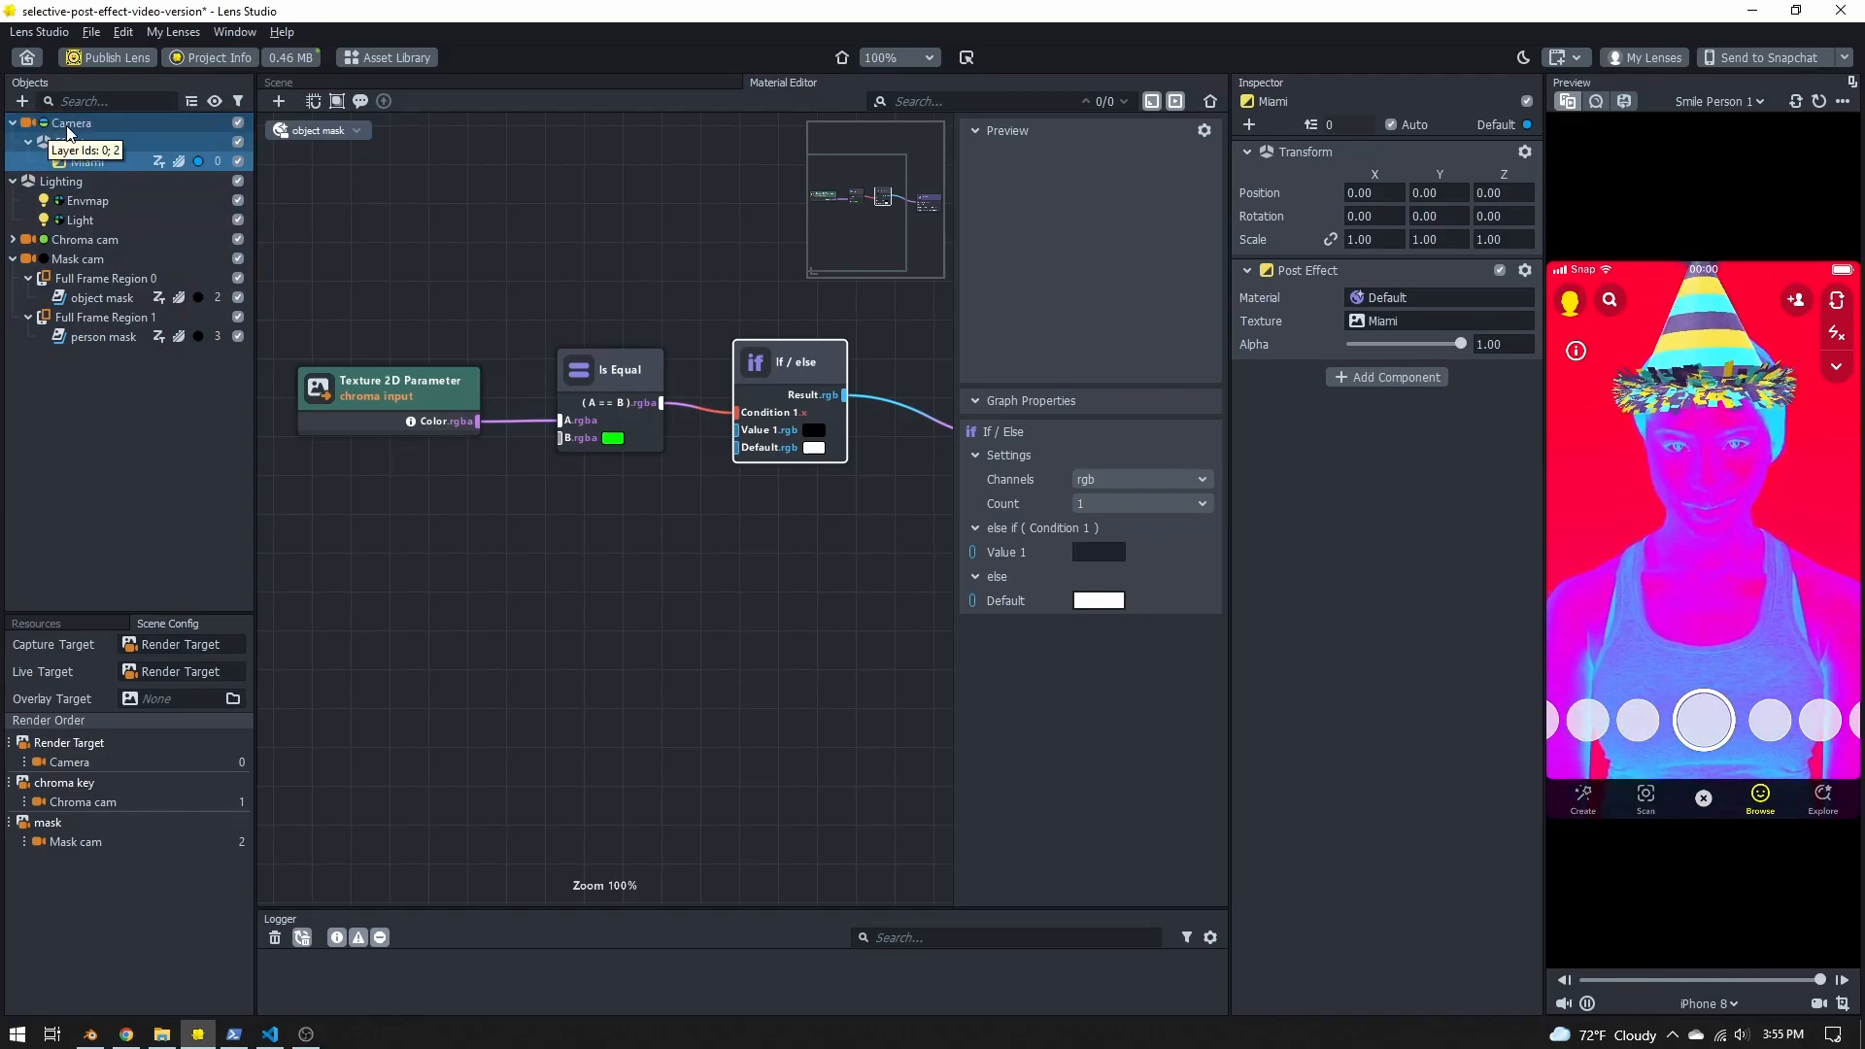
Step: Move Chroma cam with its birthday hat above the main Camera in the object hierarchy
{"action": "left_click", "coordinate": [13, 239]}
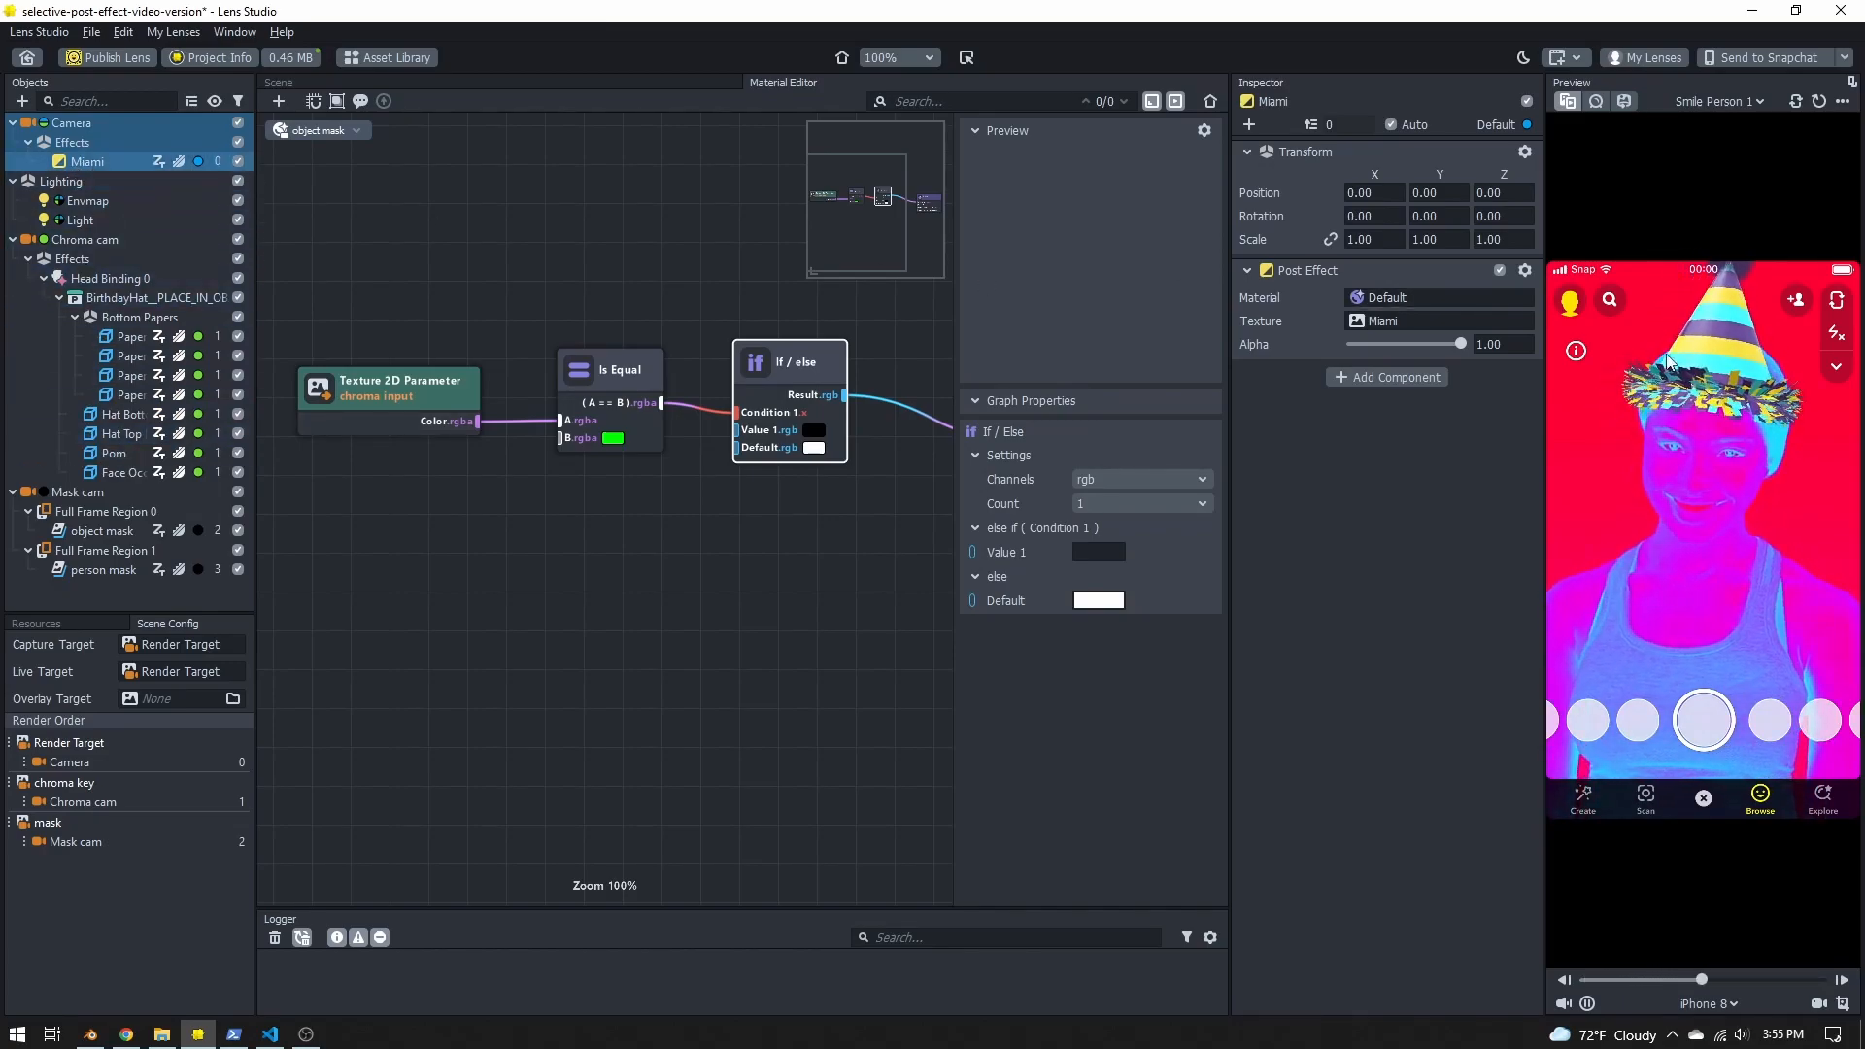
{"action": "left_click", "coordinate": [13, 238]}
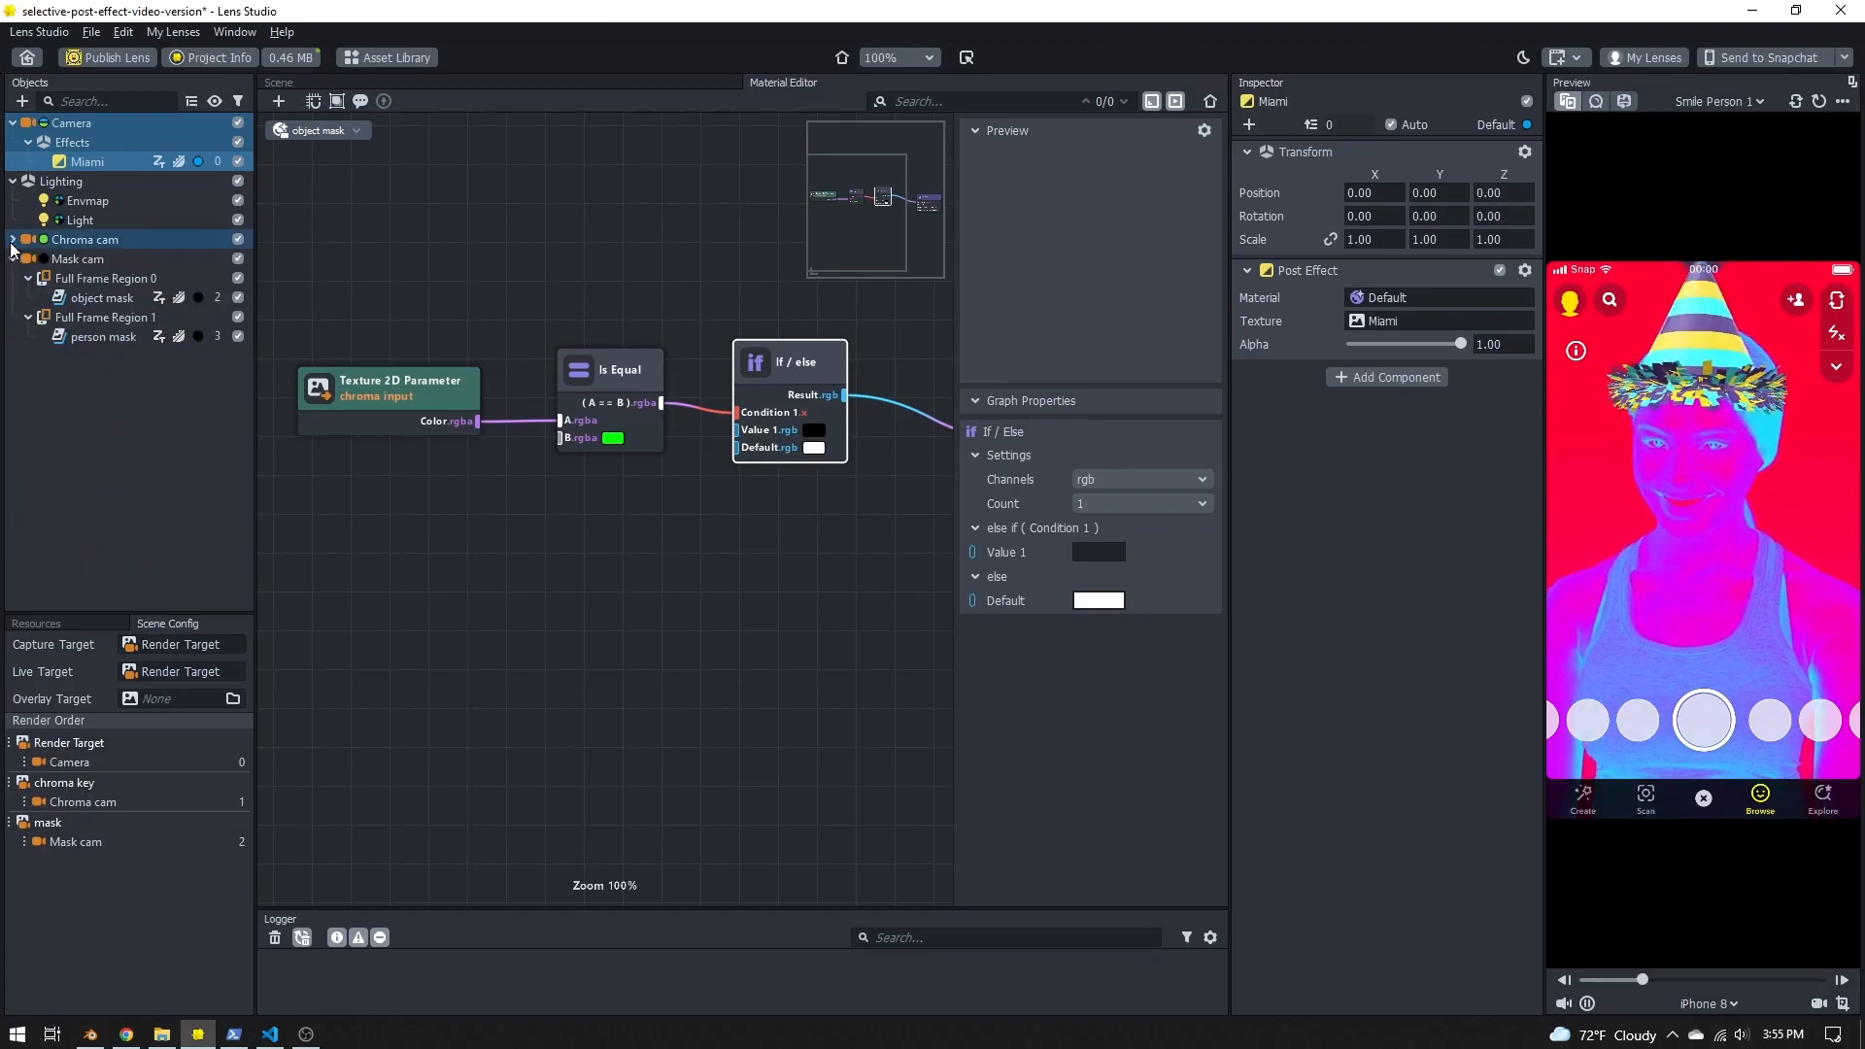
{"action": "left_click", "coordinate": [61, 239]}
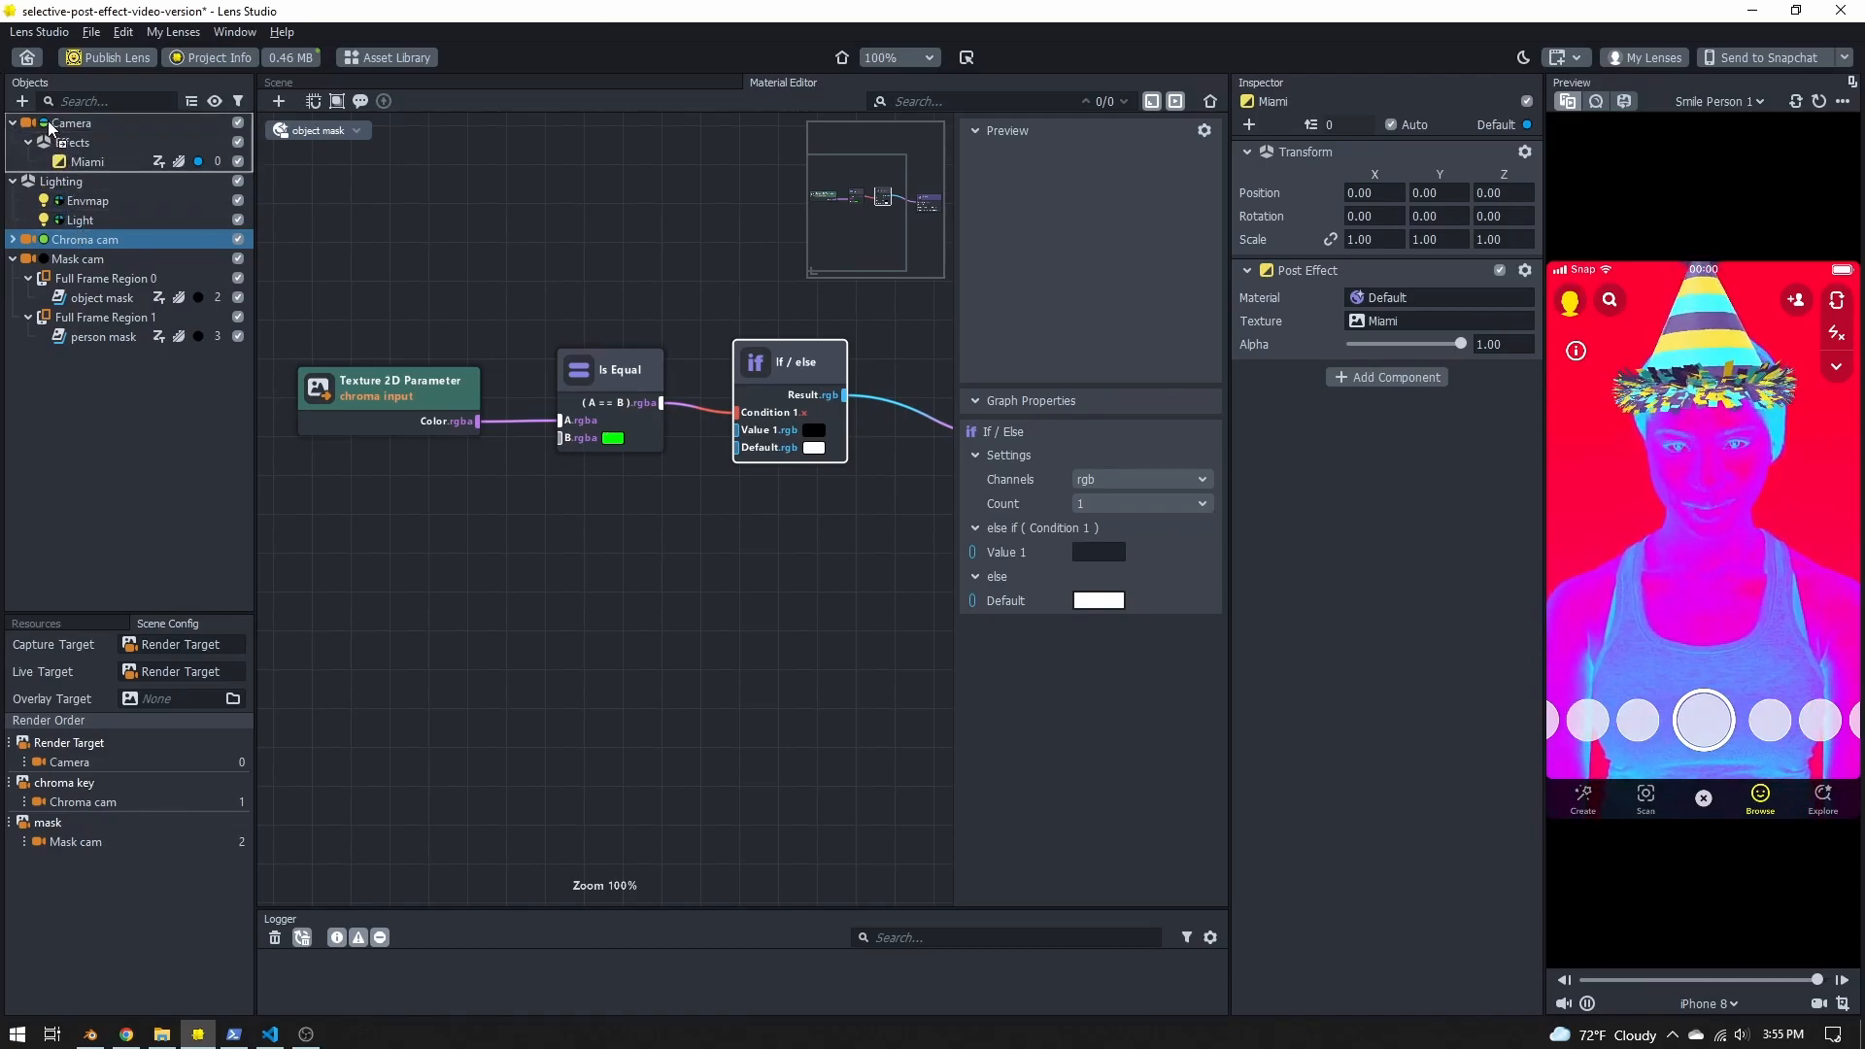
{"action": "left_click_drag", "start_coordinate": [44, 114], "coordinate": [75, 116]}
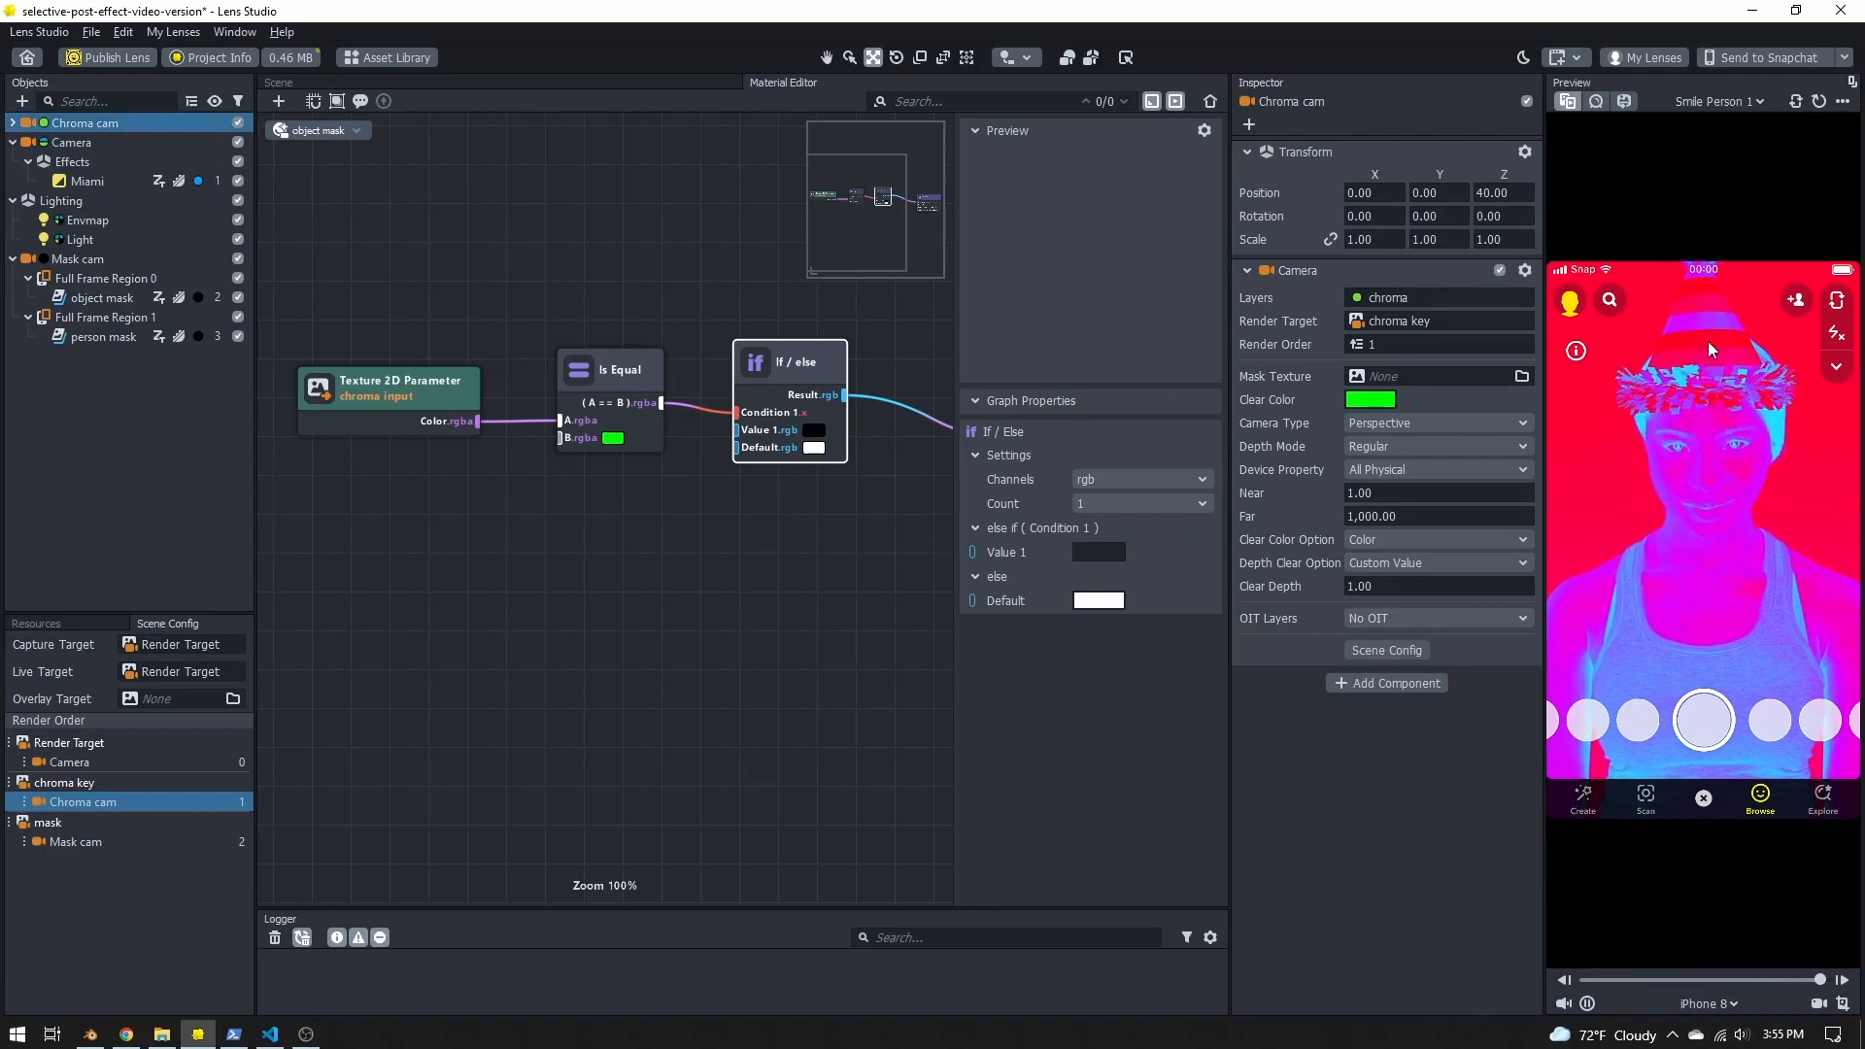
{"action": "left_click", "coordinate": [13, 122]}
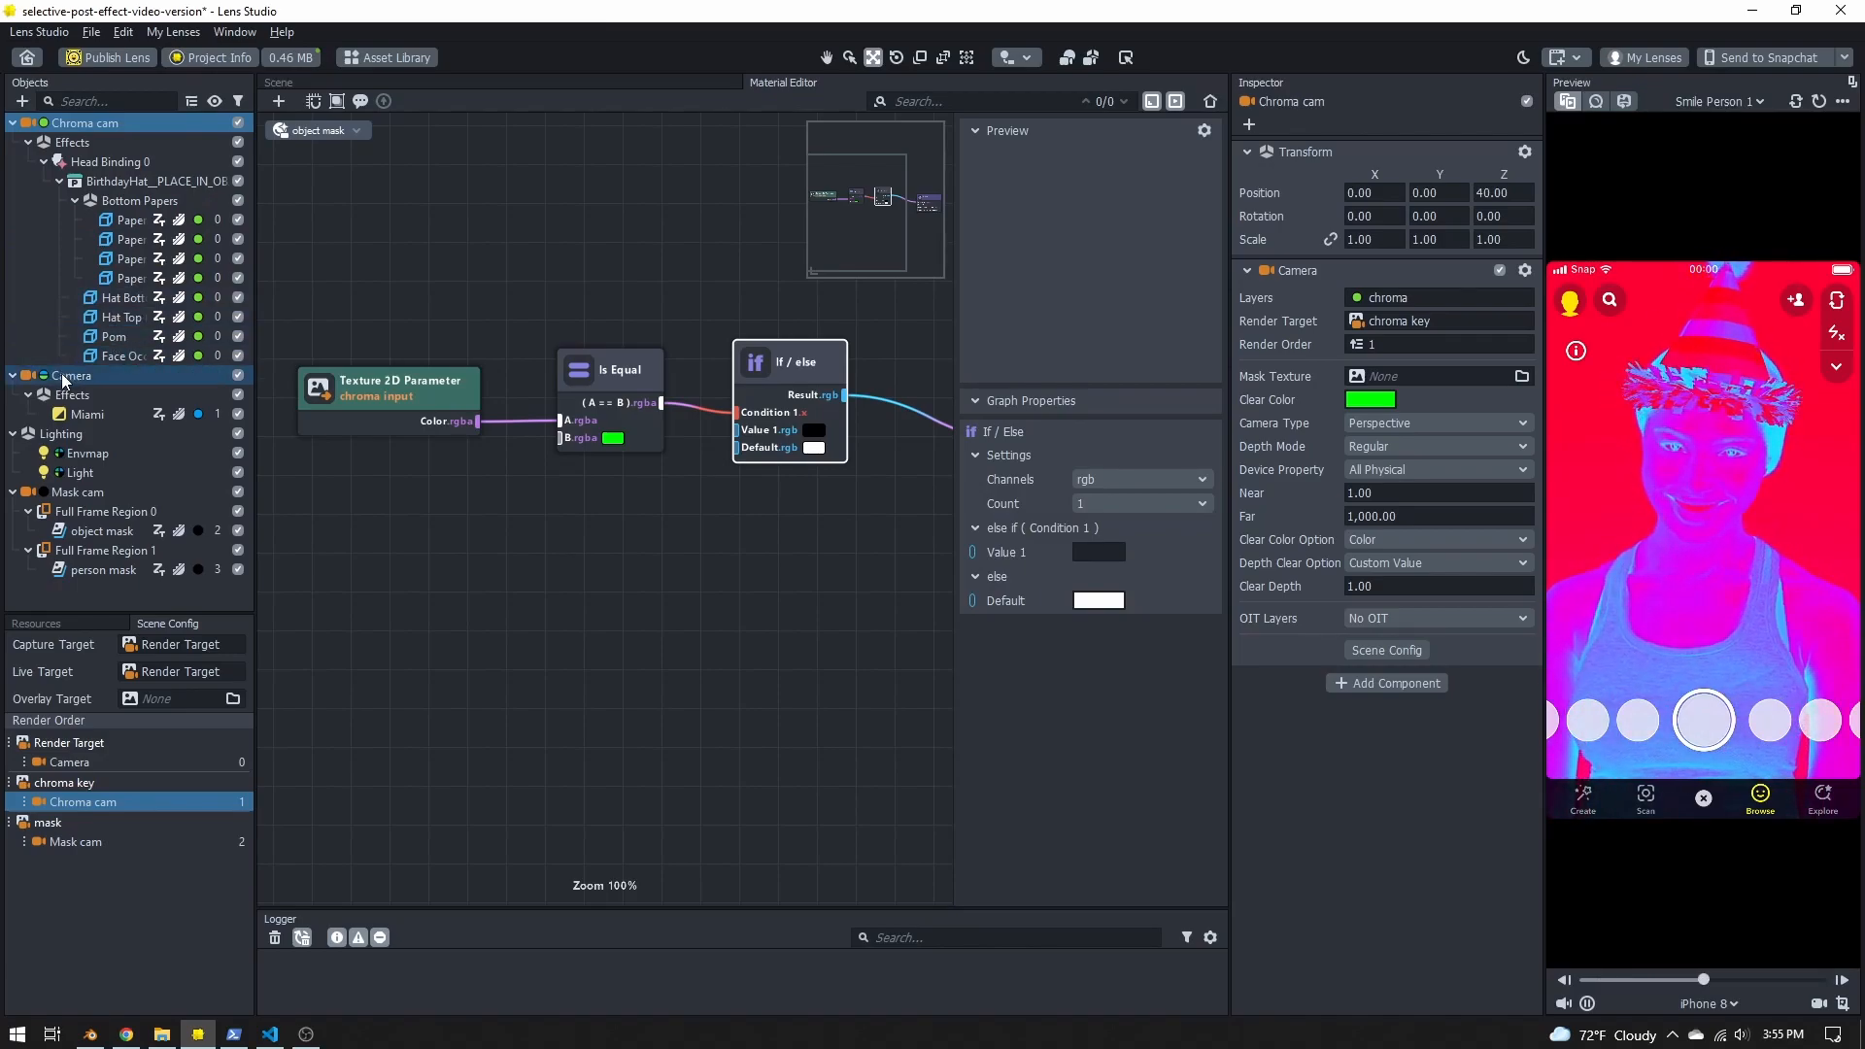
{"action": "left_click", "coordinate": [13, 123]}
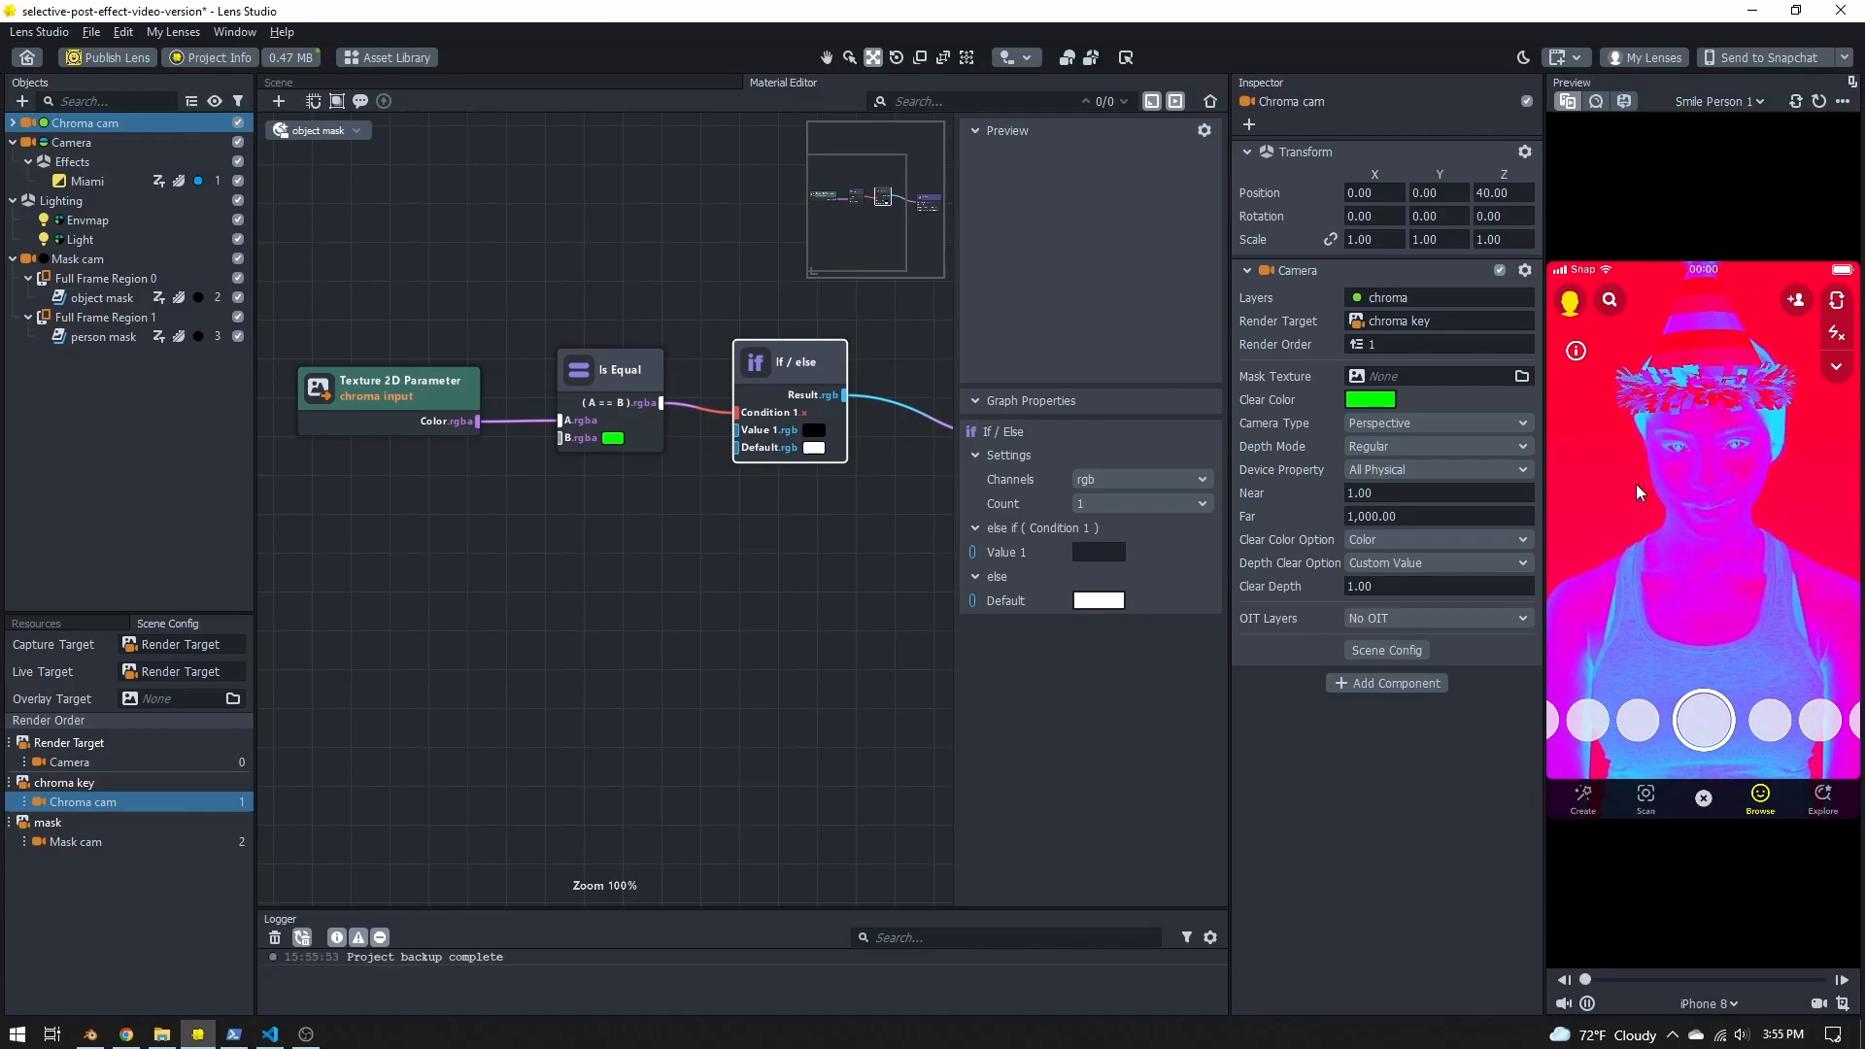
Step: Create a new render target in the resources and rename it comp
{"action": "left_click", "coordinate": [137, 434]}
{"action": "left_click", "coordinate": [39, 623]}
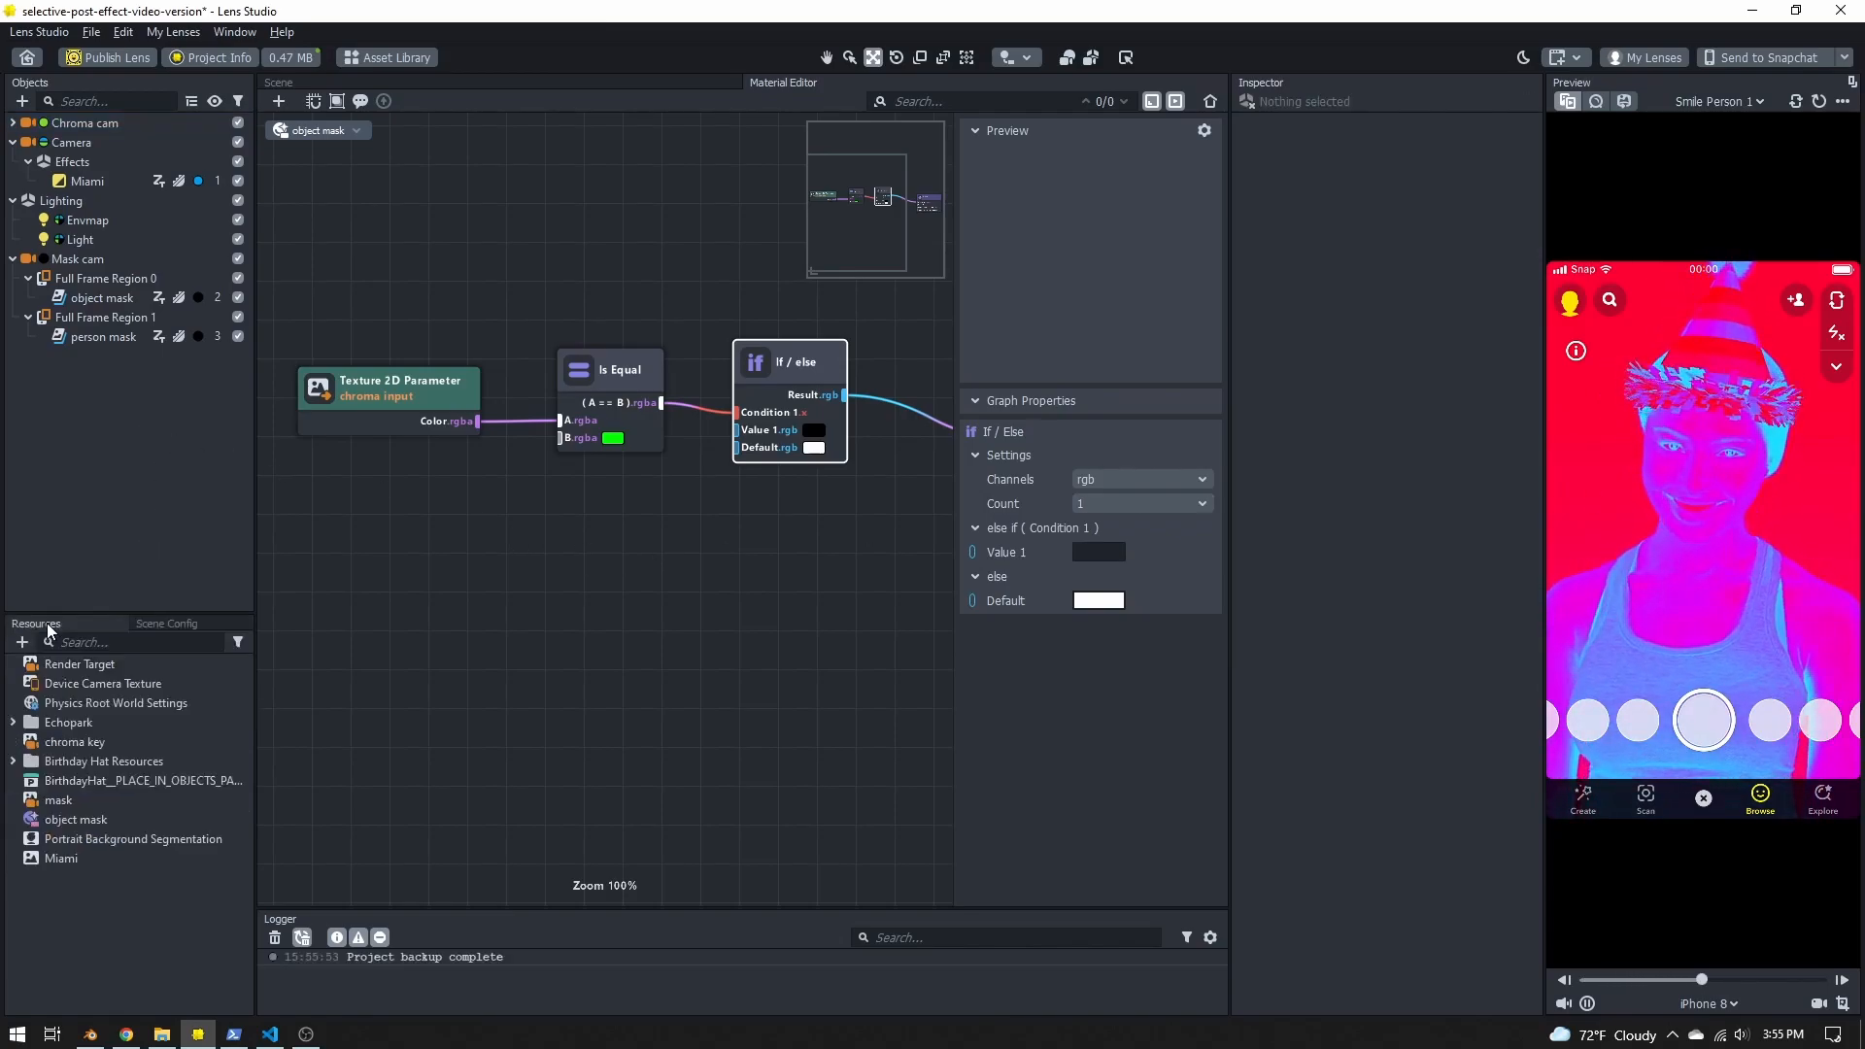
{"action": "left_click", "coordinate": [22, 642]}
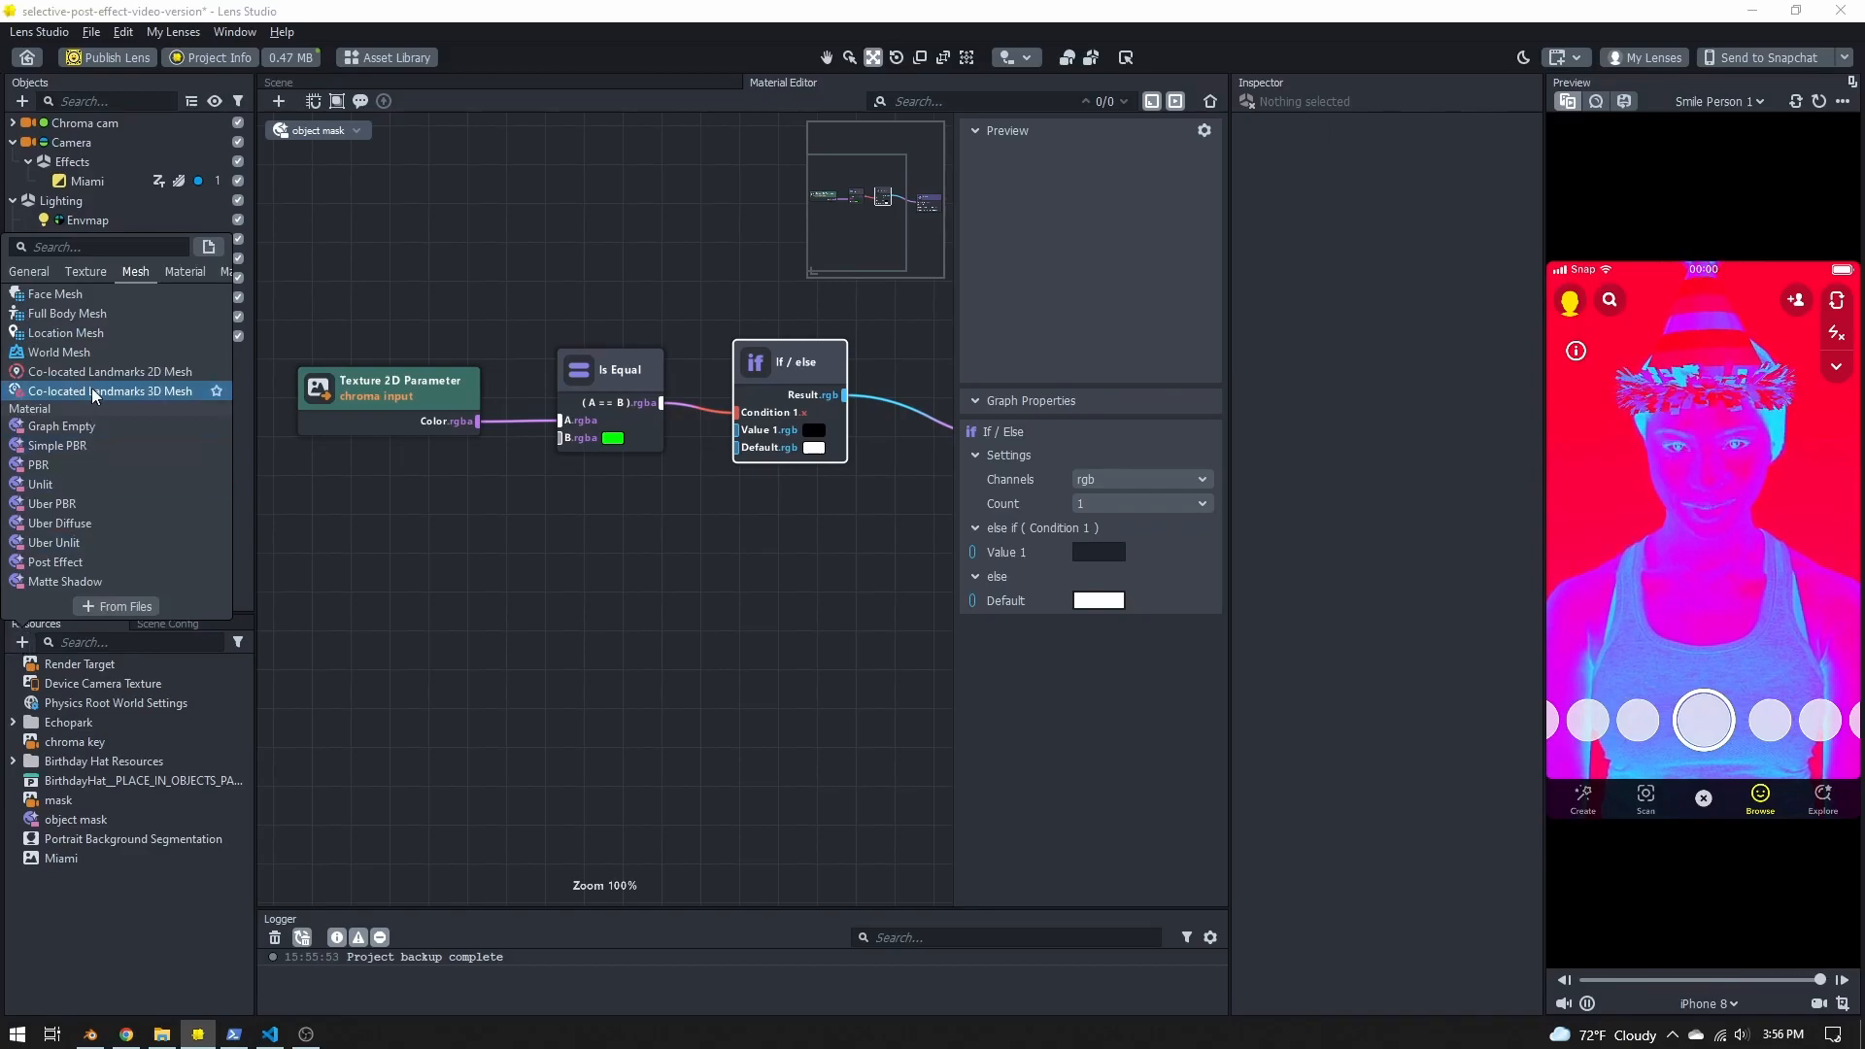
{"action": "left_click", "coordinate": [68, 465]}
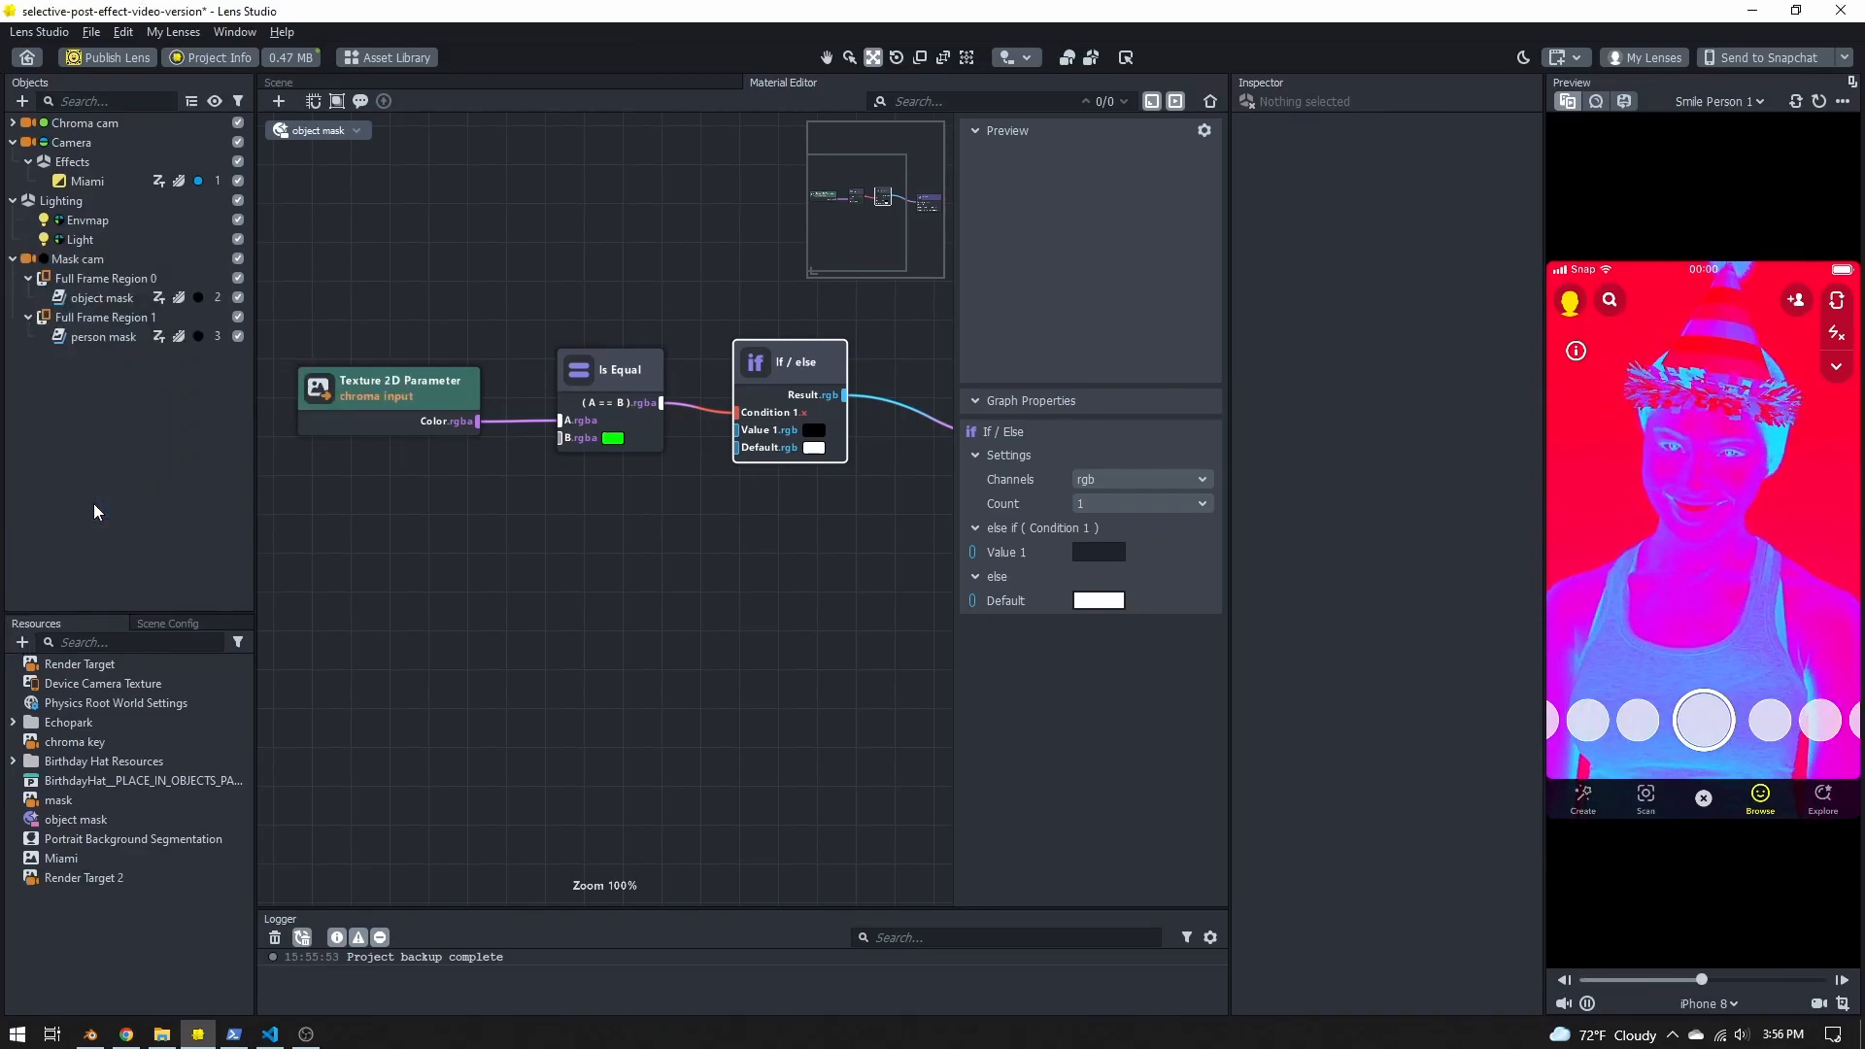
{"action": "right_click", "coordinate": [109, 874]}
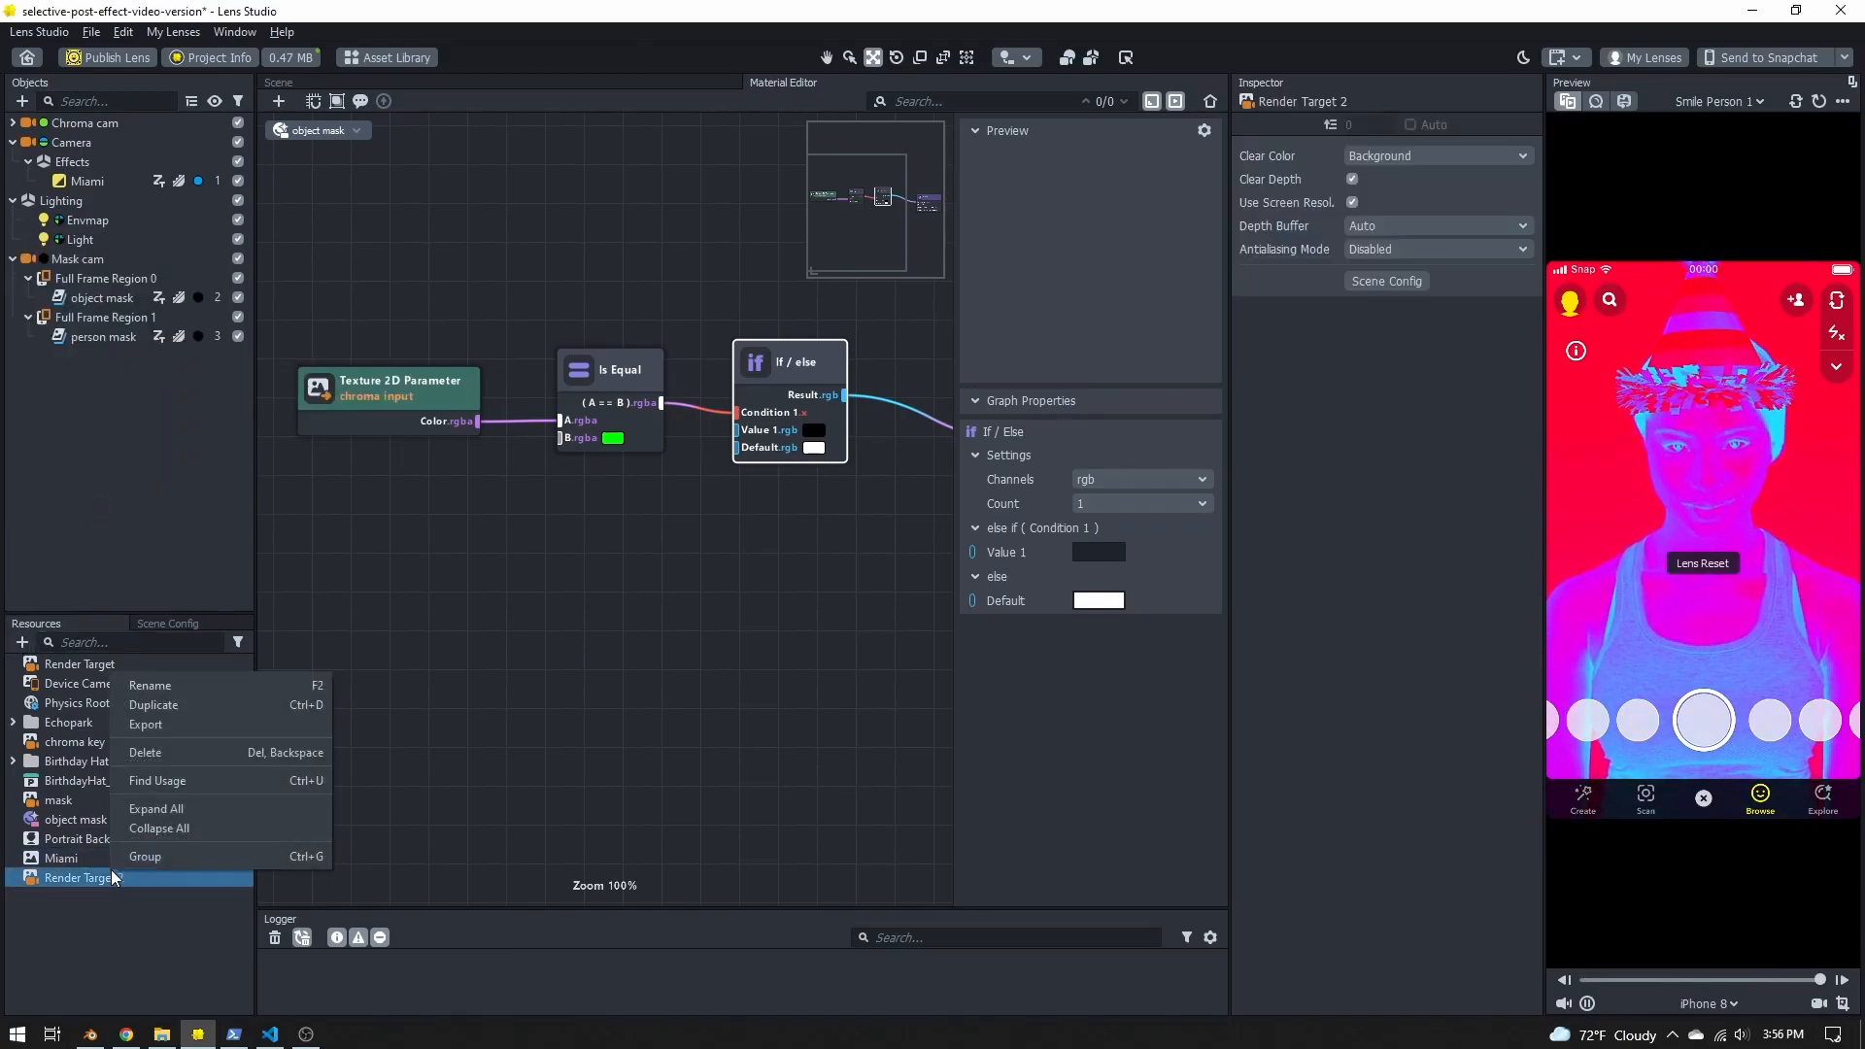
{"action": "left_click", "coordinate": [167, 685]}
{"action": "type", "text": "compo"}
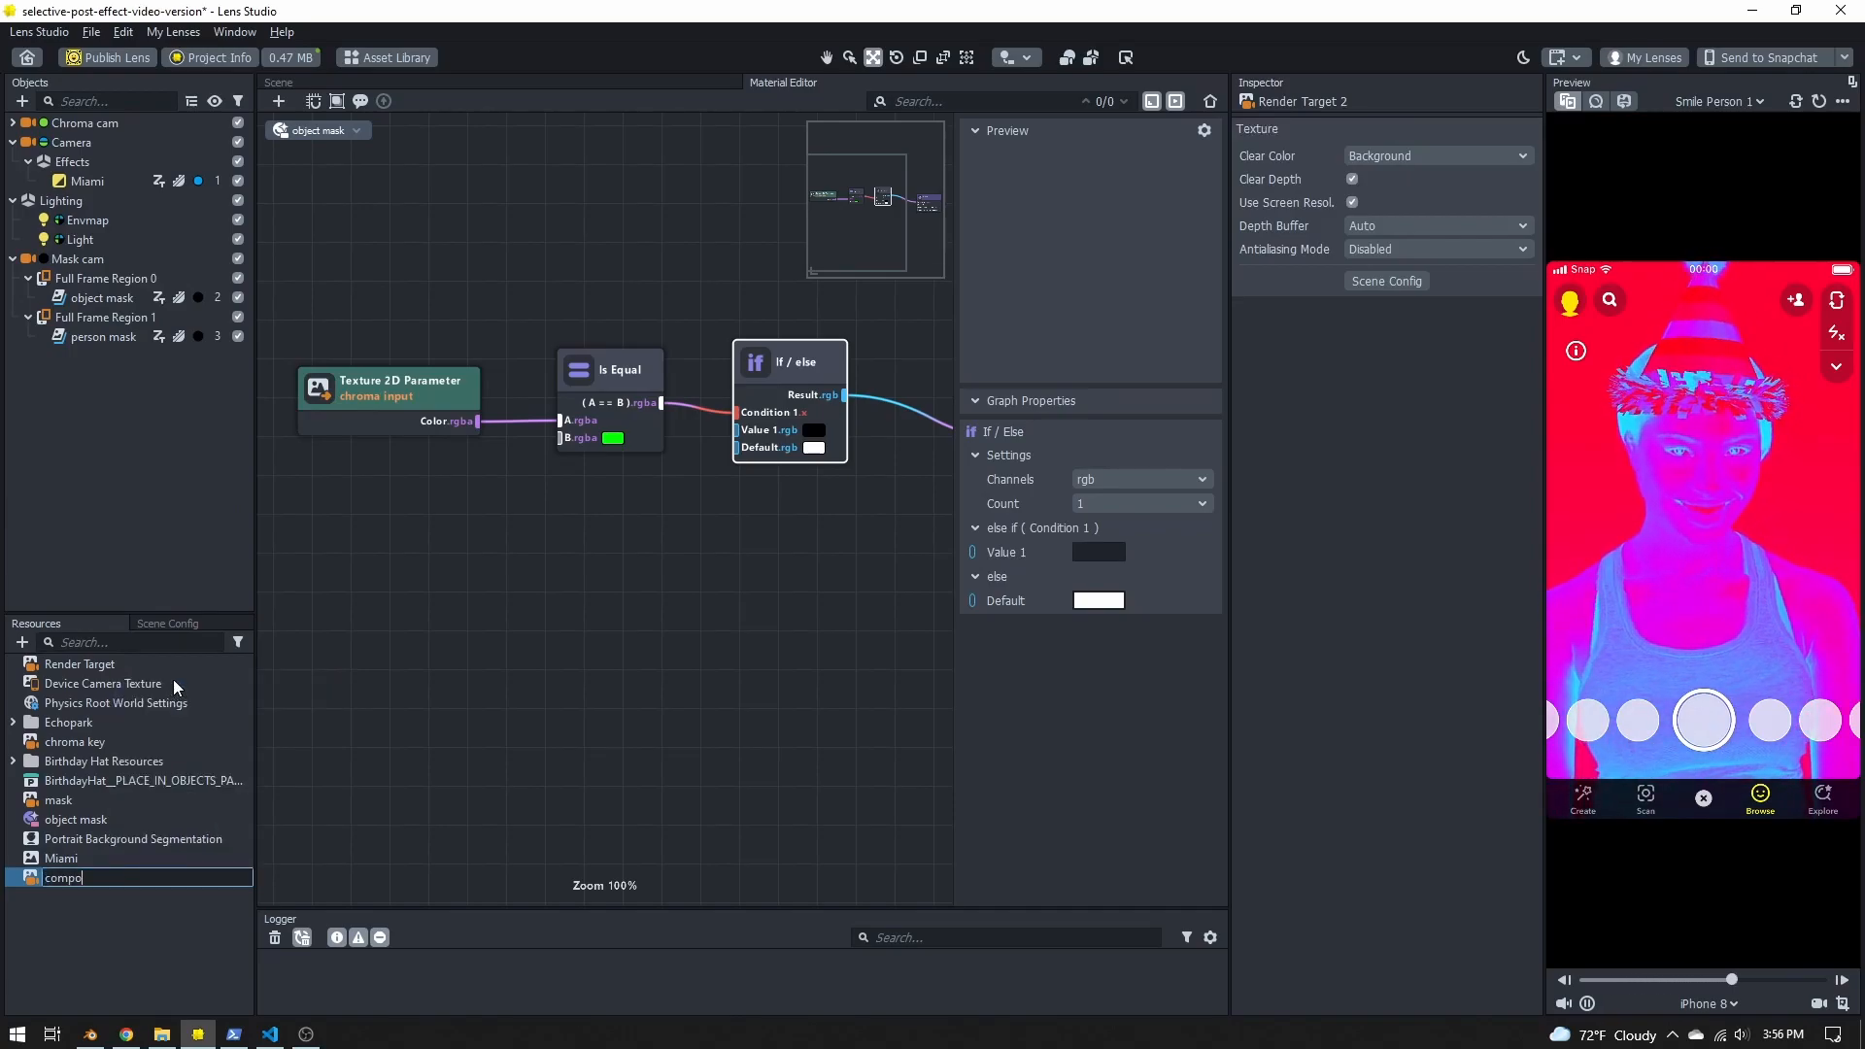
{"action": "key", "text": "BackSpace"}
{"action": "key", "text": "Return"}
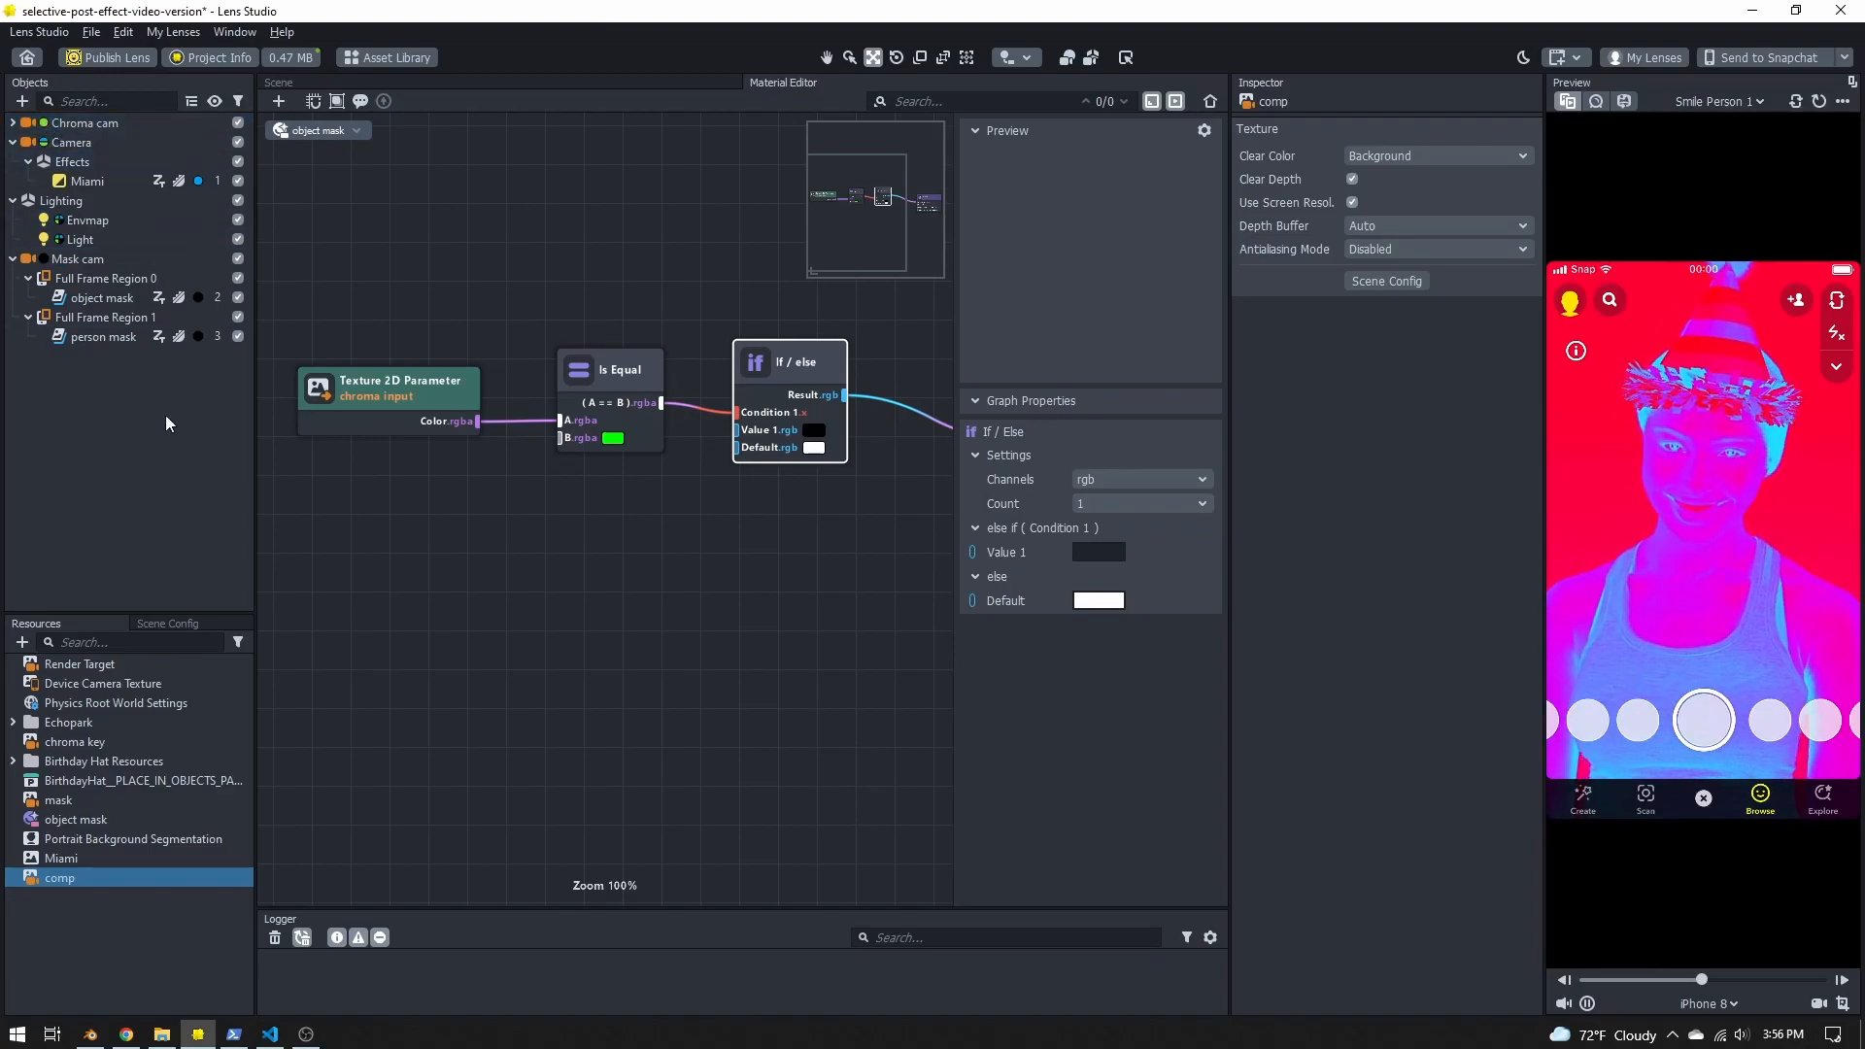
Step: Add a screen image with its own orthographic camera and set that camera's Render Target to comp
{"action": "left_click", "coordinate": [22, 101]}
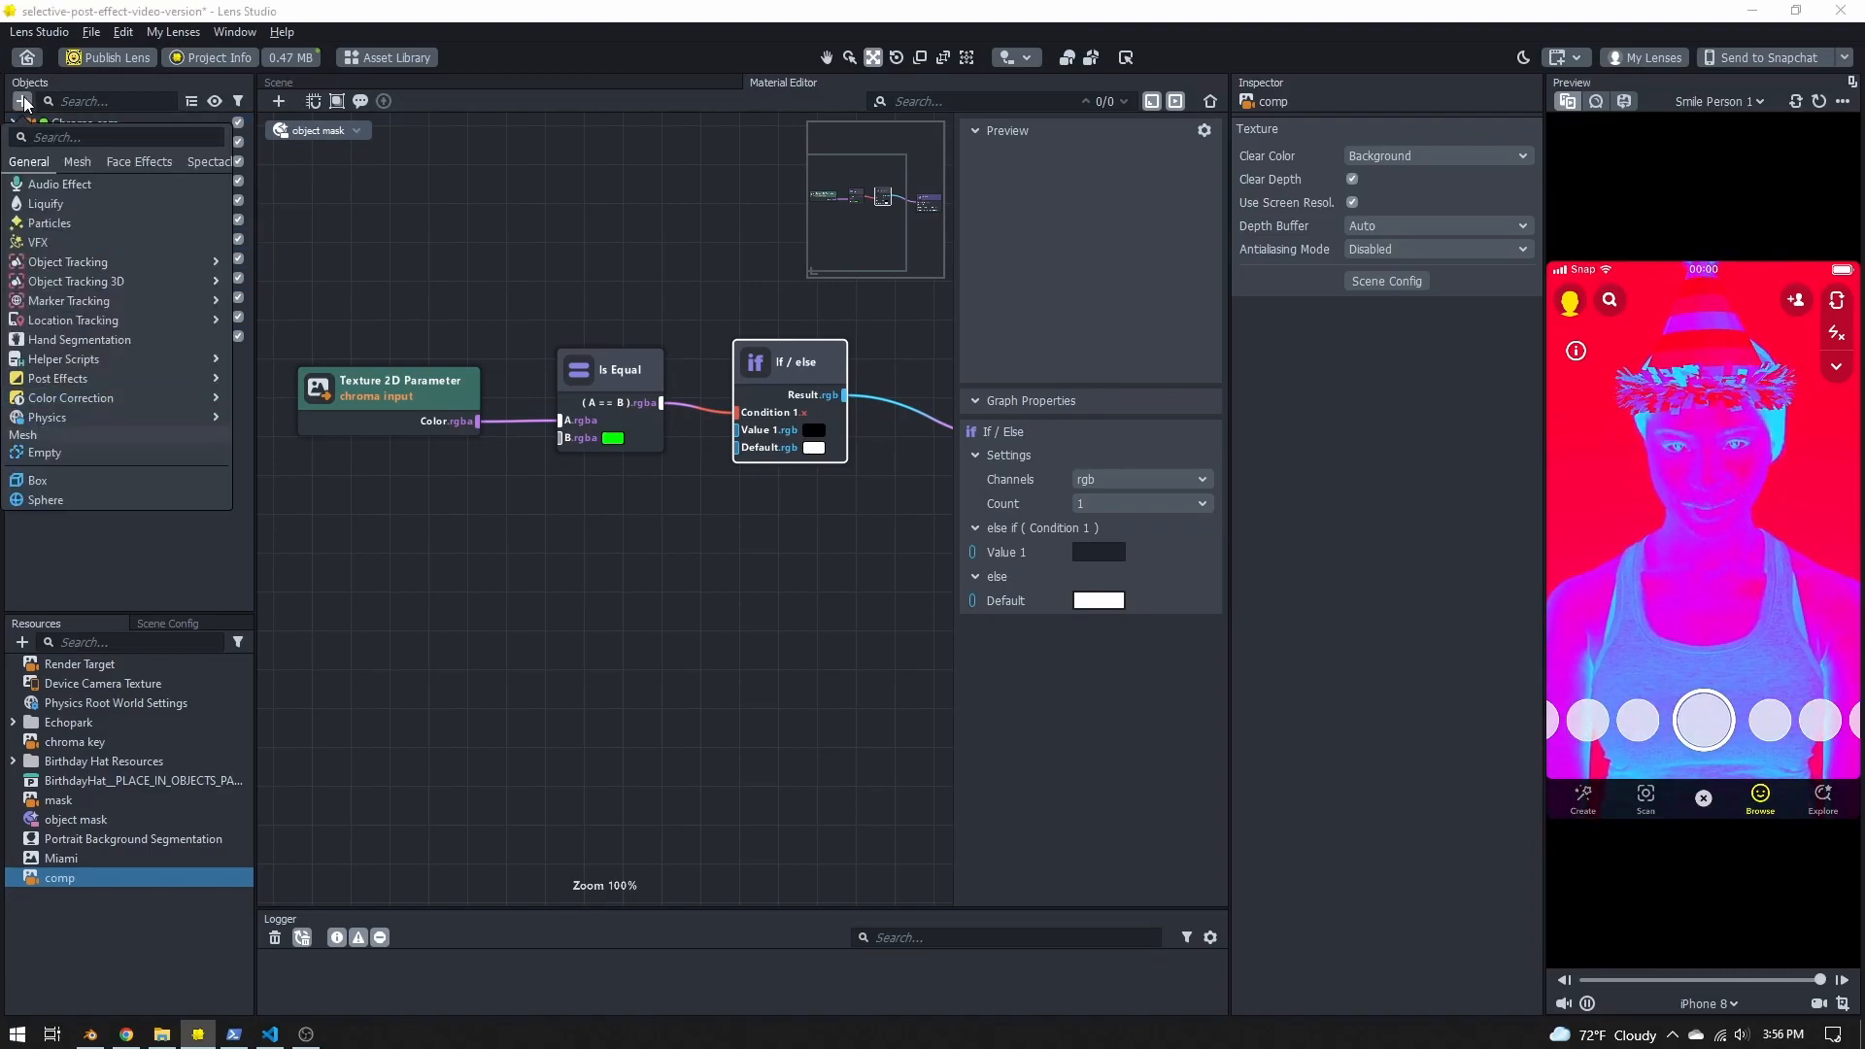
{"action": "left_click", "coordinate": [89, 236]}
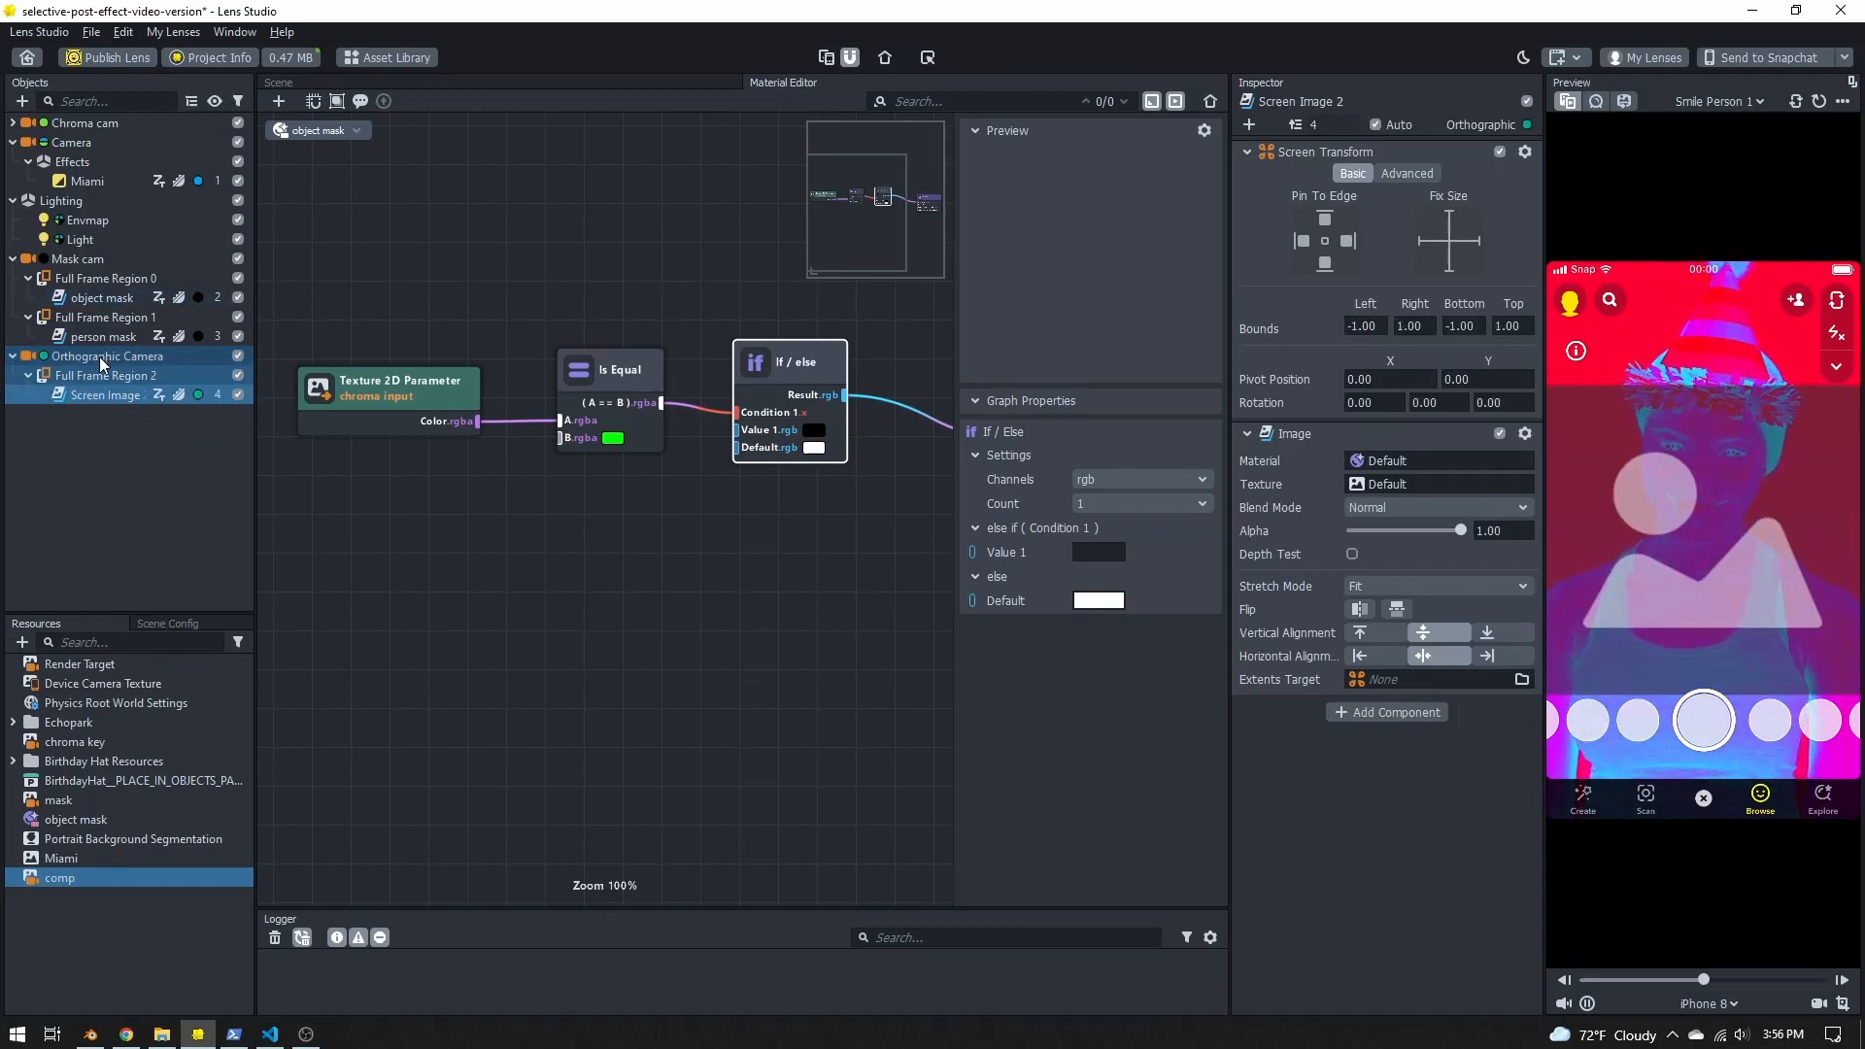
{"action": "left_click", "coordinate": [86, 357]}
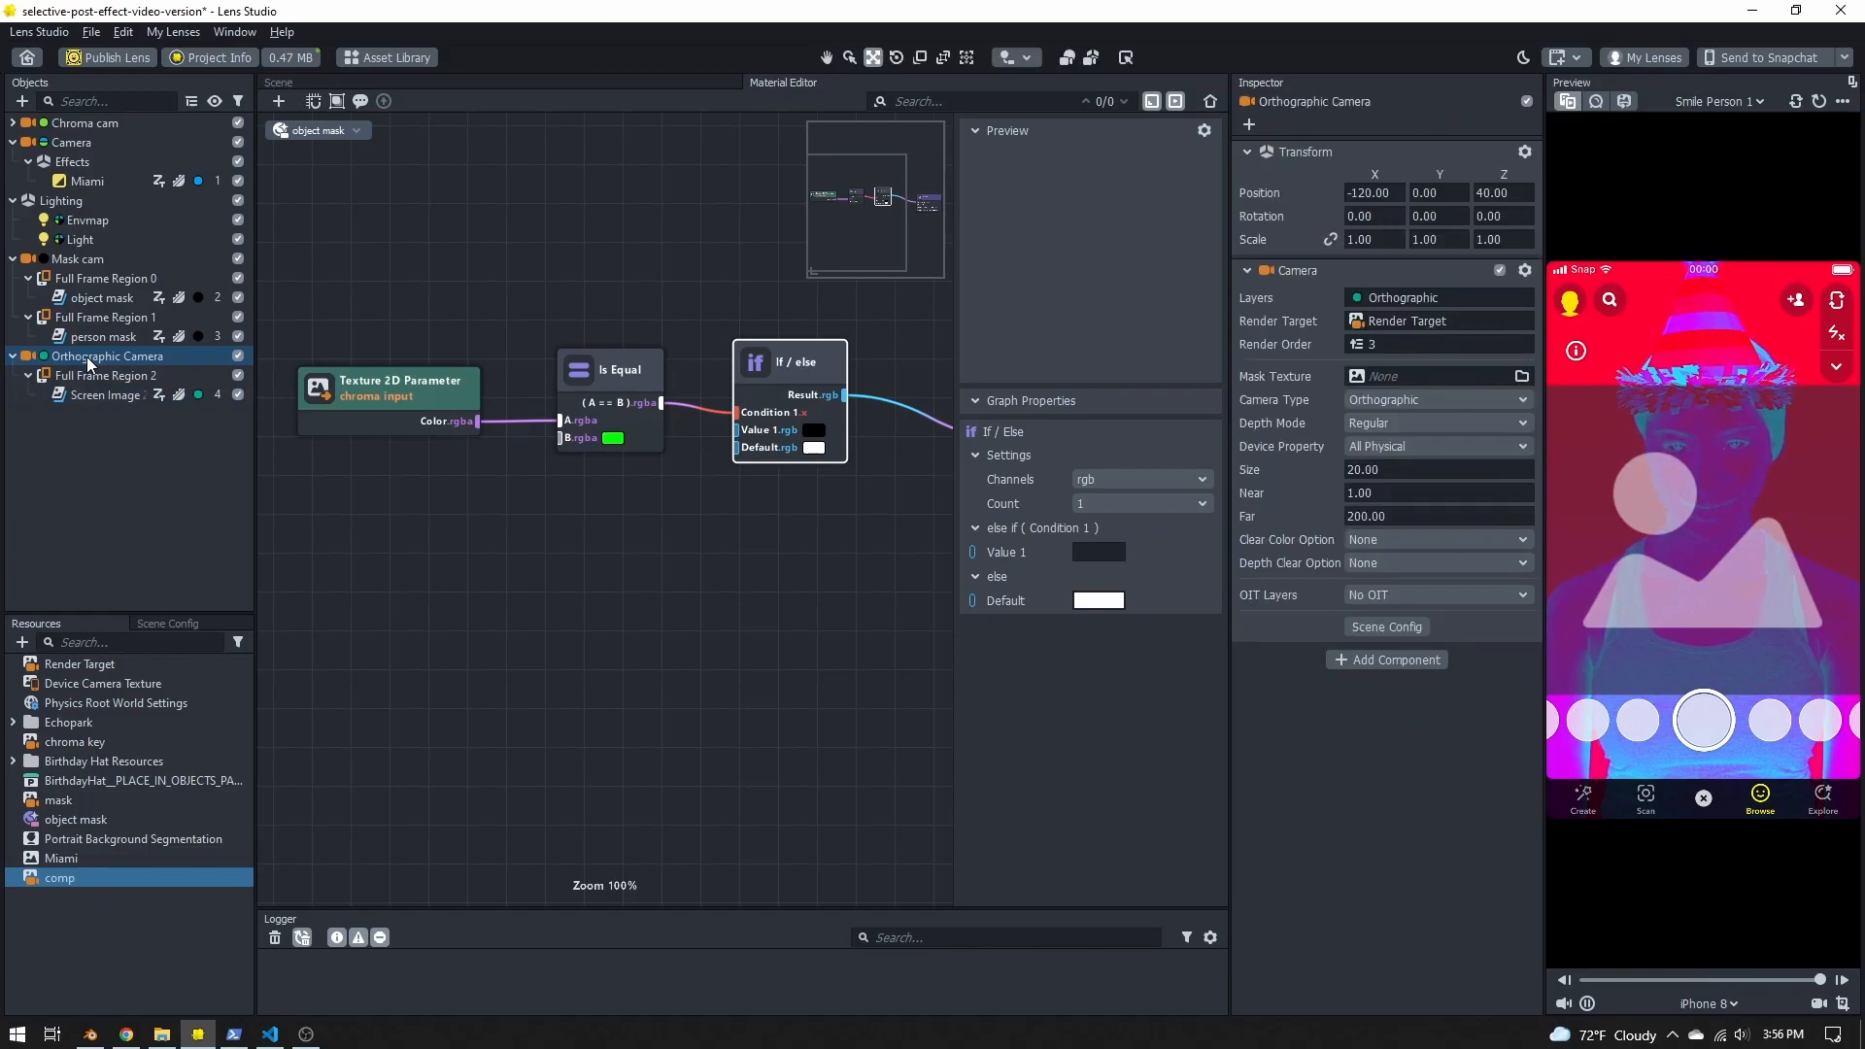
{"action": "left_click", "coordinate": [1408, 324]}
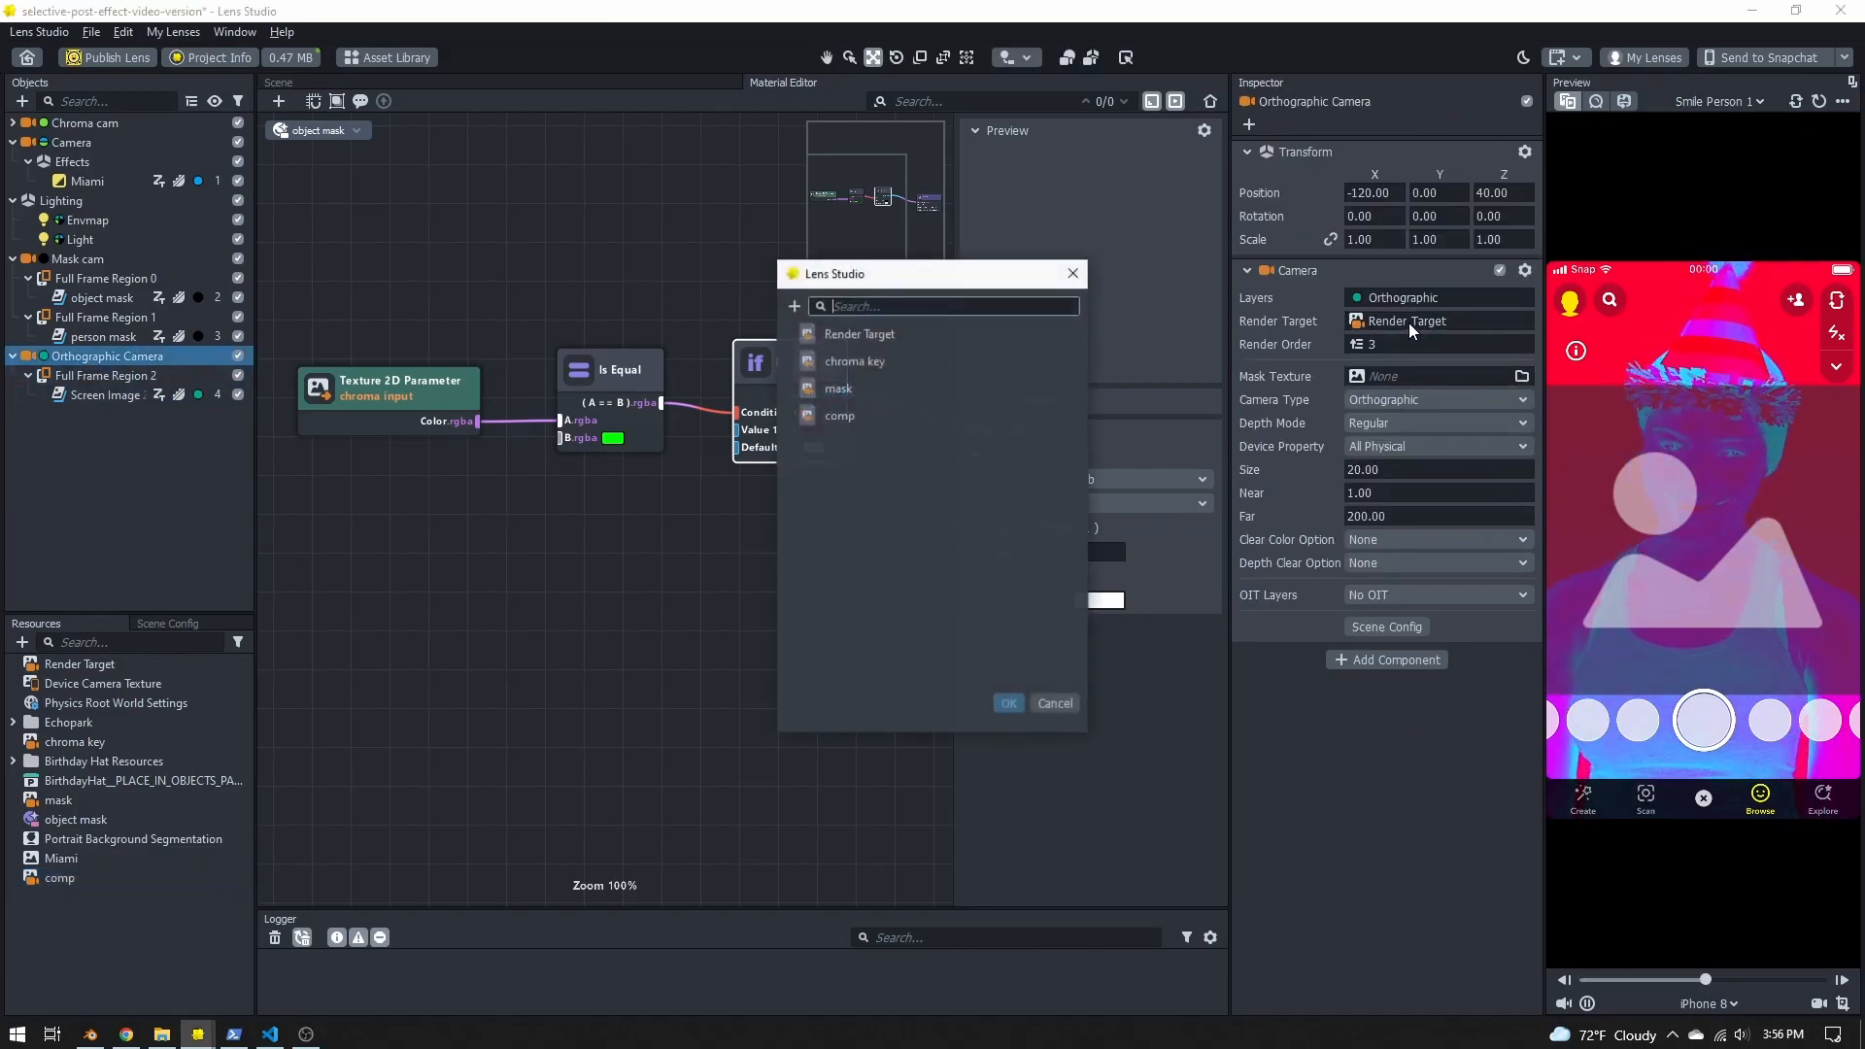
{"action": "double_click", "coordinate": [864, 412]}
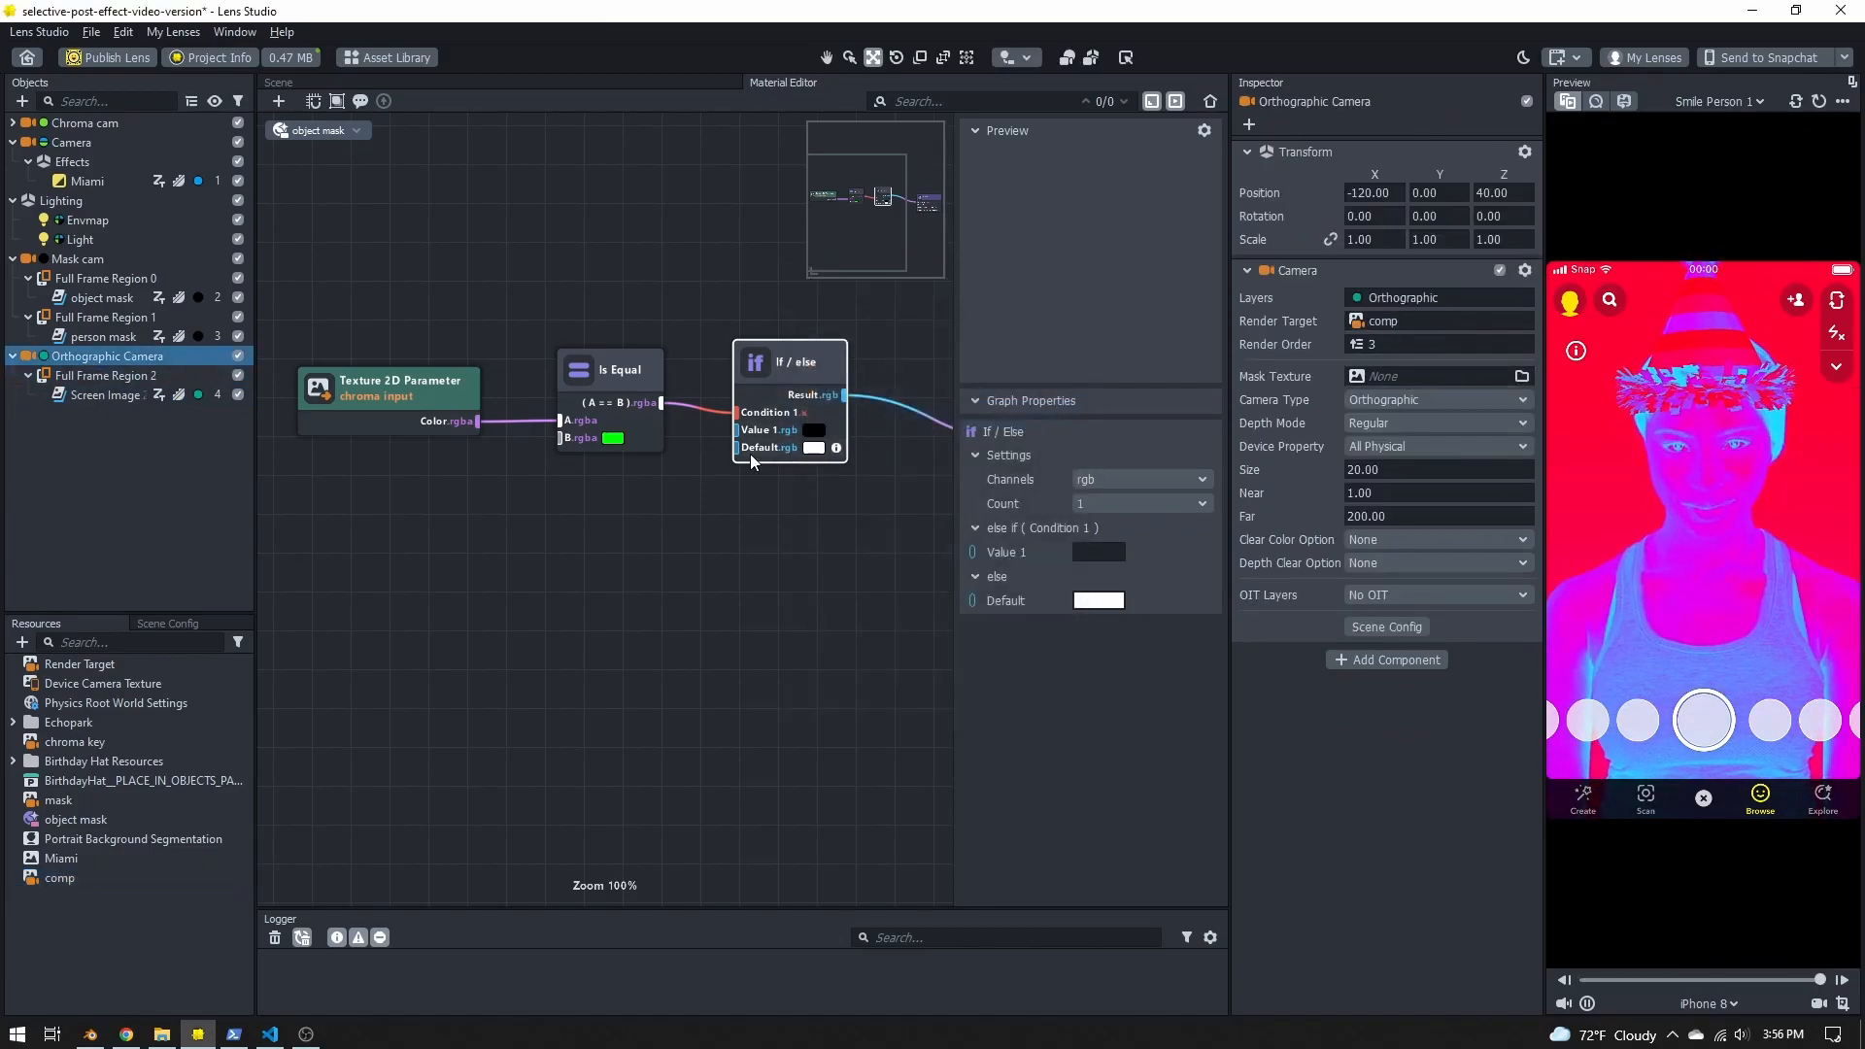
Step: Set both the Live Target and the Capture Target to comp in the scene configuration
{"action": "left_click", "coordinate": [171, 623]}
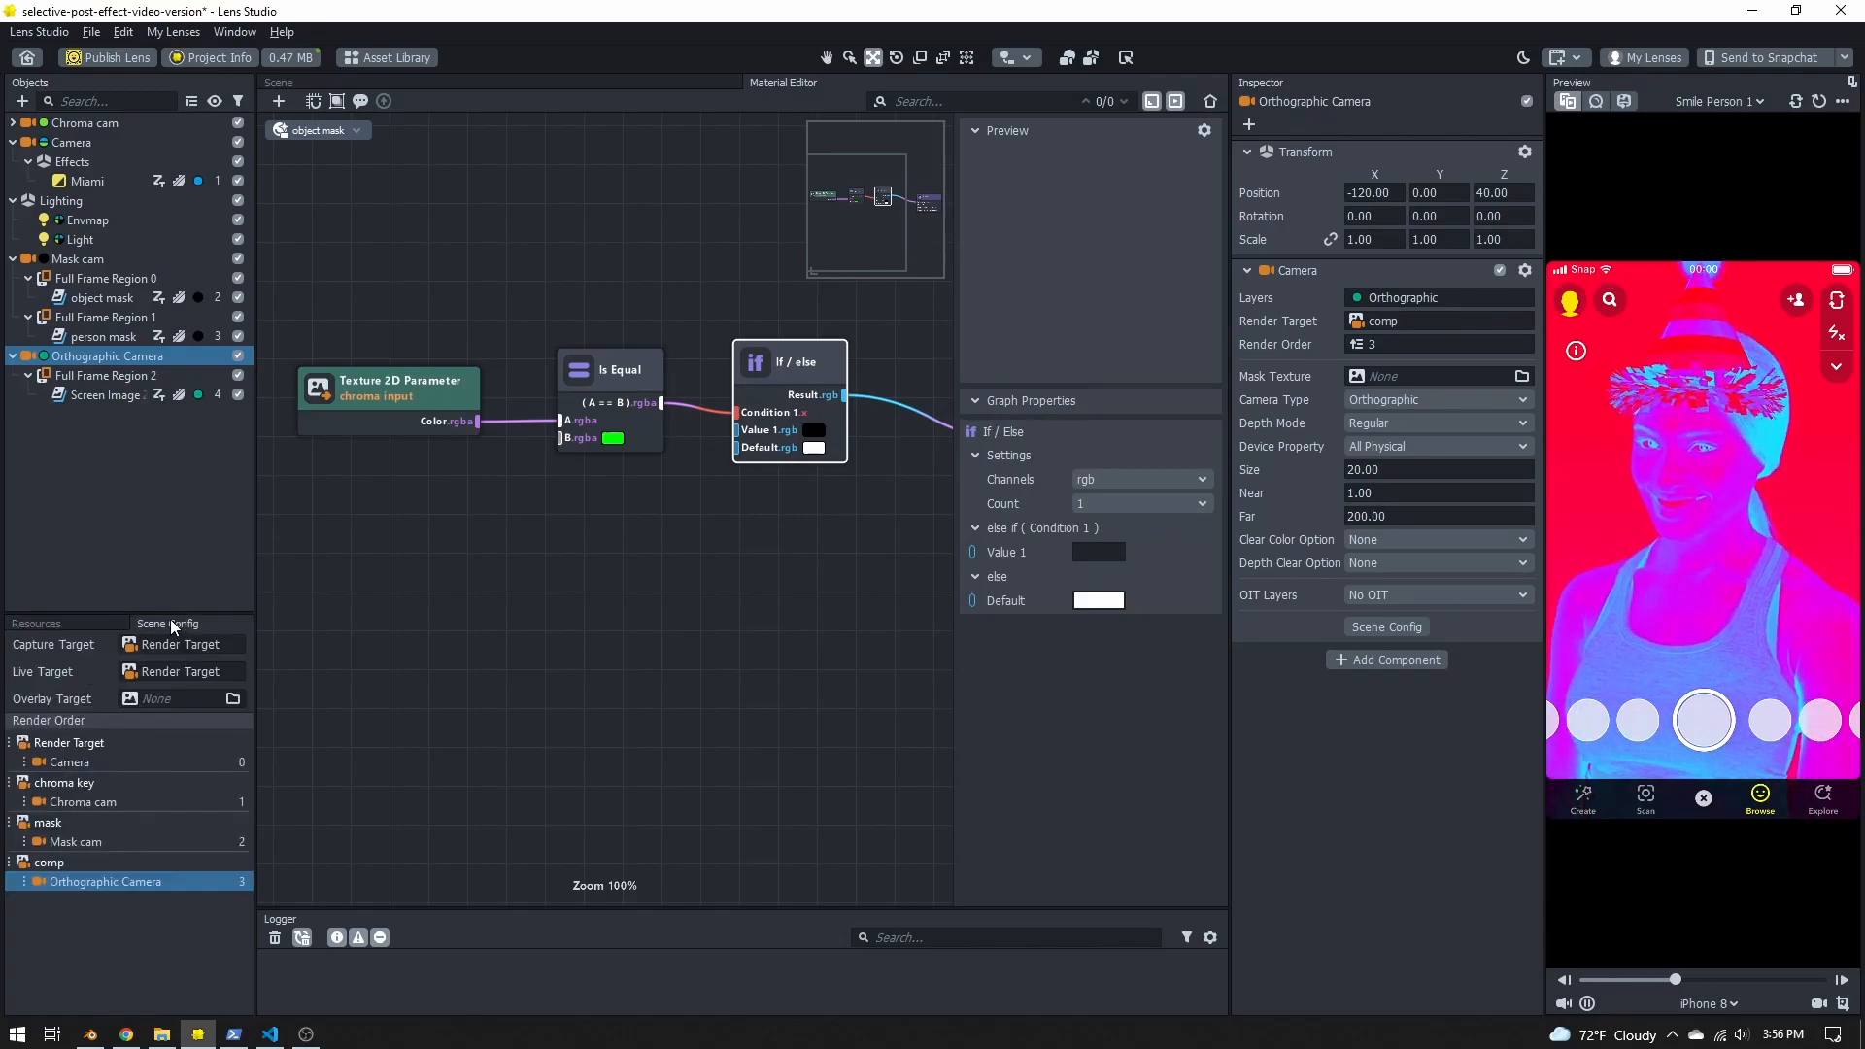
{"action": "left_click", "coordinate": [173, 671]}
{"action": "double_click", "coordinate": [843, 416]}
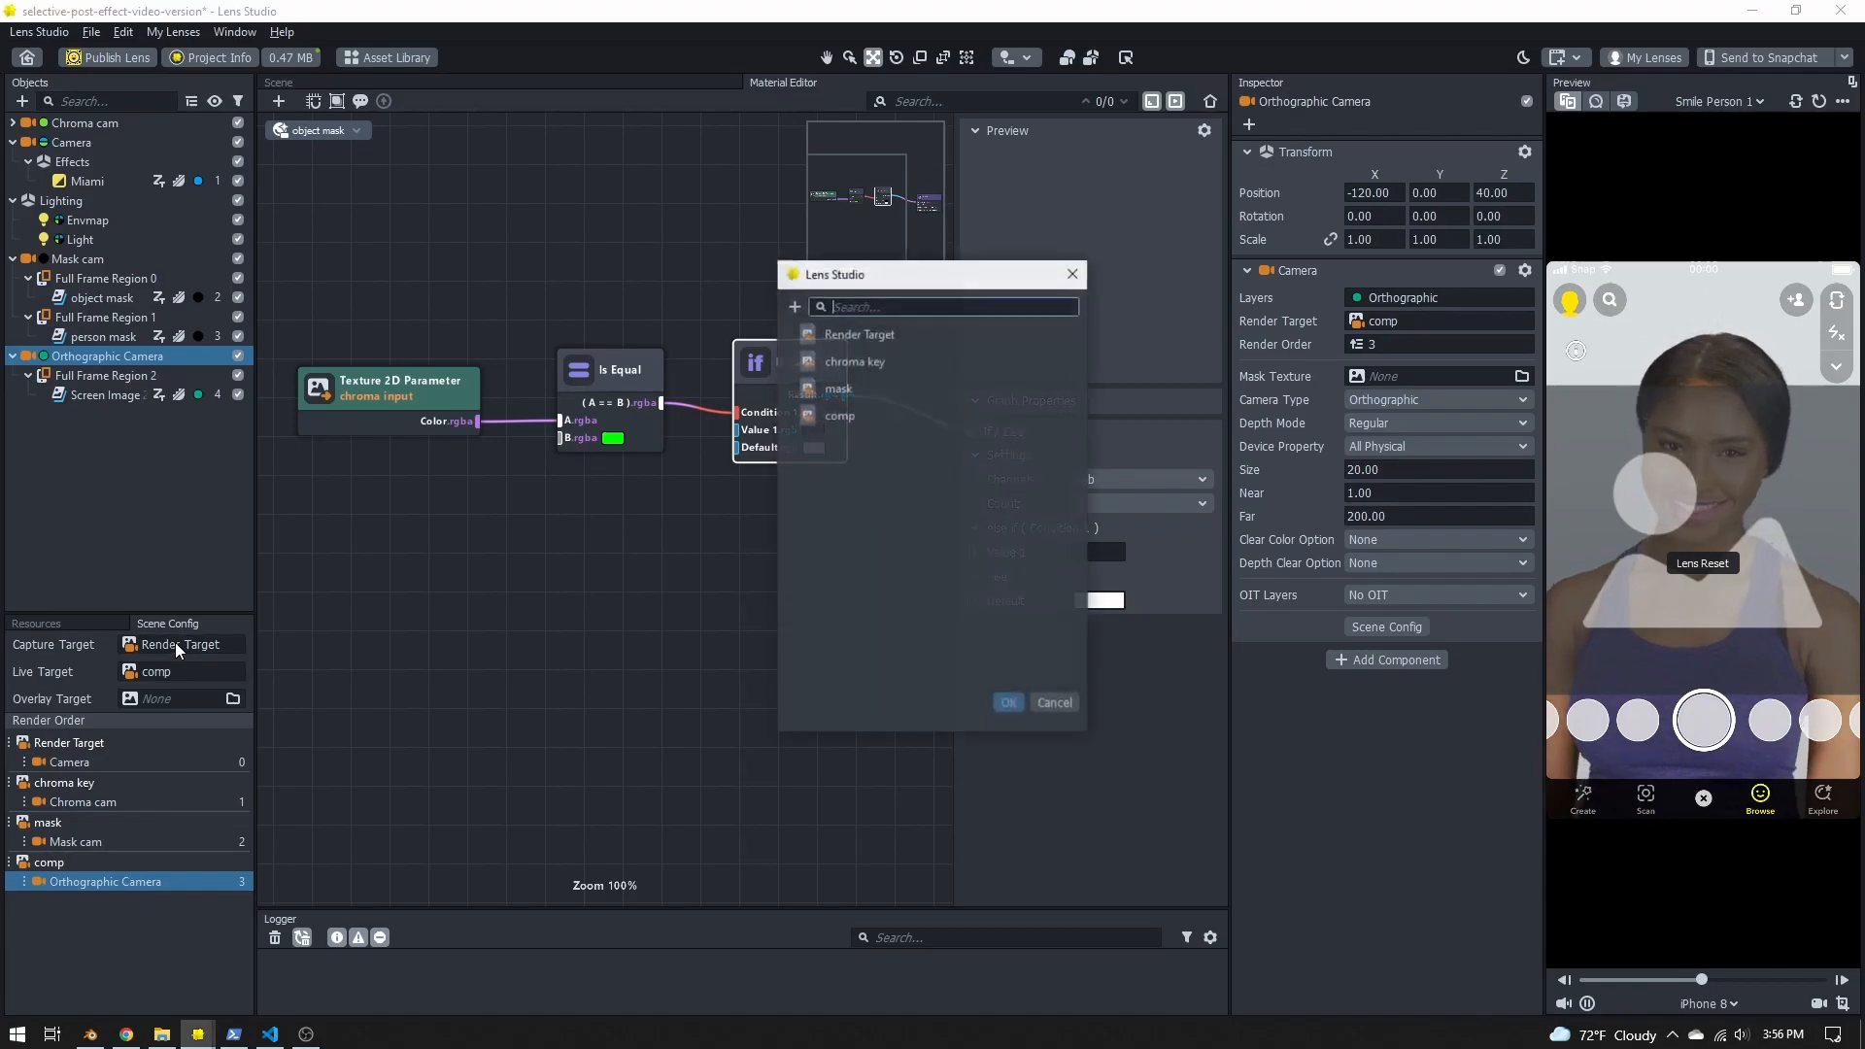
{"action": "left_click", "coordinate": [177, 643]}
{"action": "double_click", "coordinate": [862, 418]}
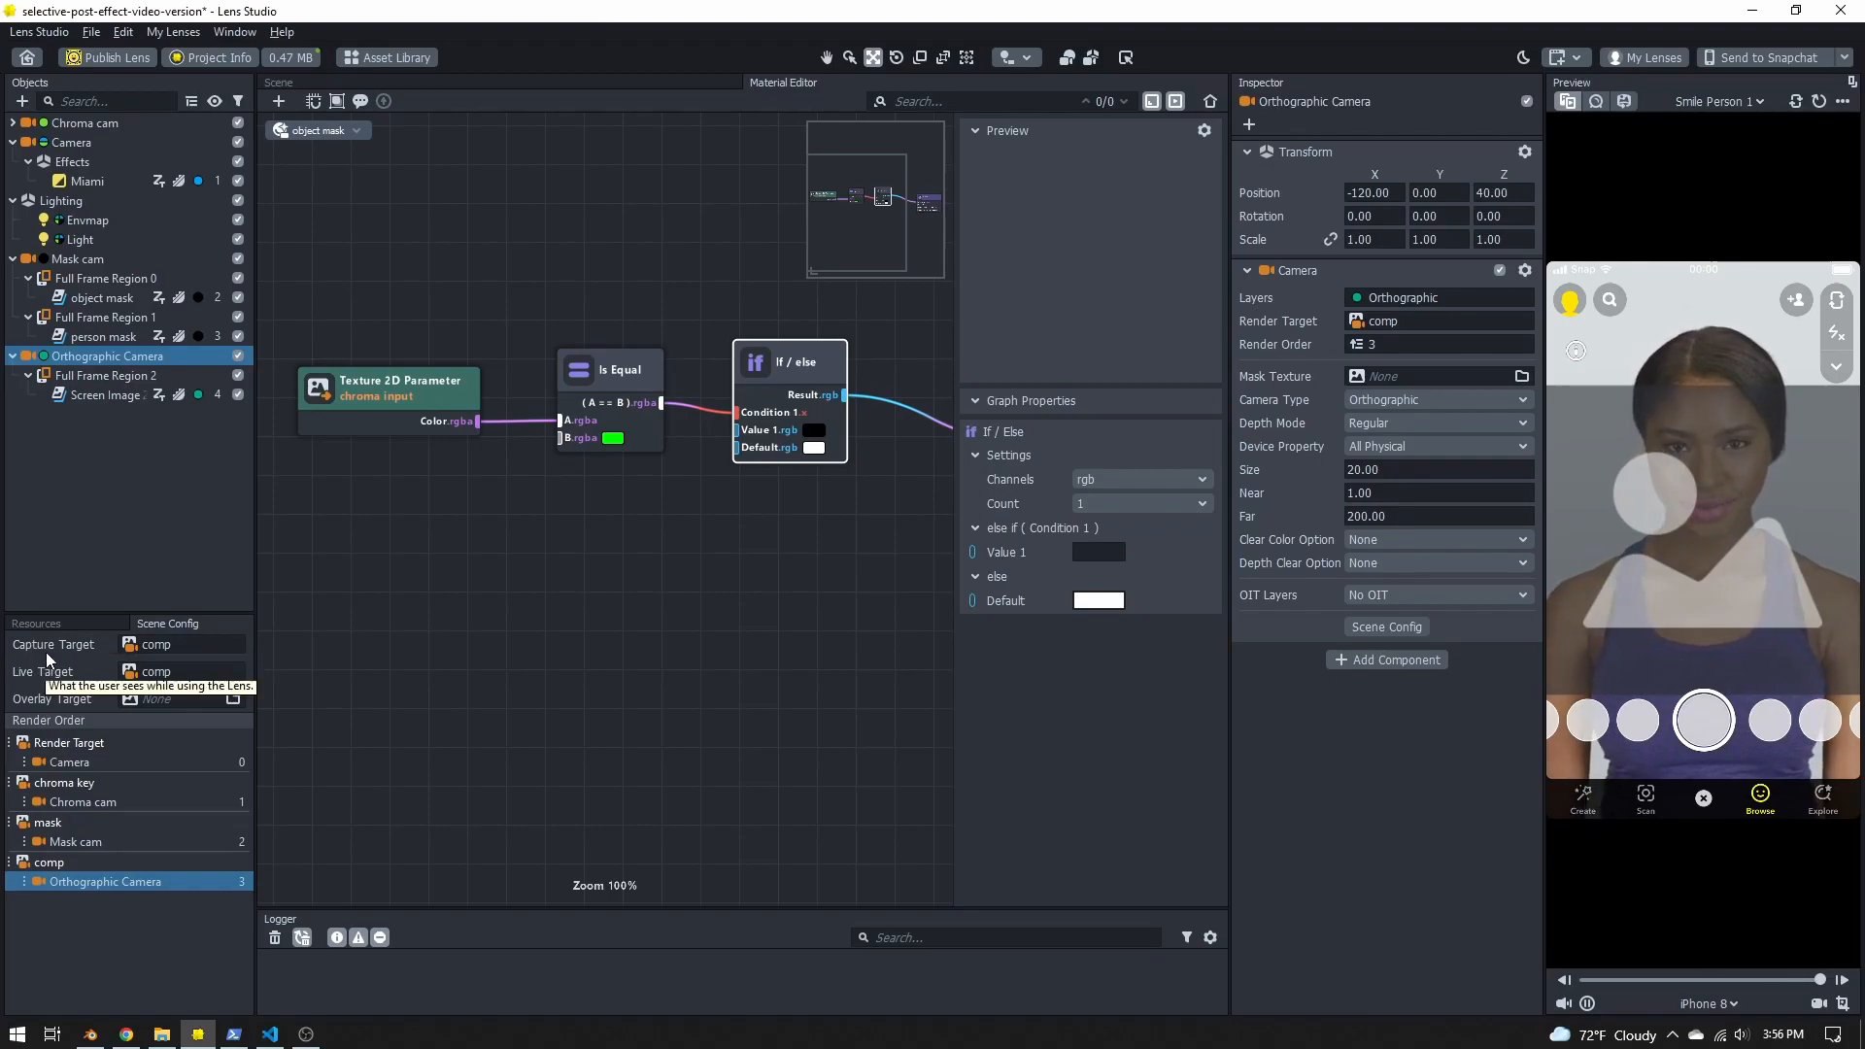
Step: Rename the screen image under the Orthographic Camera as background
{"action": "left_click", "coordinate": [114, 474]}
{"action": "left_click", "coordinate": [97, 396]}
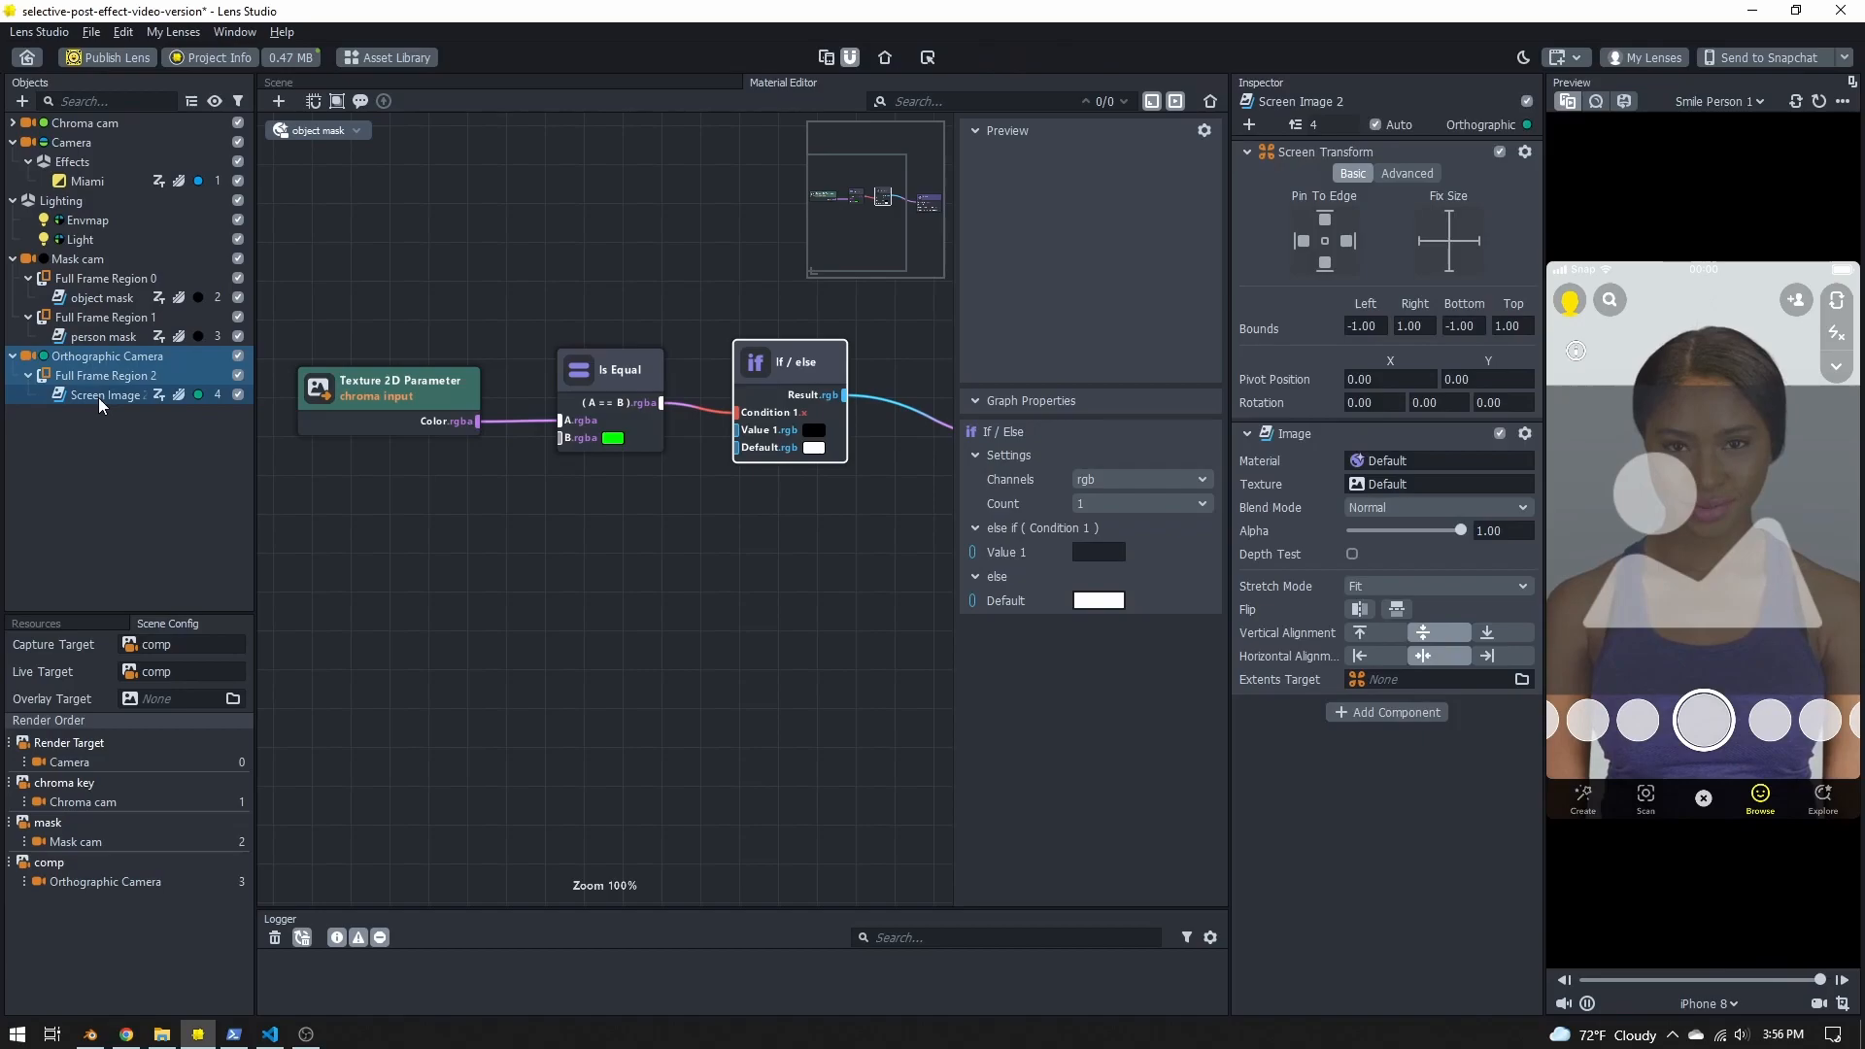
{"action": "right_click", "coordinate": [97, 398]}
{"action": "left_click", "coordinate": [130, 460]}
{"action": "type", "text": "background"}
{"action": "key", "text": "Return"}
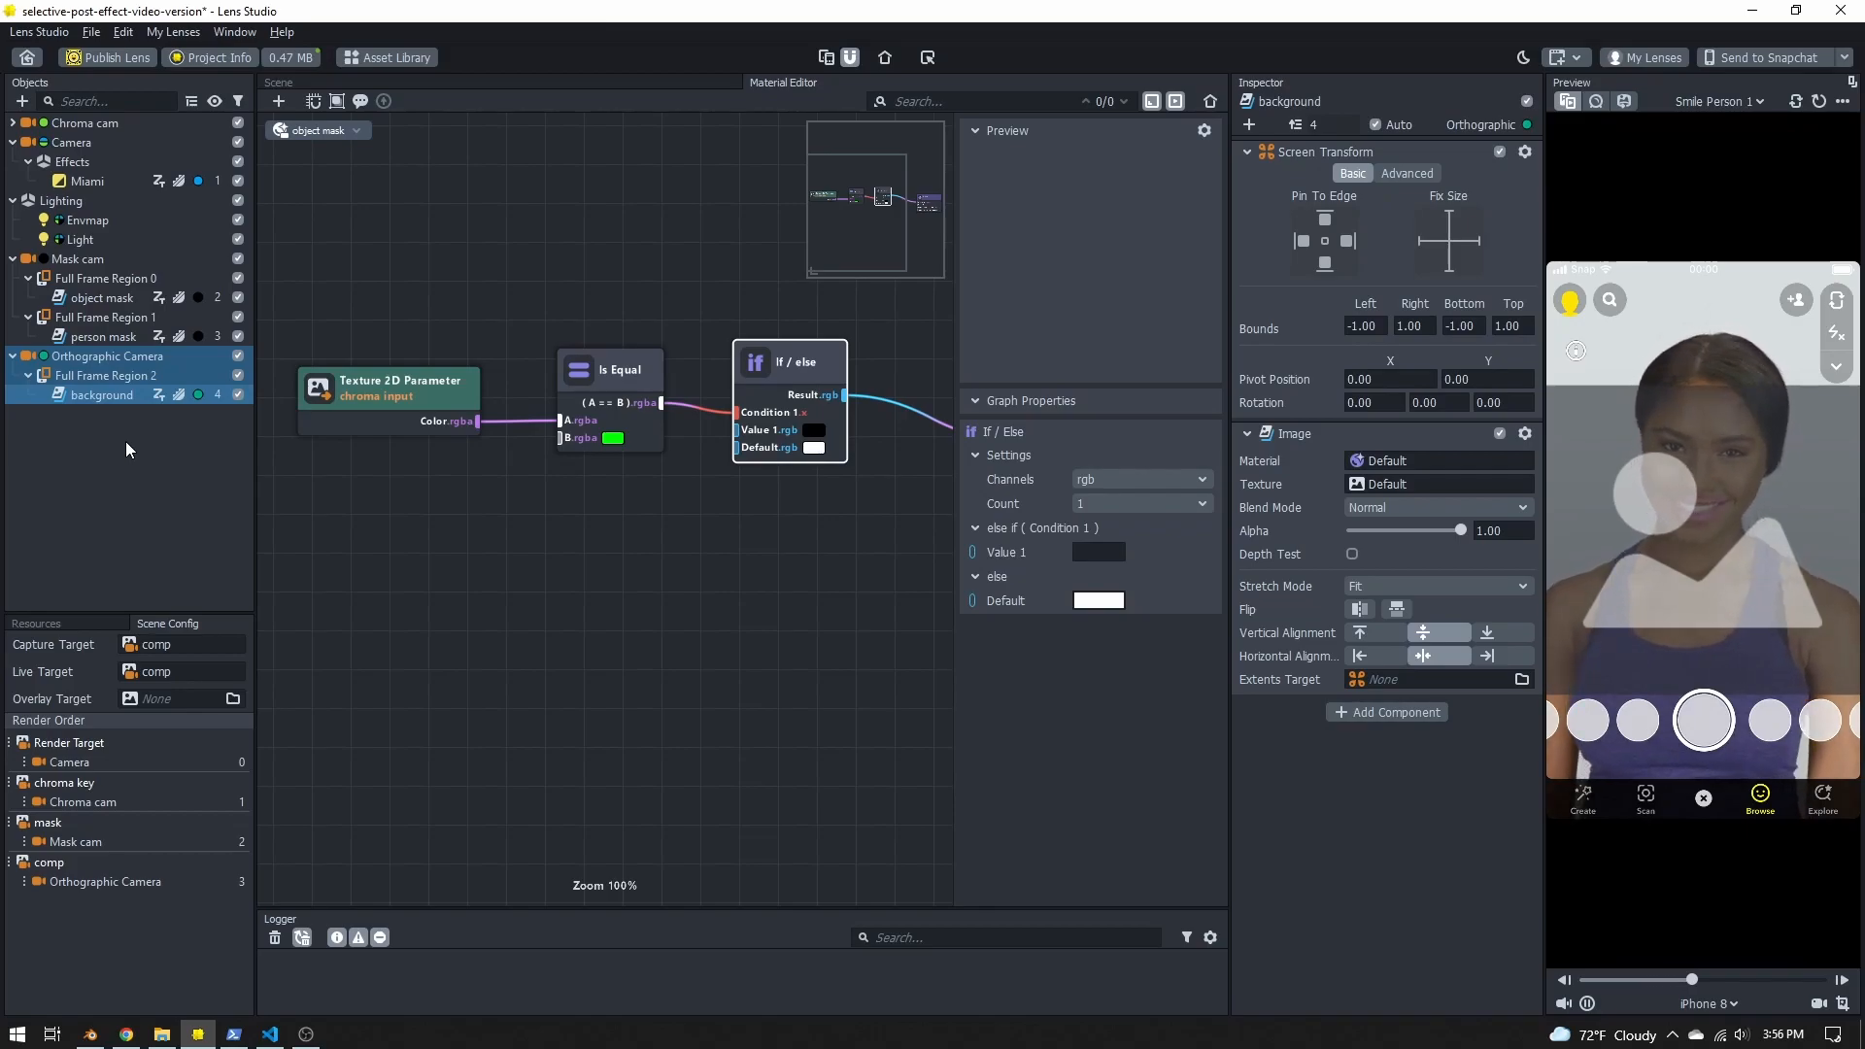
Step: Duplicate the background screen image and rename the copy as foreground
{"action": "key", "text": "ctrl+d"}
{"action": "right_click", "coordinate": [101, 416]}
{"action": "left_click", "coordinate": [141, 476]}
{"action": "type", "text": "foreground"}
{"action": "key", "text": "Return"}
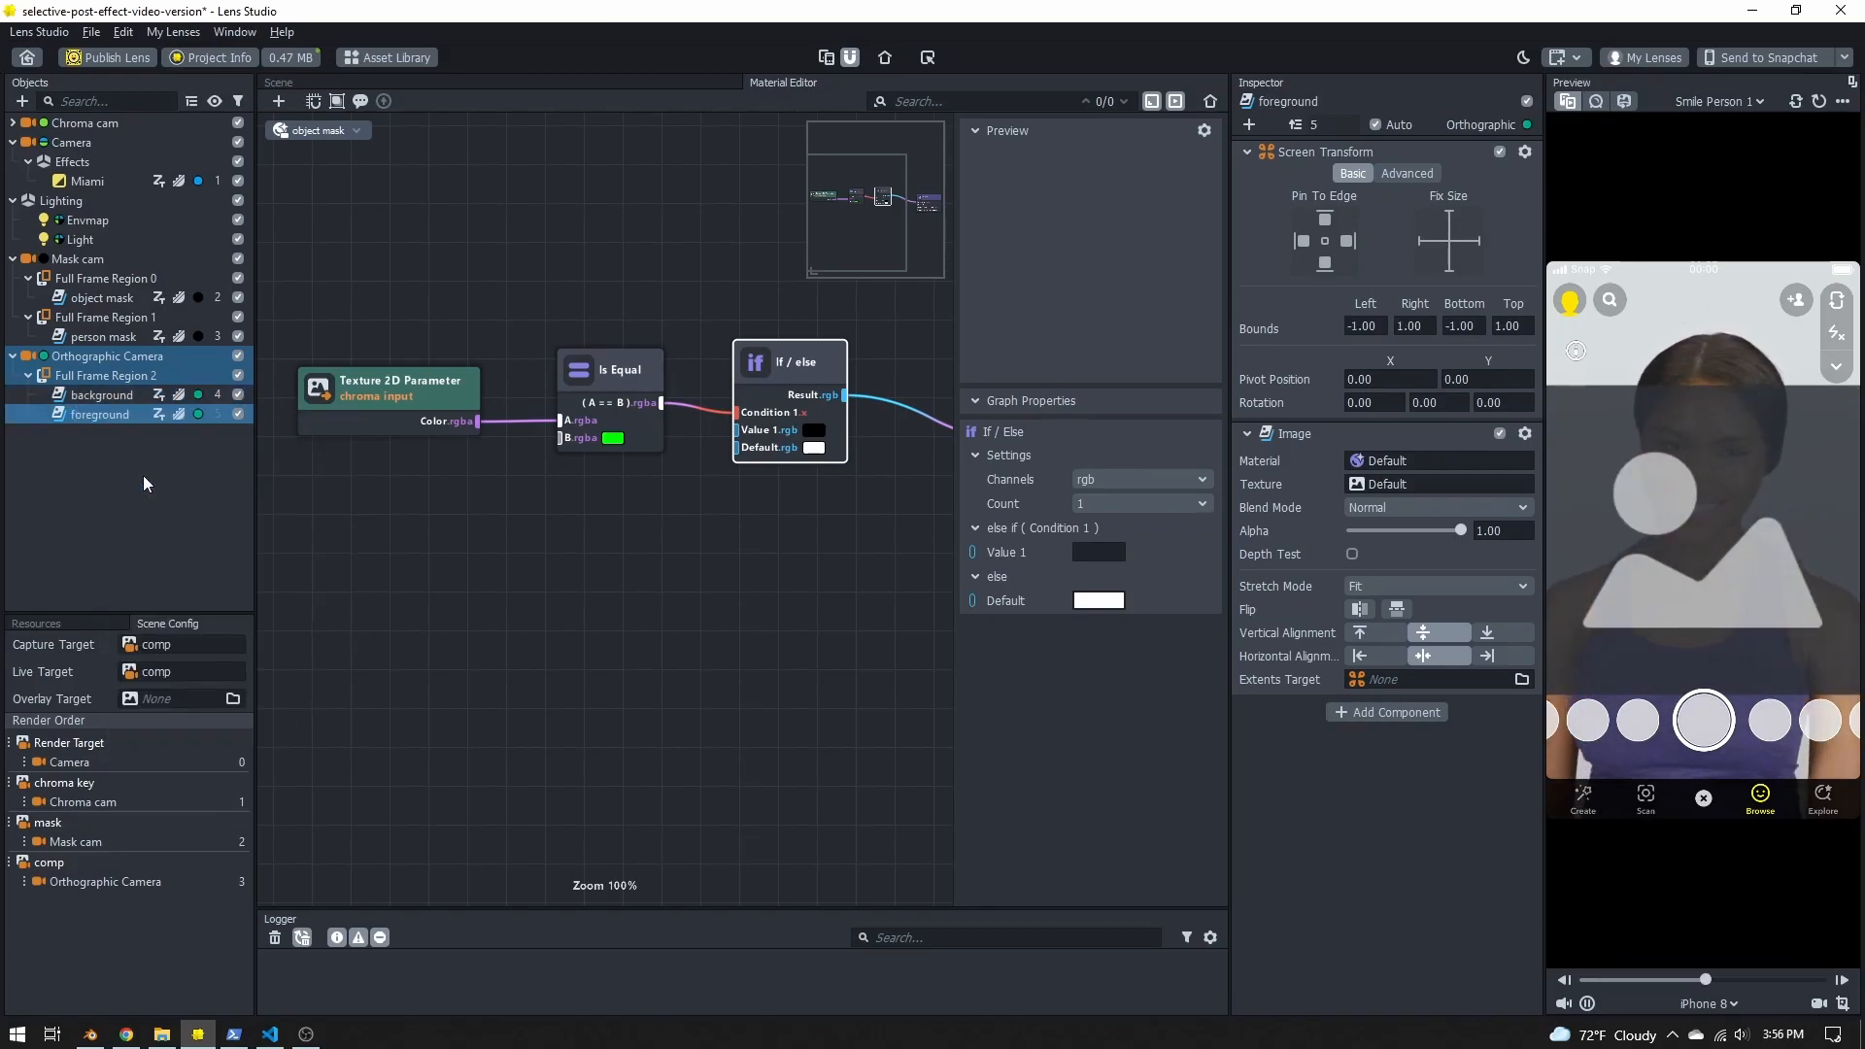
Step: Set the background image's texture to Device Camera Texture and its Stretch Mode to Stretch
{"action": "left_click", "coordinate": [96, 394]}
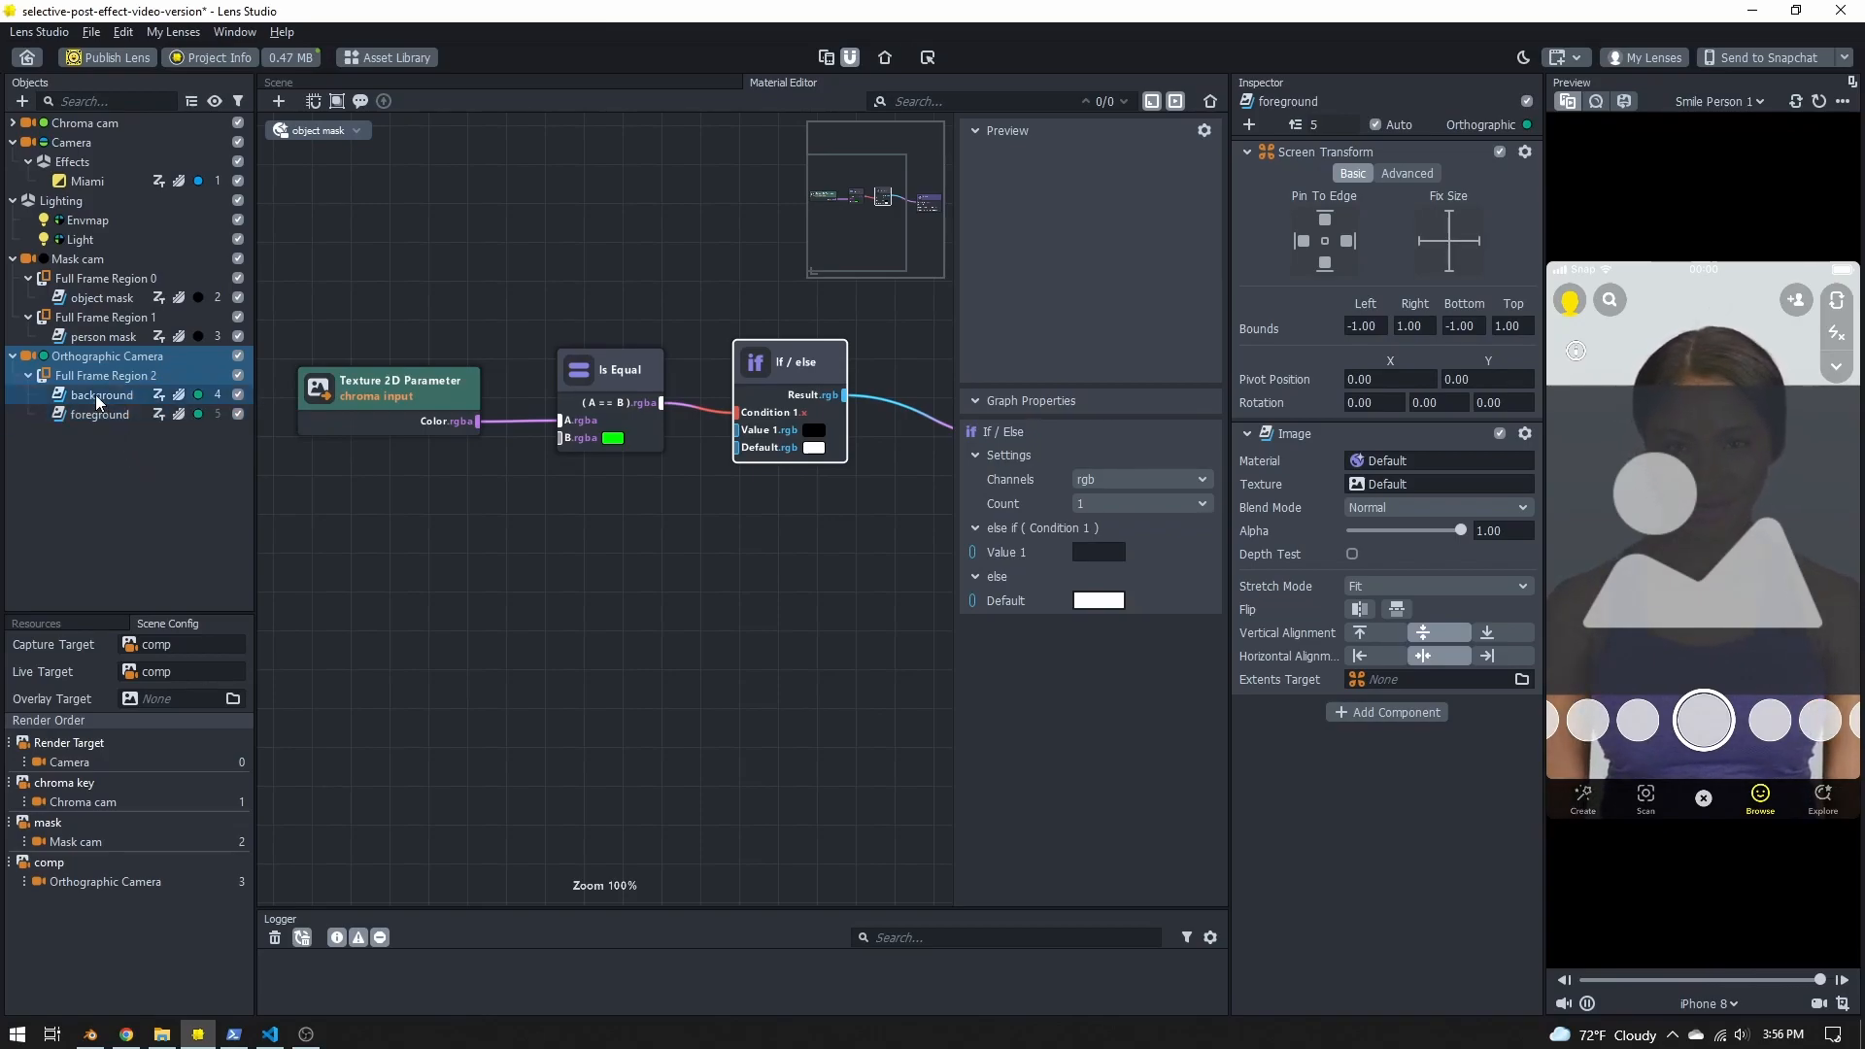
{"action": "left_click", "coordinate": [1396, 484]}
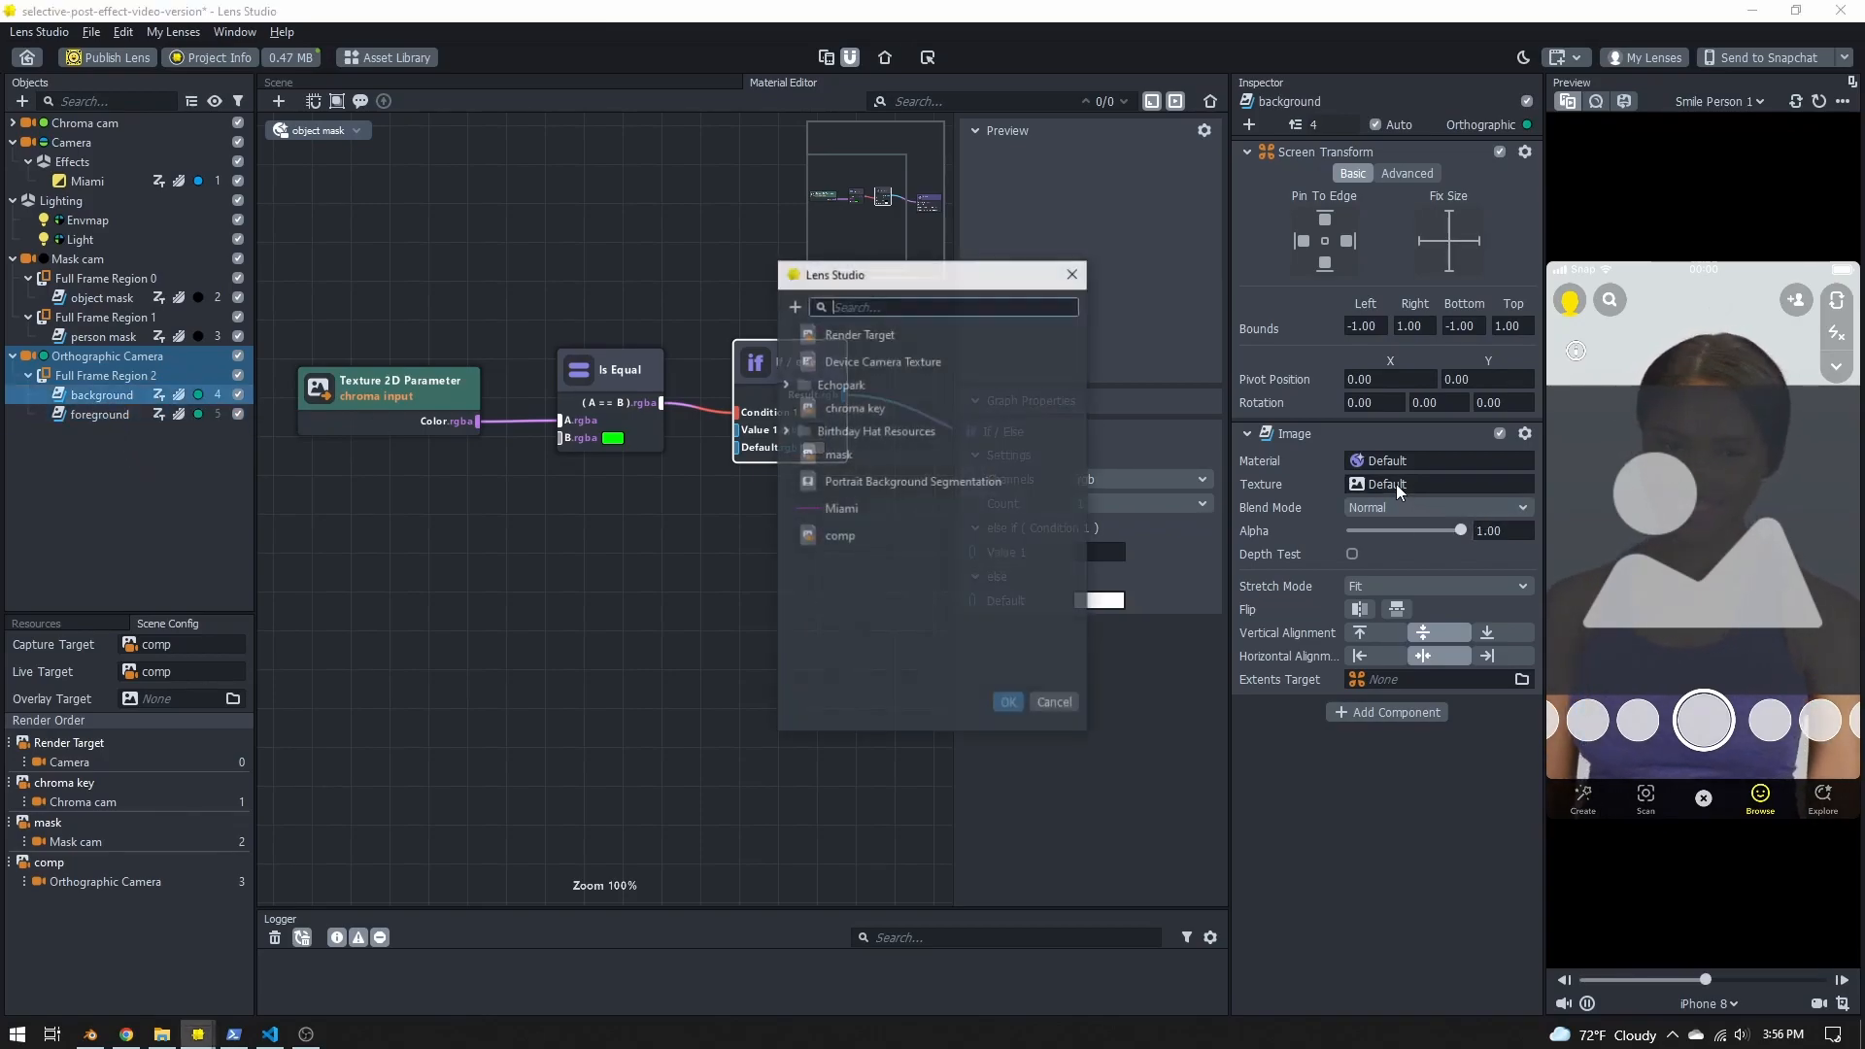
{"action": "double_click", "coordinate": [880, 361]}
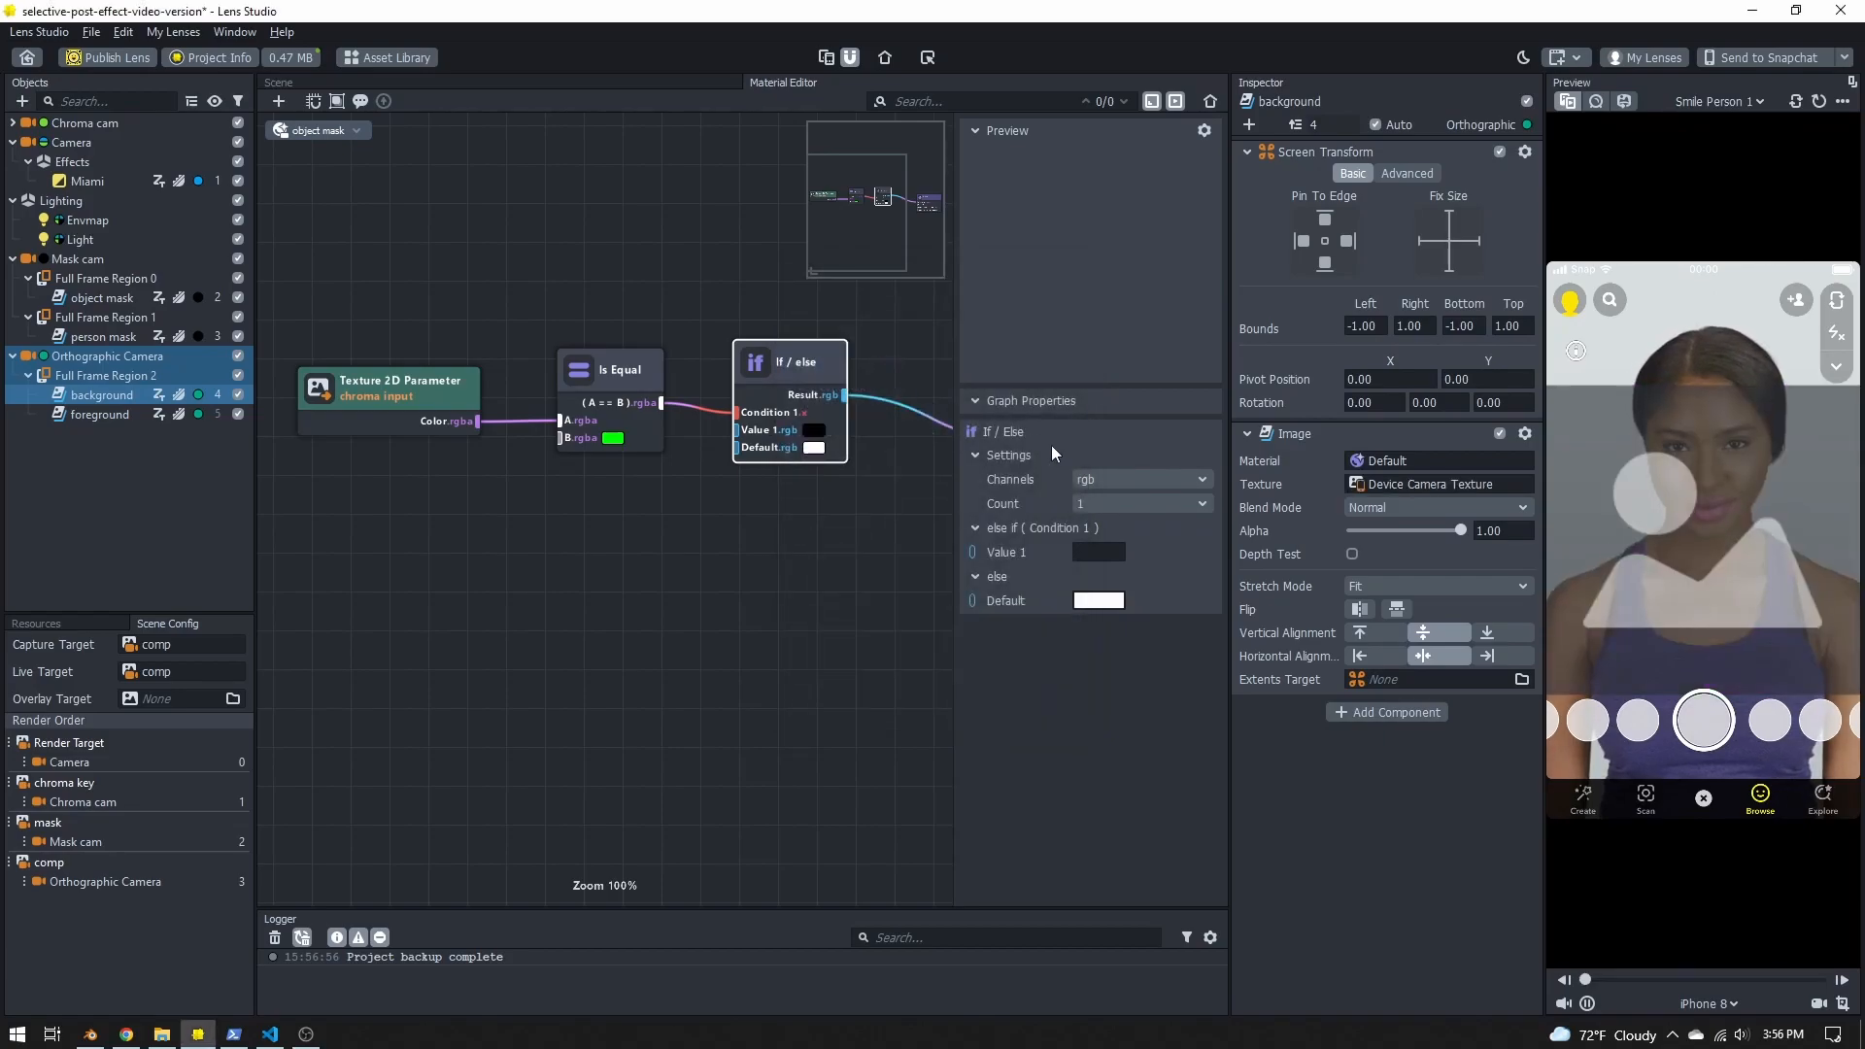
{"action": "left_click", "coordinate": [1389, 588]}
{"action": "left_click", "coordinate": [1393, 617]}
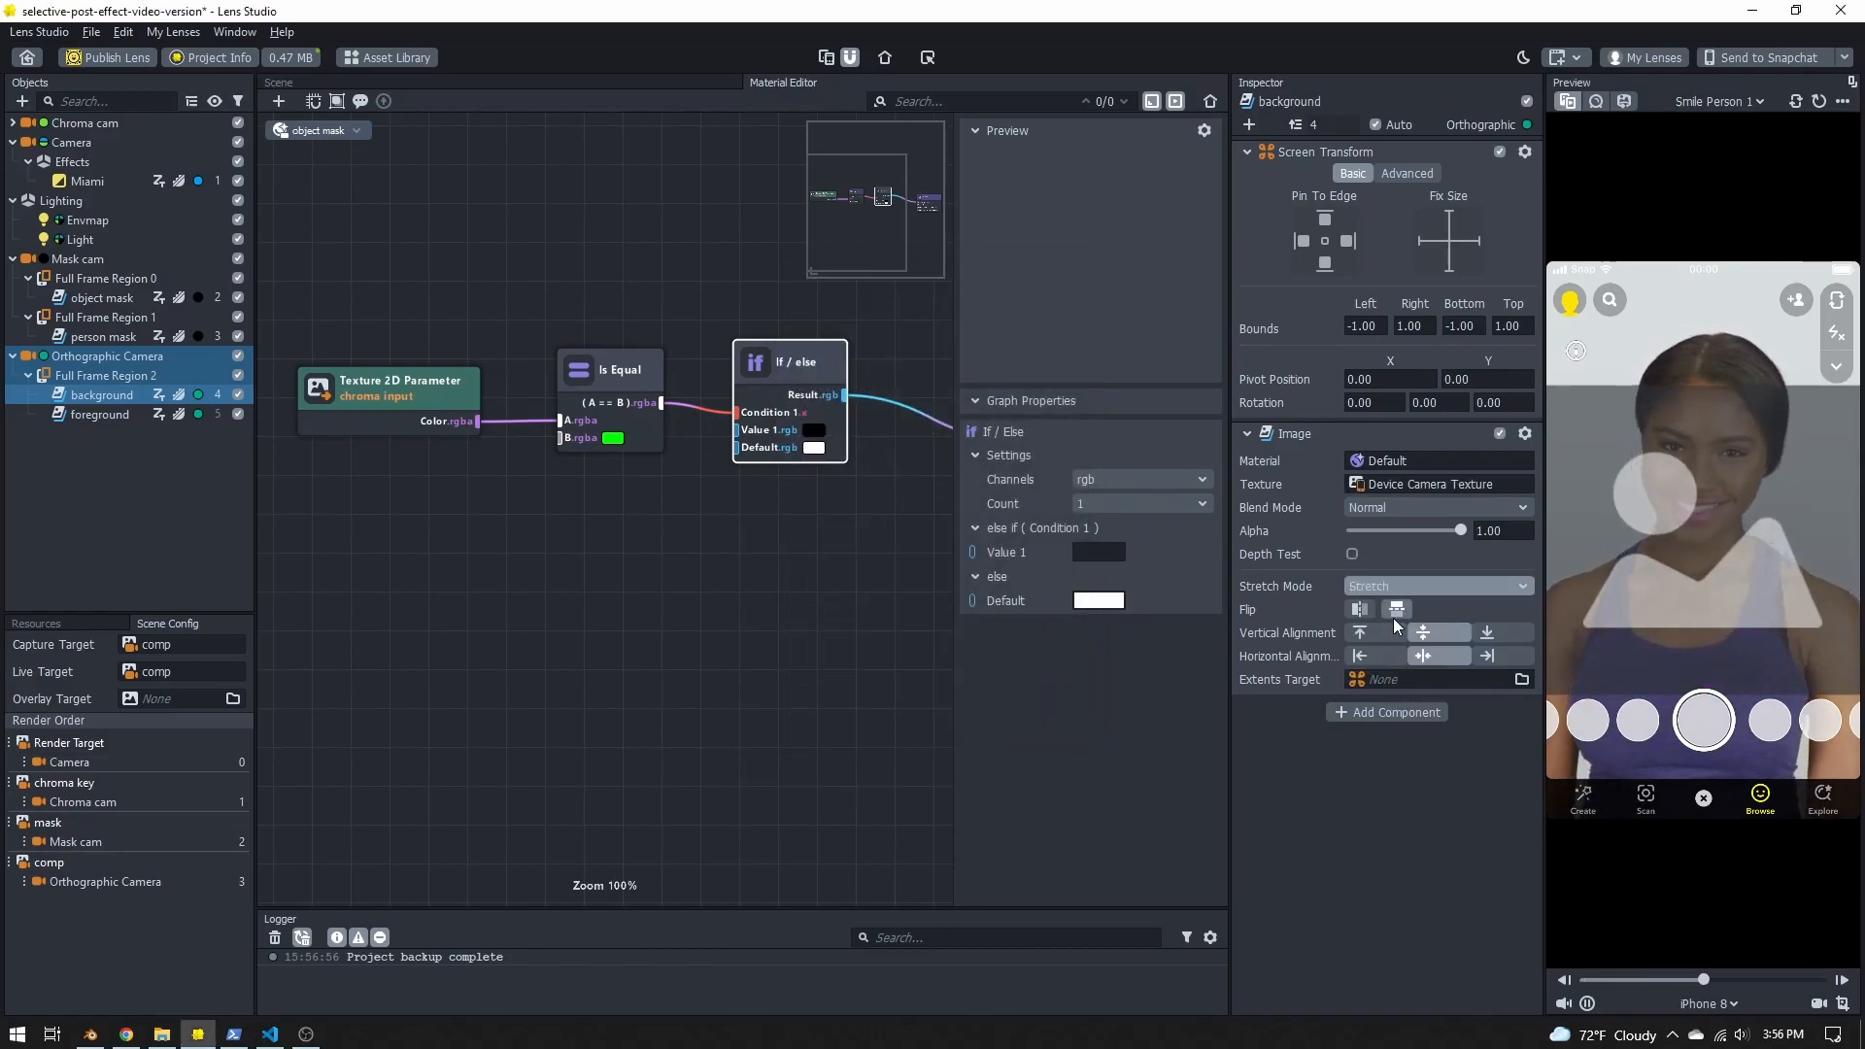
Step: Create a new Uber Unlit material in the resources and rename it masked-effect
{"action": "left_click", "coordinate": [105, 418]}
{"action": "left_click", "coordinate": [39, 623]}
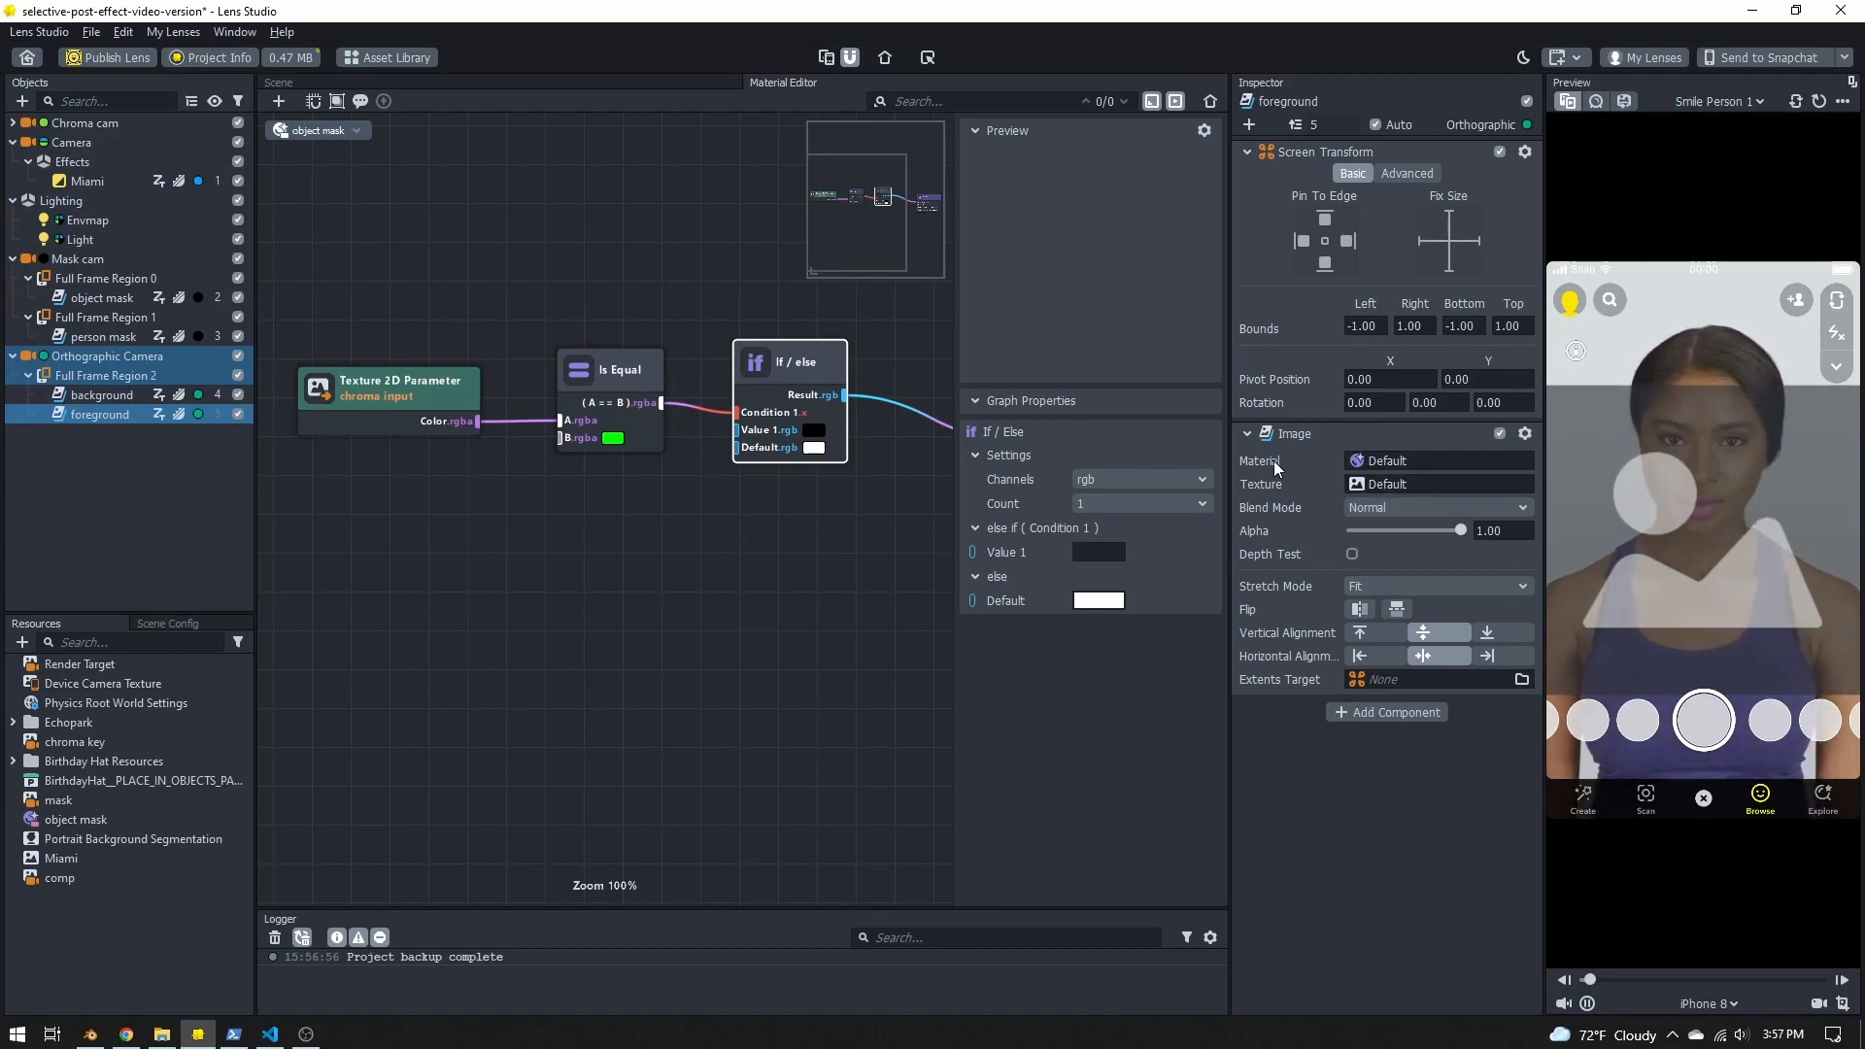
{"action": "left_click", "coordinate": [22, 642]}
{"action": "scroll", "coordinate": [78, 504], "scroll_direction": "down", "scroll_amount": 10}
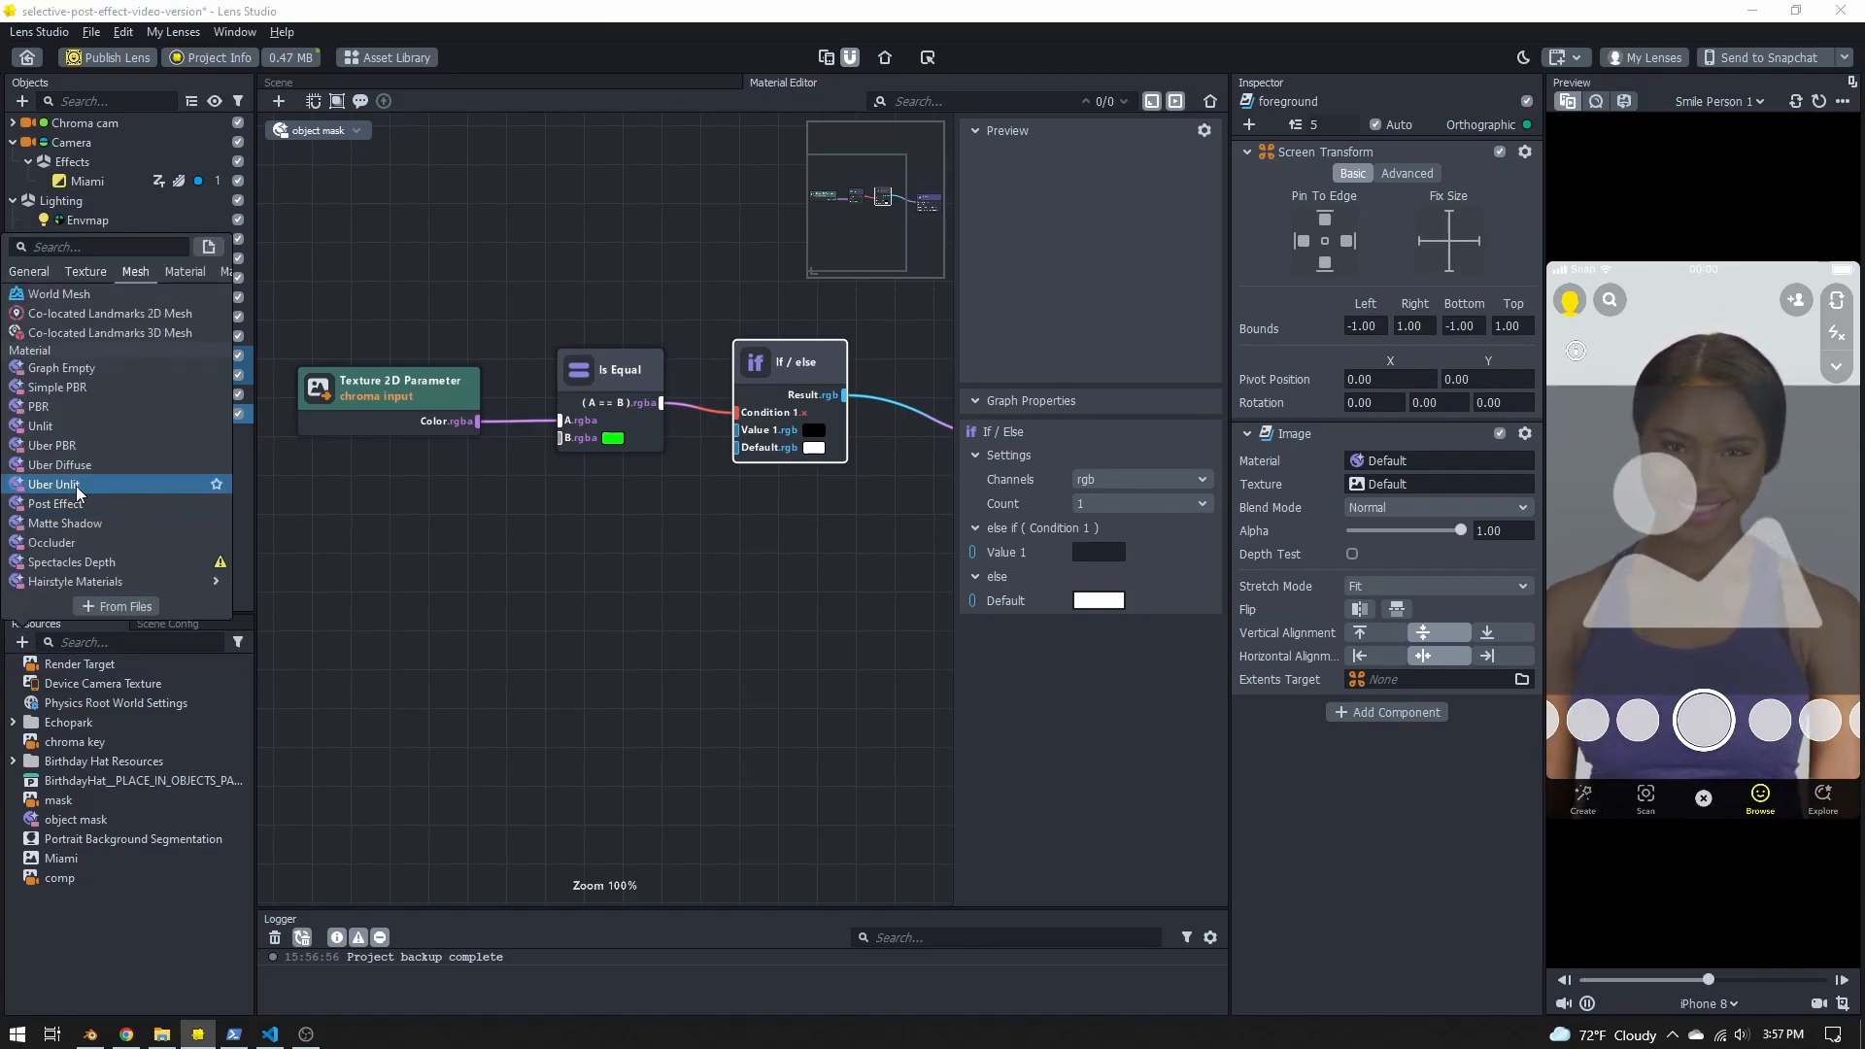
{"action": "left_click", "coordinate": [119, 606]}
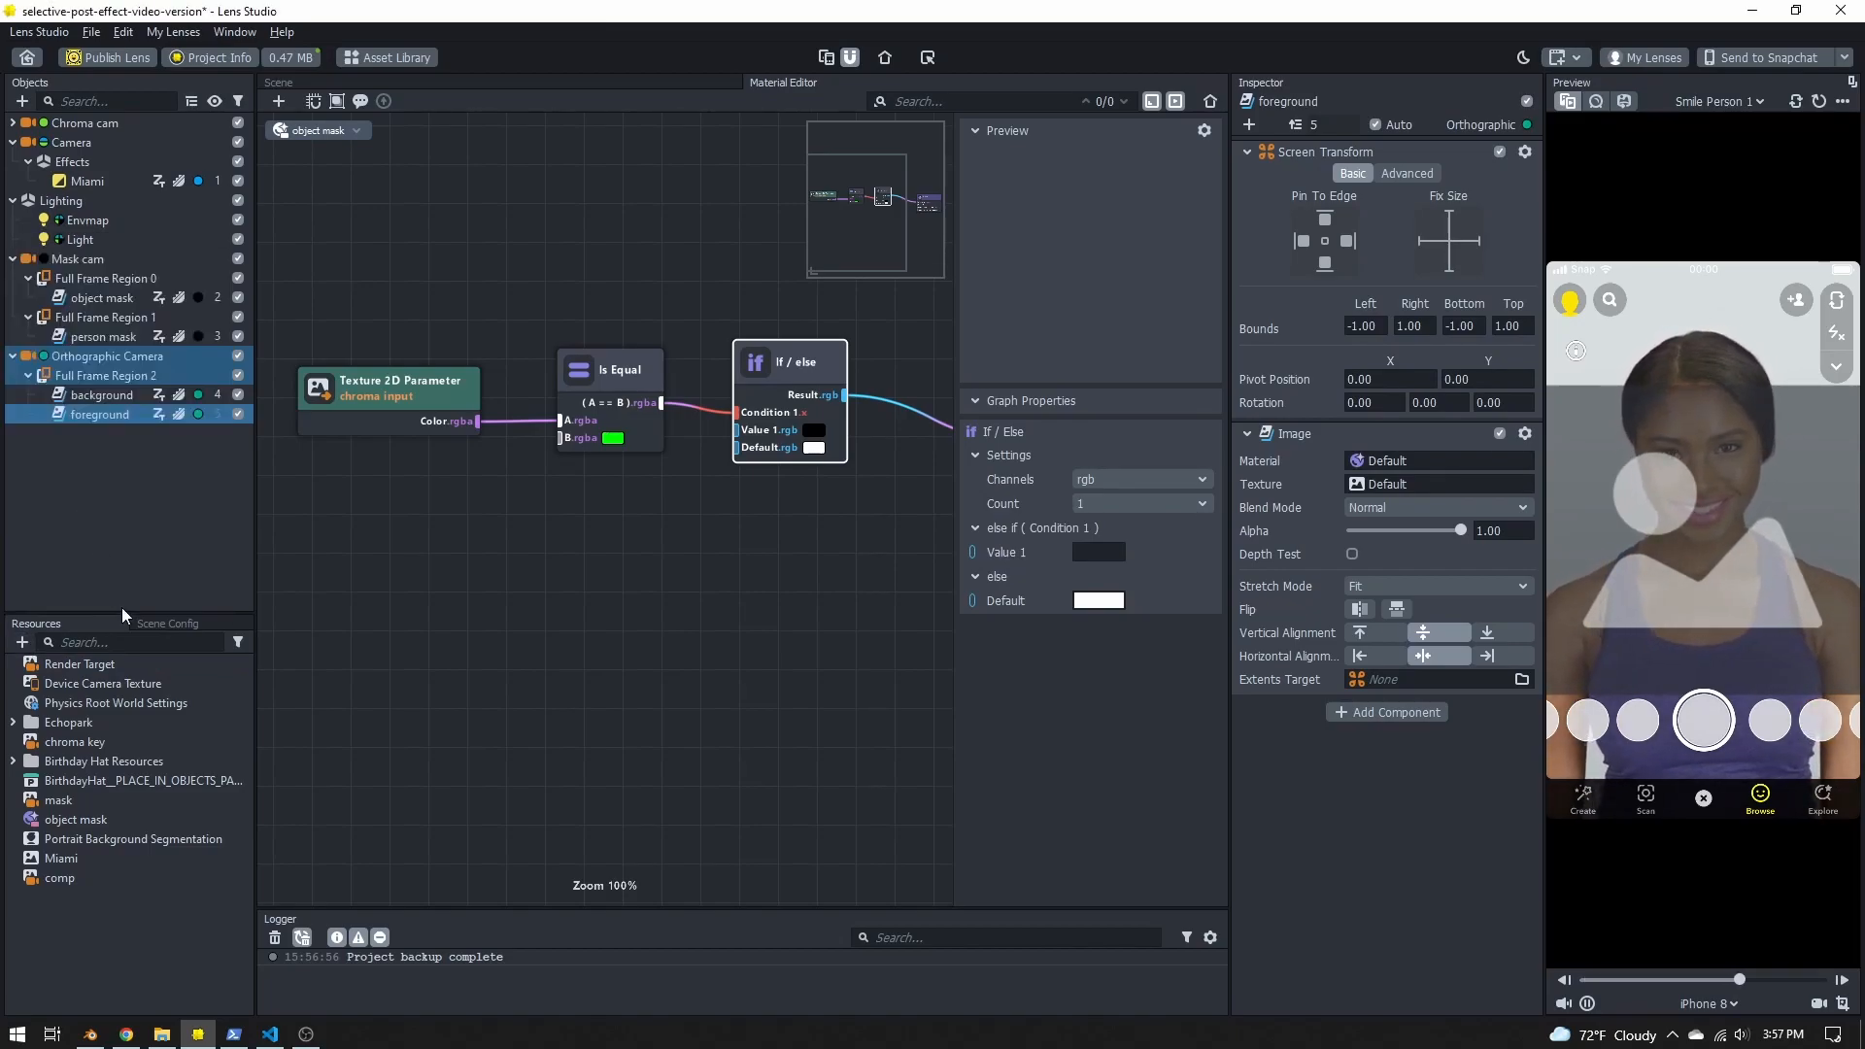
{"action": "right_click", "coordinate": [74, 918]}
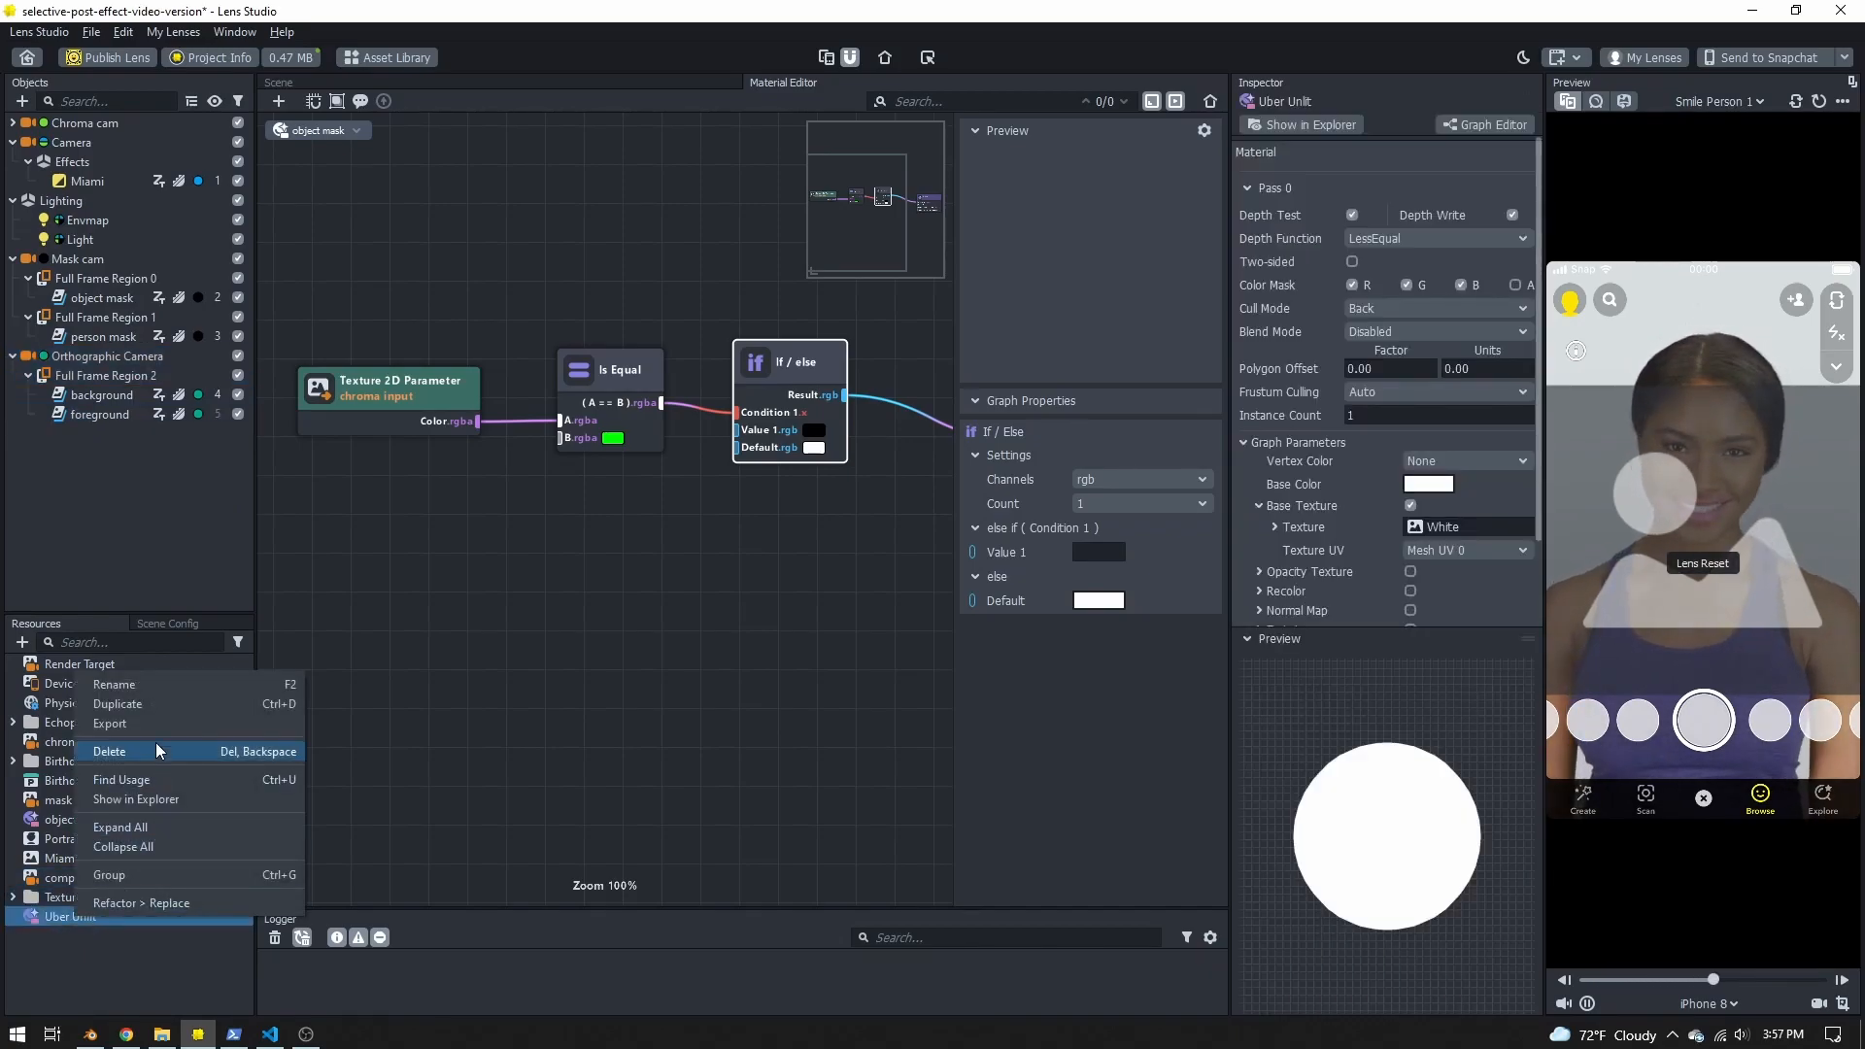
{"action": "left_click", "coordinate": [142, 684]}
{"action": "type", "text": "masked"}
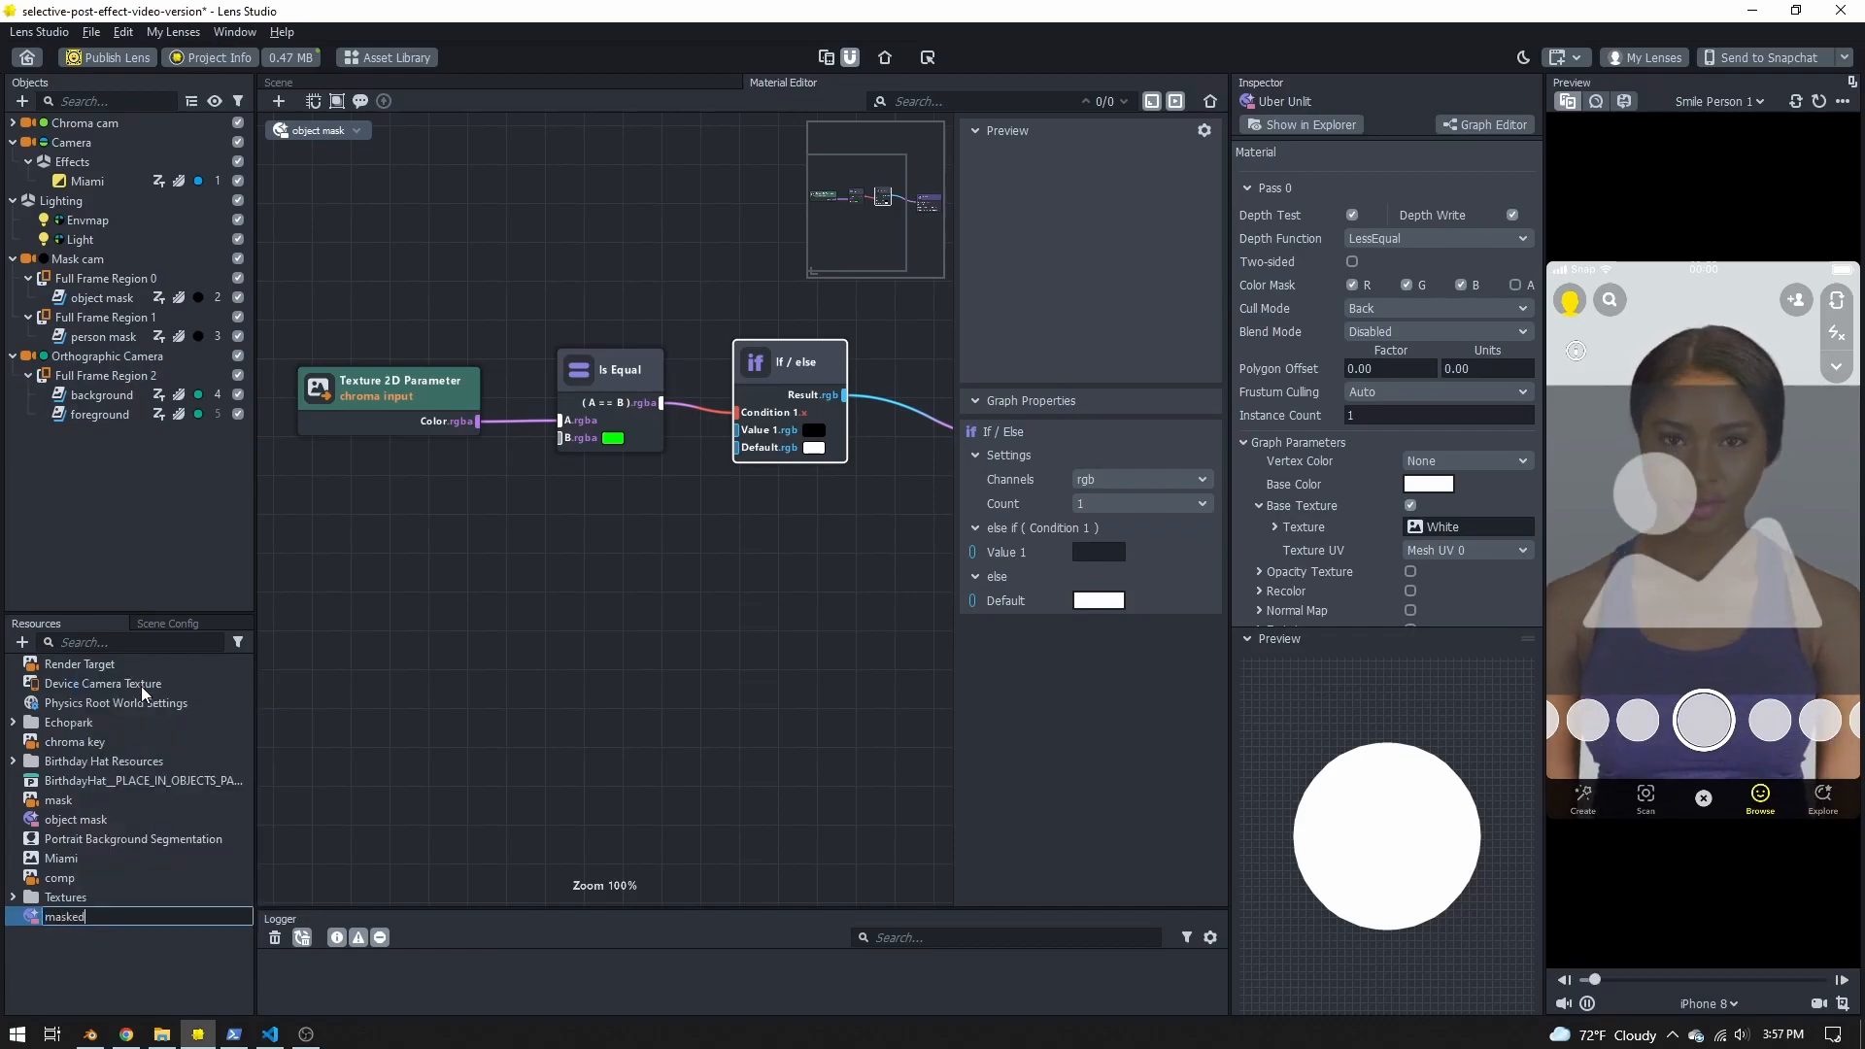
{"action": "type", "text": "-effect"}
{"action": "key", "text": "Return"}
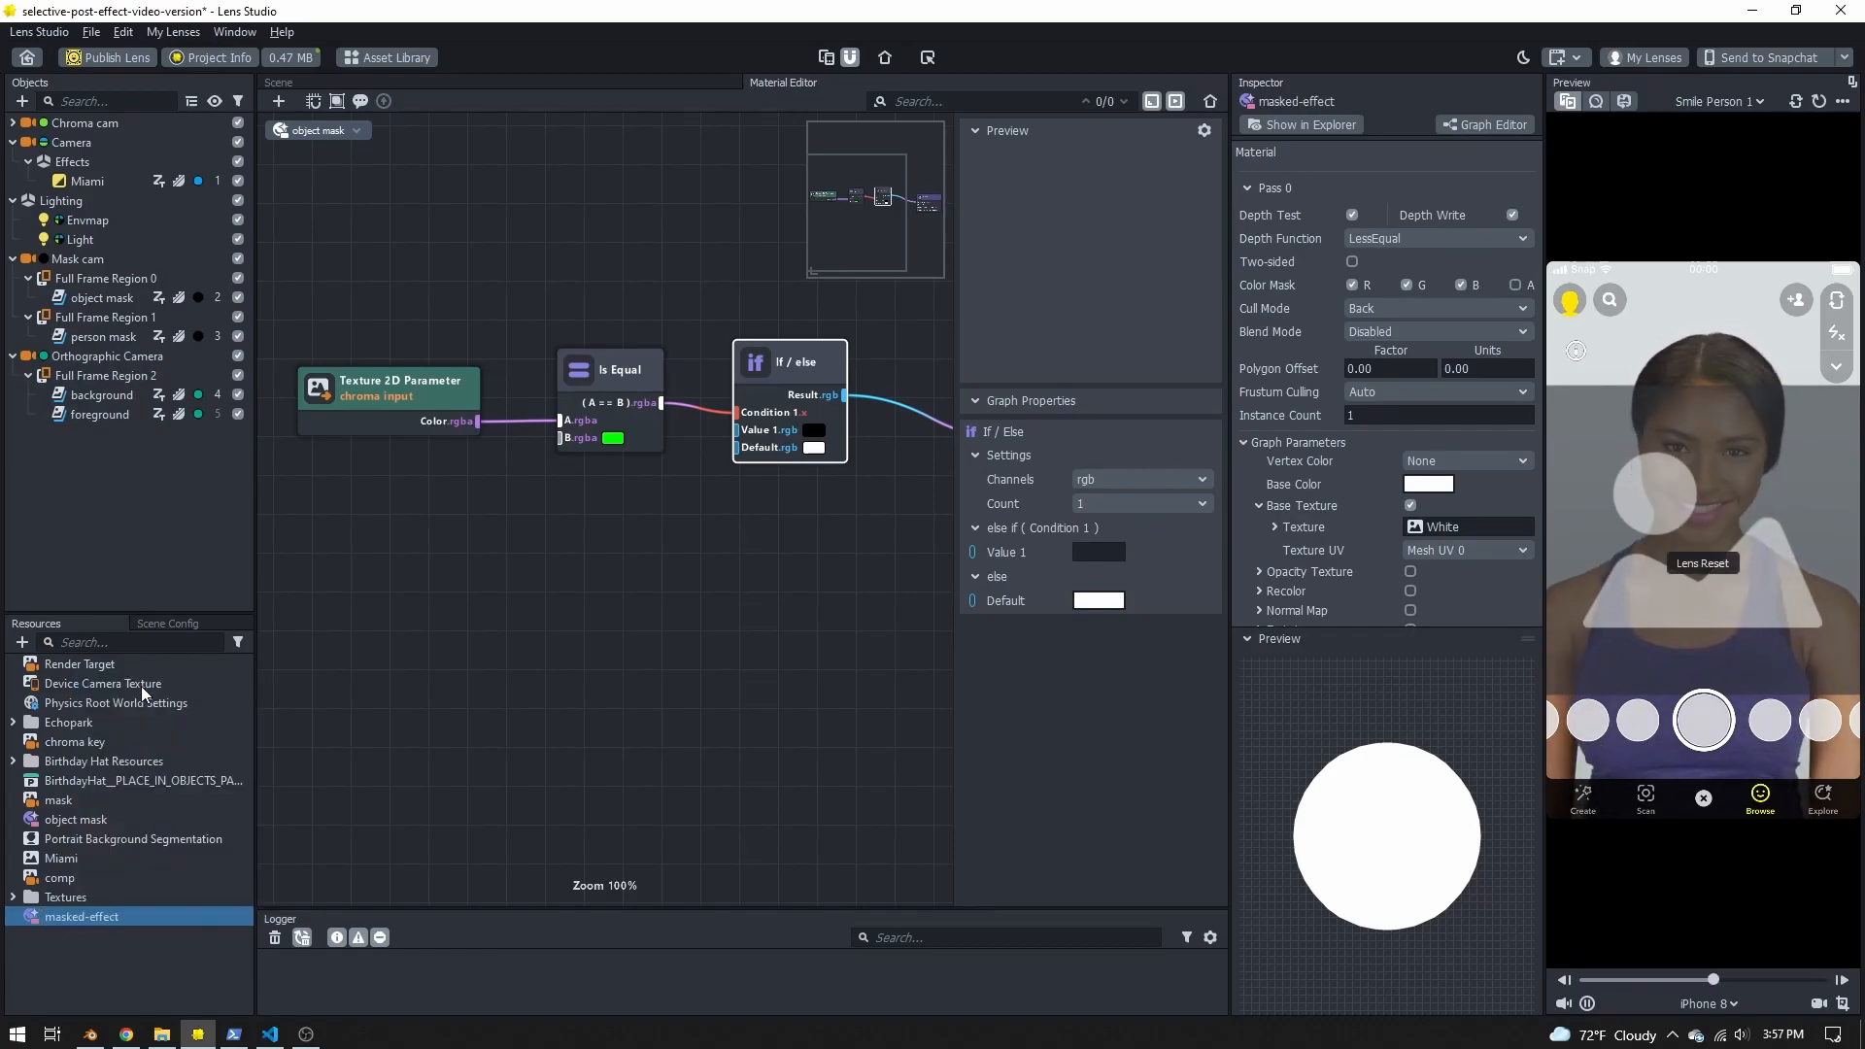
Step: Assign the masked-effect material to the foreground screen image
{"action": "left_click", "coordinate": [88, 412]}
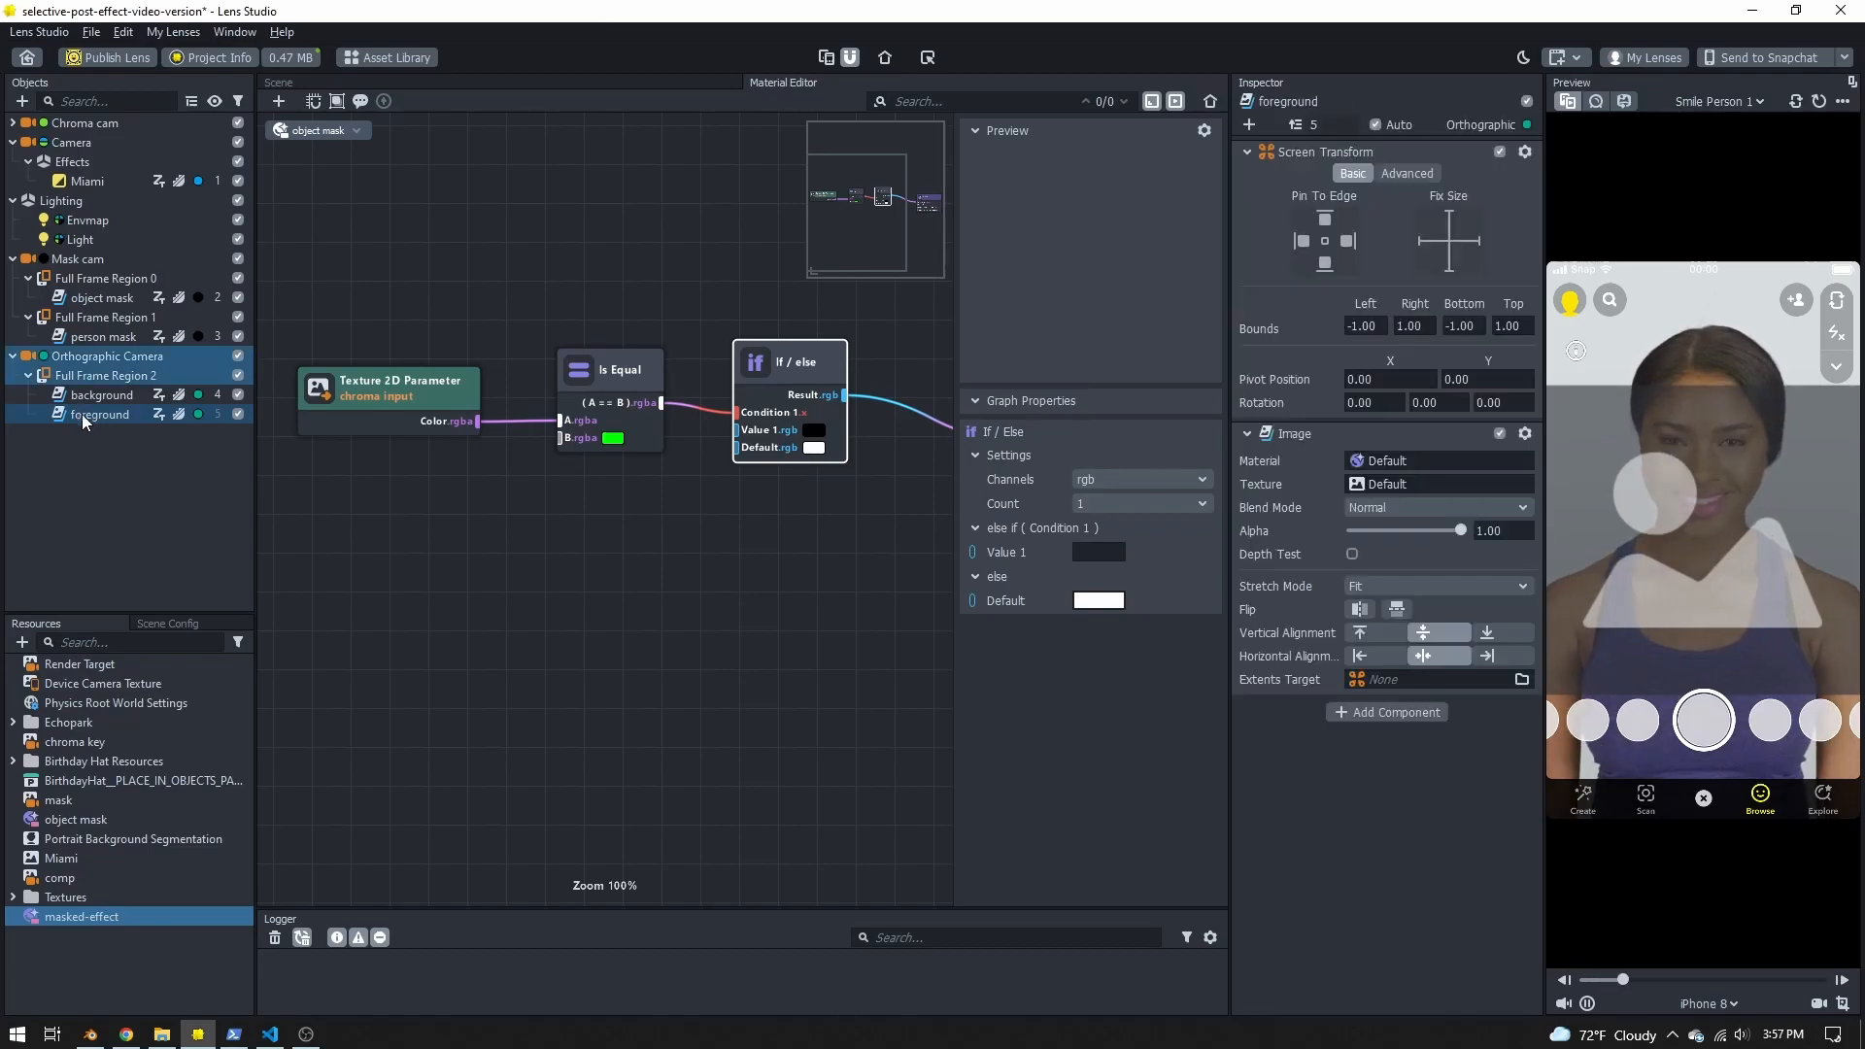
{"action": "left_click", "coordinate": [77, 919]}
{"action": "left_click_drag", "start_coordinate": [1389, 462], "coordinate": [1390, 460]}
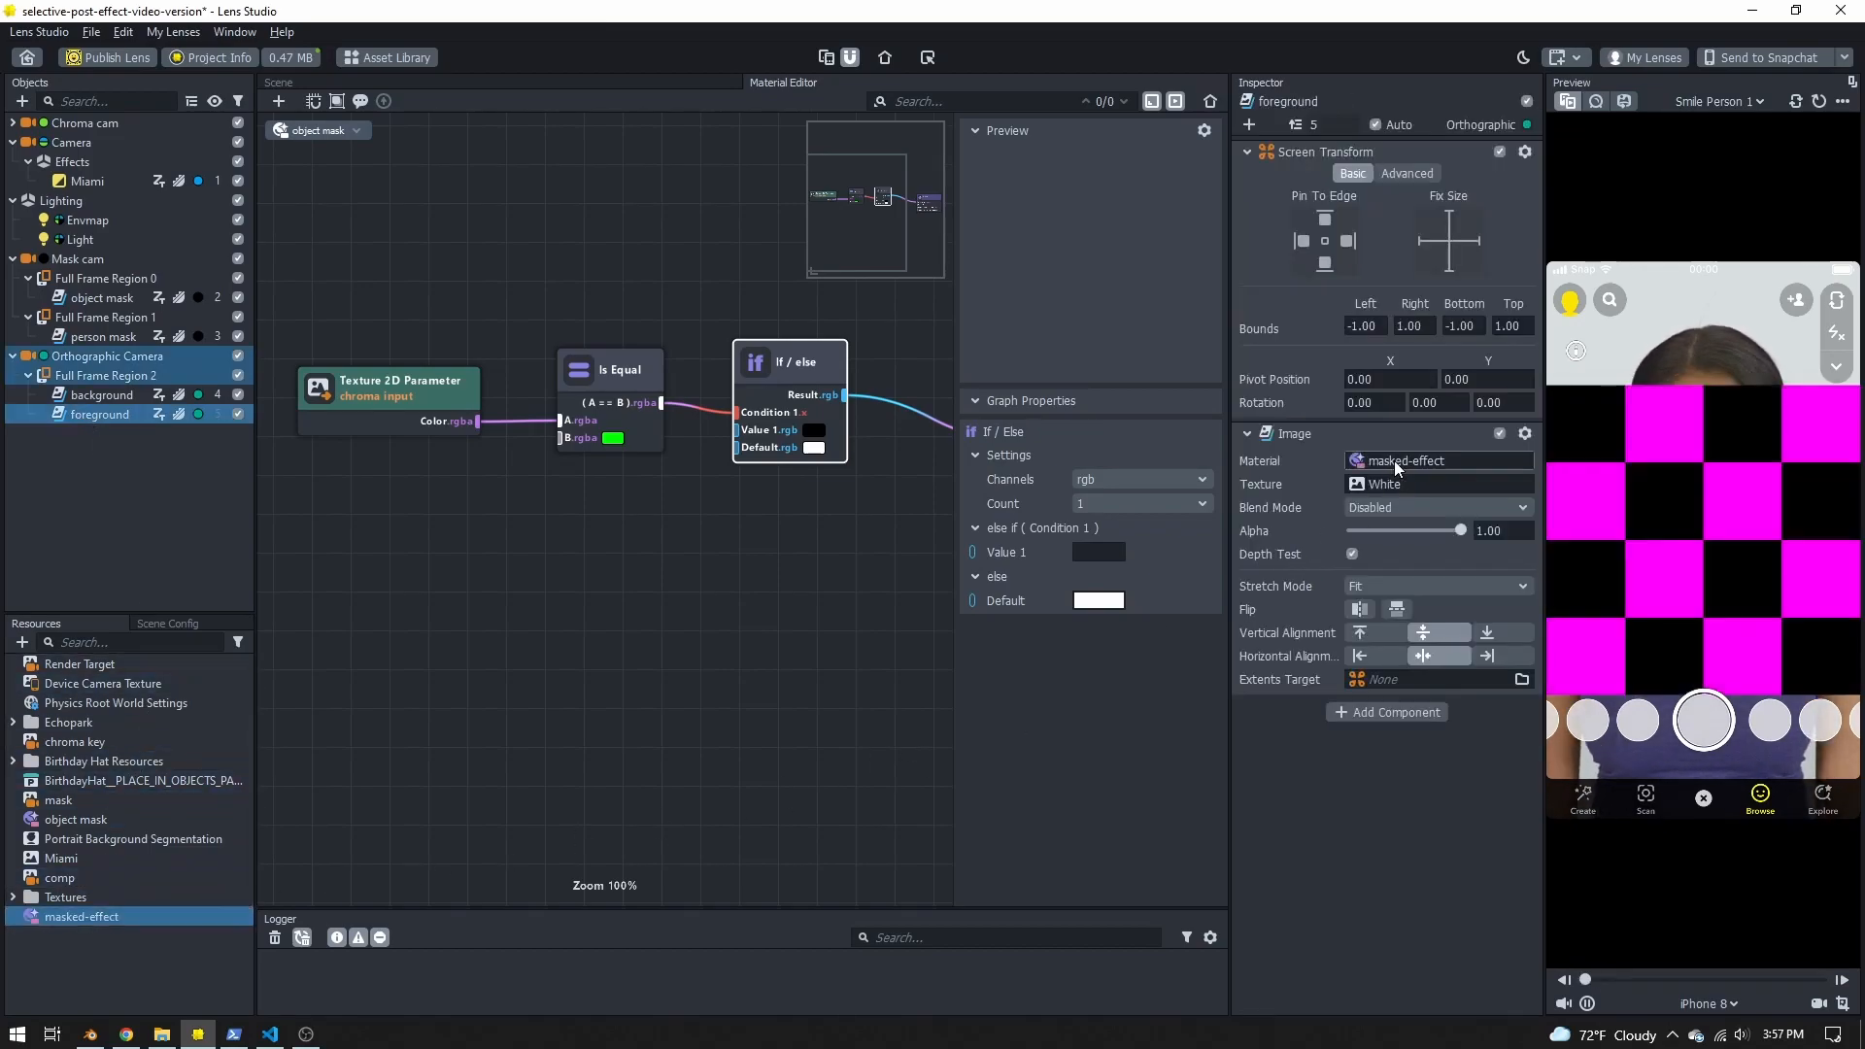
Step: Set the masked-effect material's base texture to Render Target
{"action": "left_click", "coordinate": [78, 915]}
{"action": "left_click", "coordinate": [1262, 633]}
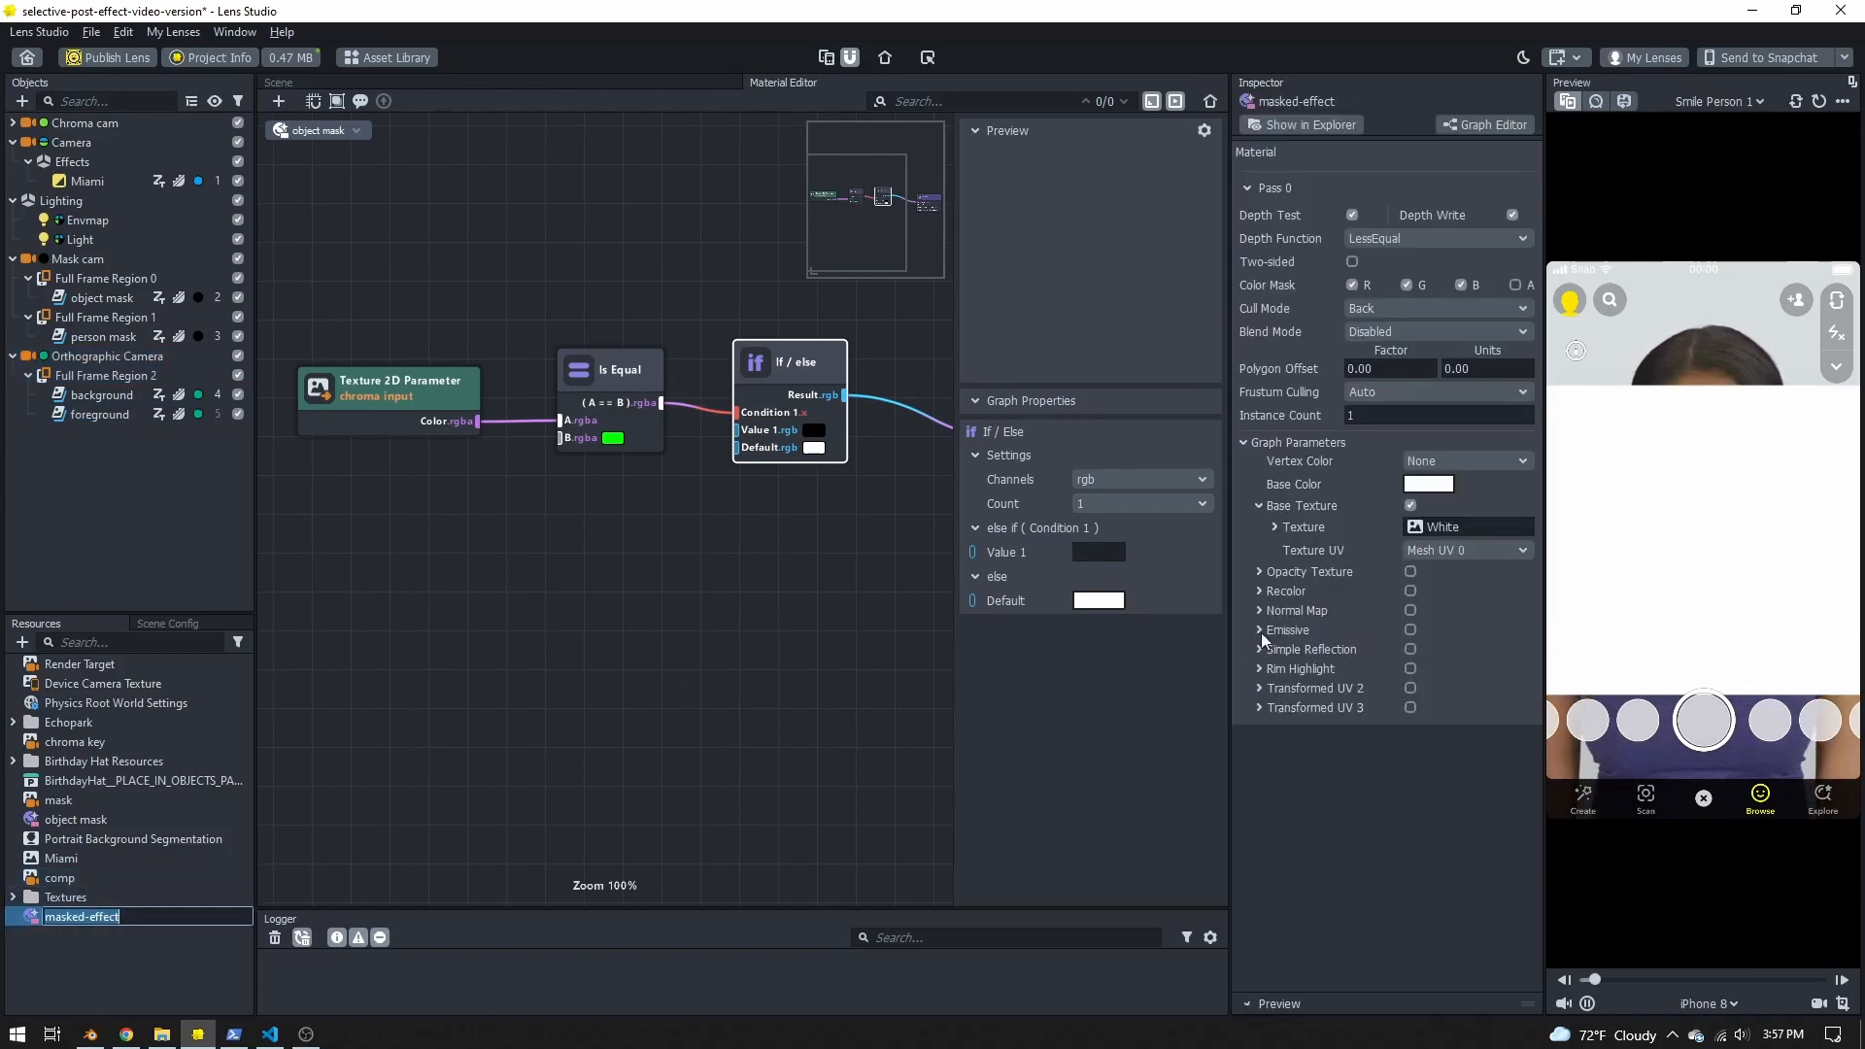
{"action": "left_click", "coordinate": [1452, 527]}
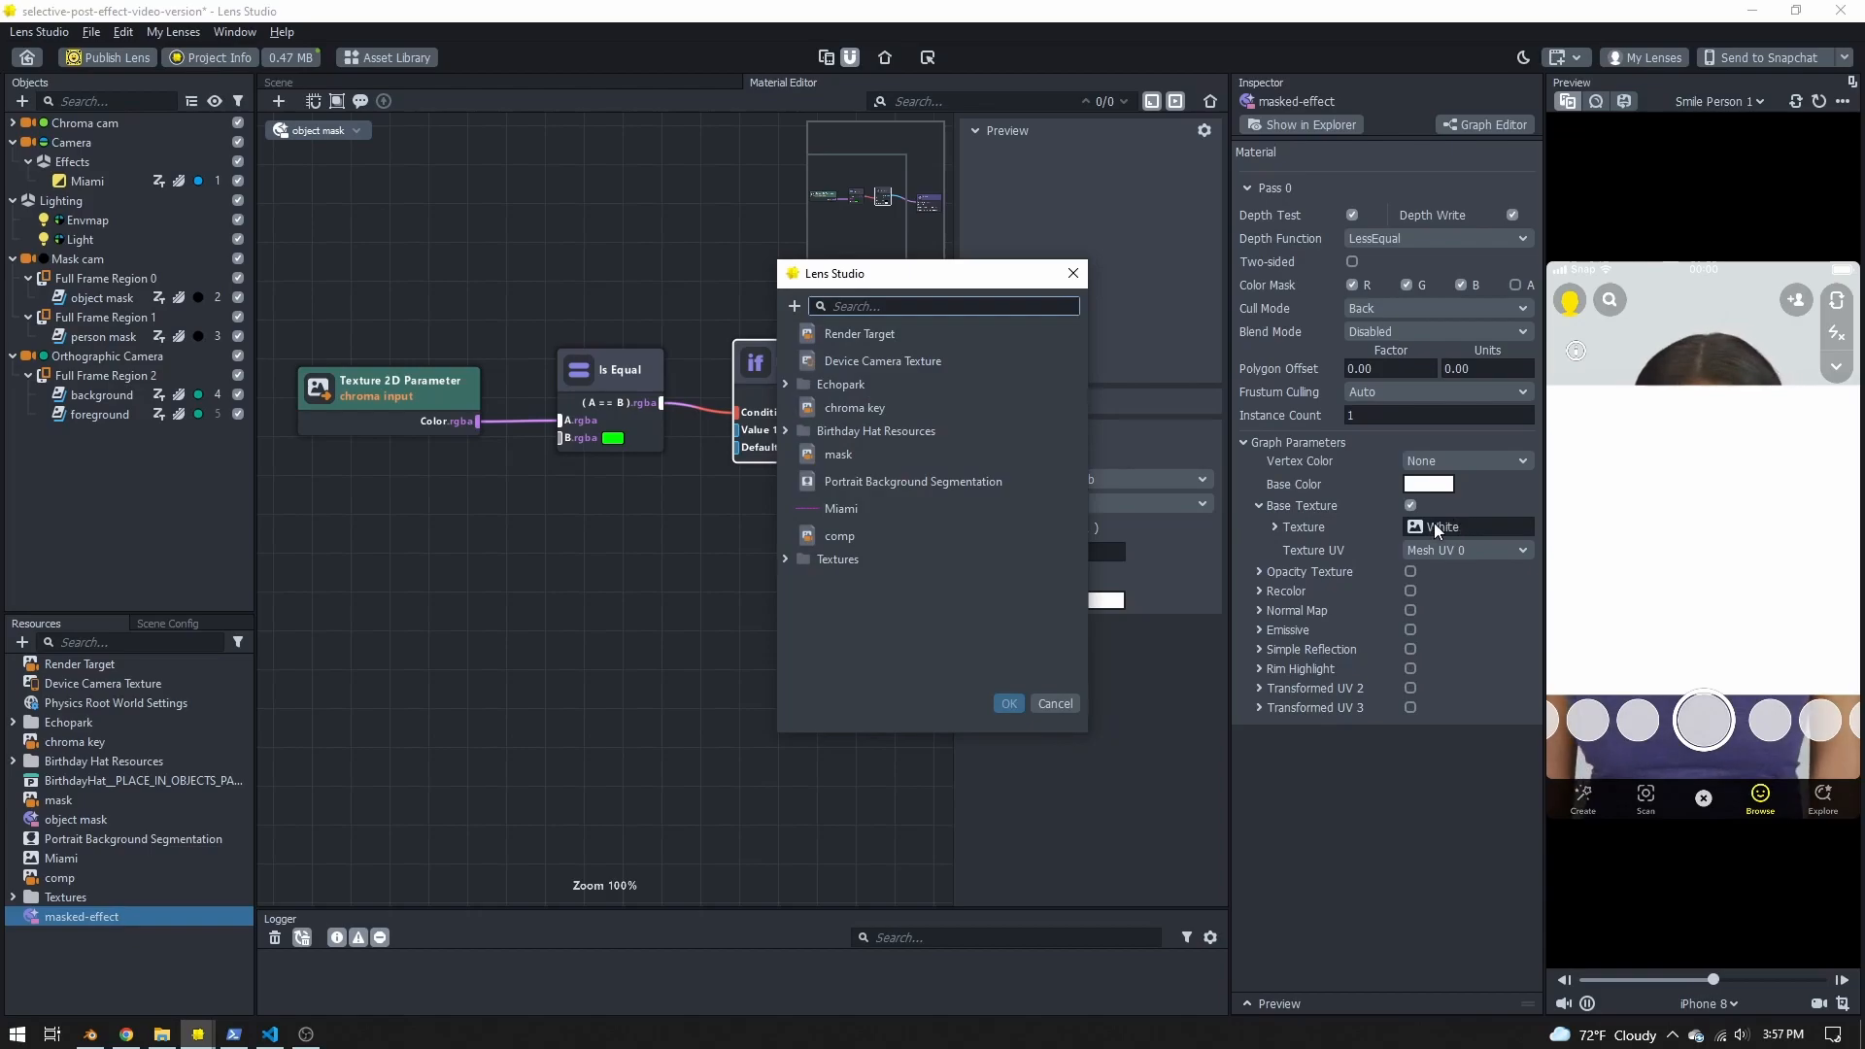
{"action": "double_click", "coordinate": [882, 336]}
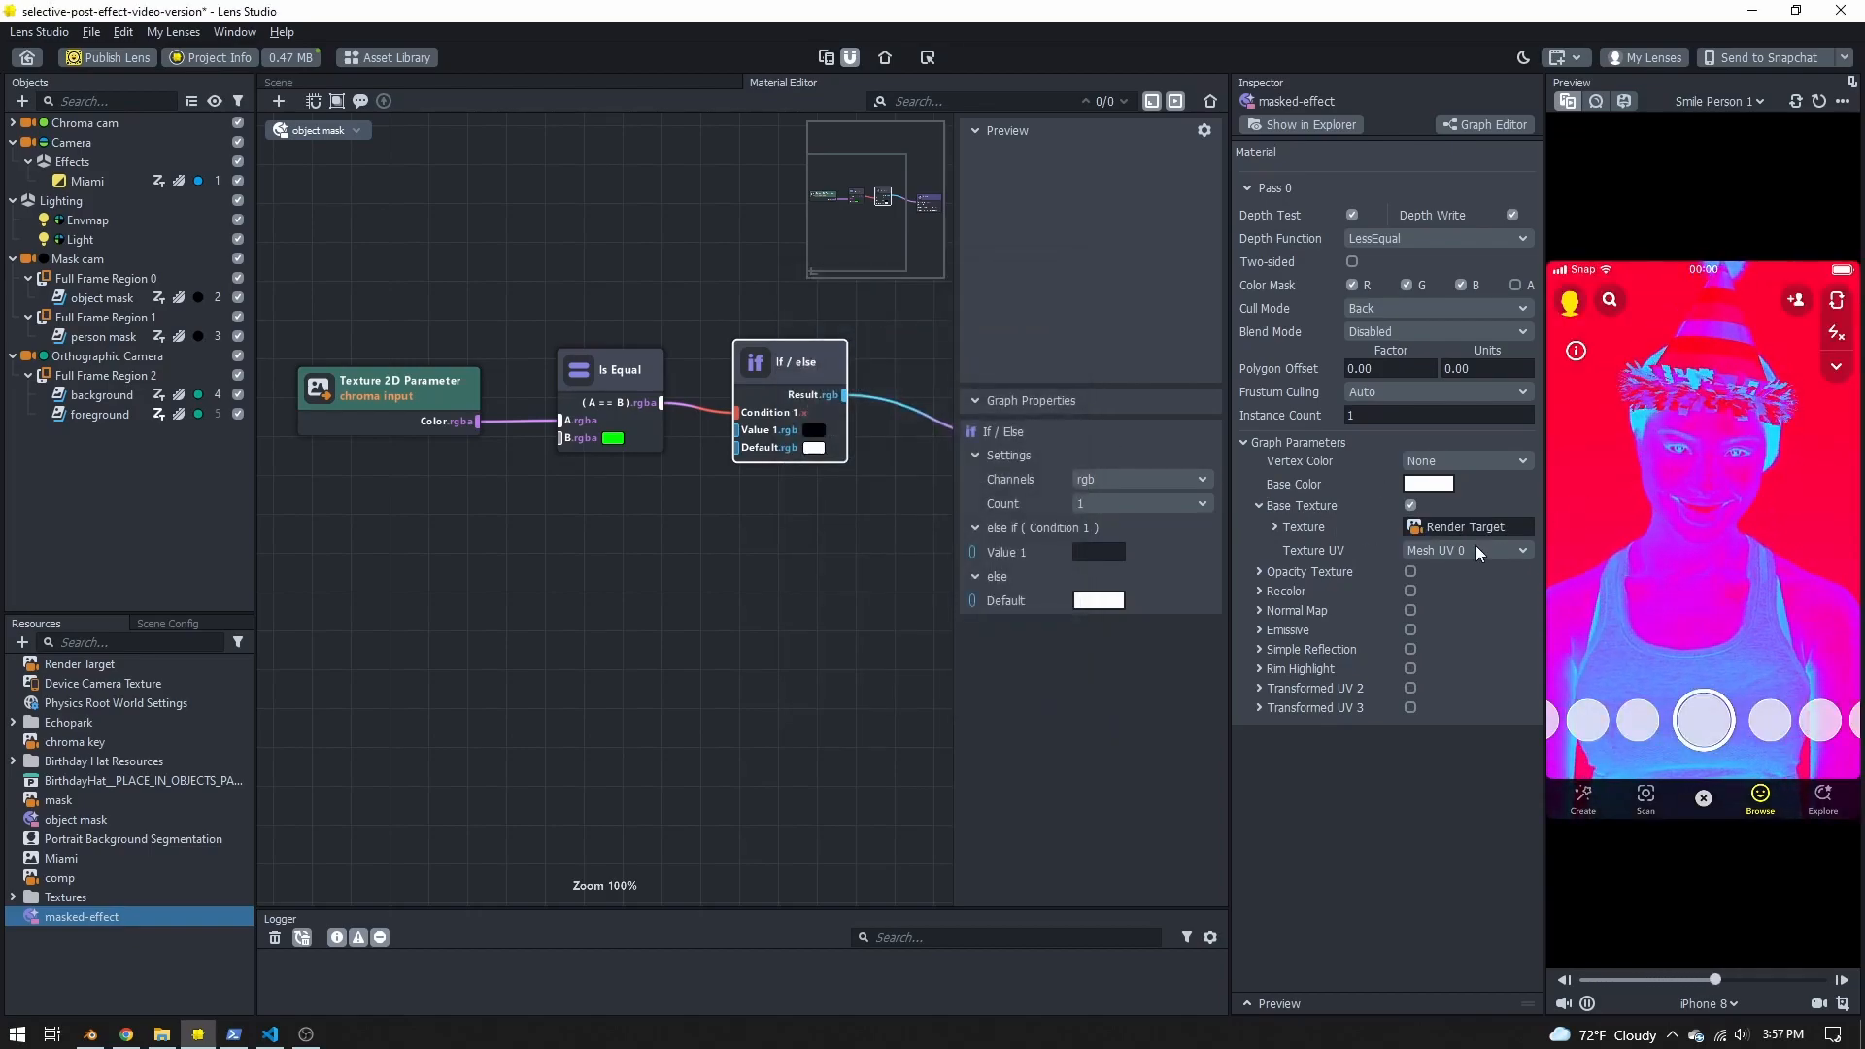
Step: Enable the masked-effect material's opacity texture using mask, and set the material's Blend Mode to Normal
{"action": "left_click", "coordinate": [1411, 571]}
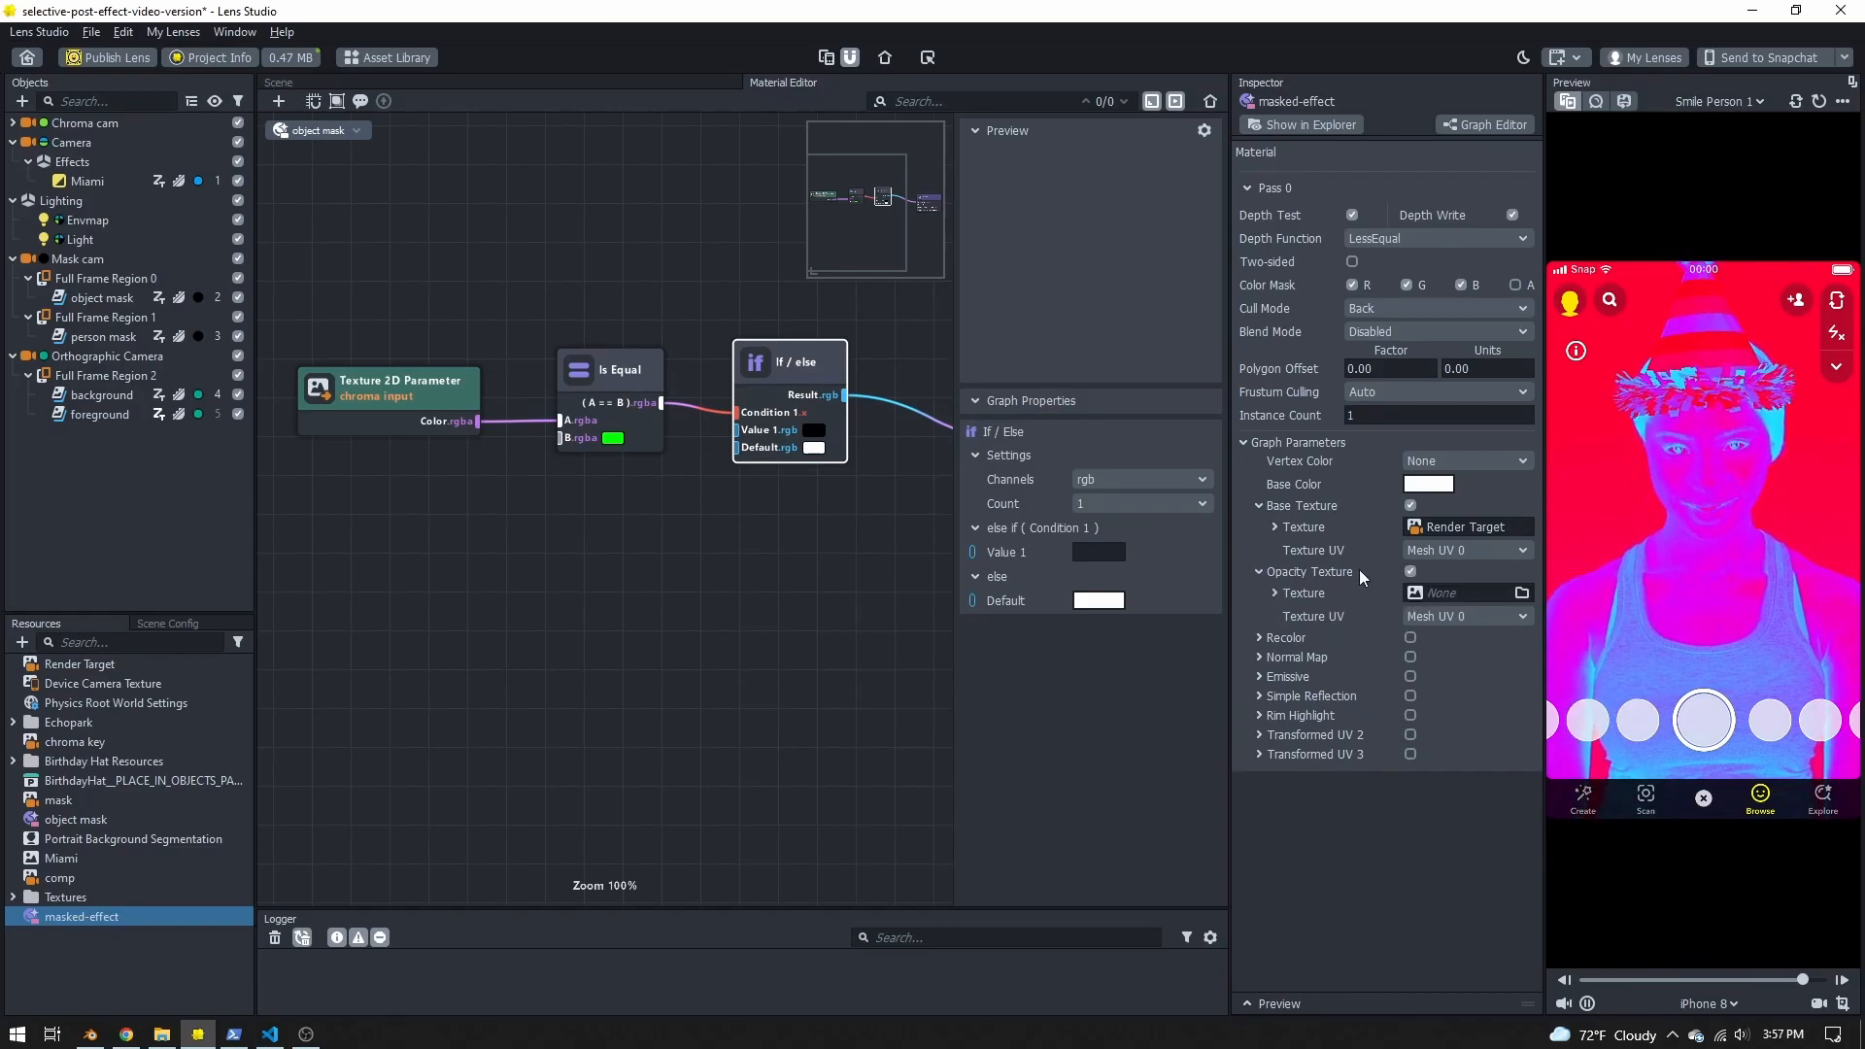
{"action": "left_click", "coordinate": [1459, 594]}
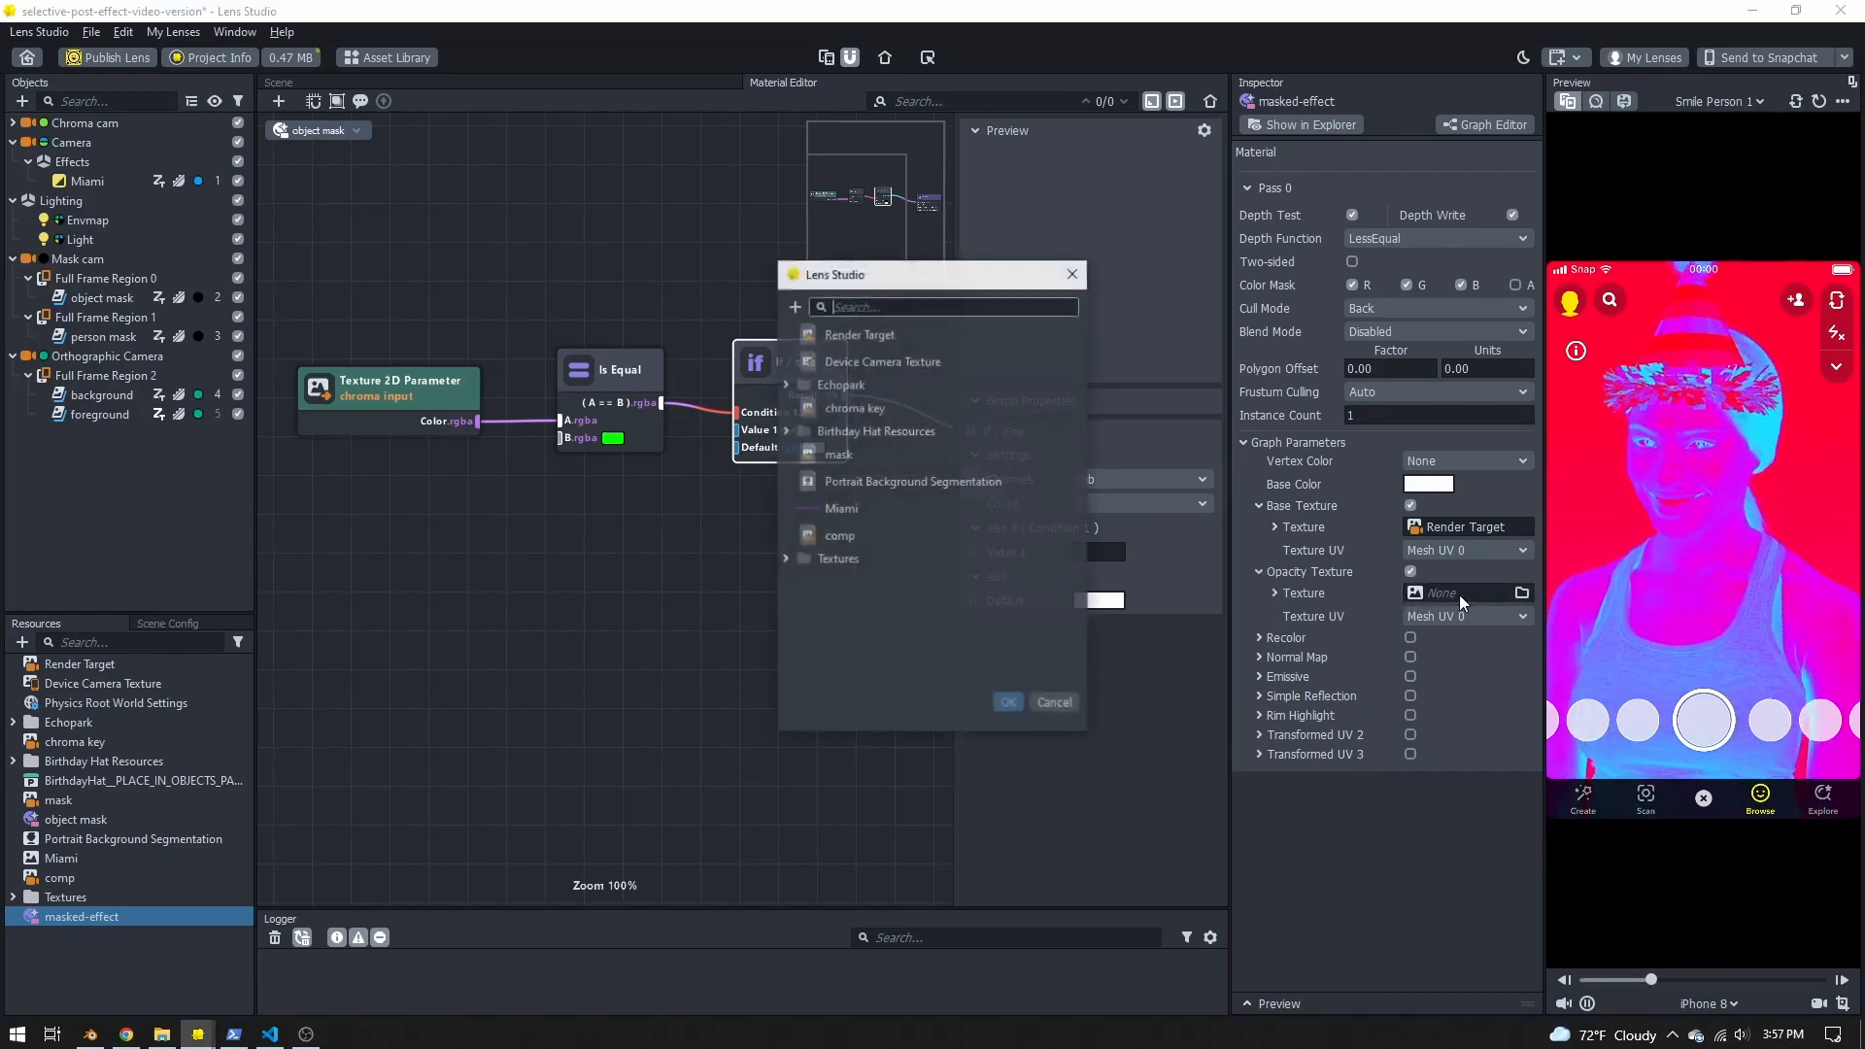
{"action": "double_click", "coordinate": [876, 458]}
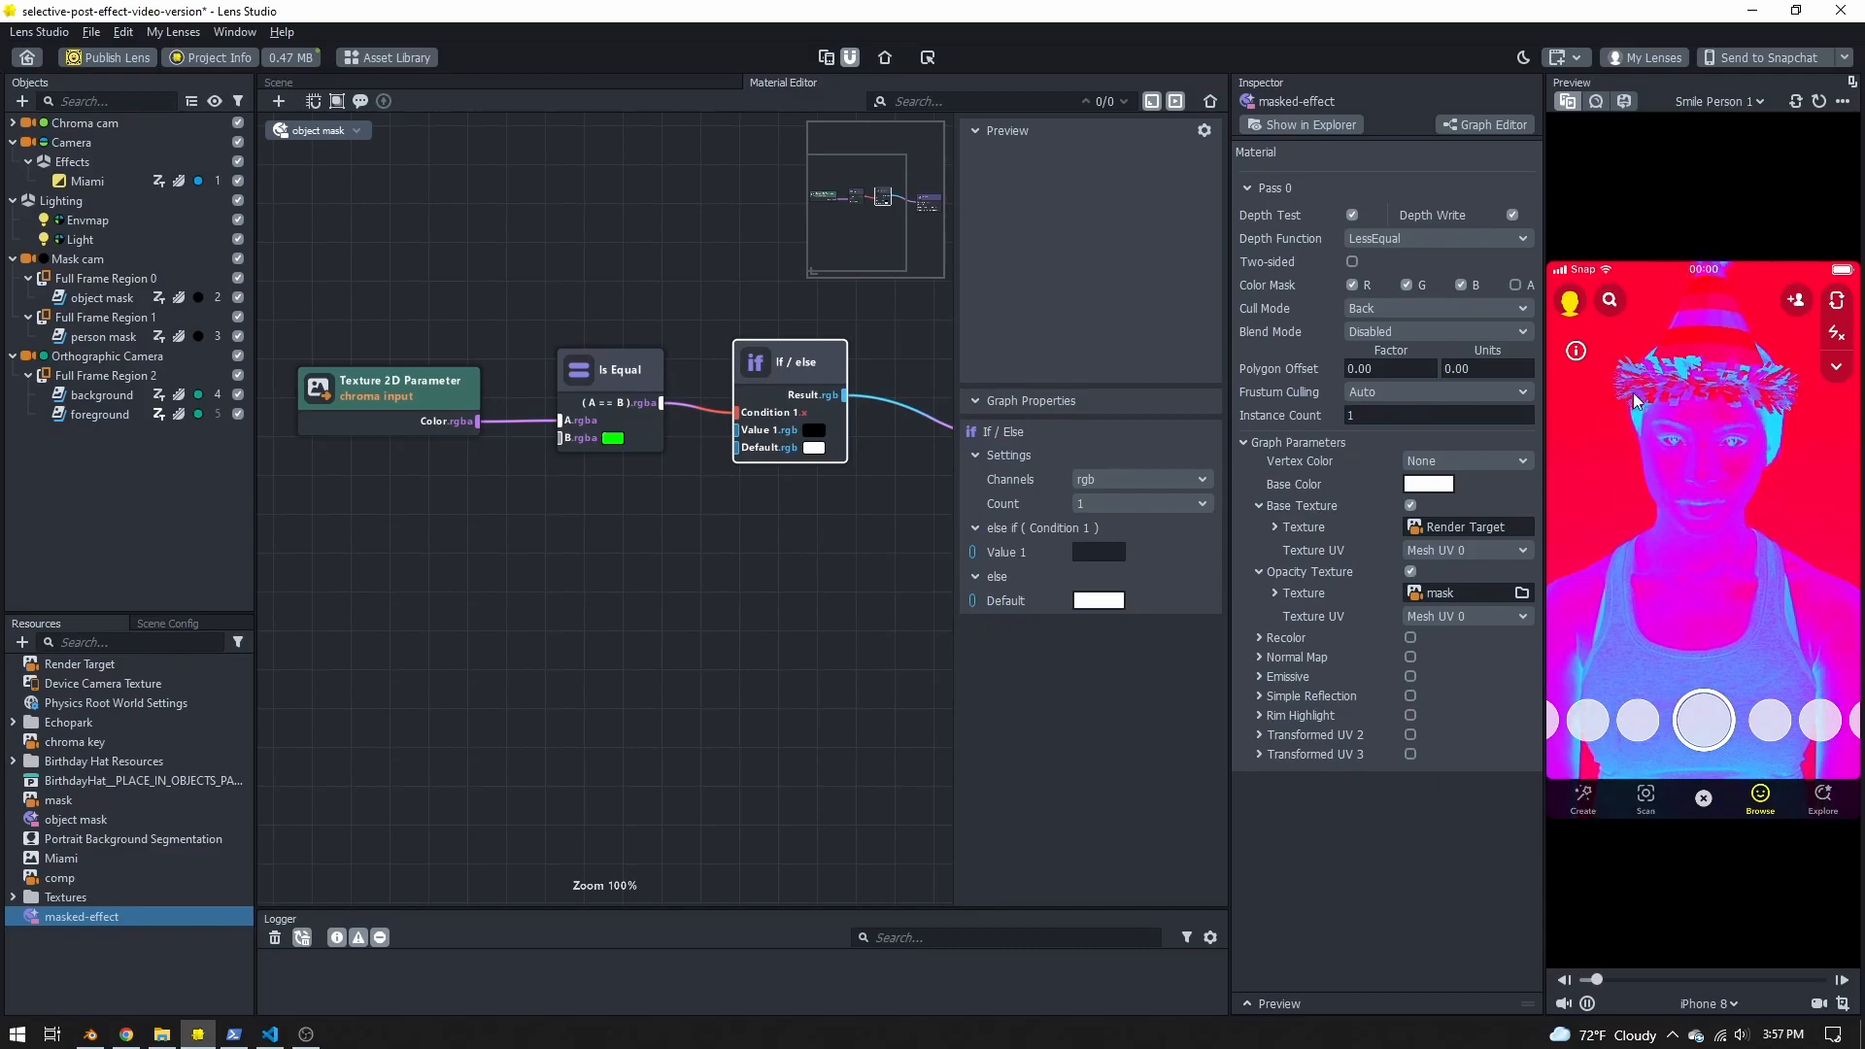
{"action": "left_click", "coordinate": [1379, 332]}
{"action": "left_click", "coordinate": [1383, 364]}
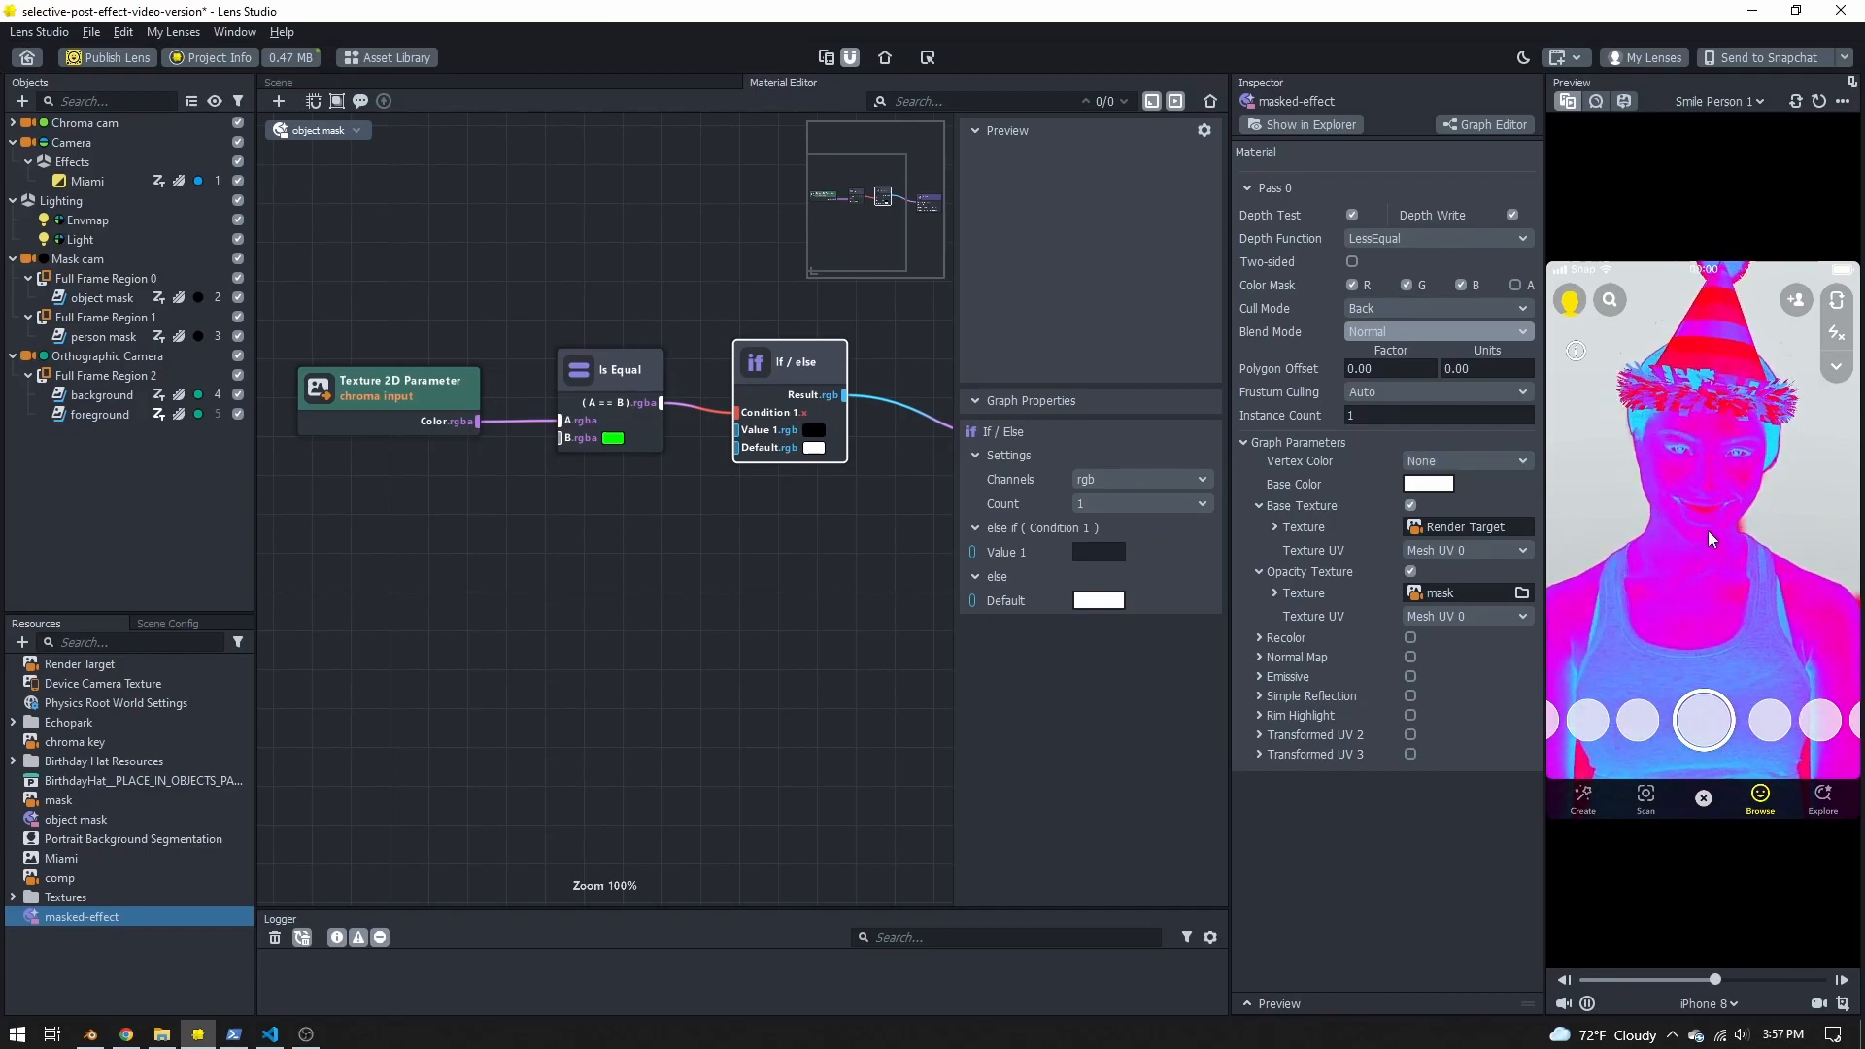
{"action": "left_click_drag", "start_coordinate": [1542, 464], "coordinate": [1418, 464]}
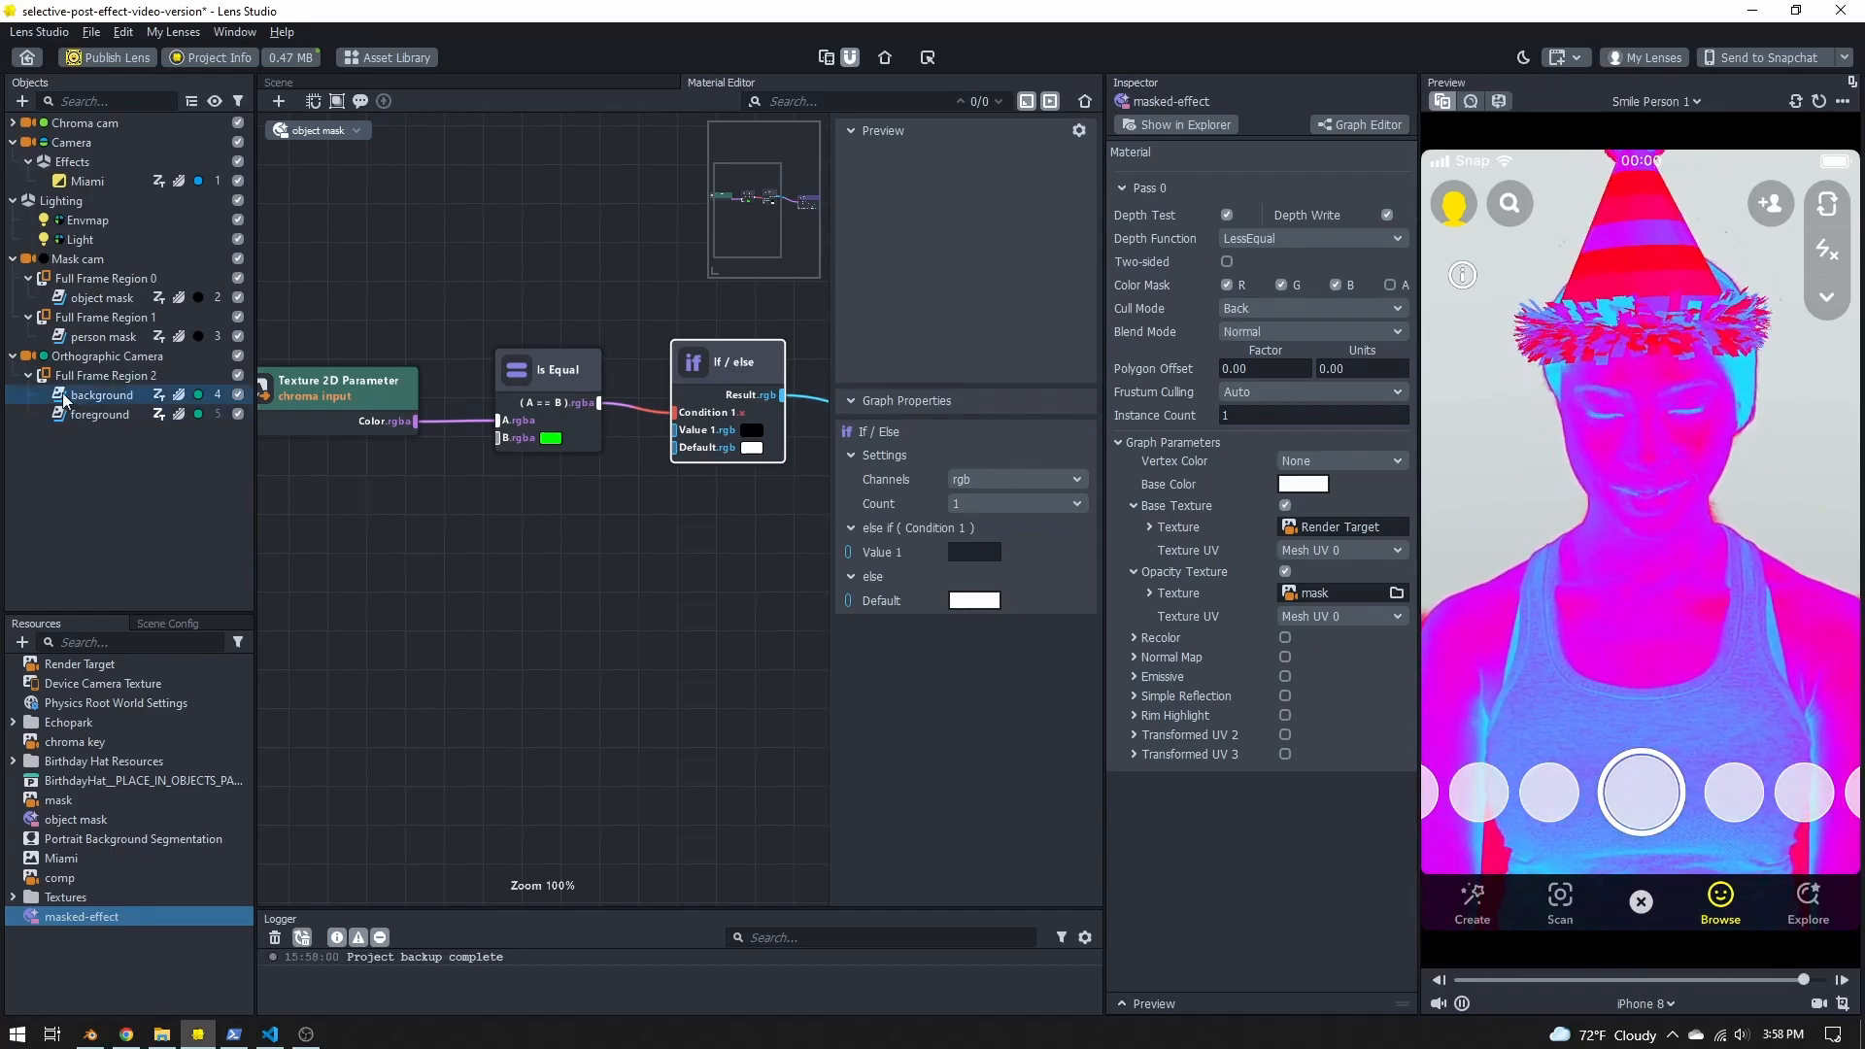
Step: Disable the Orthographic Camera and set the scene's Live Target to Render Target
{"action": "left_click", "coordinate": [238, 356]}
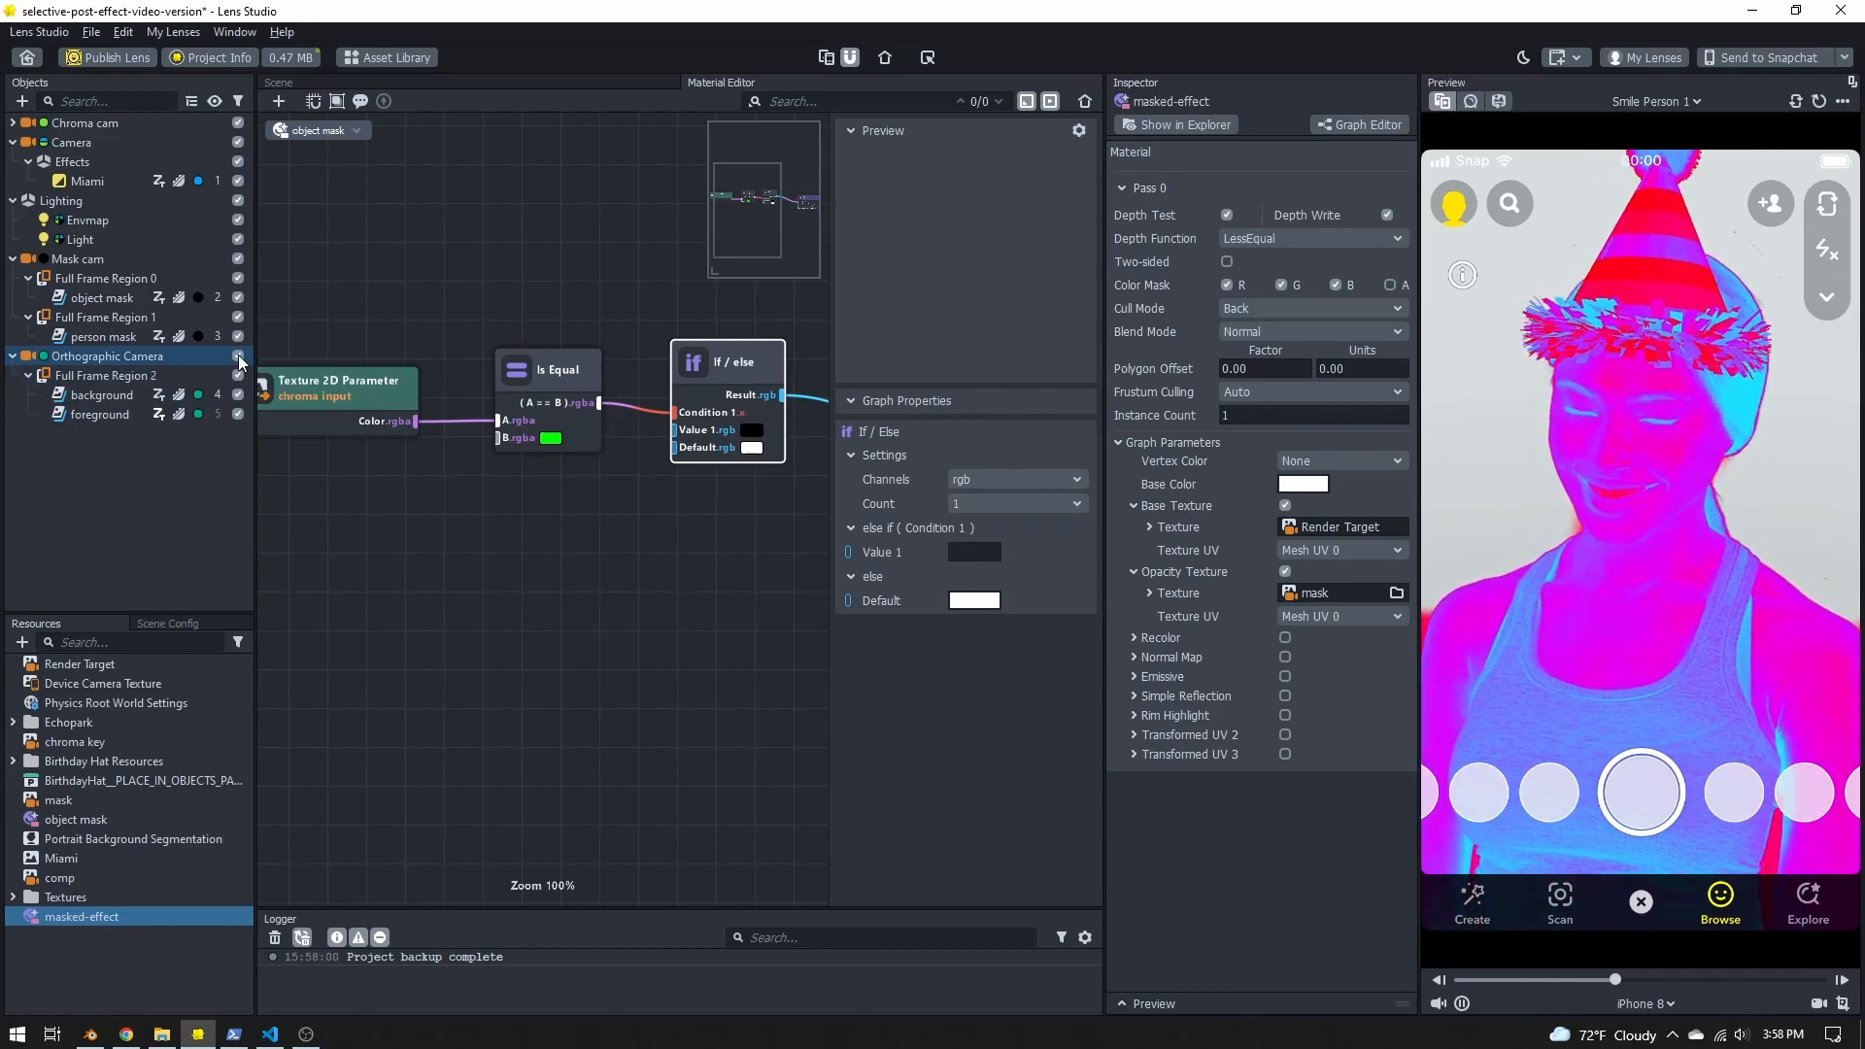
{"action": "left_click", "coordinate": [167, 623]}
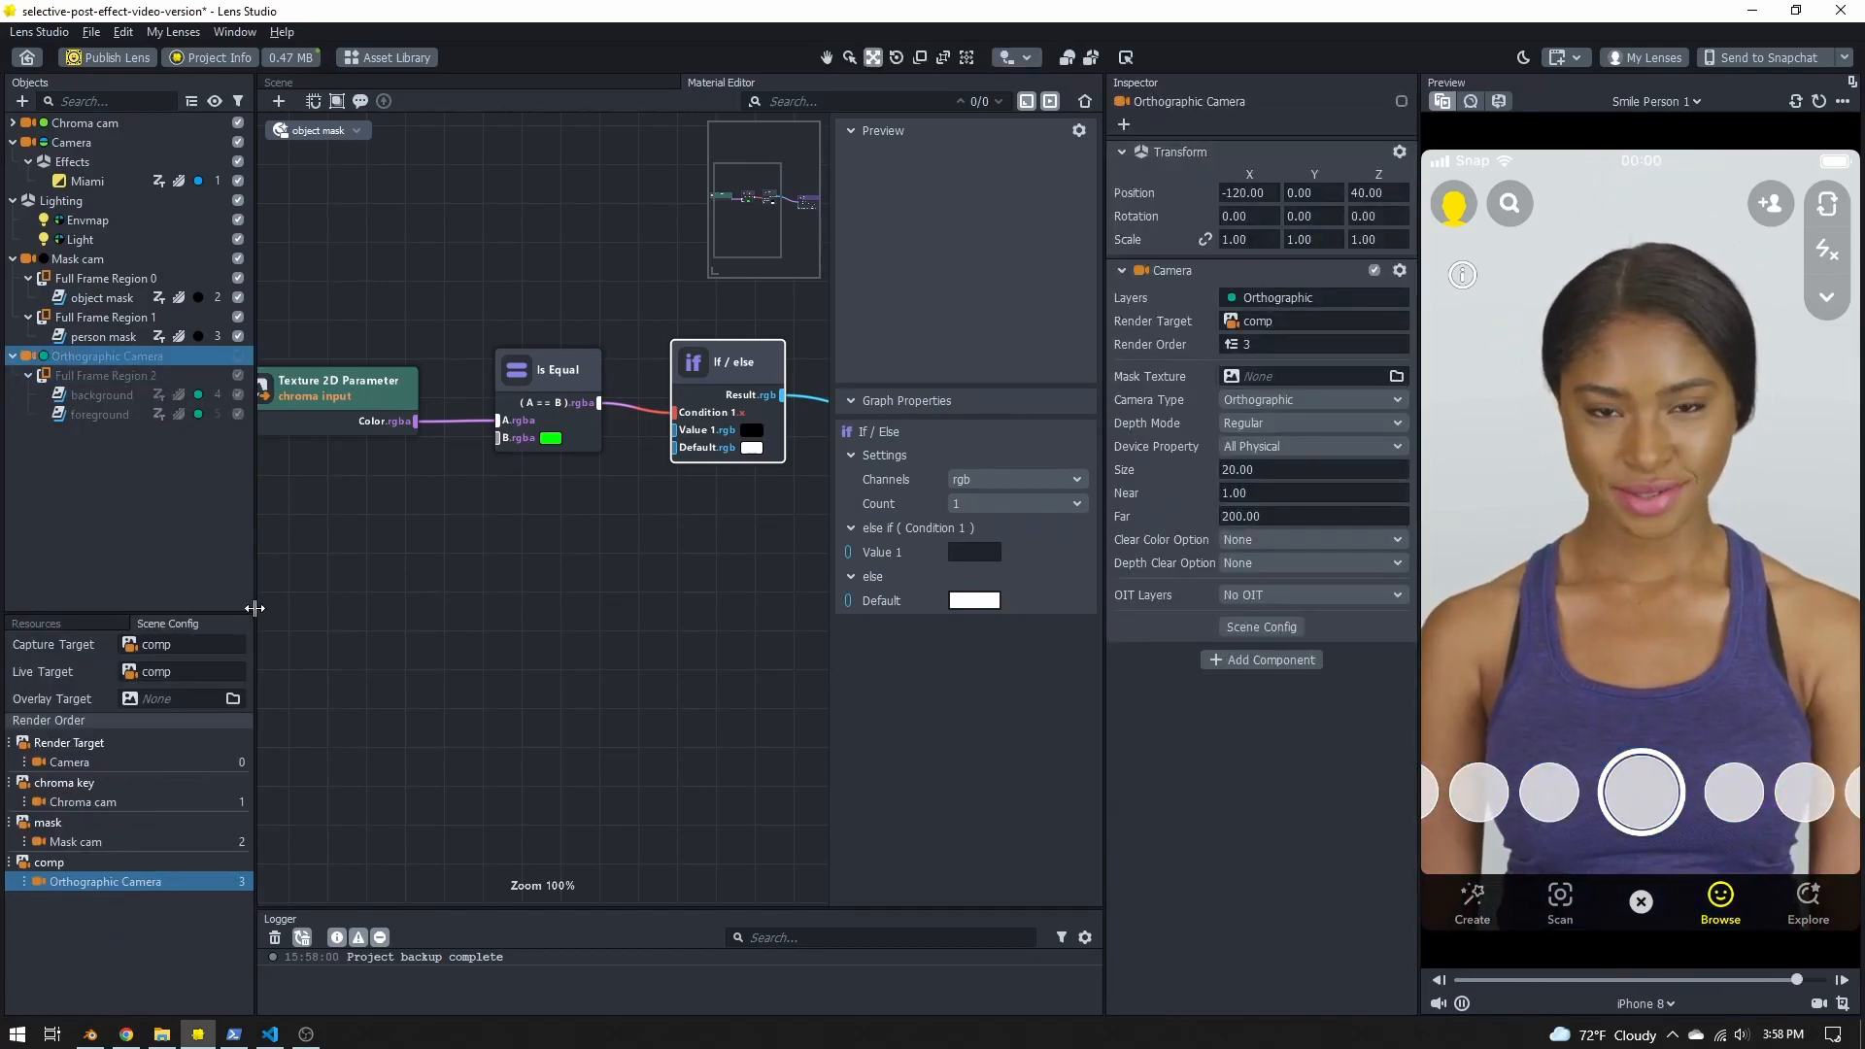
{"action": "left_click", "coordinate": [152, 674]}
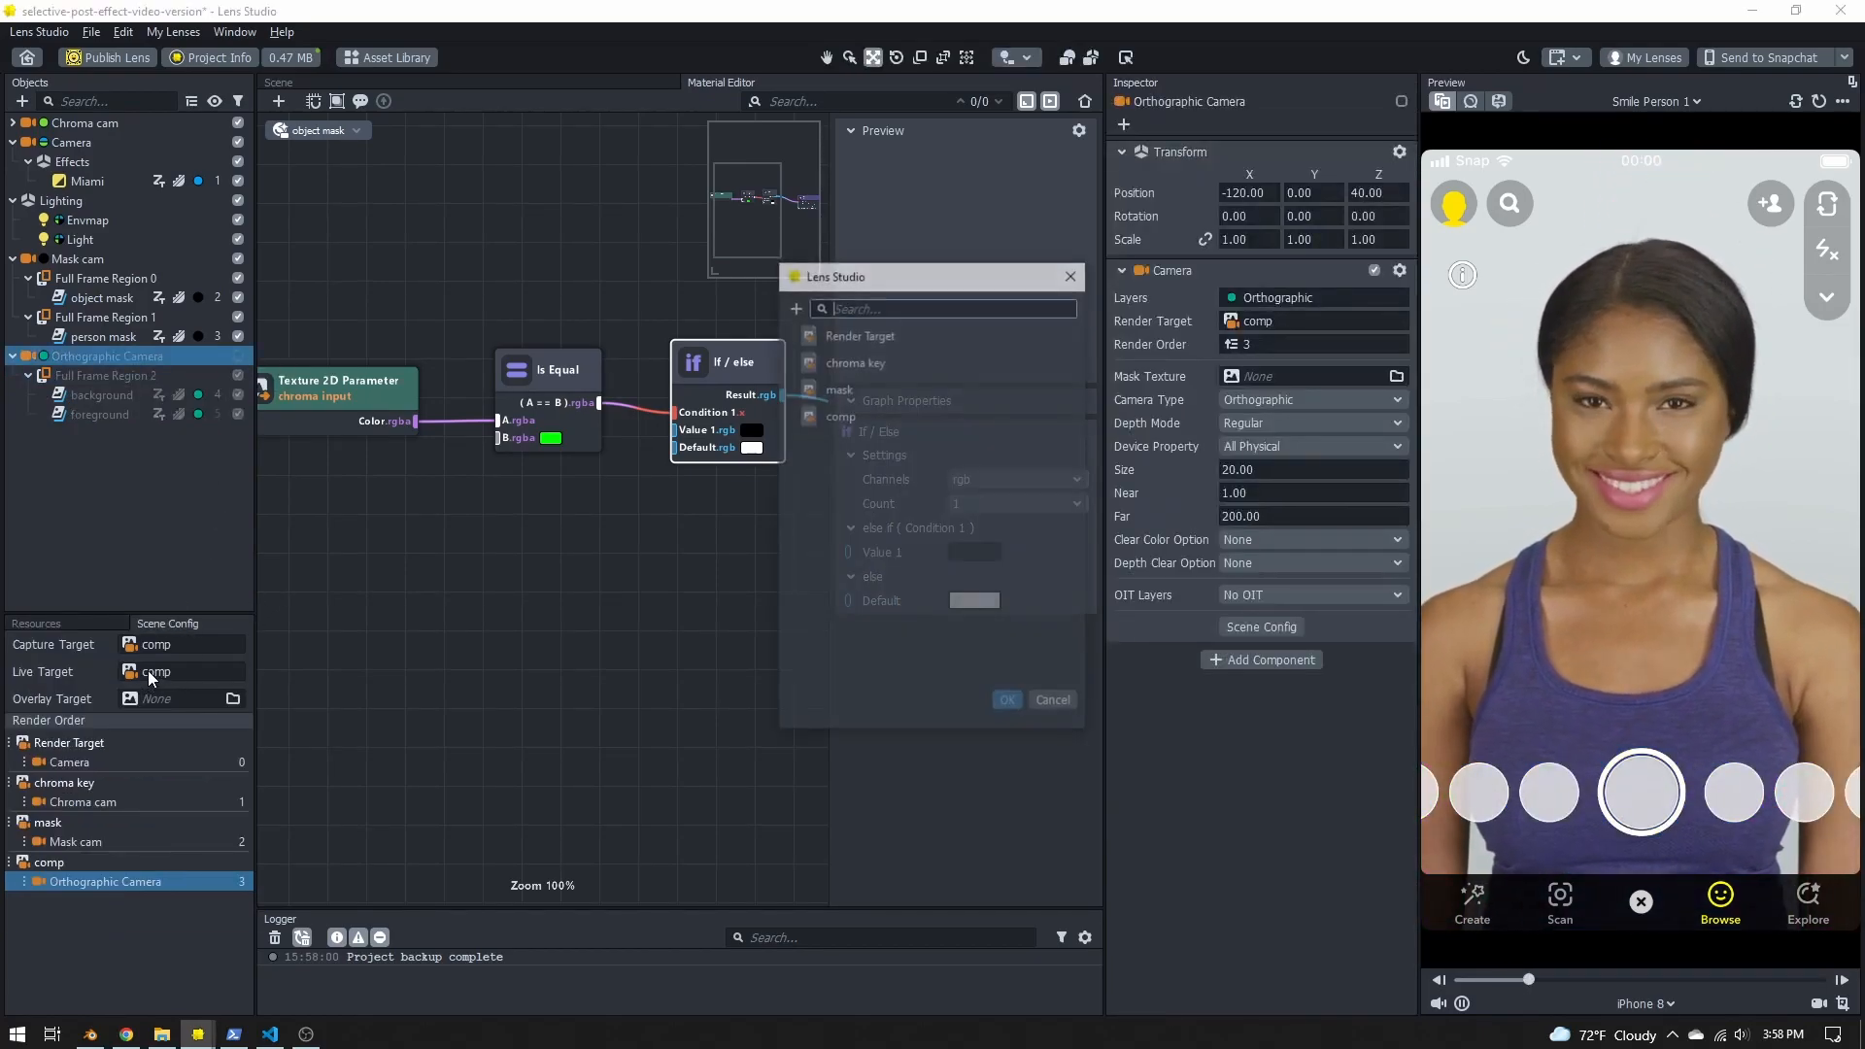
{"action": "double_click", "coordinate": [870, 334]}
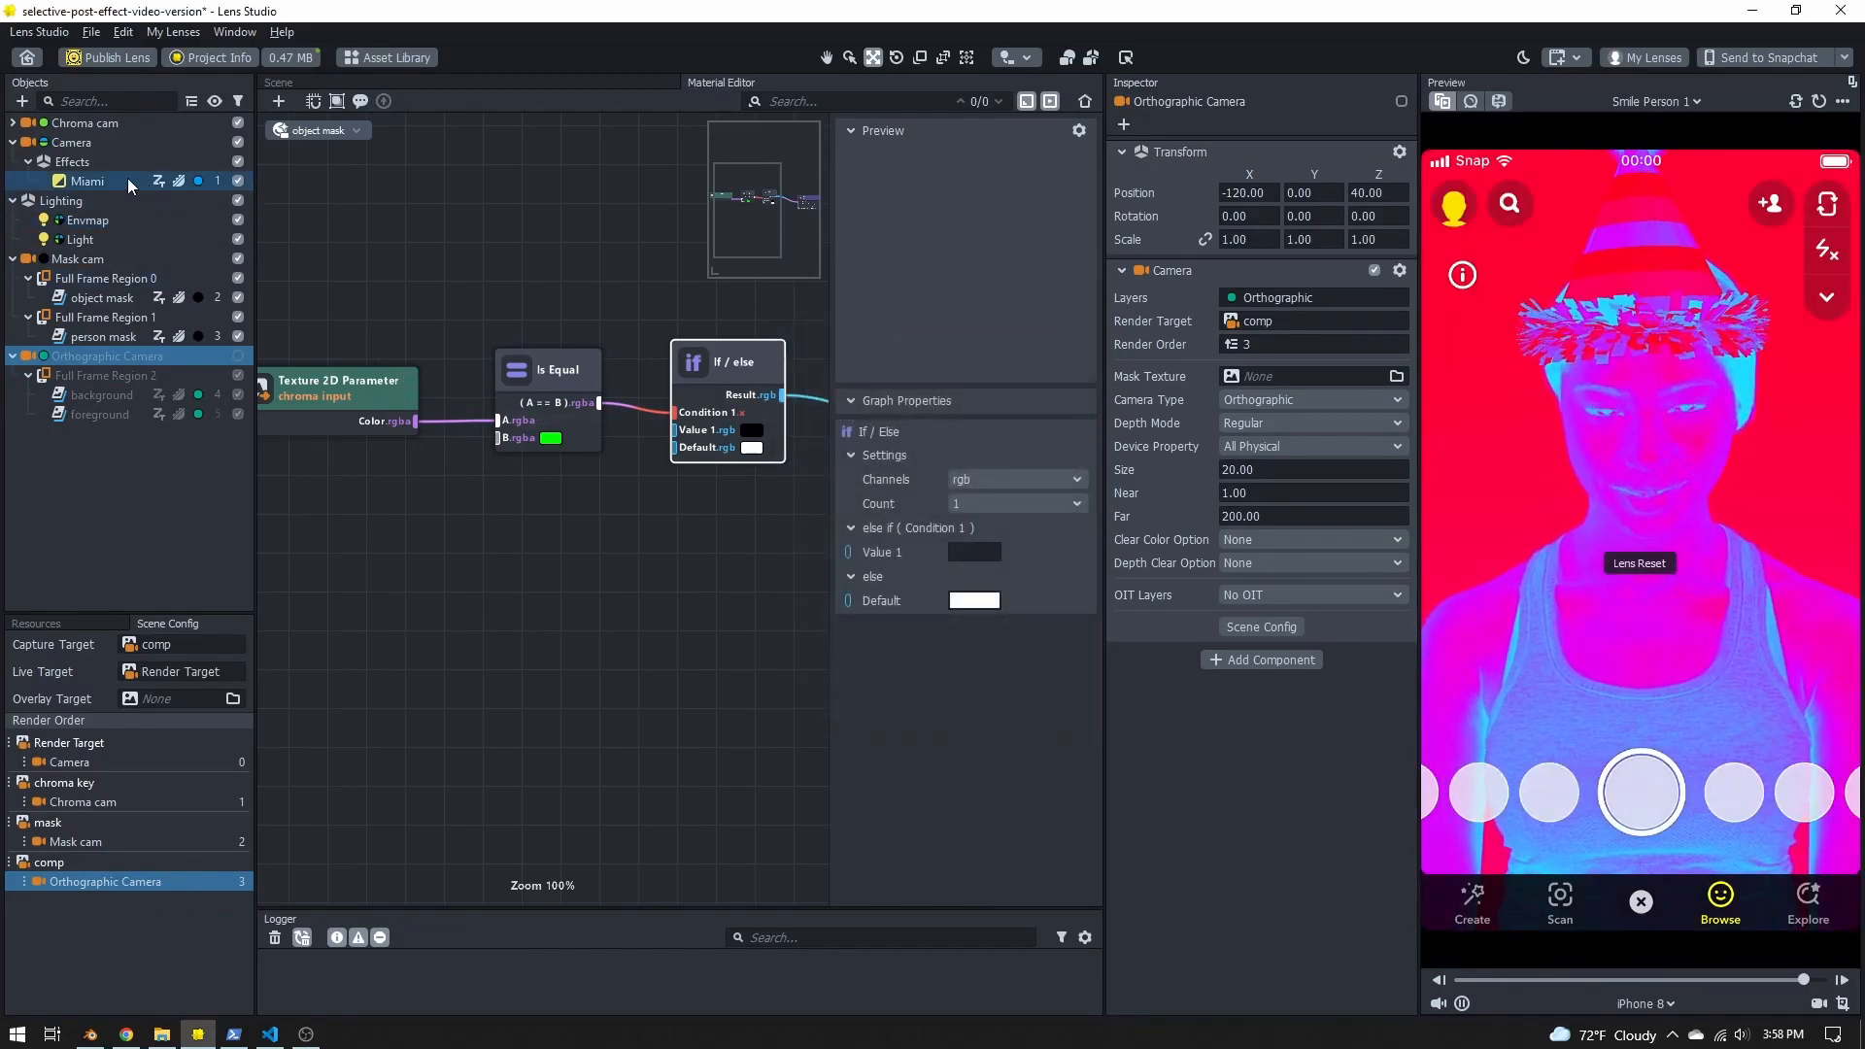
Step: Try mask as the main Camera's Mask Texture and clear it again
{"action": "left_click", "coordinate": [70, 143]}
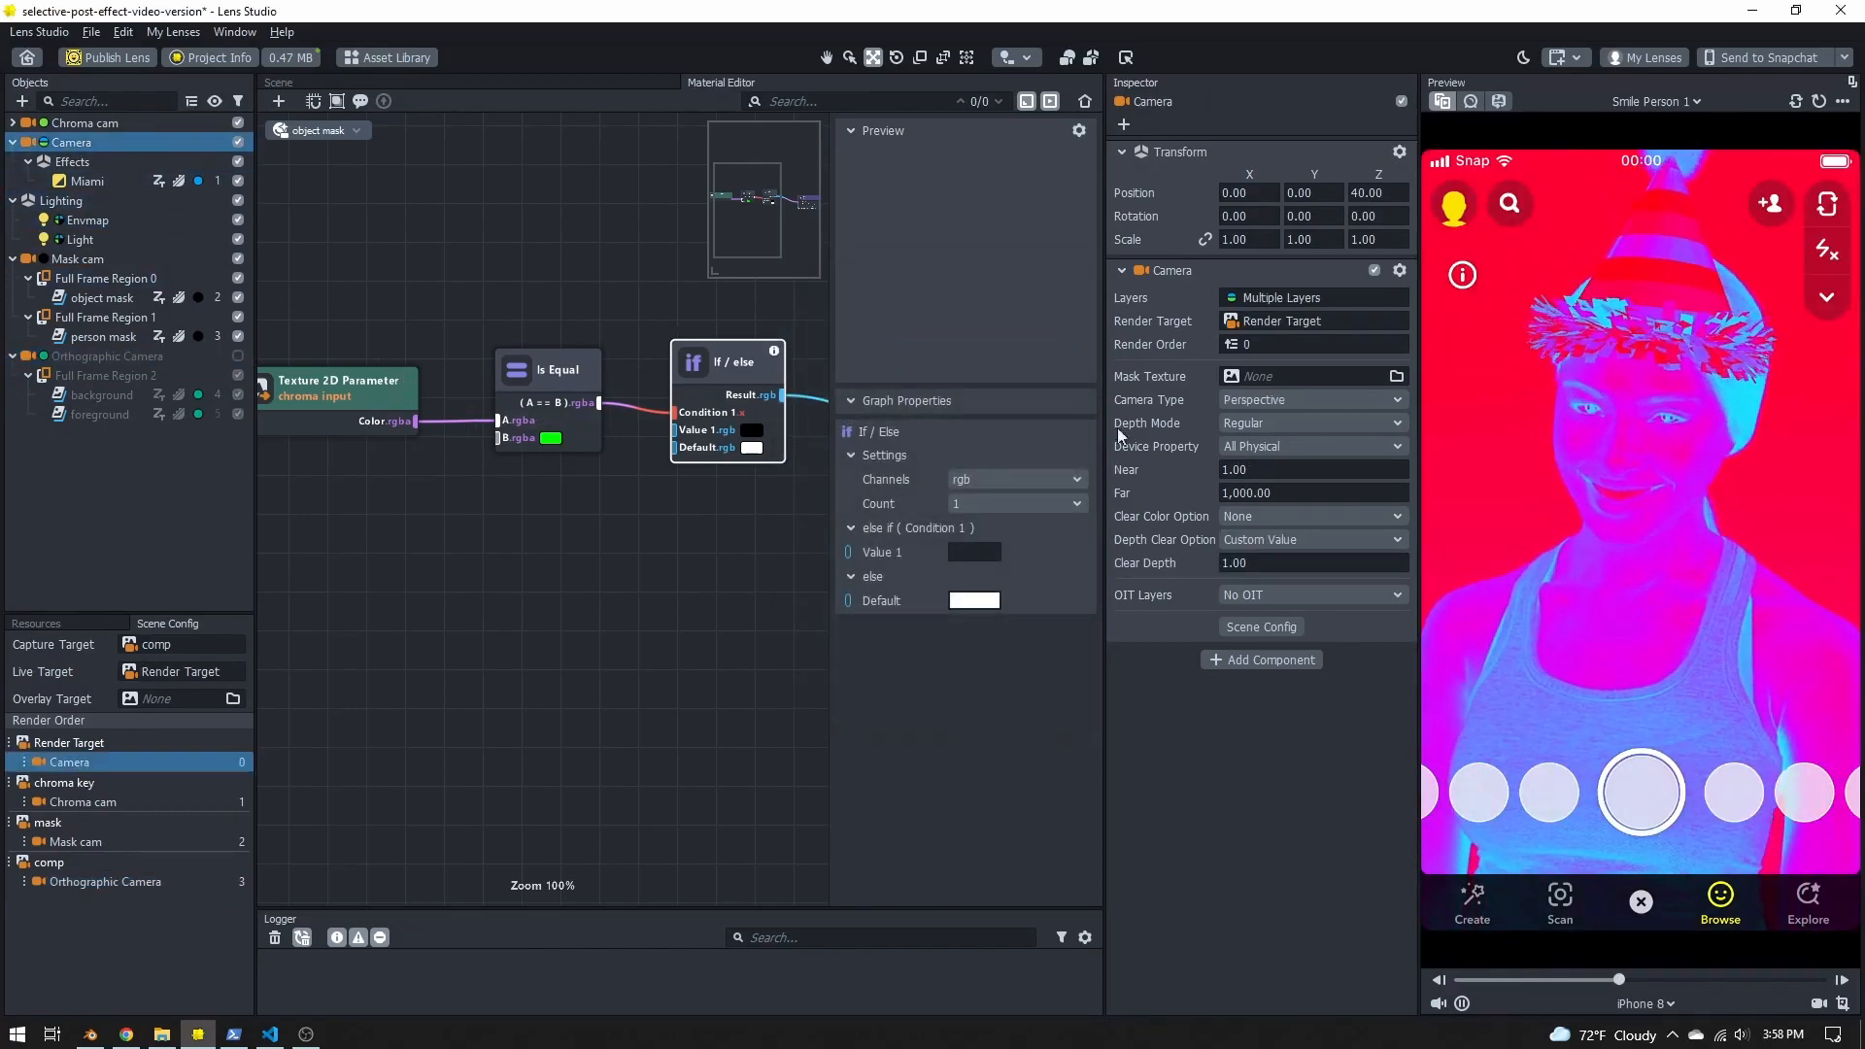
{"action": "left_click", "coordinate": [1267, 375]}
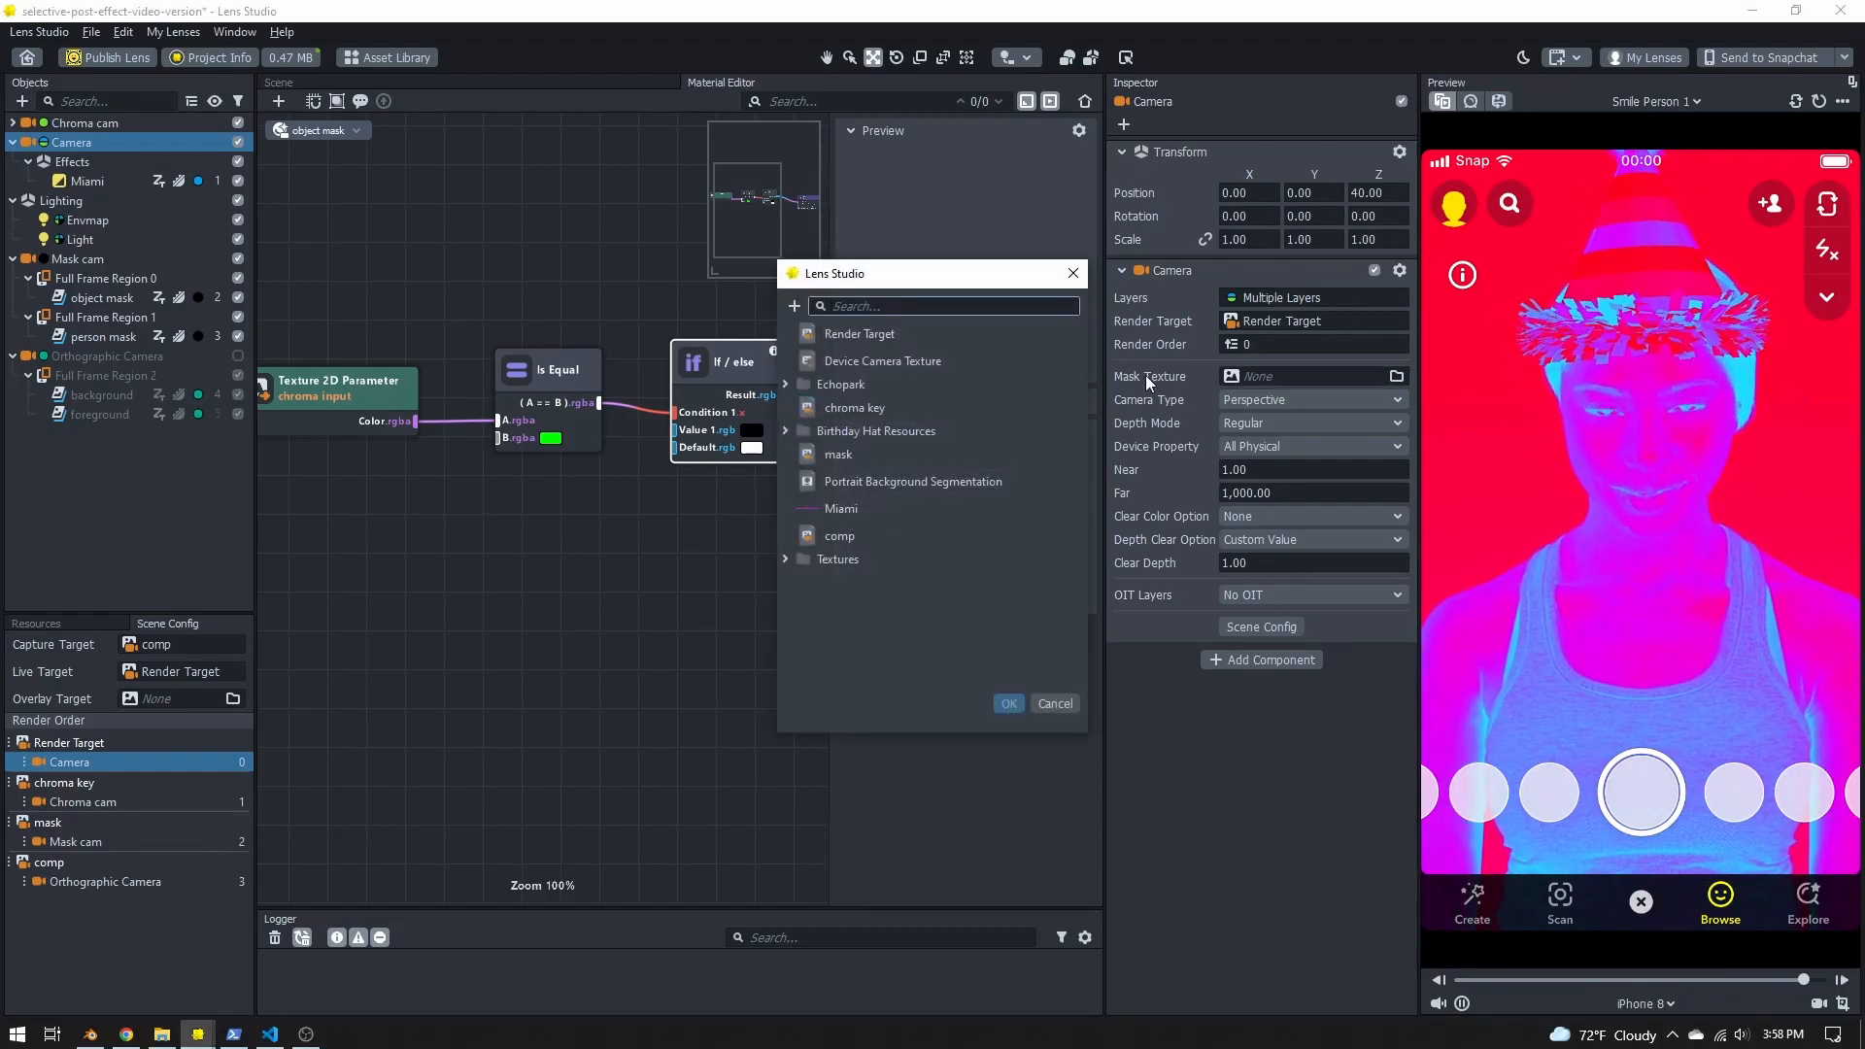
{"action": "double_click", "coordinate": [863, 453]}
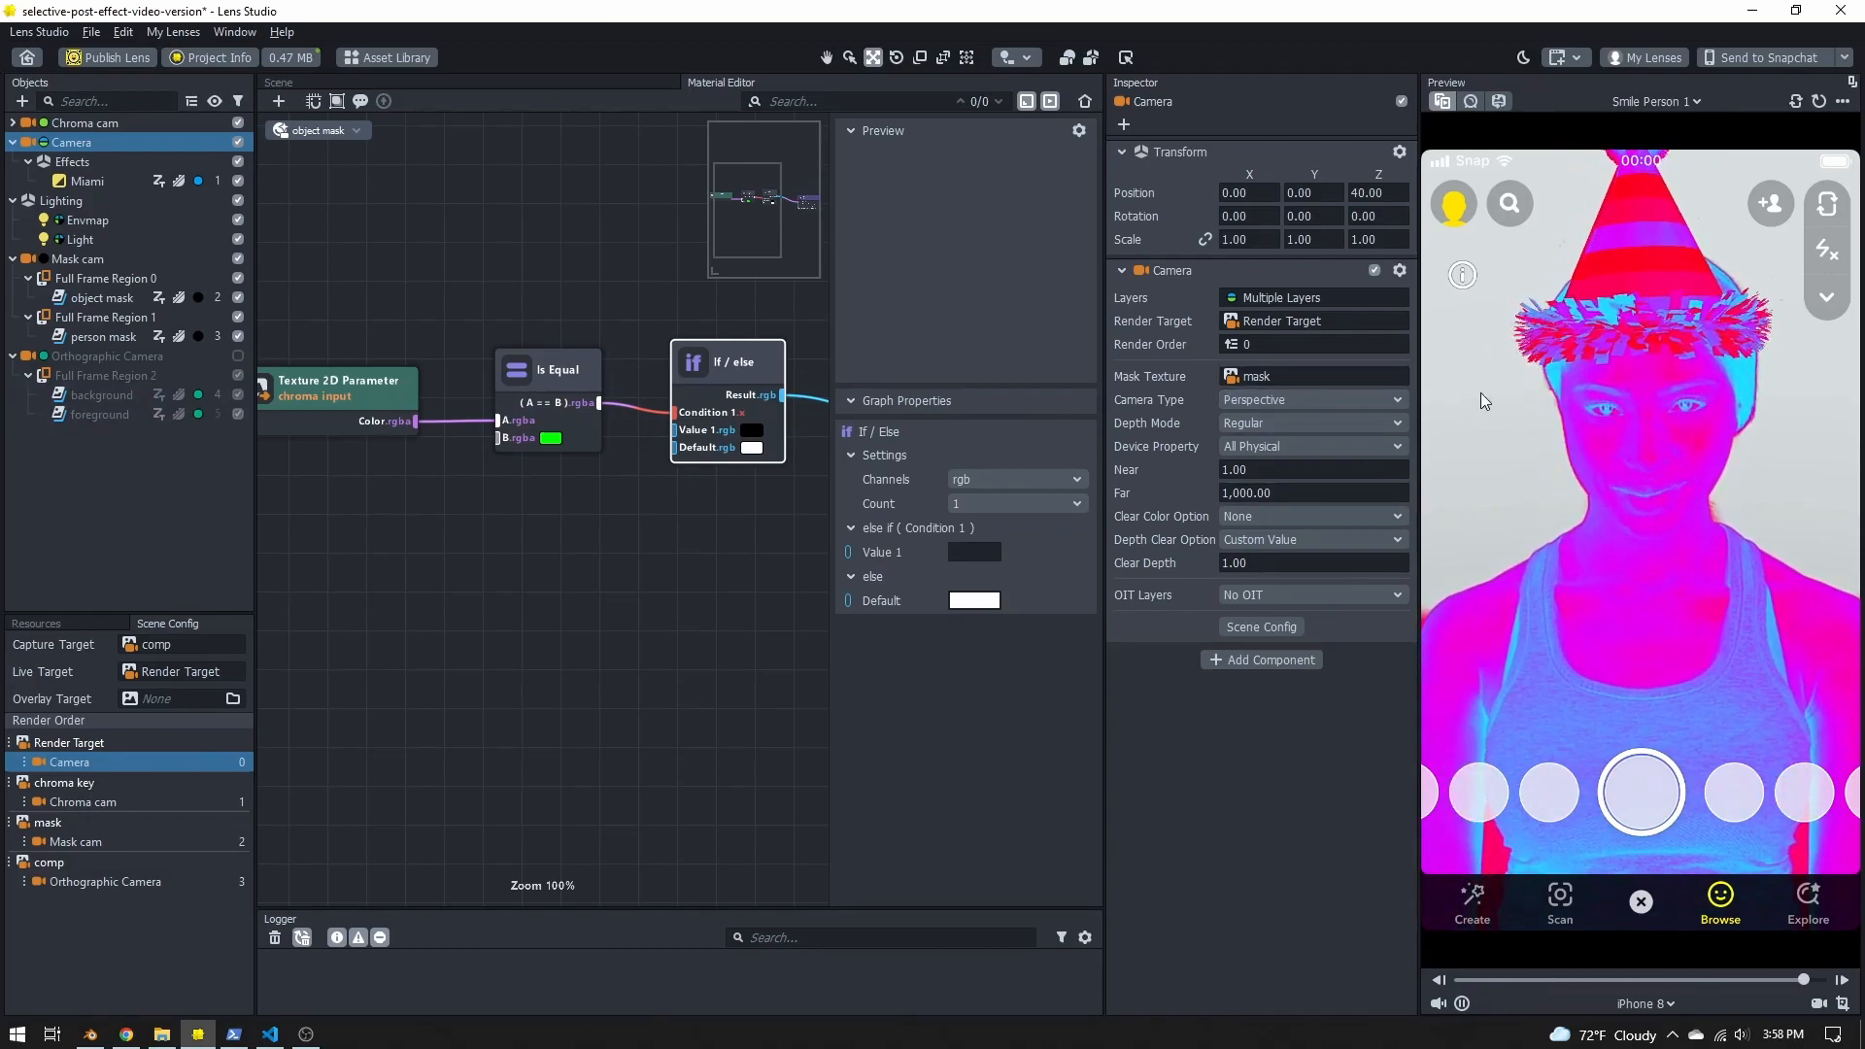
{"action": "right_click", "coordinate": [1303, 373]}
{"action": "left_click", "coordinate": [1315, 387]}
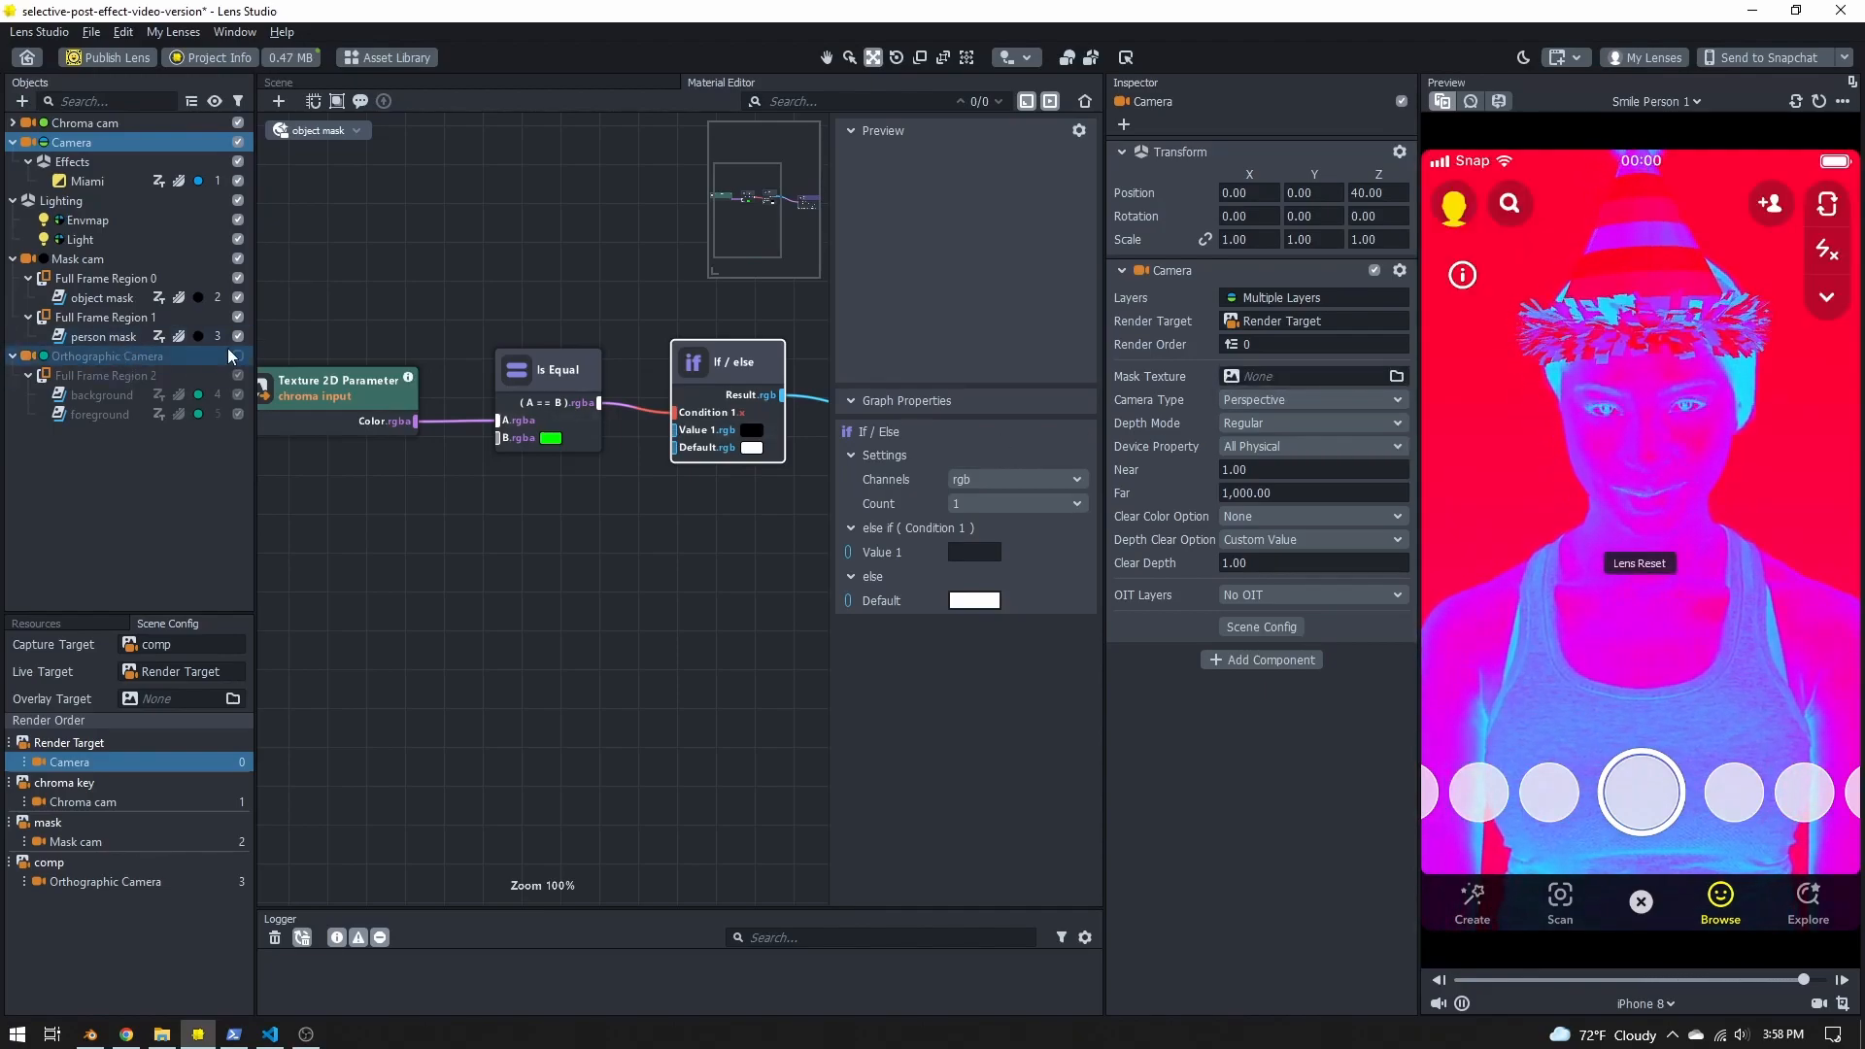
Step: Re-enable the Orthographic Camera and set the scene's Live Target back to comp
{"action": "left_click", "coordinate": [238, 356]}
{"action": "left_click", "coordinate": [191, 357]}
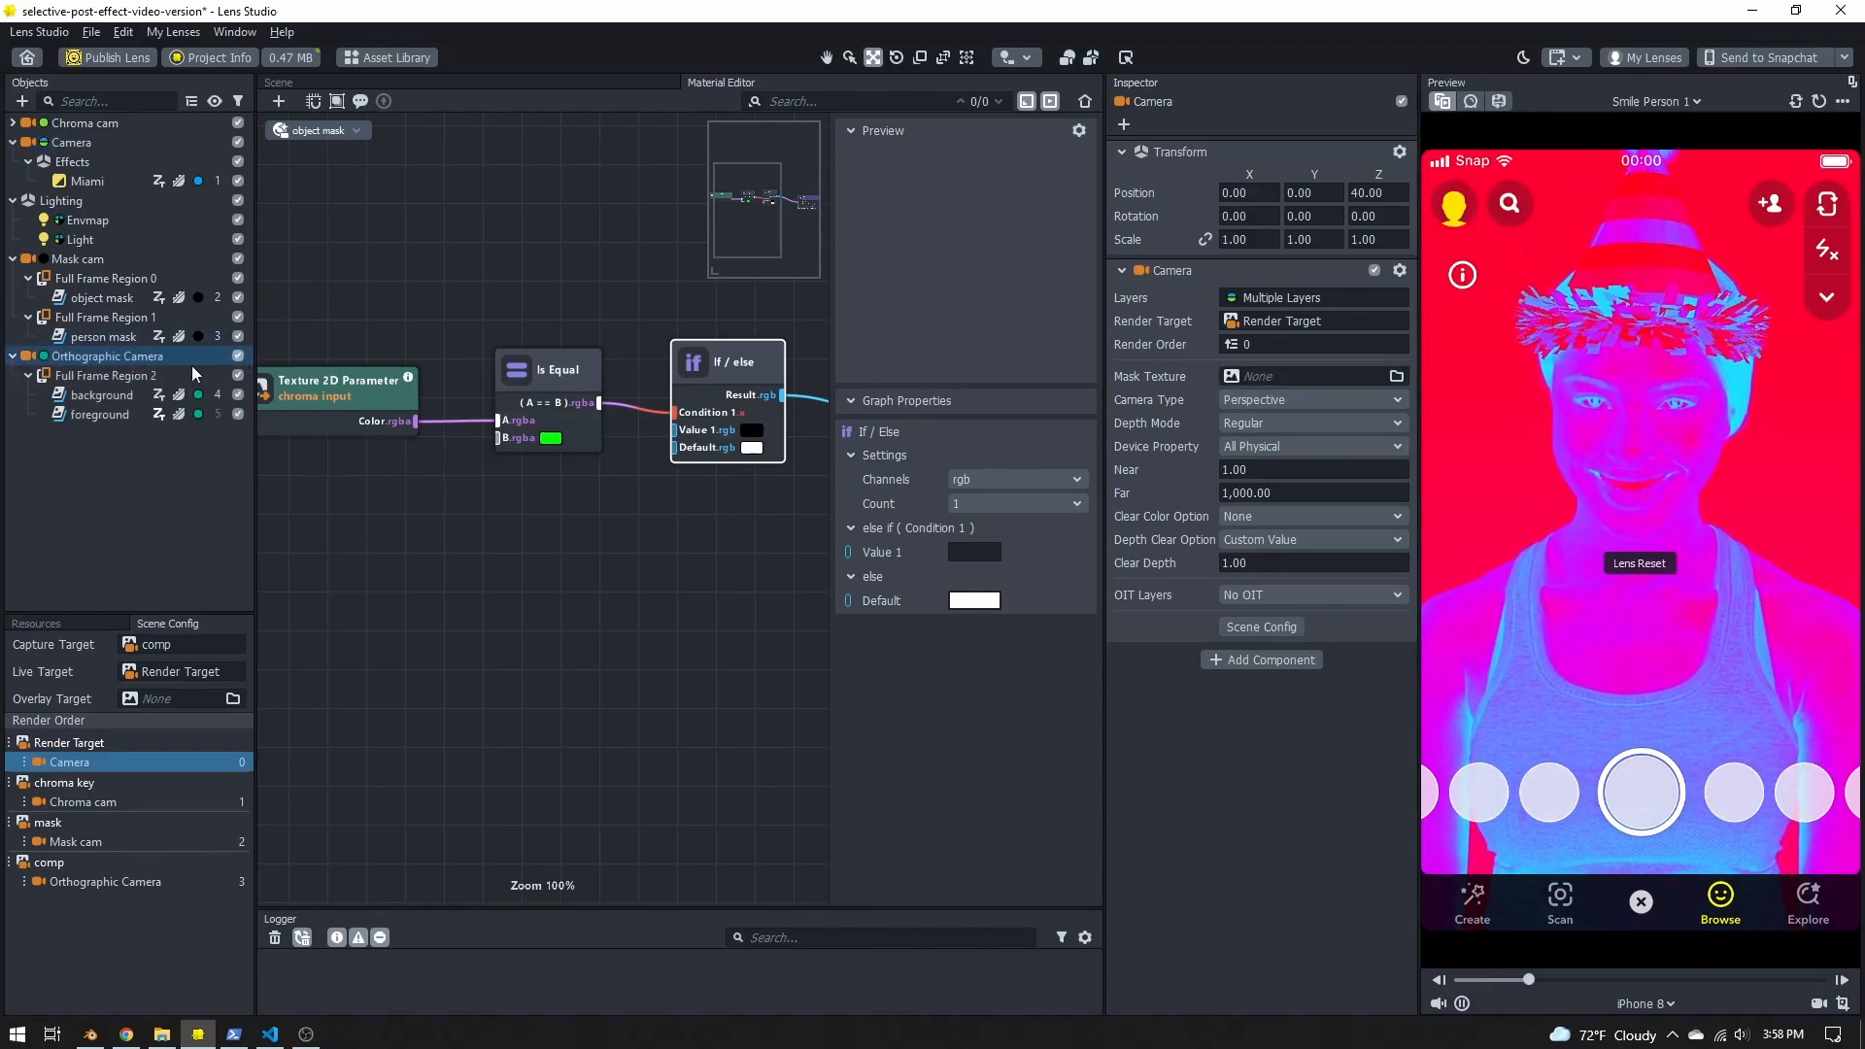
{"action": "left_click", "coordinate": [177, 670]}
{"action": "left_click", "coordinate": [858, 417]}
{"action": "double_click", "coordinate": [859, 417]}
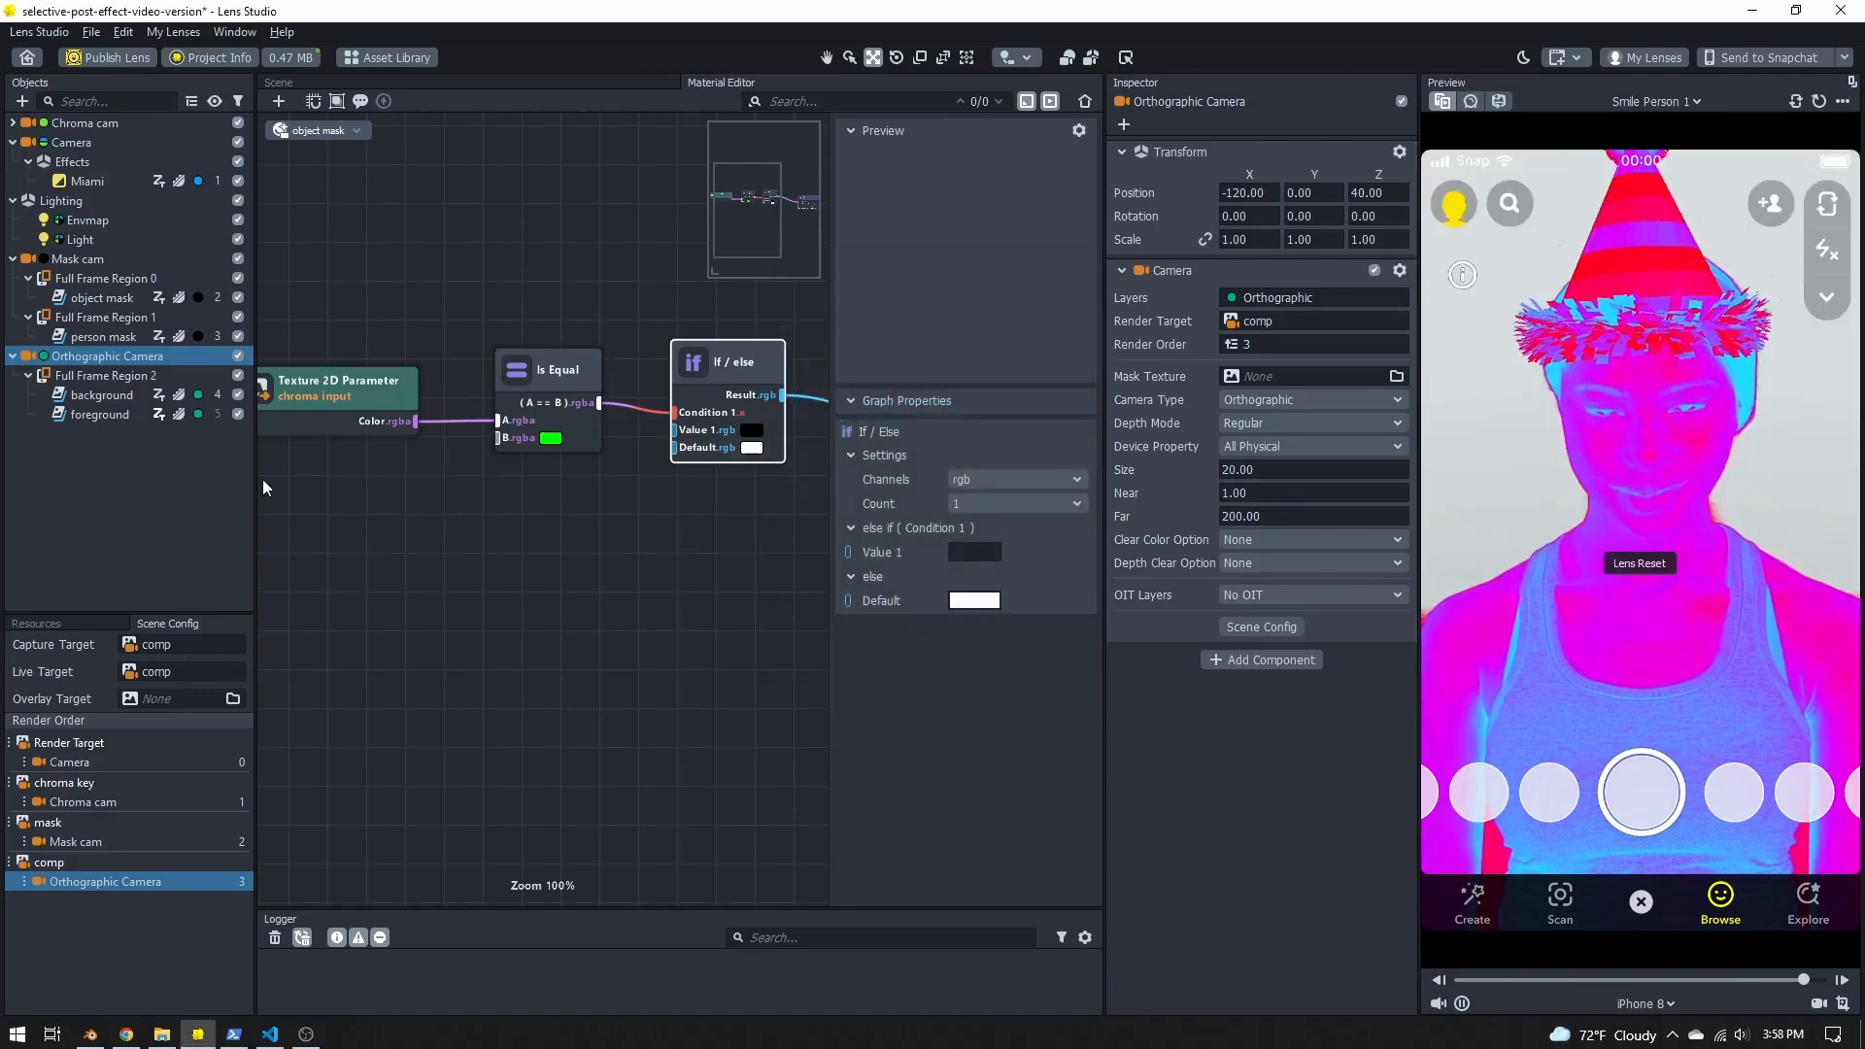
Step: Inspect the image and texture settings of the background screen image
{"action": "left_click", "coordinate": [51, 472]}
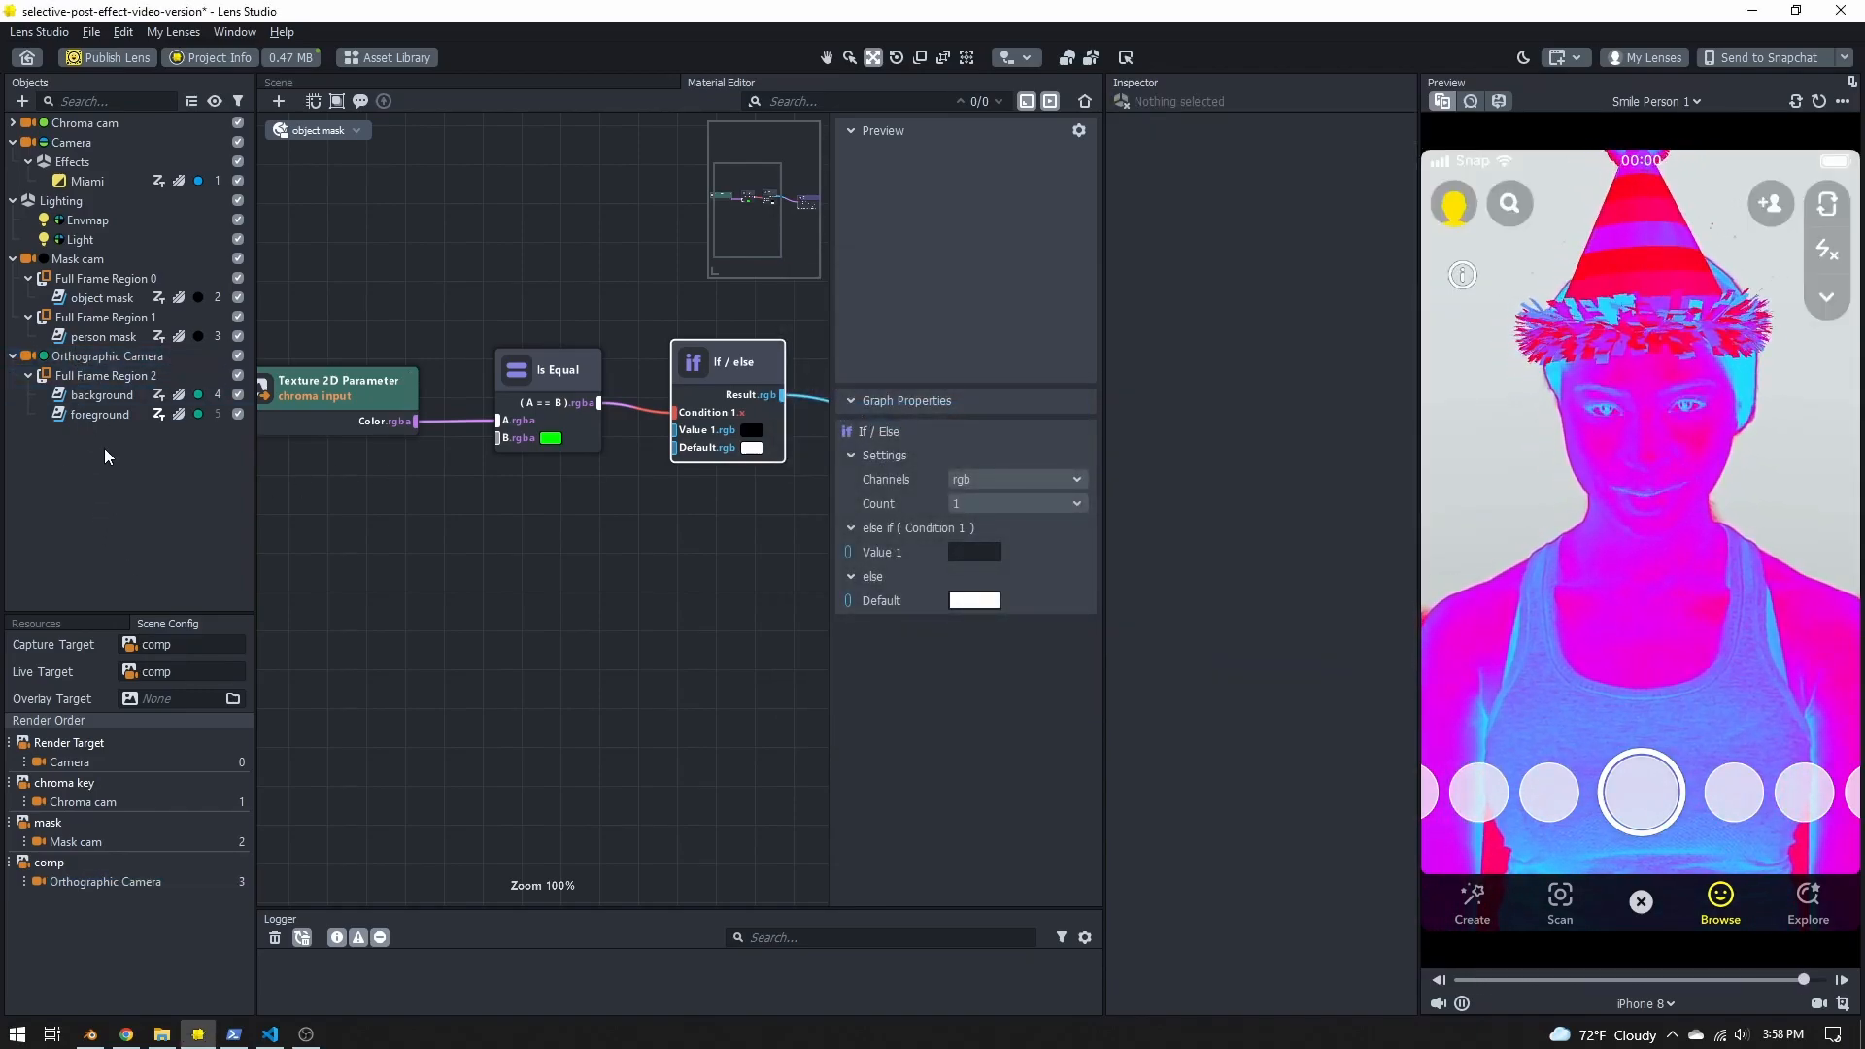
{"action": "left_click", "coordinate": [103, 394]}
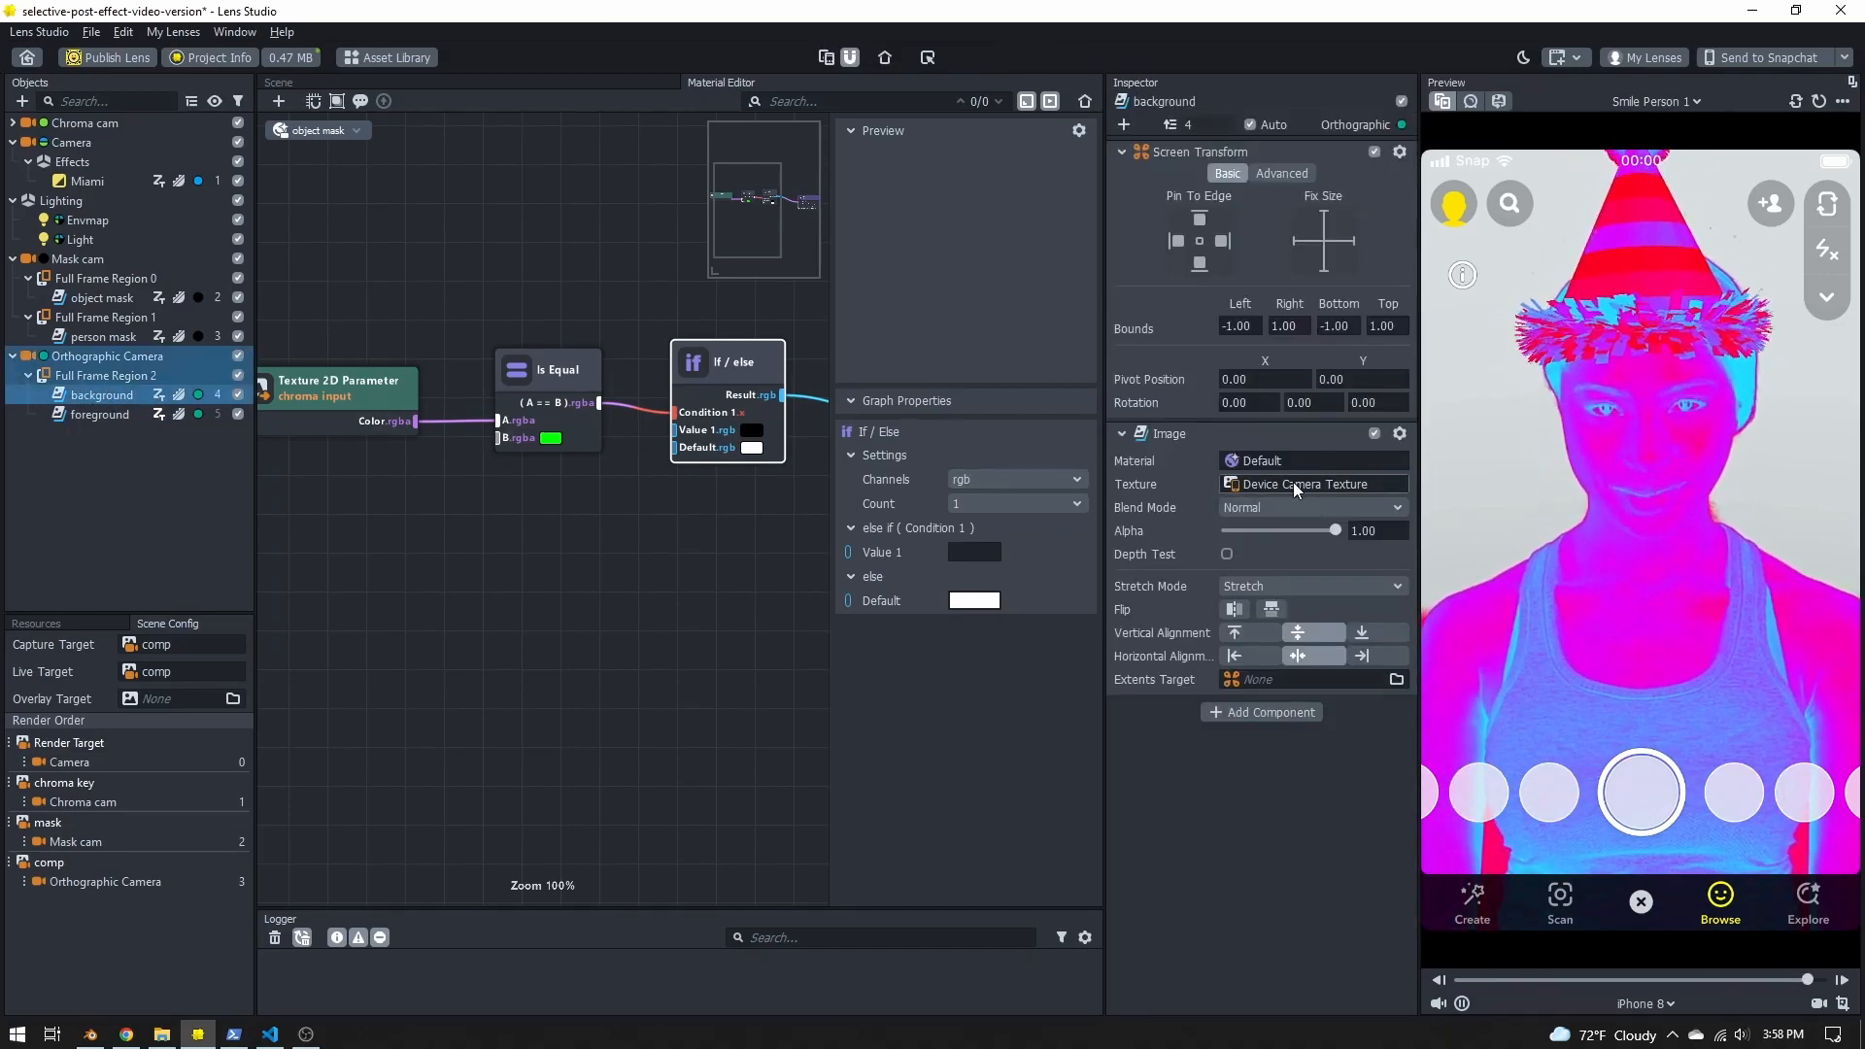
{"action": "left_click", "coordinate": [103, 482]}
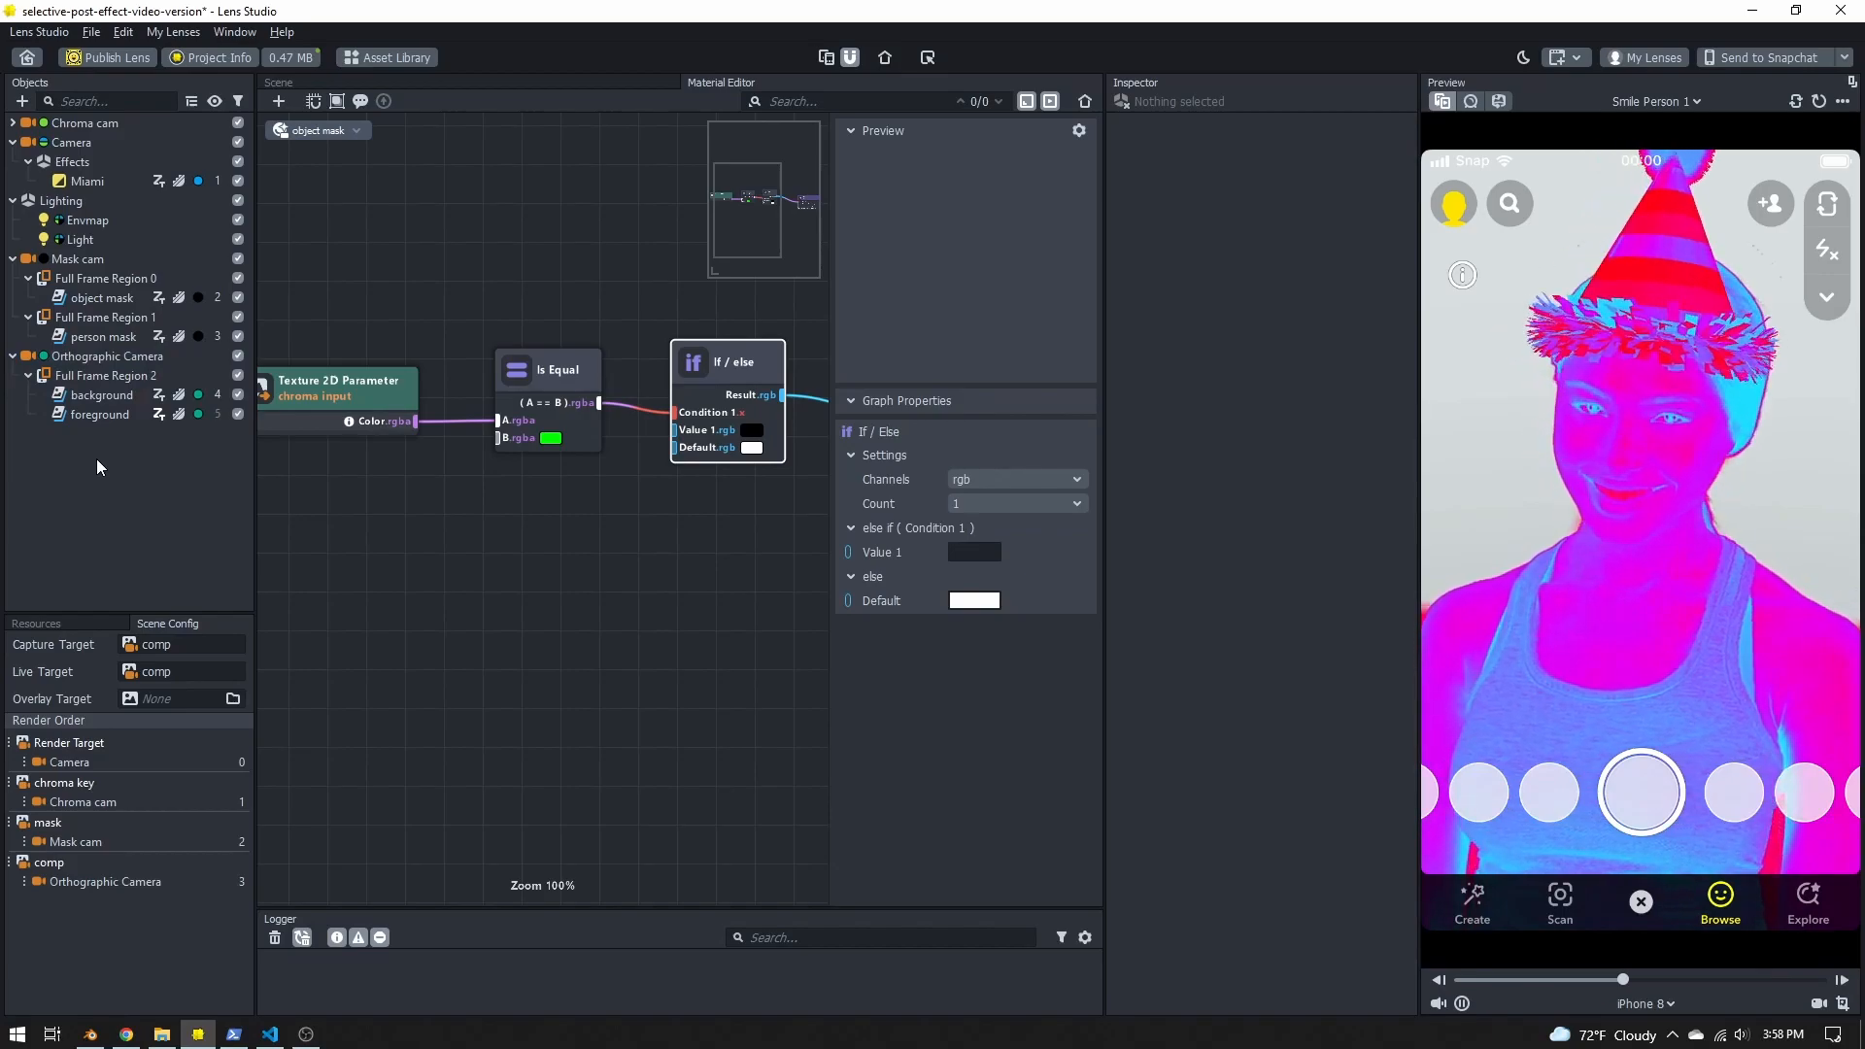